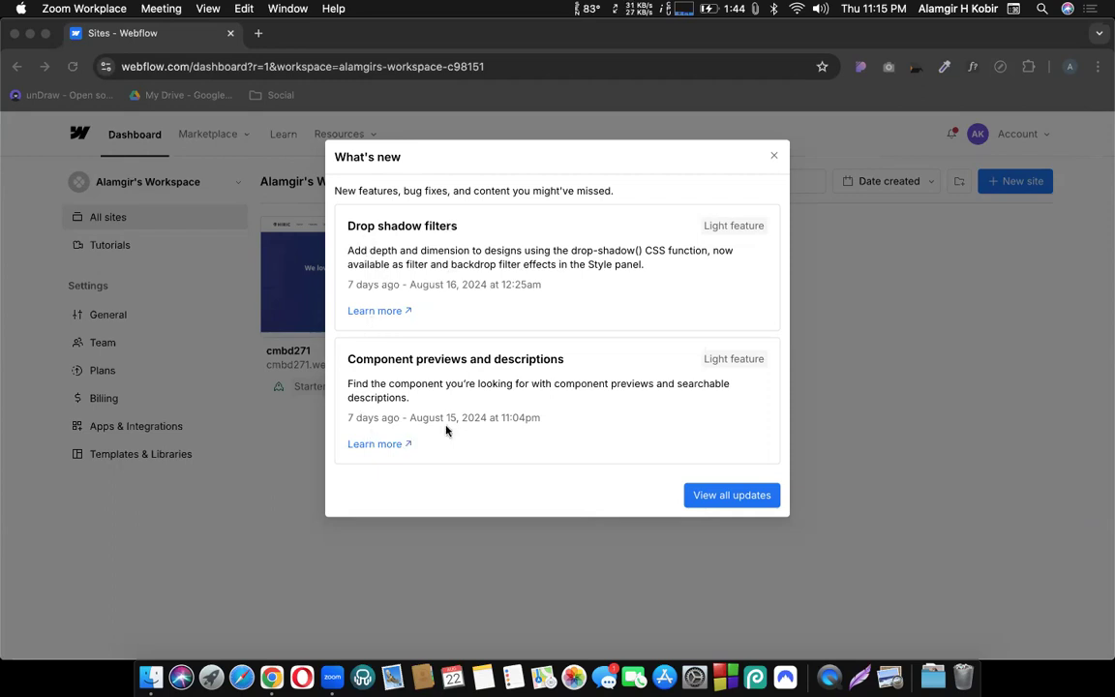
Step: Open the Drop shadow filters and the Component previews and descriptions articles from the What's new dialog in separate background tabs
super+click(396, 312)
super+click(373, 445)
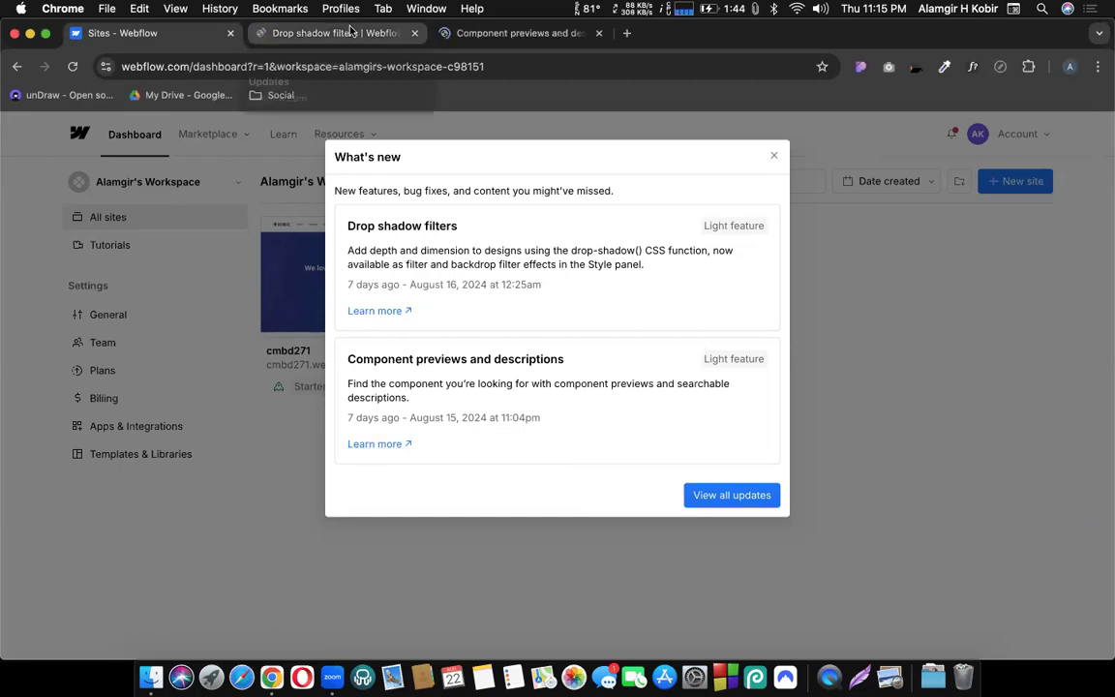
triple_click(456, 193)
drag(456, 192, 677, 196)
click(504, 185)
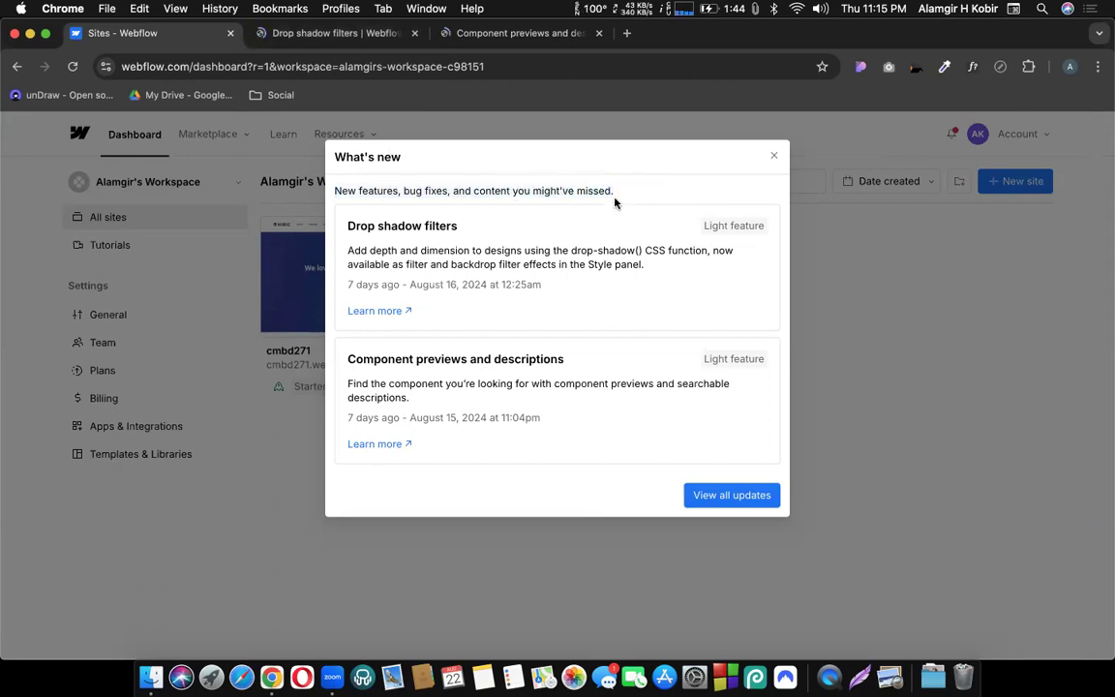
drag(510, 190, 640, 186)
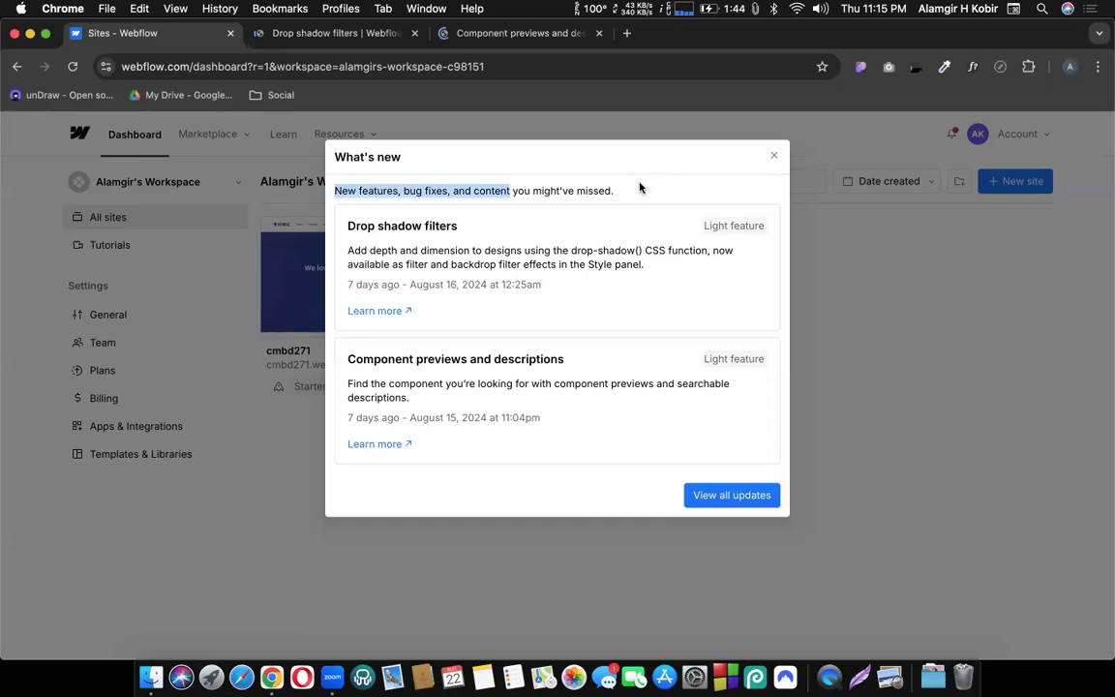
click(668, 200)
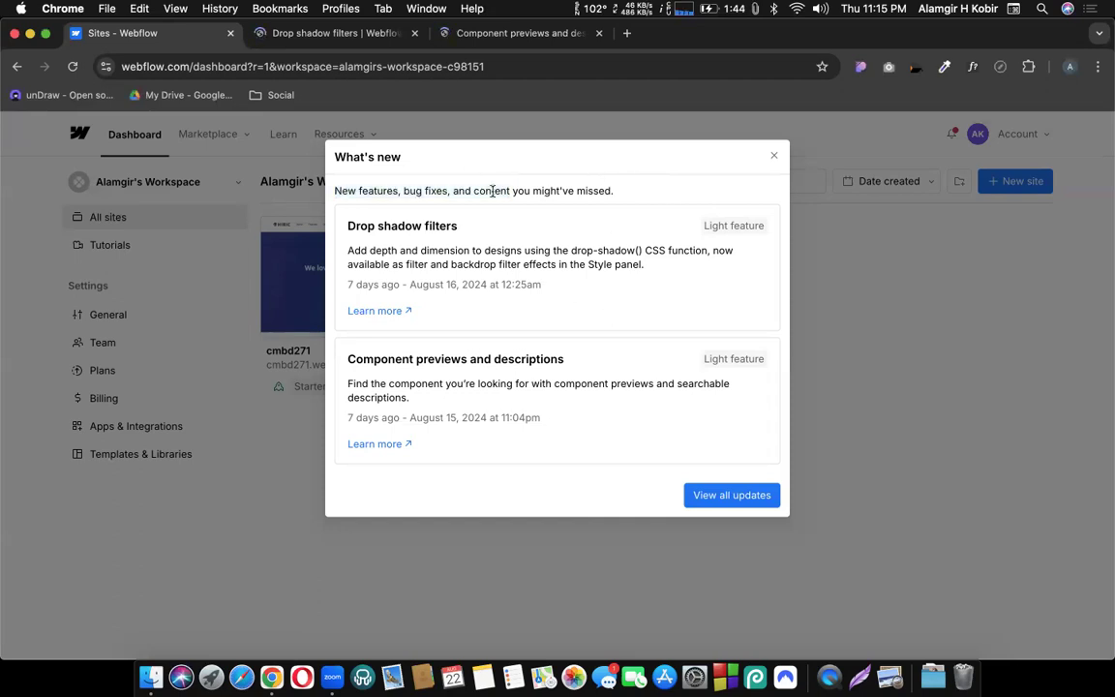
triple_click(492, 191)
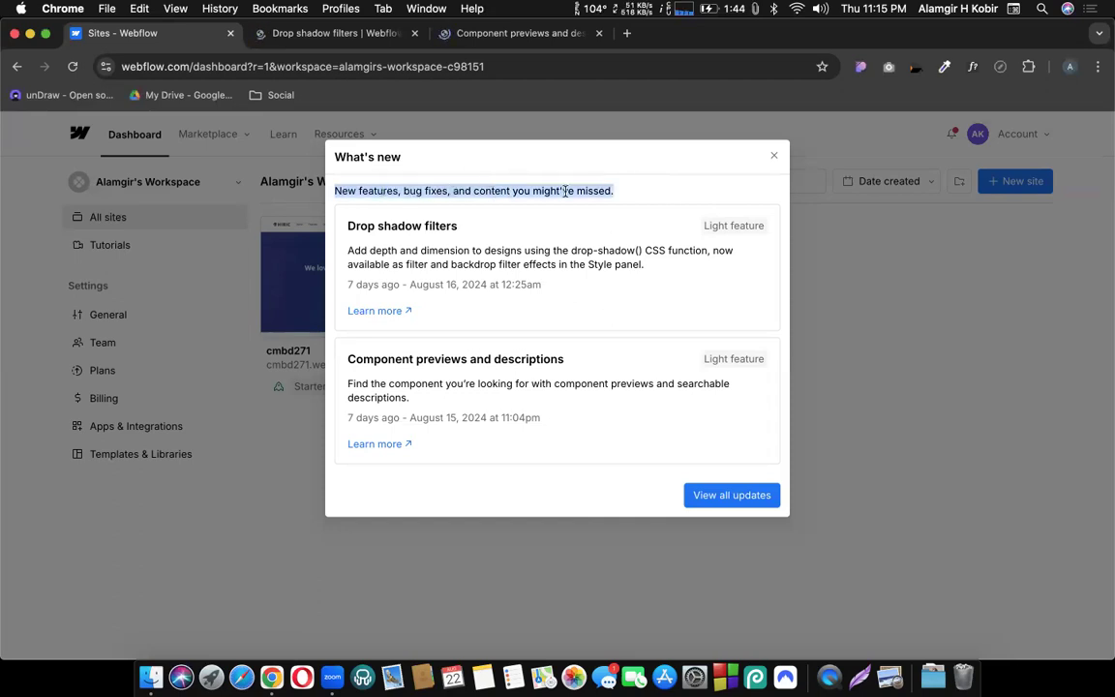
click(640, 199)
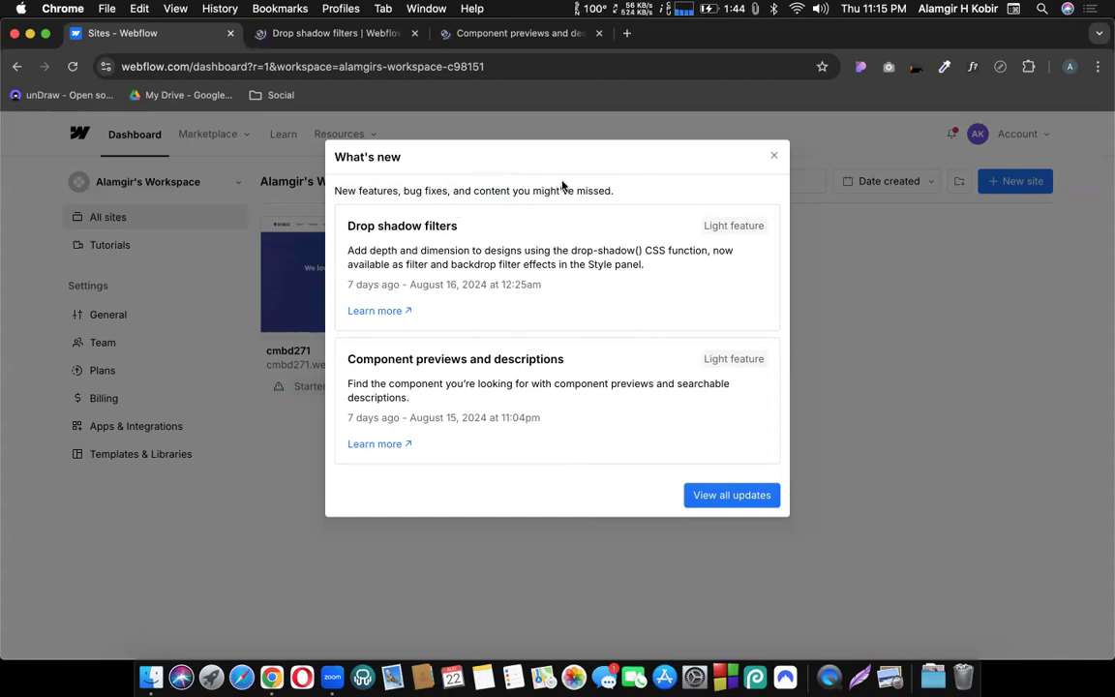
triple_click(517, 185)
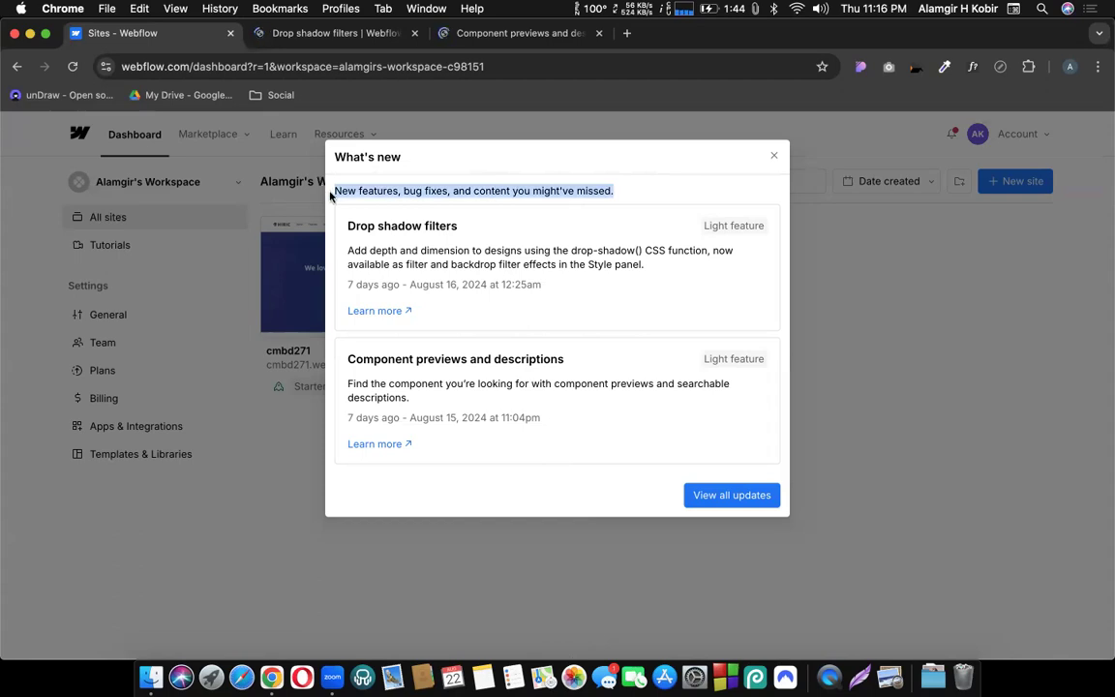
click(378, 278)
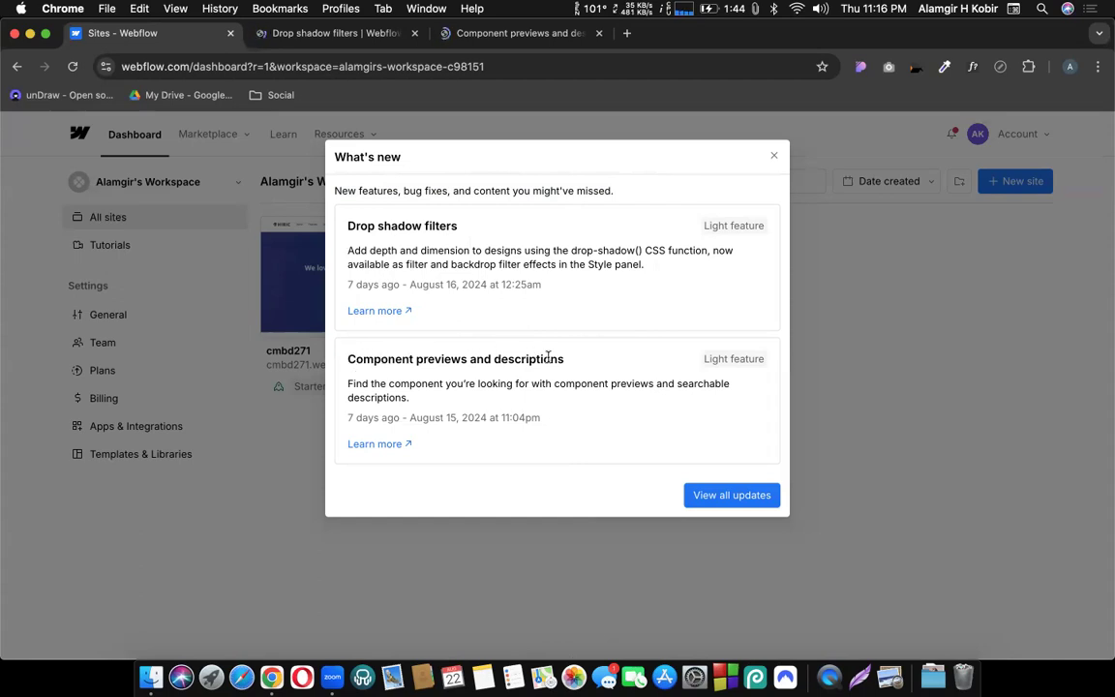
Step: Read through the Drop shadow filters update article, covering customization, breakpoints, animation with variables and the related updates
click(322, 34)
scroll(522, 333, down, 5)
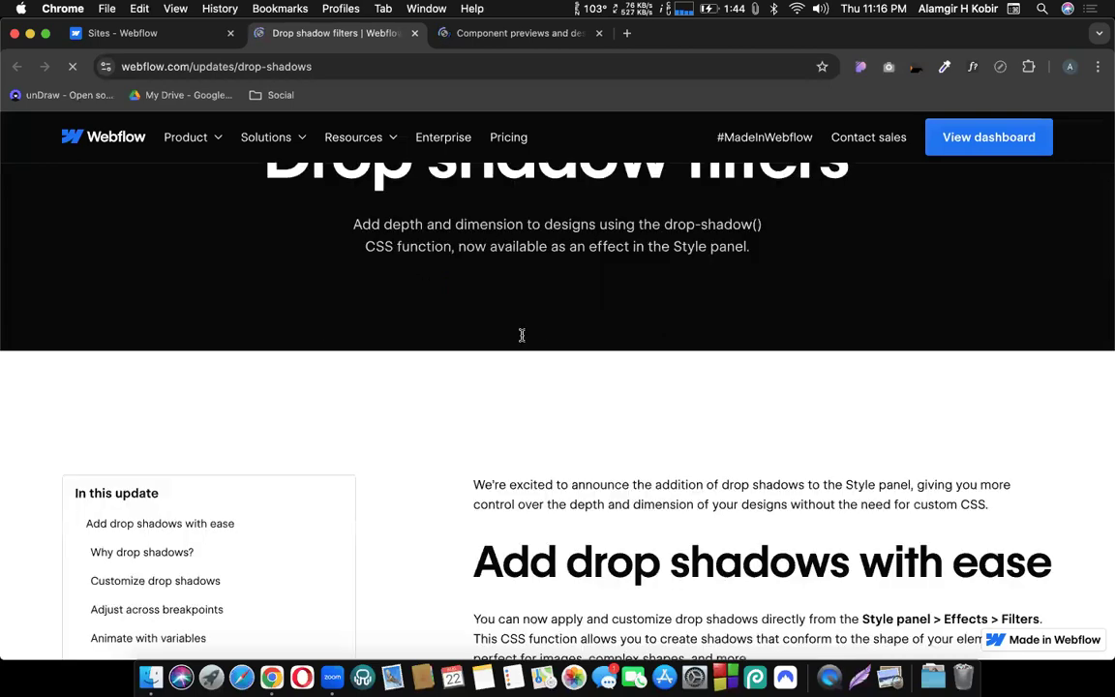
scroll(771, 389, down, 3)
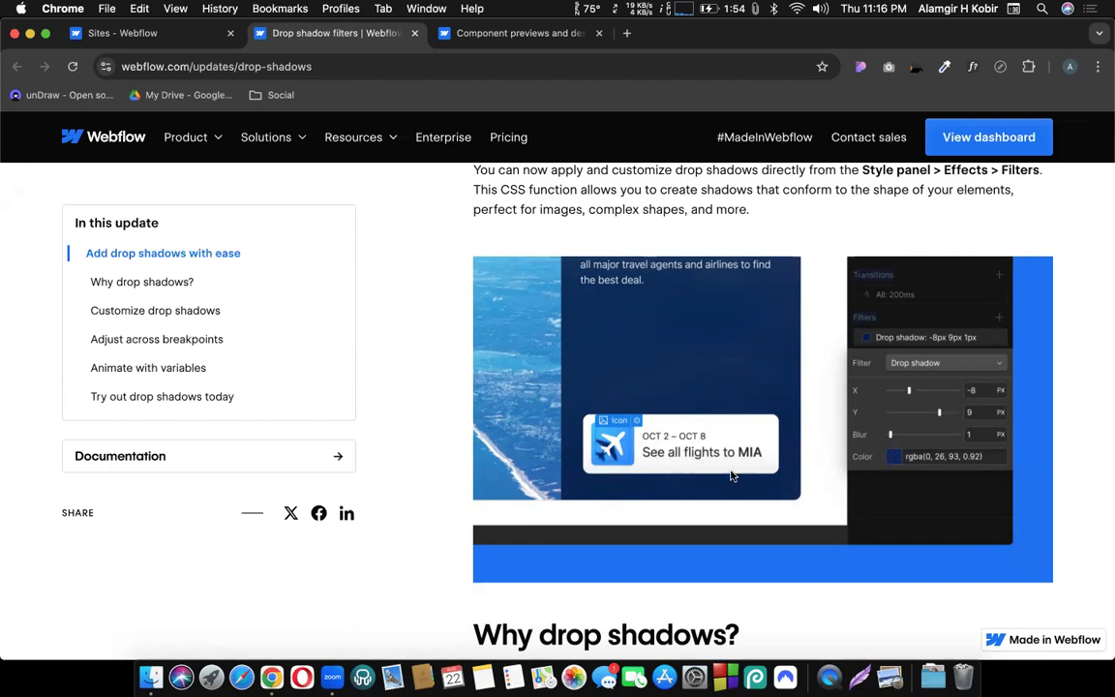
scroll(733, 475, down, 10)
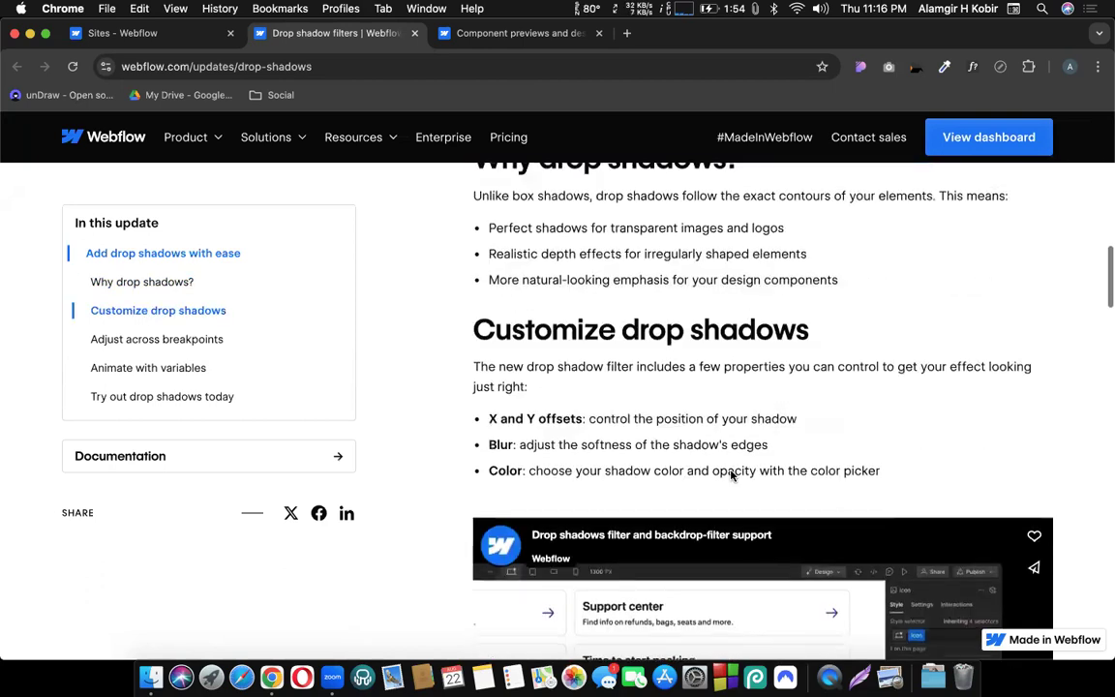
scroll(733, 475, down, 10)
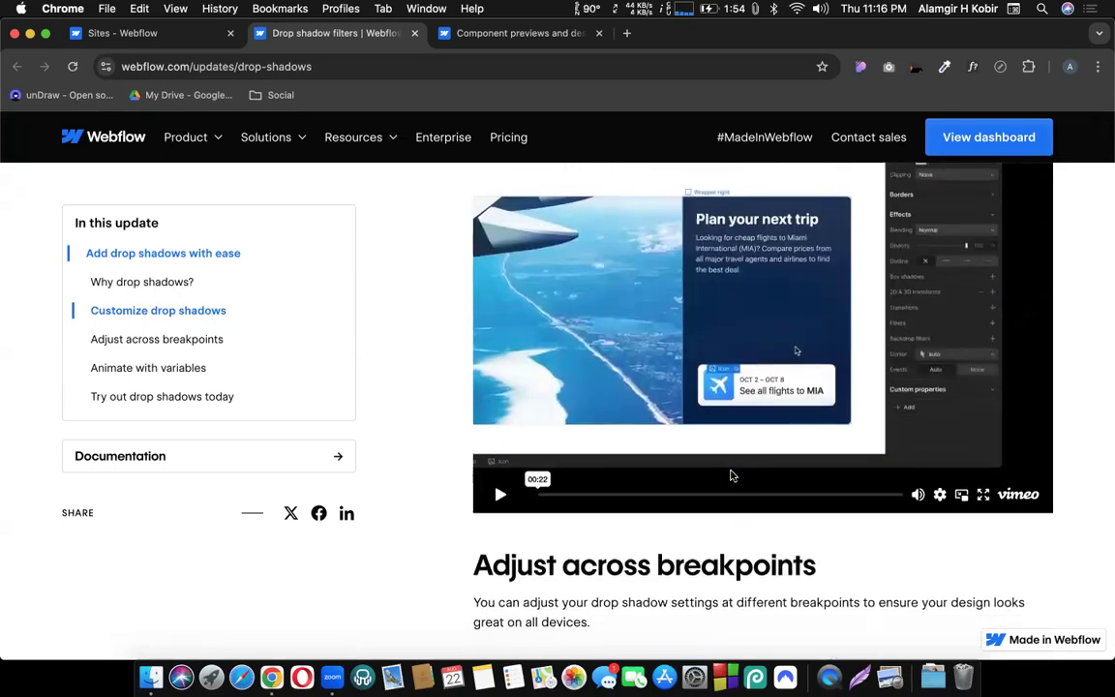
scroll(717, 414, down, 6)
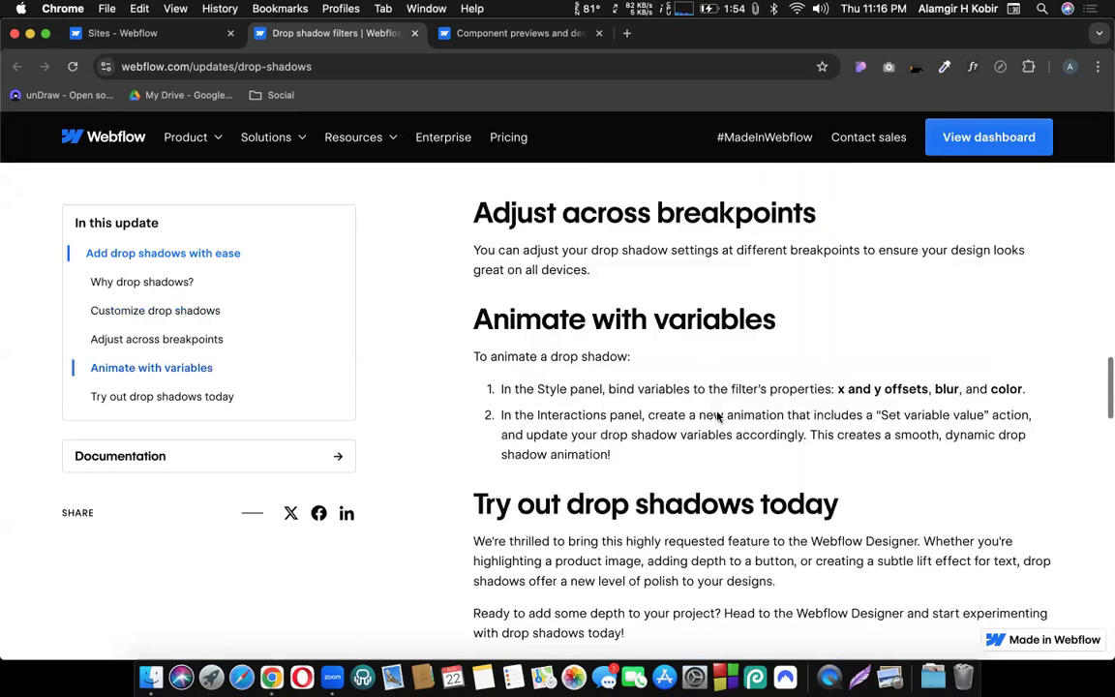
scroll(717, 414, up, 9)
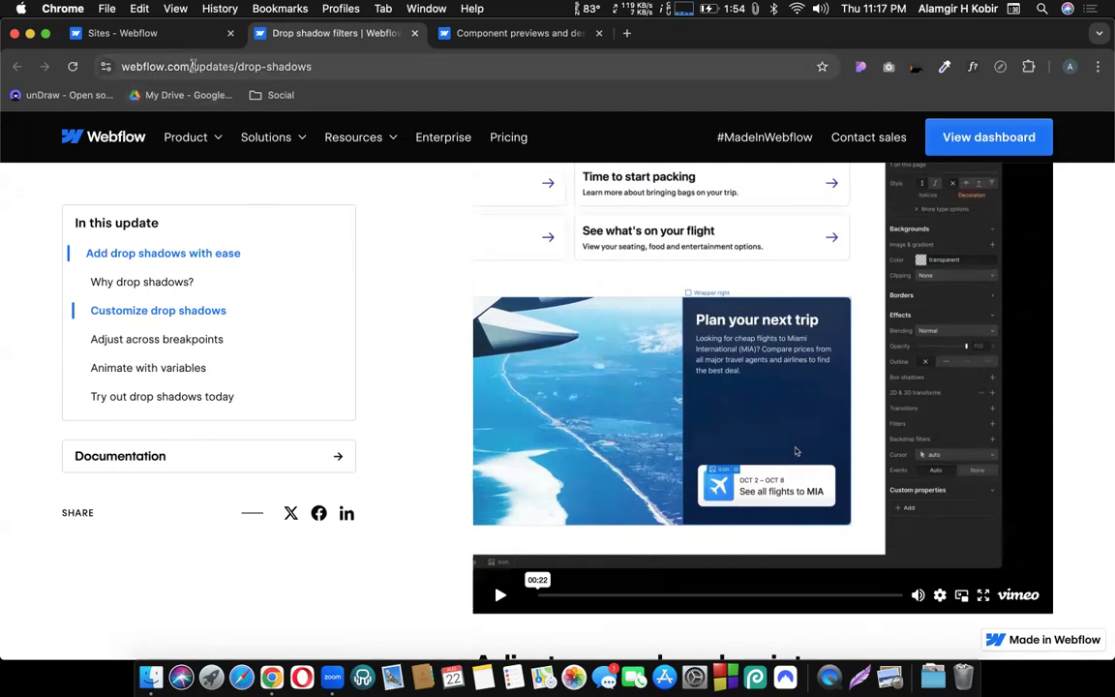
scroll(731, 272, up, 6)
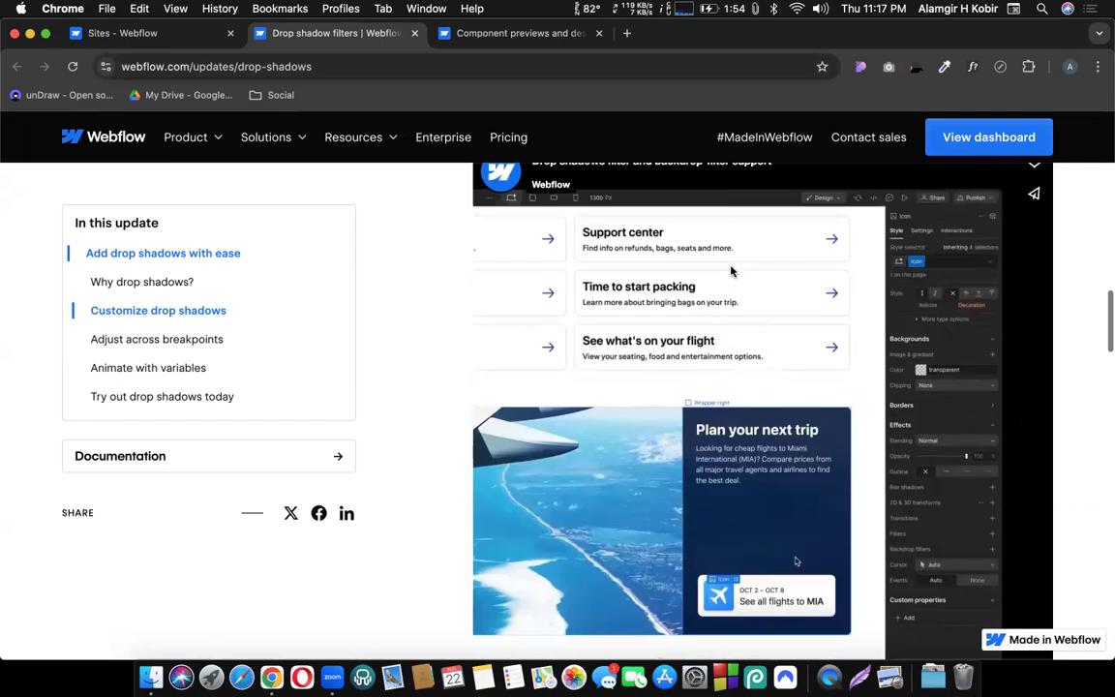
scroll(731, 272, down, 10)
scroll(732, 271, down, 8)
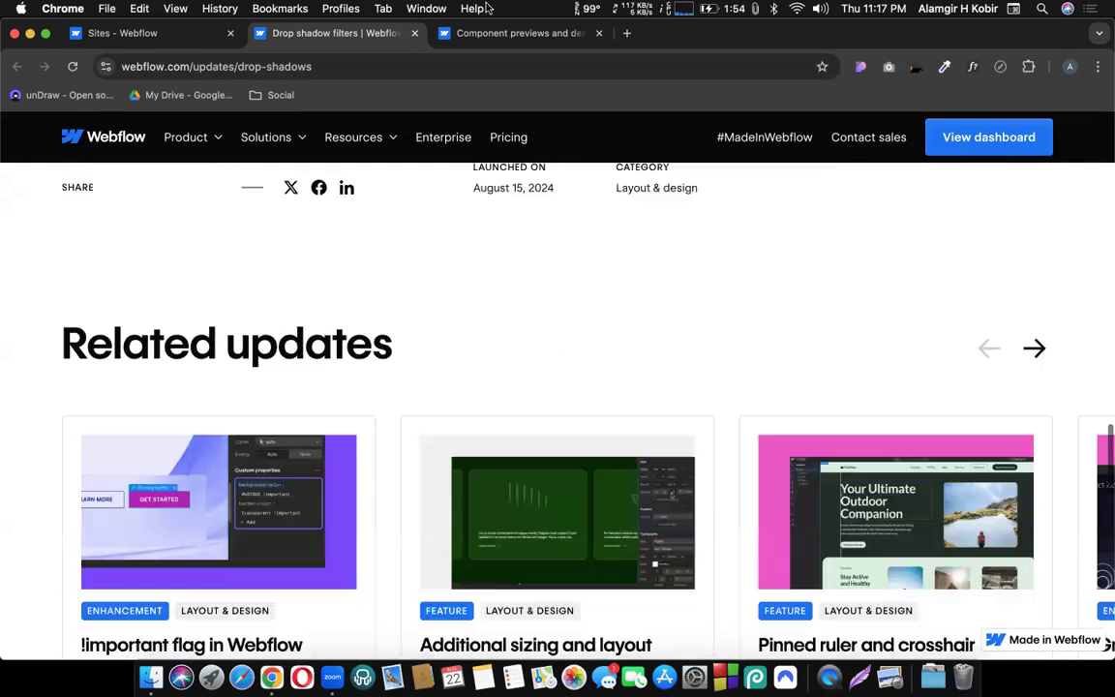
Step: Close the Drop shadow filters article and skim the introduction of the Component previews and descriptions article
click(414, 34)
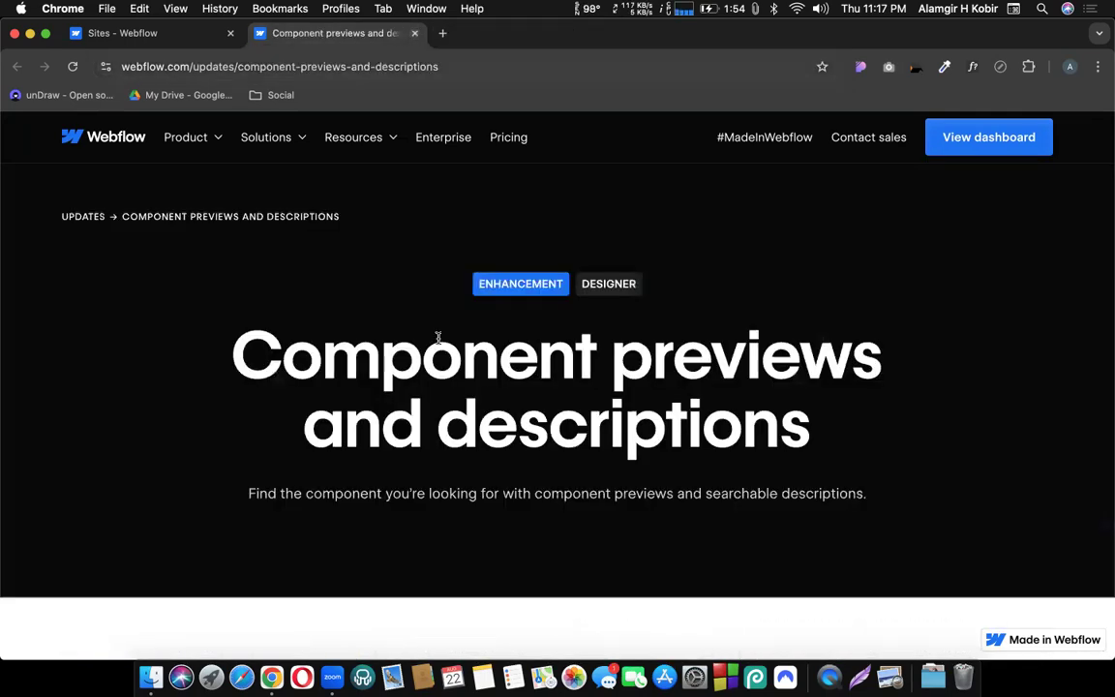
scroll(438, 339, down, 3)
scroll(438, 347, down, 4)
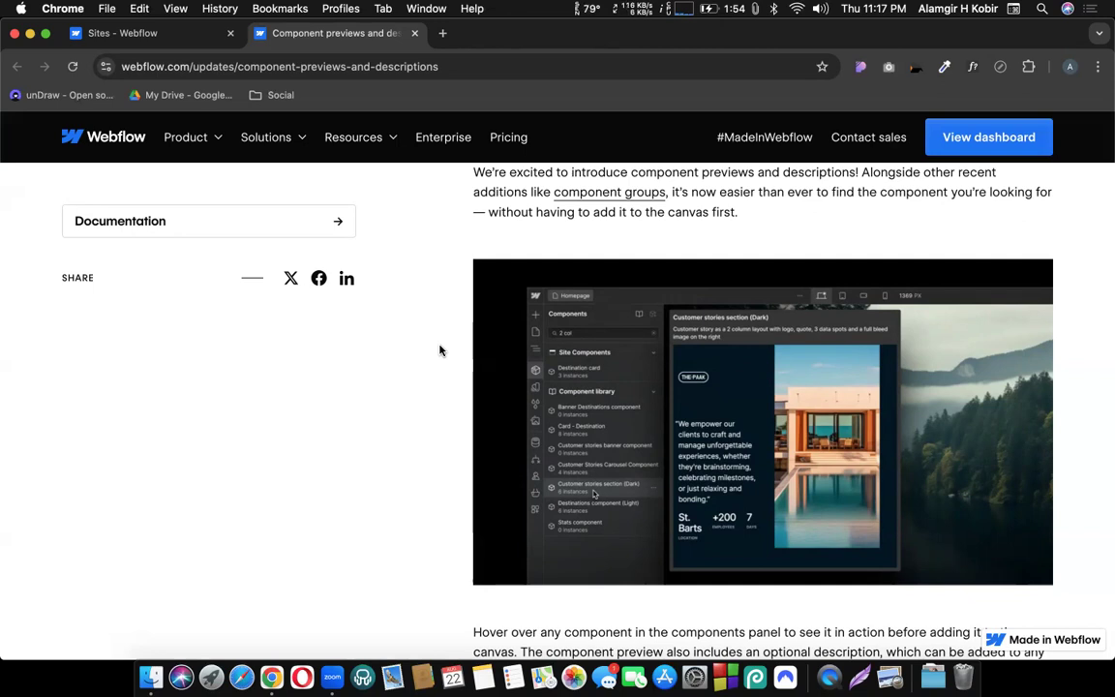
Step: Return to the dashboard, dismiss the What's new dialog and open the cmbd271 site in the Designer
click(113, 35)
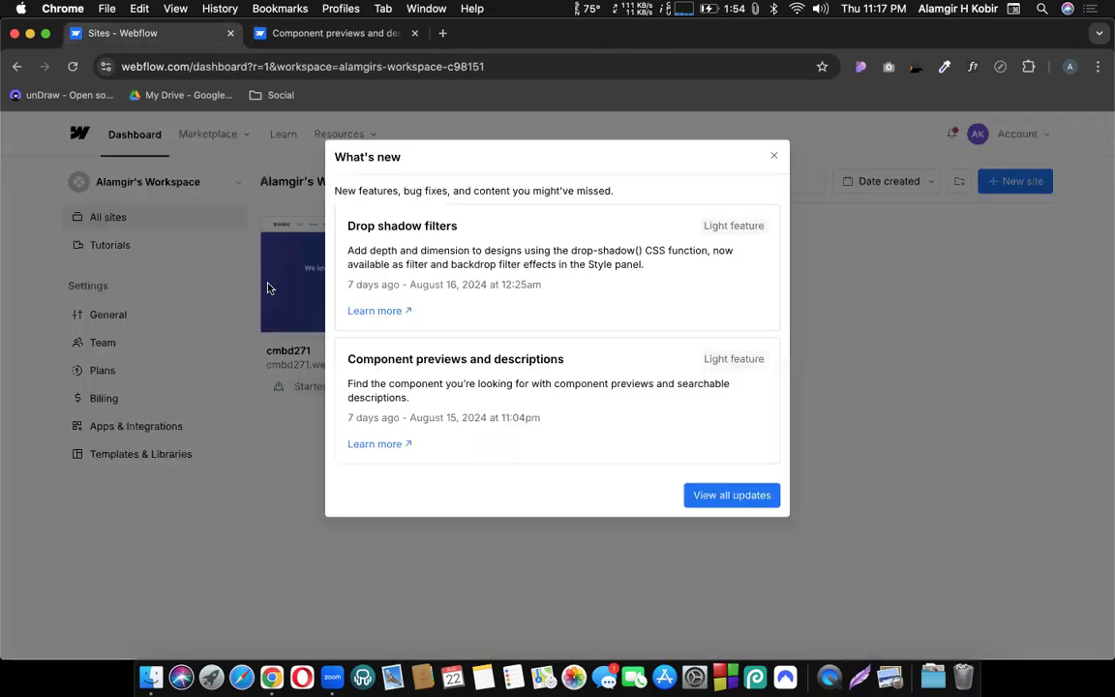
click(772, 155)
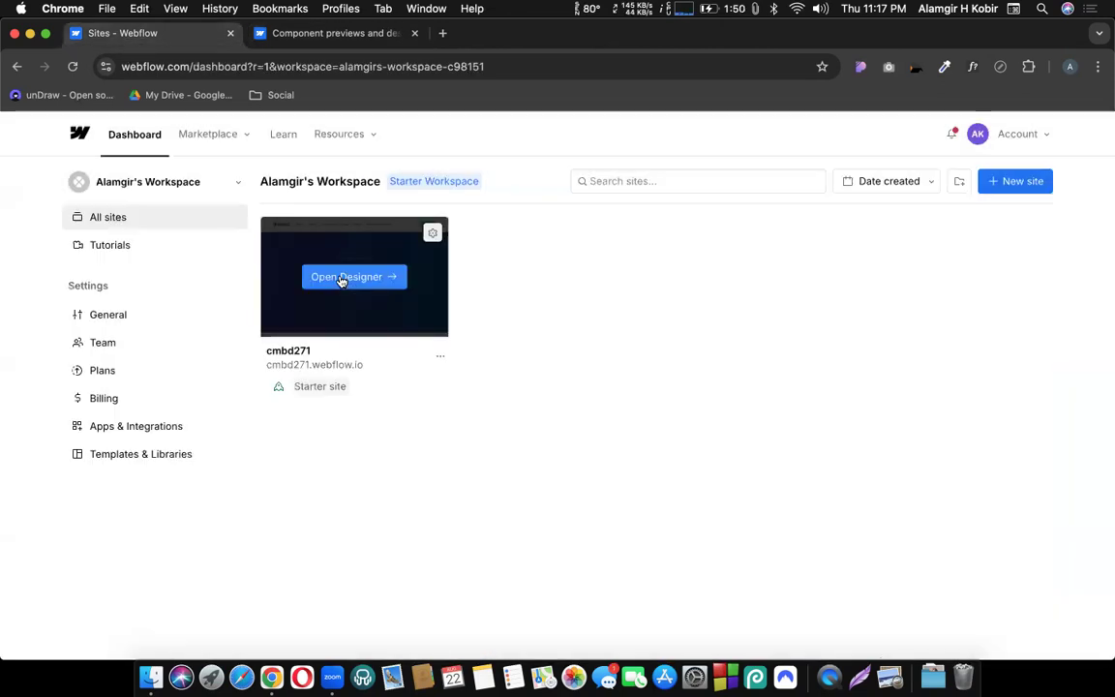
click(340, 279)
Step: Read the whole Component previews and descriptions article while the Designer loads, and check the Designer's loading progress
click(325, 35)
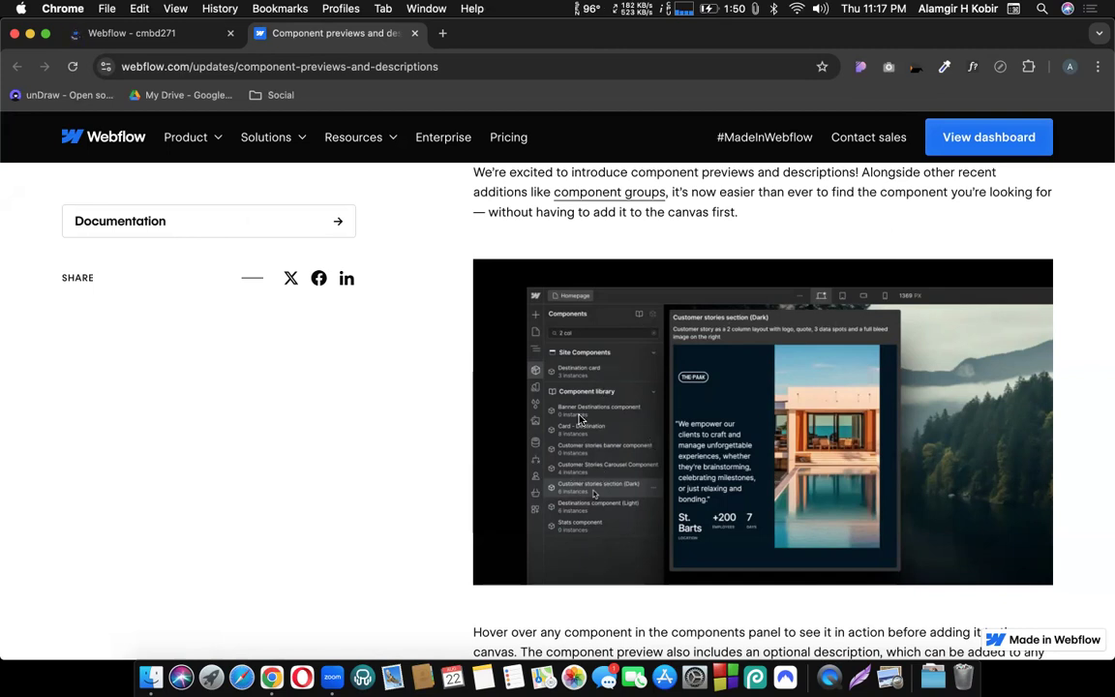
click(163, 33)
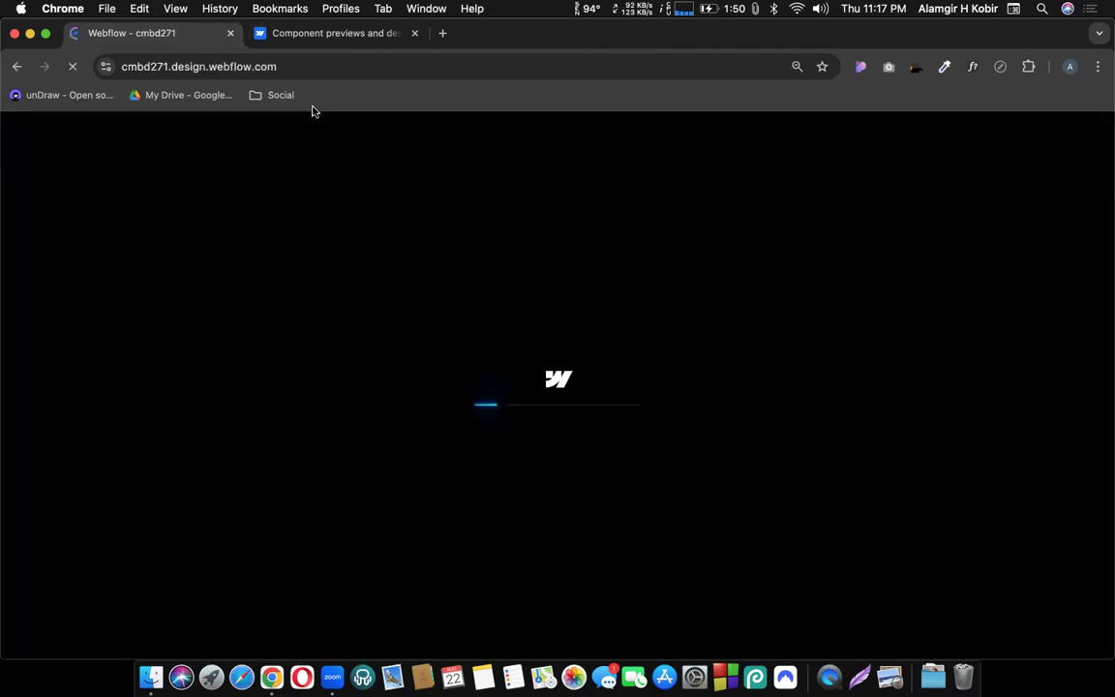
click(288, 39)
scroll(639, 354, down, 6)
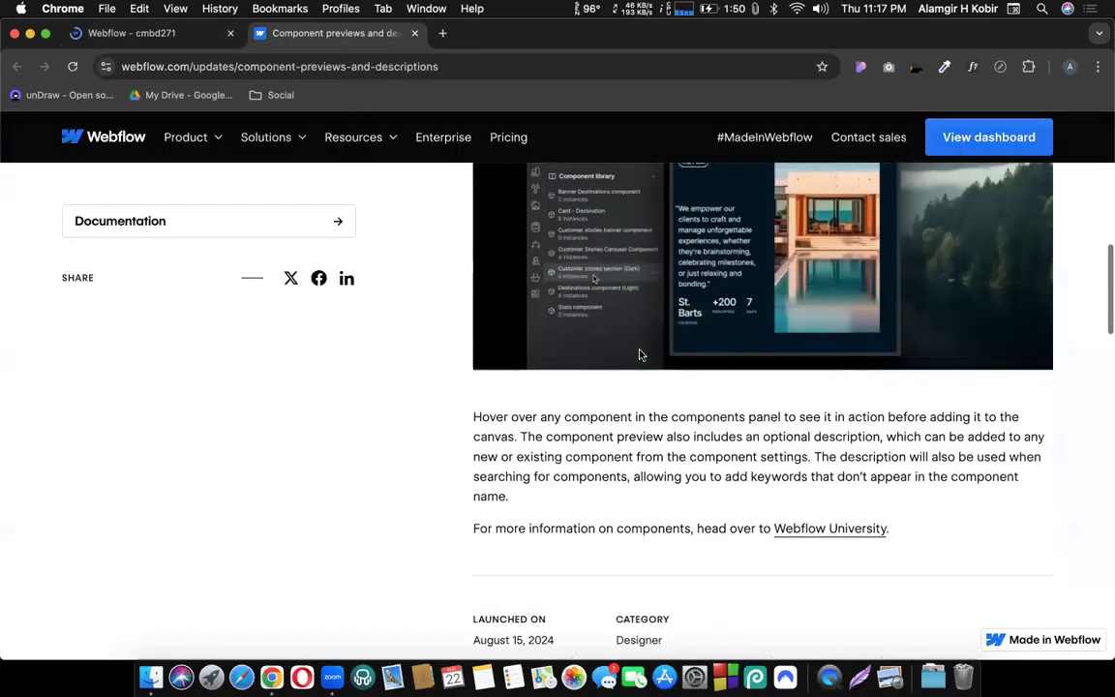
scroll(640, 354, up, 15)
scroll(640, 356, down, 15)
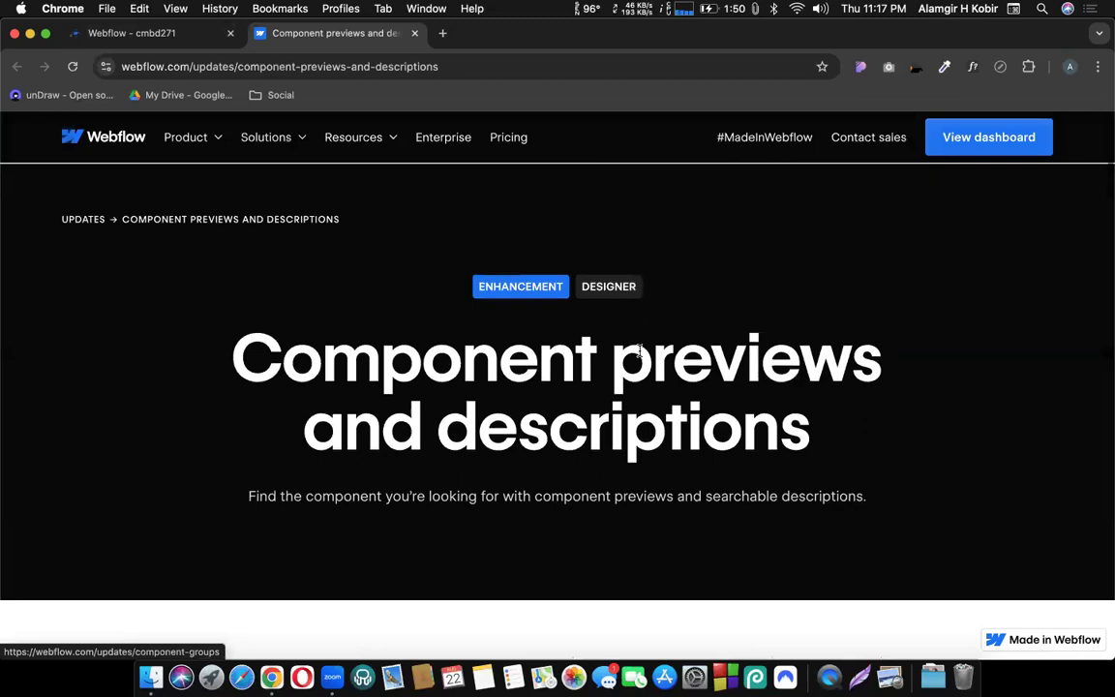
scroll(639, 354, down, 6)
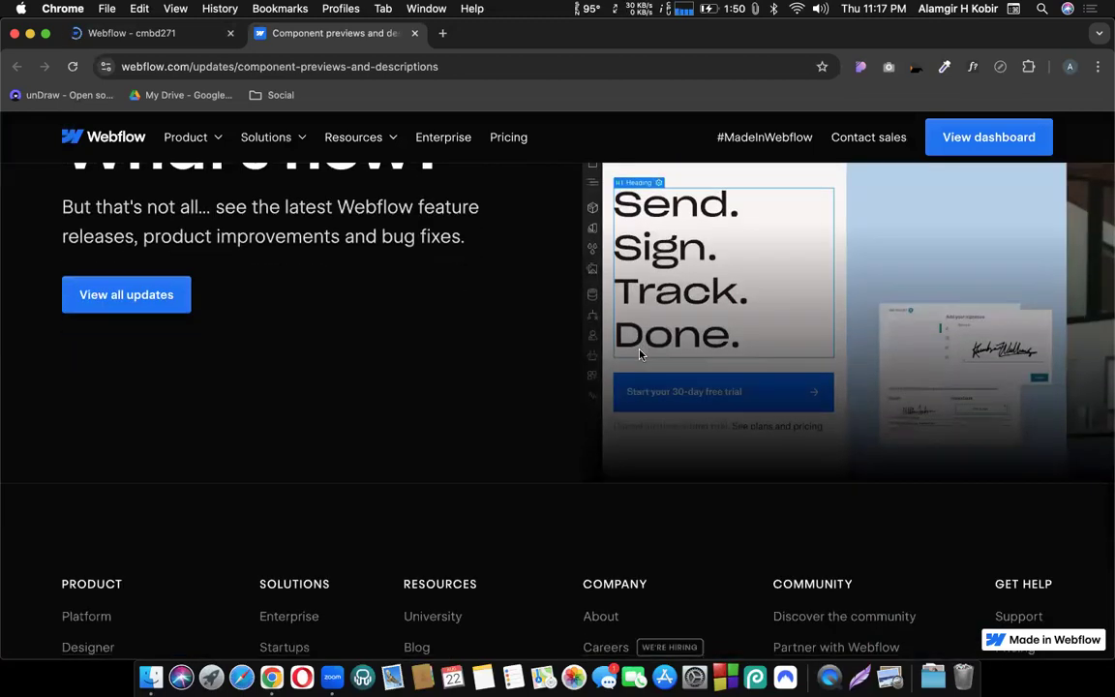
scroll(638, 354, up, 15)
scroll(639, 354, up, 5)
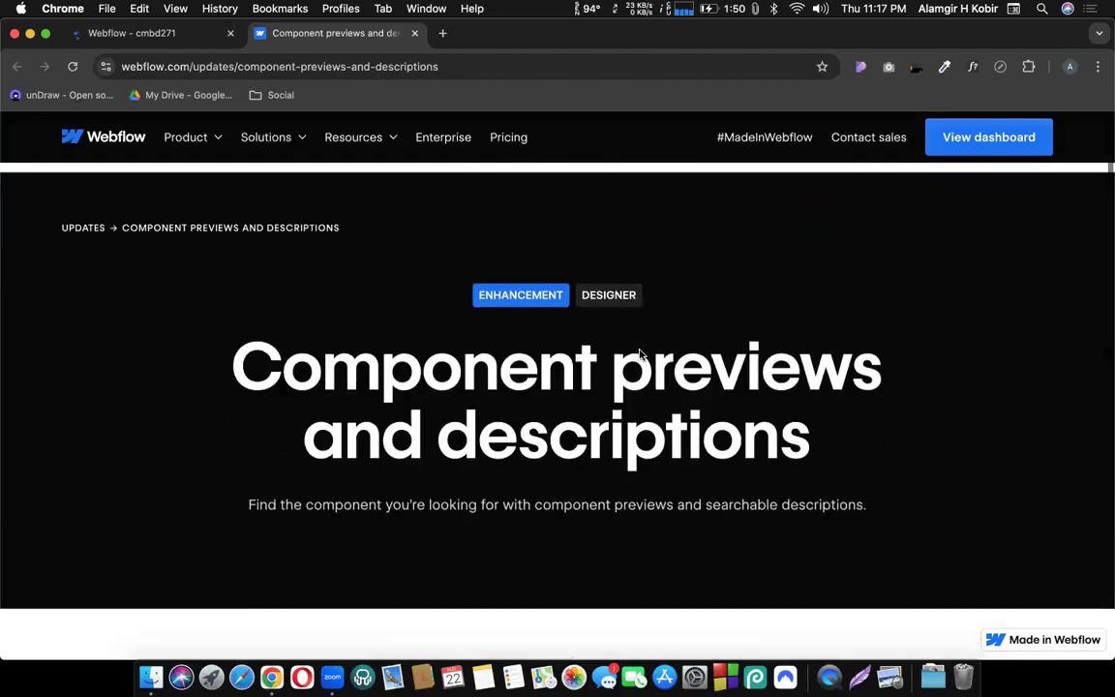
click(145, 37)
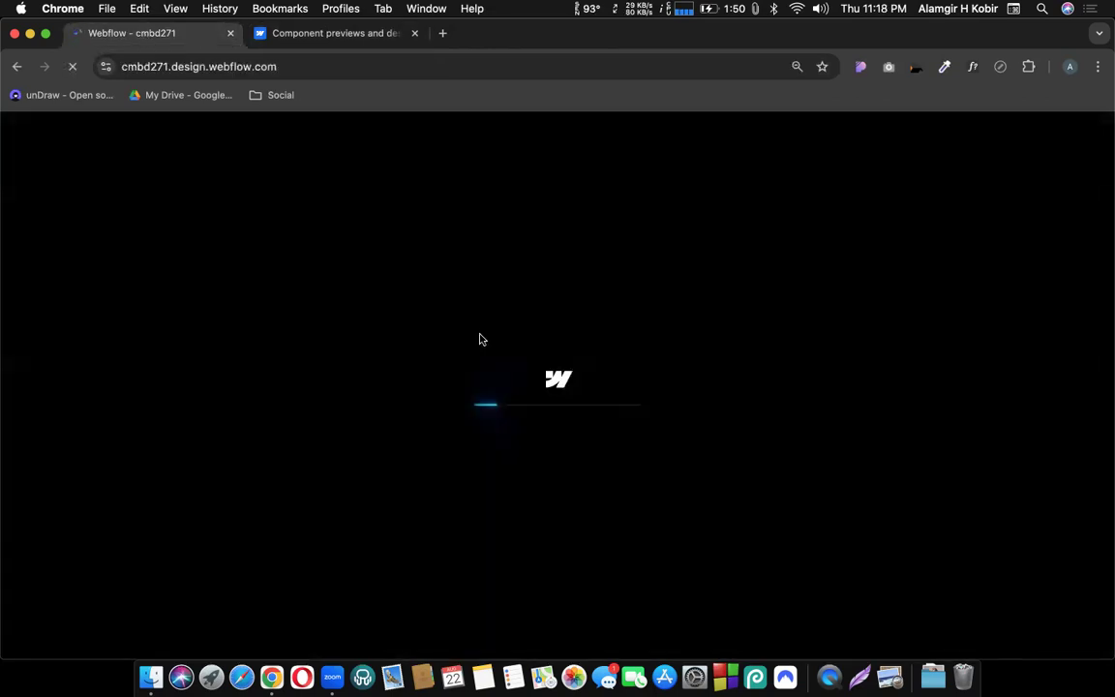
Step: Shorten the component article's address to webflow.com/updates and load the Updates page
click(320, 36)
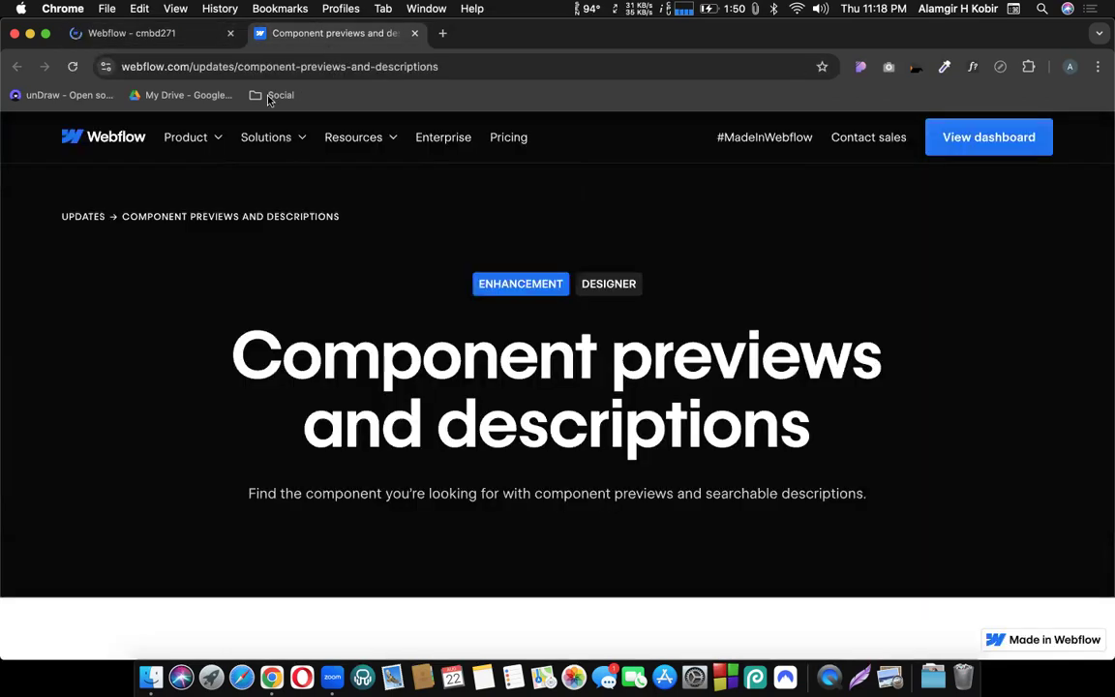
drag(234, 64, 436, 80)
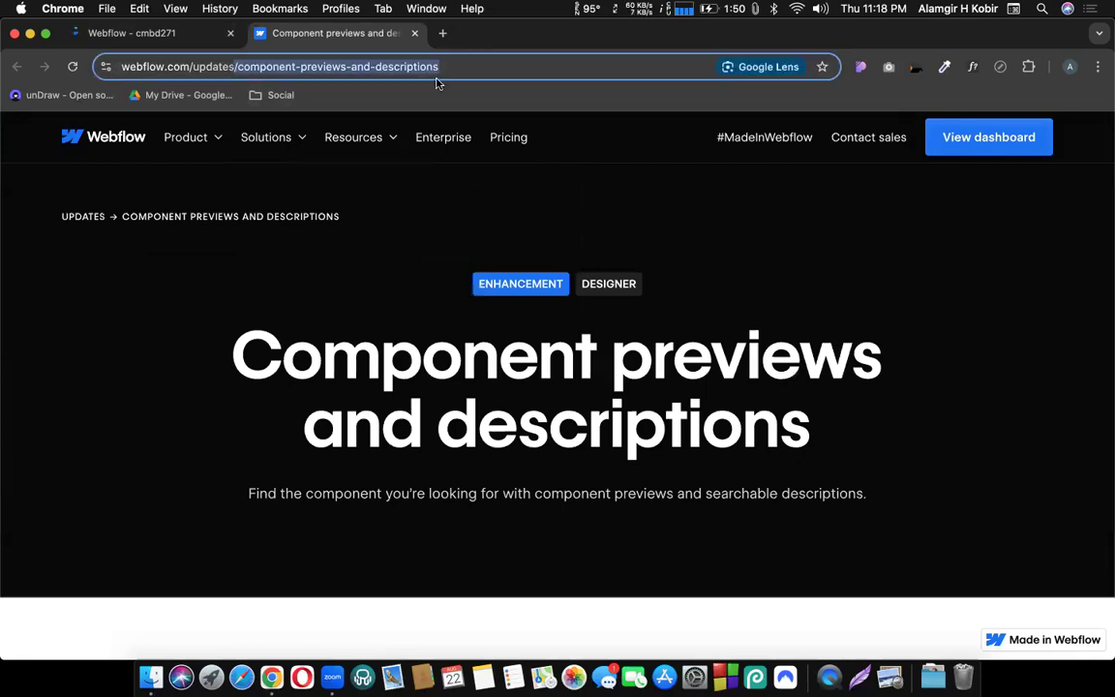
key(BackSpace)
key(Return)
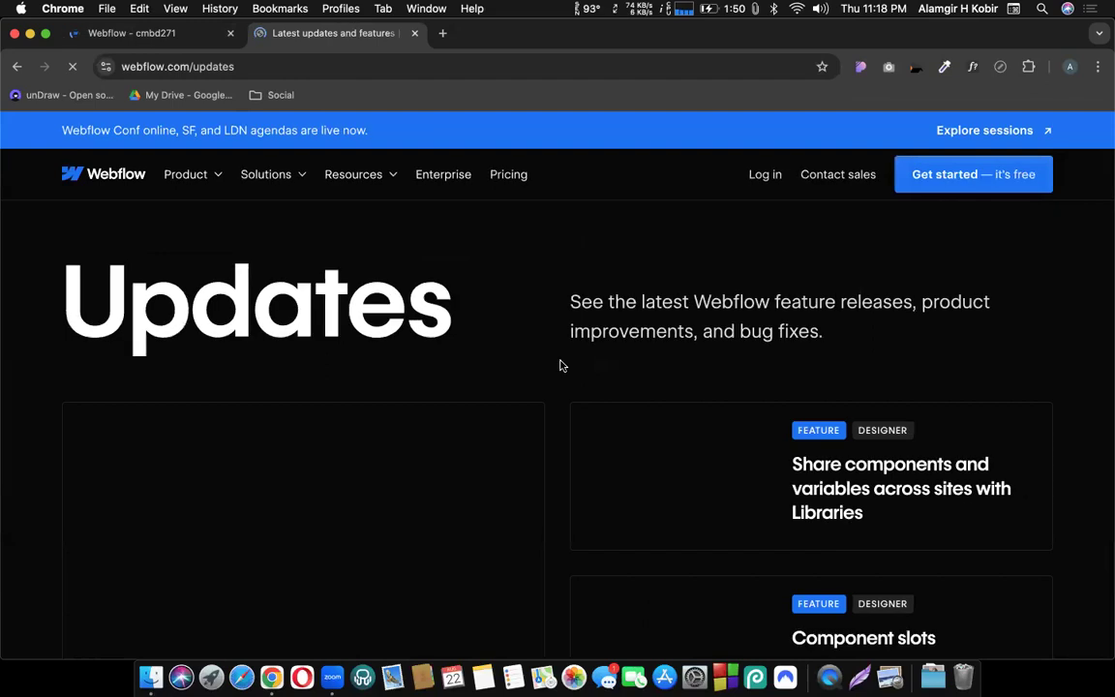
Step: Browse the Updates page from the featured Partner Program update to the Tiny but mighty updates section
scroll(560, 366, down, 3)
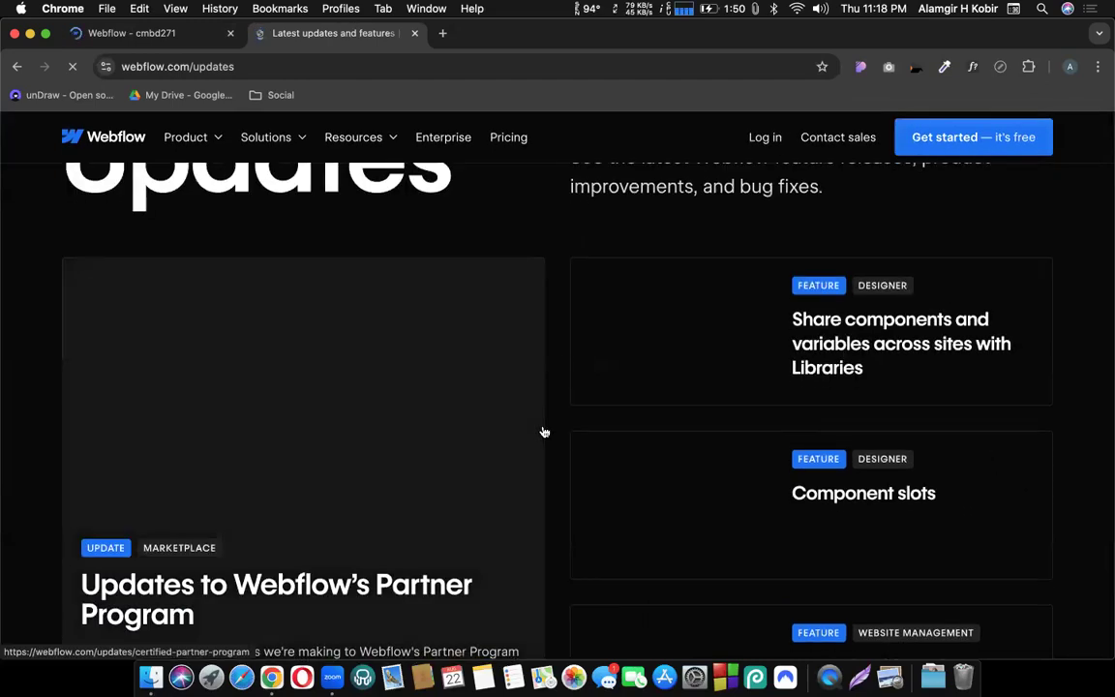
scroll(545, 433, down, 3)
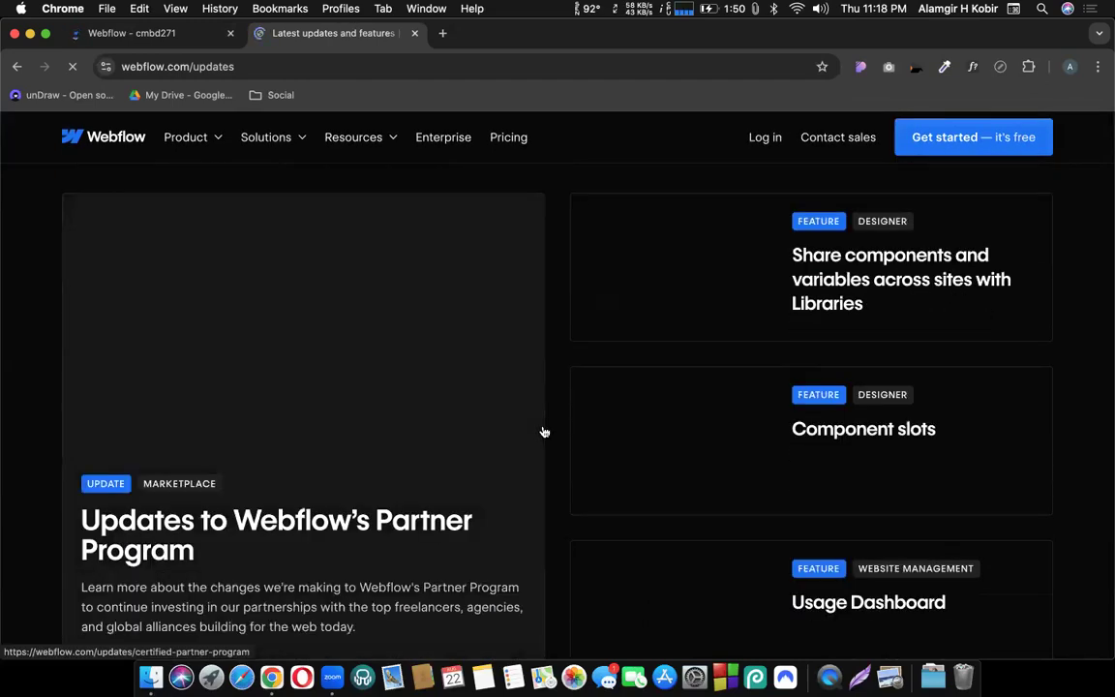
scroll(235, 427, down, 4)
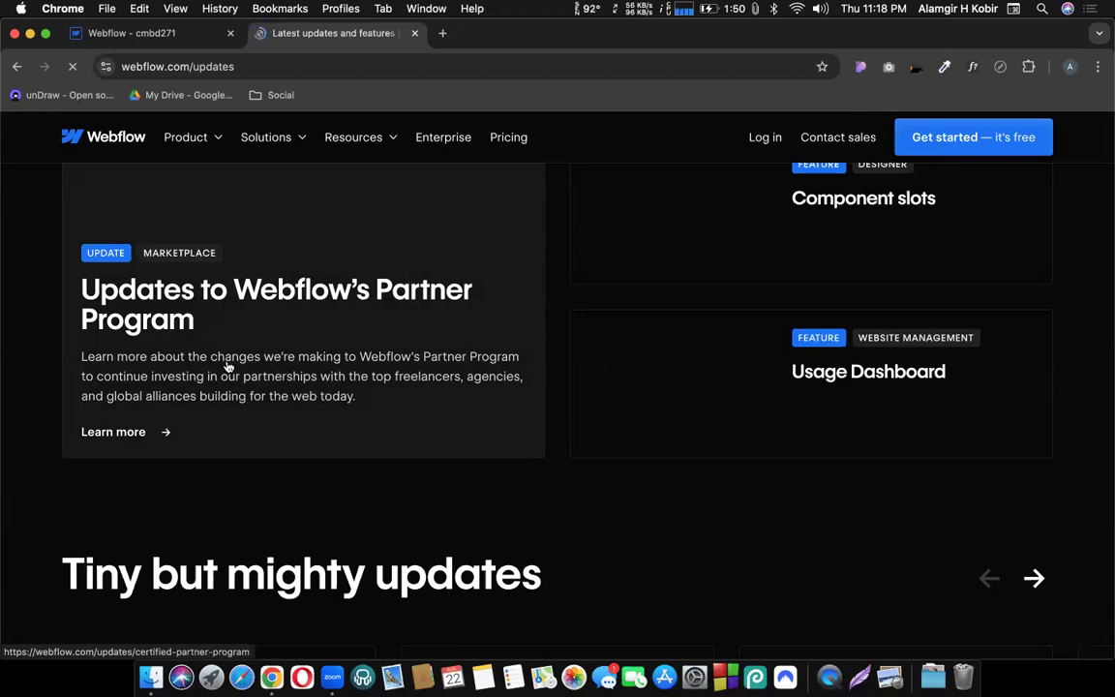
scroll(242, 290, down, 1)
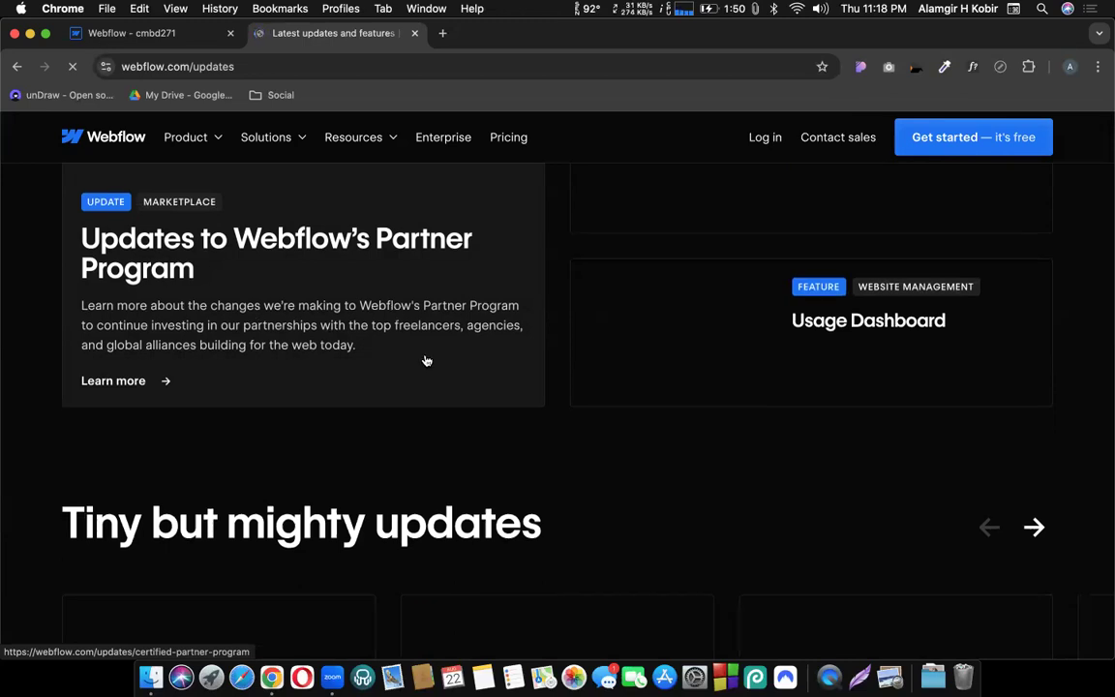
scroll(399, 308, down, 1)
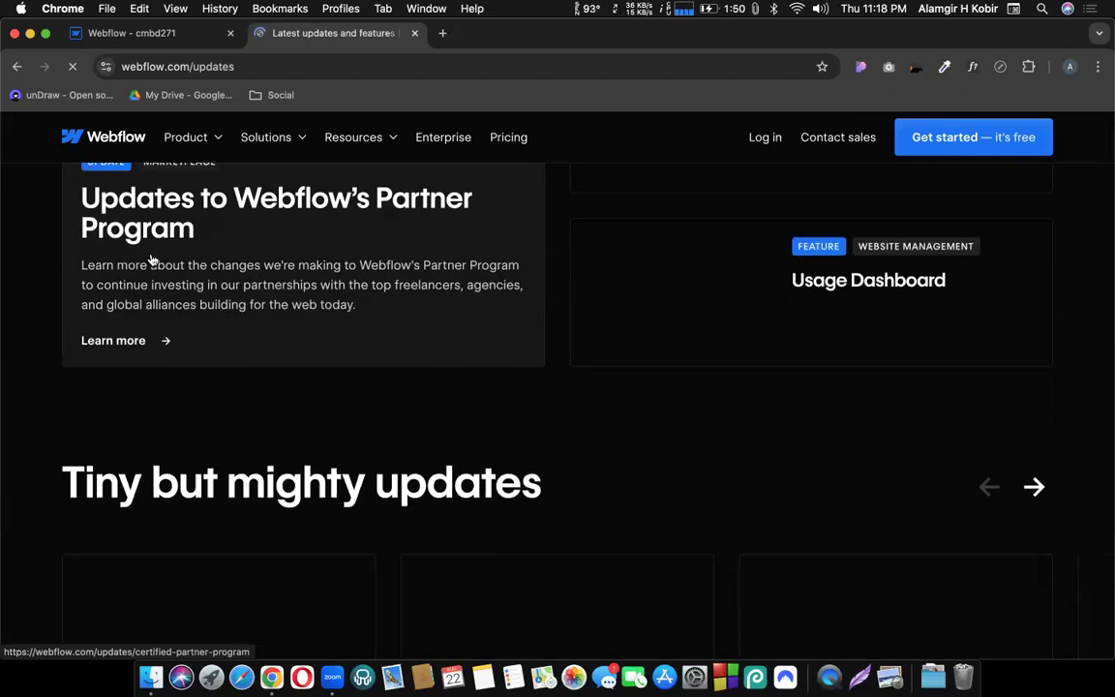
Step: Look over the featured Partner Program, Component slots and Usage Dashboard cards and the Tiny but mighty updates below them
scroll(150, 260, up, 1)
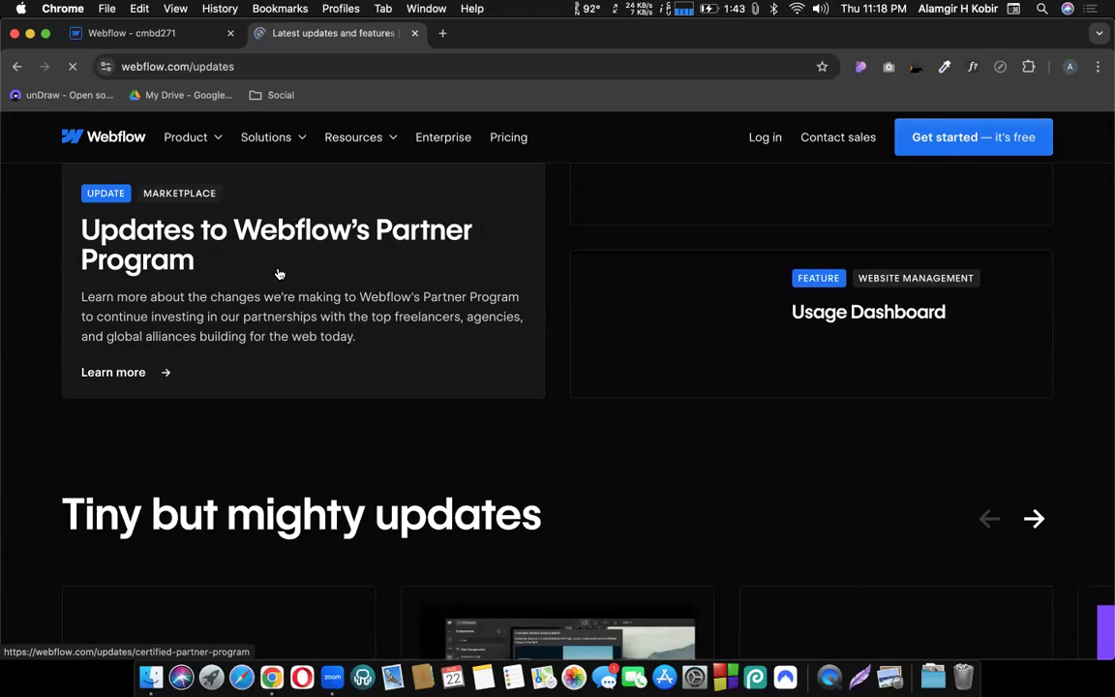
scroll(697, 361, down, 3)
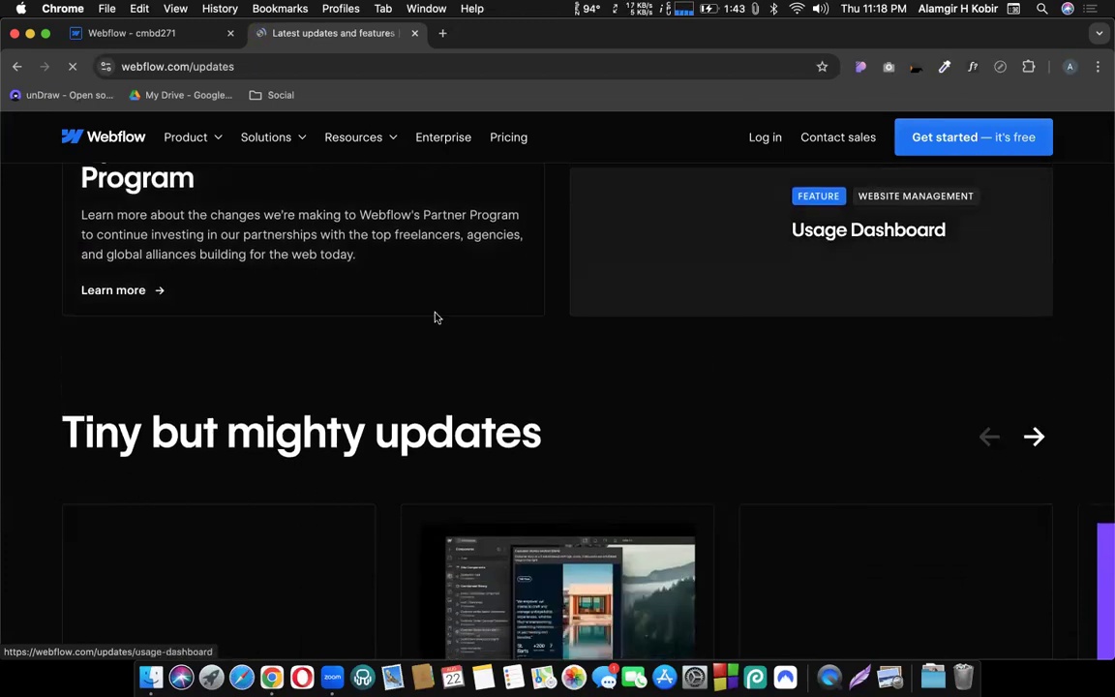
scroll(421, 325, down, 3)
scroll(426, 326, up, 7)
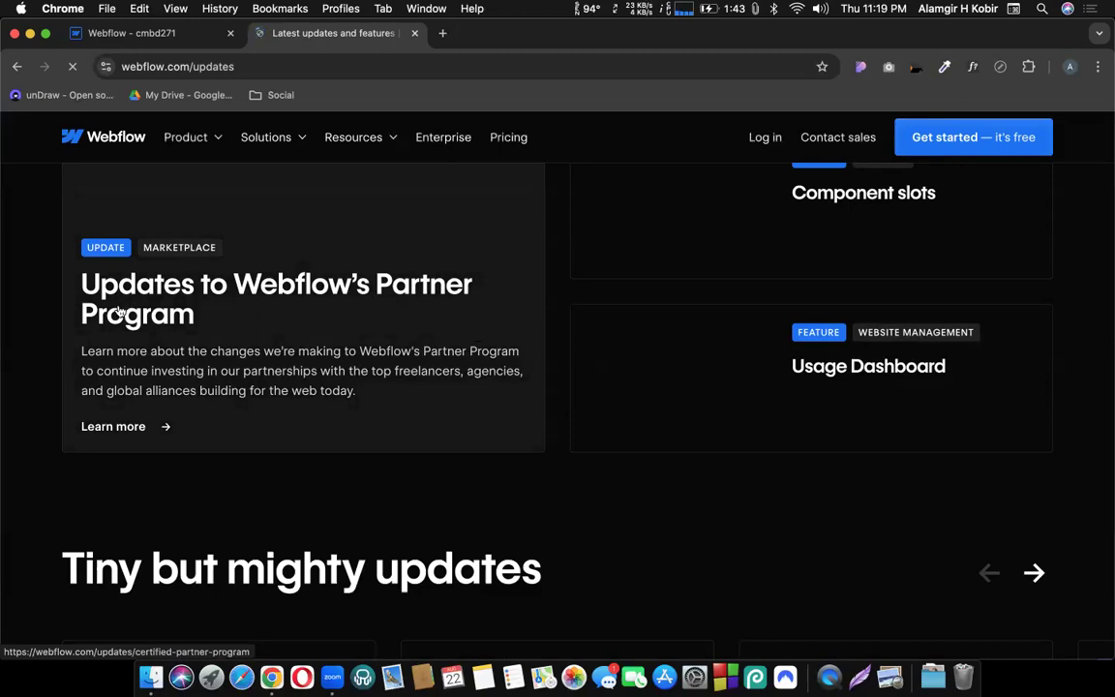
scroll(604, 375, up, 1)
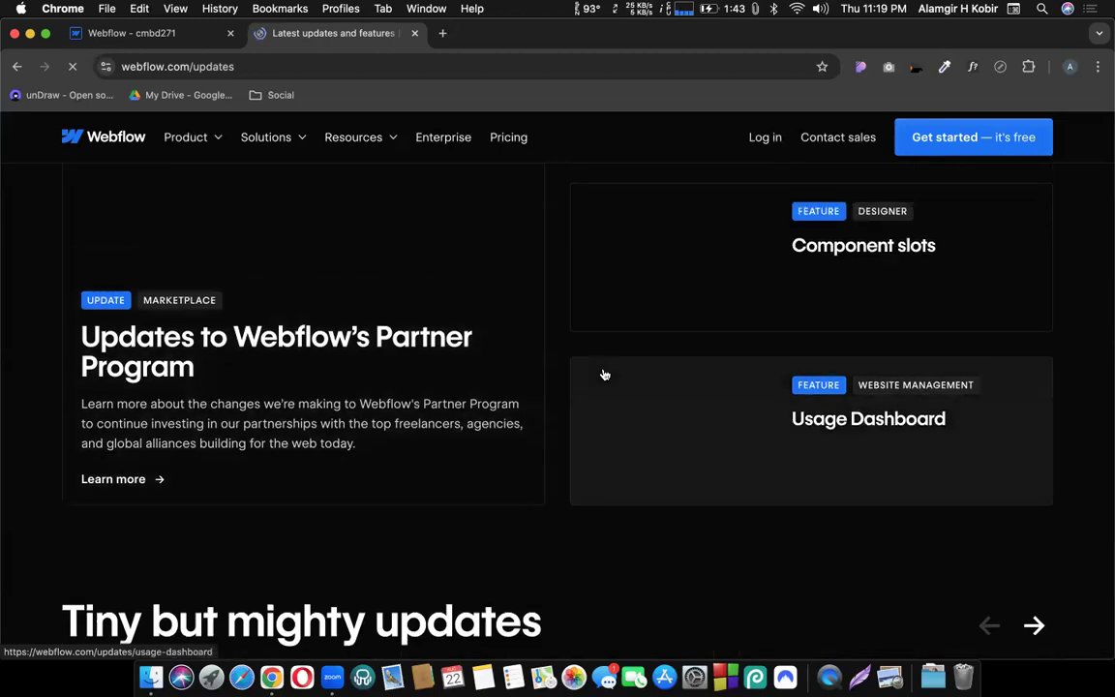
scroll(589, 239, down, 5)
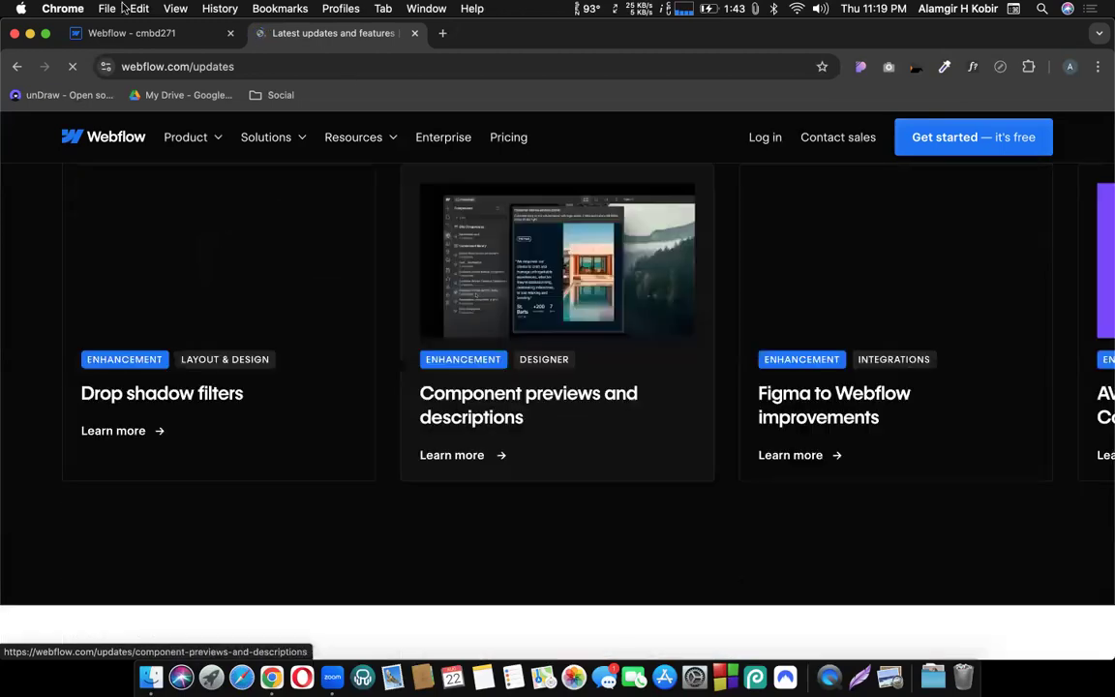
Step: Switch to the cmbd271 Designer, dismiss the Quick Stack tip and preview the Header component
click(76, 35)
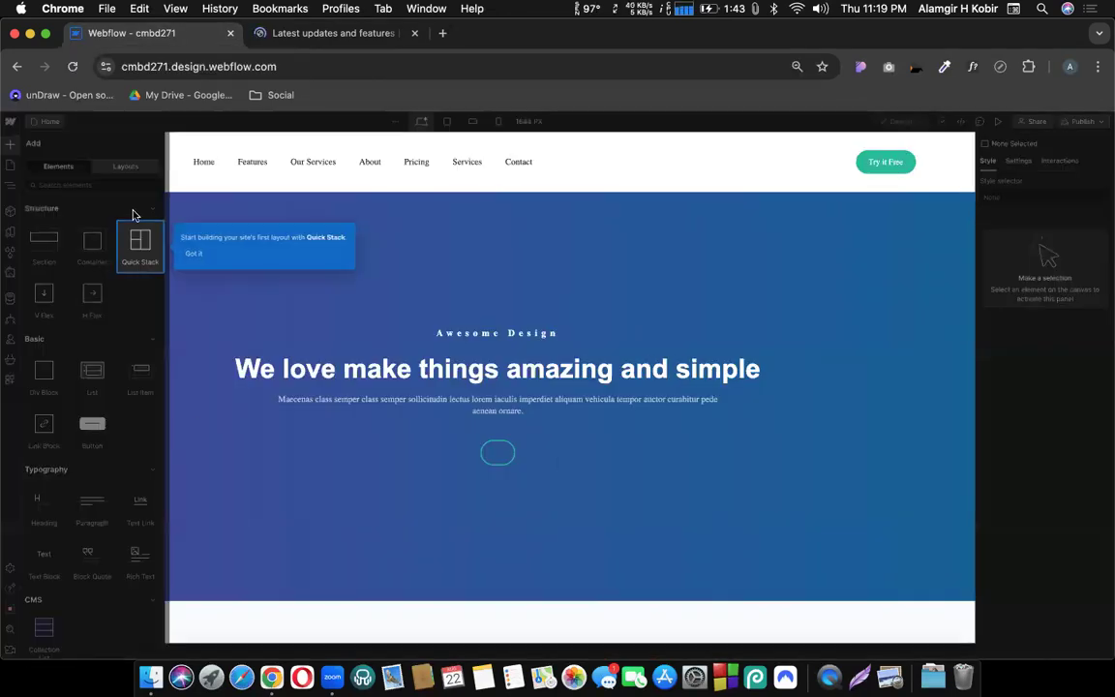
click(193, 253)
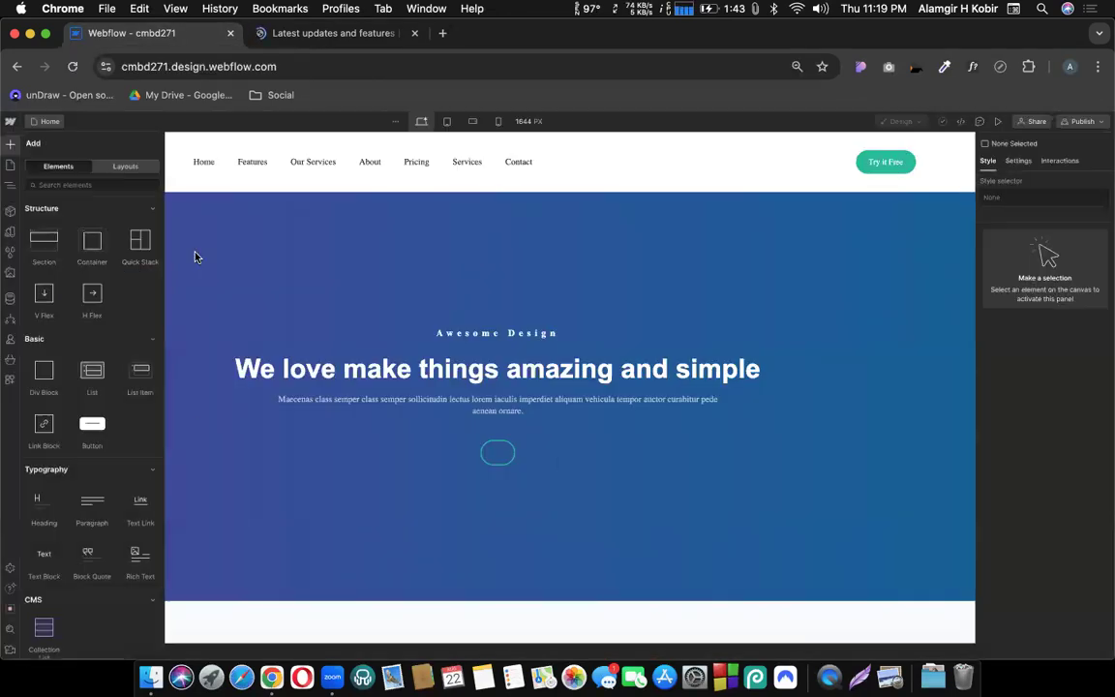
click(11, 210)
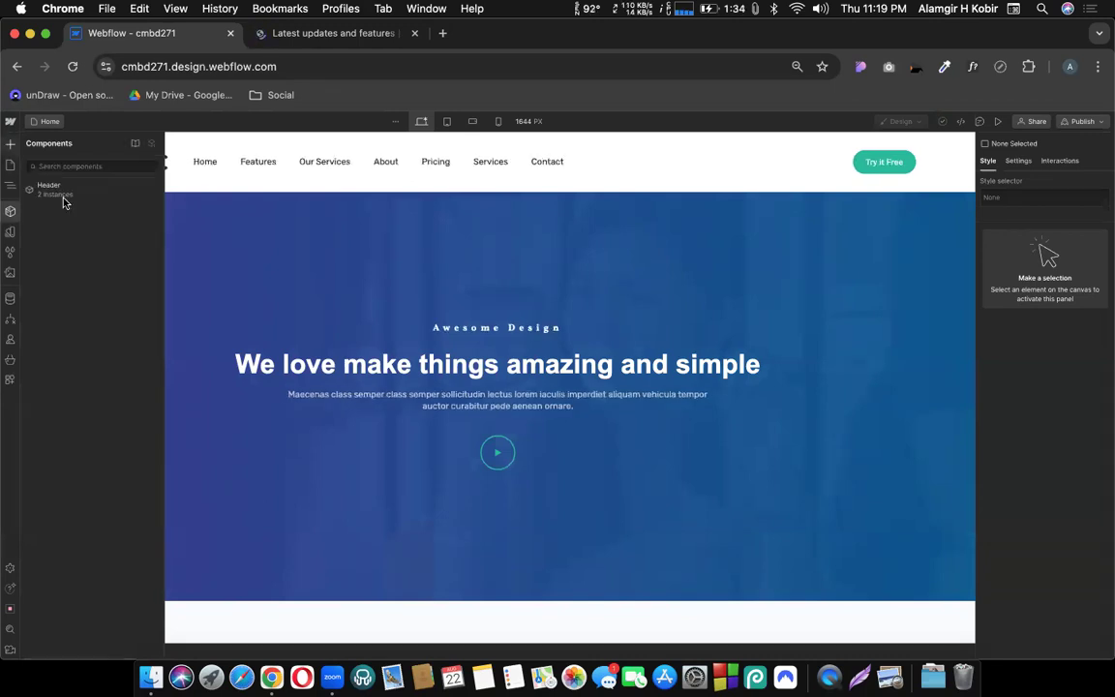
mouse_move(59, 196)
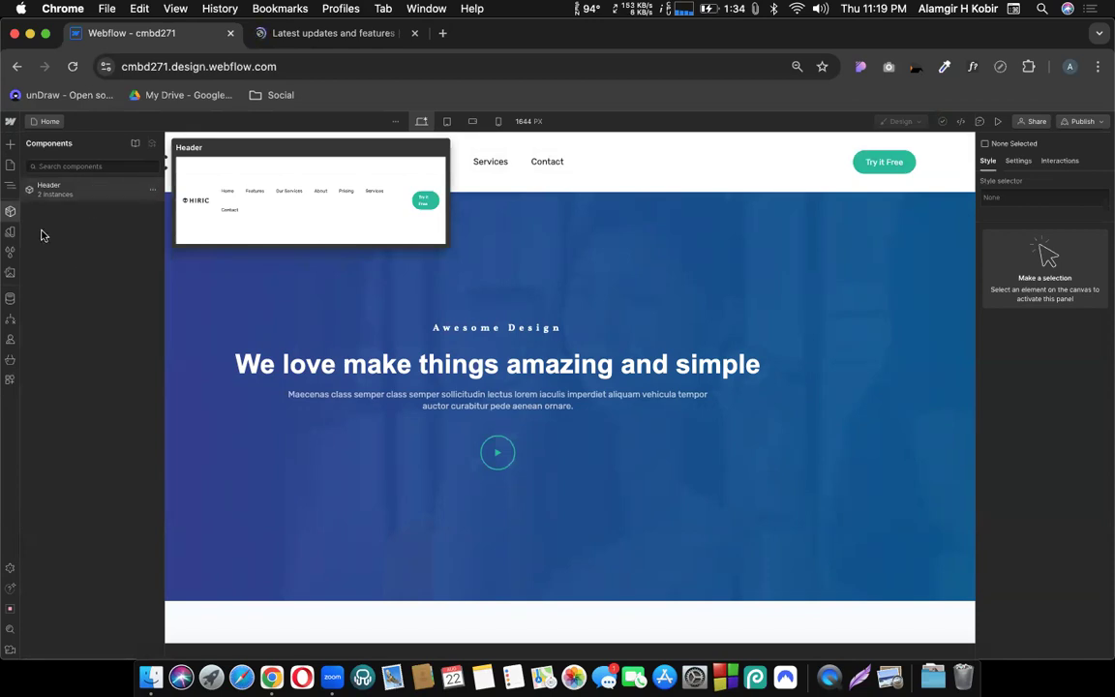
Step: Select the blue hero section and replace the open Updates page with a new blank browser tab
right_click(237, 258)
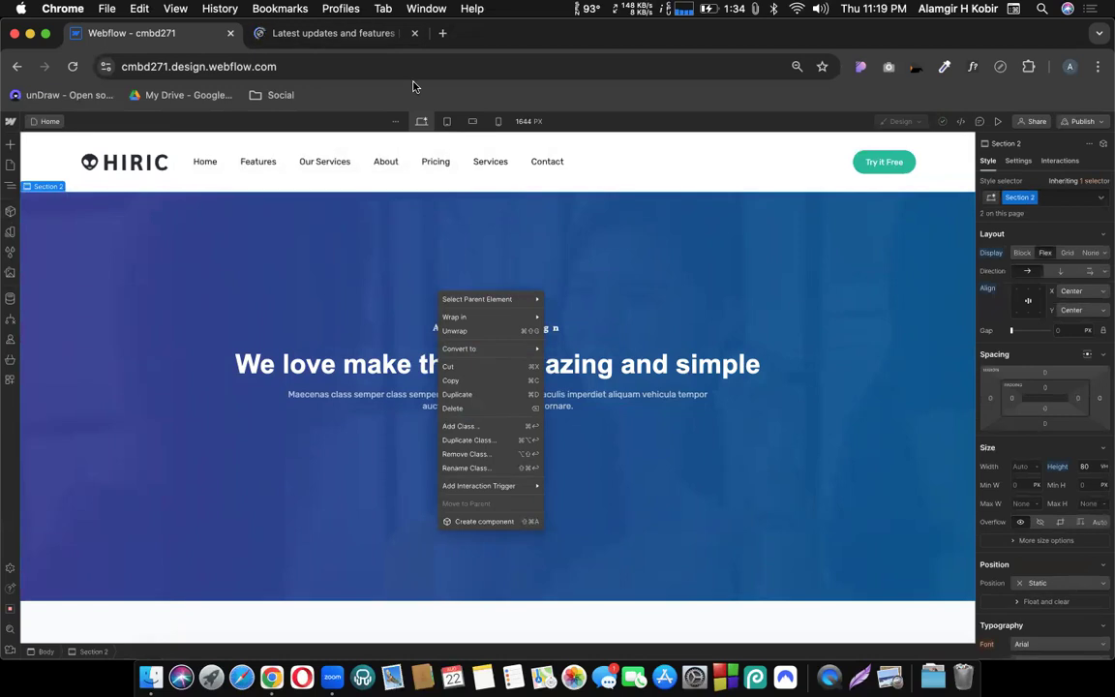
click(411, 33)
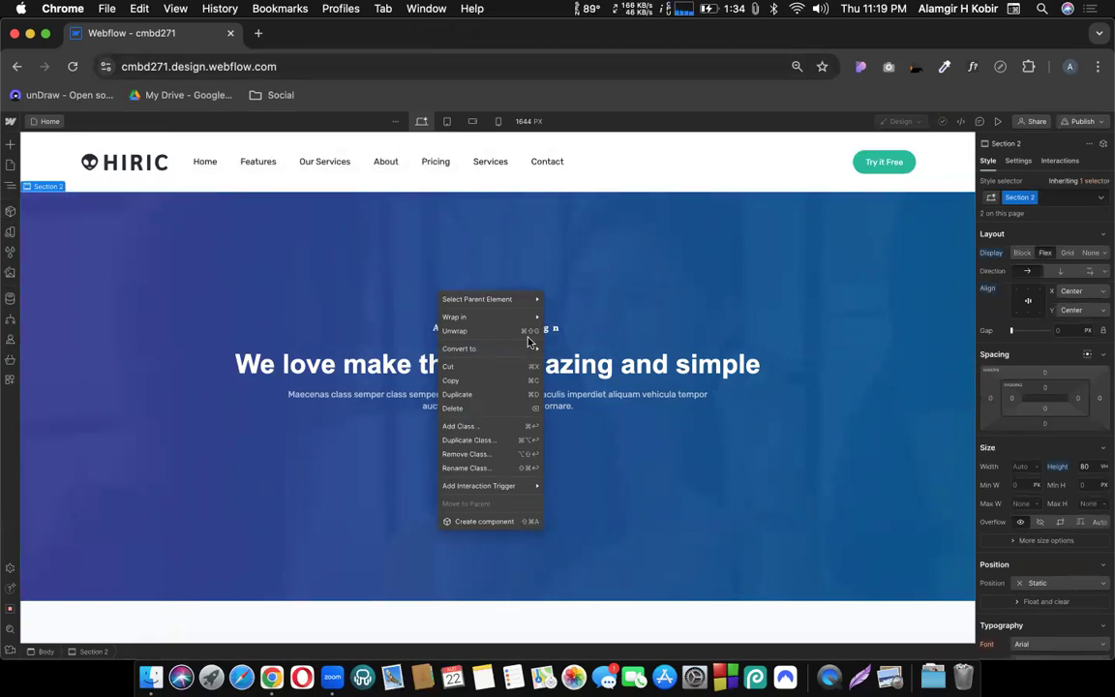
click(592, 333)
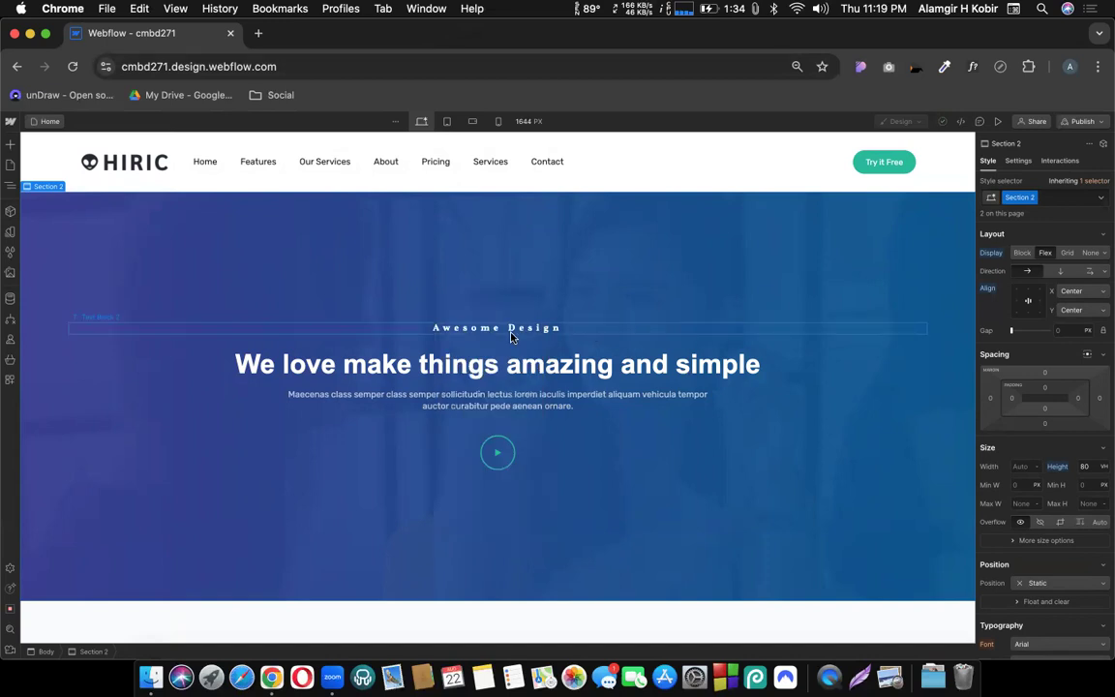
scroll(511, 319, down, 2)
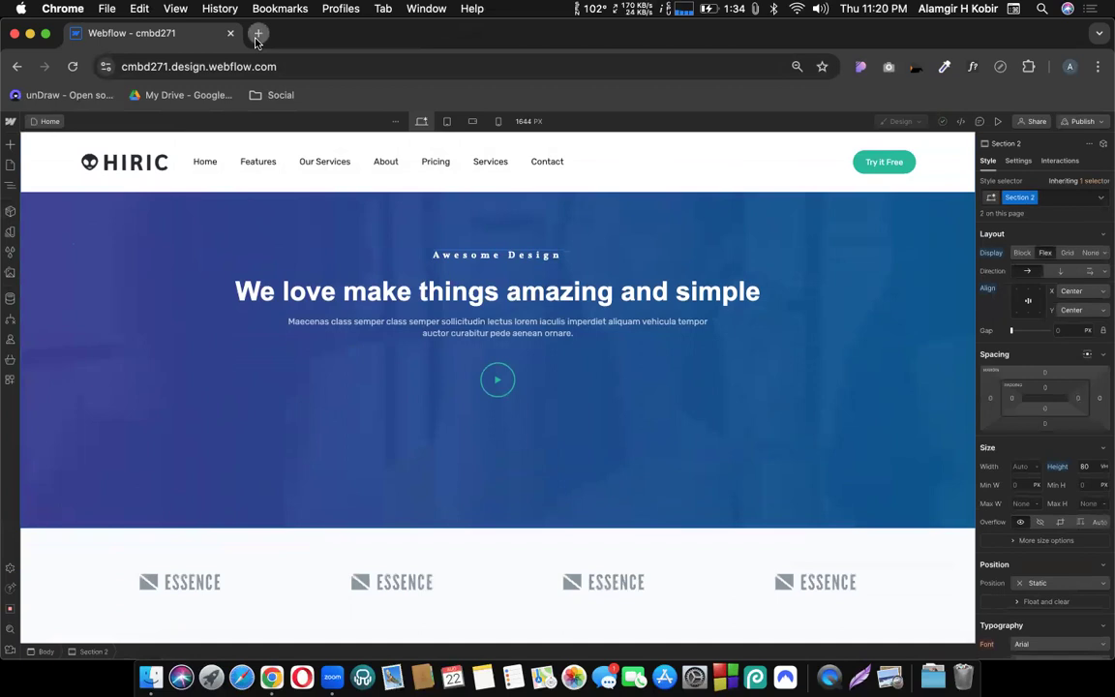
click(257, 33)
text(hiric)
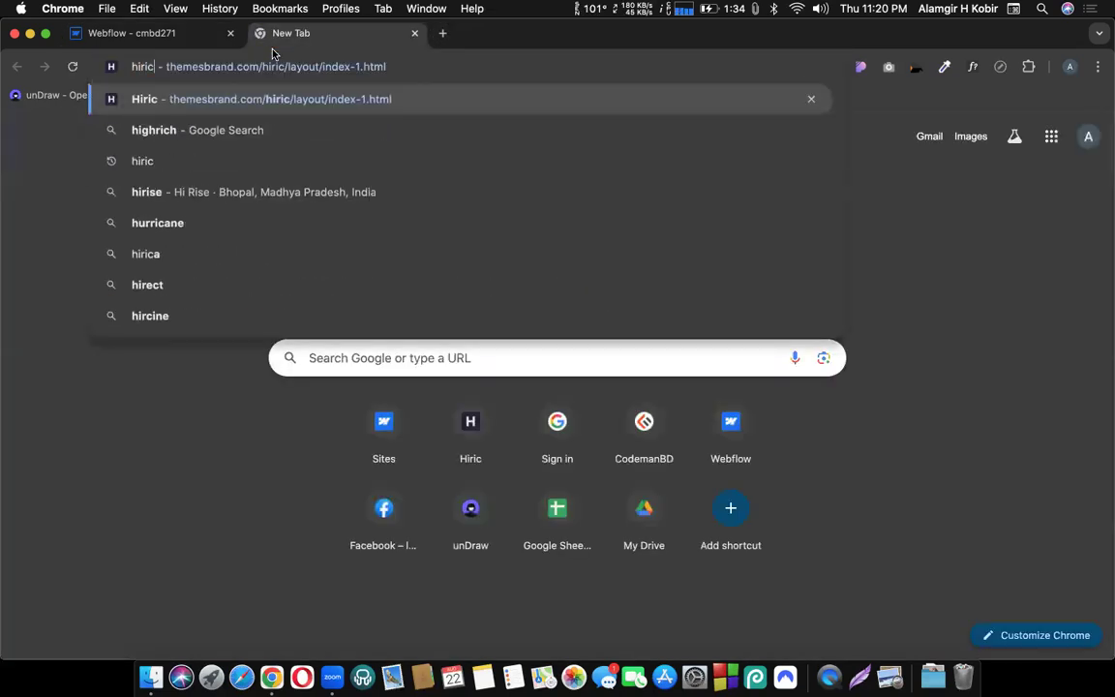
key(super+a)
text(pasi)
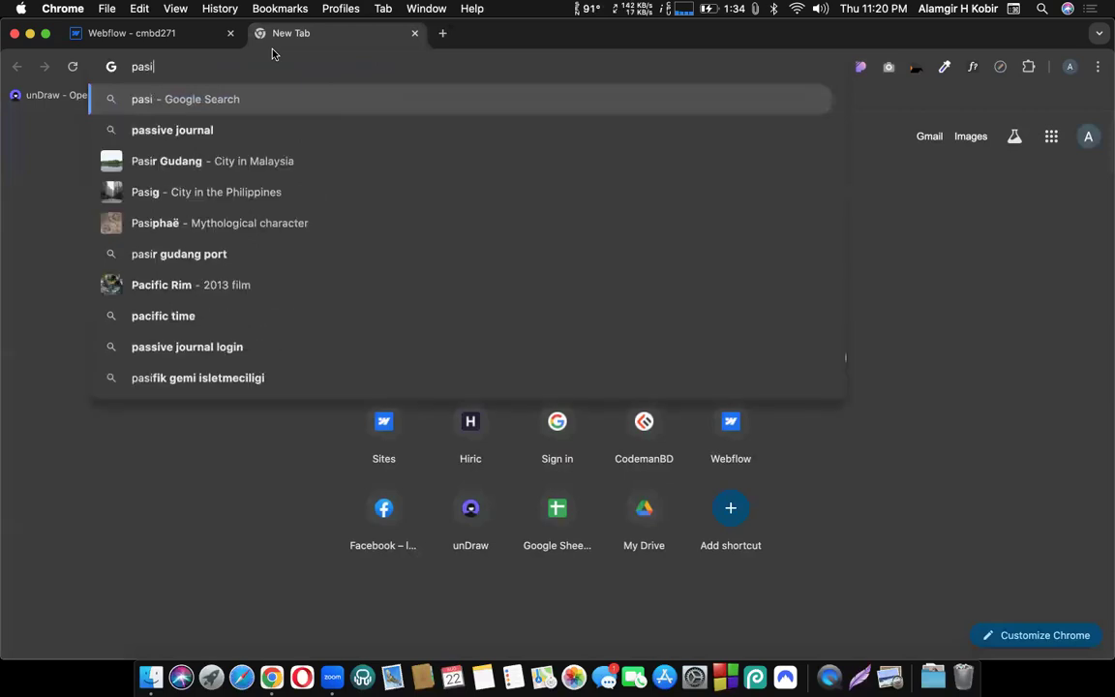
key(BackSpace)
key(BackSpace)
key(BackSpace)
key(BackSpace)
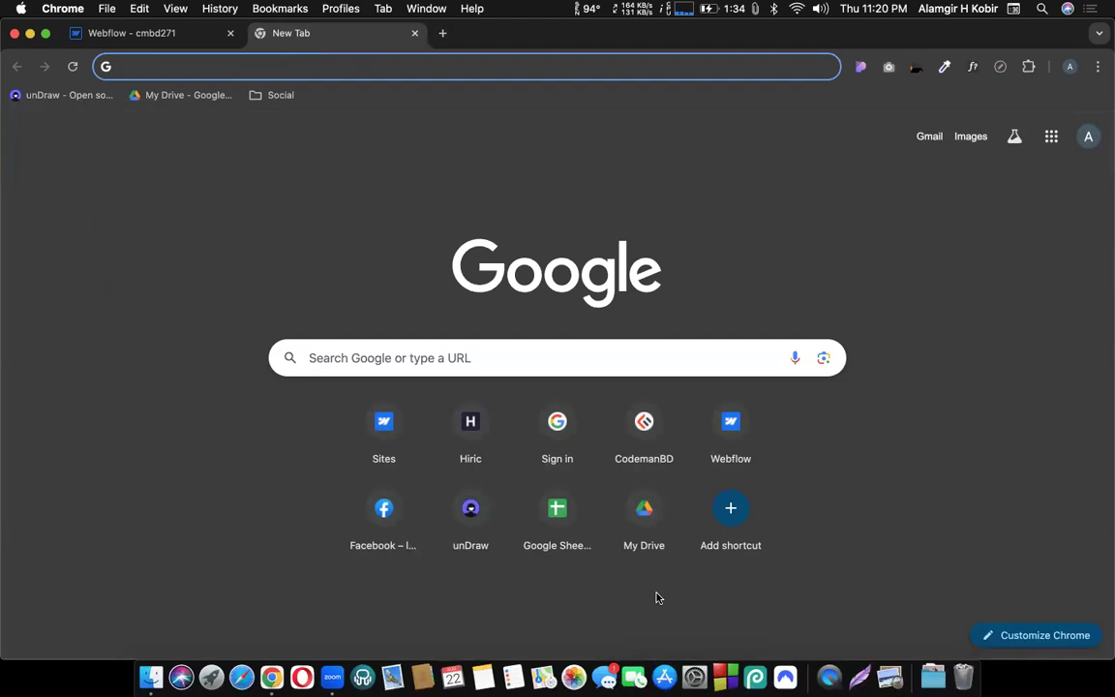
Step: Load demo.epic-webdesign.com/tf-pacifico/v3/ and glance over its hero and How It Works section
text(demo.epic-webdesign.com/tf-pacifico/v3/)
key(Return)
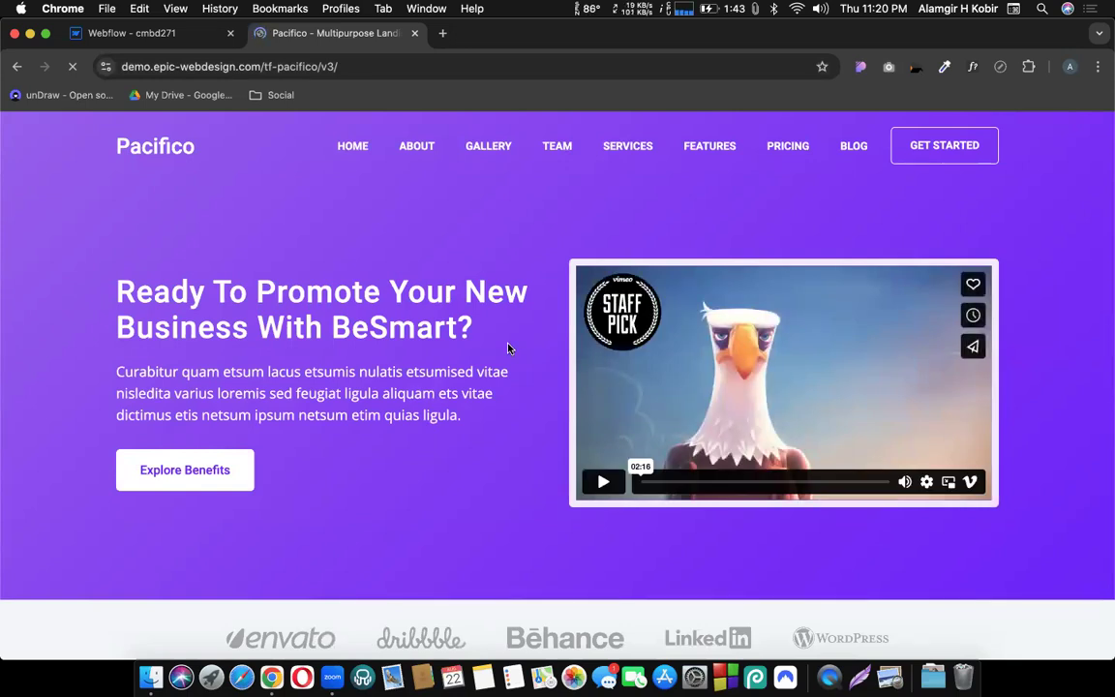
scroll(508, 348, down, 6)
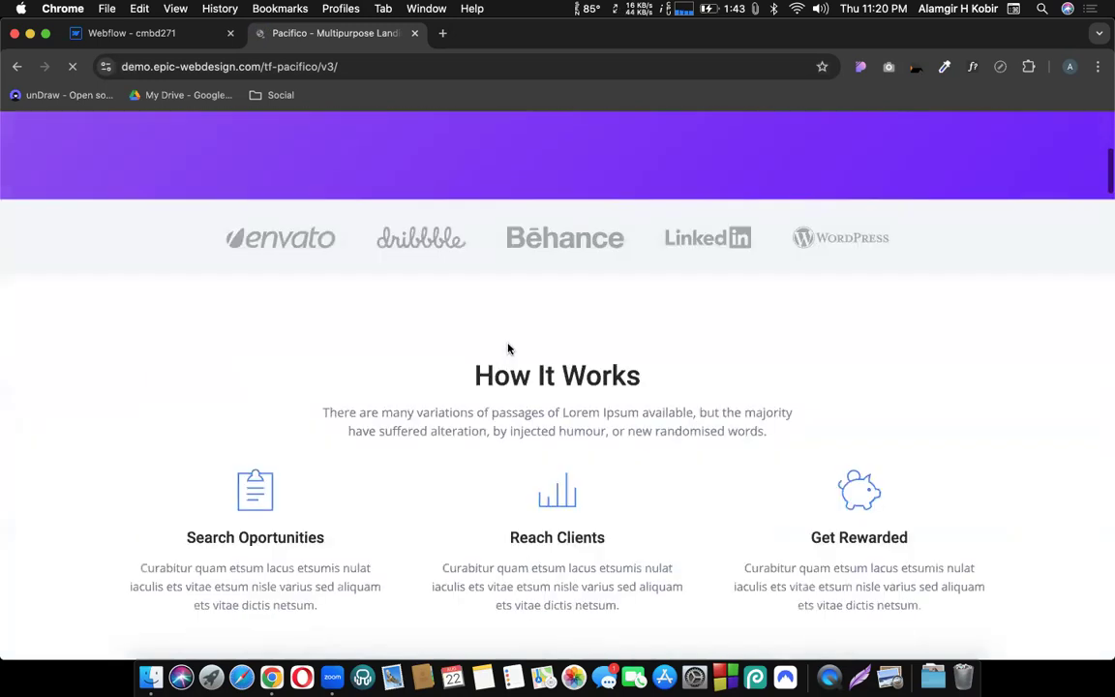
scroll(508, 348, up, 6)
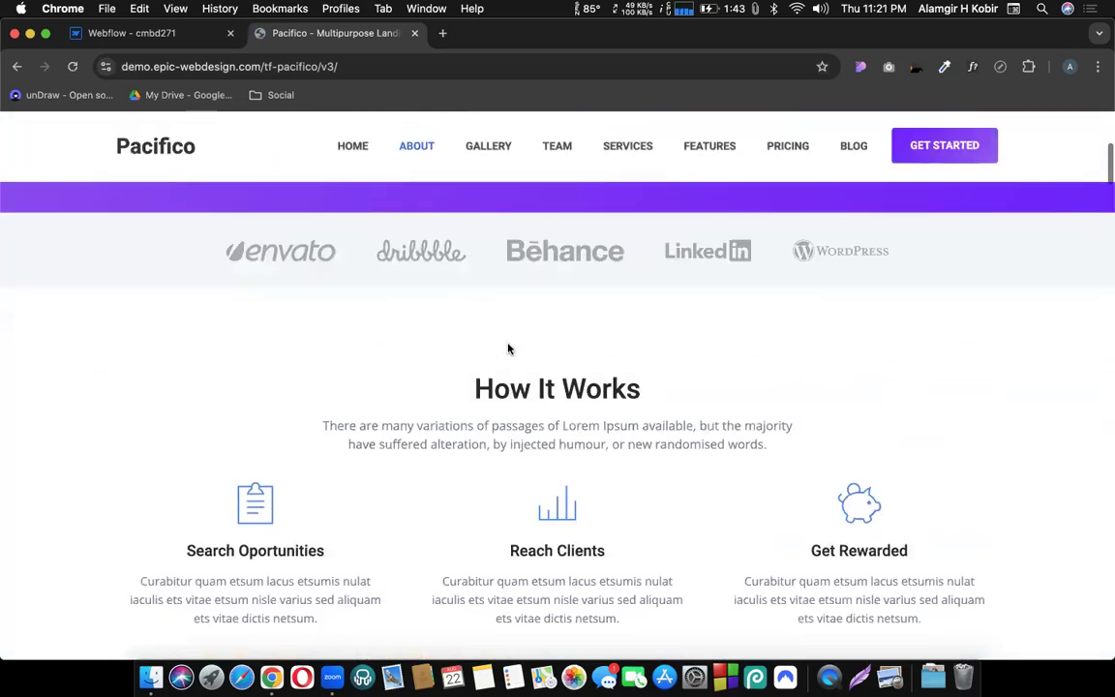
Step: Browse the Pacifico page from How It Works through the benefits section to Explore Latest Projects
scroll(508, 349, down, 6)
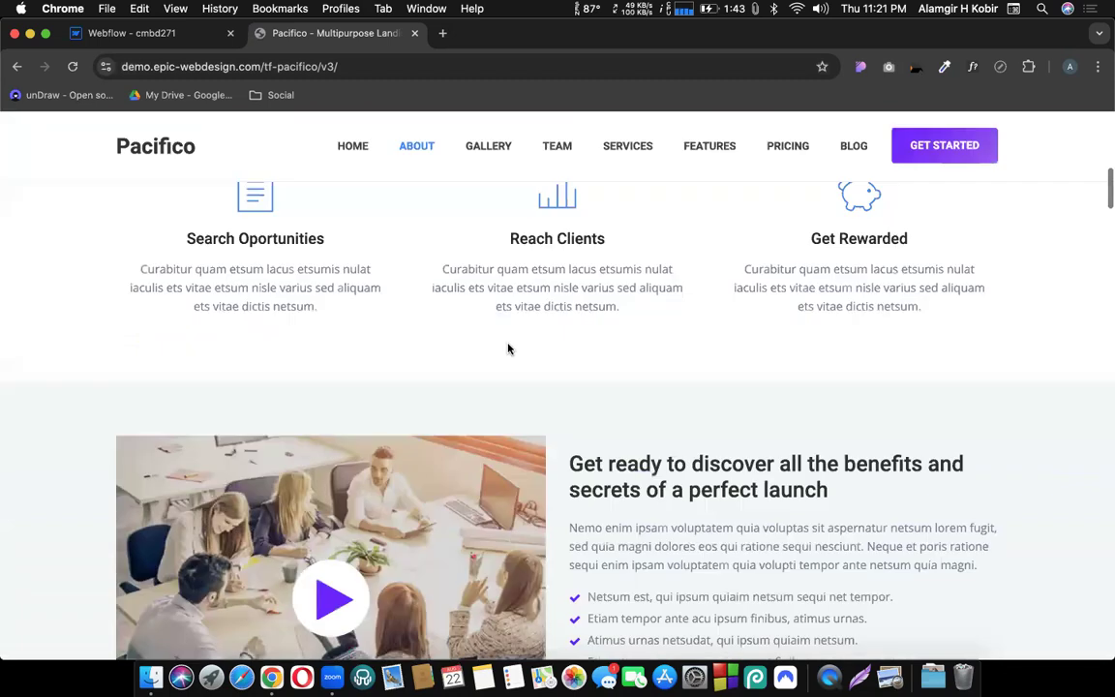
scroll(508, 348, down, 3)
scroll(508, 348, down, 4)
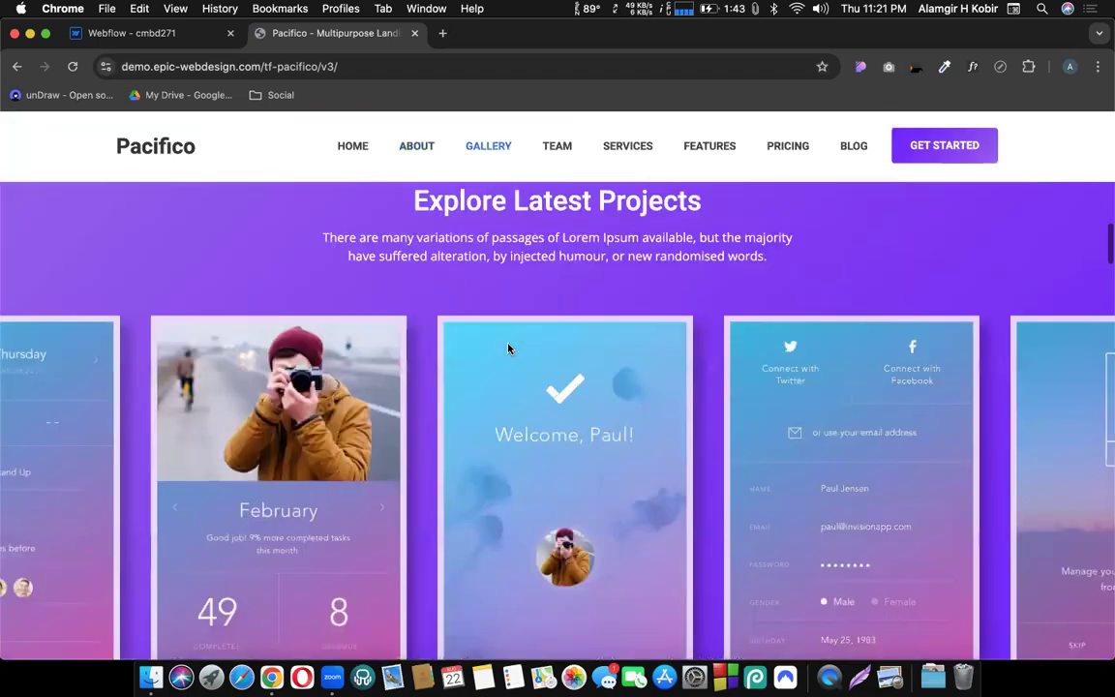
scroll(508, 349, down, 5)
scroll(508, 348, up, 7)
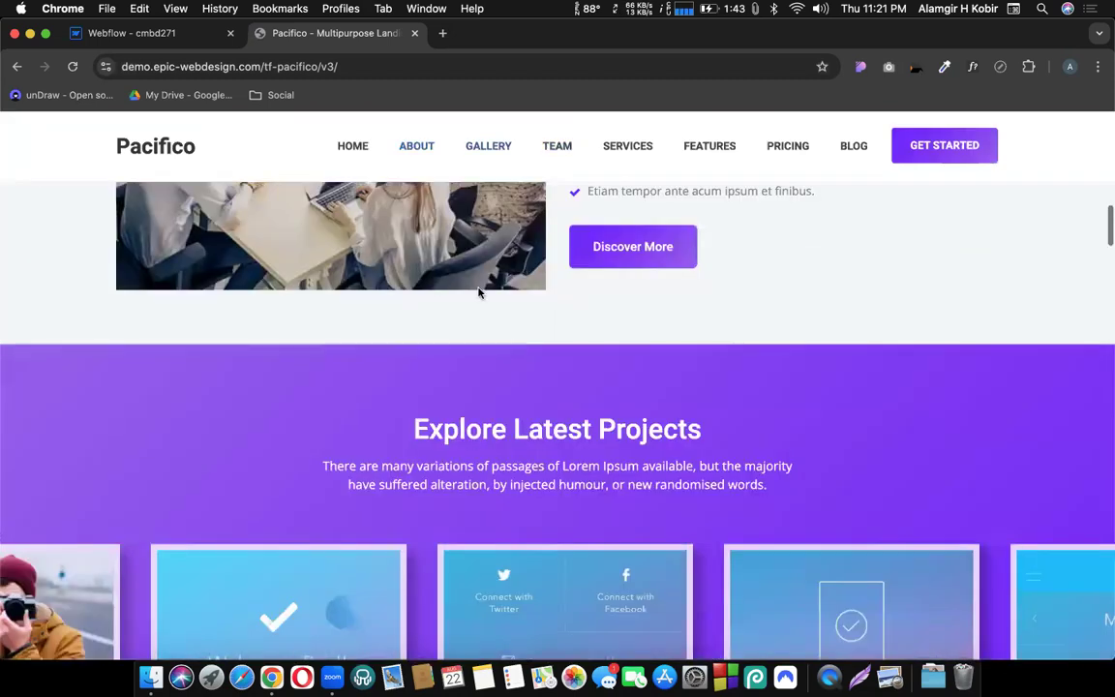
scroll(478, 293, down, 2)
Step: Examine the heading and intro paragraph of The Team Behind Pacifico section by highlighting them
triple_click(416, 208)
scroll(542, 291, down, 4)
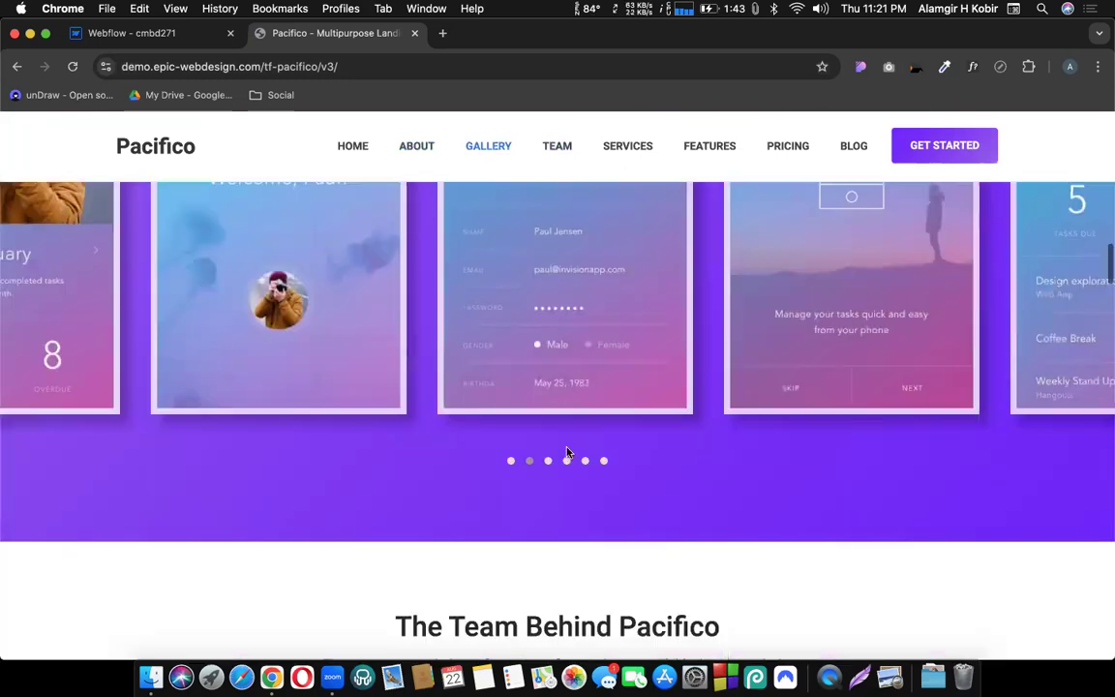
scroll(567, 452, down, 3)
triple_click(556, 511)
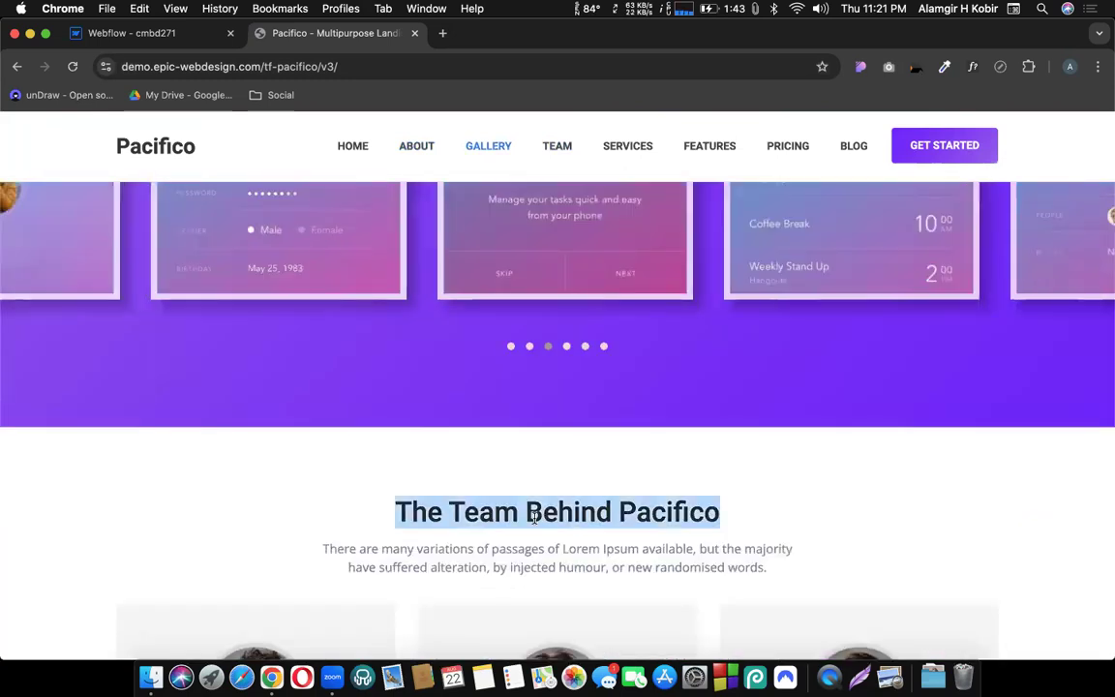
triple_click(550, 565)
scroll(576, 549, up, 5)
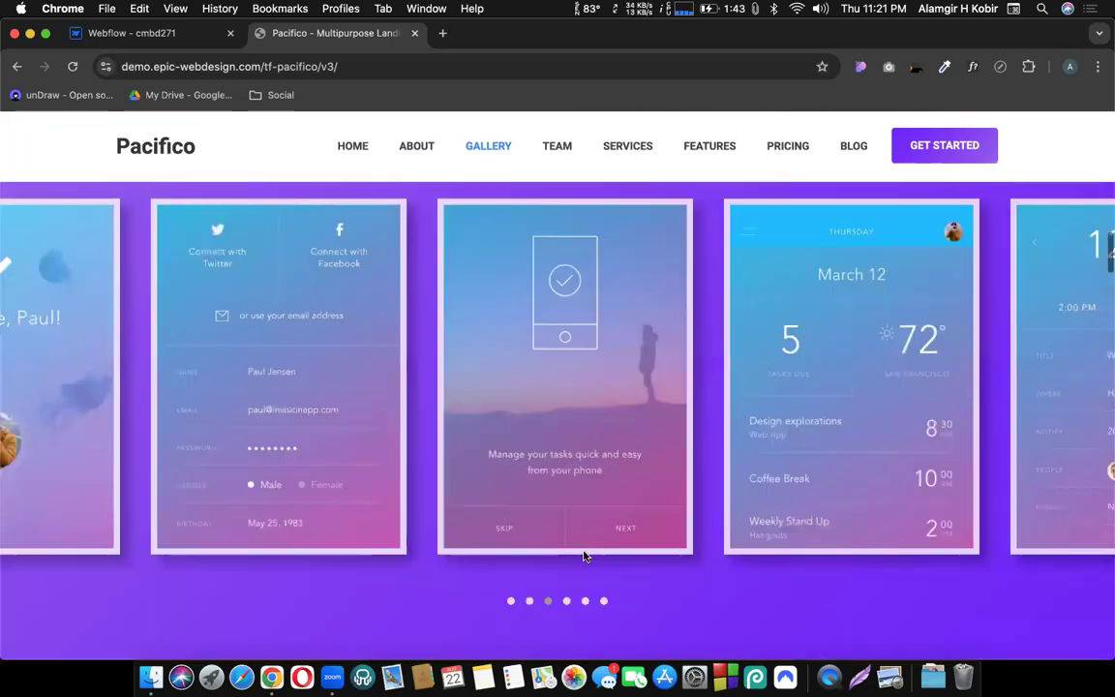
Step: Highlight the benefits section's paragraph and heading and compare them with the team section's heading
scroll(585, 542, up, 10)
triple_click(643, 475)
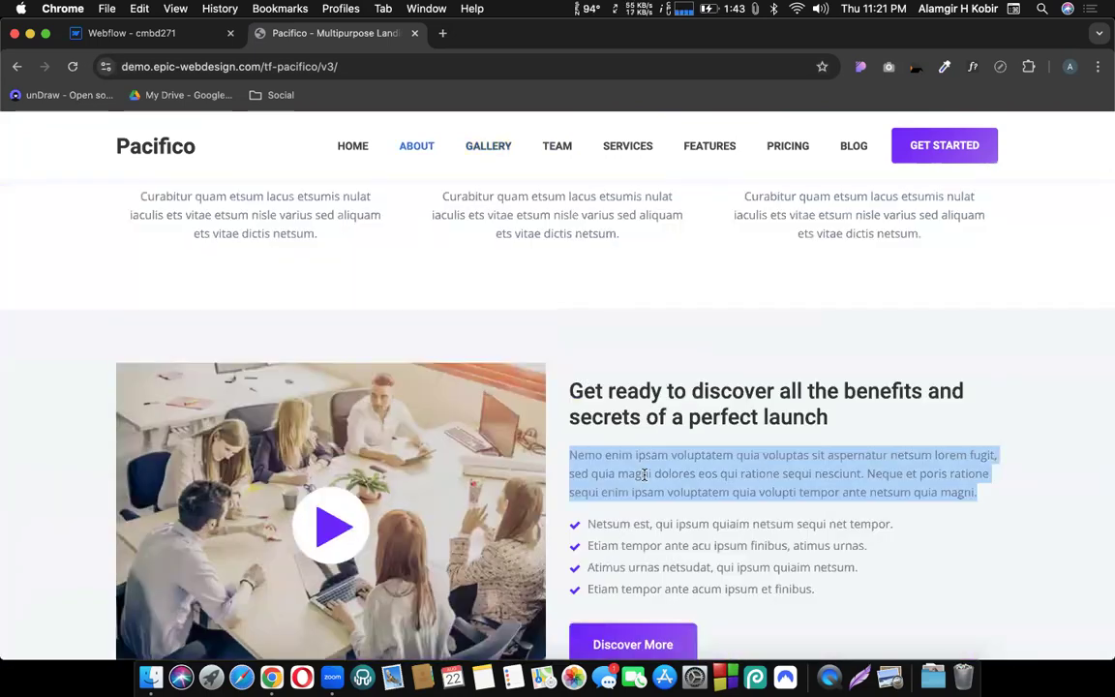
triple_click(654, 418)
scroll(657, 414, down, 5)
scroll(657, 414, down, 5)
triple_click(597, 443)
scroll(597, 444, up, 1)
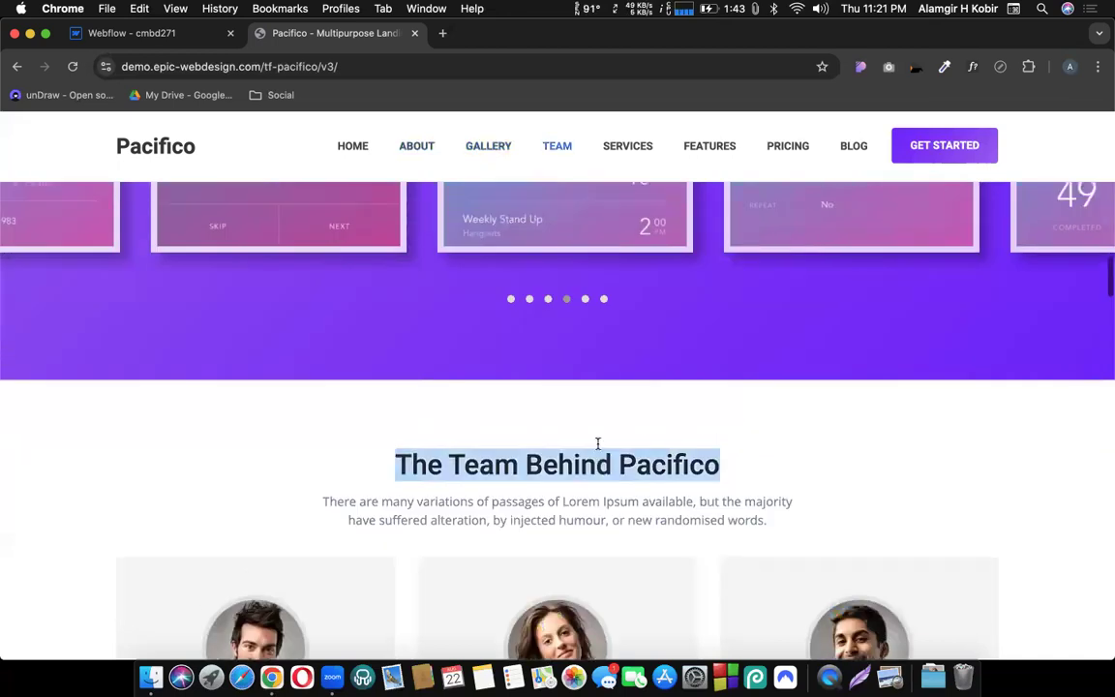
Step: Highlight the three How It Works card titles one by one: Reach Clients, Search Oportunities and Get Rewarded
scroll(597, 444, up, 10)
scroll(597, 443, up, 4)
scroll(579, 428, down, 2)
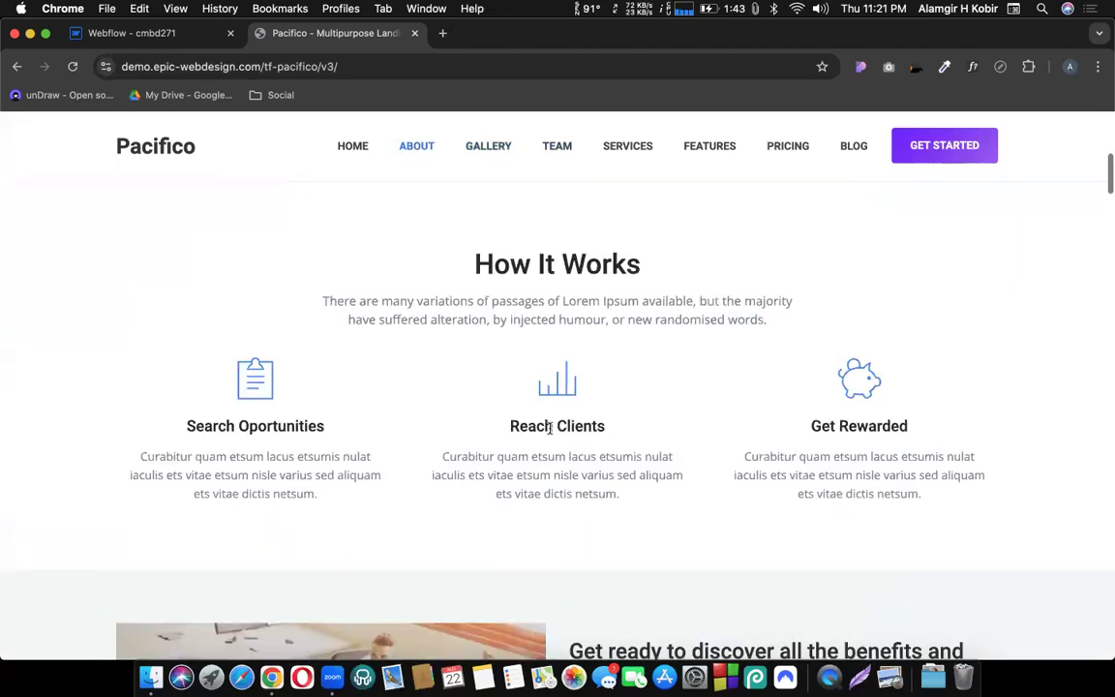
triple_click(522, 427)
triple_click(229, 426)
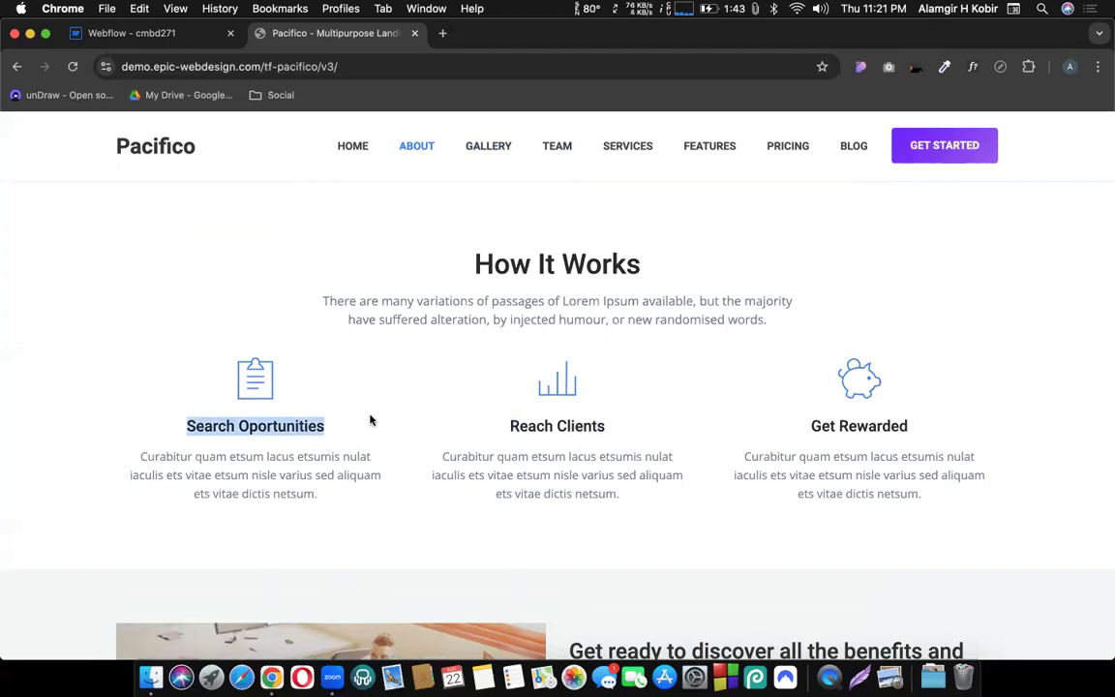
click(861, 423)
triple_click(861, 423)
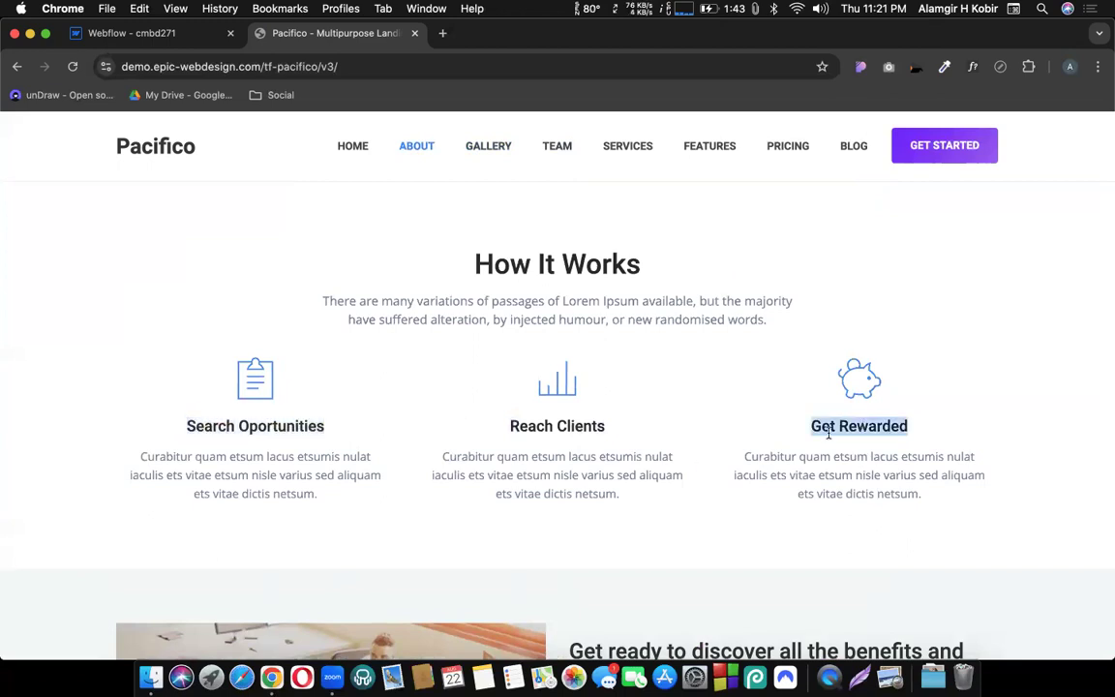
click(803, 441)
Step: Compare the card titles again, highlighting Reach Clients and a stretch across all three cards, and clear the selection
scroll(700, 458, down, 1)
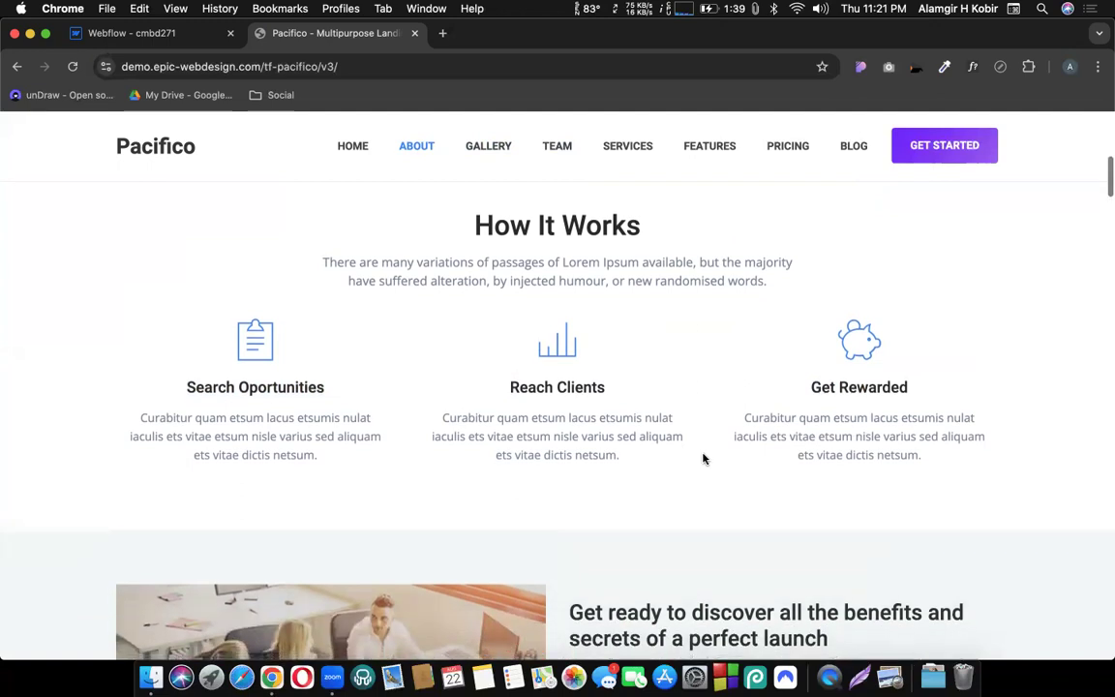
scroll(705, 458, down, 5)
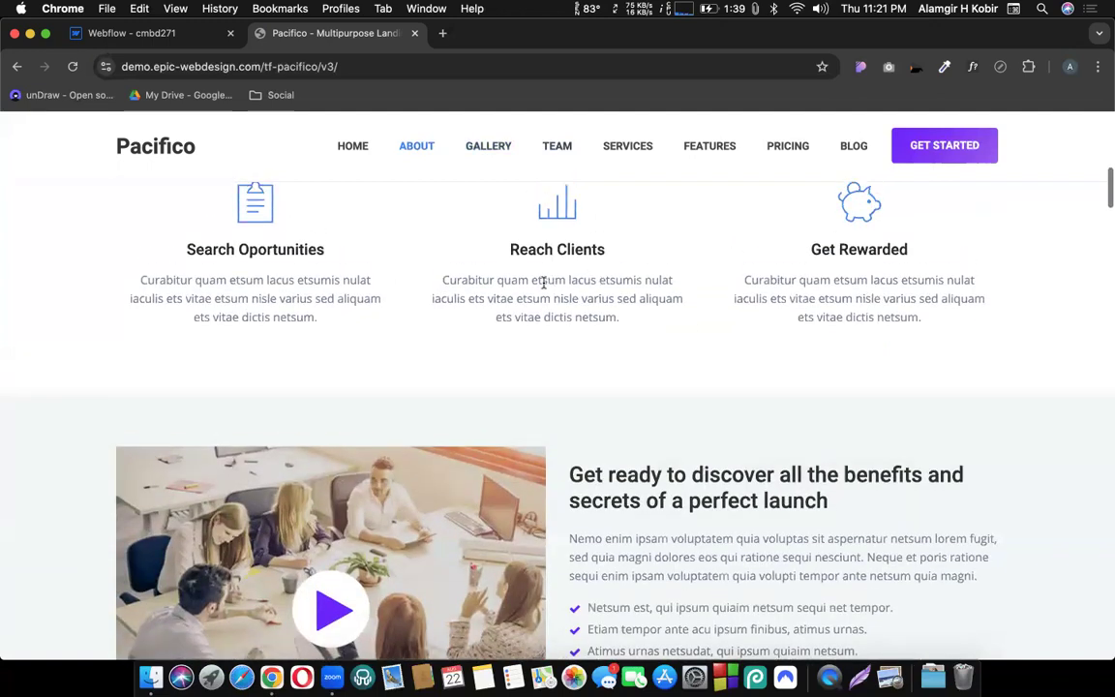
scroll(542, 281, up, 1)
drag(507, 282, 612, 287)
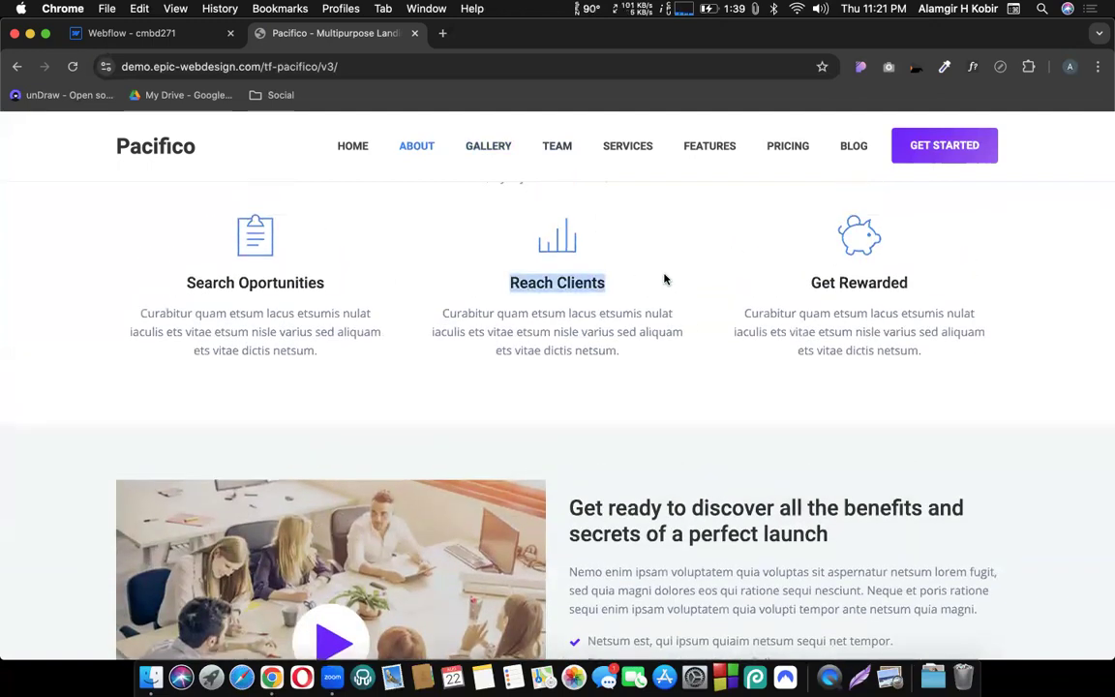
click(584, 298)
drag(510, 281, 634, 289)
drag(911, 284, 211, 282)
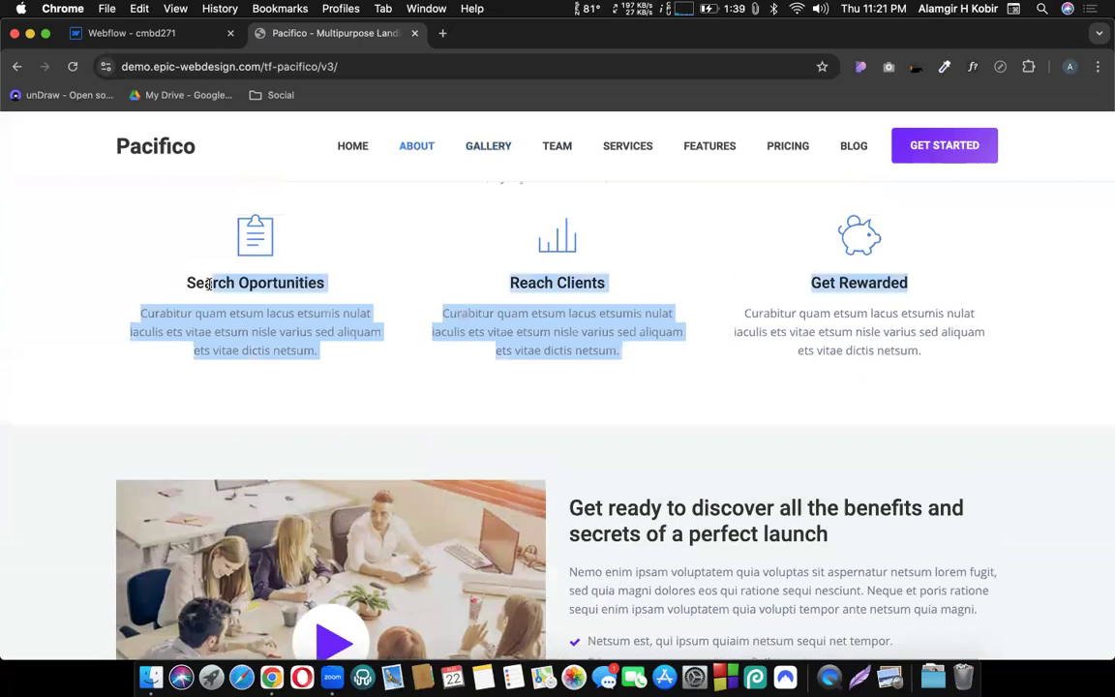
click(411, 320)
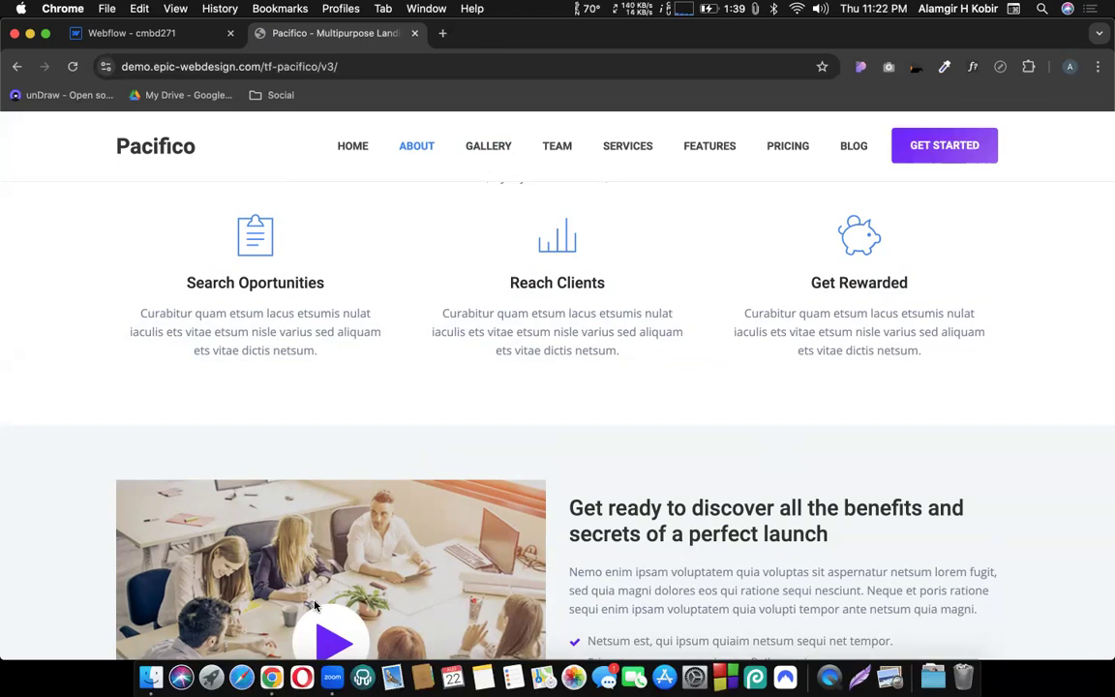
Step: Compare the Pacifico page's team section with the Webflow Home page, opening the Header component for editing along the way
scroll(671, 308, down, 7)
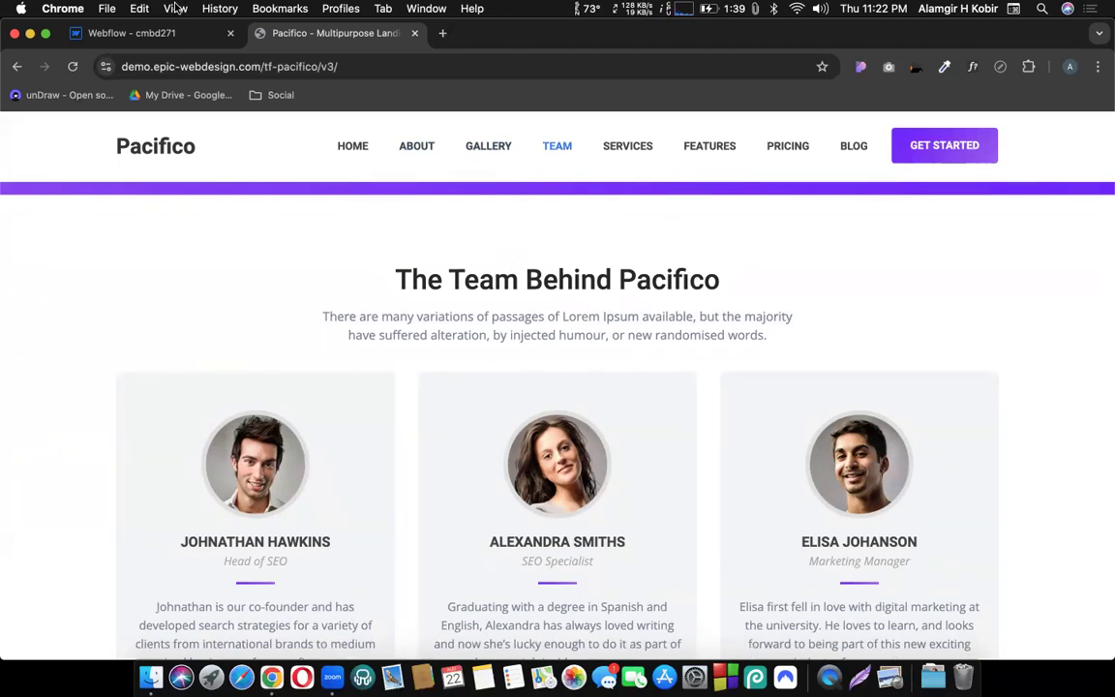
click(132, 33)
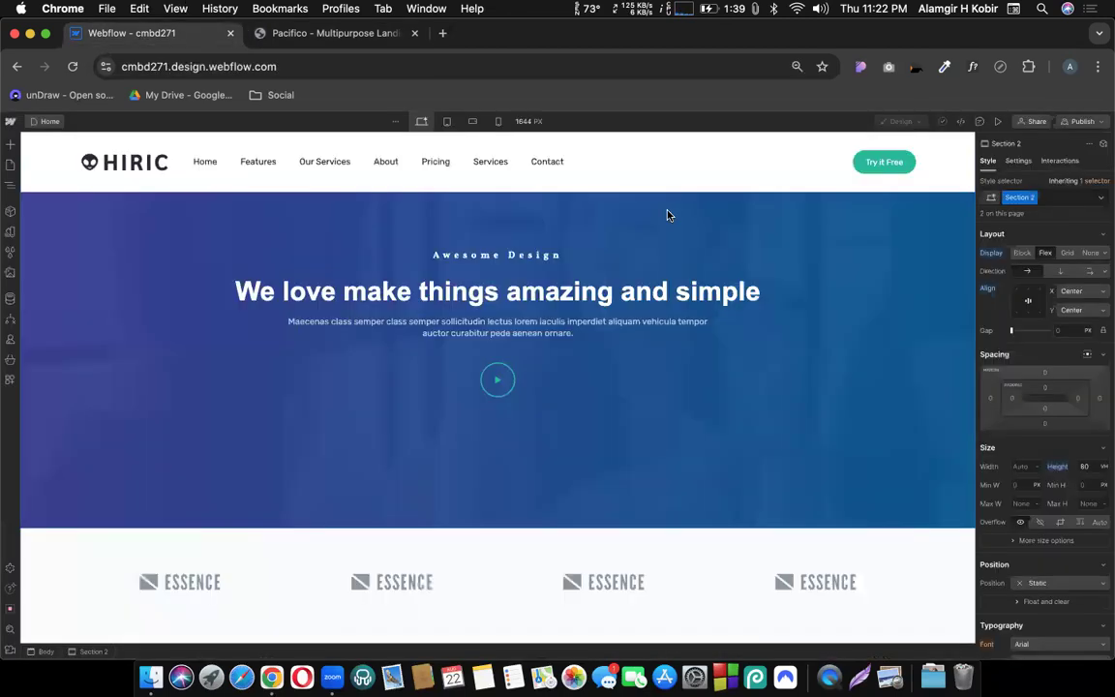
click(838, 167)
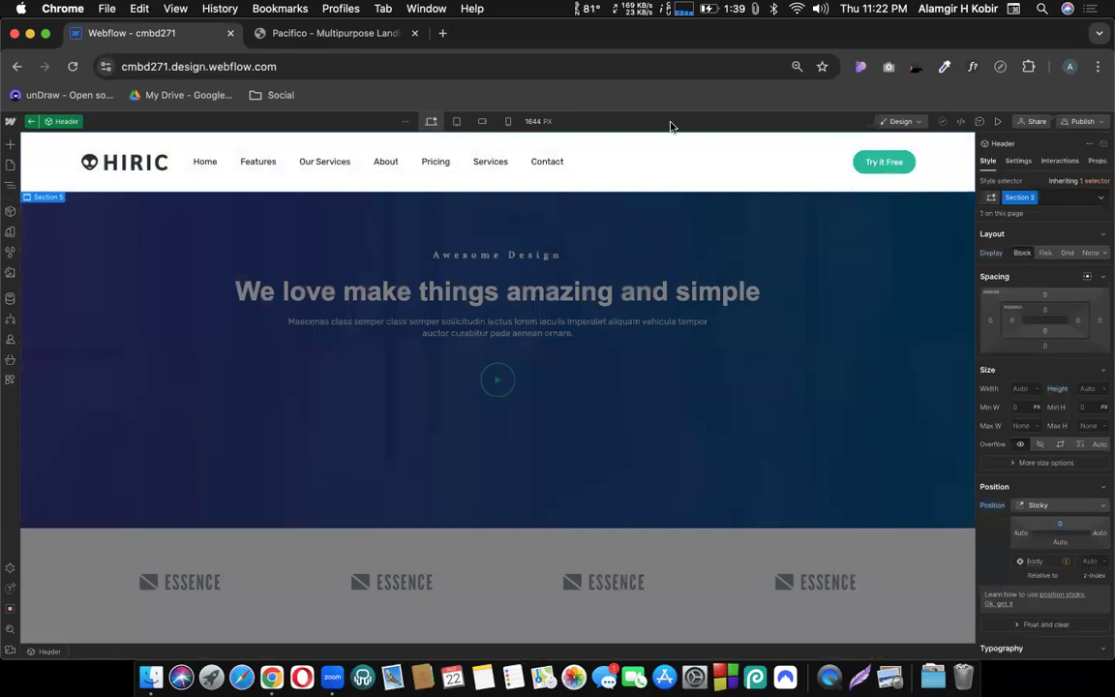
click(281, 37)
scroll(648, 361, down, 1)
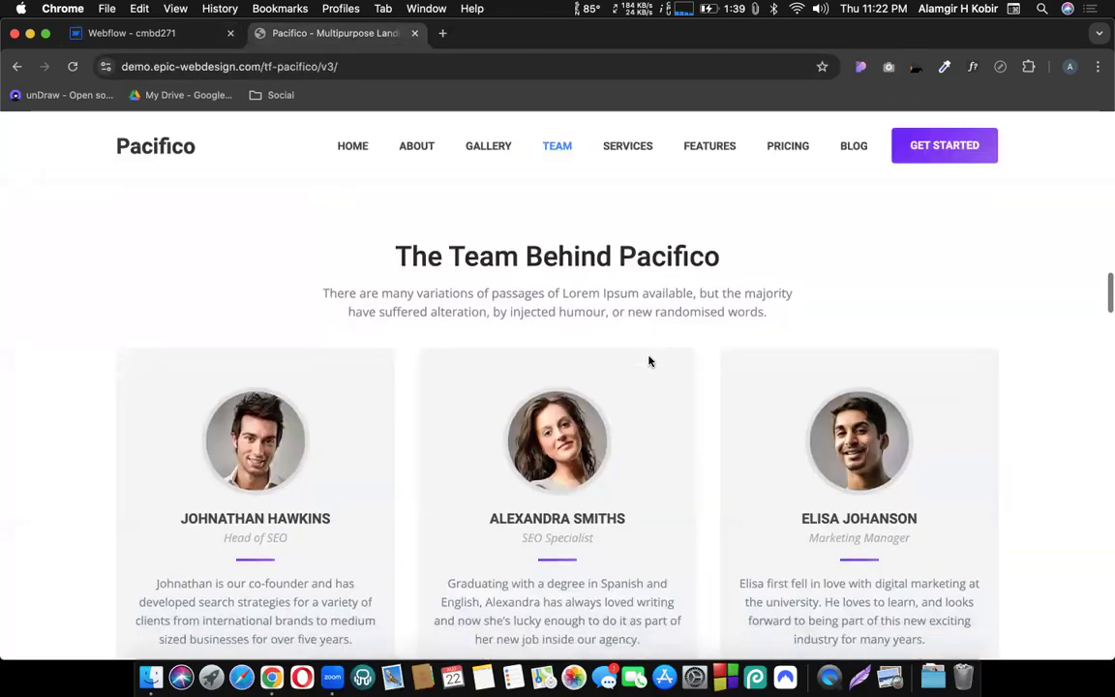
click(166, 41)
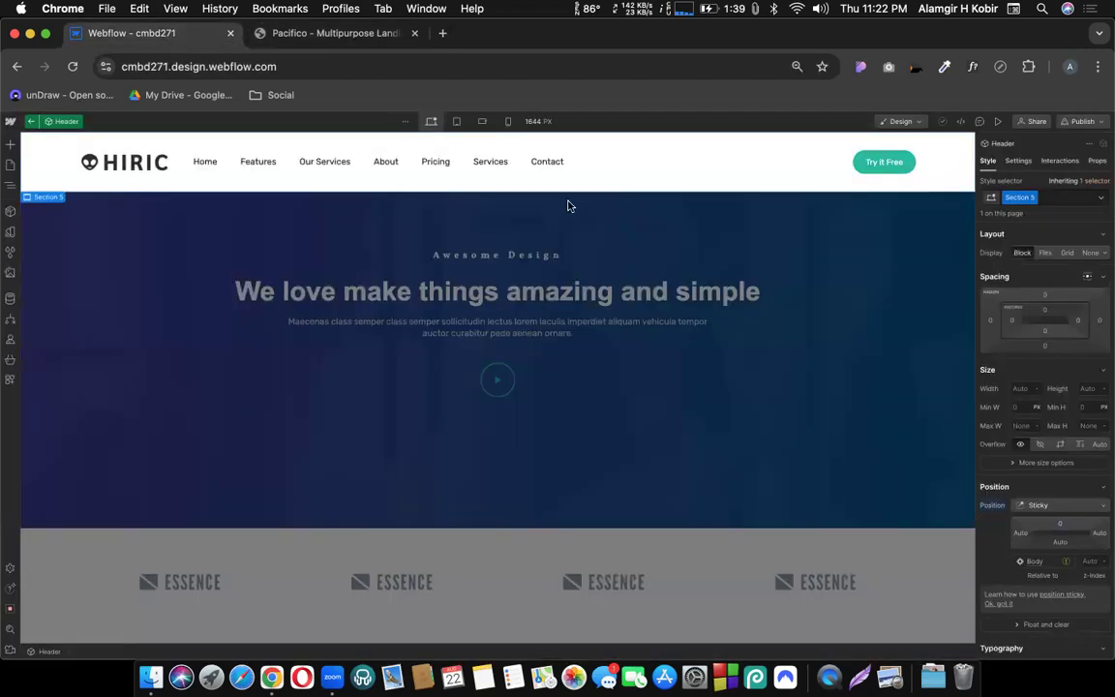
Step: Set the canvas width to 1440 px and enlarge the browser zoom to 90%
click(531, 123)
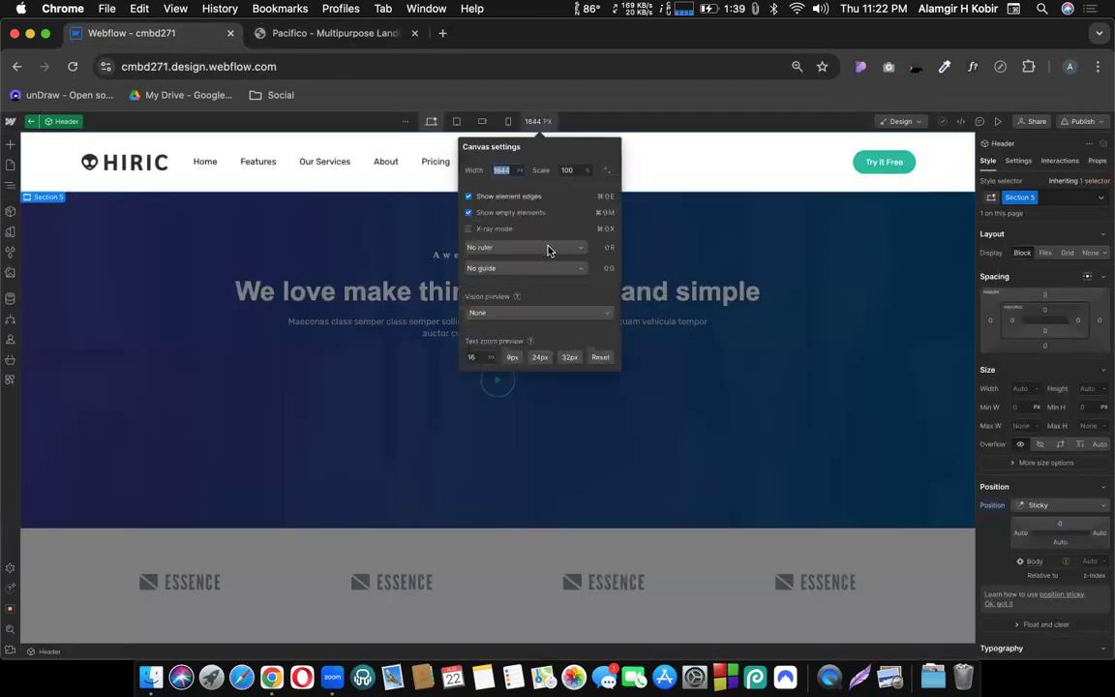
text(1440)
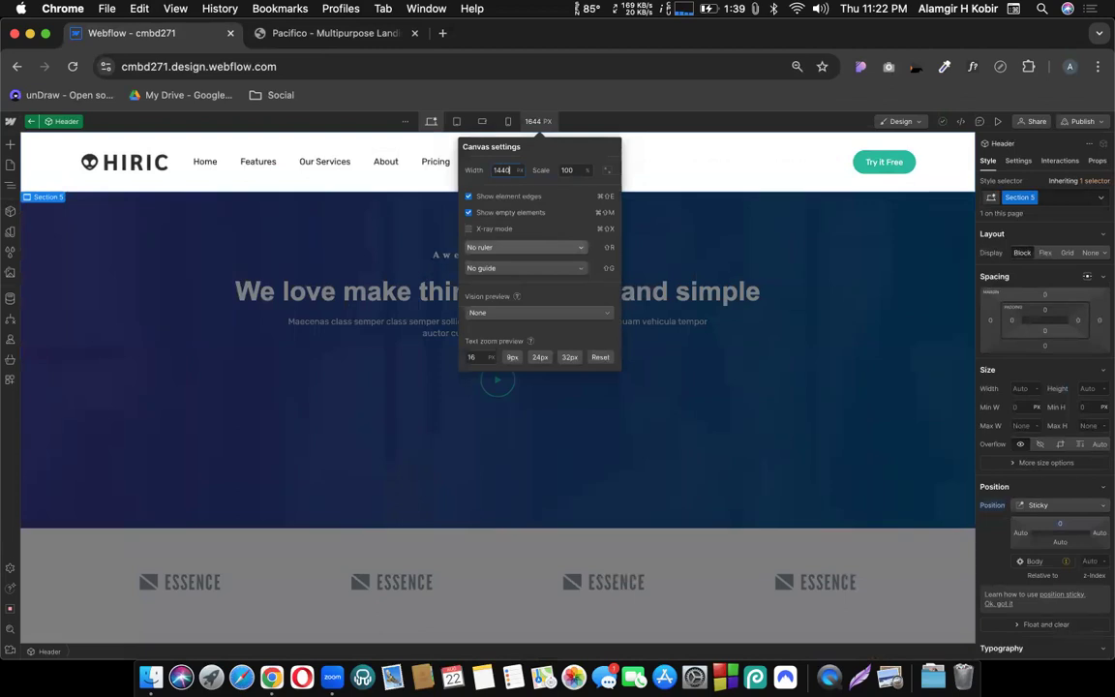
key(Return)
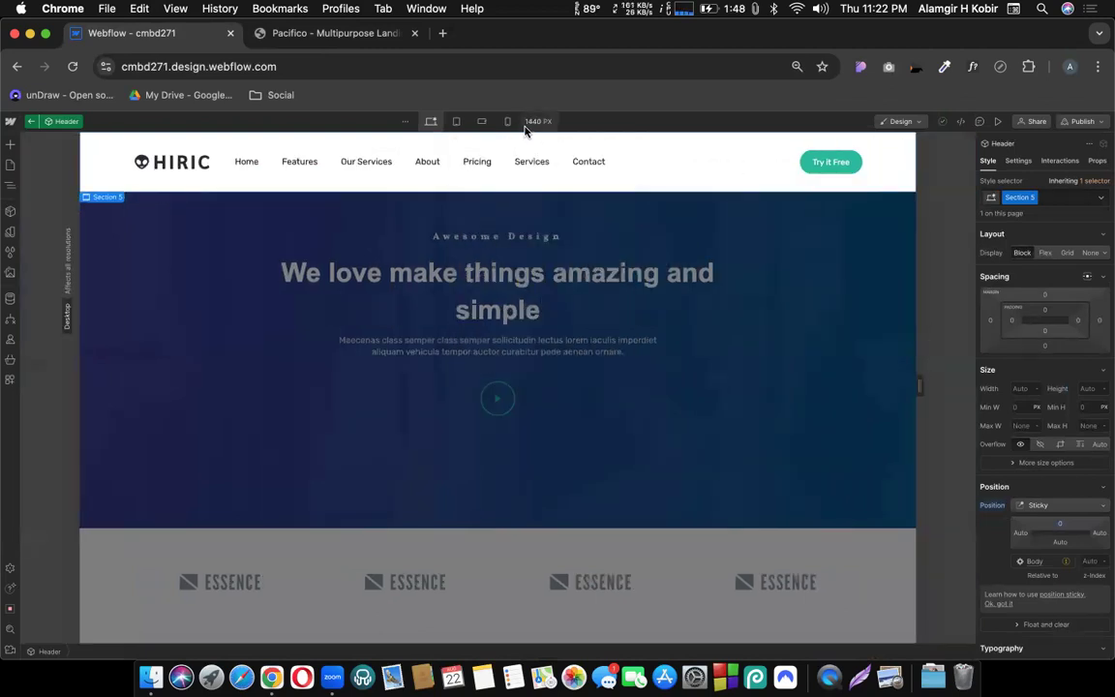
click(798, 67)
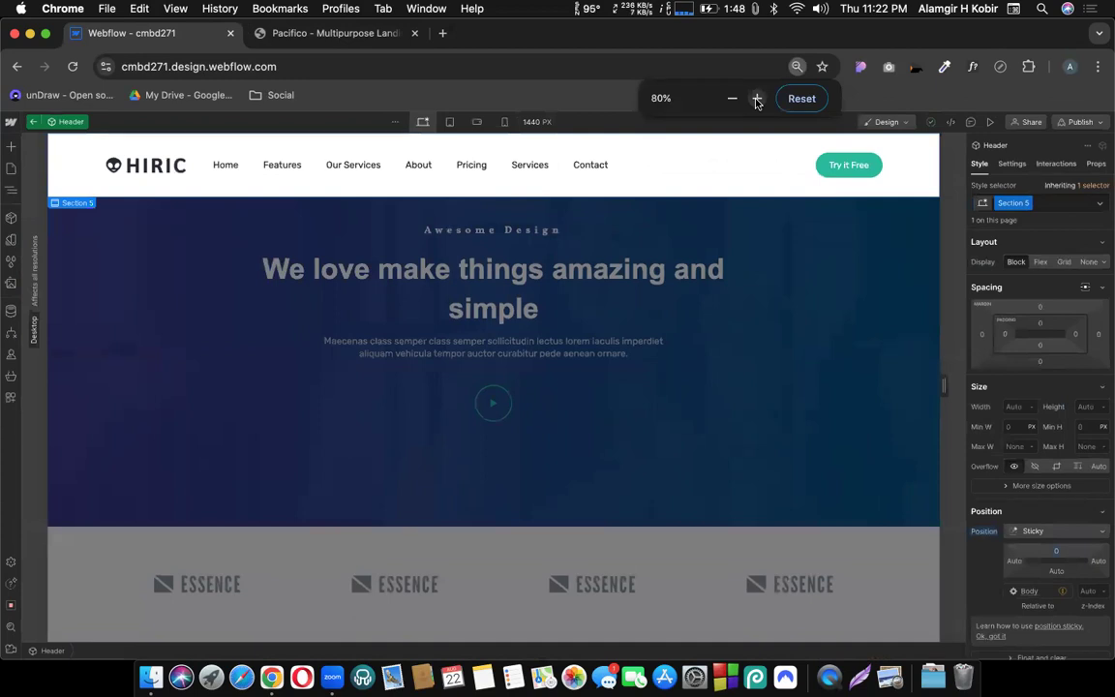
click(756, 100)
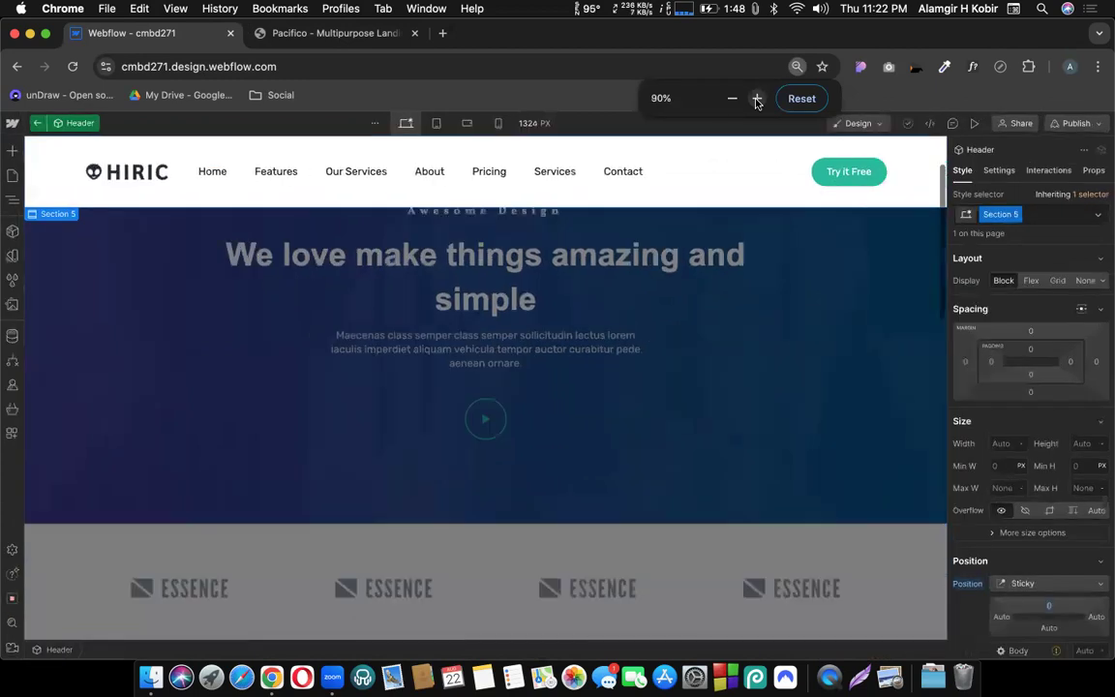
Step: Return the browser zoom to 75%, widen the canvas to 1644 px and toggle the preview
click(675, 169)
click(531, 124)
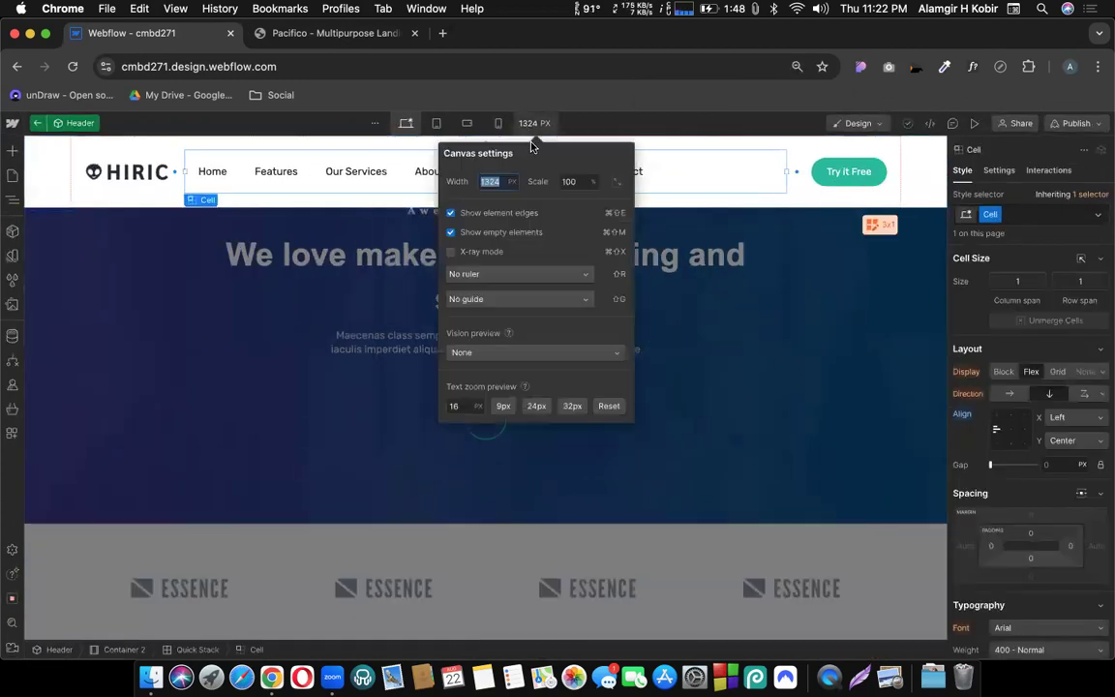
click(741, 207)
key(super+minus)
key(super+minus)
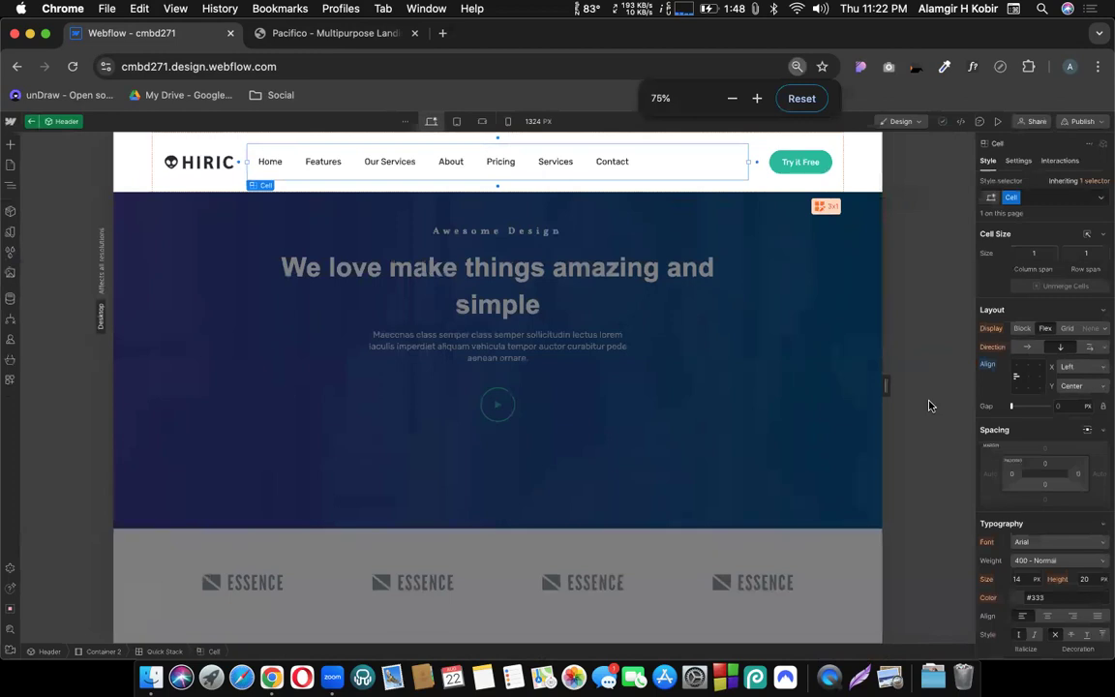
drag(885, 389, 979, 387)
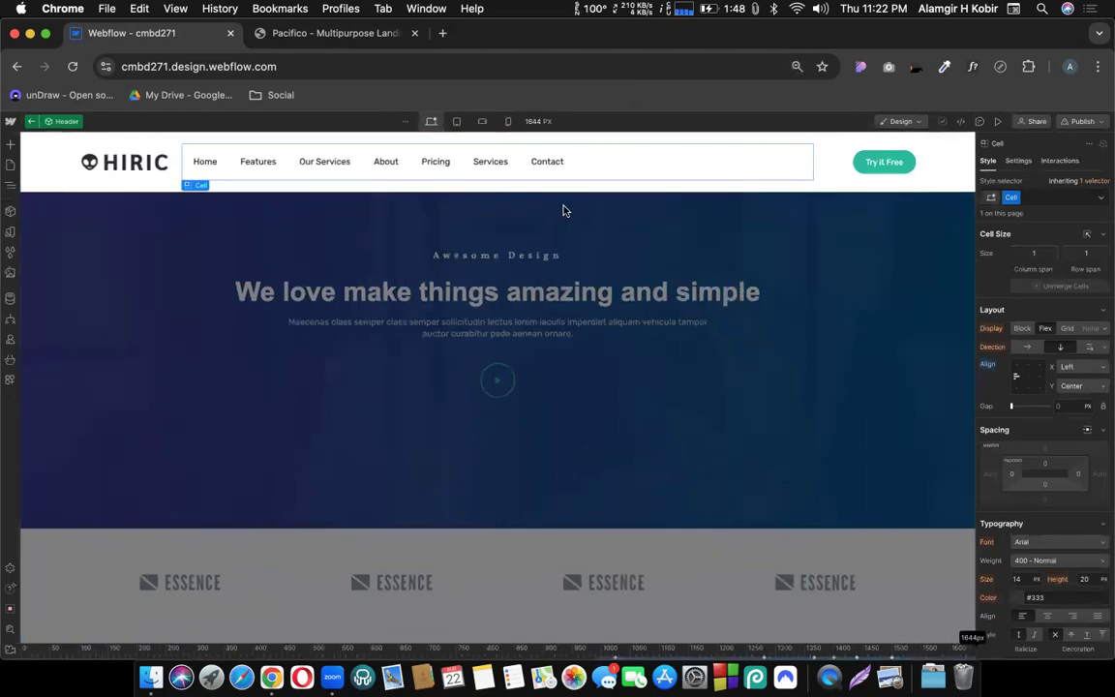
click(997, 122)
click(998, 124)
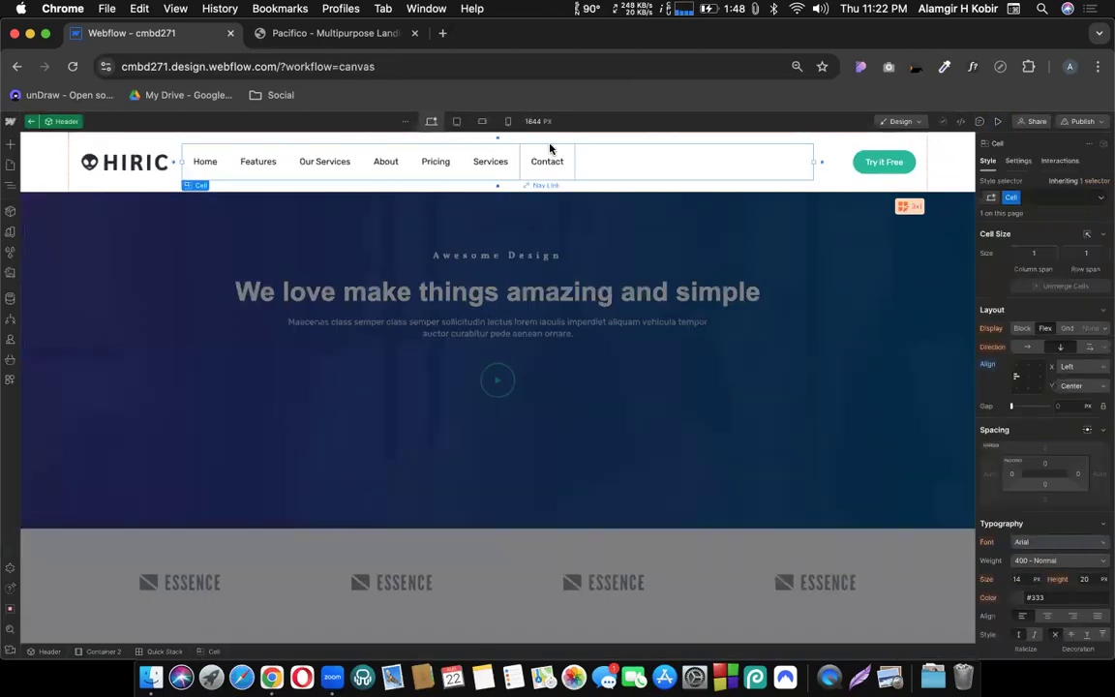
Step: Set the Webflow page's browser zoom to 90% and leave the Header component for the Home page
key(super+equal)
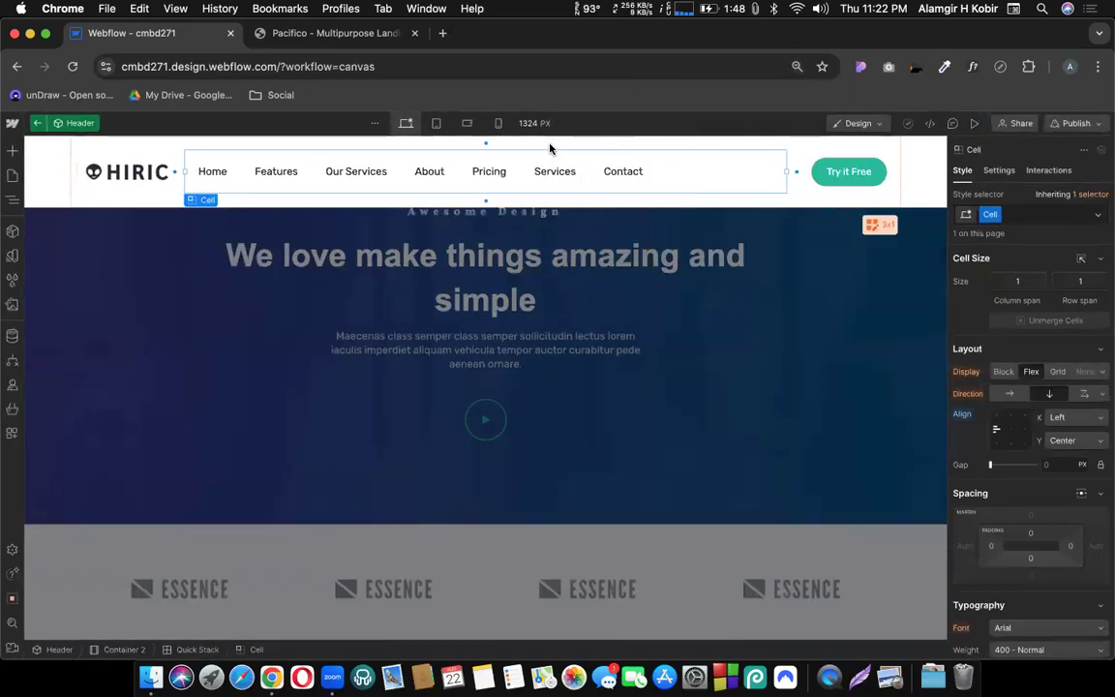
key(super+minus)
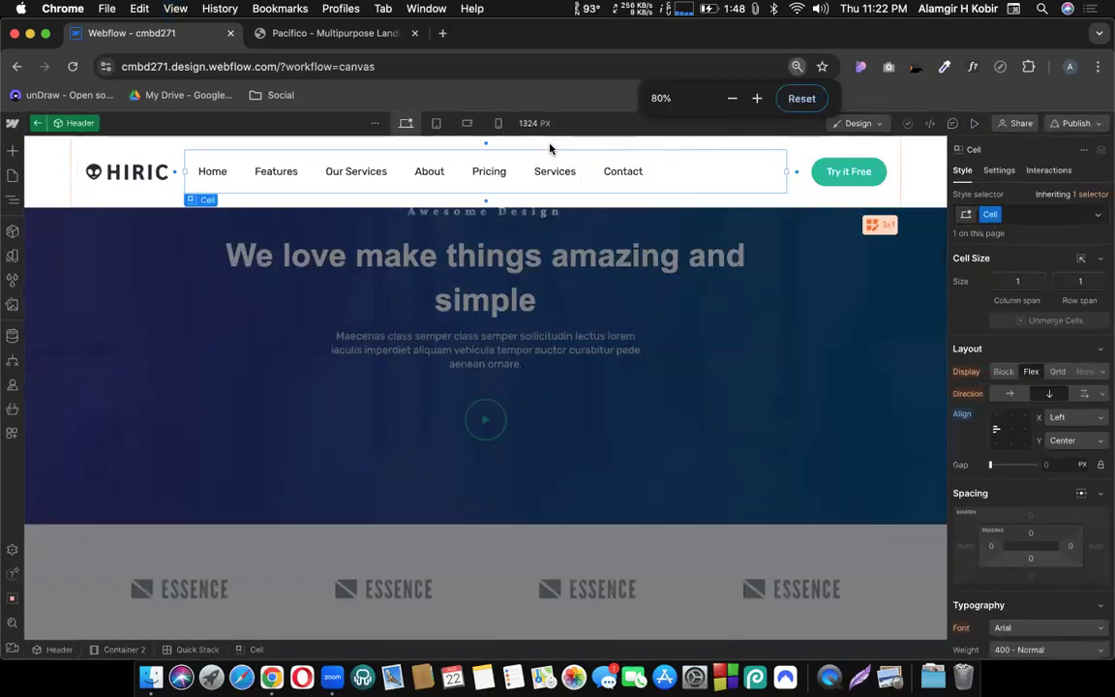
key(super+minus)
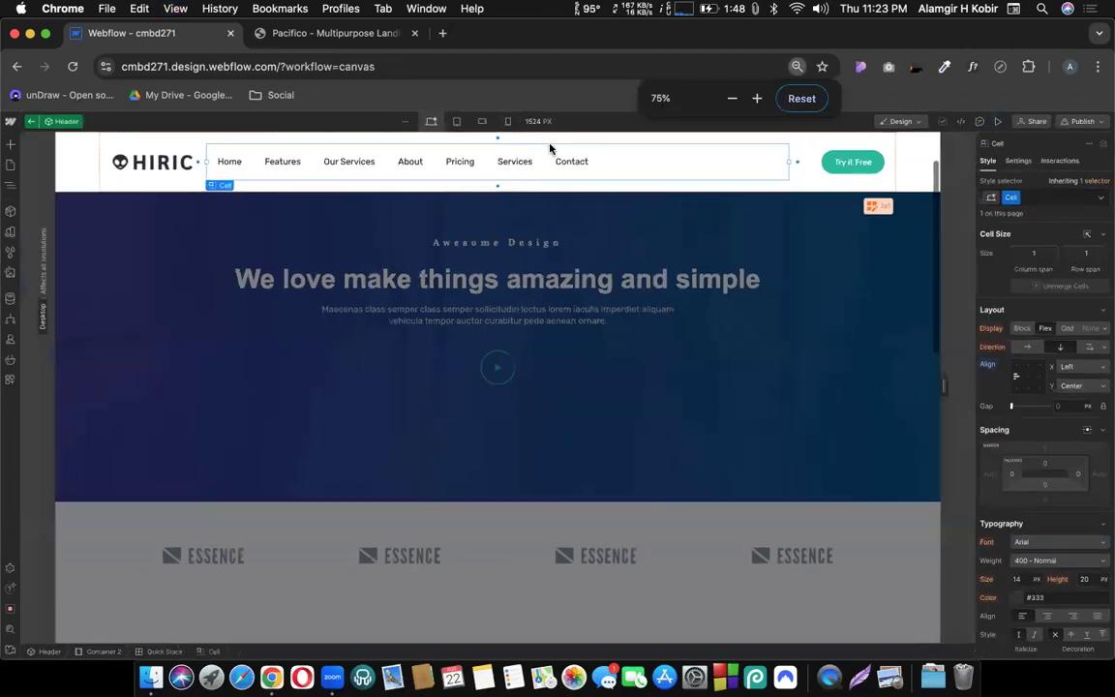
key(super+plus)
key(super+plus)
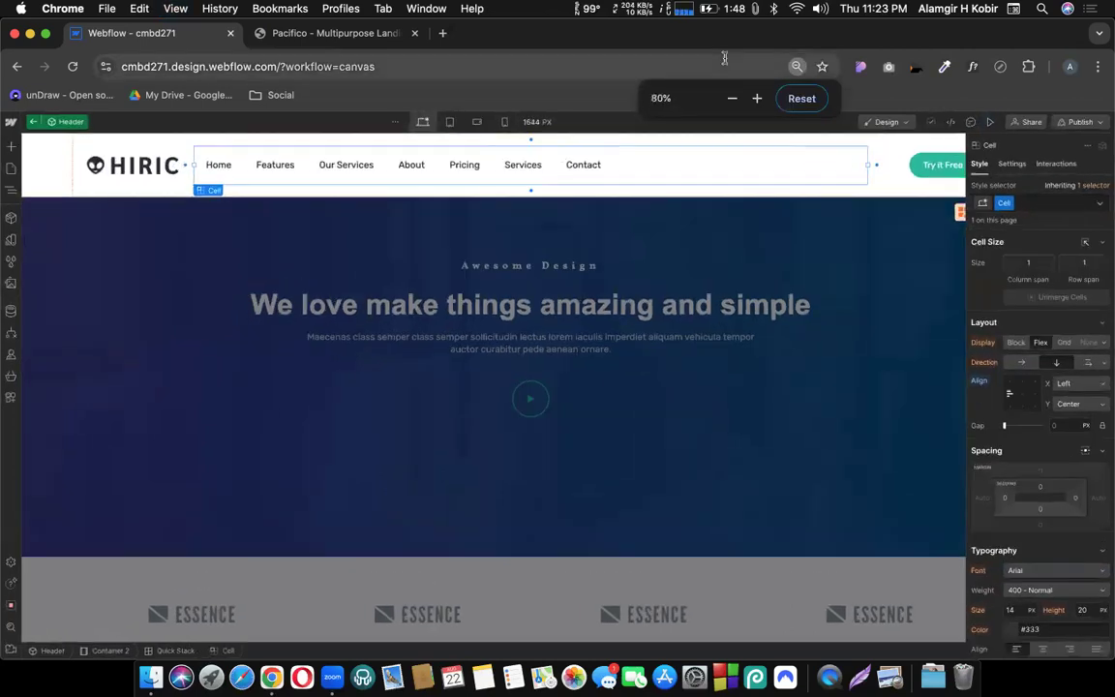
click(687, 304)
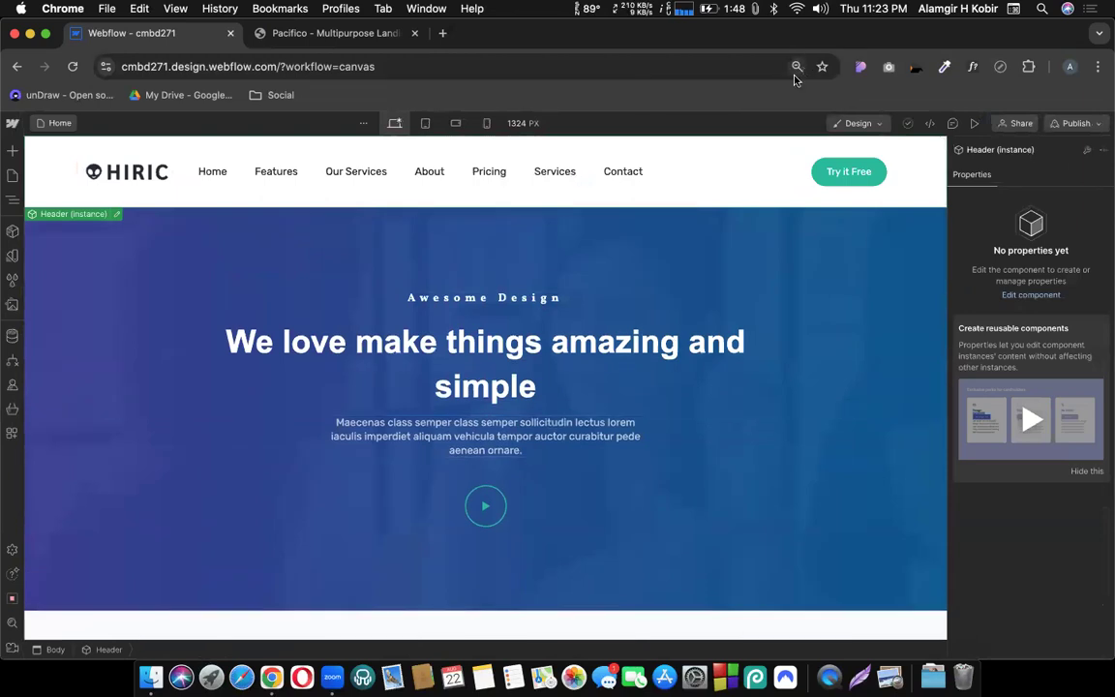
Step: Check the Home page at the tablet breakpoint, return to desktop and toggle the preview
click(426, 124)
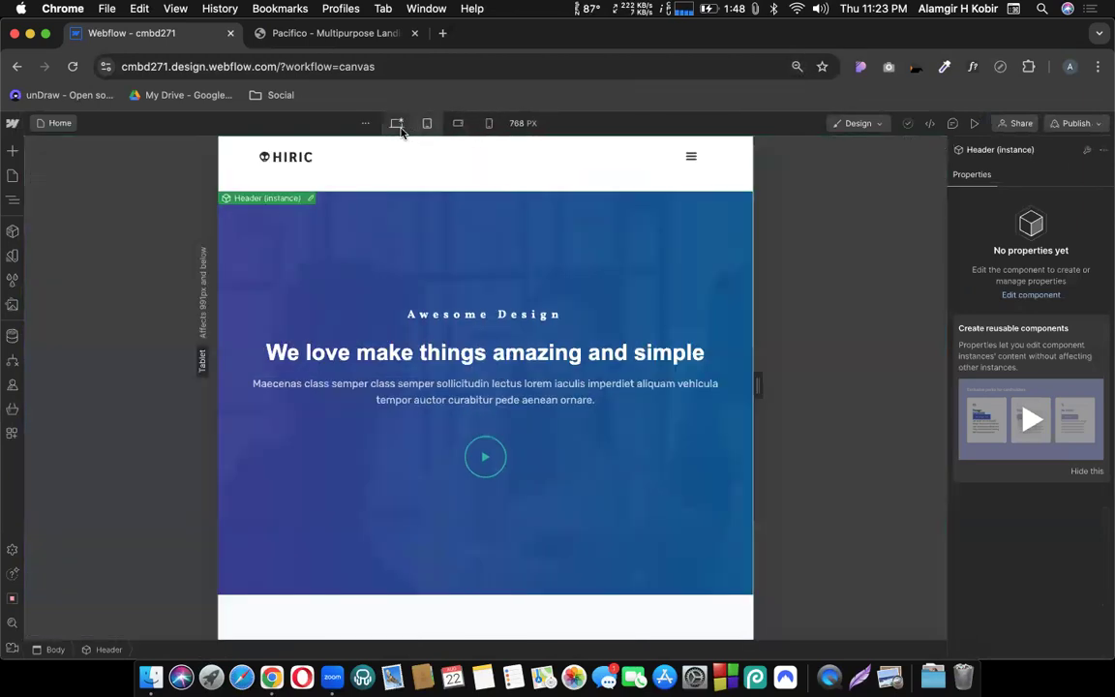
click(396, 124)
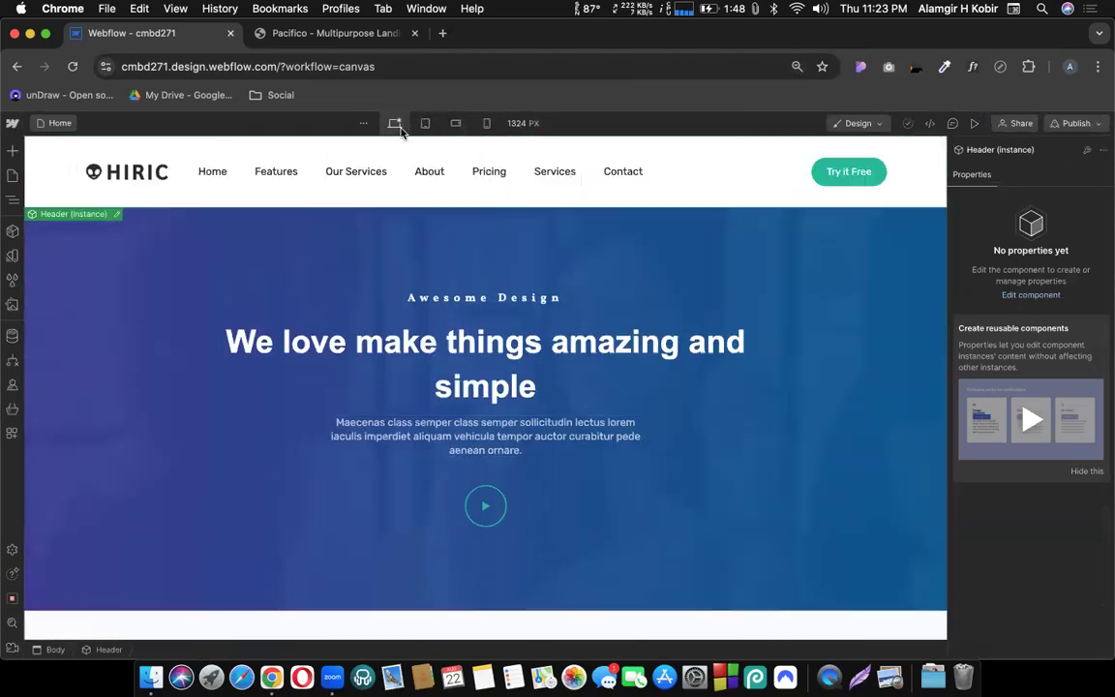
click(972, 124)
click(973, 124)
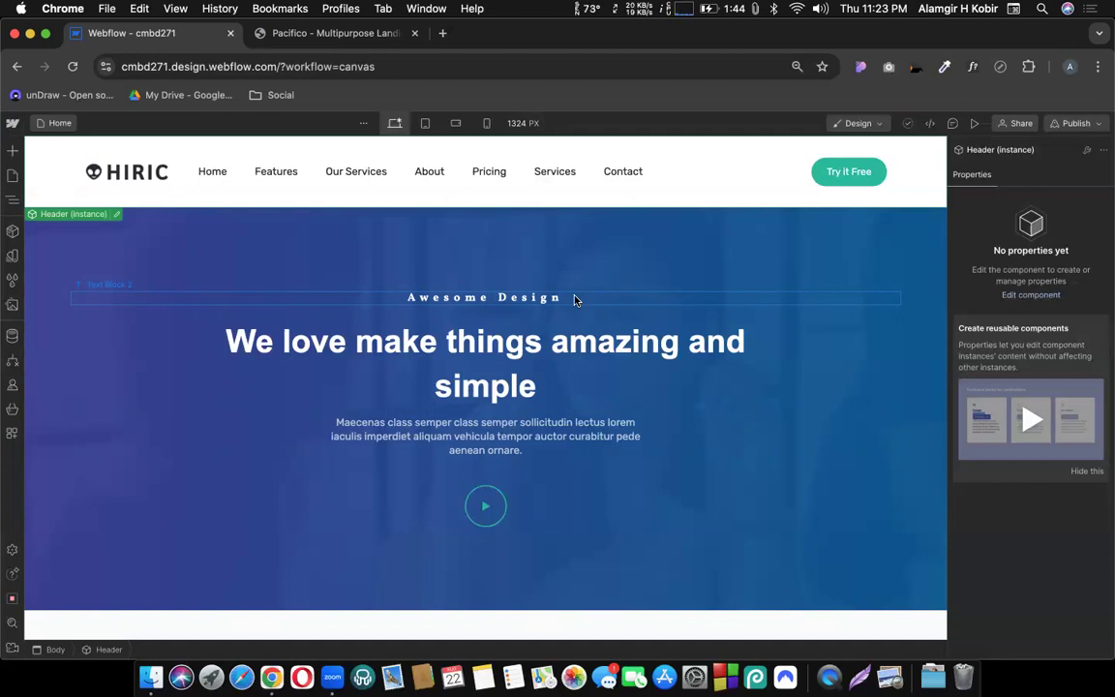
Step: Examine the Home page's headings, texts and repeated Digital Design cards from the hero through the Our Services section
scroll(487, 345, down, 1)
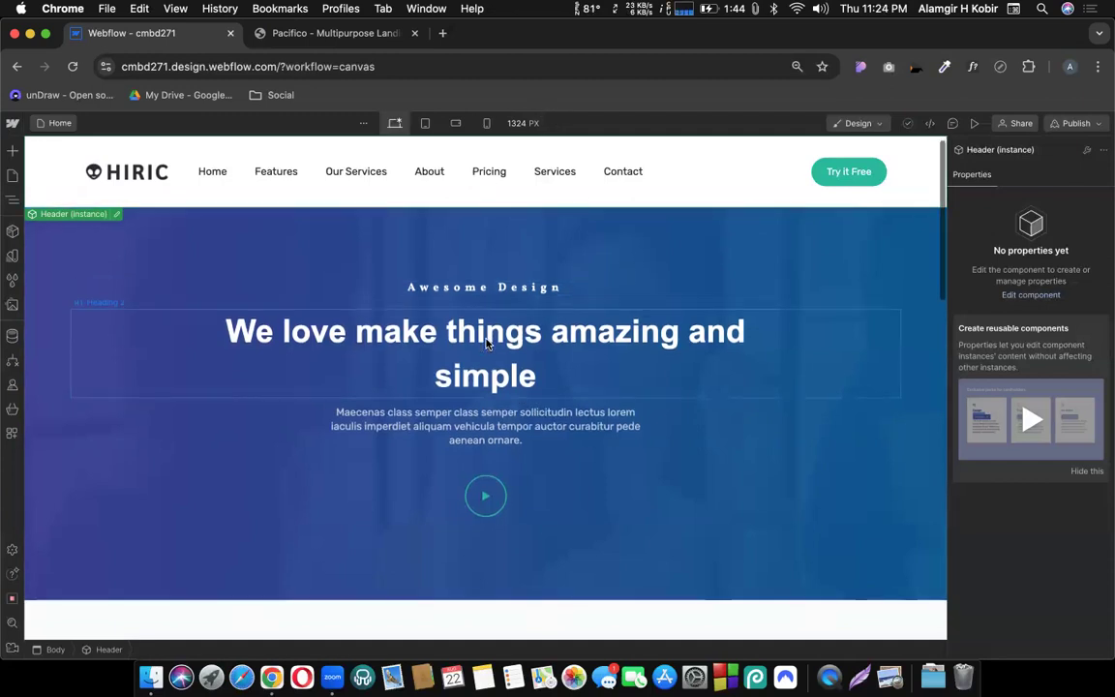
scroll(487, 345, down, 10)
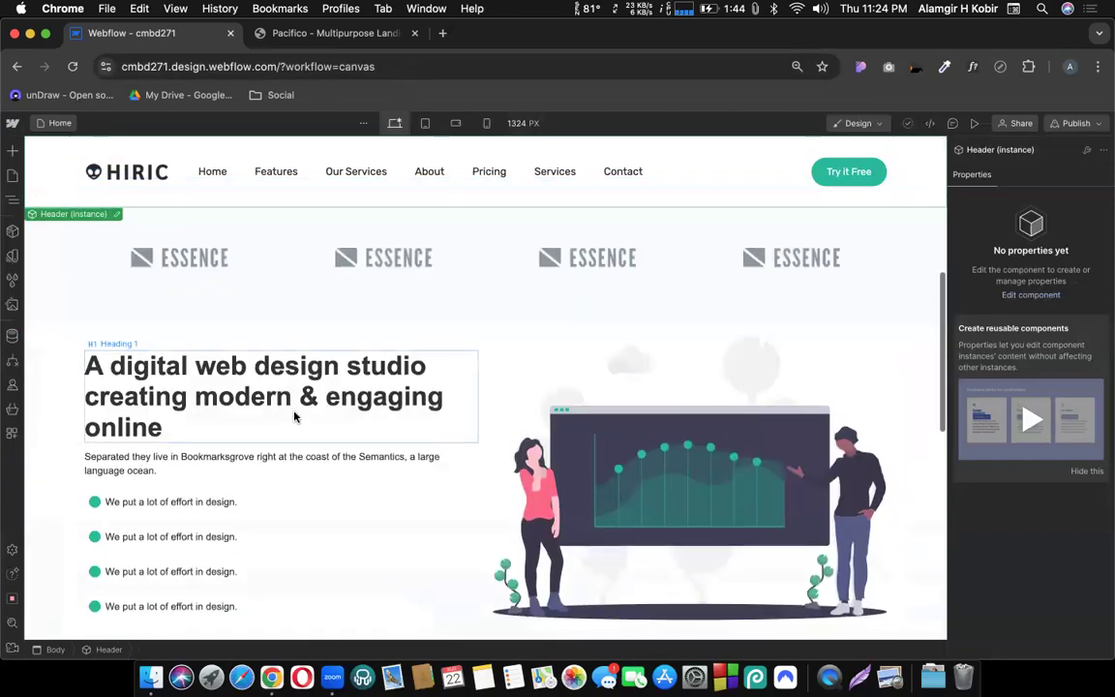
scroll(295, 416, down, 15)
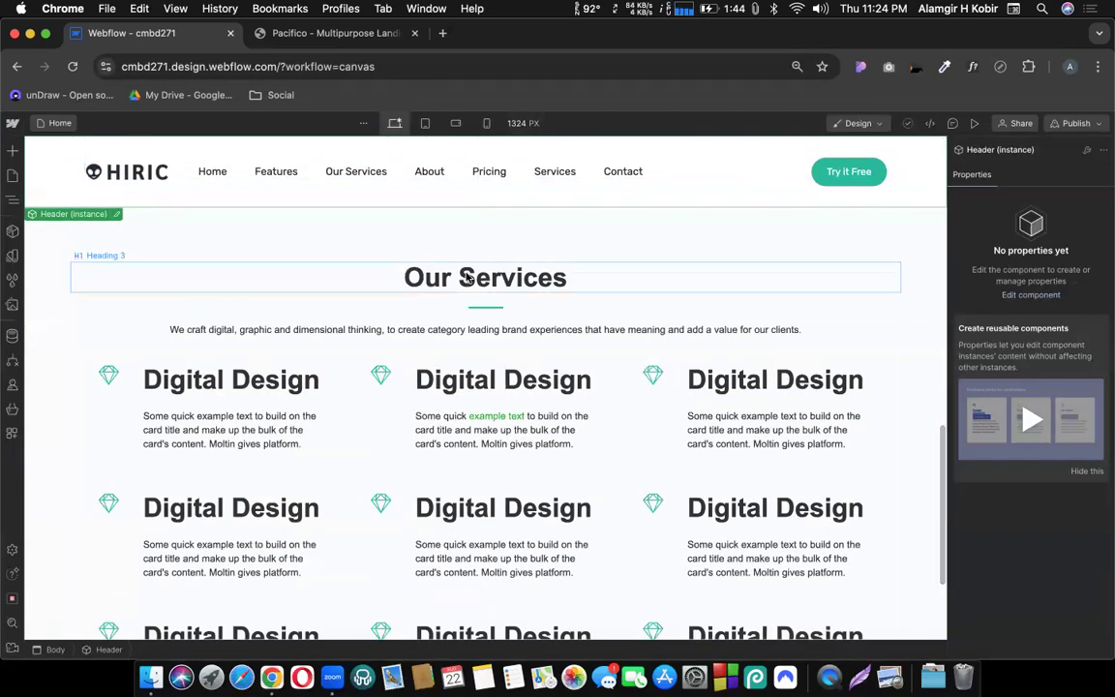
scroll(465, 277, down, 3)
scroll(525, 403, up, 3)
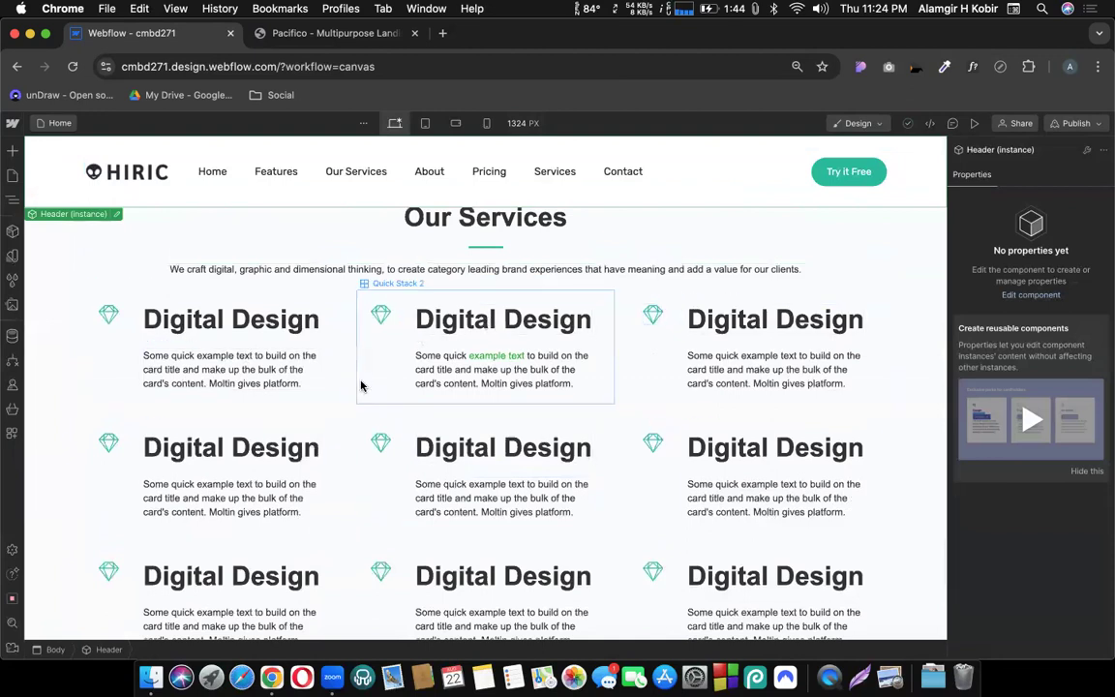
scroll(361, 386, up, 15)
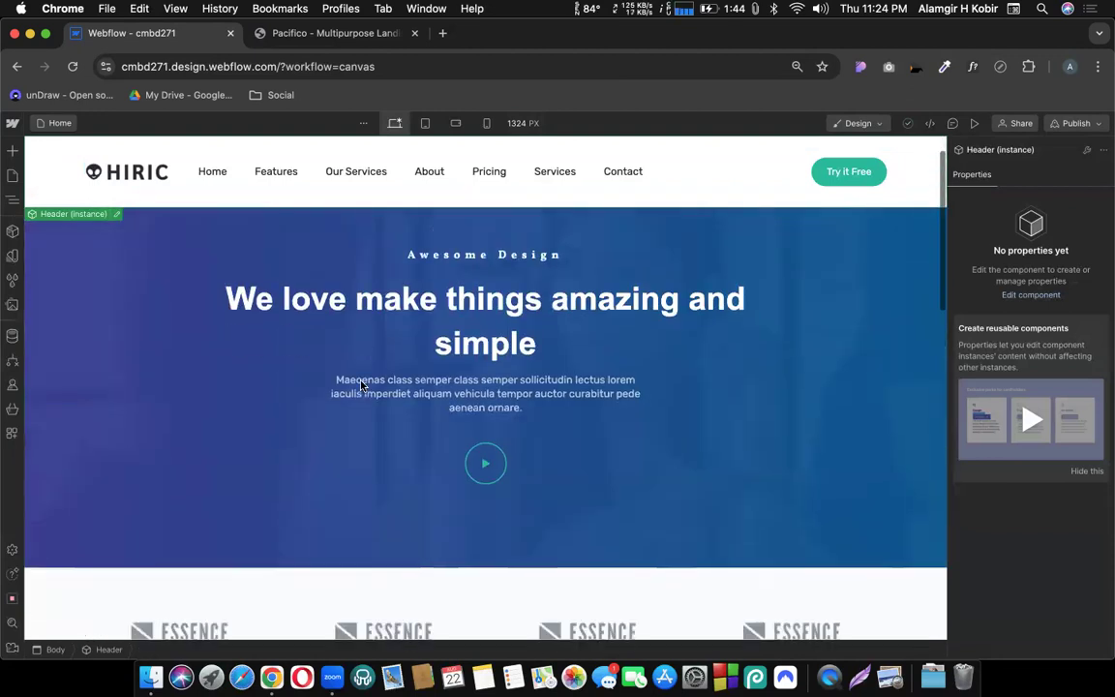
scroll(361, 386, up, 1)
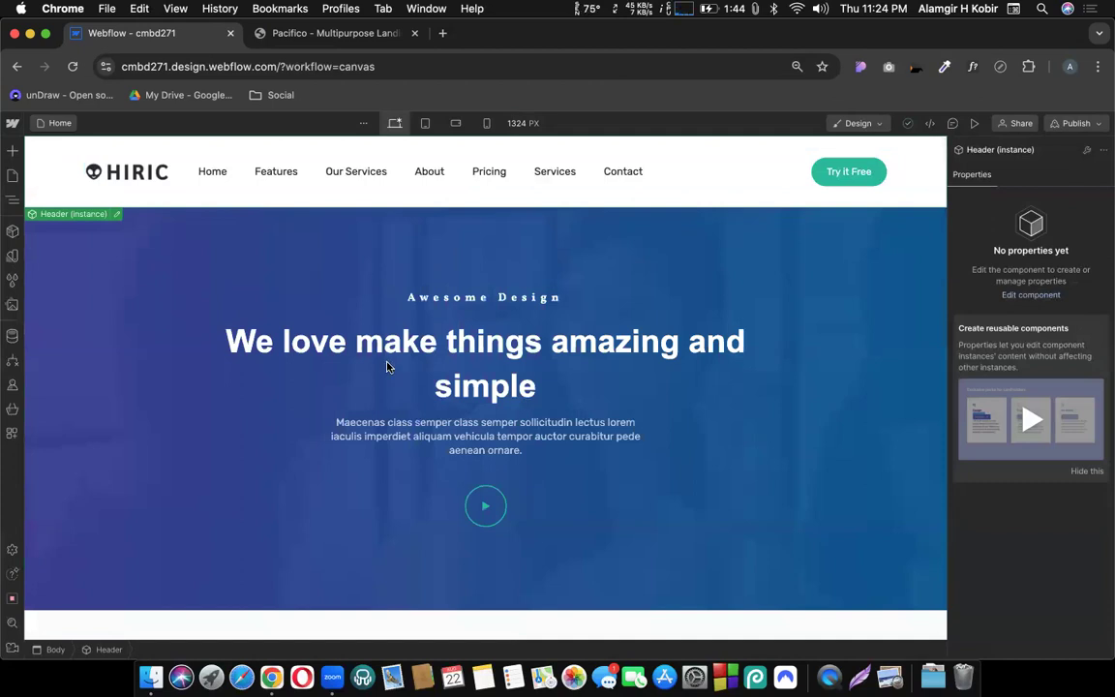
scroll(386, 366, down, 5)
scroll(386, 366, down, 15)
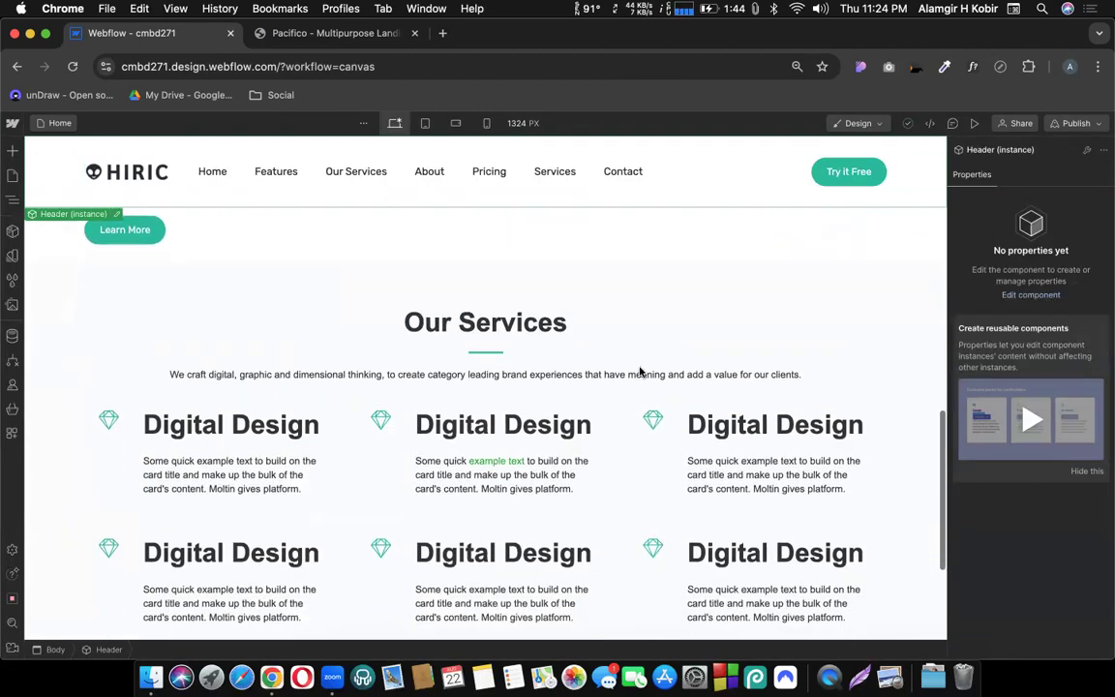
Step: Select the Our Services intro text and the hero heading in turn, and examine the heading's tag label and class
click(390, 379)
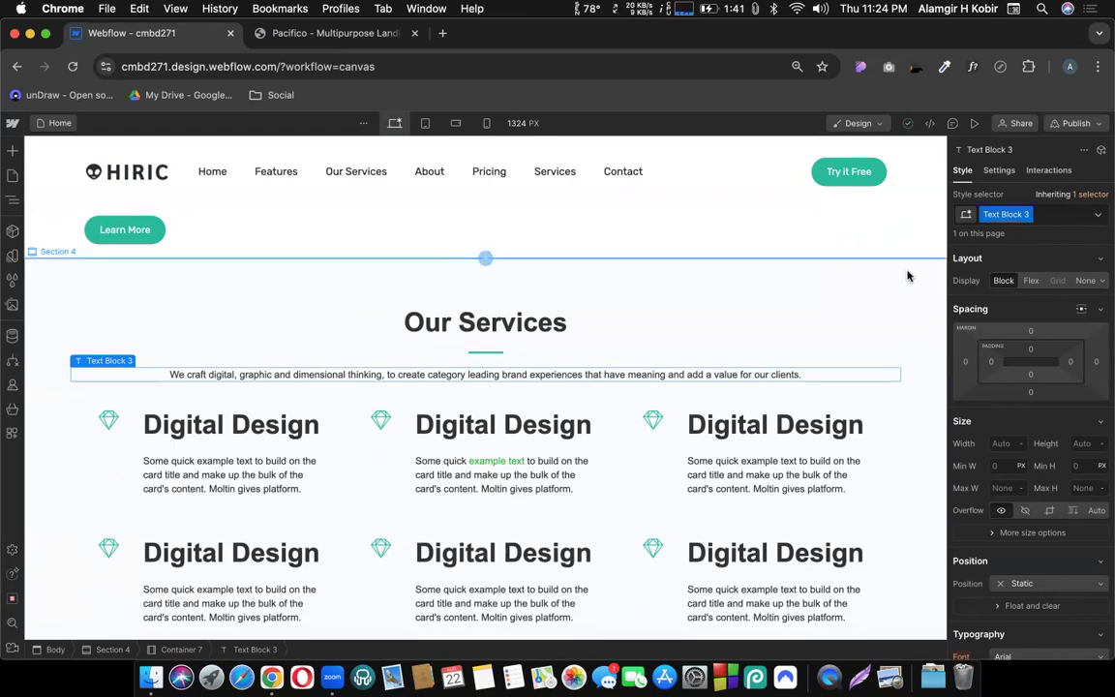
scroll(580, 259, up, 10)
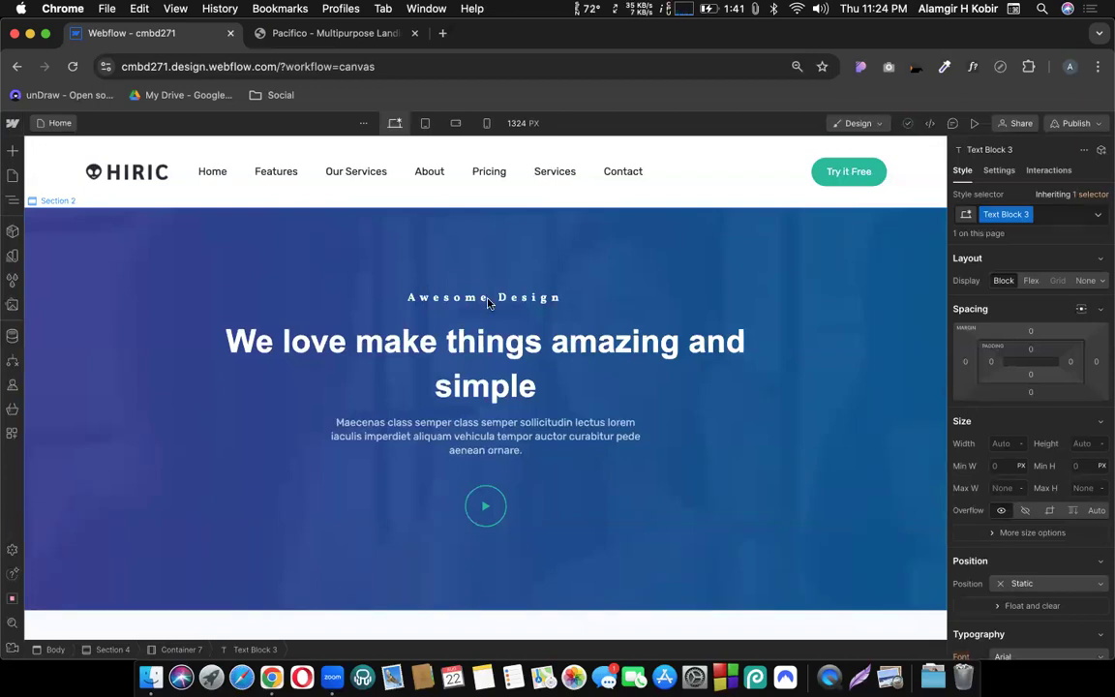
click(478, 336)
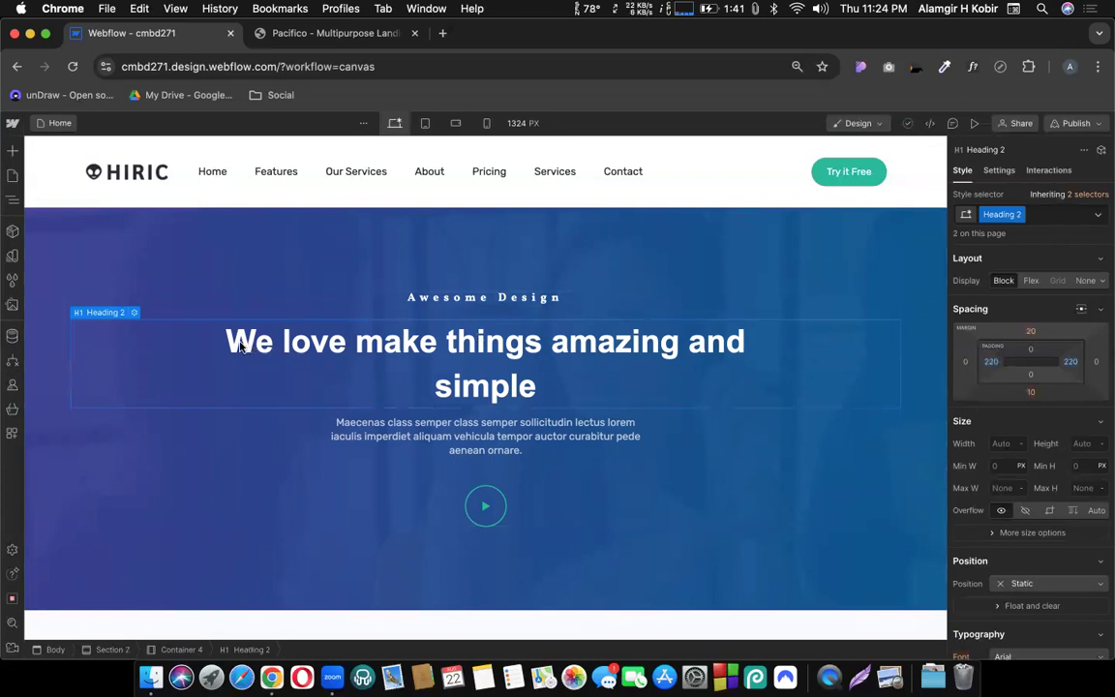
double_click(985, 214)
scroll(75, 323, up, 5)
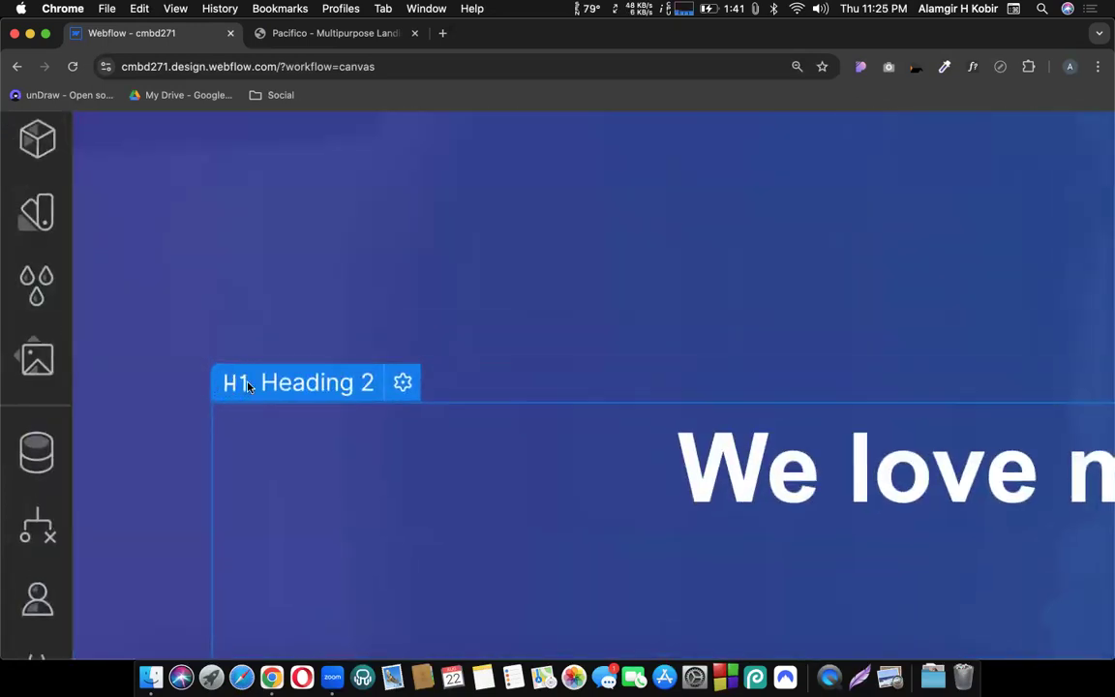
scroll(223, 377, down, 5)
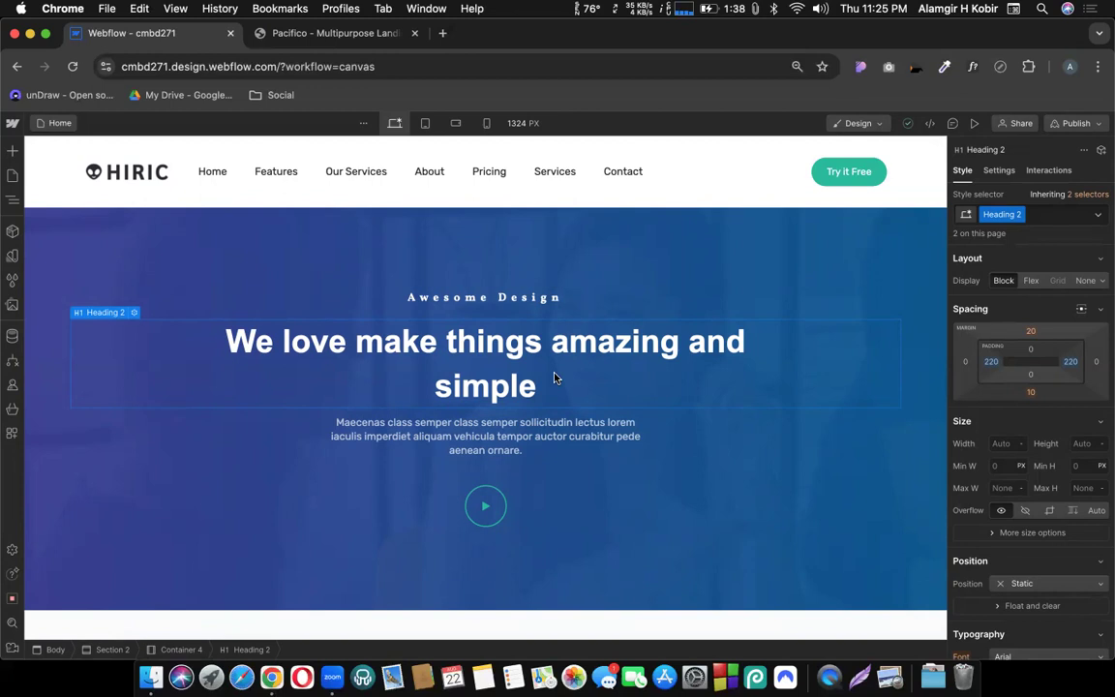
scroll(555, 379, down, 8)
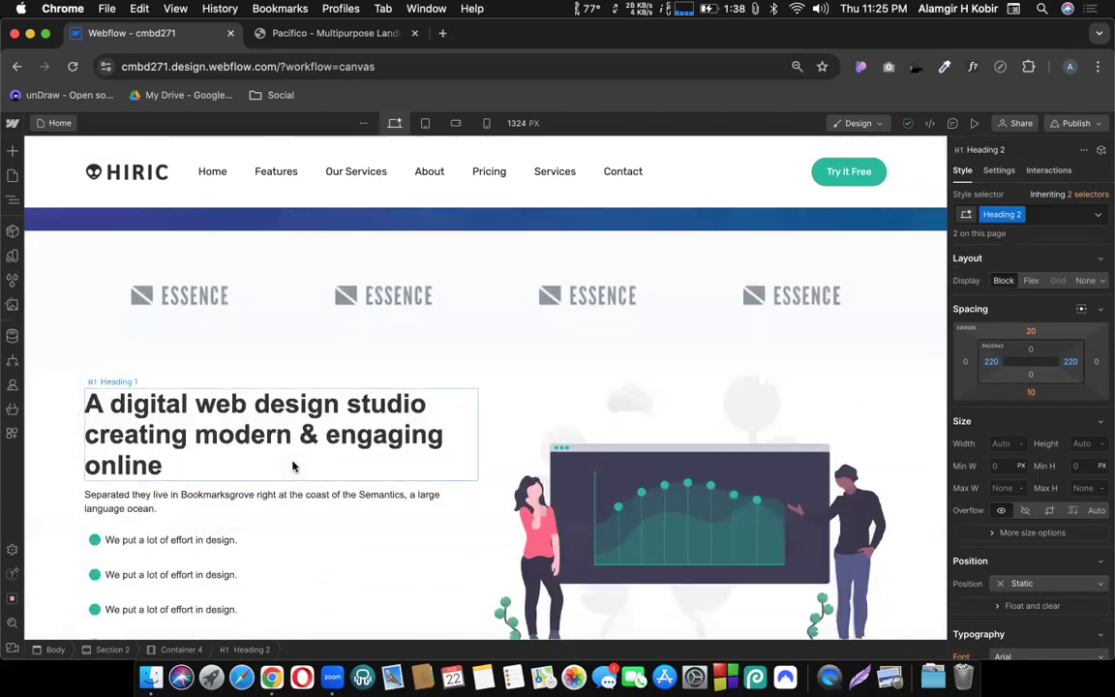
Step: Change the "A digital web design studio" heading to heading level 3
click(294, 465)
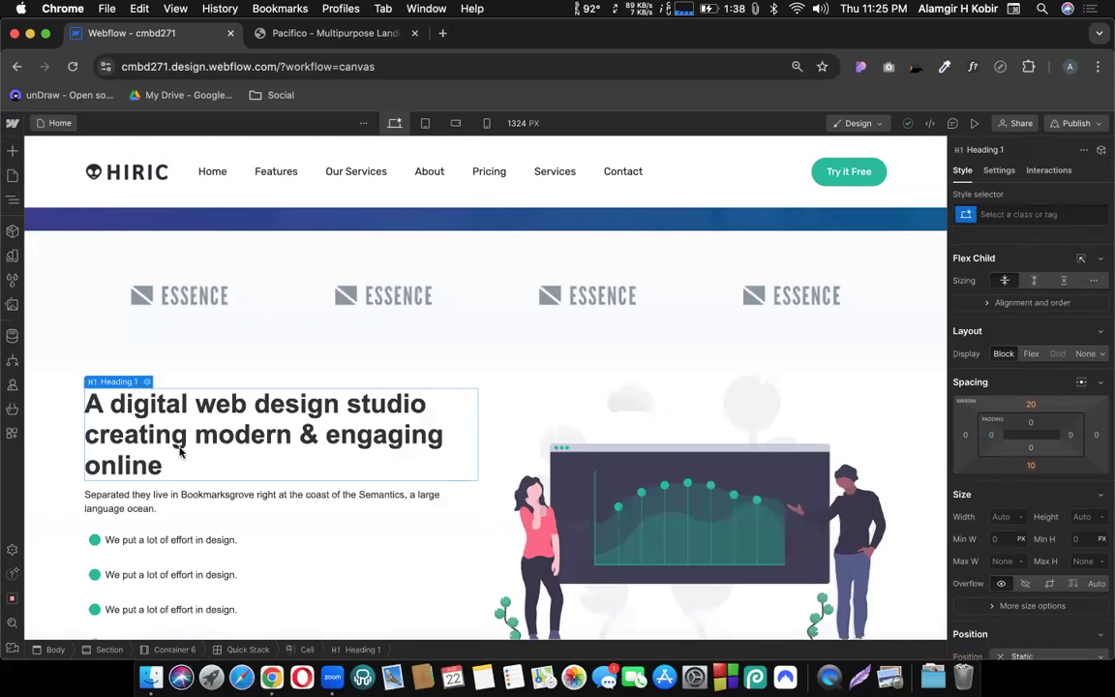
scroll(514, 354, up, 5)
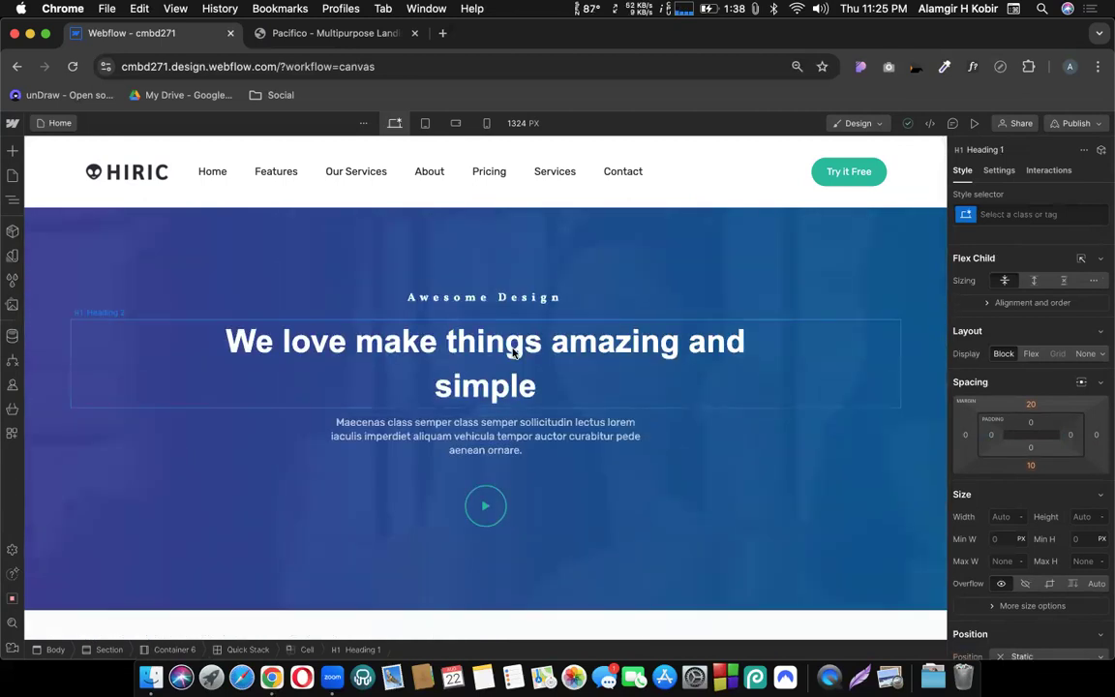
scroll(513, 363, down, 5)
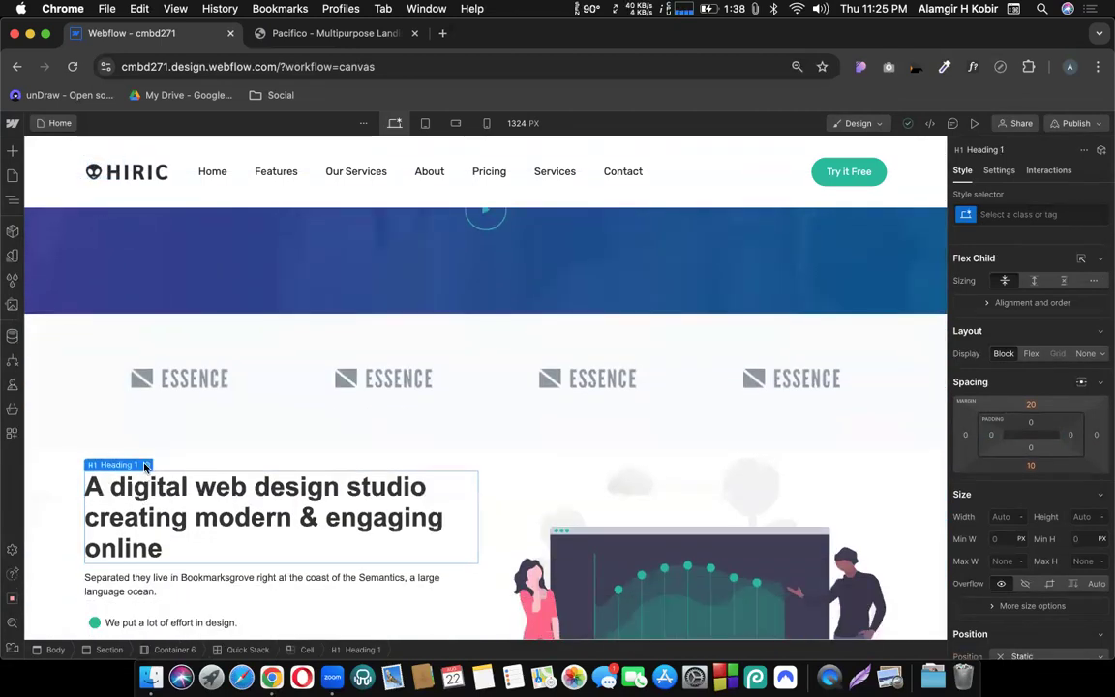
click(145, 465)
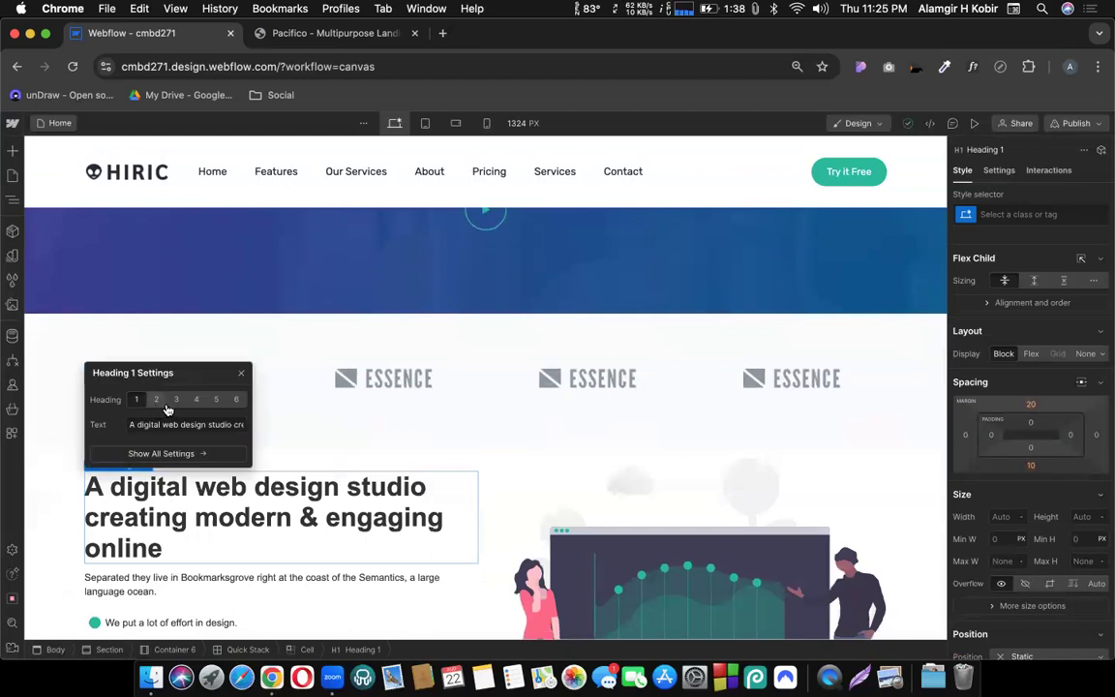
click(176, 401)
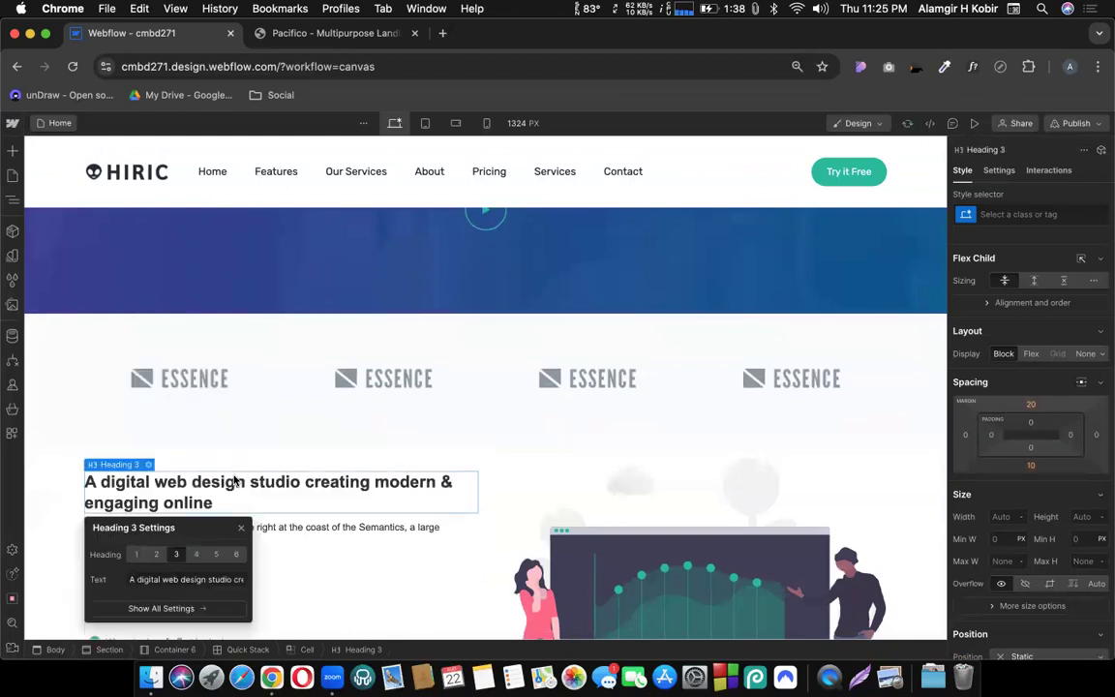
Step: Reselect the "A digital web design studio" heading and set its heading level to 2
click(155, 481)
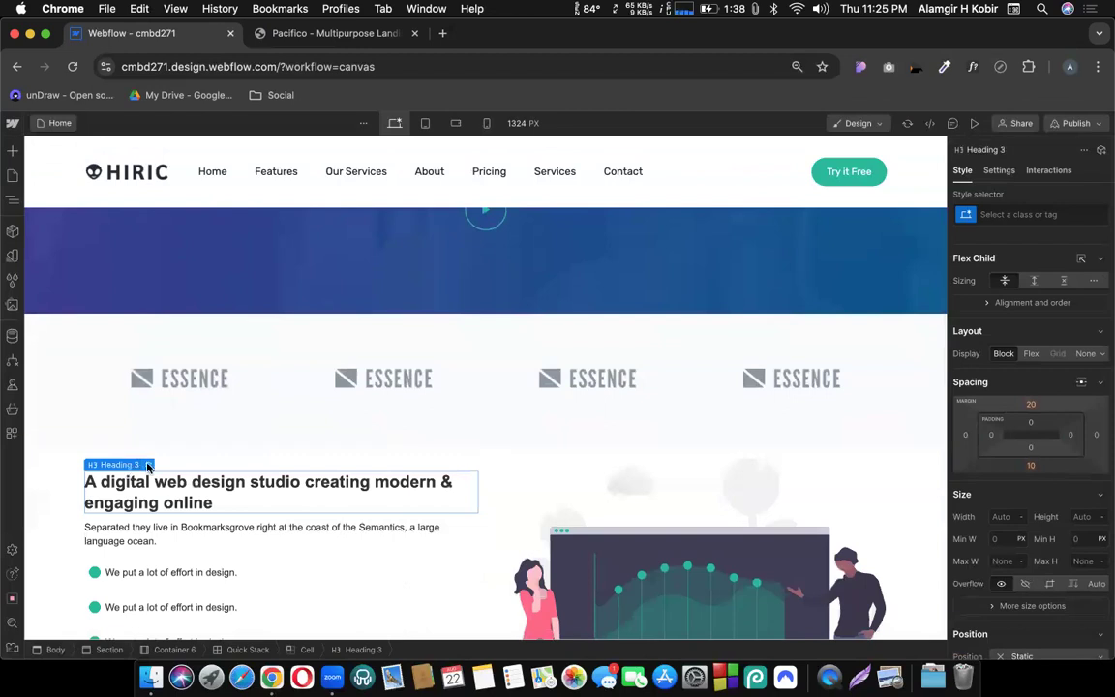
click(147, 465)
click(121, 466)
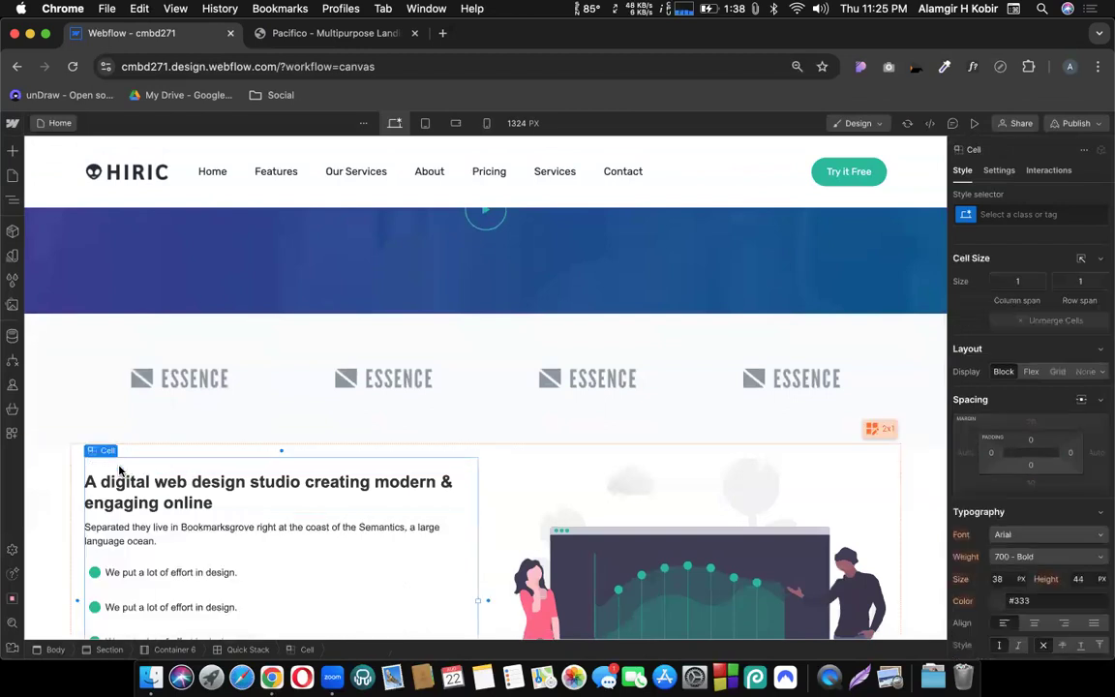
click(131, 474)
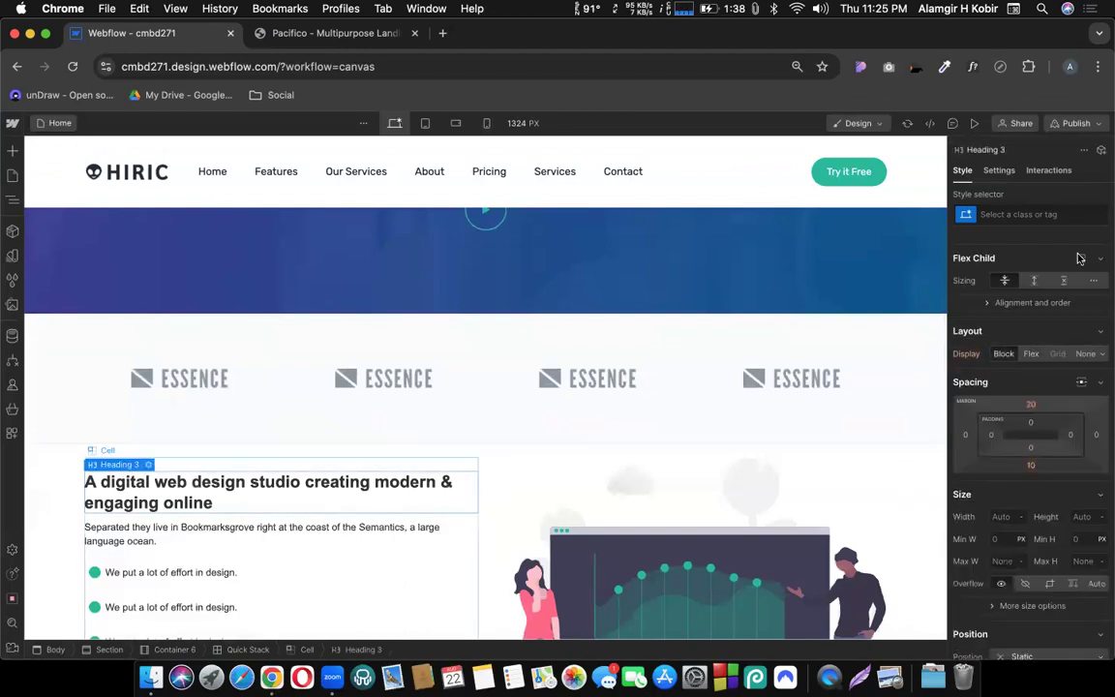
click(148, 465)
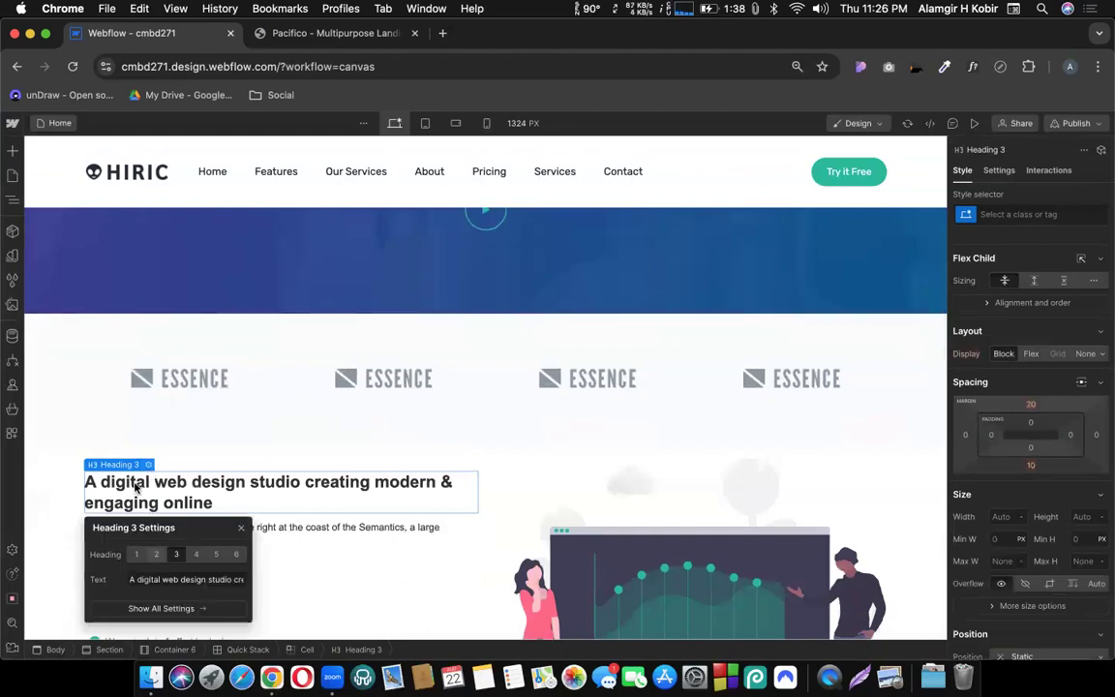
click(154, 554)
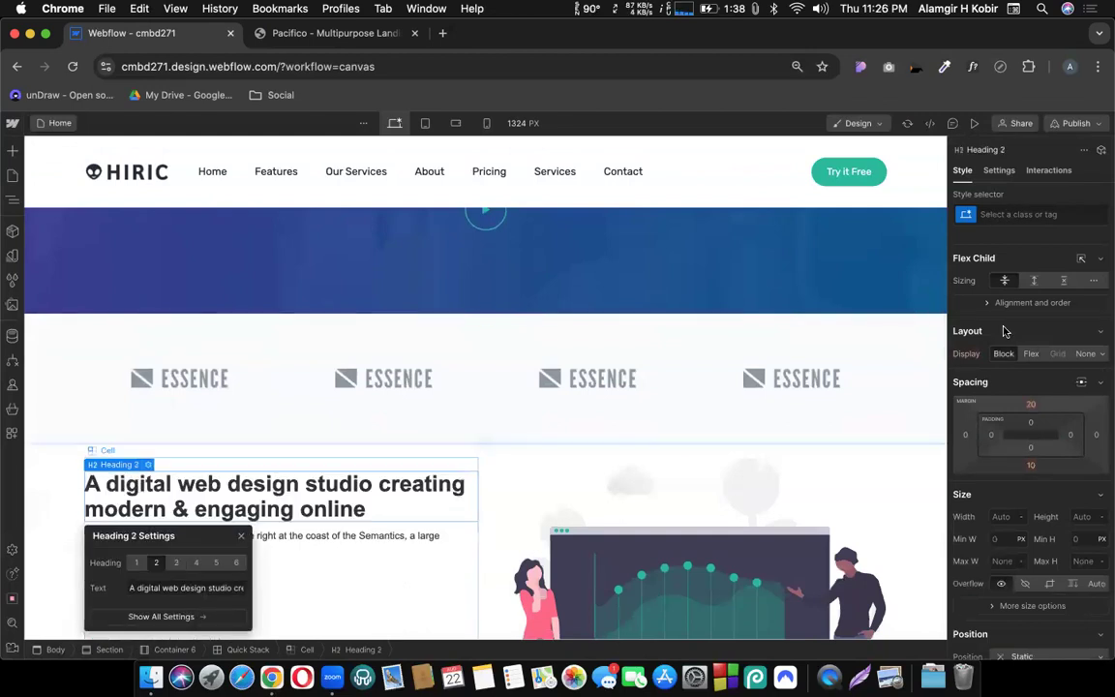
Step: Set the "A digital web design studio" heading's font size to 25 px and close its heading settings
click(982, 381)
click(989, 385)
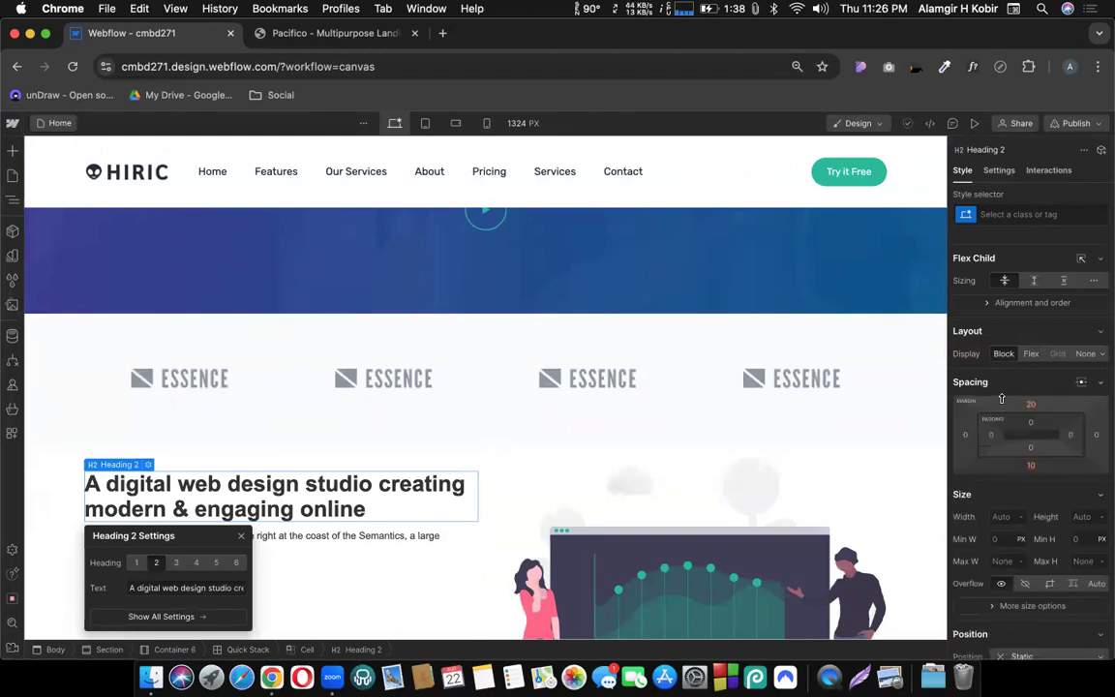
scroll(1004, 518, down, 5)
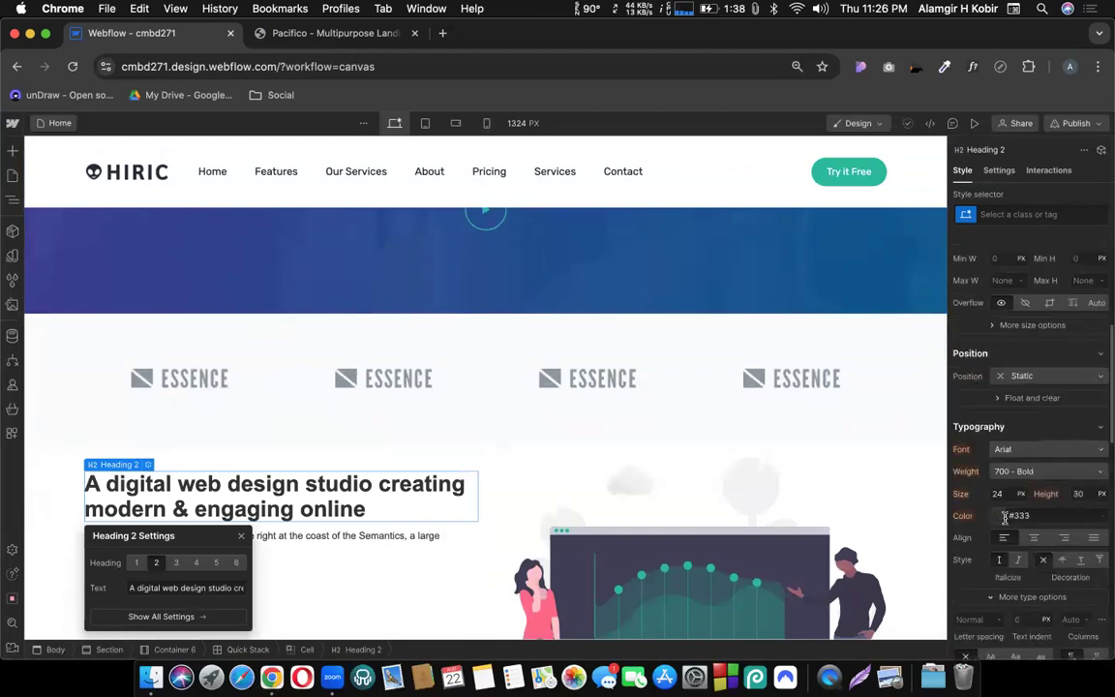
click(1002, 440)
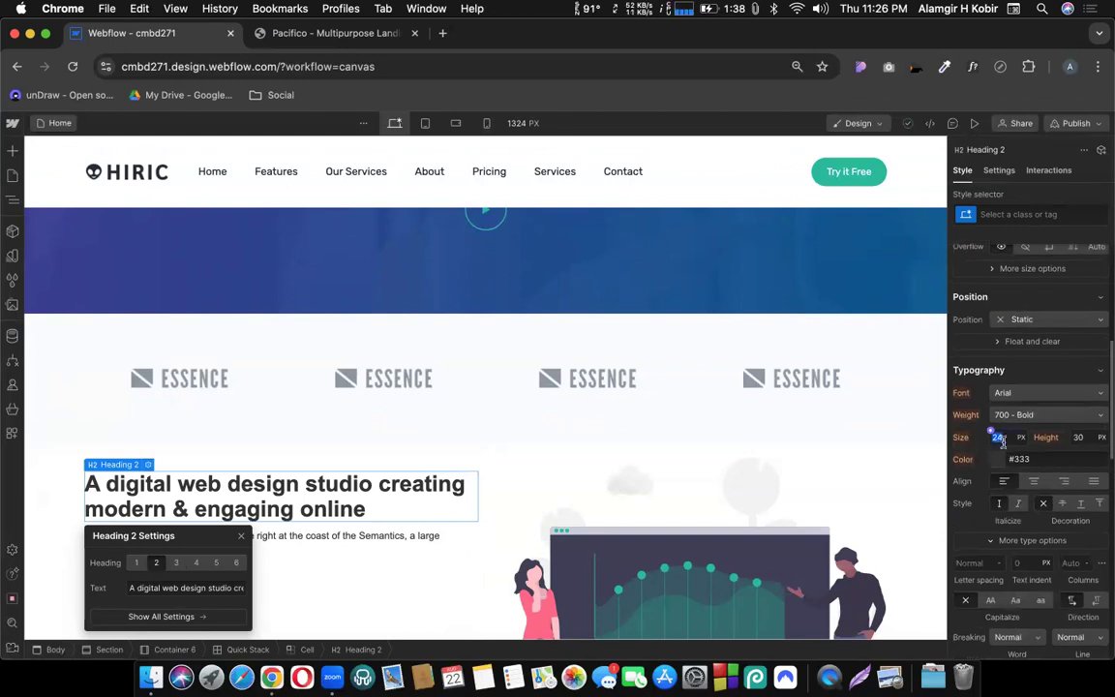
key(Up)
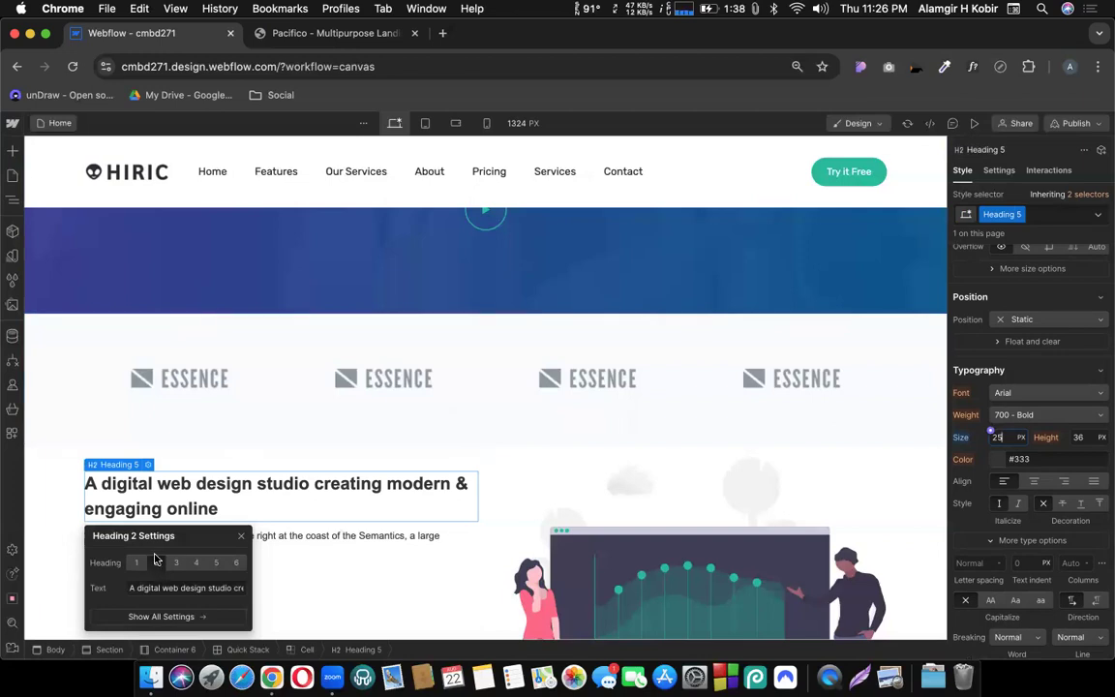
click(241, 537)
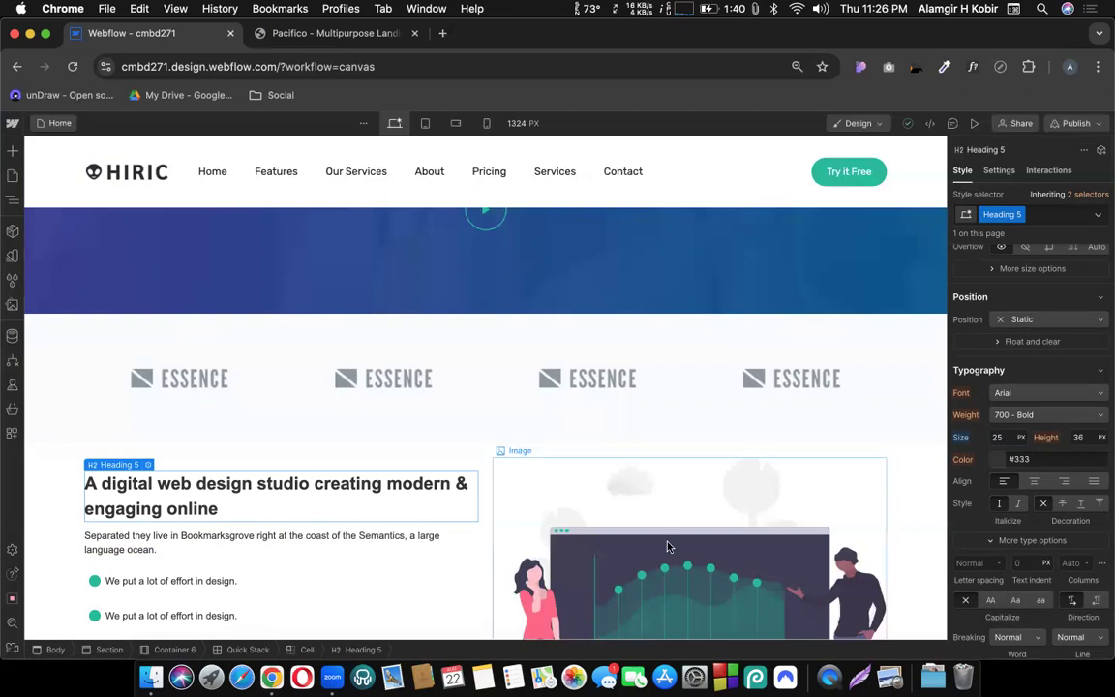
Step: Set the "A digital web design studio" heading's font size to 24 px and examine its typography values up close
click(1001, 438)
key(Down)
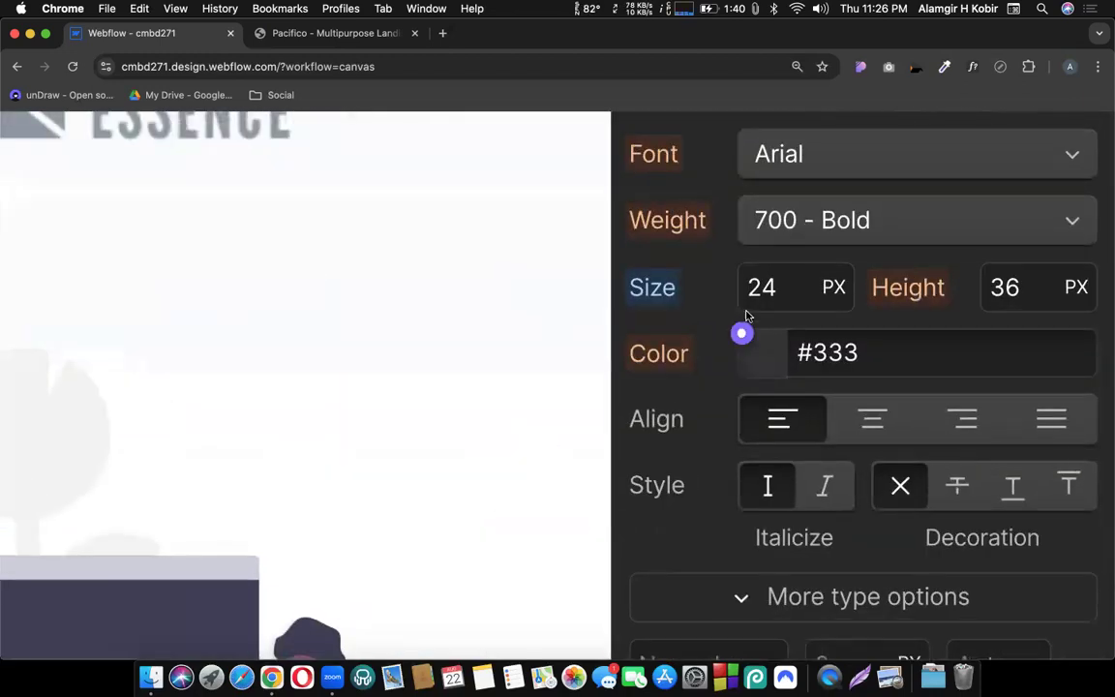
scroll(692, 455, up, 2)
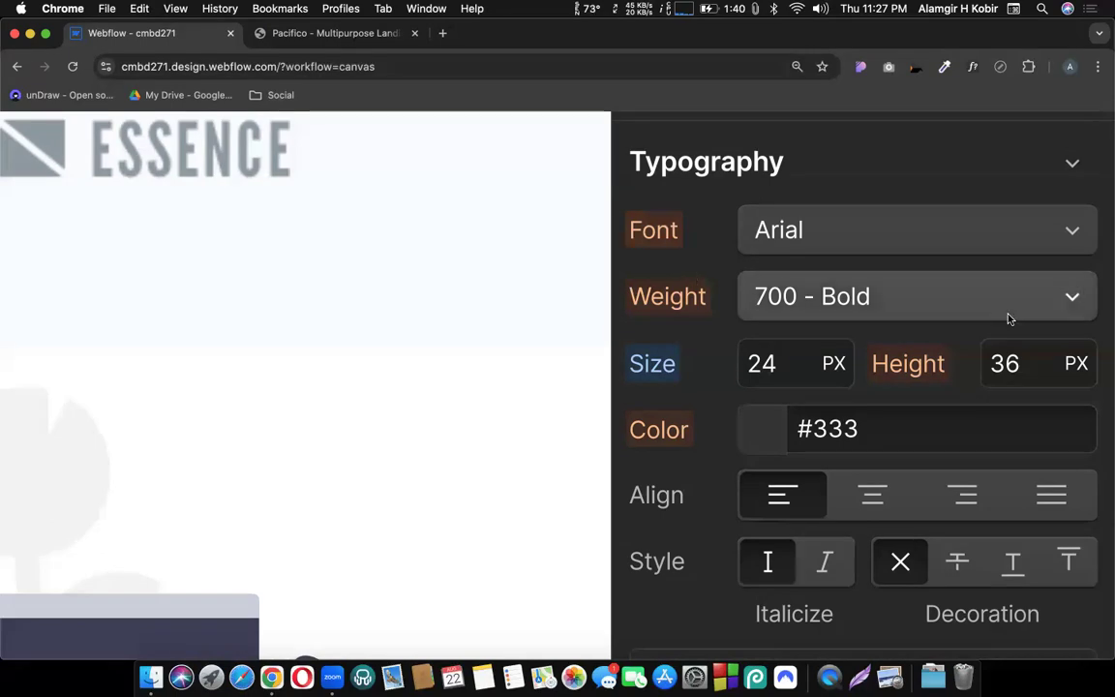
key(super+minus)
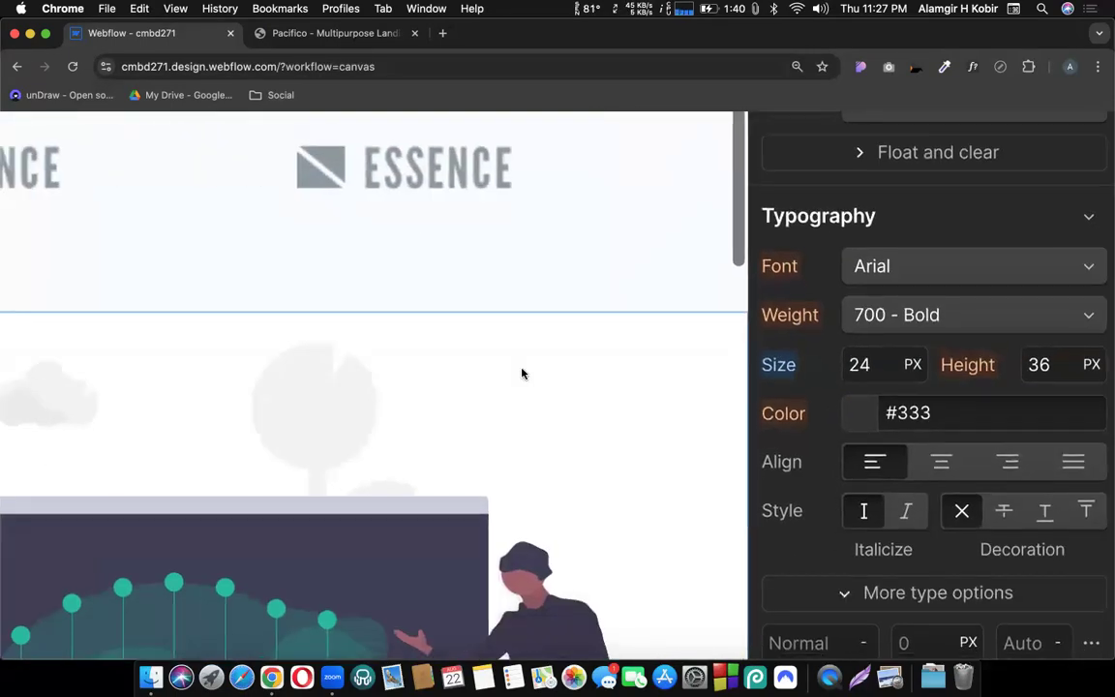
scroll(522, 374, up, 3)
scroll(556, 385, down, 5)
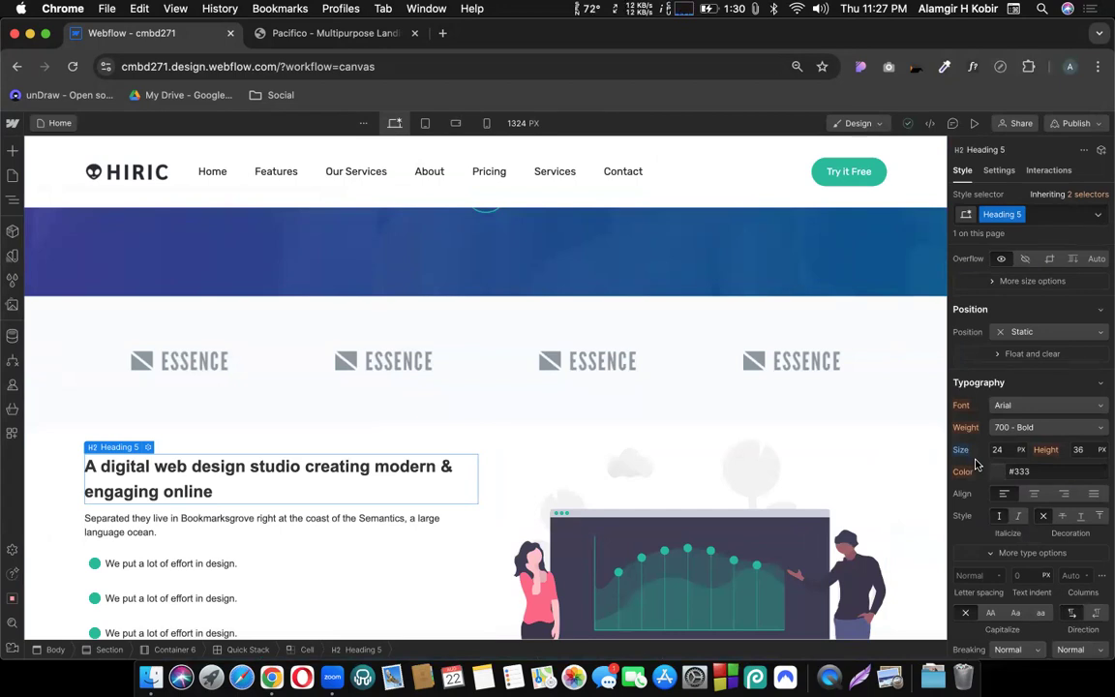
Step: Set the "A digital web design studio" heading's line height to 40 px
click(1082, 449)
text(40)
key(Return)
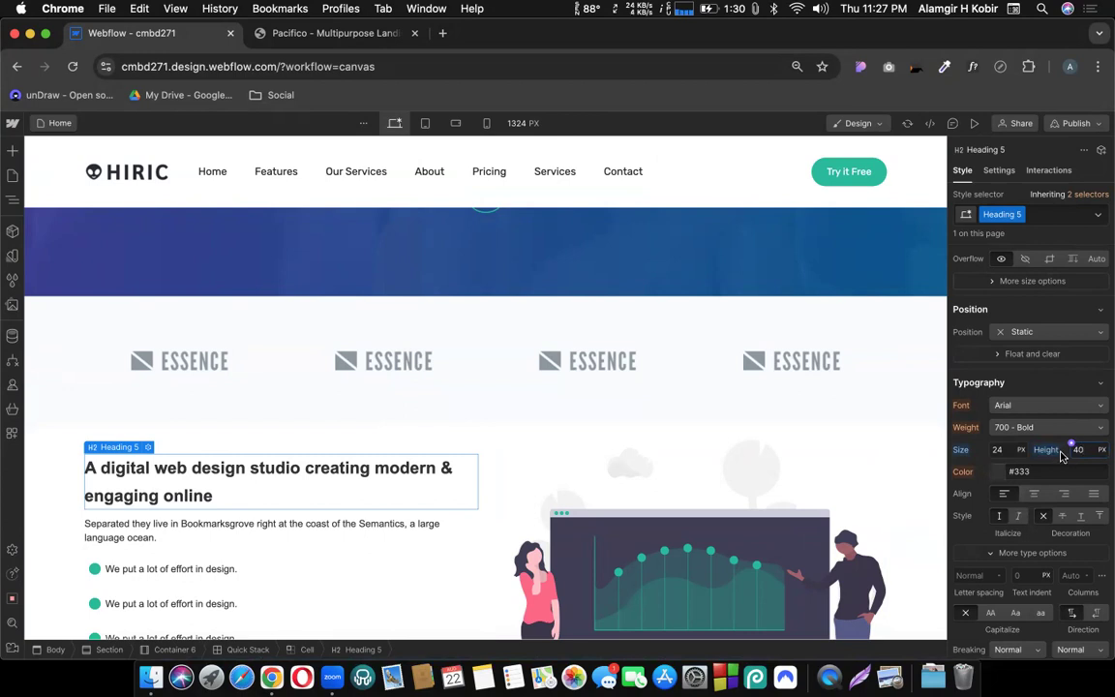
Step: Set the heading's line height to 36 px and reset it to inherit from All H2 Headings
key(BackSpace)
key(BackSpace)
text(36)
key(Return)
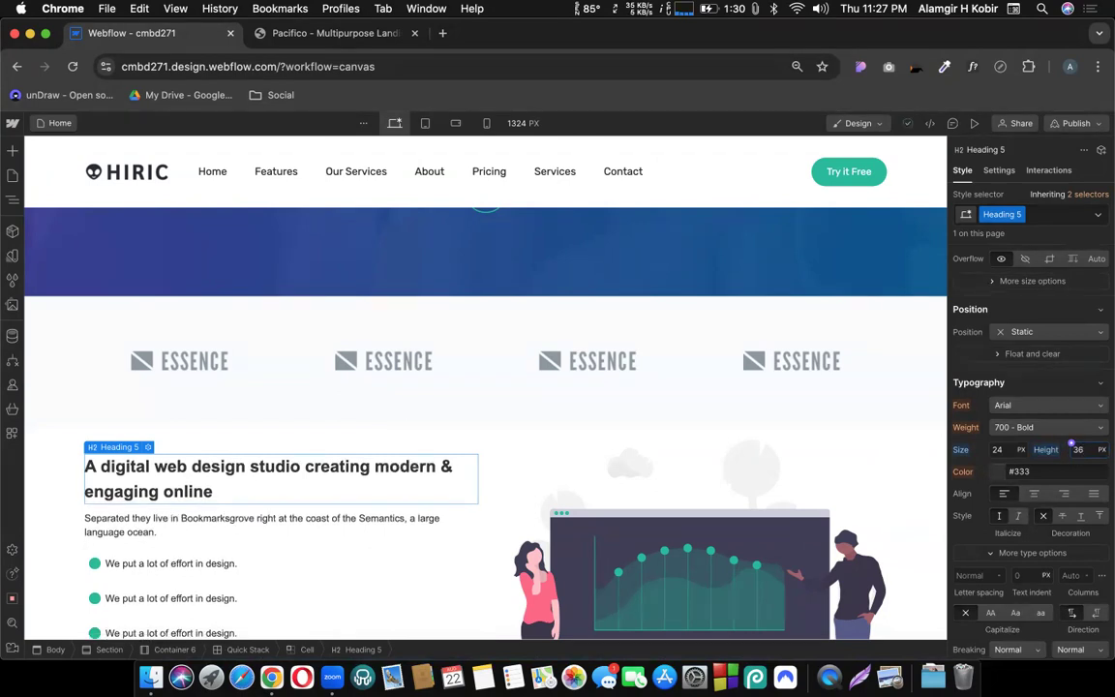
click(1048, 450)
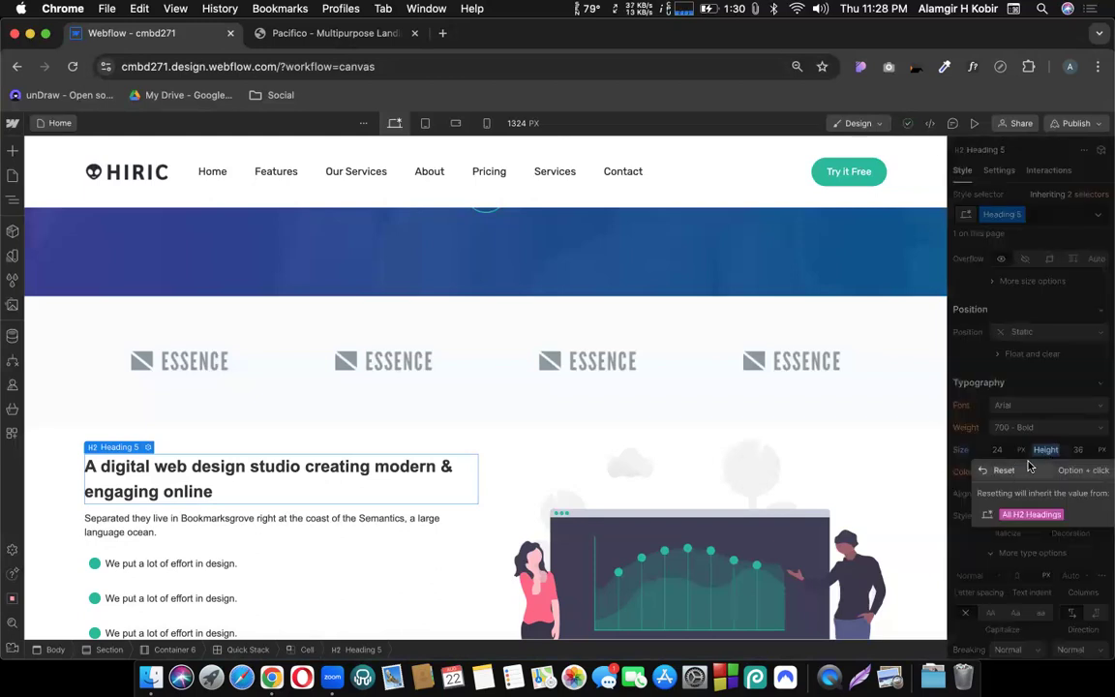
click(1045, 449)
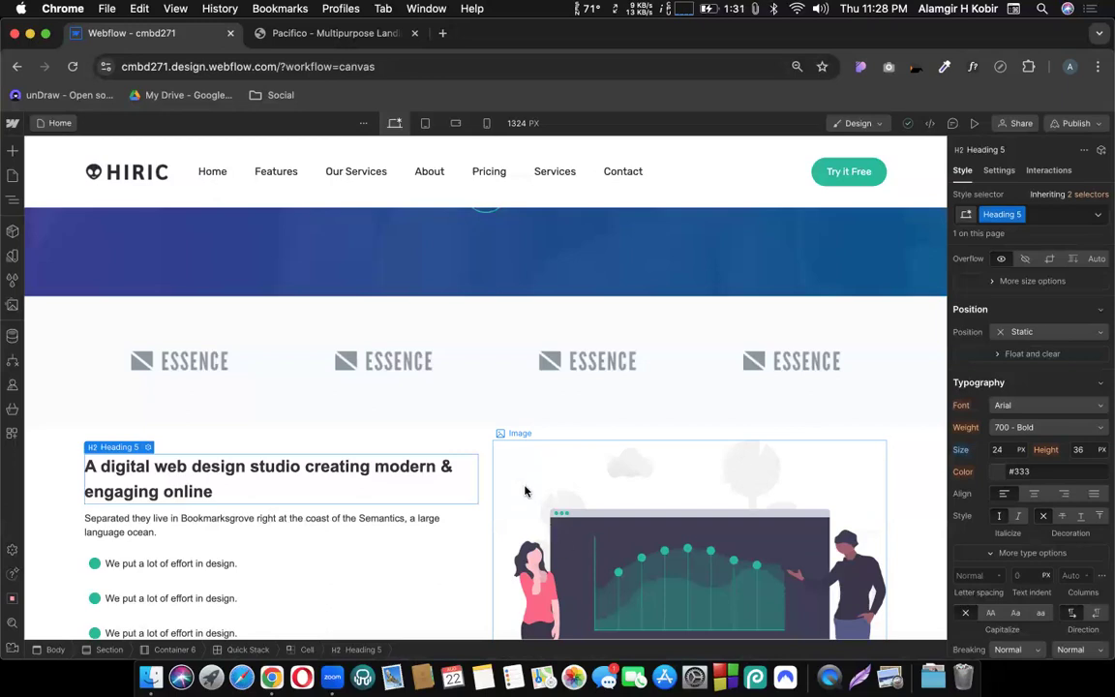
Step: Select the Our Services heading and the first Digital Design card heading in turn
scroll(470, 440, up, 5)
scroll(469, 440, down, 1)
scroll(469, 439, down, 5)
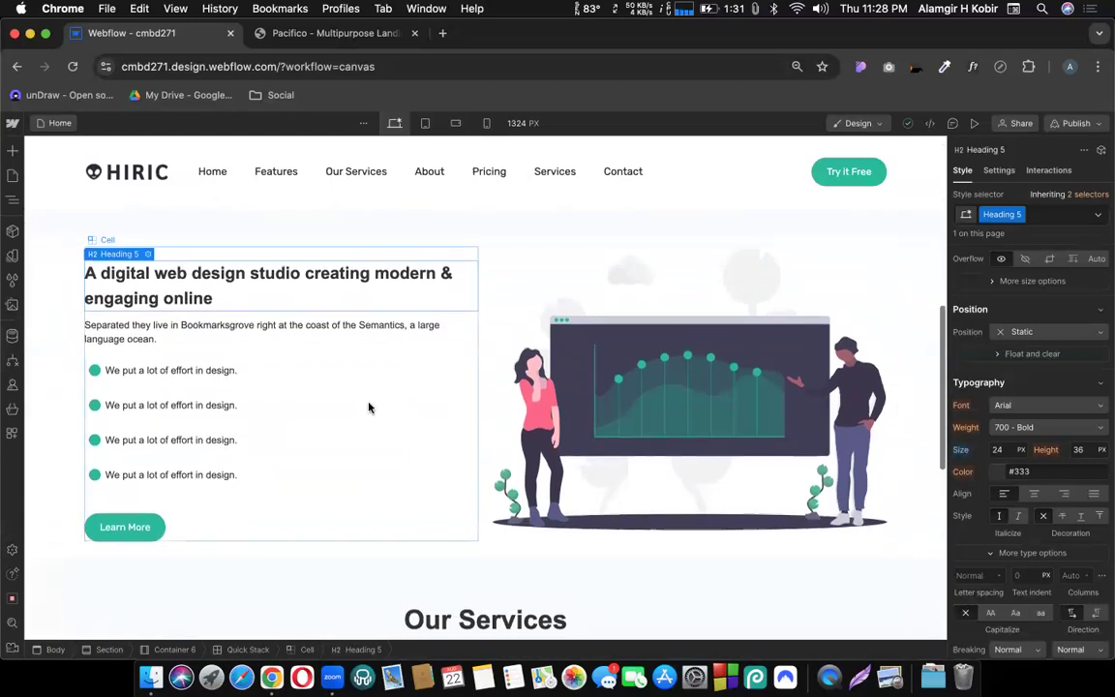
scroll(371, 406, down, 3)
scroll(369, 407, down, 1)
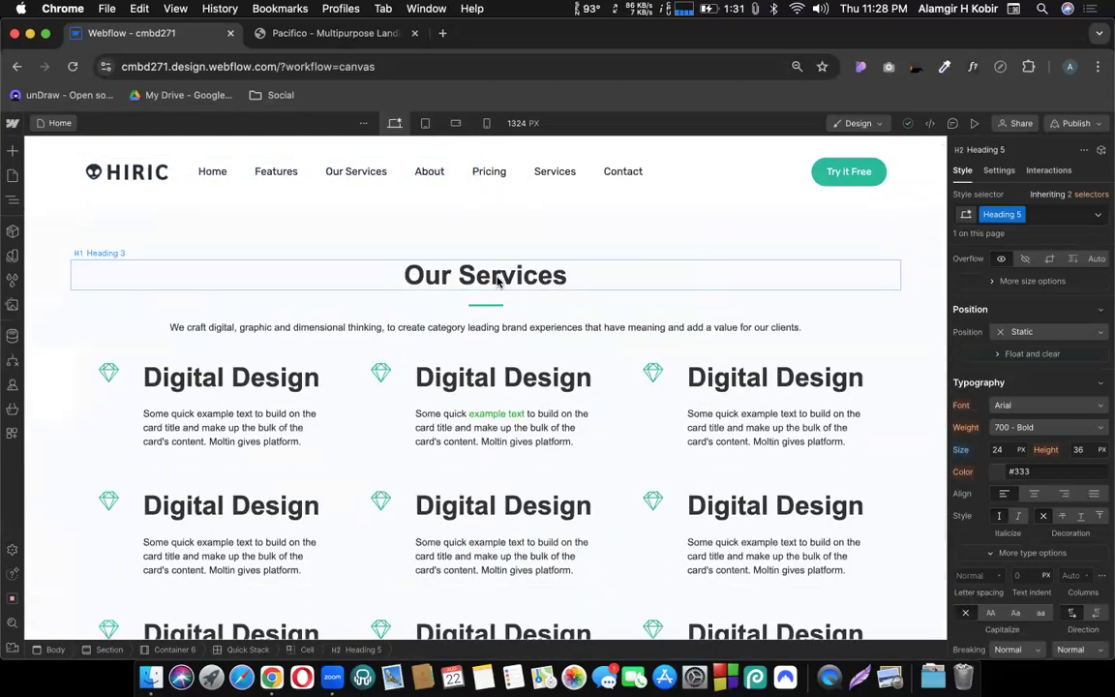
click(497, 279)
click(286, 391)
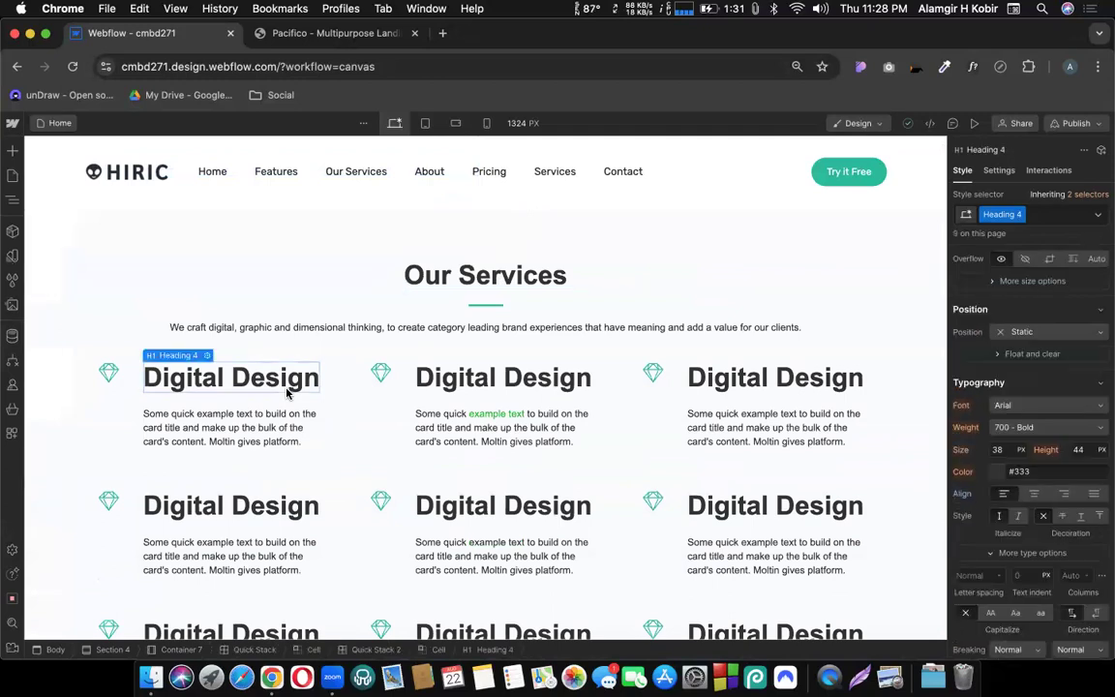
Step: Remove the Heading 4 class from the first Digital Design card heading
click(1040, 217)
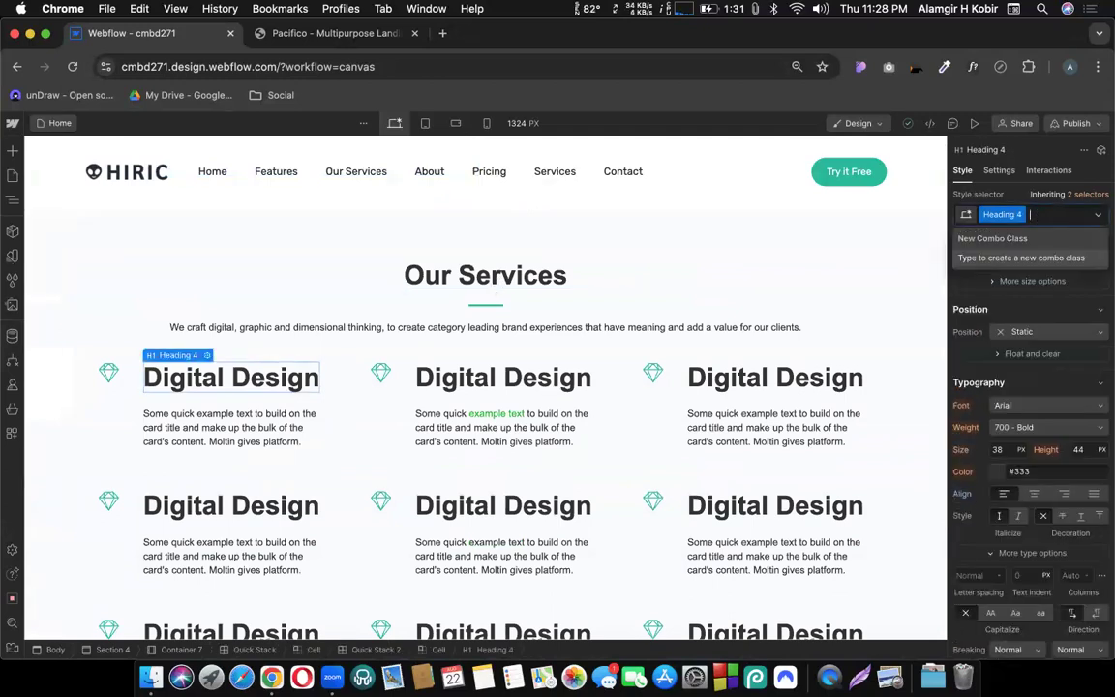
key(BackSpace)
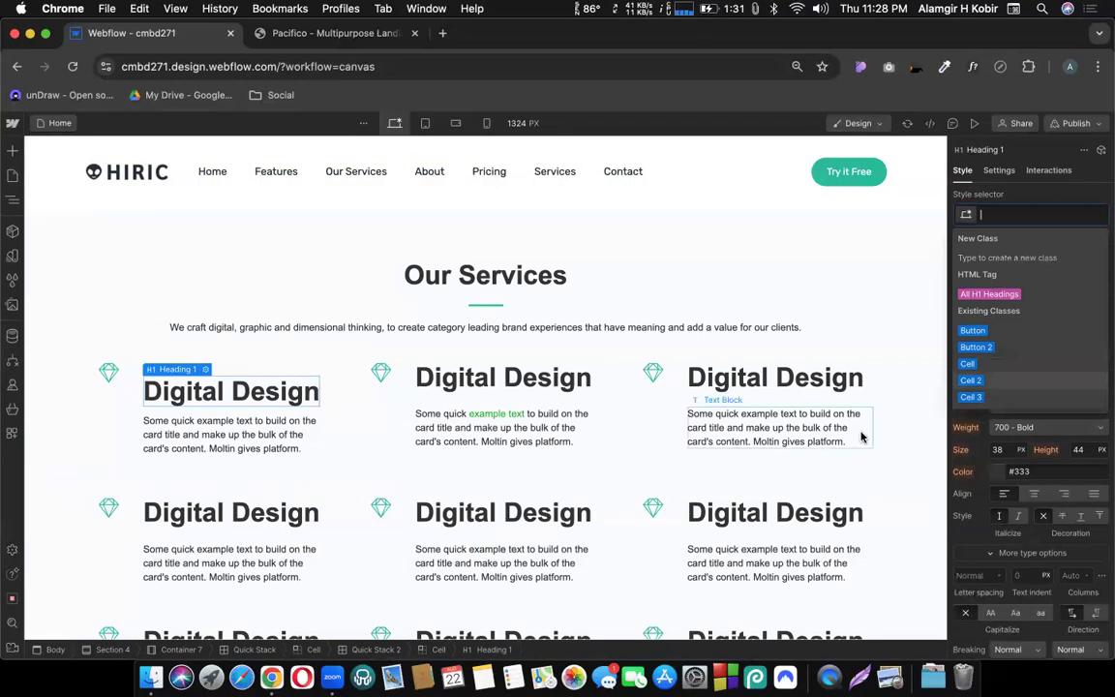
key(Escape)
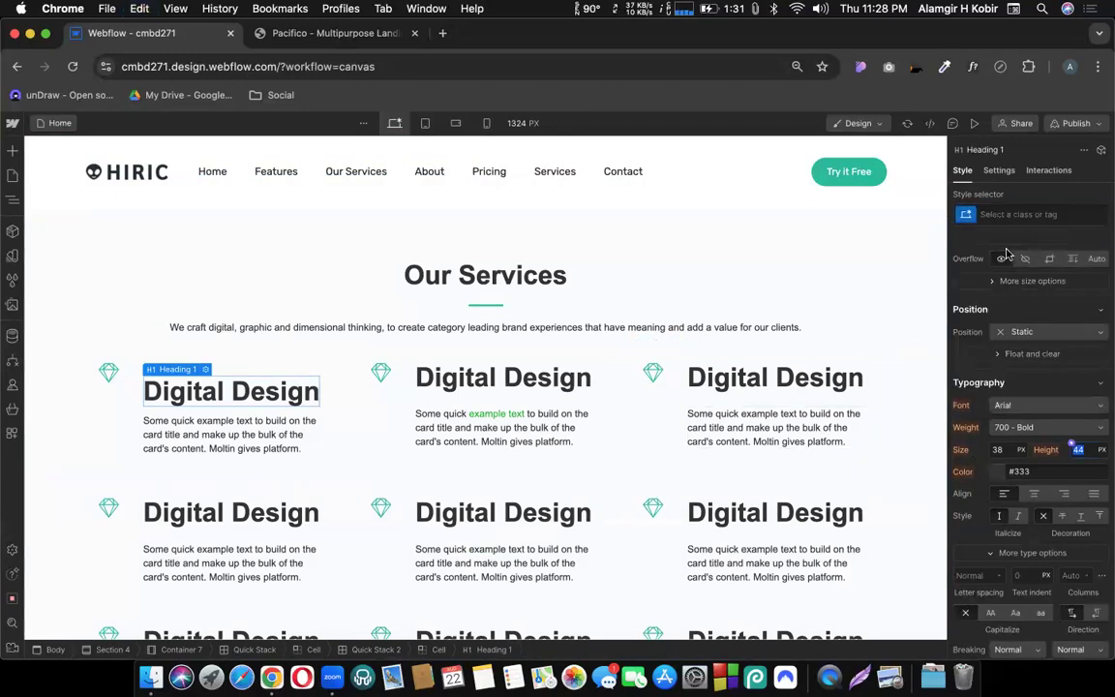
Step: Set the font size of the Heading 4 class used by the Digital Design card headings to 32 px
click(998, 450)
key(Down)
key(Down)
key(Down)
key(Down)
key(Down)
key(Down)
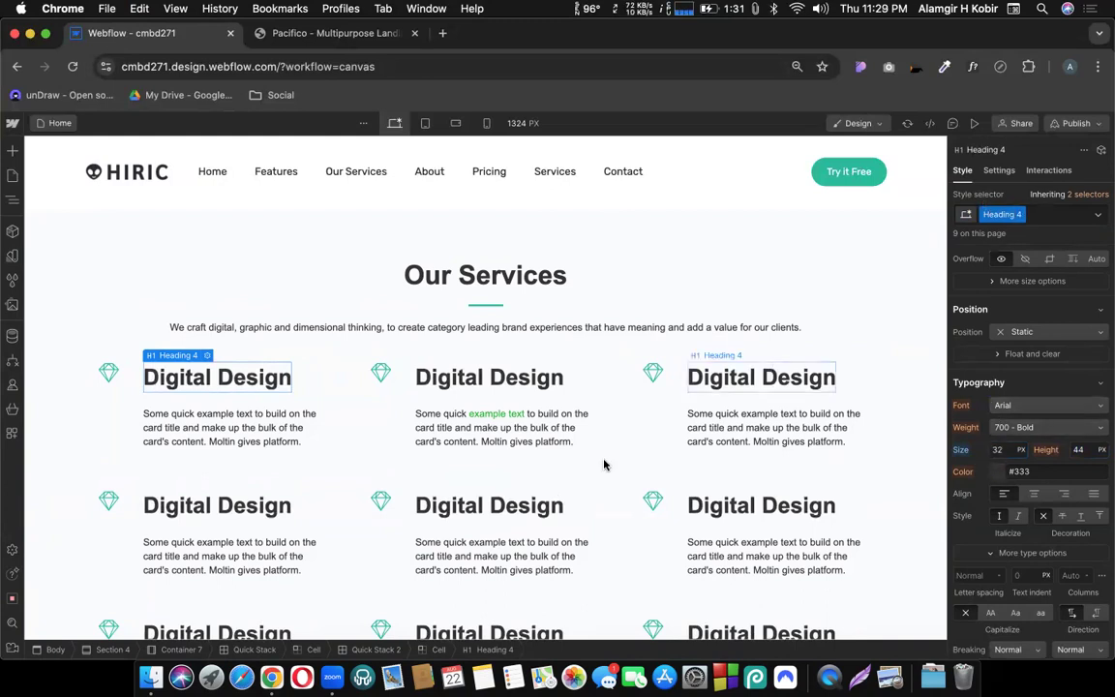
Step: Select the Digital Design card headings in the first and second rows one after another to check their shared Heading 4 class
scroll(716, 581, down, 1)
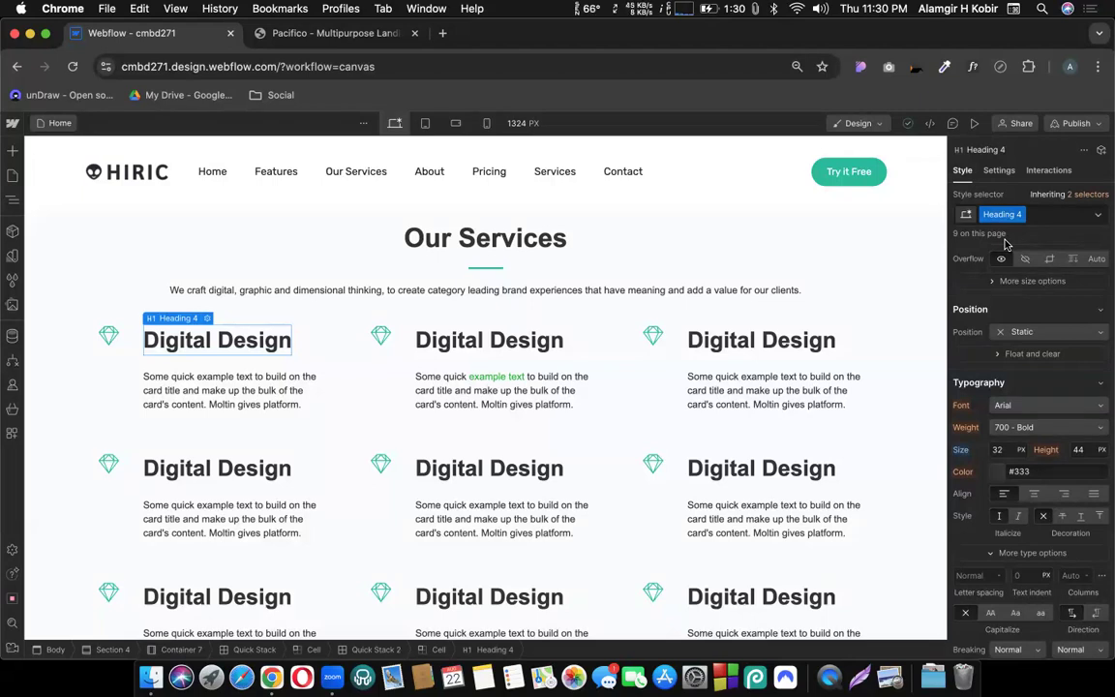
key(Return)
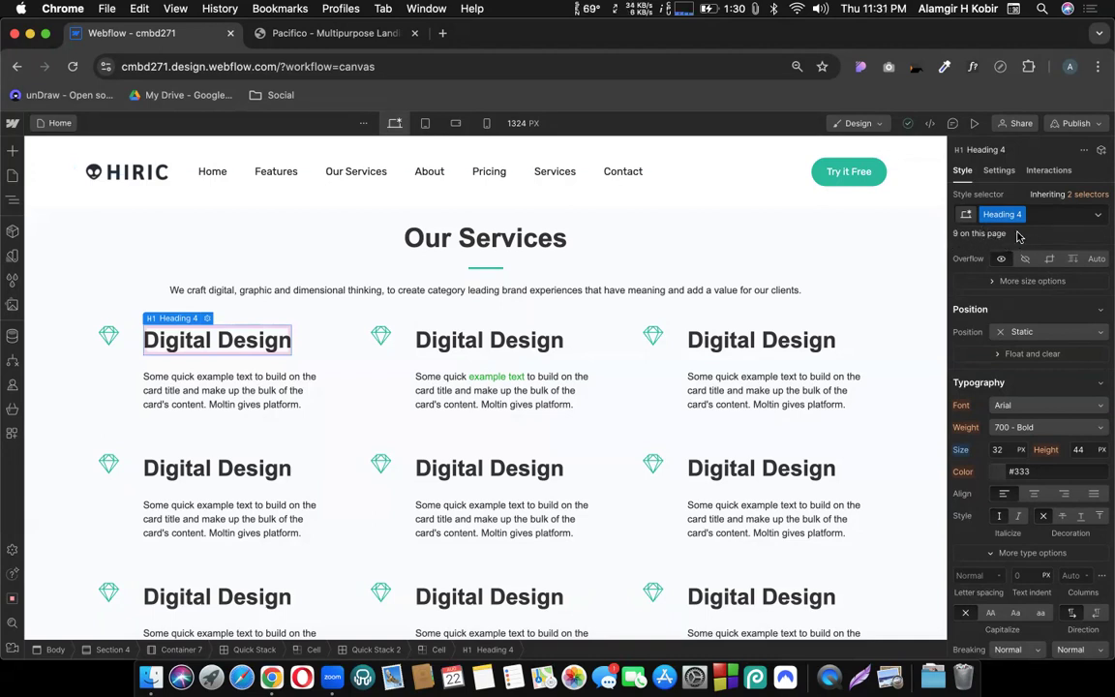
click(504, 346)
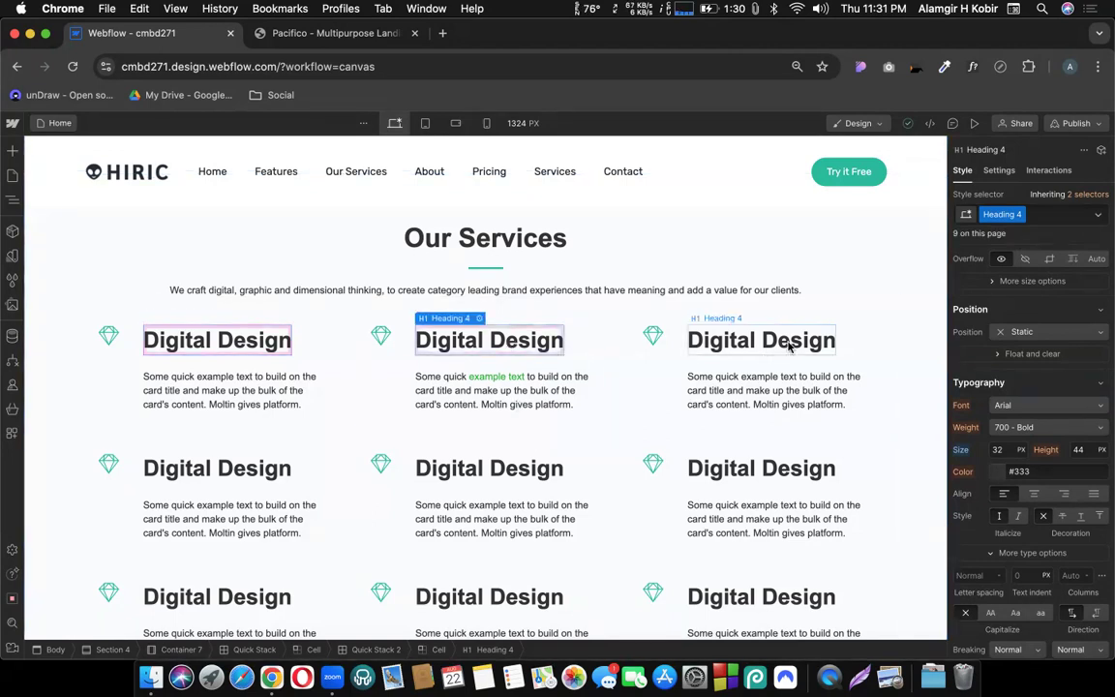
click(792, 341)
click(769, 469)
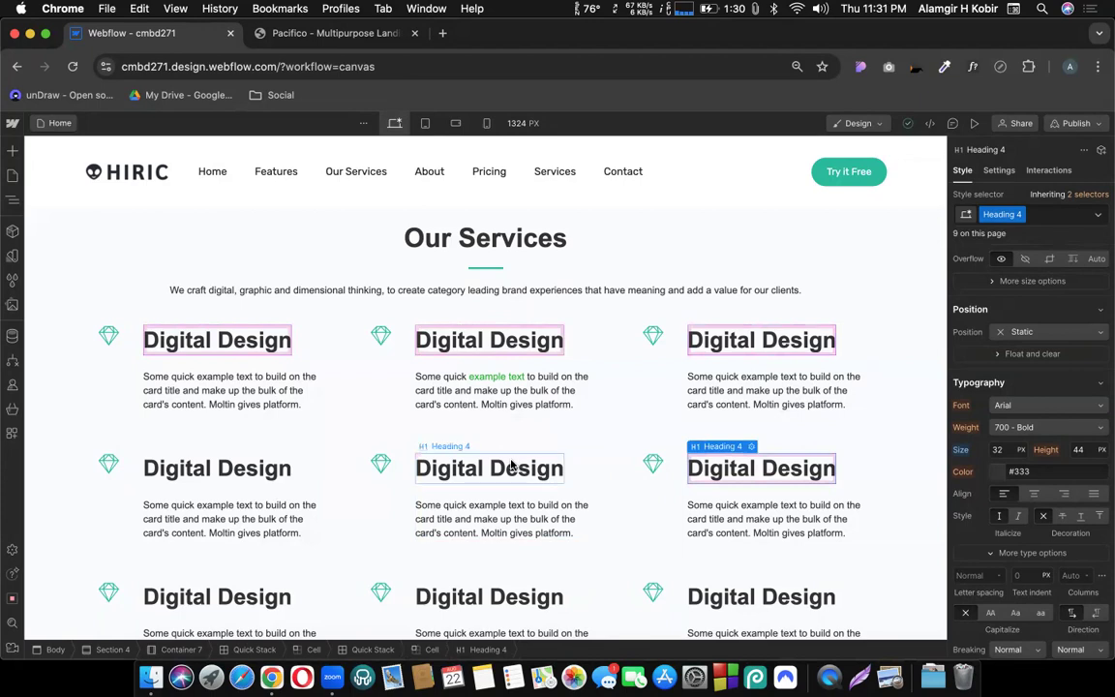
click(455, 469)
click(253, 470)
scroll(246, 479, down, 1)
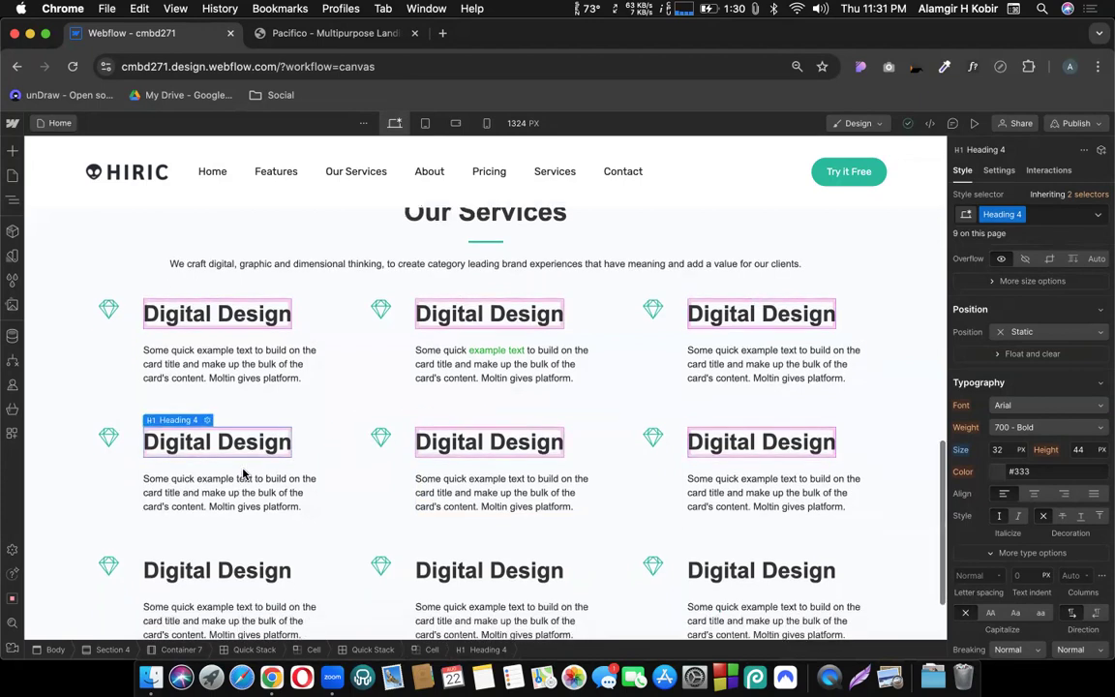
Step: Select each Digital Design heading in the third card row to check its Heading 4 class
click(254, 563)
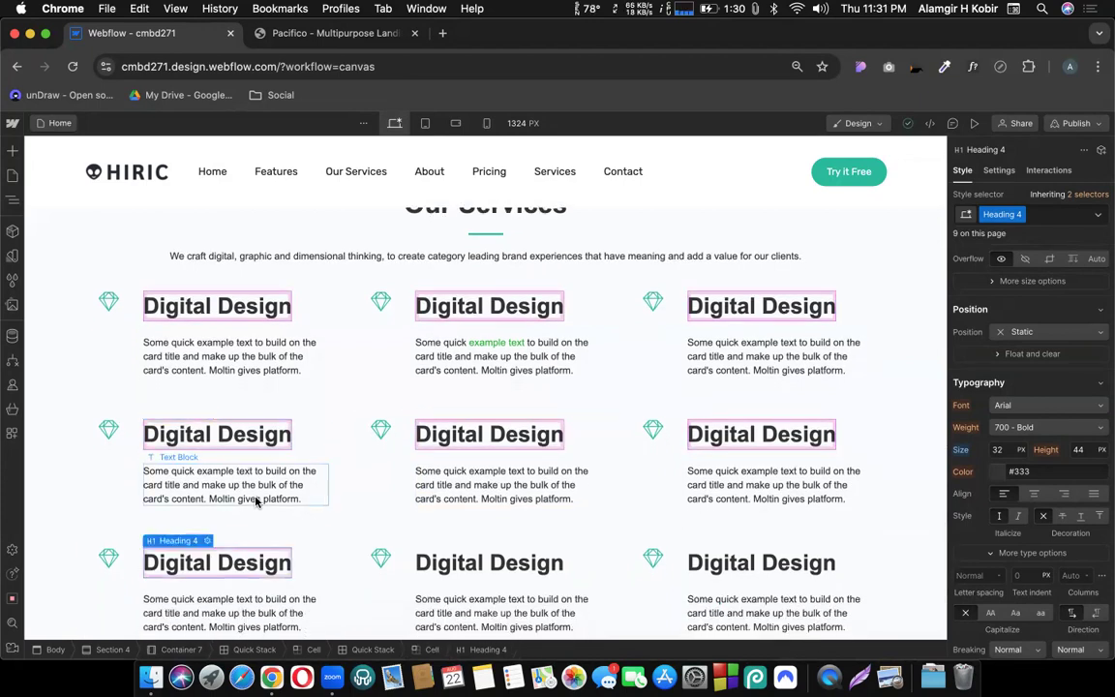
right_click(256, 501)
key(Escape)
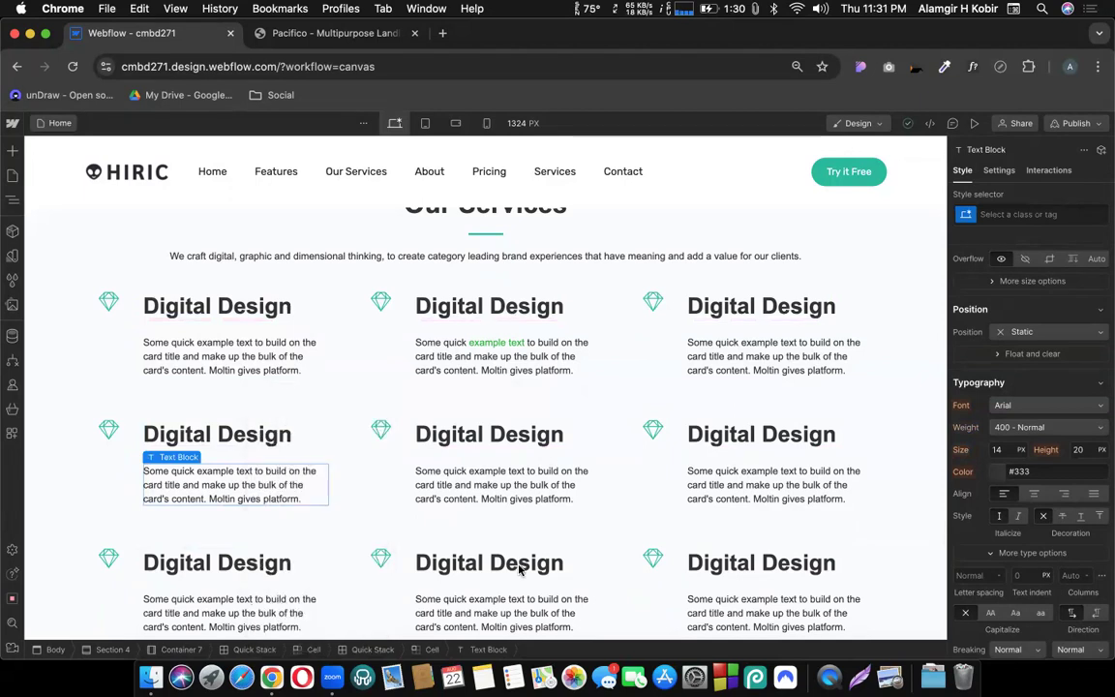
click(519, 569)
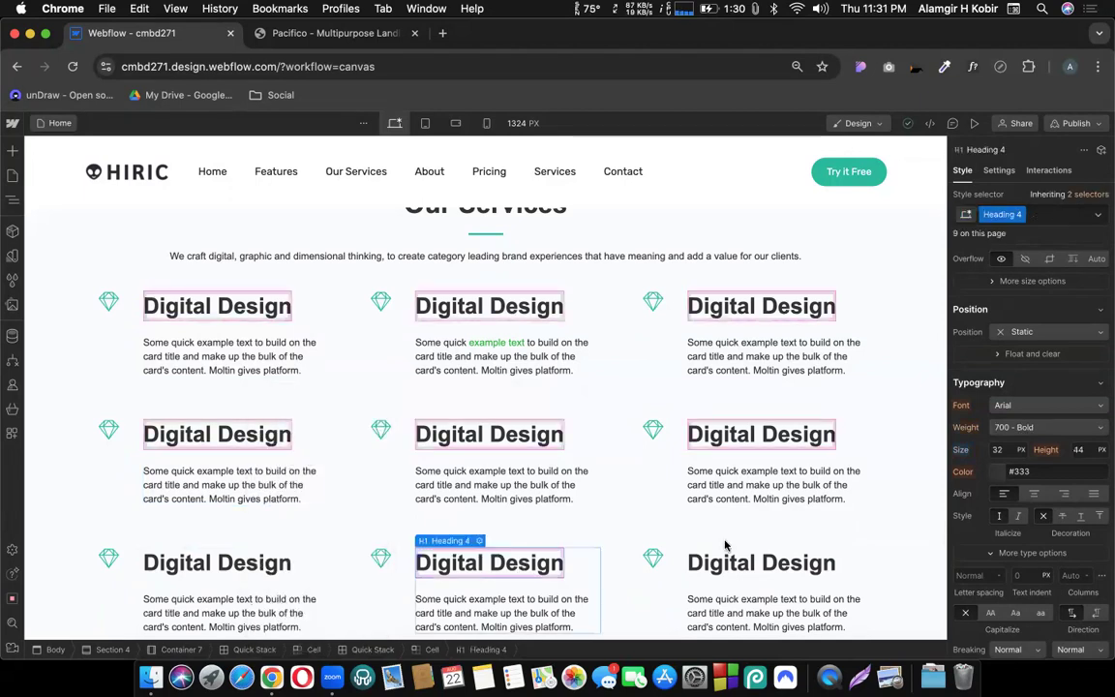
click(771, 562)
click(754, 489)
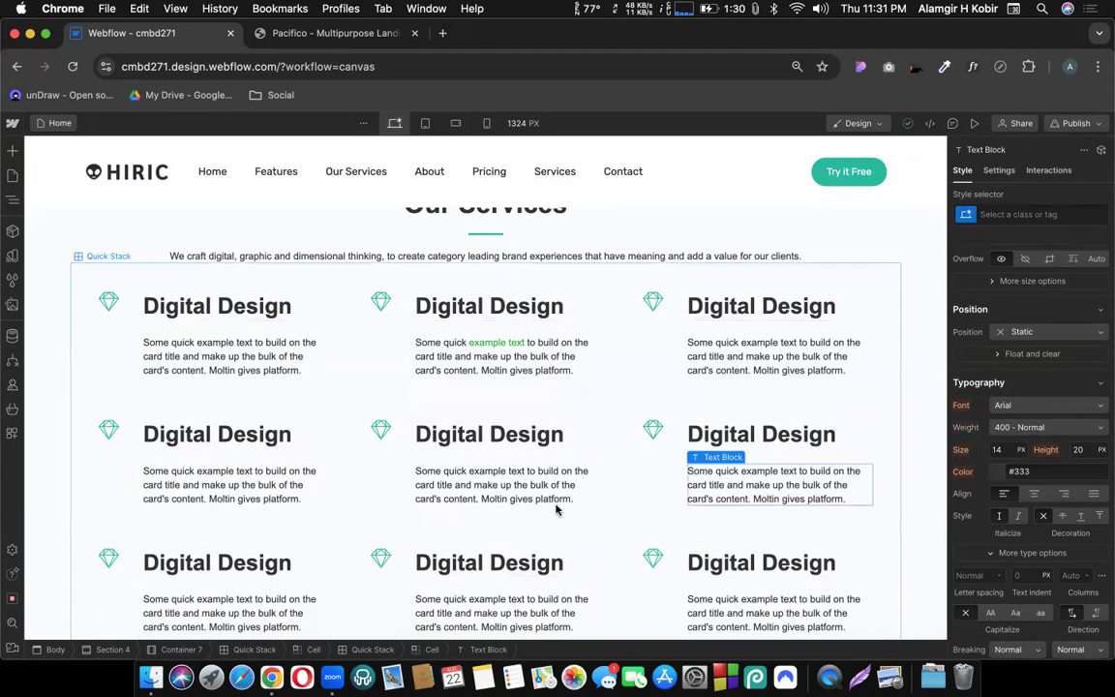
click(525, 561)
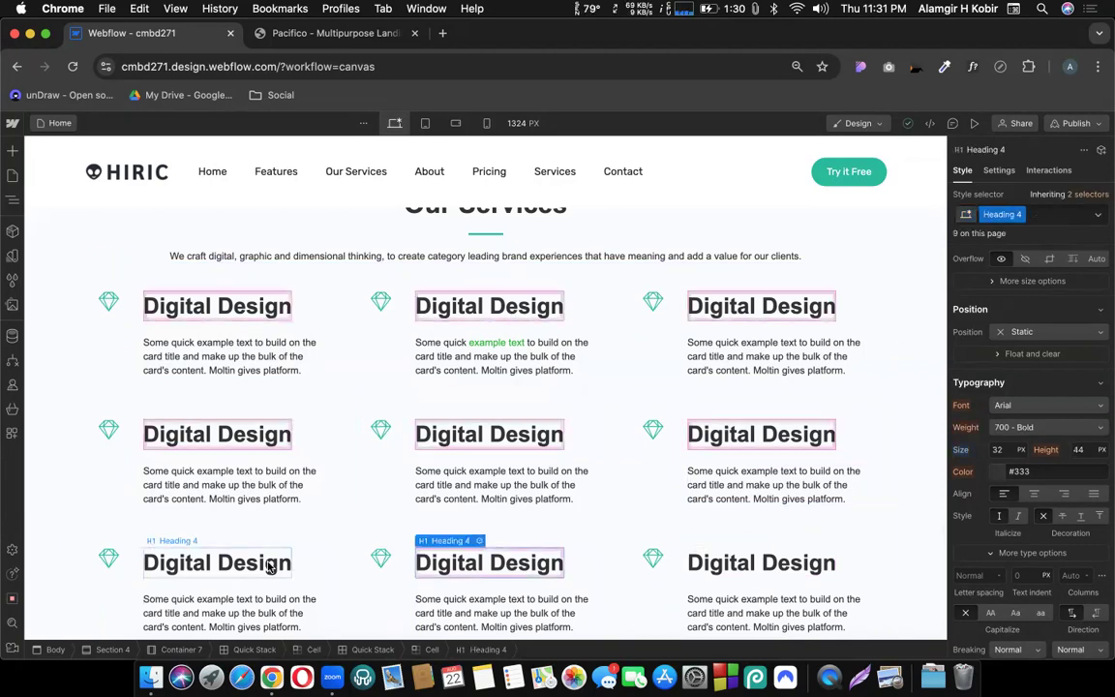
click(271, 568)
click(755, 565)
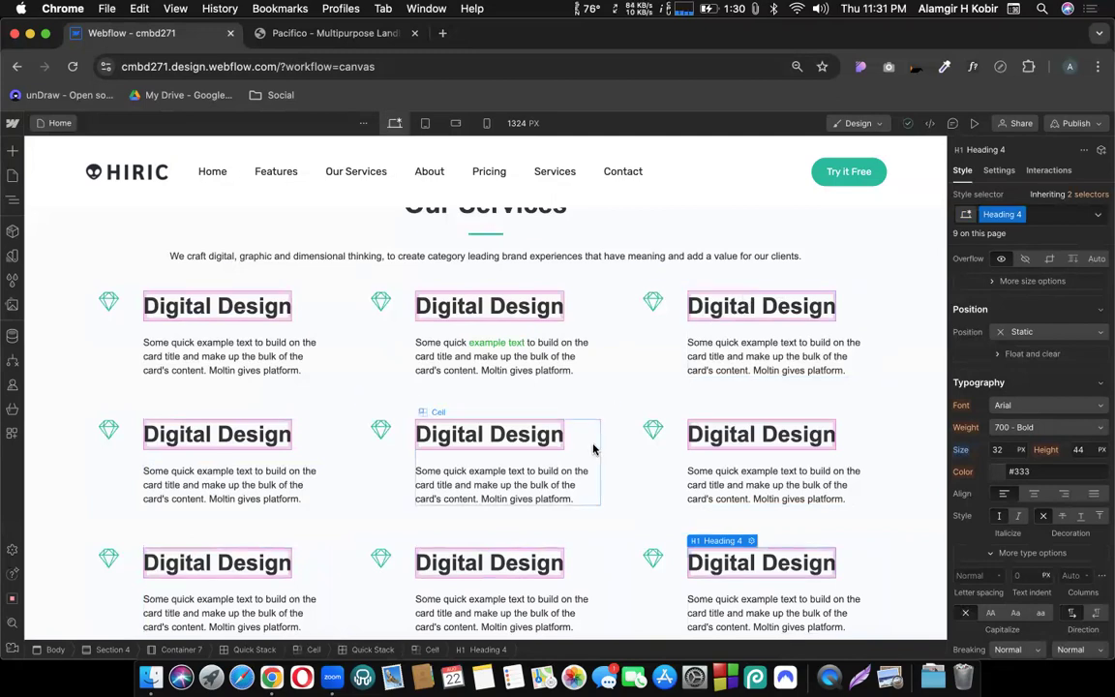
scroll(594, 448, down, 1)
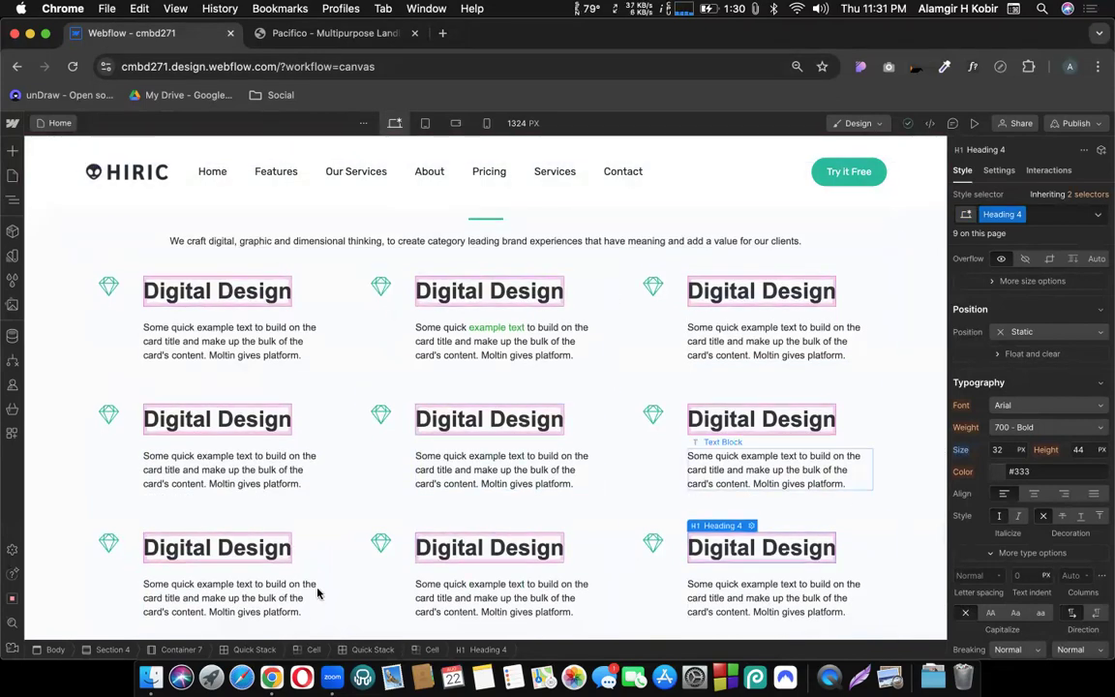
scroll(607, 376, up, 1)
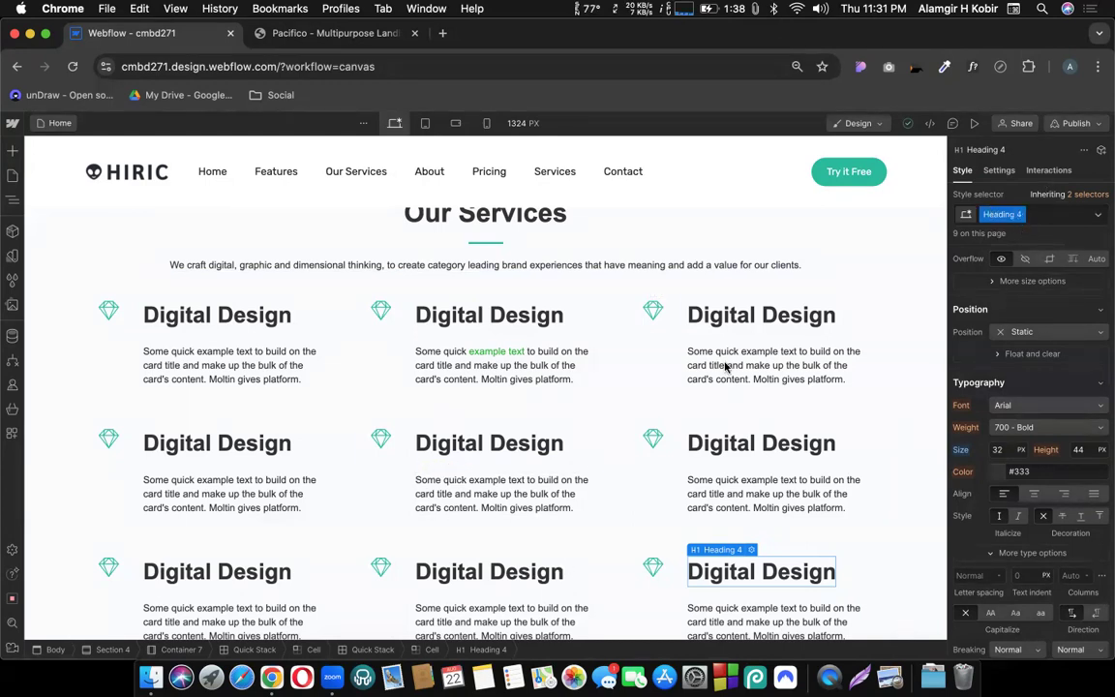
Step: Copy the middle Digital Design heading of the first card row and paste it three times onto the About US page
click(545, 319)
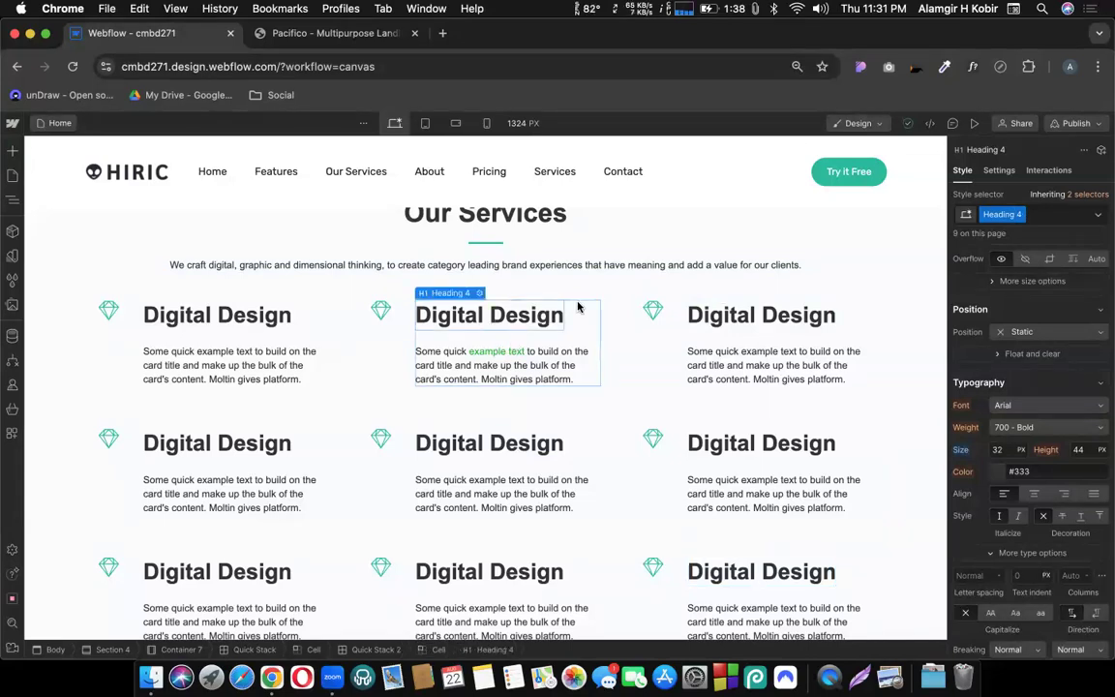
click(56, 123)
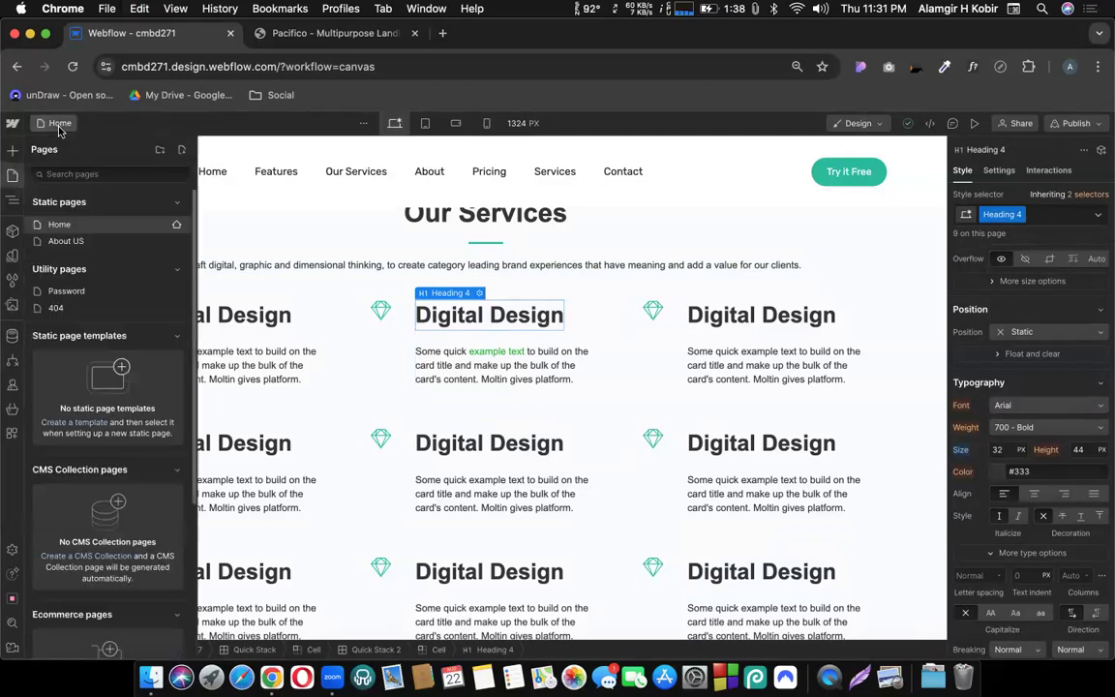
click(94, 242)
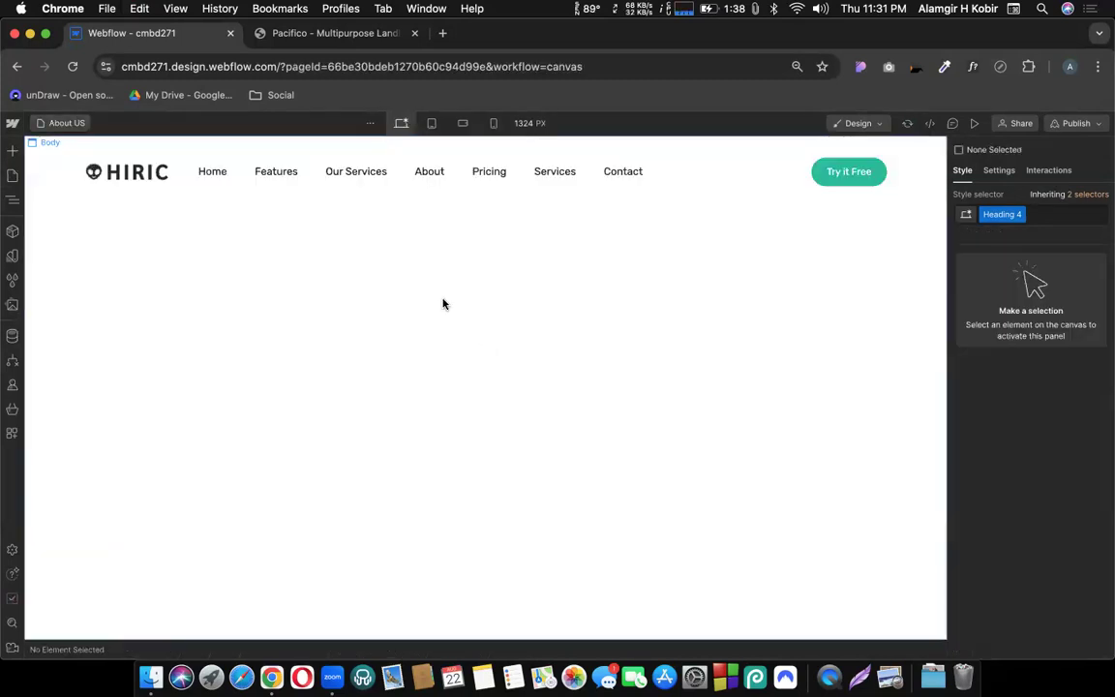
click(200, 238)
text(Digital Design)
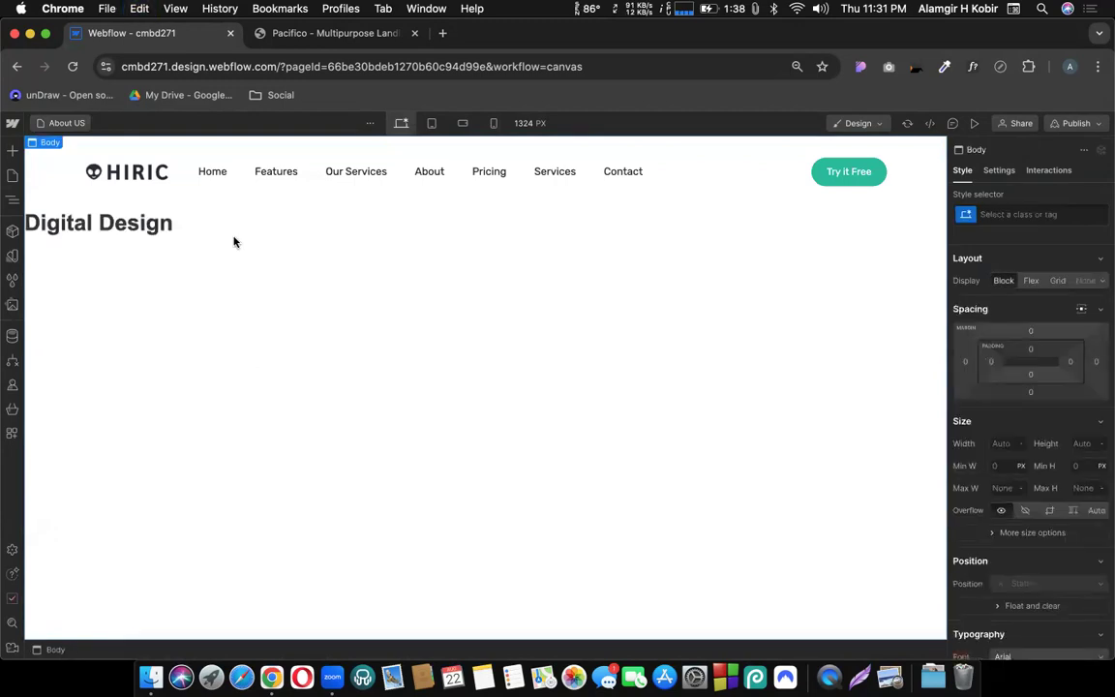
click(172, 238)
key(super+v)
key(super+v)
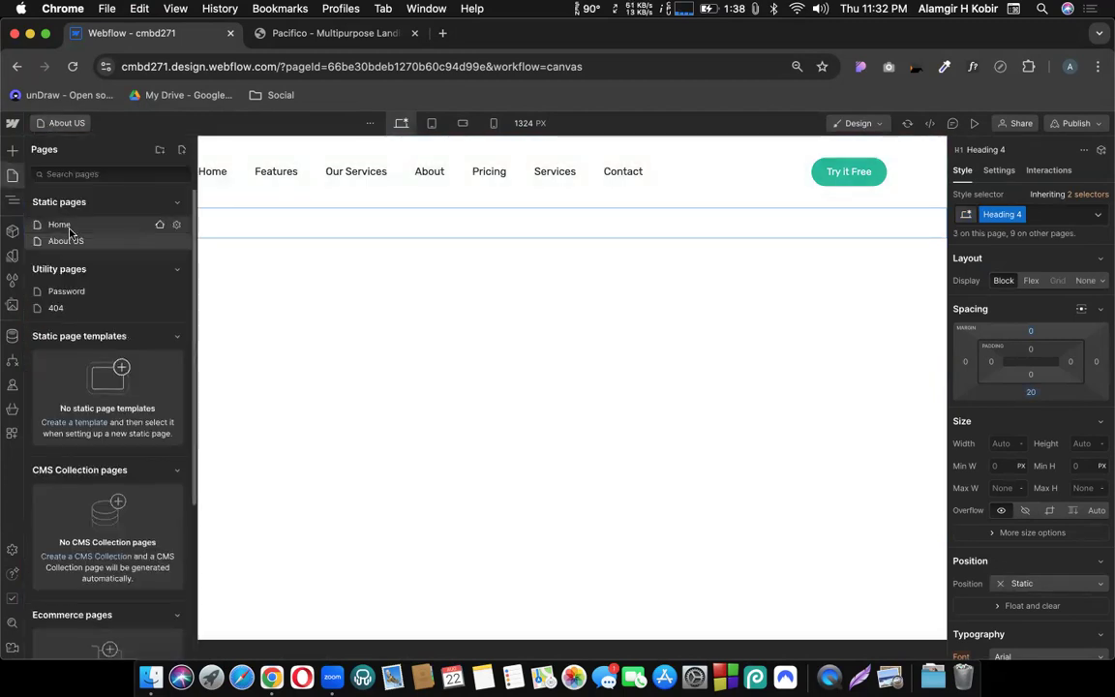
Step: Return to the Home page and select the middle Digital Design card heading to check its class usage across pages
click(70, 228)
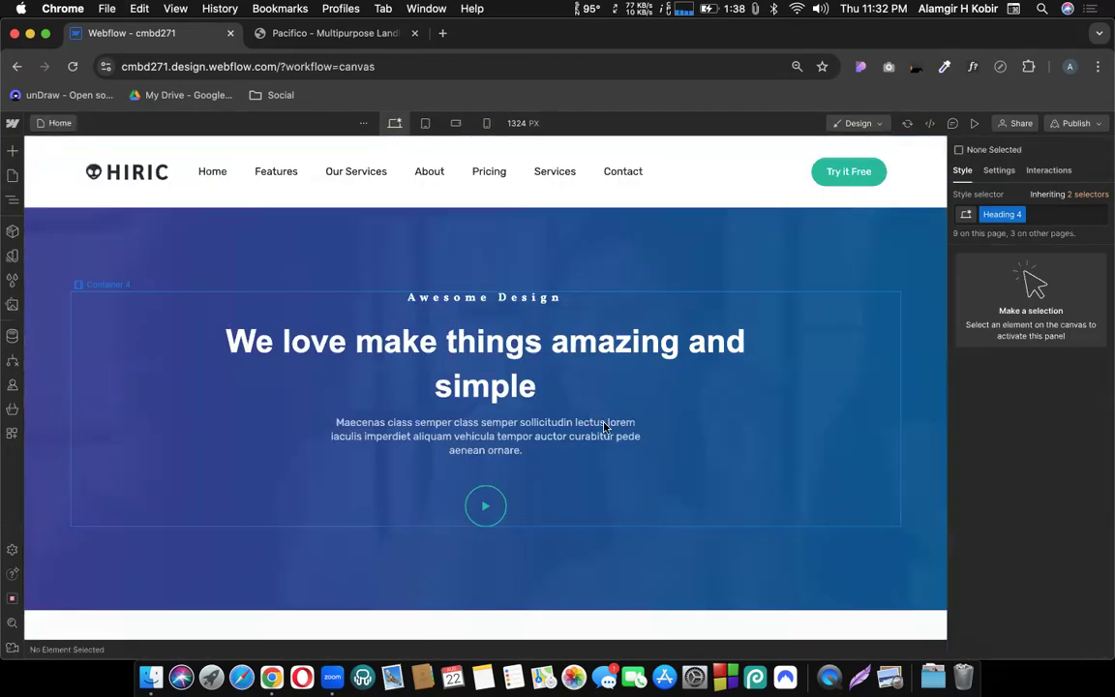
scroll(629, 448, down, 15)
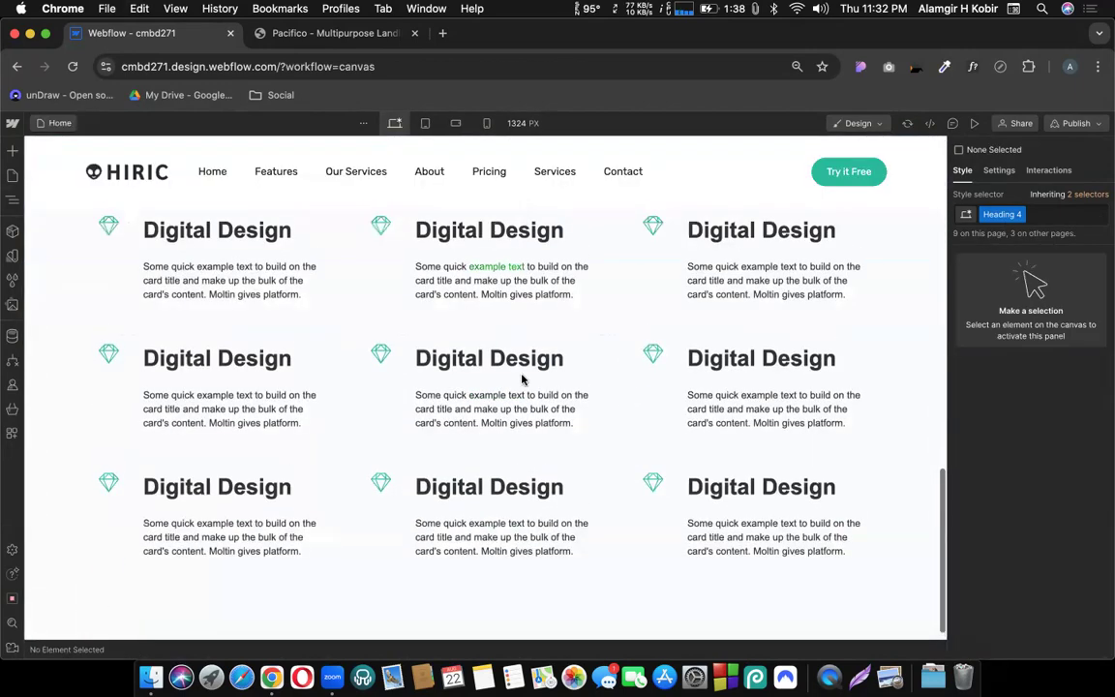
click(506, 368)
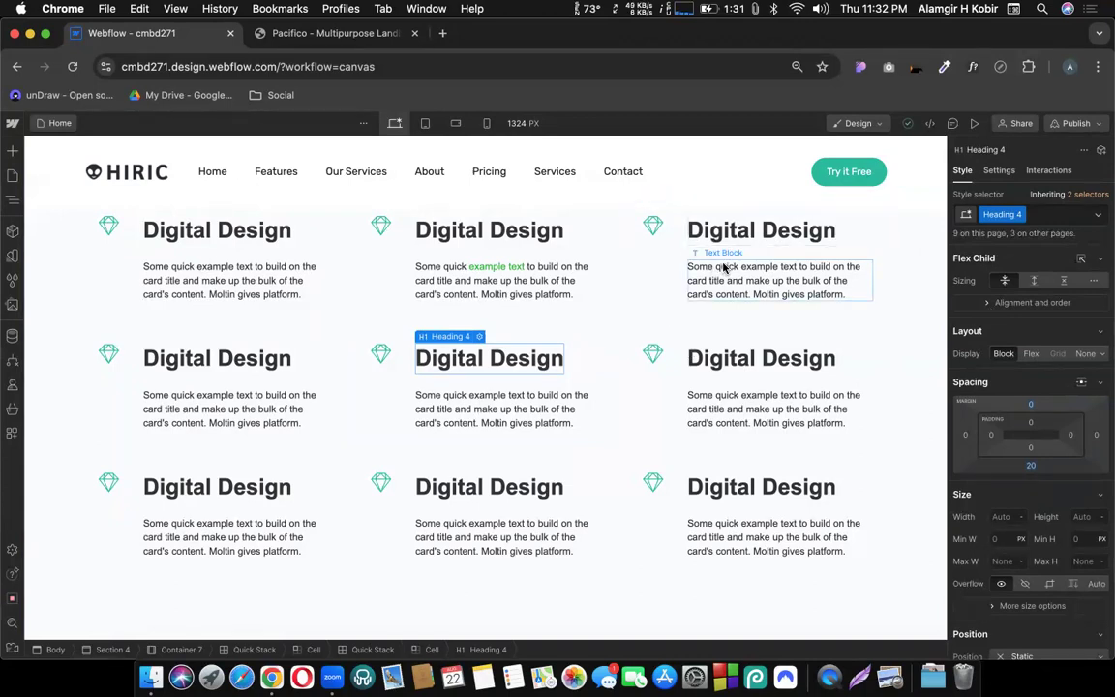
Step: Add a Section below the service cards and place a Container inside it
scroll(253, 321, down, 1)
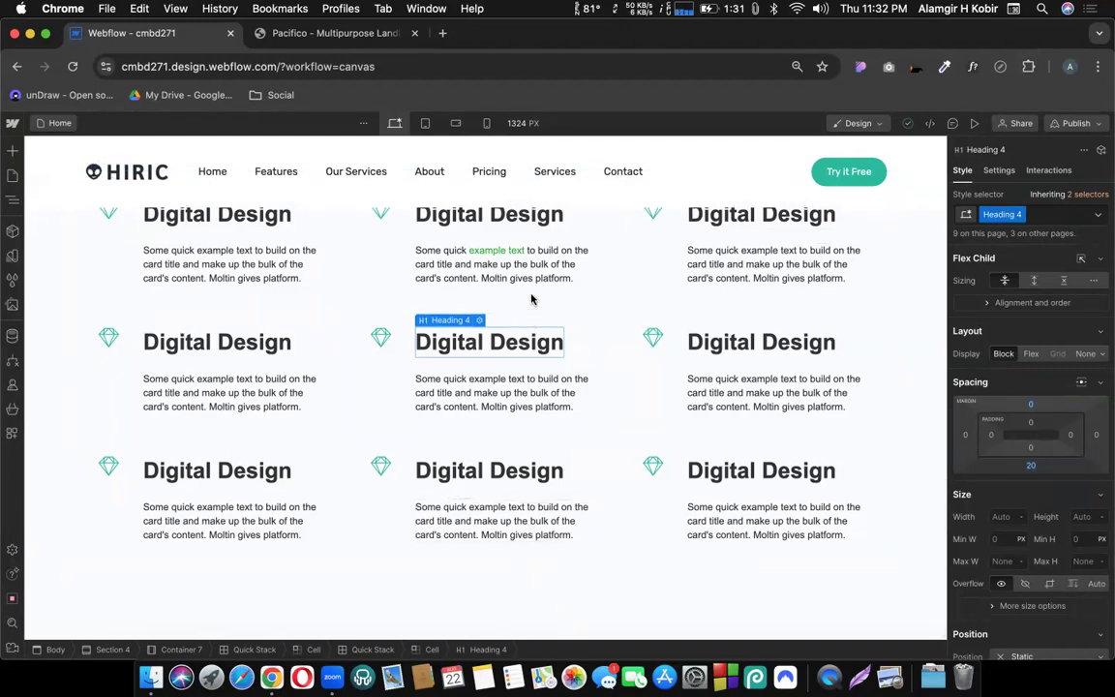
click(11, 148)
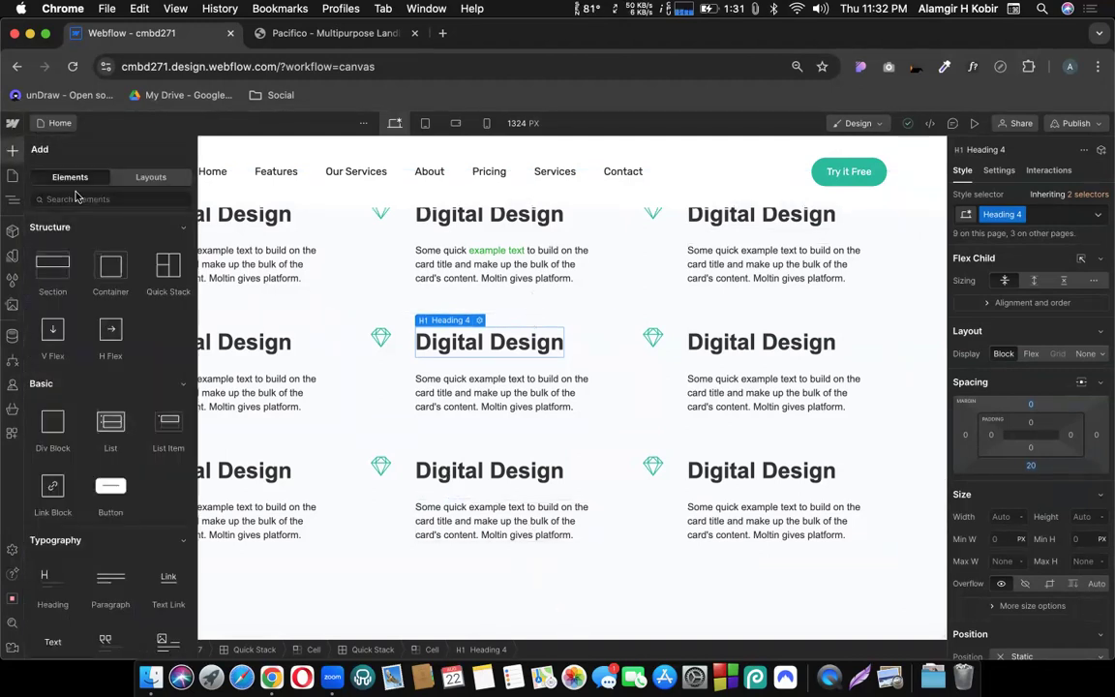
drag(71, 263, 393, 632)
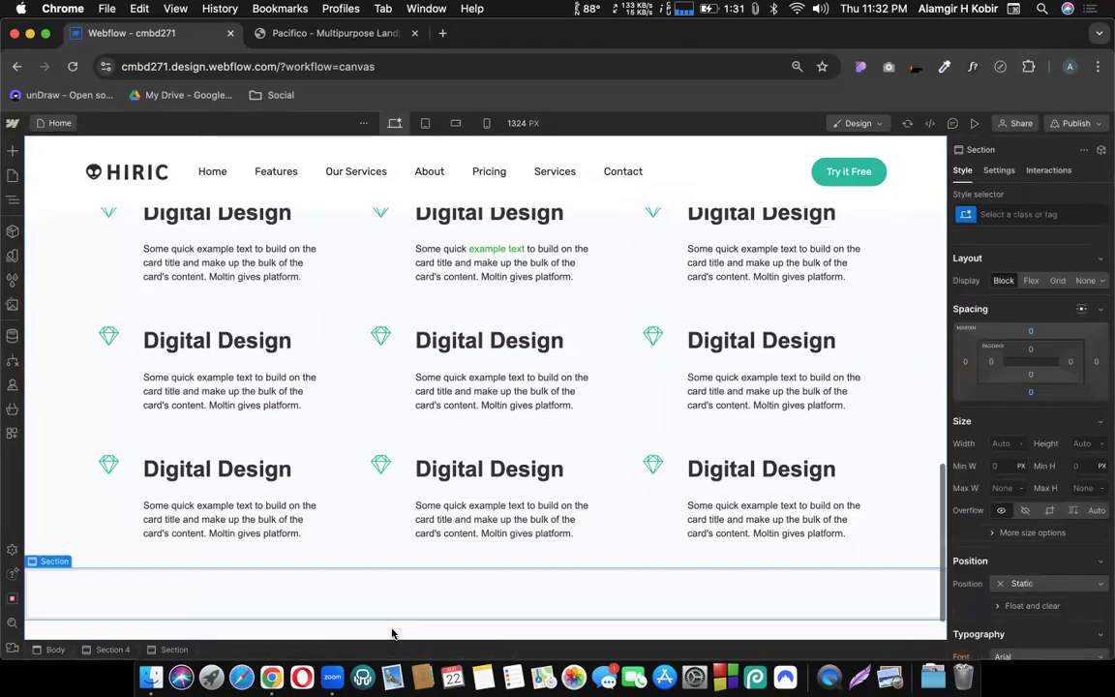
click(269, 604)
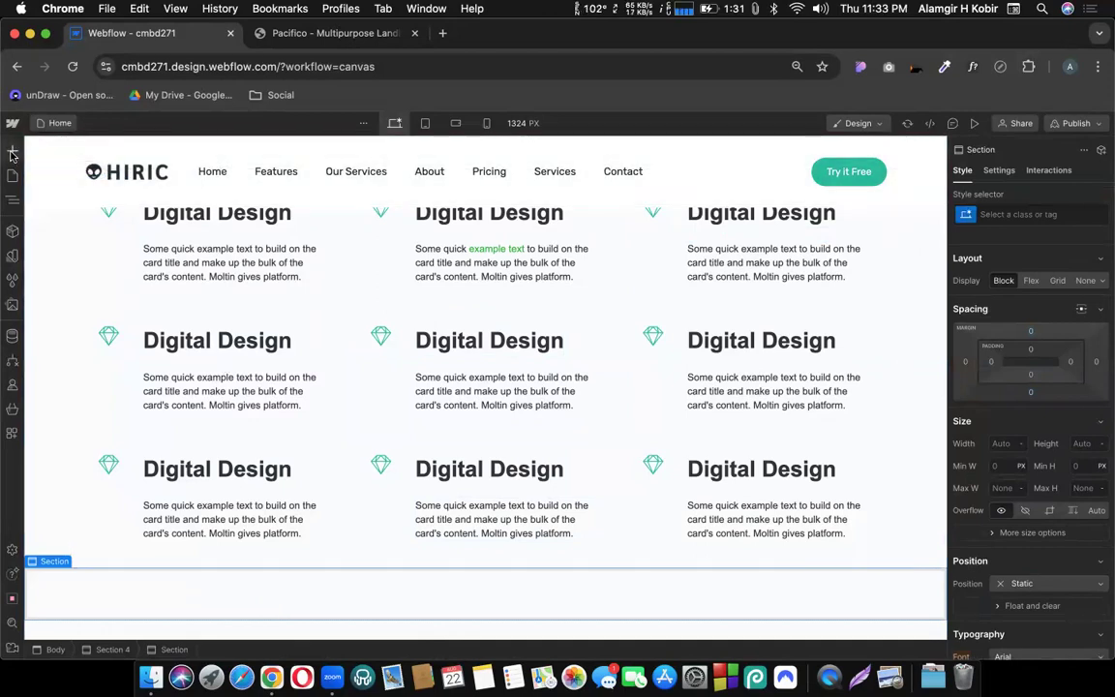
click(11, 151)
drag(112, 292, 435, 598)
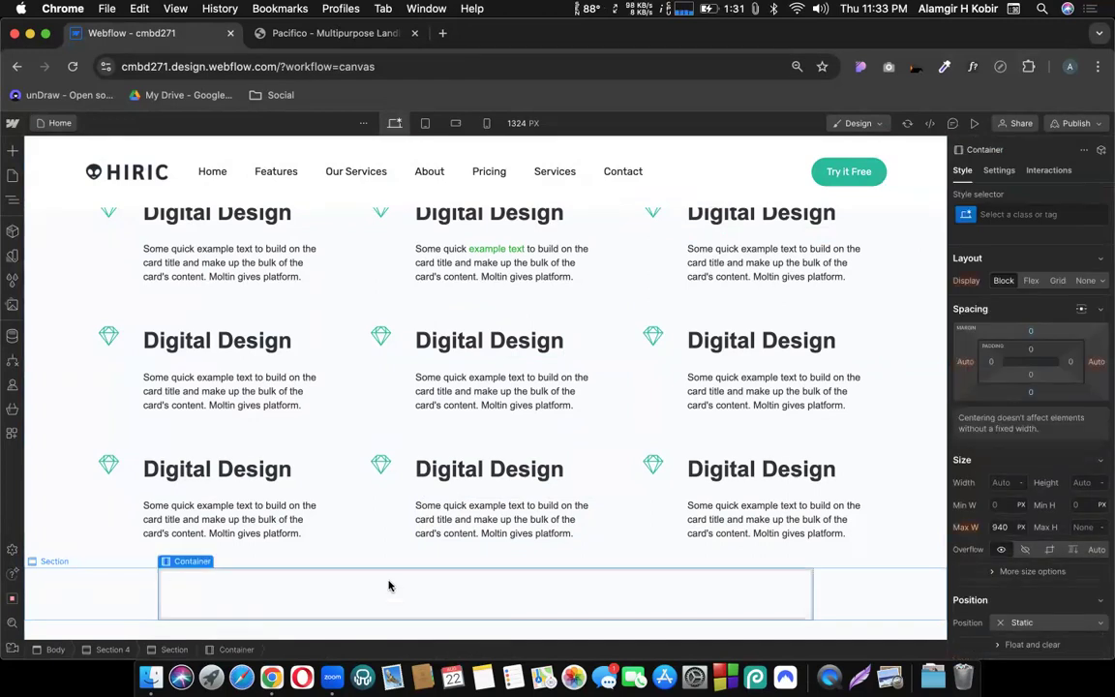
Step: Collapse the page's element tree in the Navigator and keep it pinned open beside the canvas at 80% browser zoom
click(97, 565)
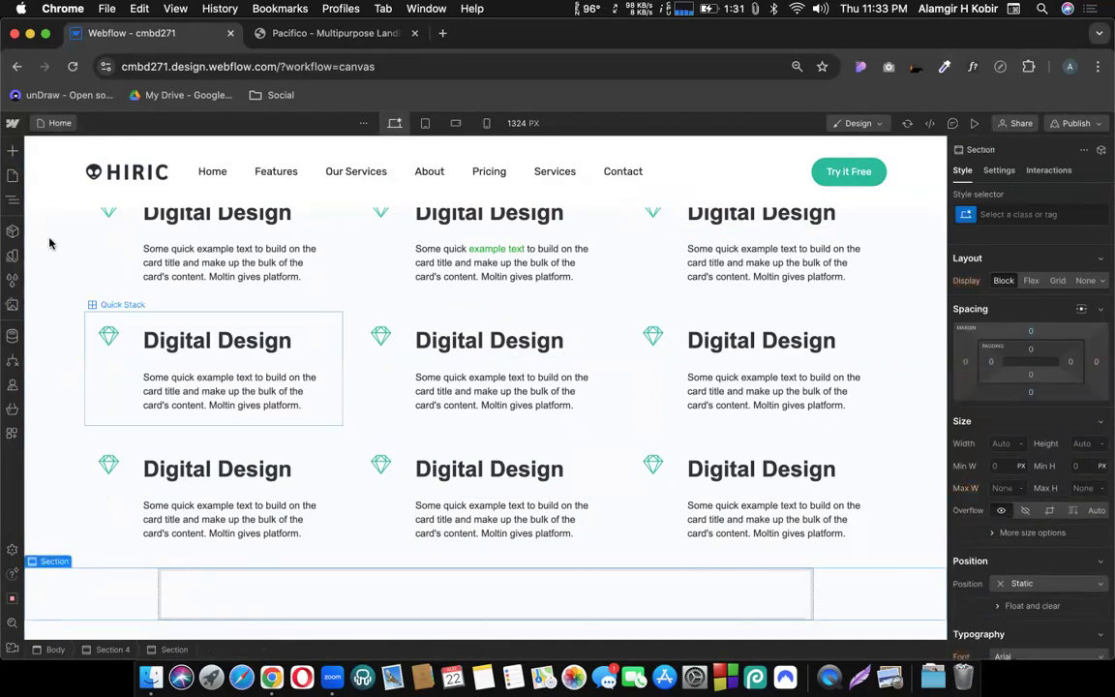
click(14, 202)
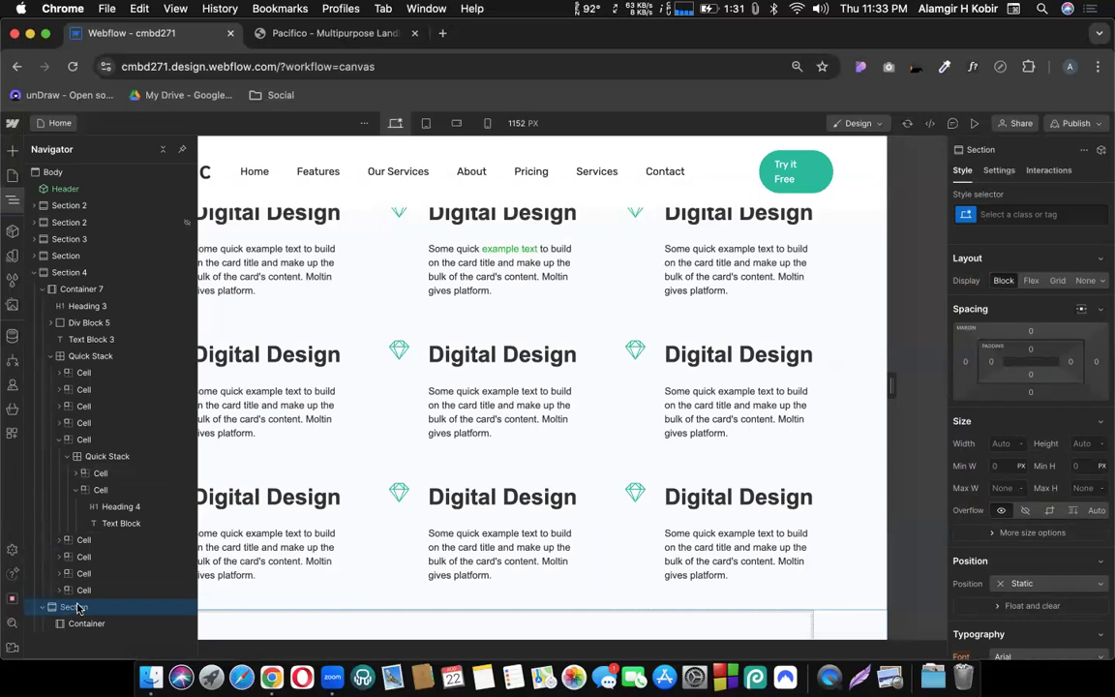
click(163, 151)
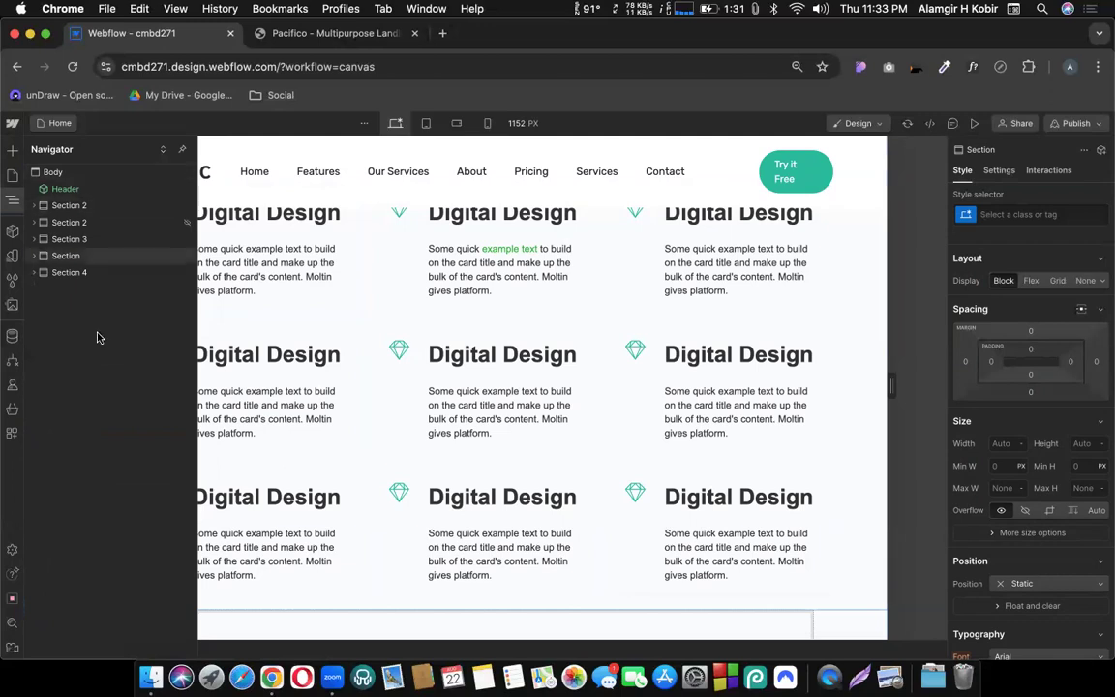
click(305, 620)
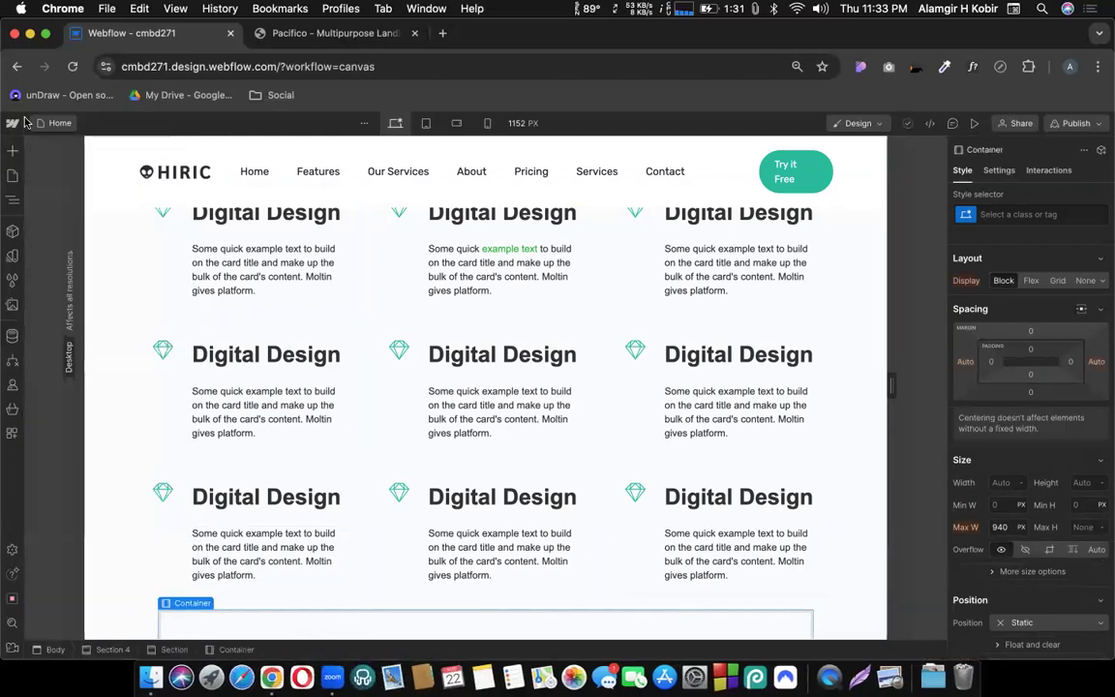
click(10, 198)
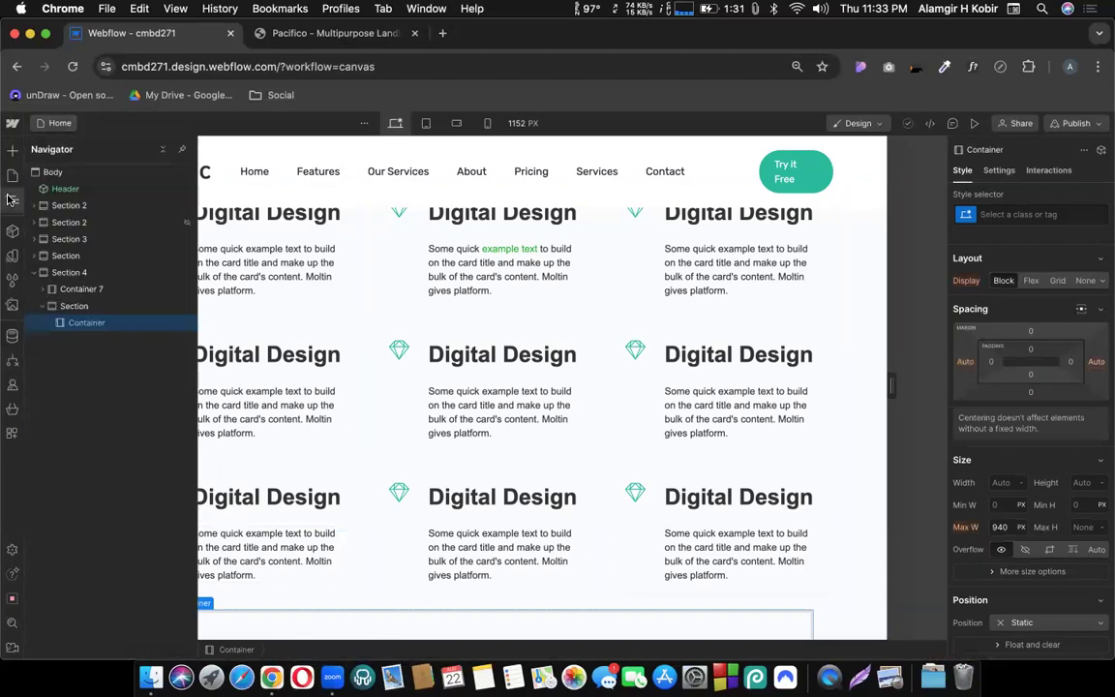
click(182, 149)
key(super+minus)
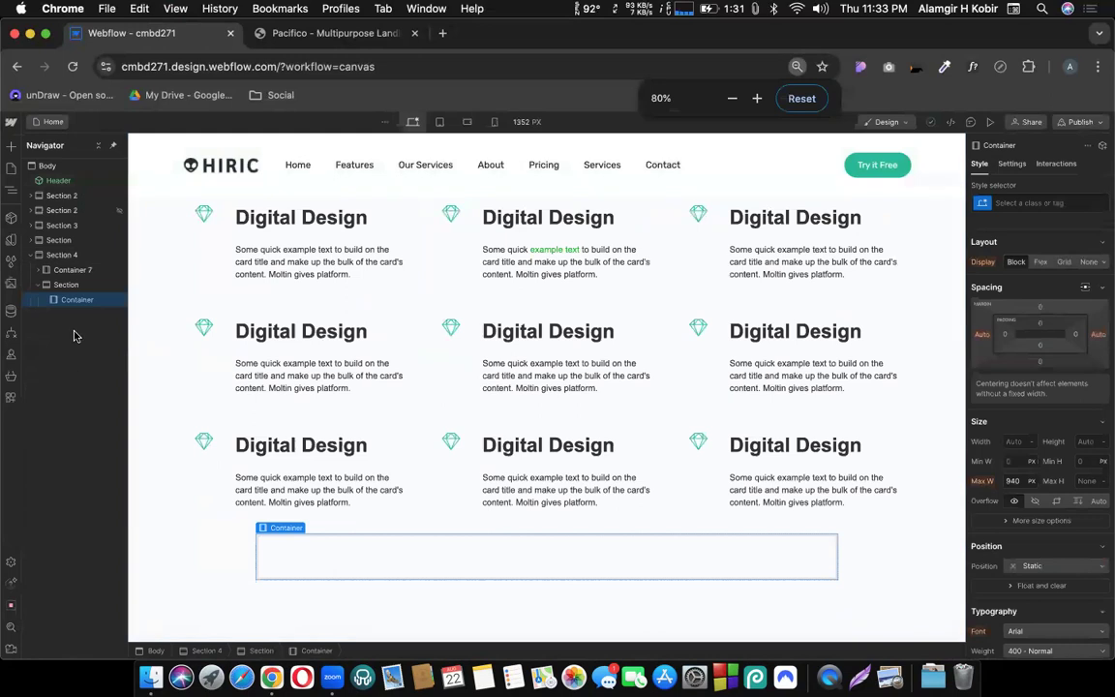
Step: Move the new Section out of Section 4 to the Body level, directly below Section 4
click(56, 284)
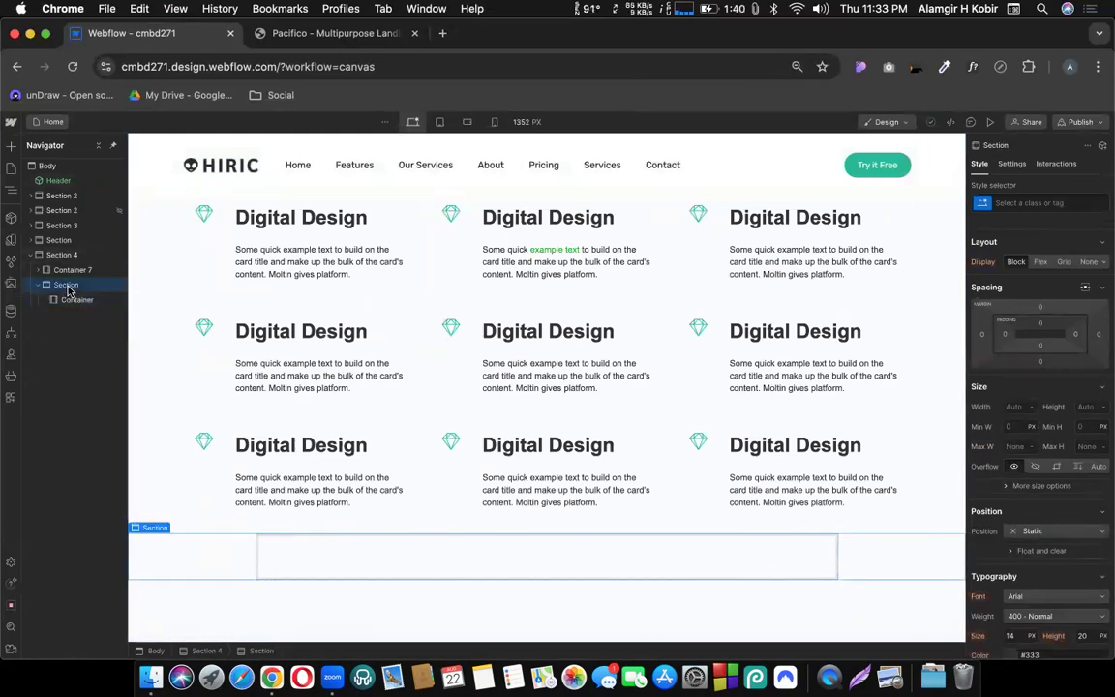
click(38, 285)
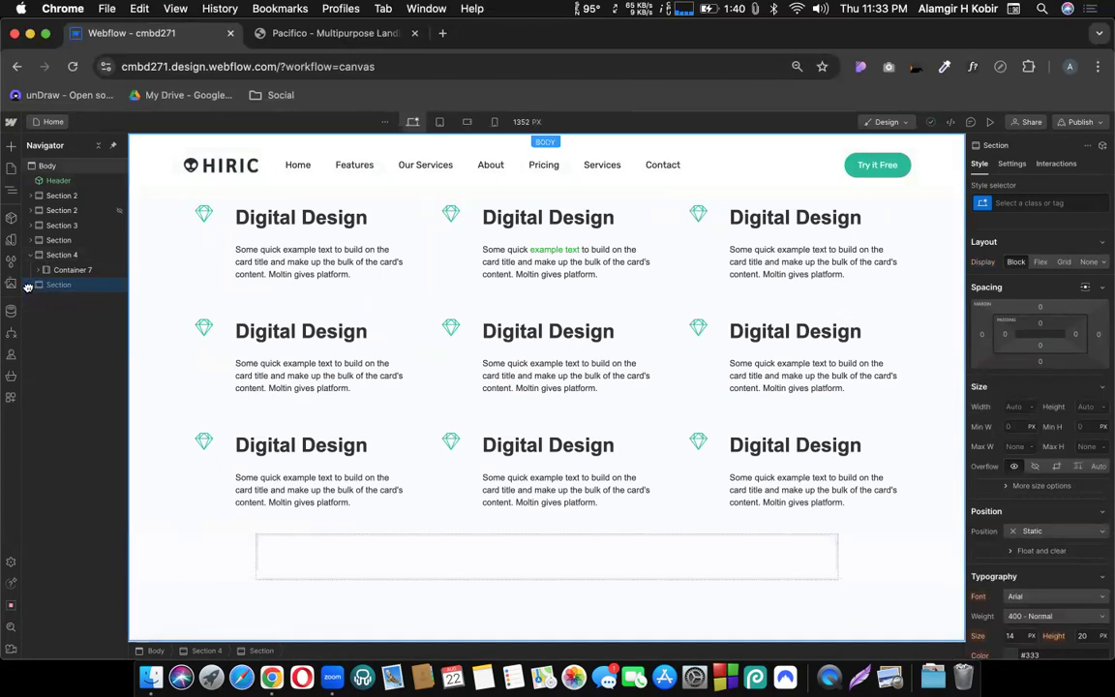
drag(28, 287, 29, 290)
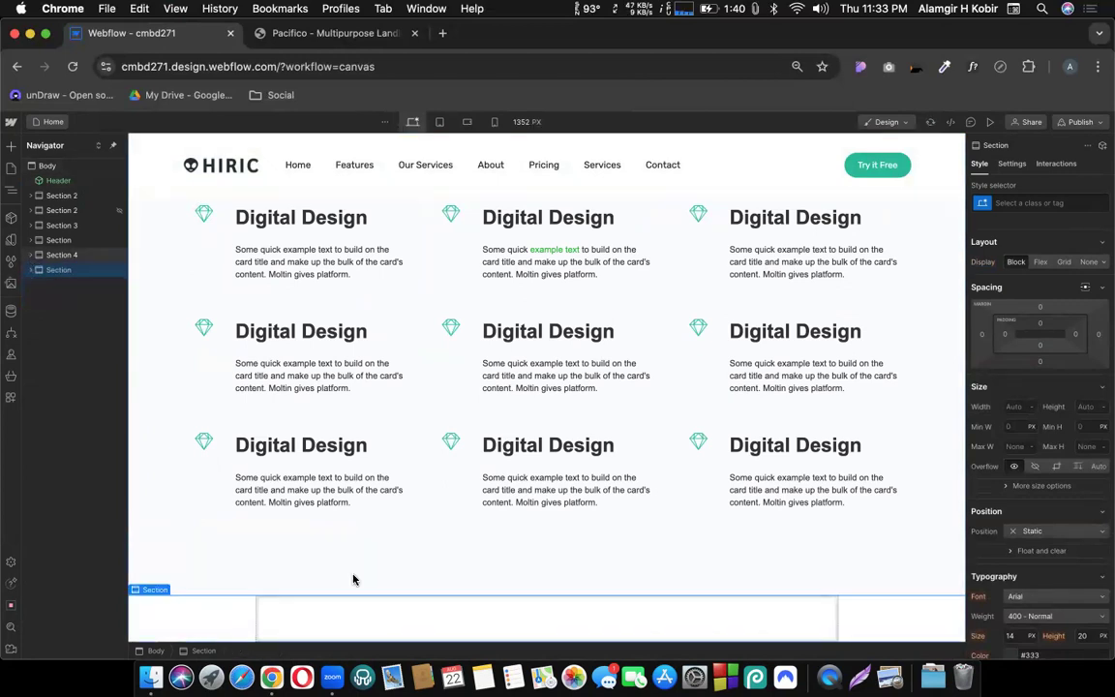
Step: Give the Container in the new section below the service cards a new class named "main container"
click(373, 623)
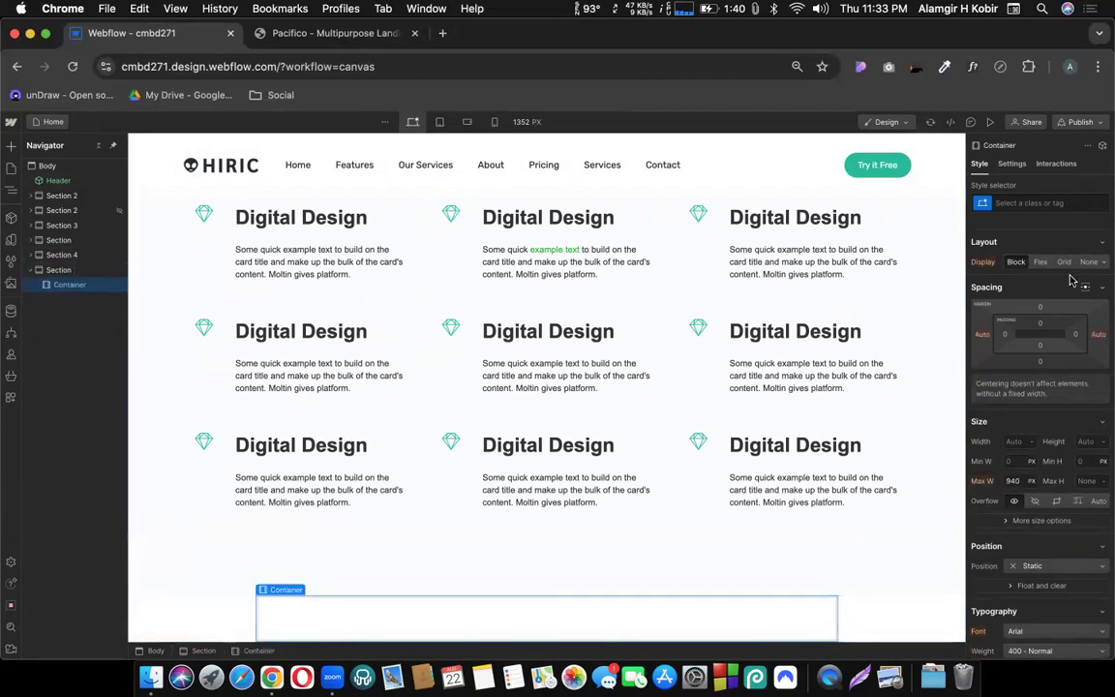
scroll(728, 422, up, 15)
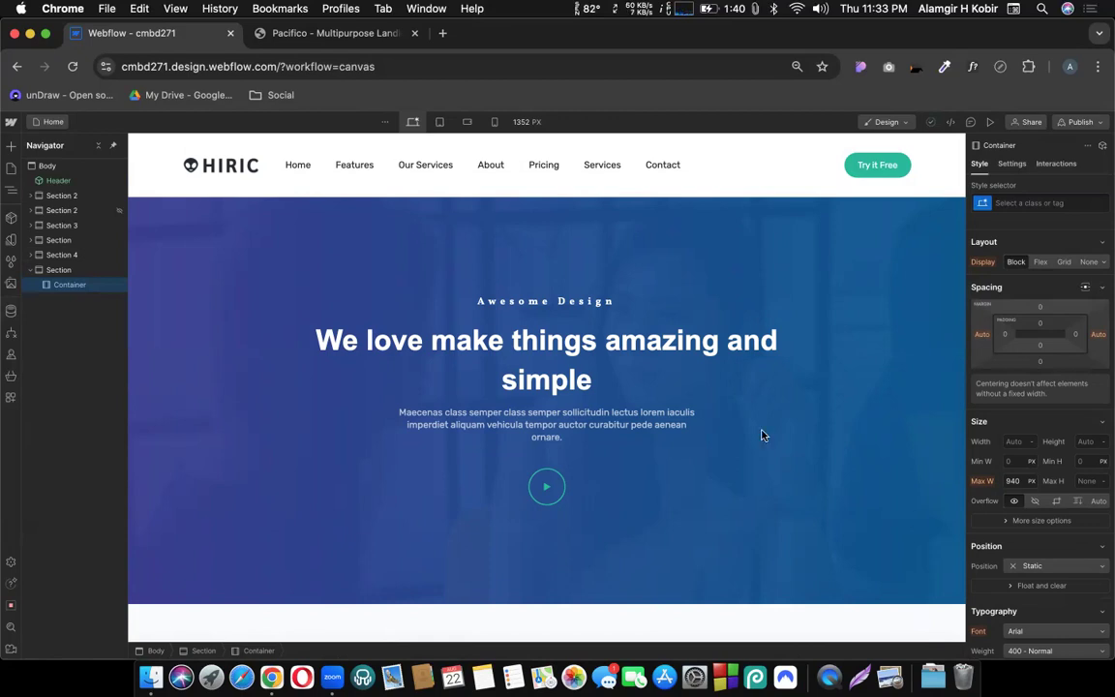
click(1023, 203)
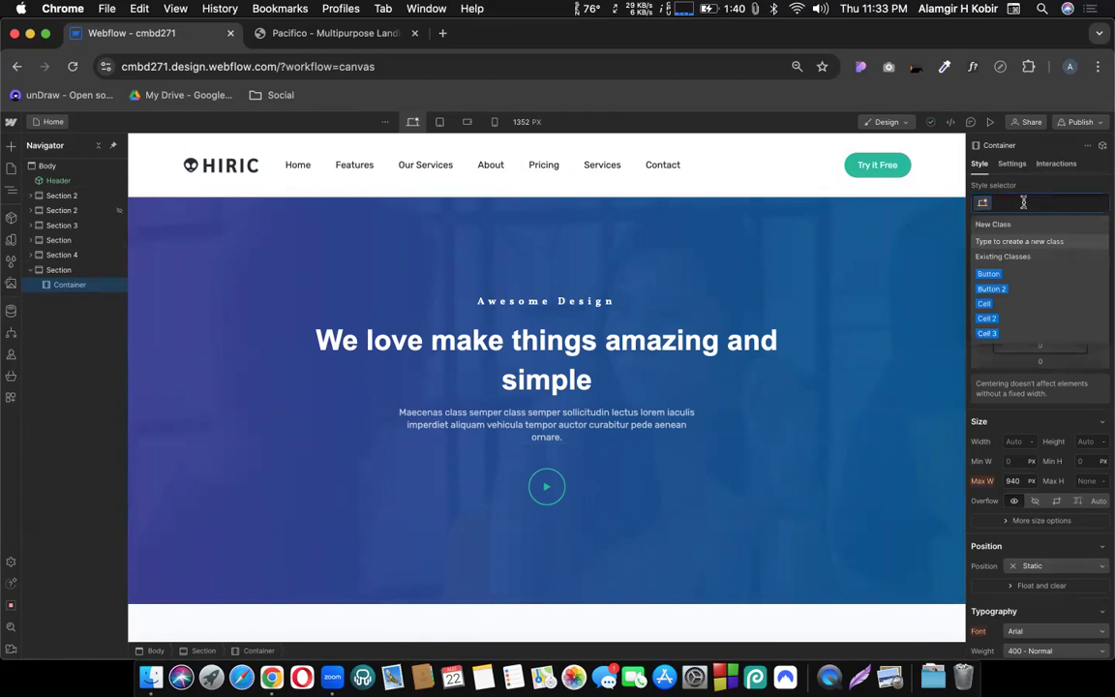
text(con)
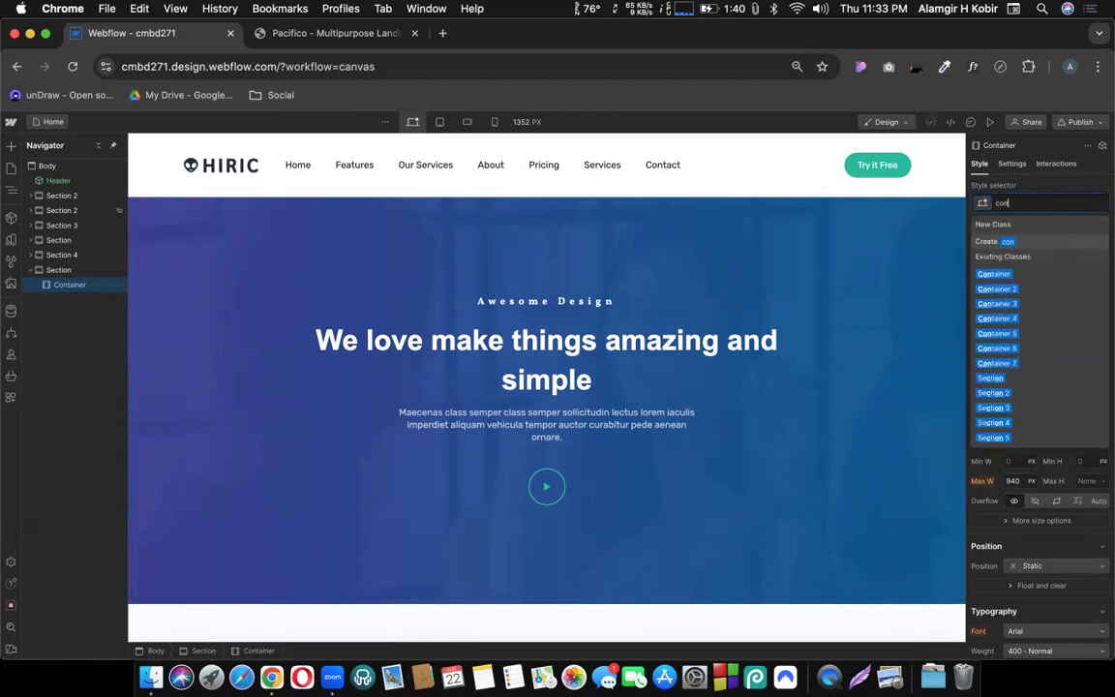
double_click(1001, 203)
text(main)
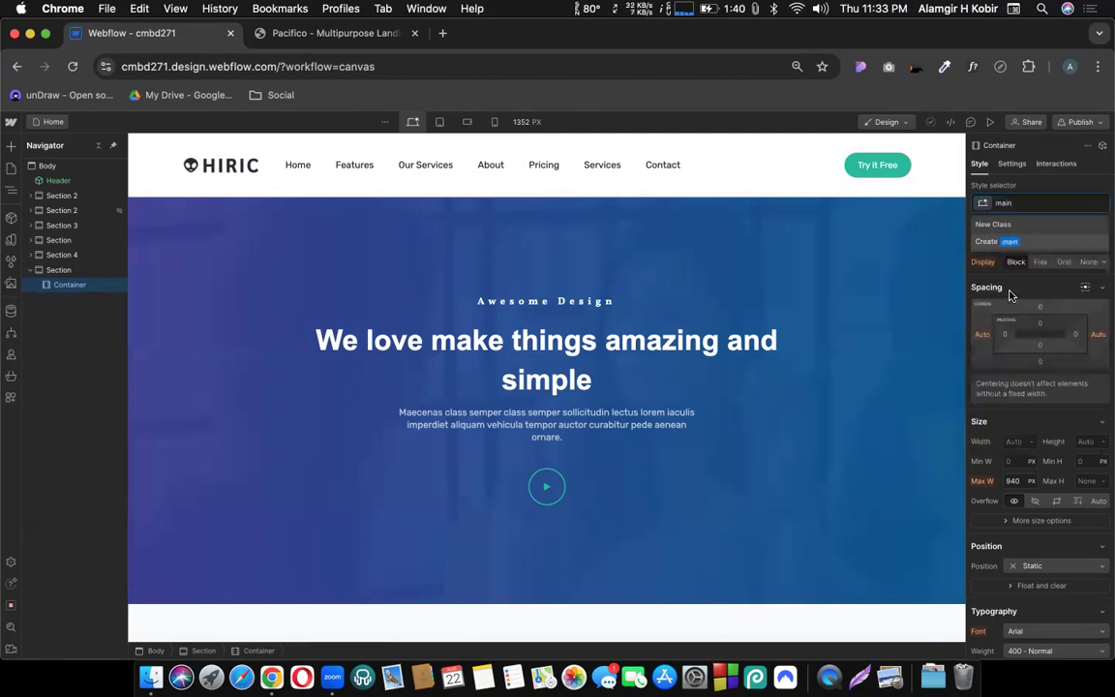
text( conta)
key(Return)
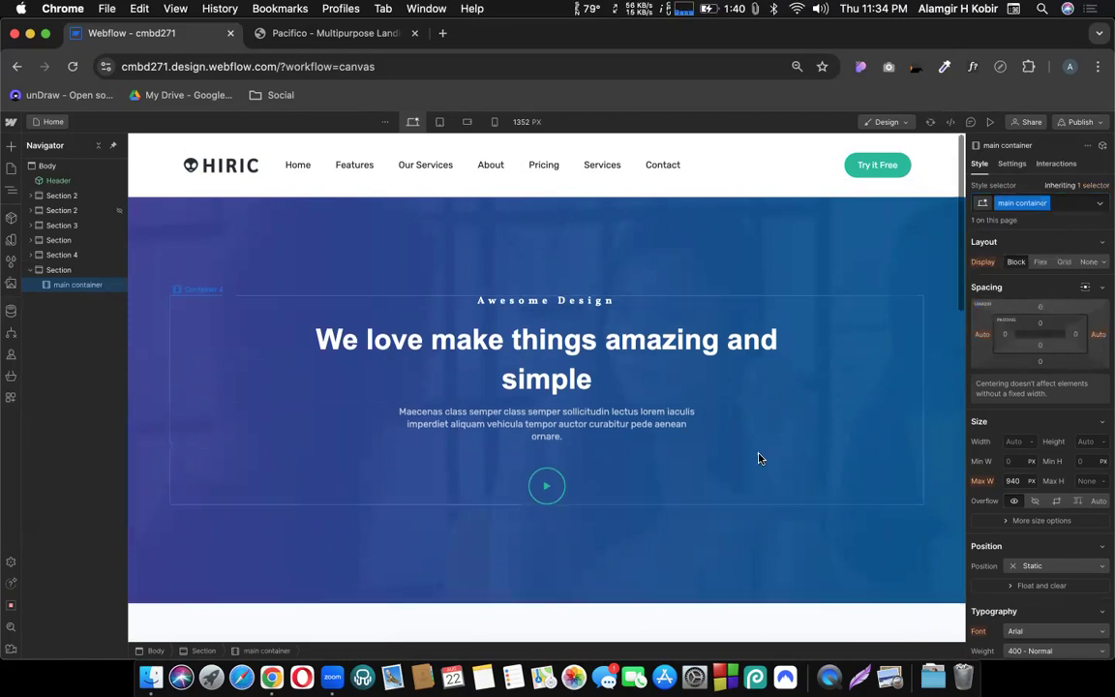
Step: Set the maximum width of the main container class to 90 VW
scroll(758, 455, down, 6)
scroll(647, 391, down, 5)
scroll(646, 391, up, 8)
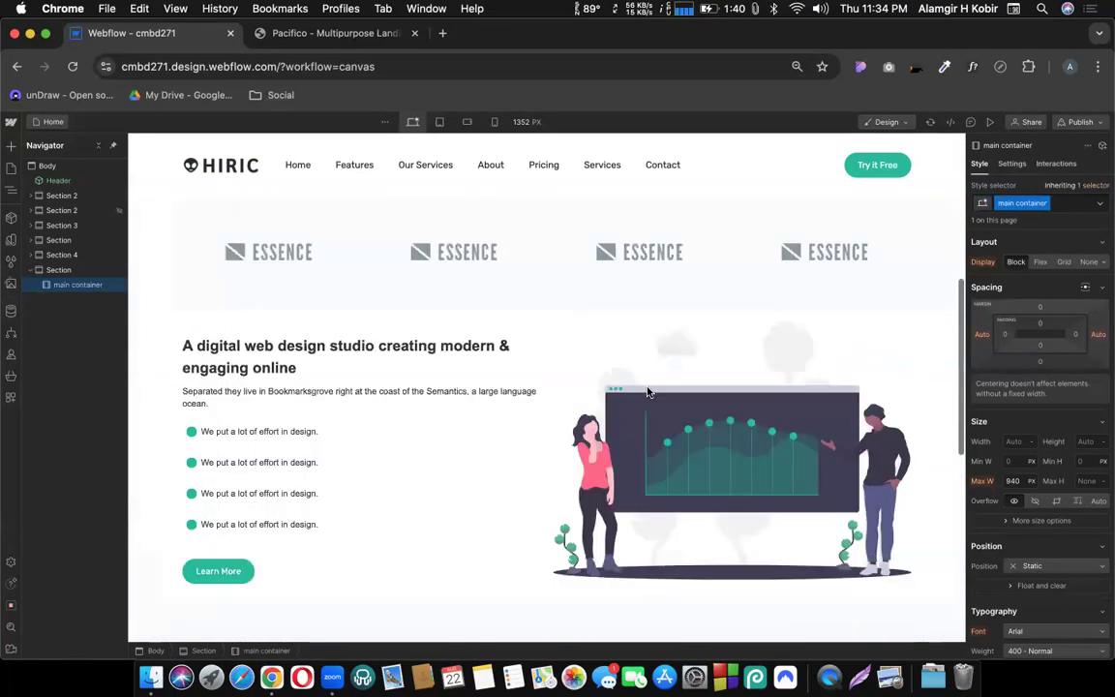
scroll(646, 391, down, 10)
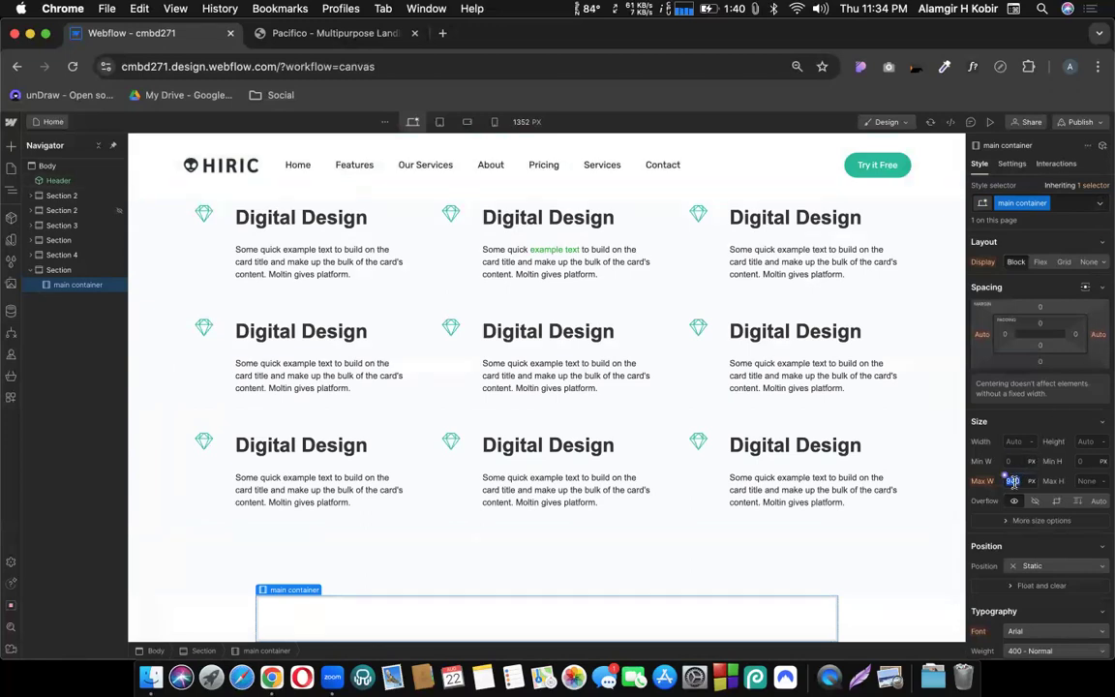
text(90v)
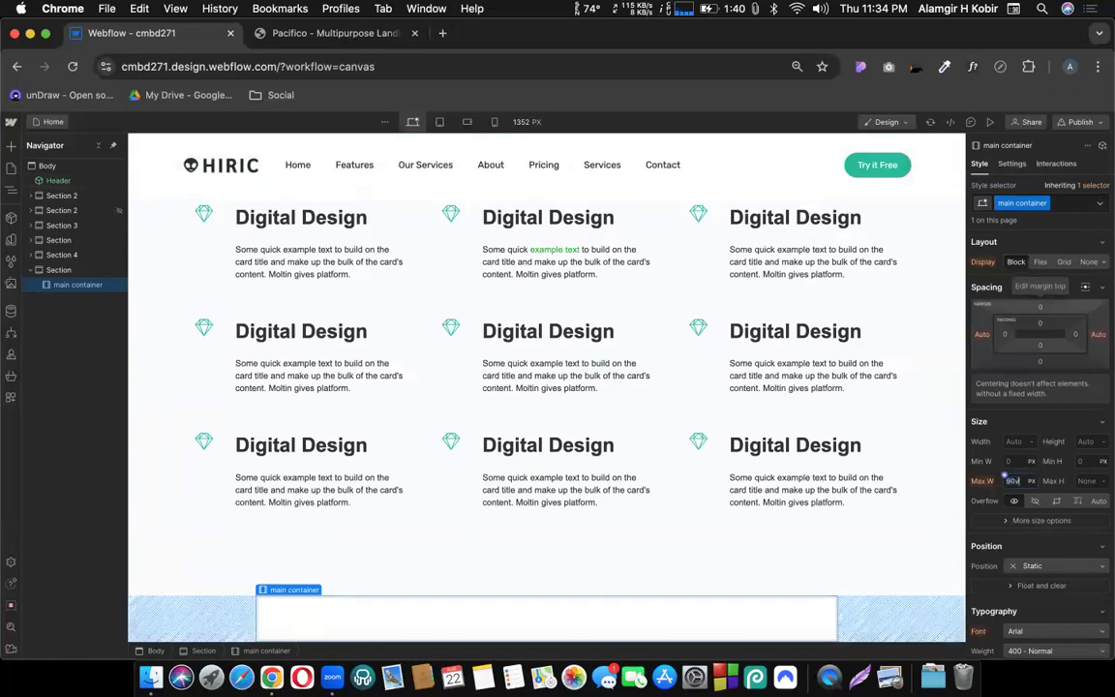
key(Return)
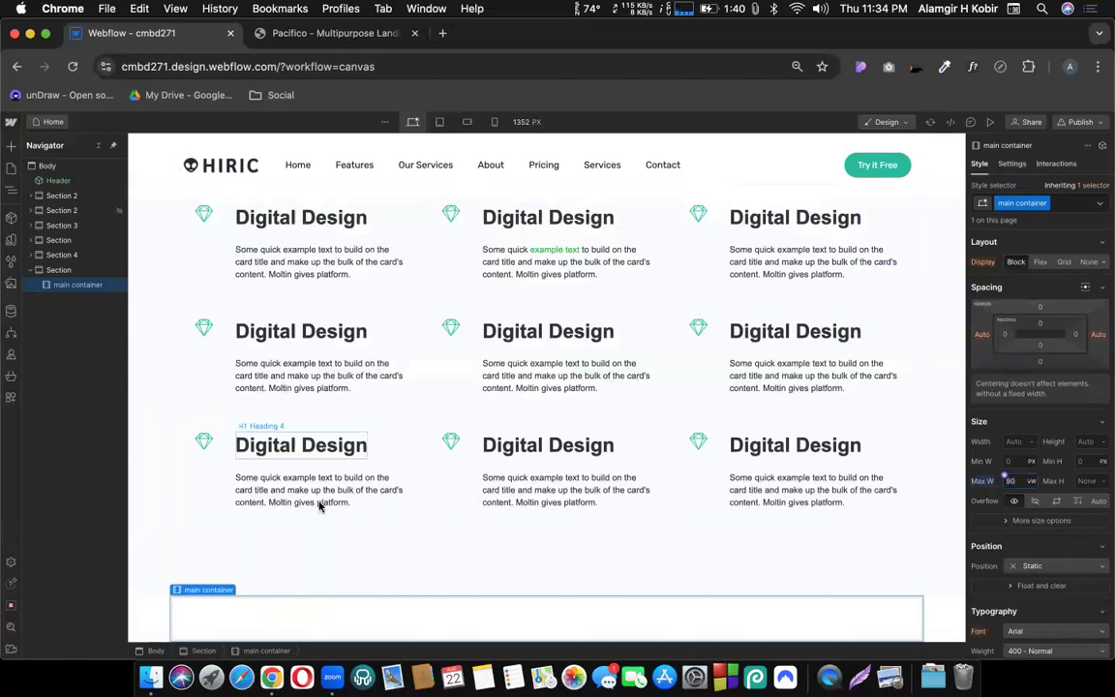
Step: Replace the Container 4 class on the hero section's container with the main container class
scroll(319, 503, up, 1)
scroll(319, 505, up, 10)
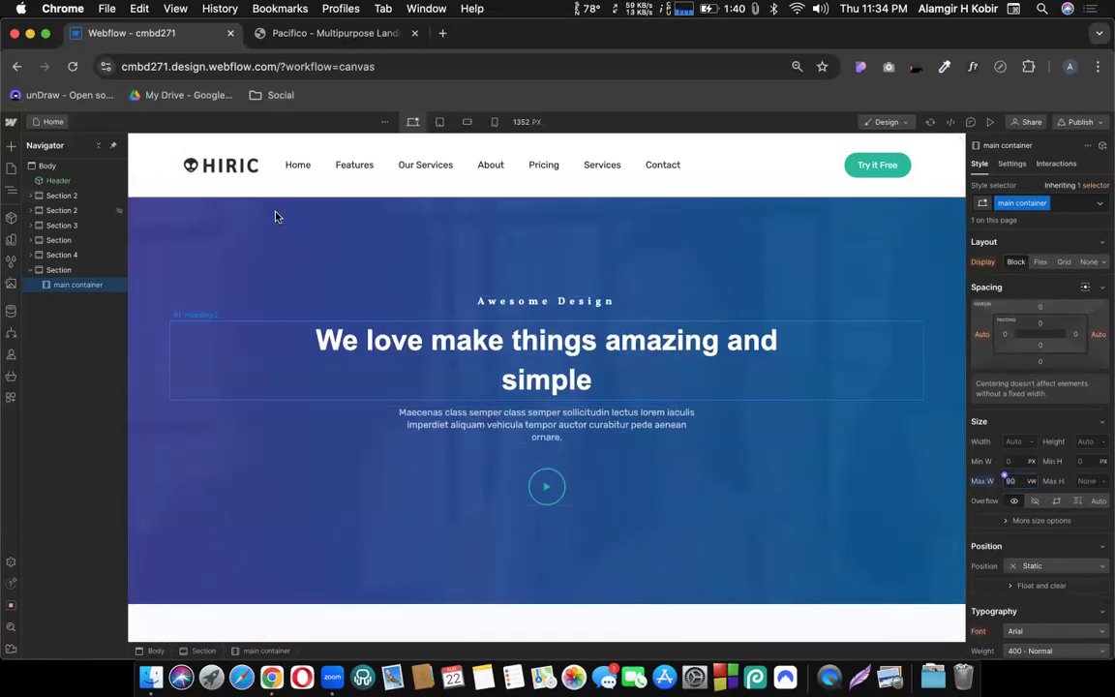
click(32, 196)
click(58, 211)
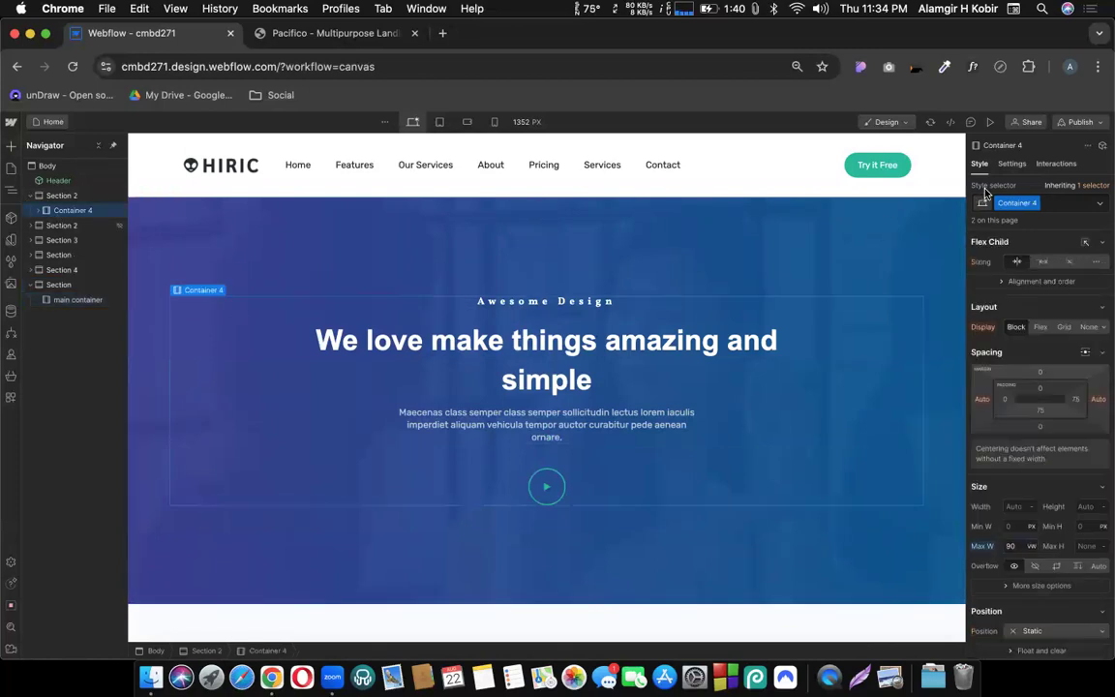
click(1046, 202)
key(BackSpace)
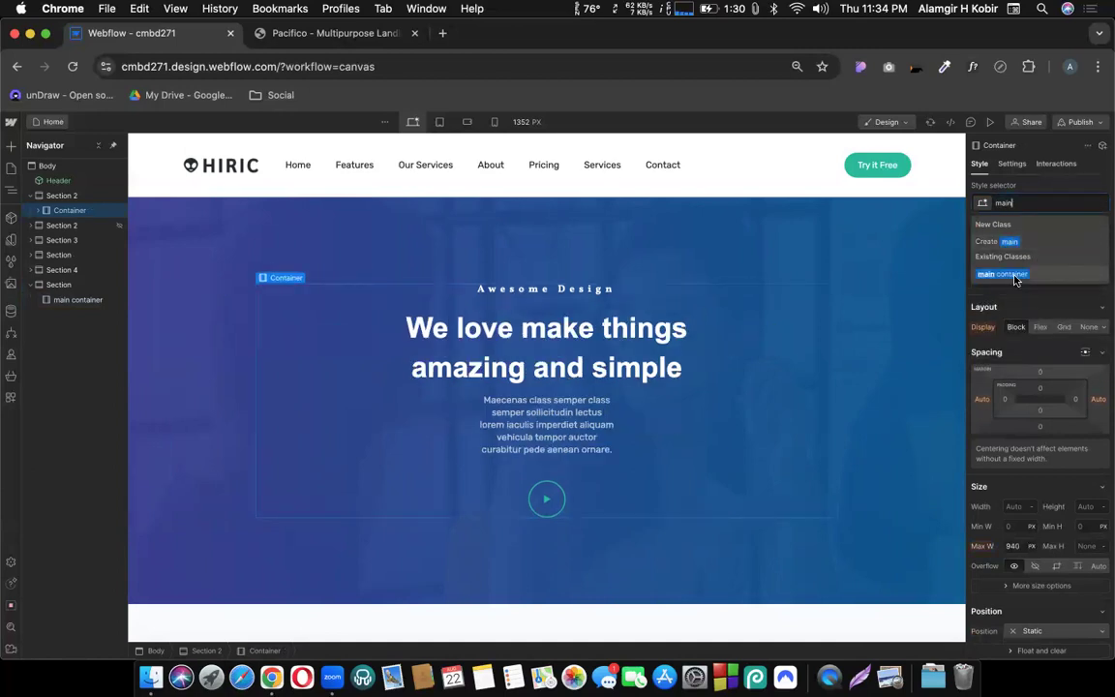
text(m)
click(1014, 279)
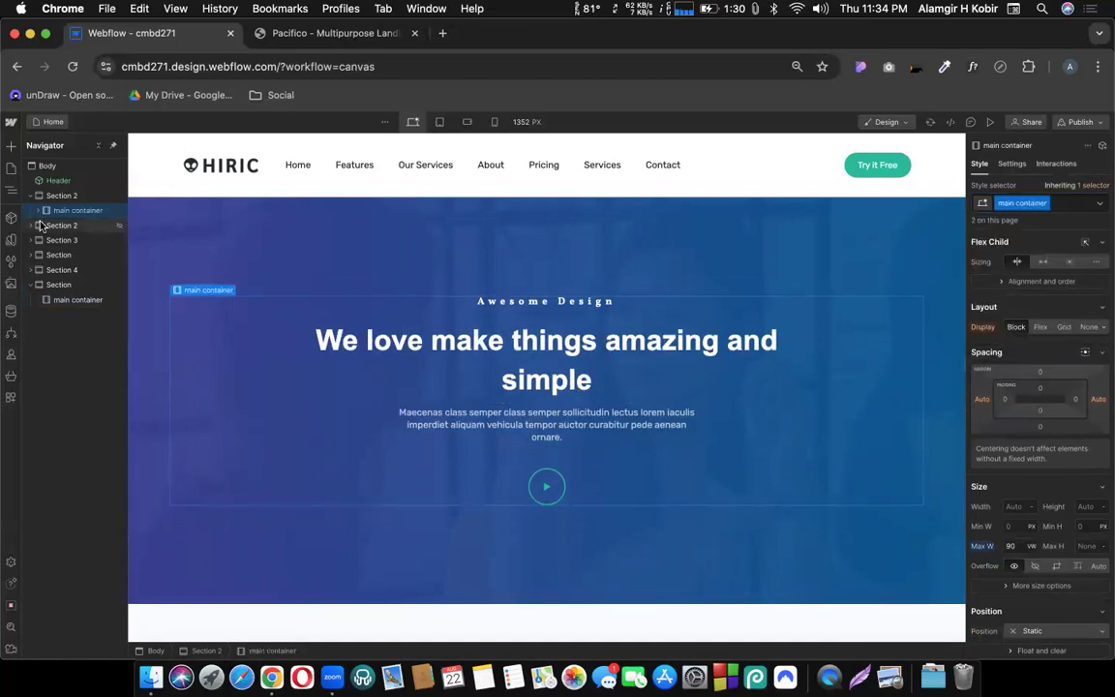
Step: Replace the Container 5 class on the logo strip's container in Section 3 with the main container class
click(31, 240)
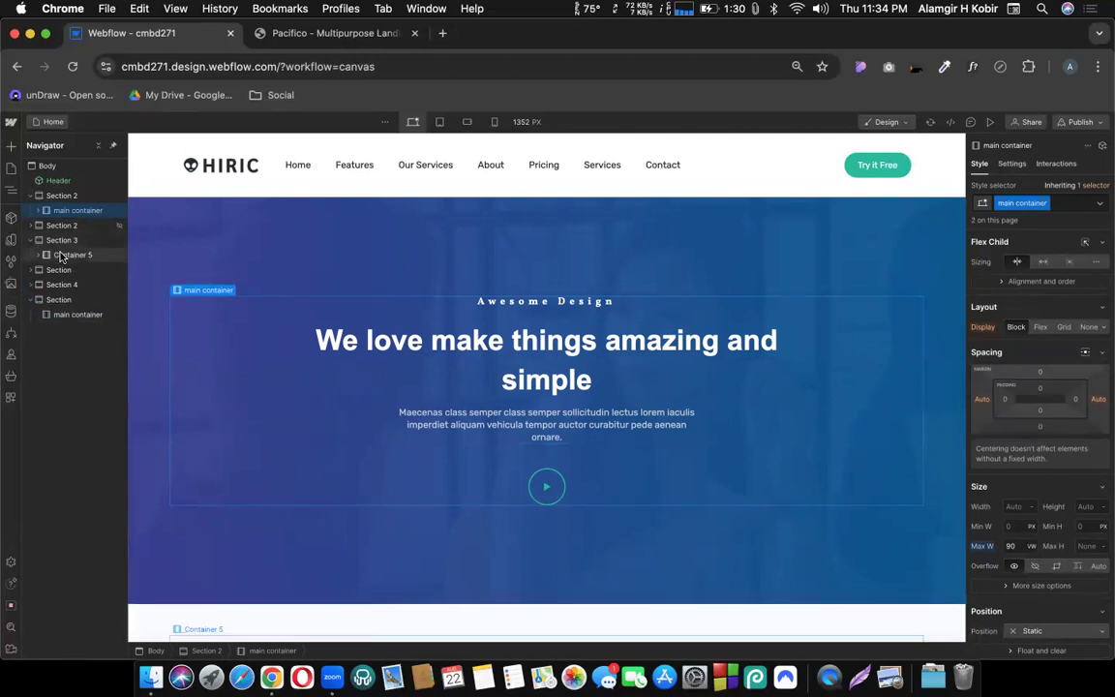
click(1064, 202)
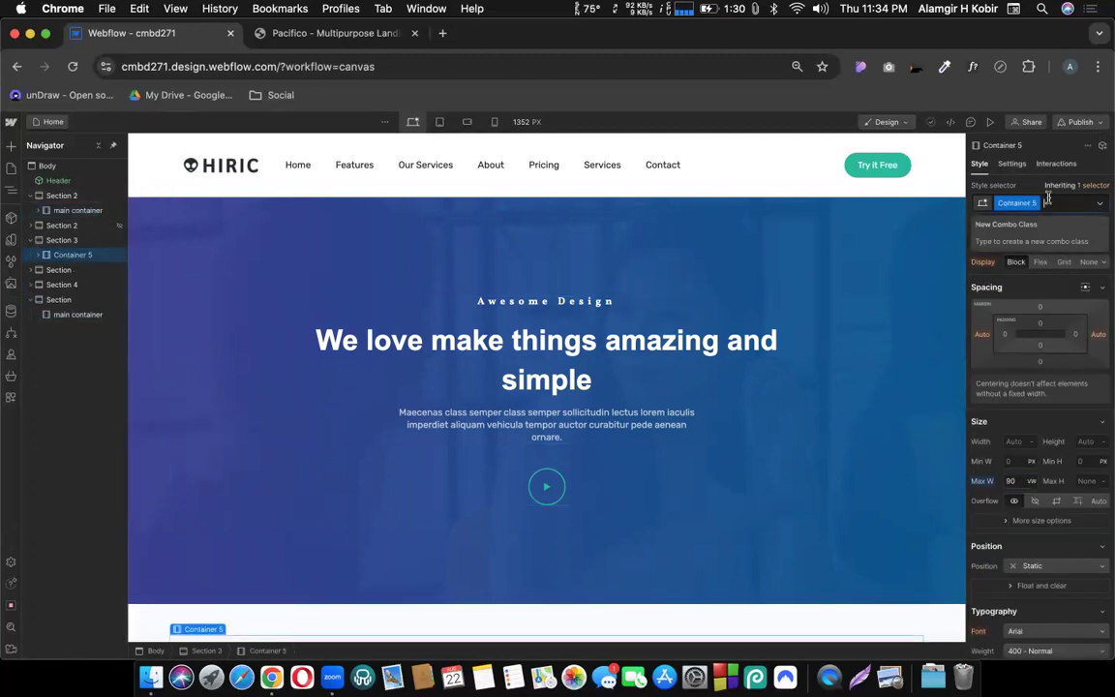
key(BackSpace)
text(main)
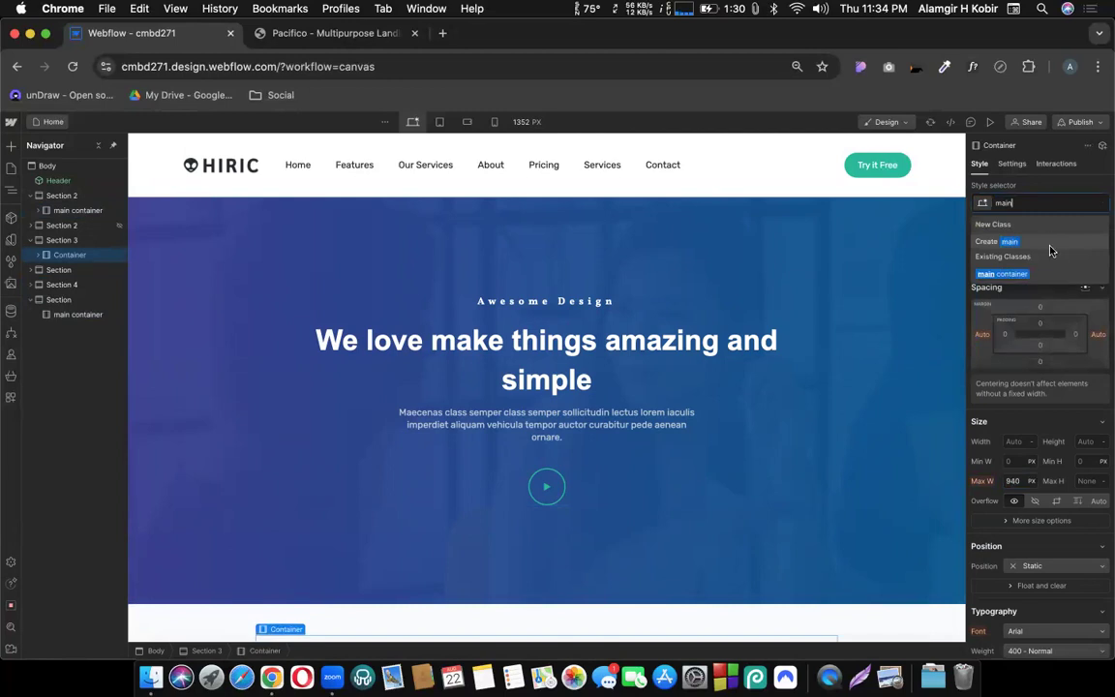
click(1002, 274)
scroll(716, 404, down, 3)
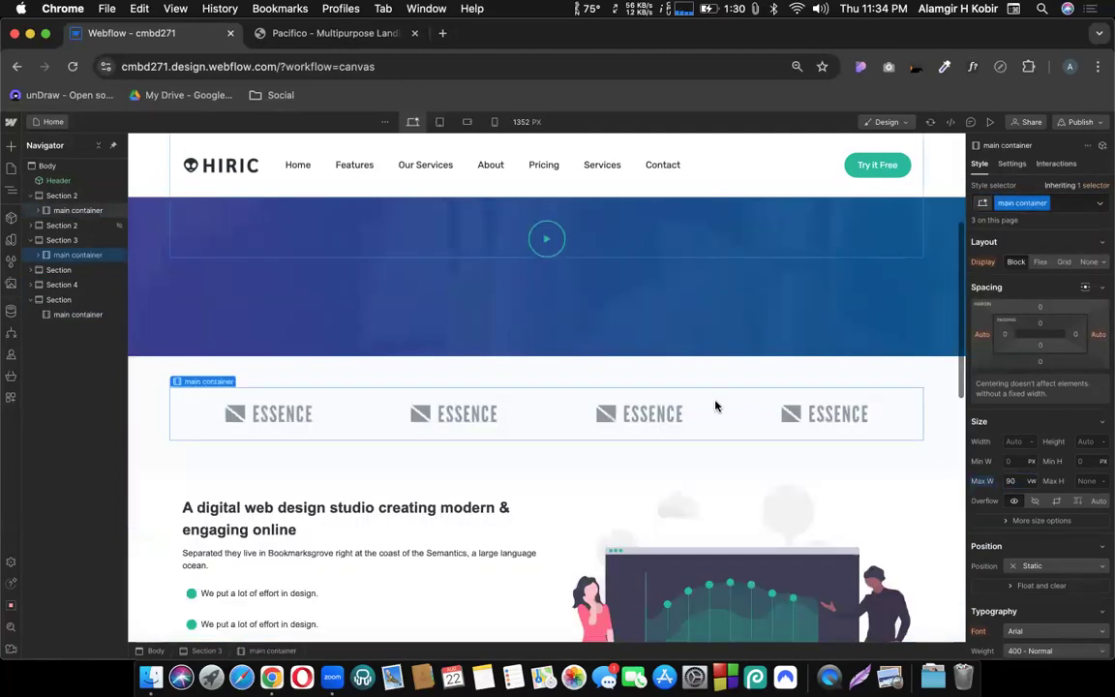
Step: Replace the Container 6 class on the container of the digital web design studio section with main container
scroll(716, 405, down, 2)
click(31, 270)
click(60, 283)
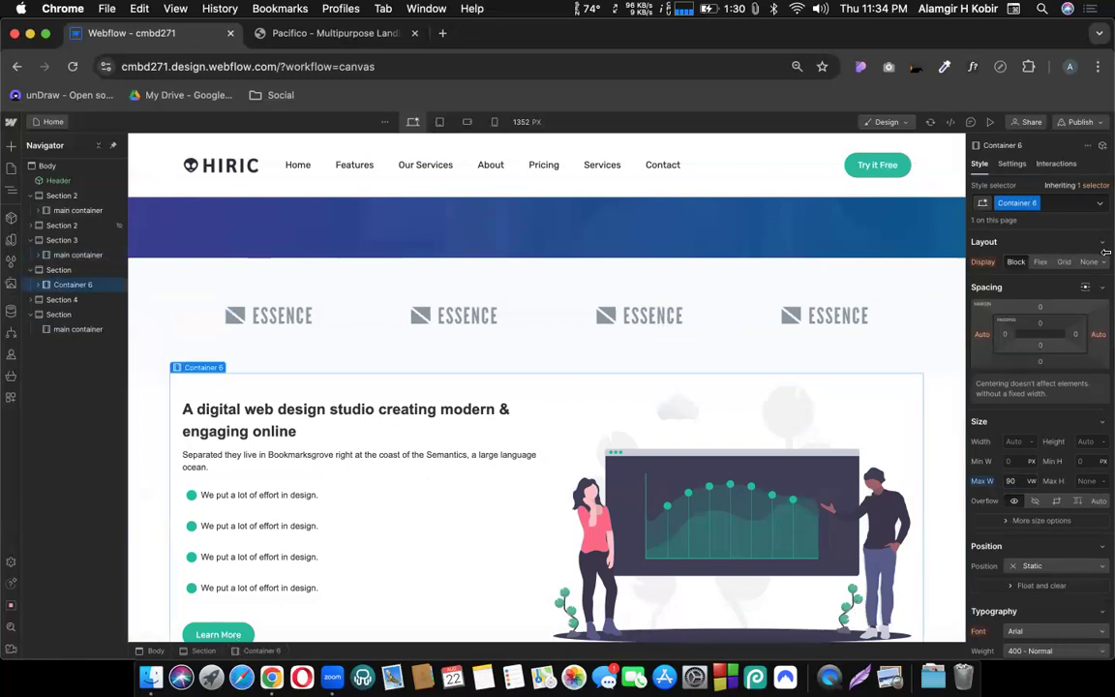
click(1053, 203)
key(BackSpace)
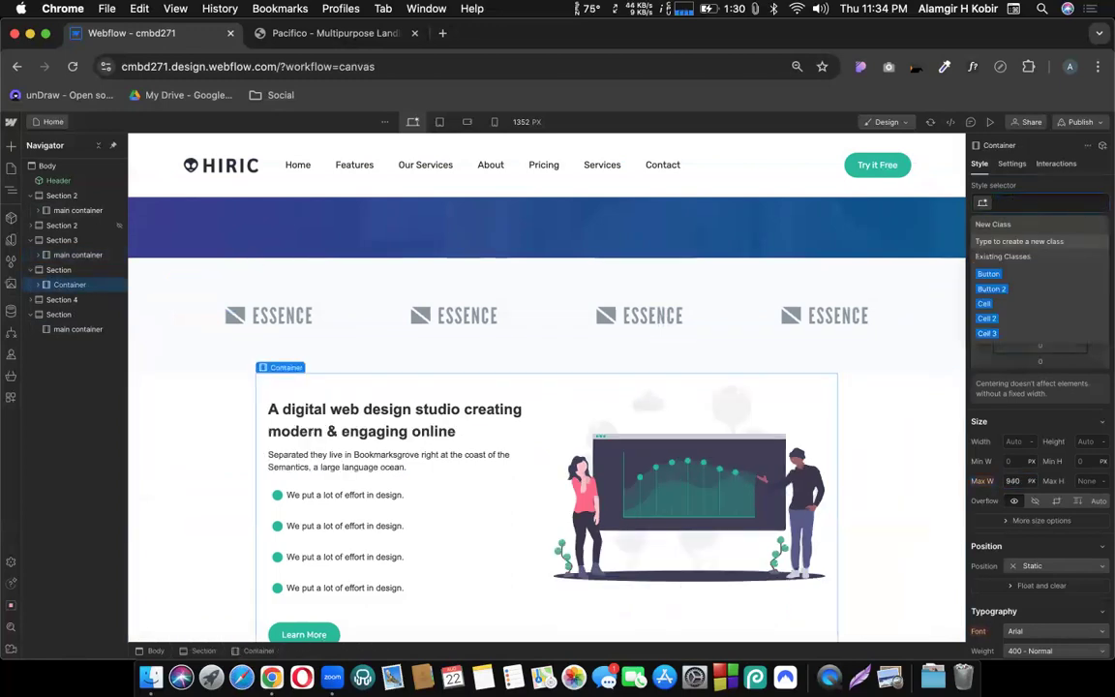
text(con)
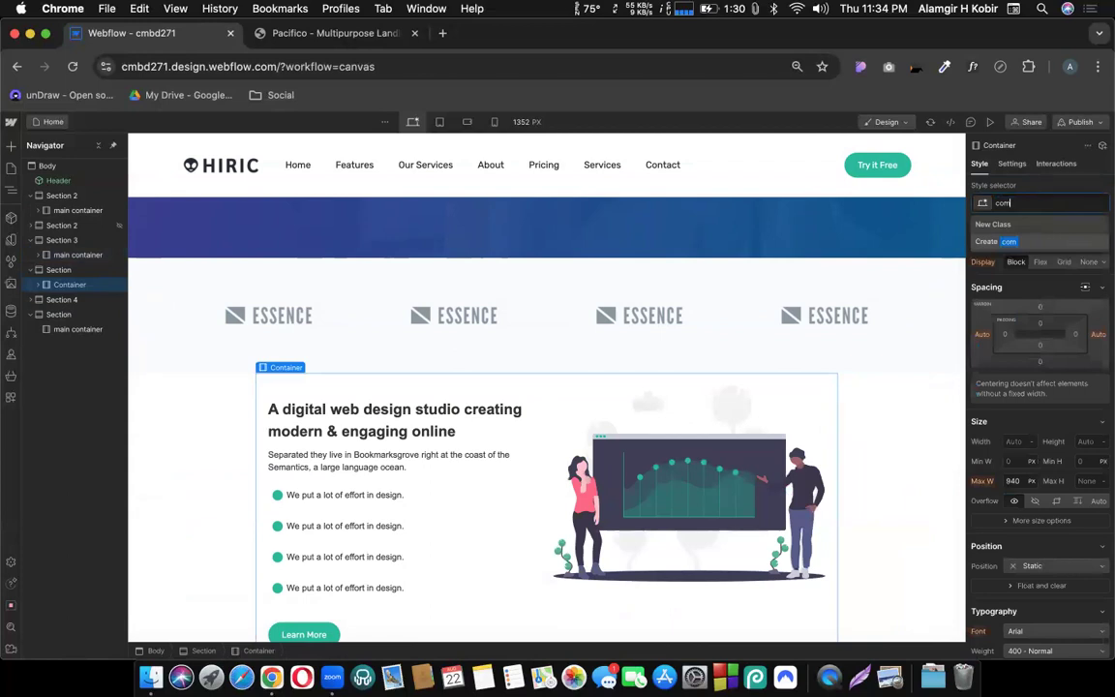
key(BackSpace)
key(BackSpace)
key(BackSpace)
text(main)
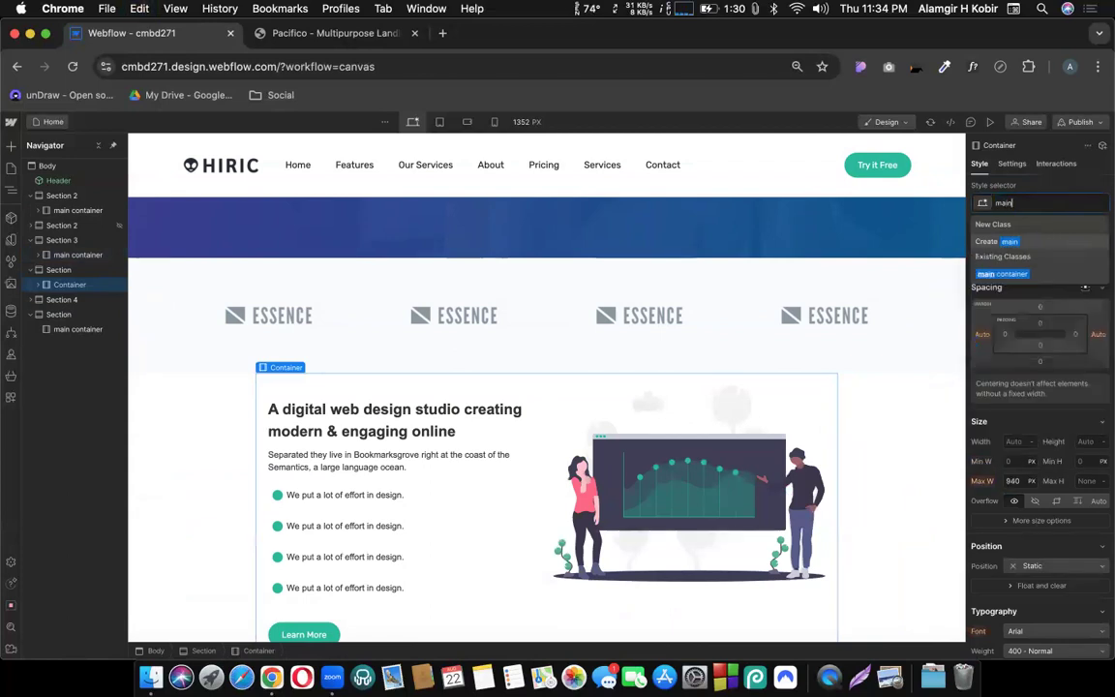
click(1060, 274)
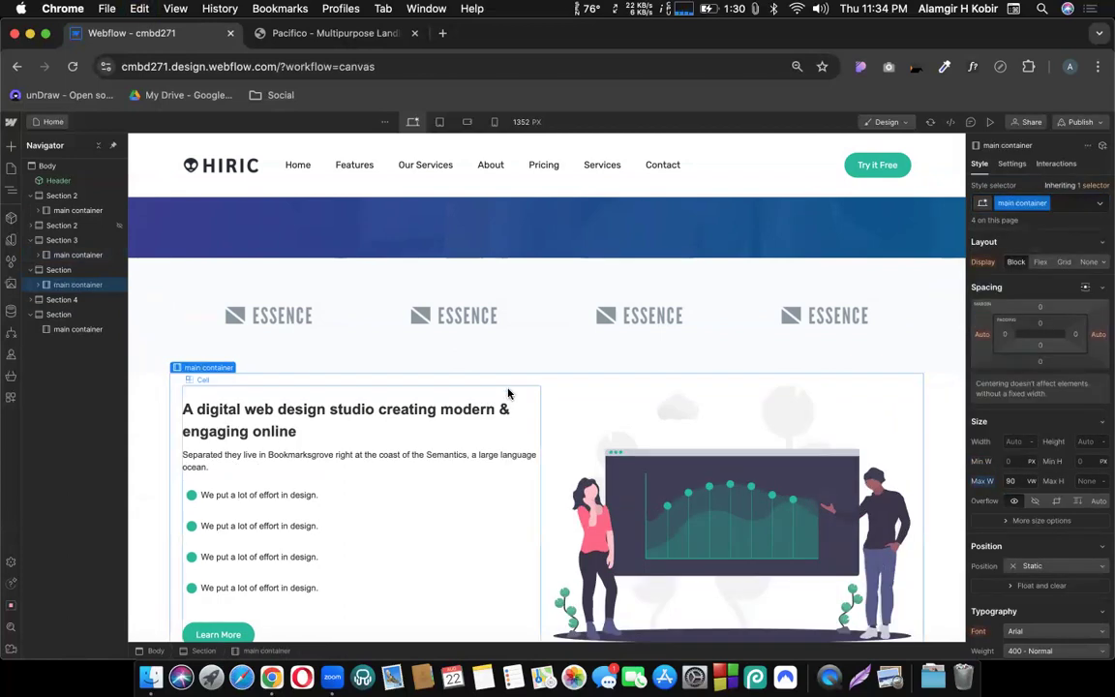
Step: Replace the Container 7 class on the Our Services container with main container, and select the empty container in the section below it
scroll(510, 391, down, 5)
scroll(510, 391, down, 2)
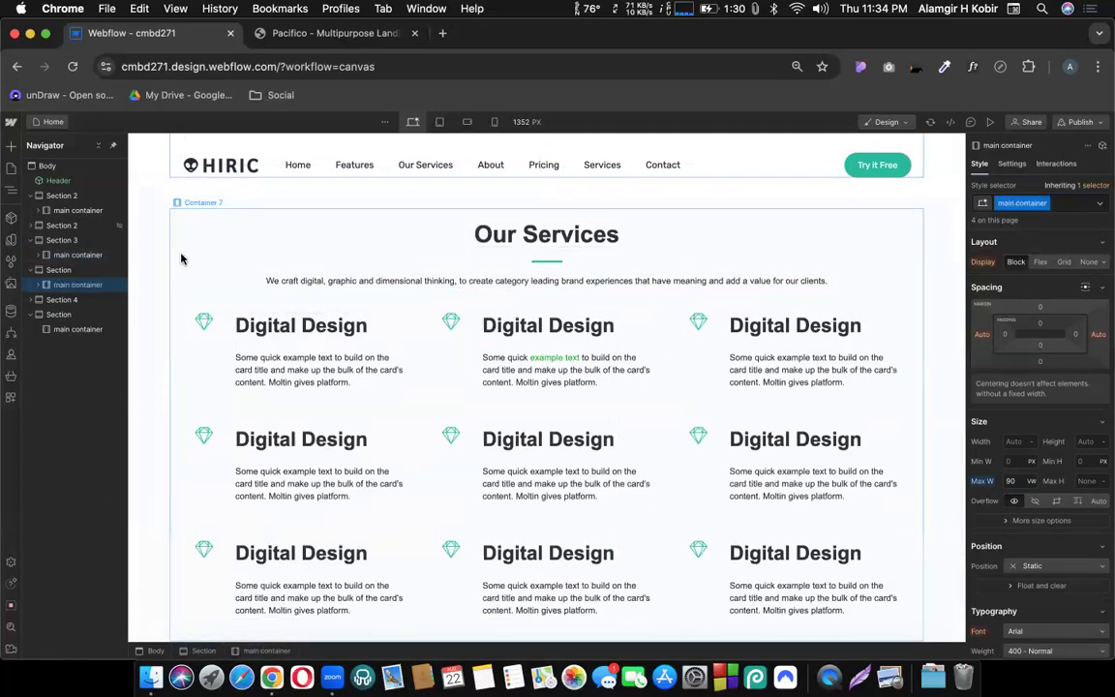
click(181, 257)
click(1053, 205)
key(BackSpace)
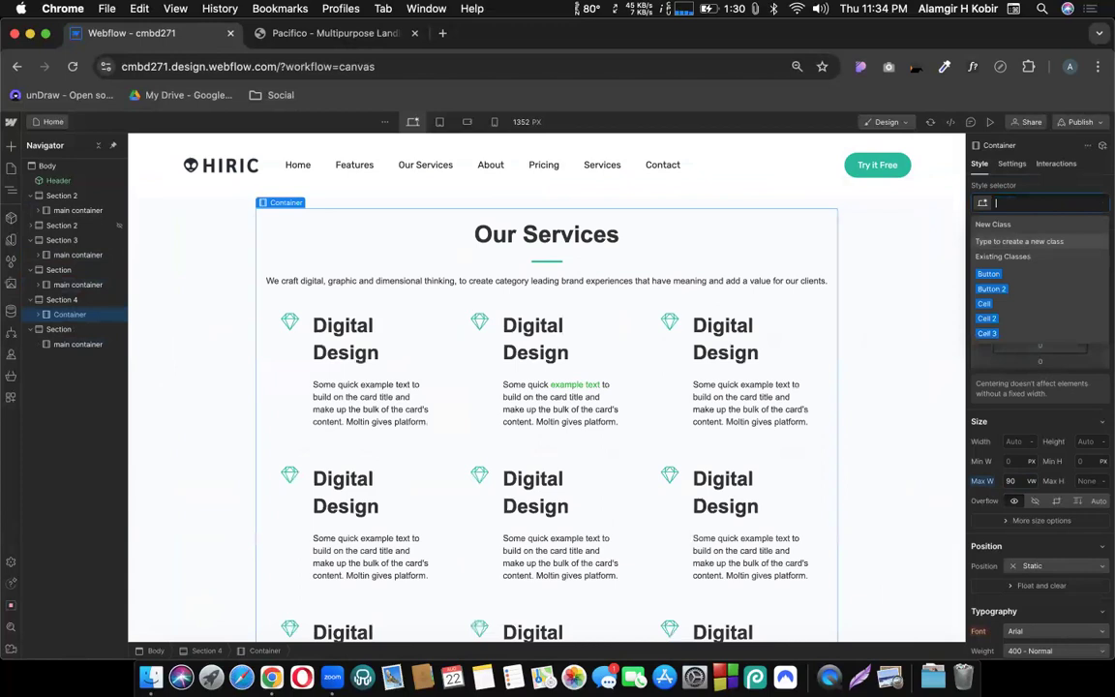
text(main)
click(1026, 274)
scroll(460, 426, down, 3)
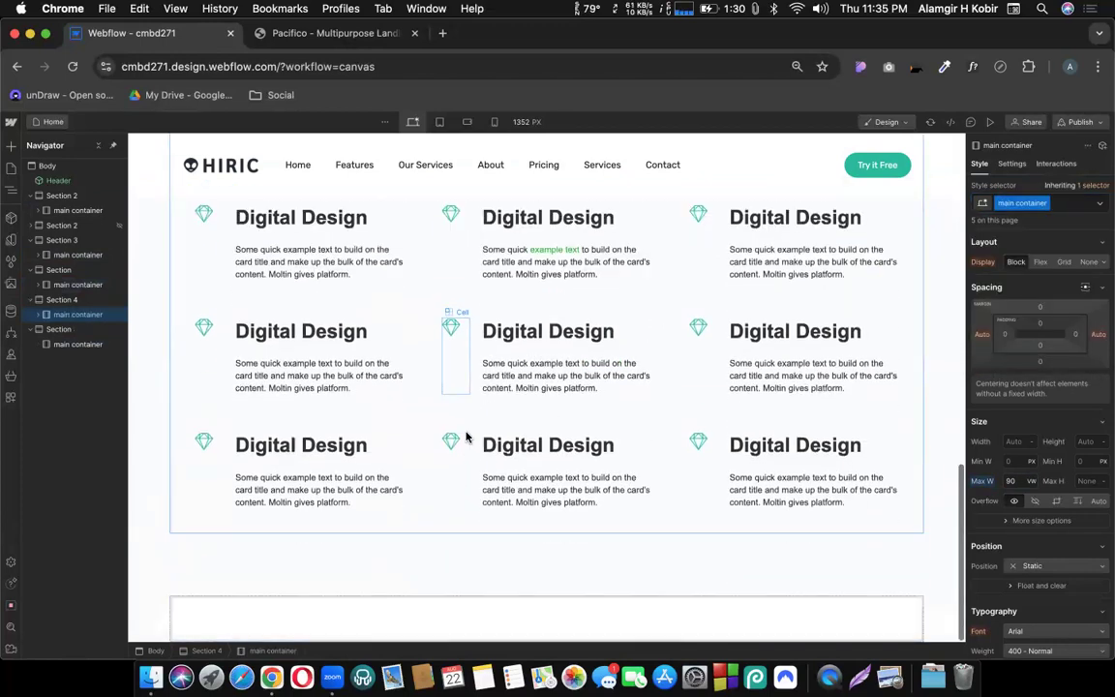
click(265, 618)
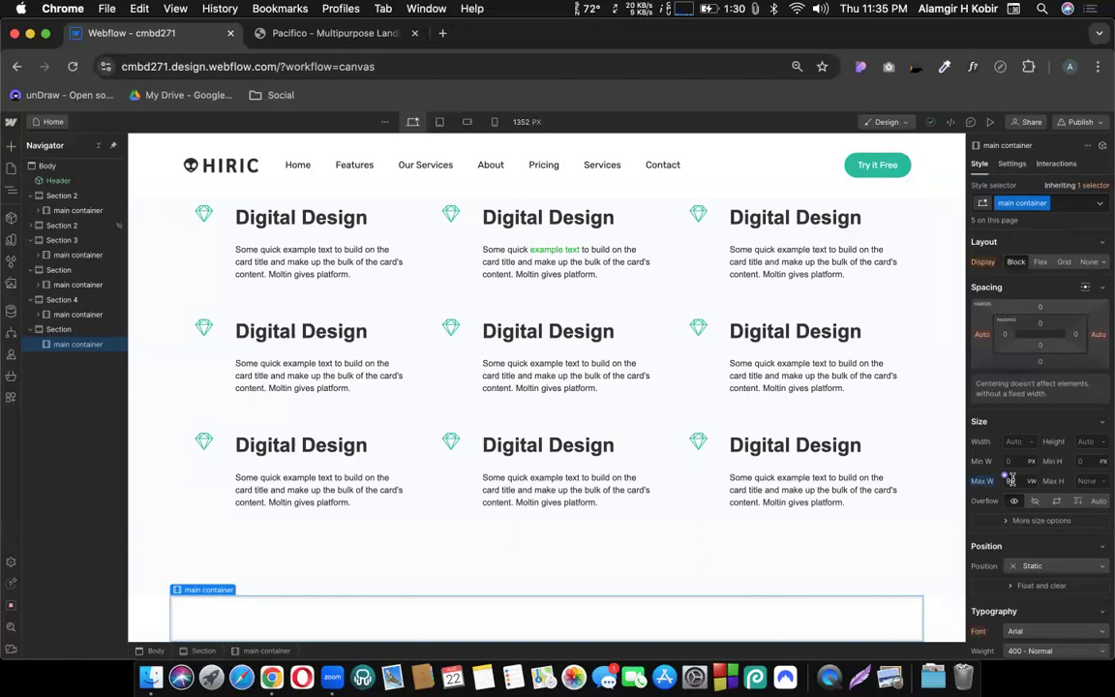
Step: Open the About US page and delete its three Digital Design headings
click(49, 125)
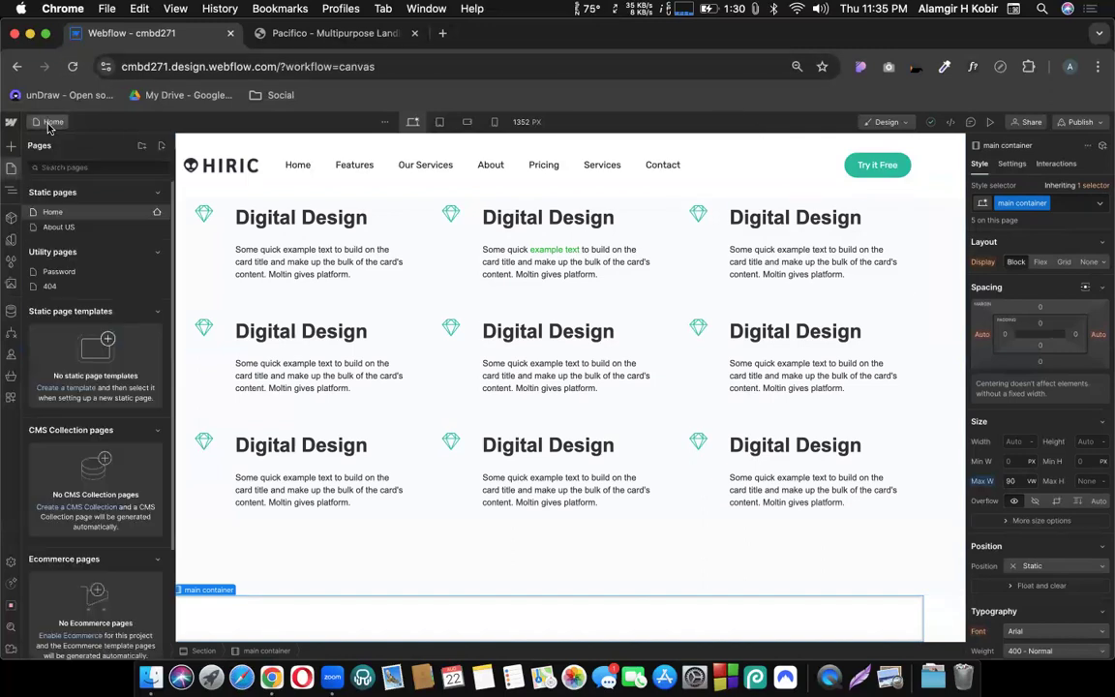
click(60, 228)
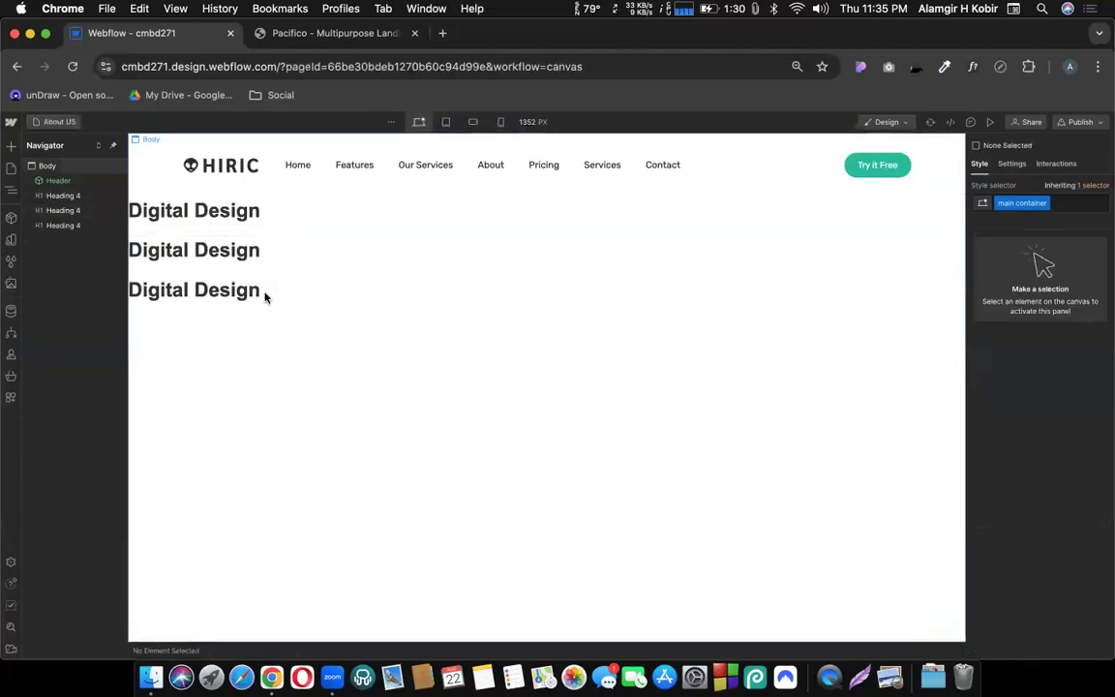
click(290, 215)
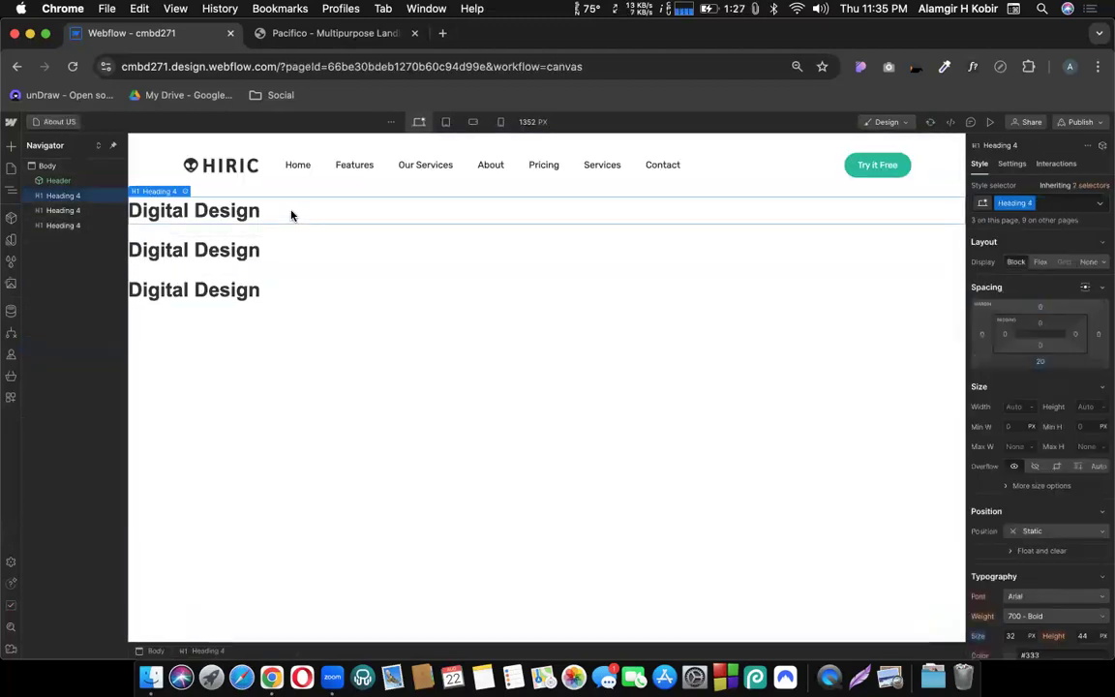
key(Delete)
key(Delete)
key(Delete)
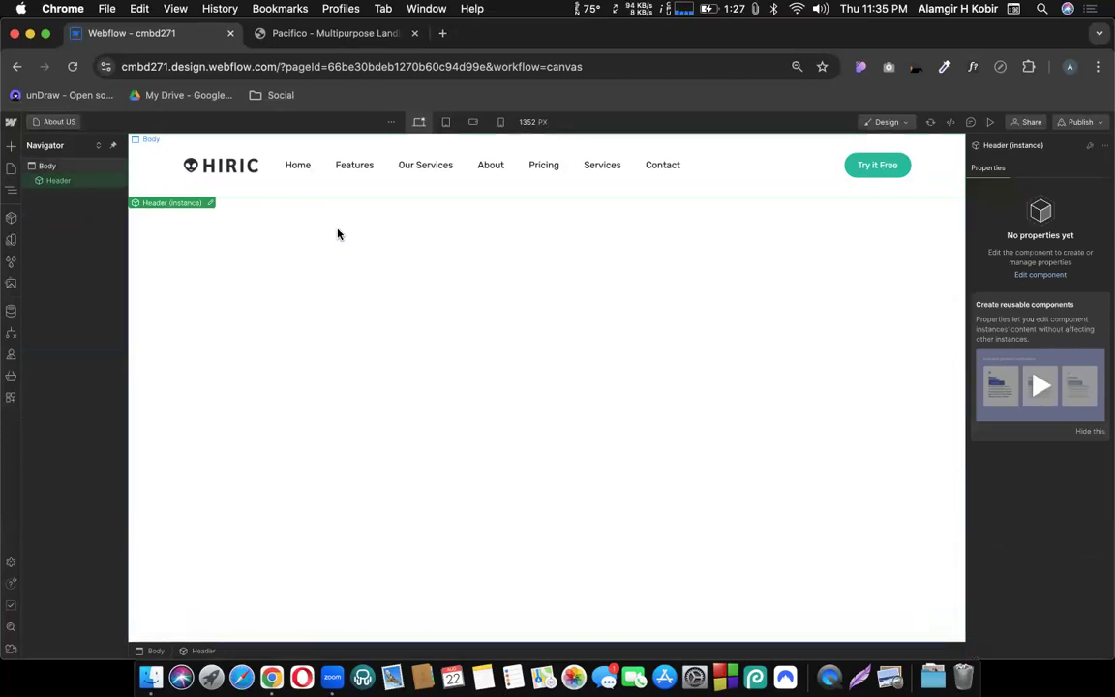
Step: Add a section to the page body below the header and insert a container inside it
click(47, 167)
key(a)
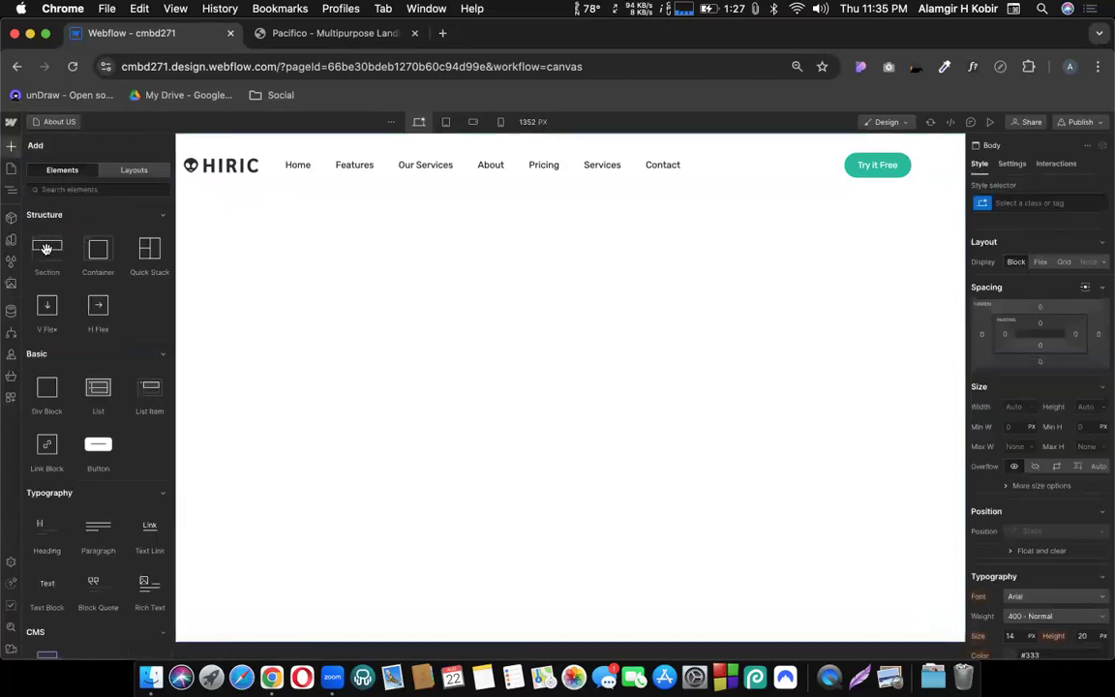
drag(43, 227, 408, 236)
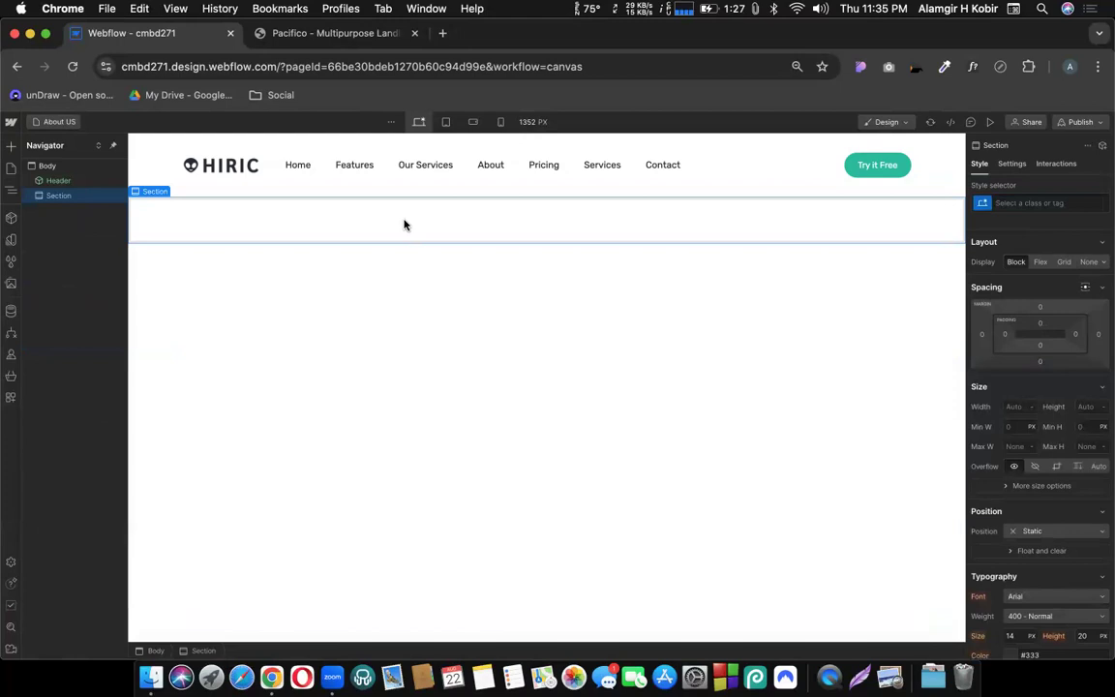
key(cmd+e)
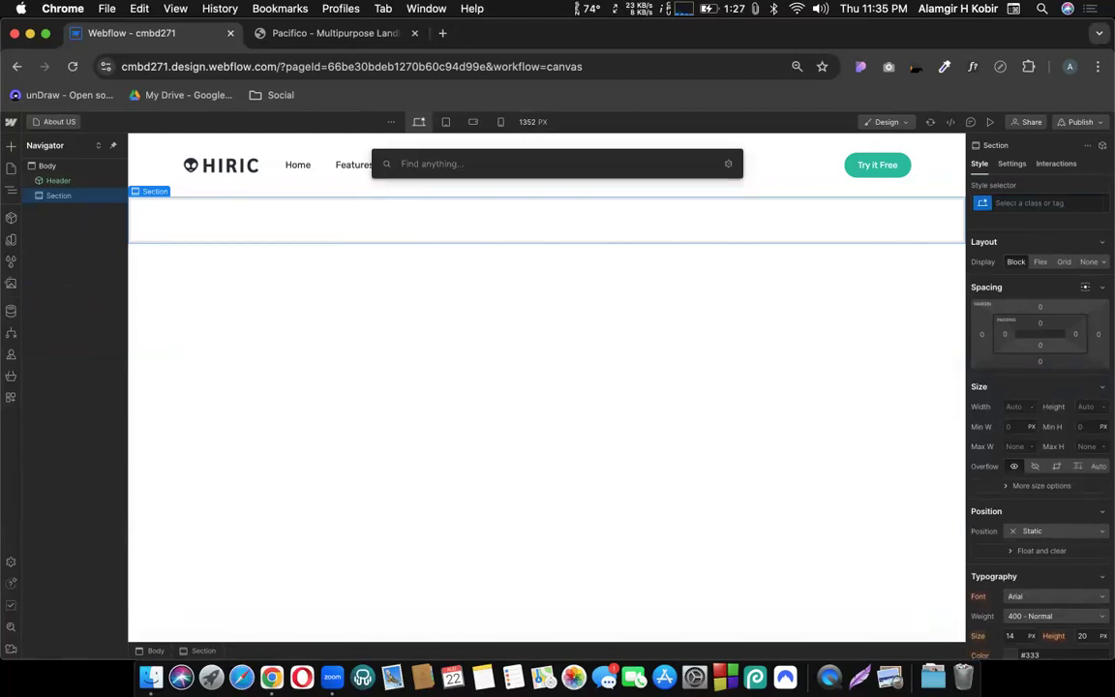
text(con)
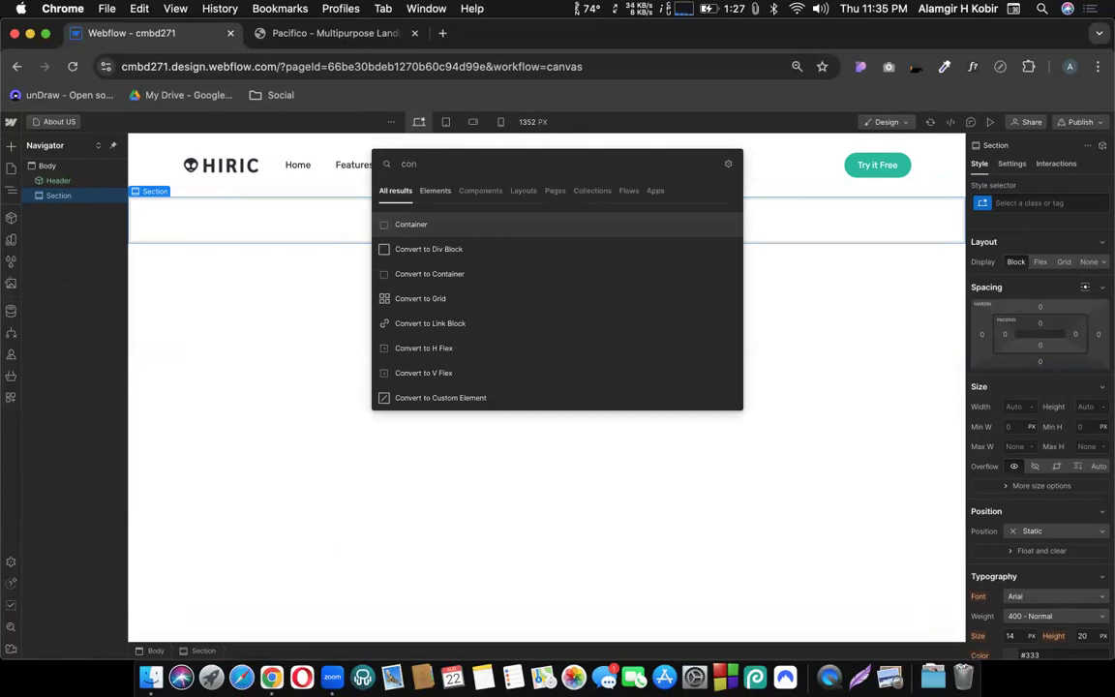
key(Return)
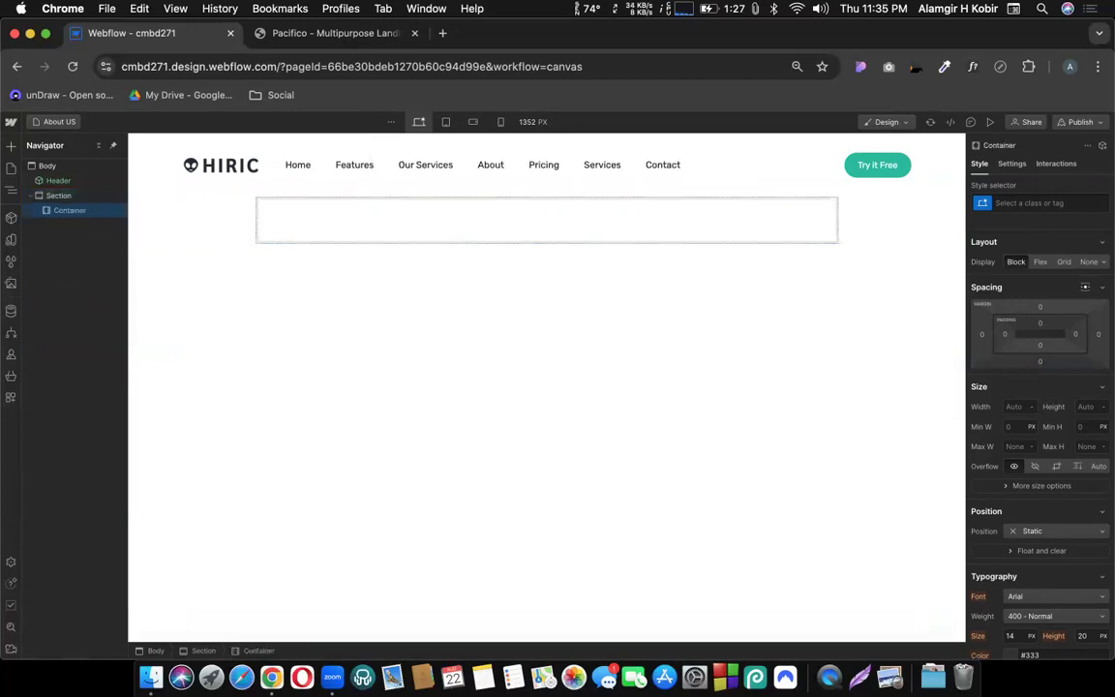
Step: Apply the existing main container class to the new container
key(cmd+Return)
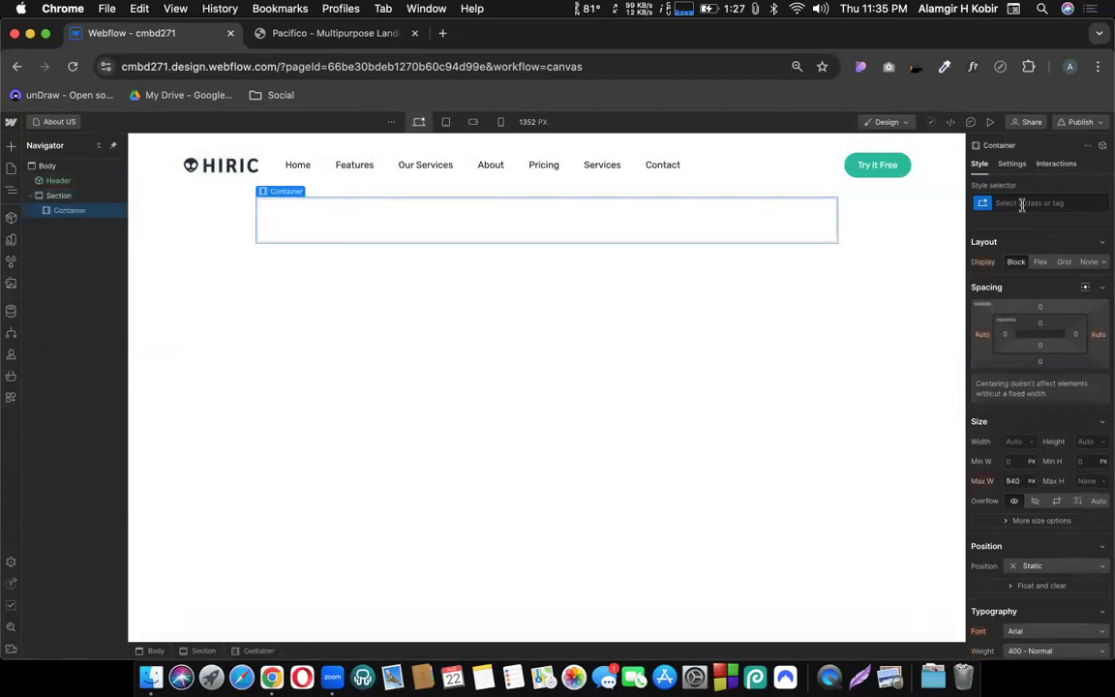
text(main)
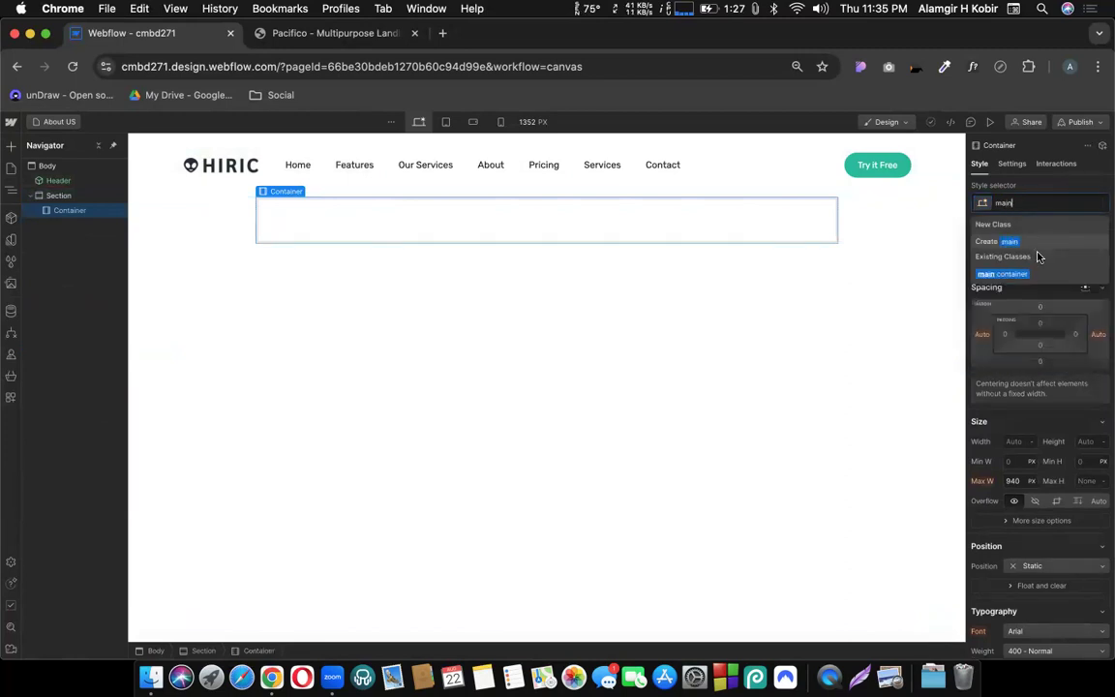
click(1031, 274)
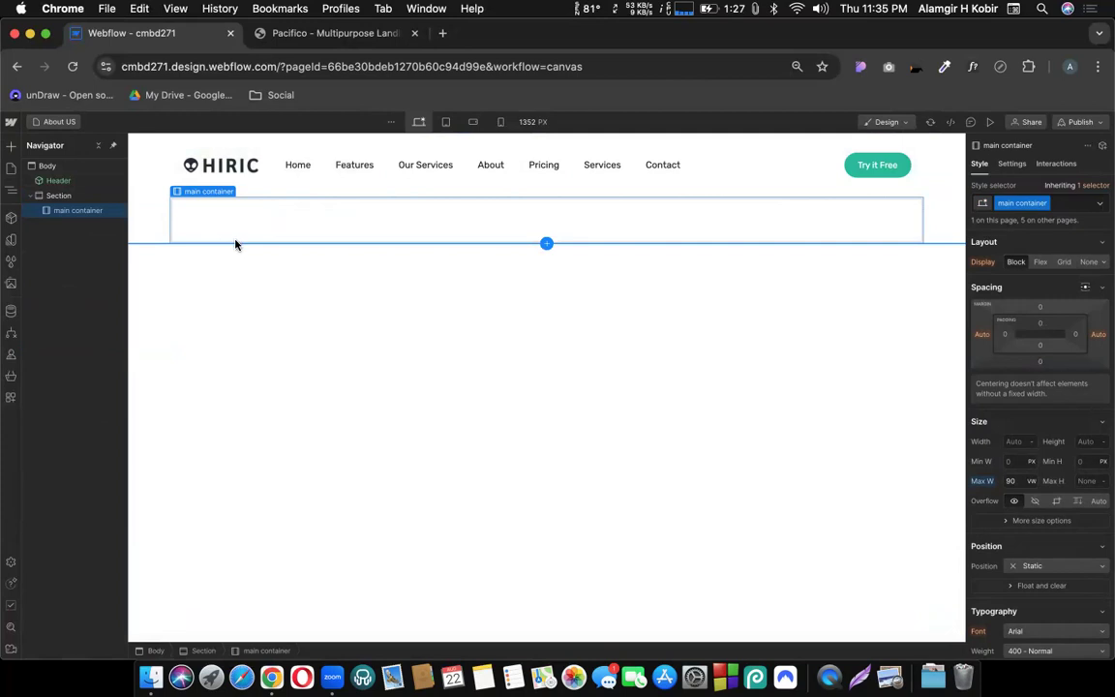
Step: Give the section around the main container a new class named "about hero section"
click(156, 215)
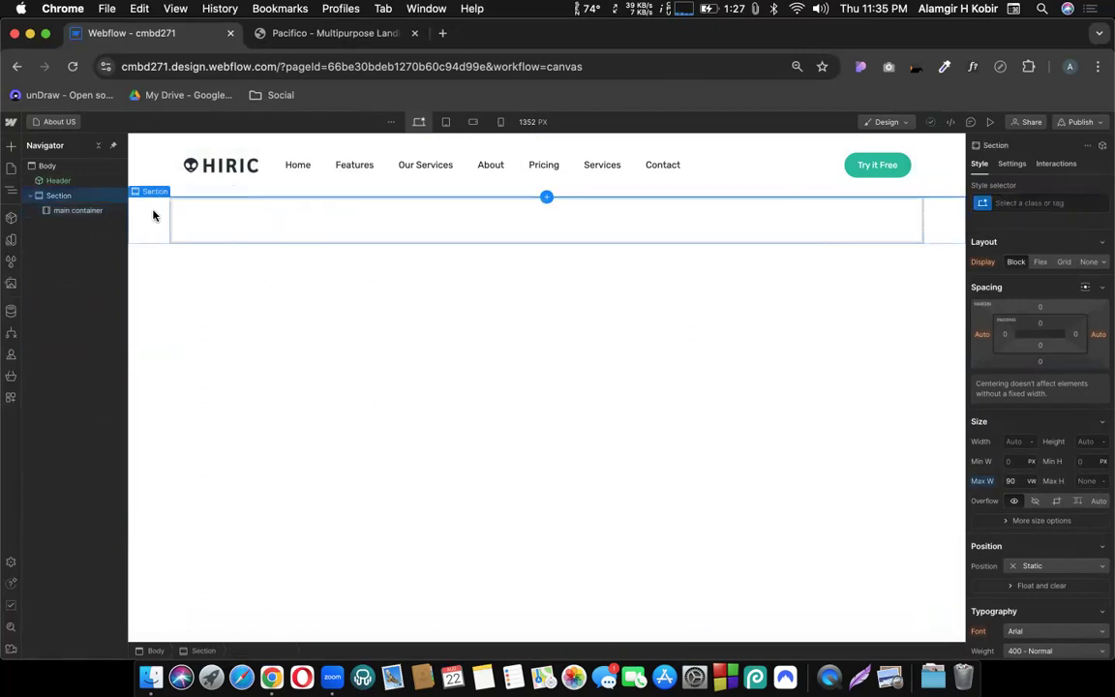
click(1062, 198)
text(a)
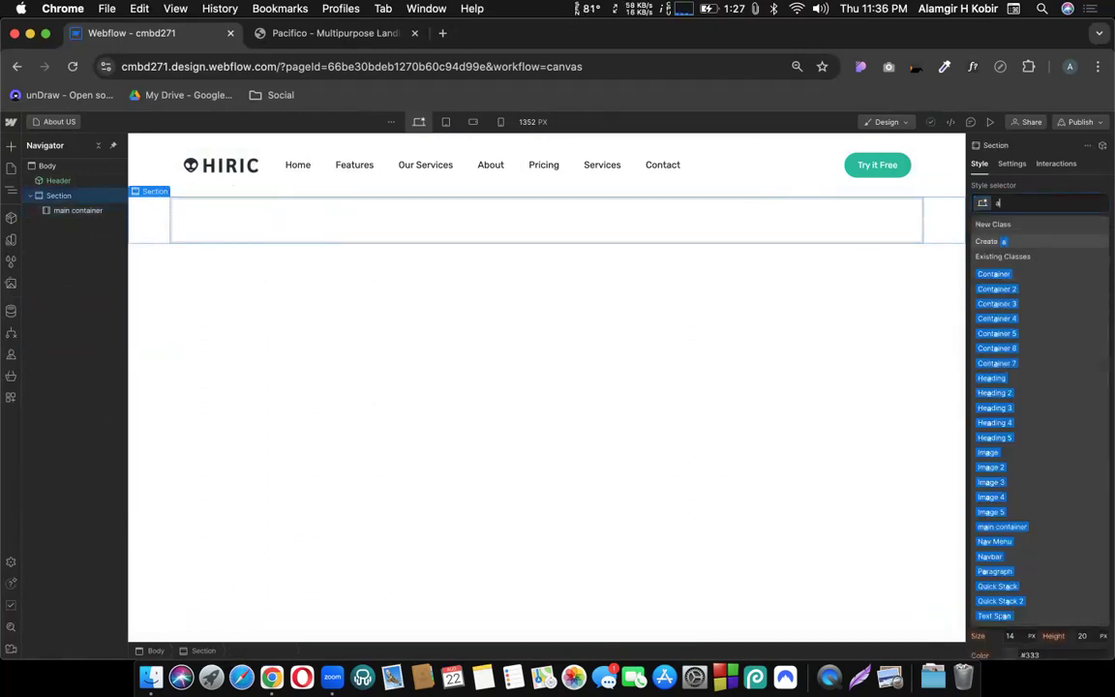
text(bout hero section)
key(Return)
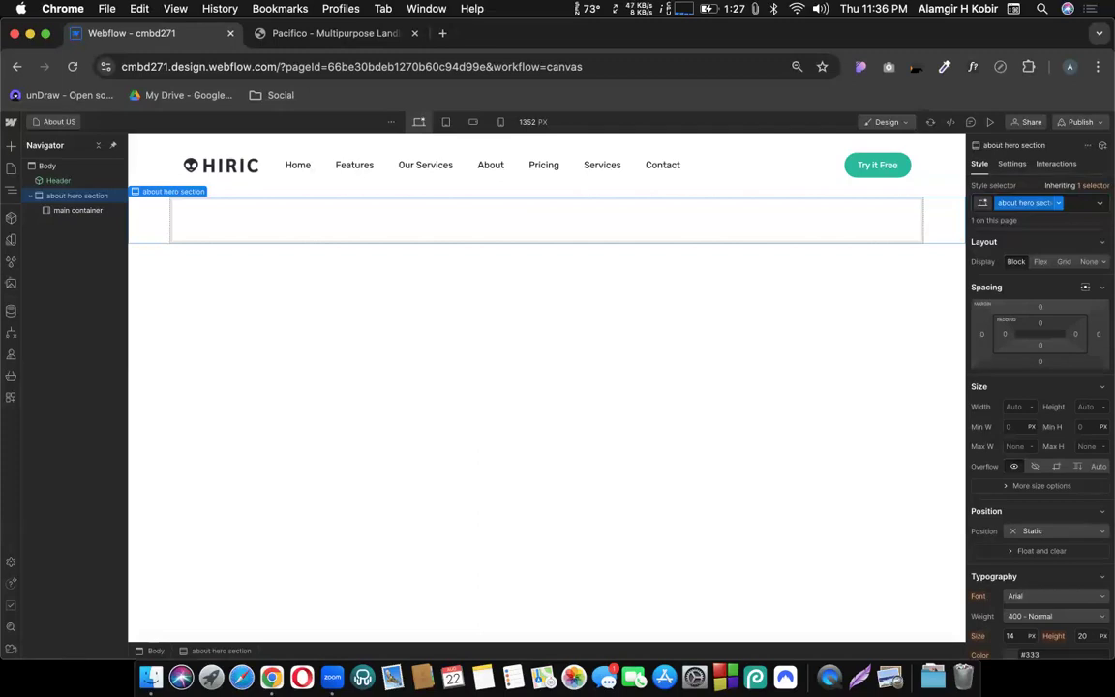
Step: Add an H1 heading inside the main container of the about hero section
click(206, 217)
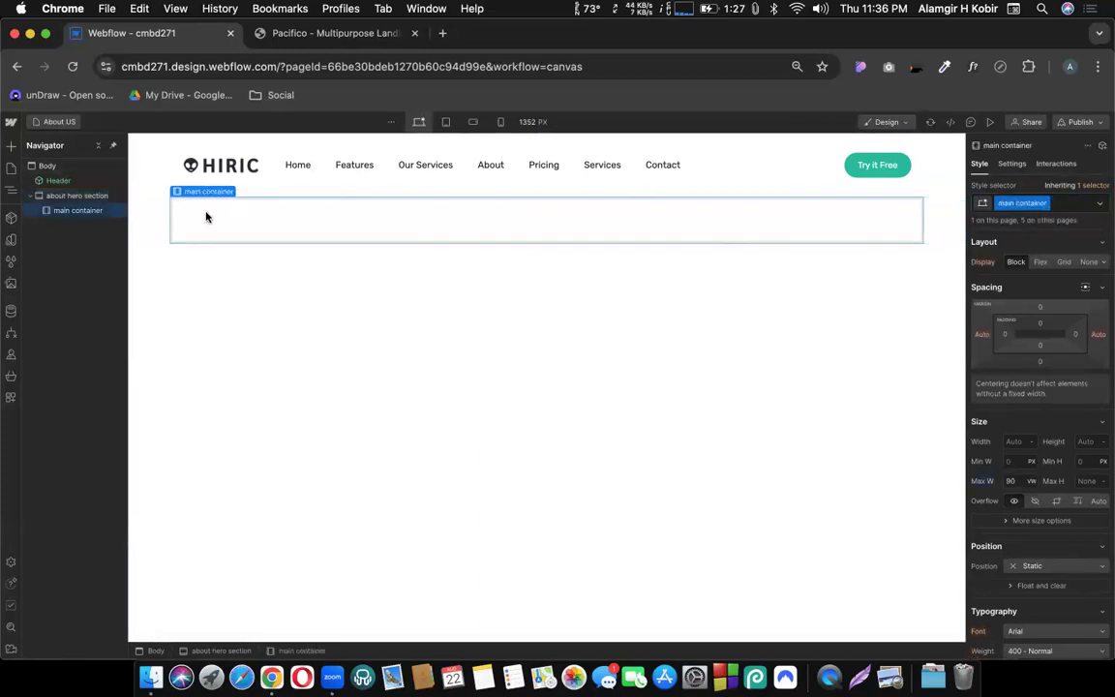
click(10, 145)
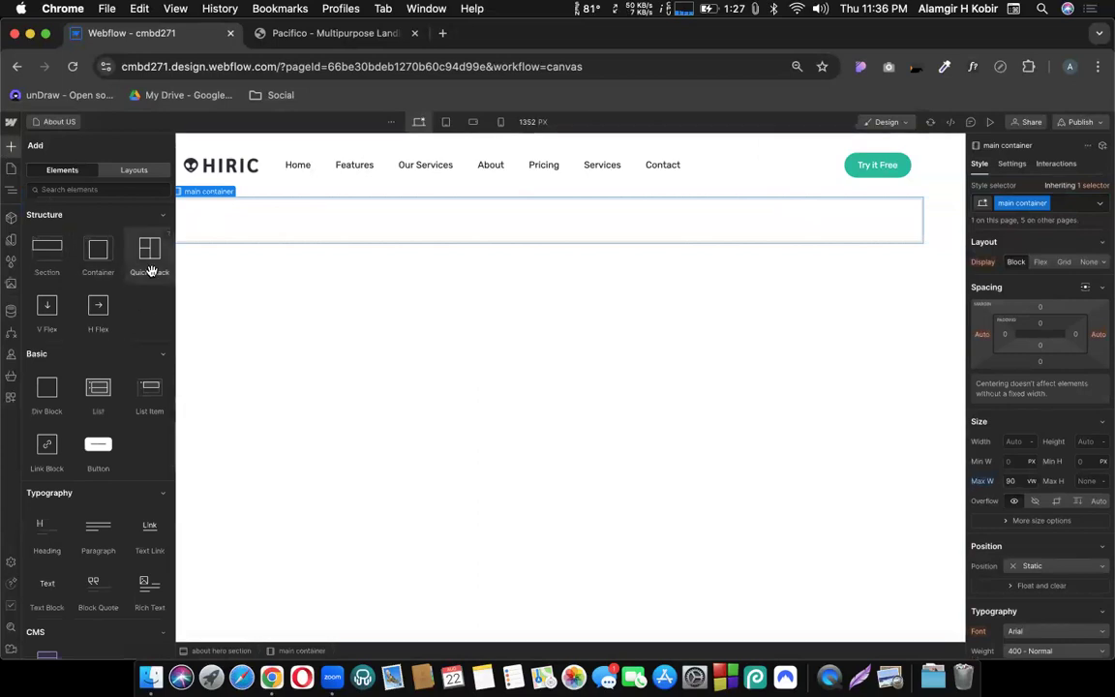
scroll(58, 418, down, 2)
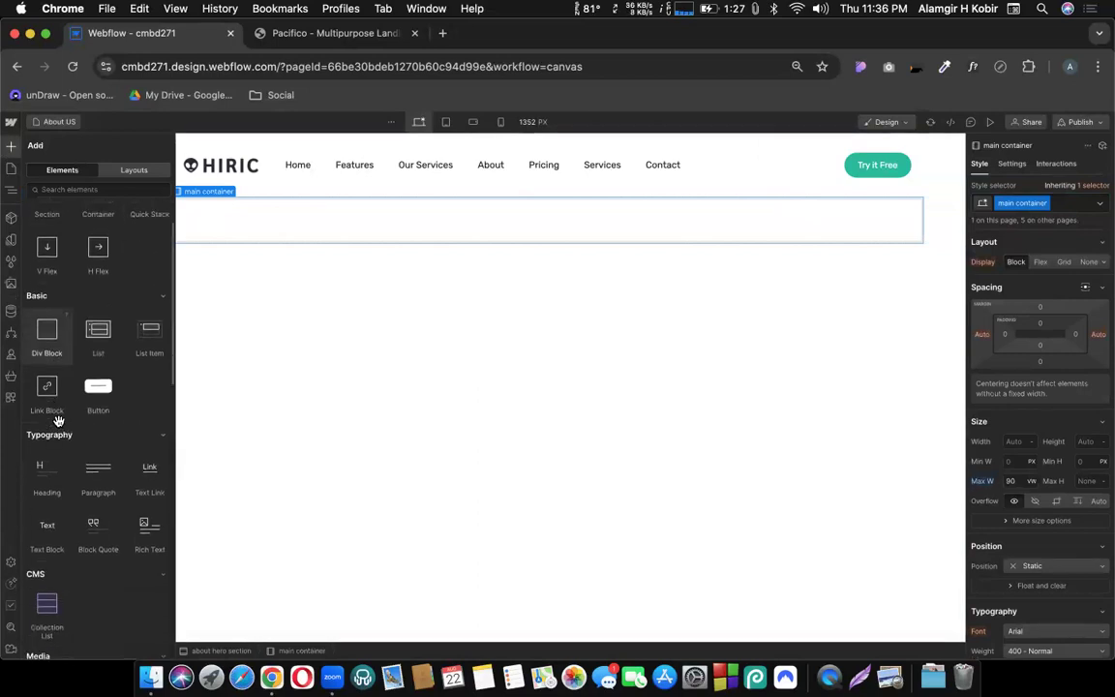
scroll(58, 418, down, 3)
drag(44, 387, 423, 212)
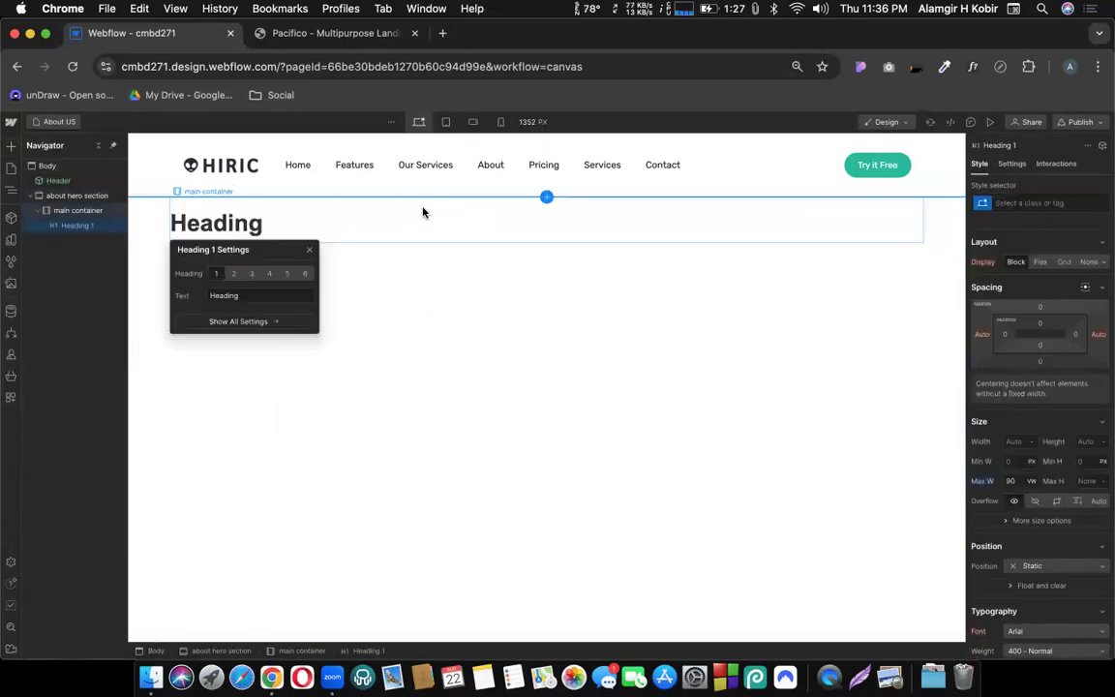
Step: Assign a new class named "about hero tutke" to the heading
click(1036, 203)
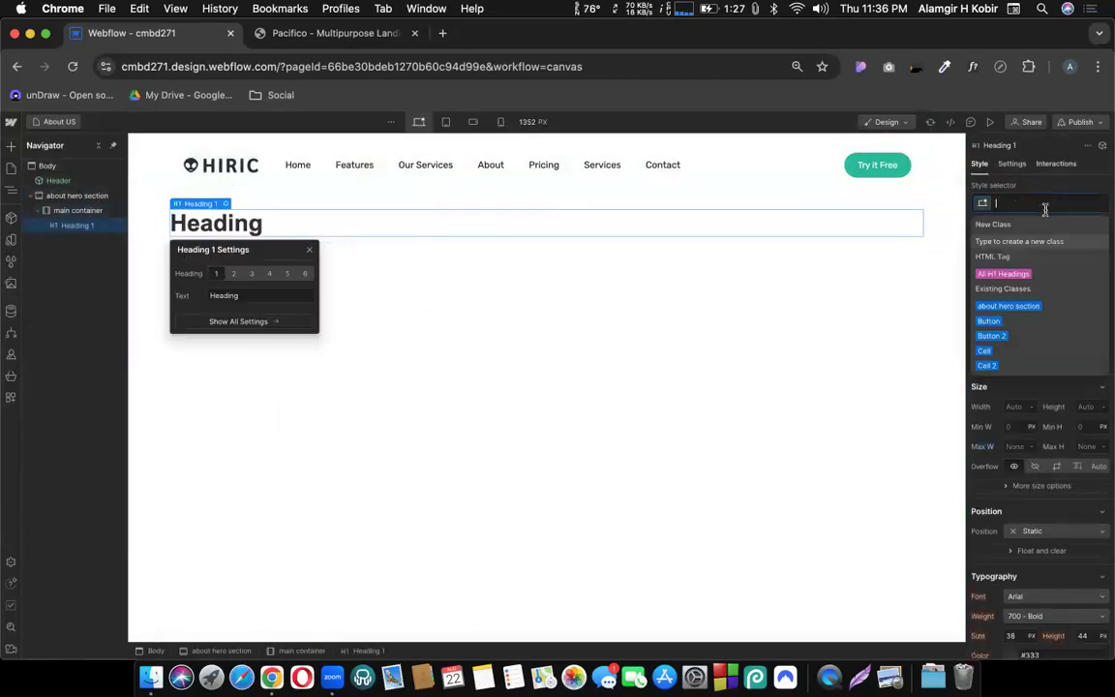
text(b)
key(BackSpace)
text(about)
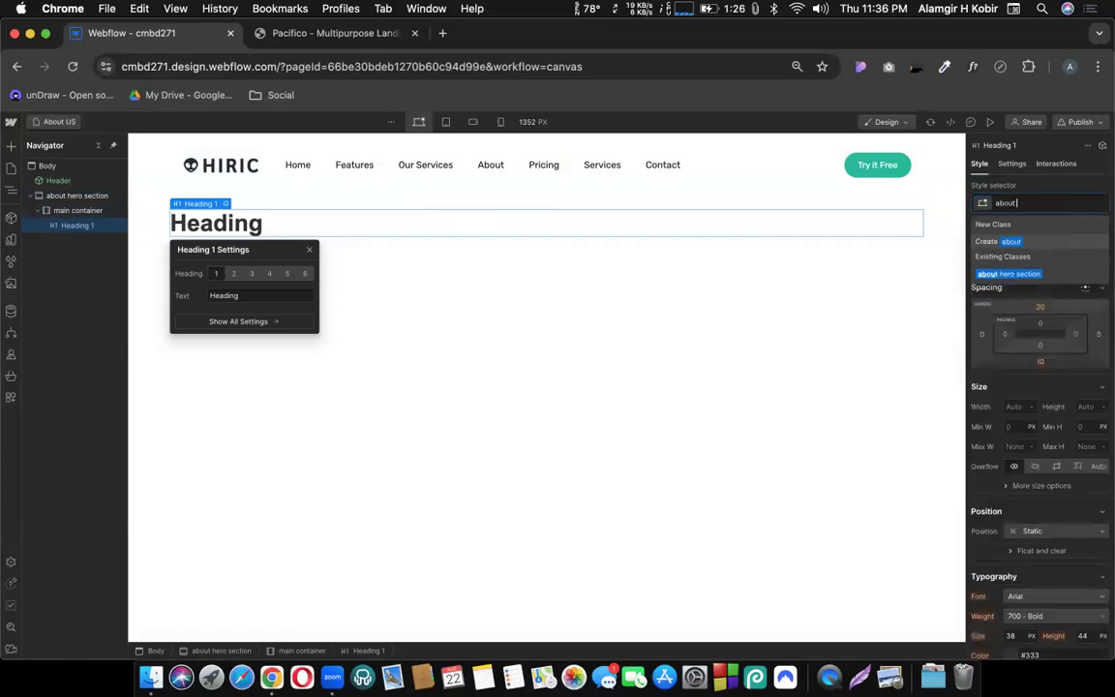
text( hero t)
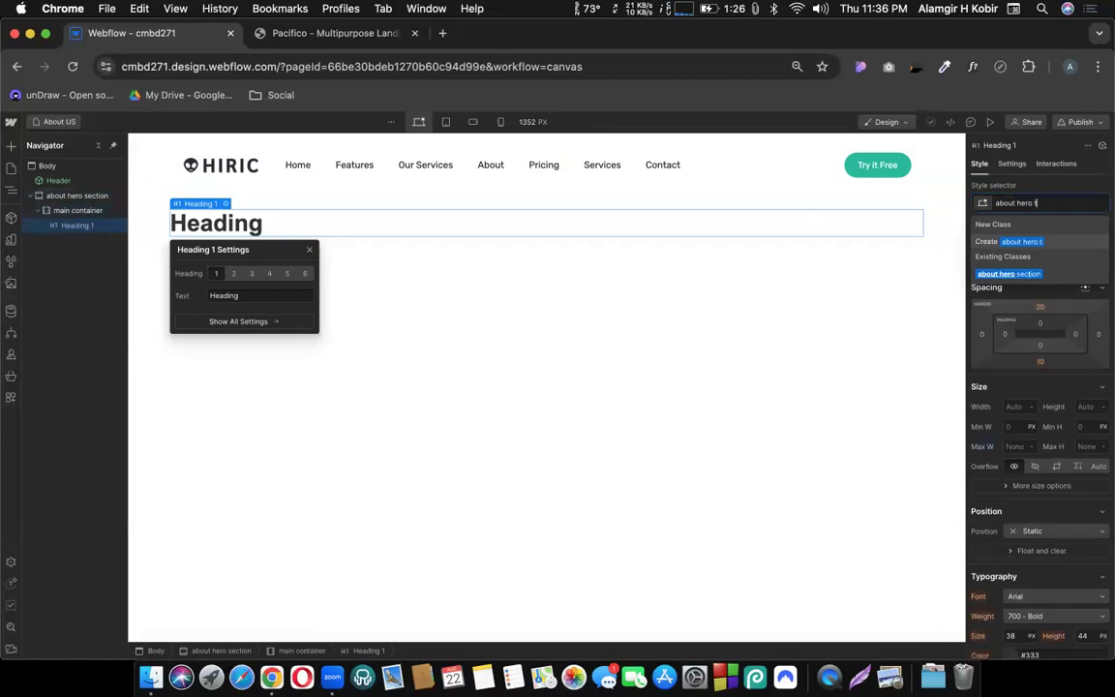
text(utke)
key(Return)
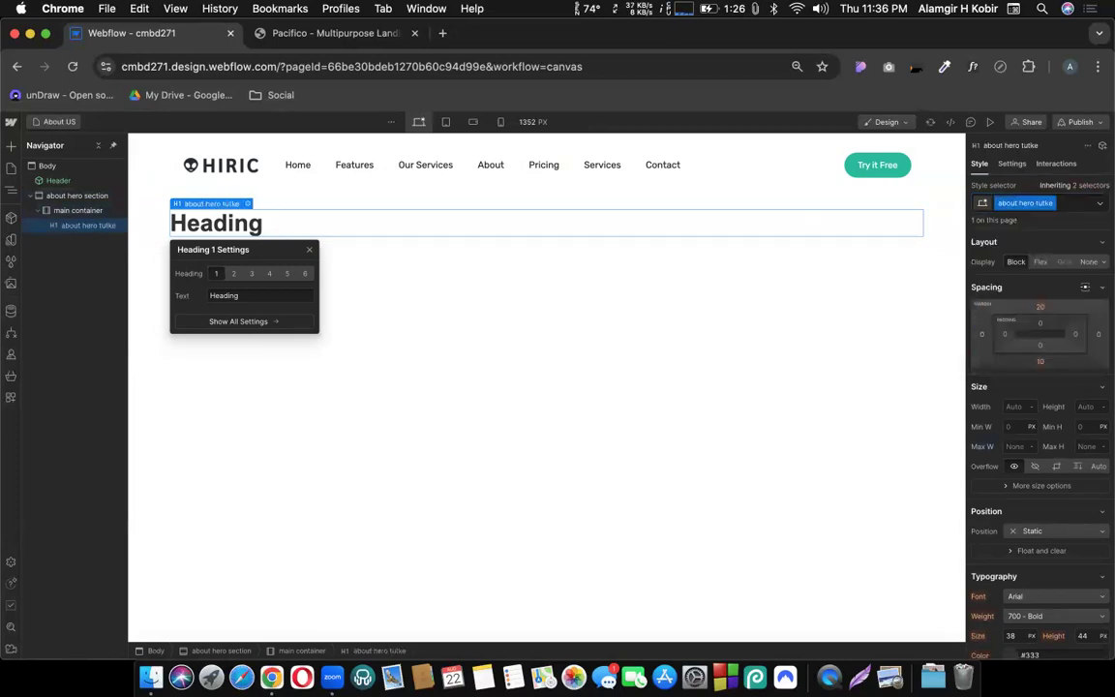
Step: Rename the heading's class to "about hero title"
click(1036, 203)
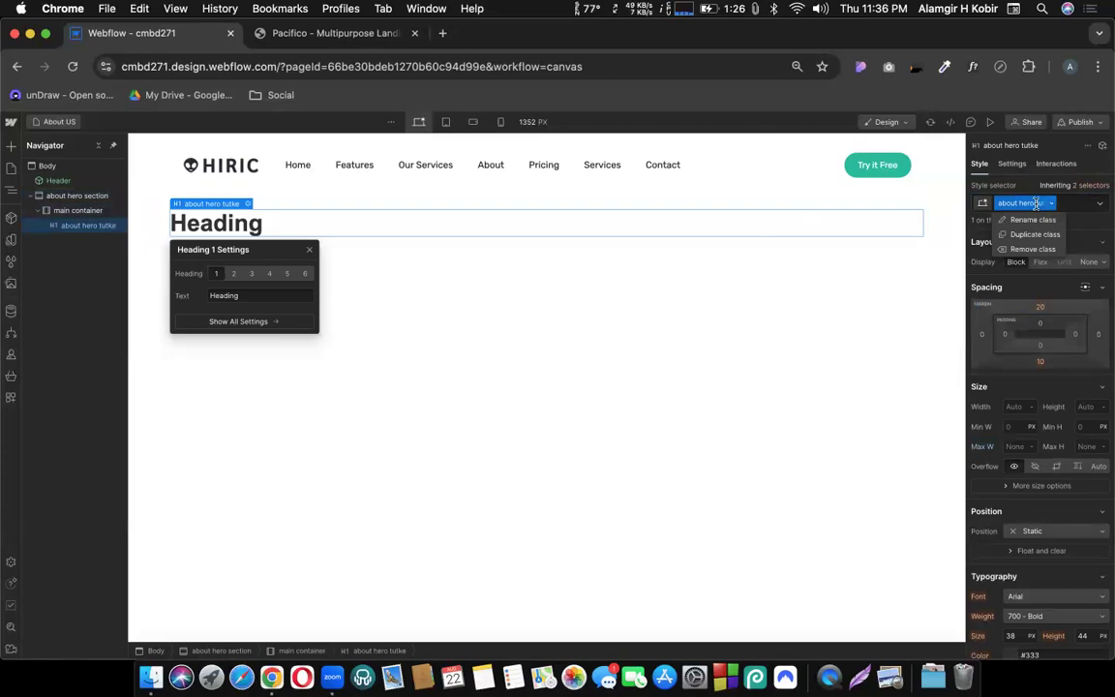
click(1036, 204)
click(1038, 203)
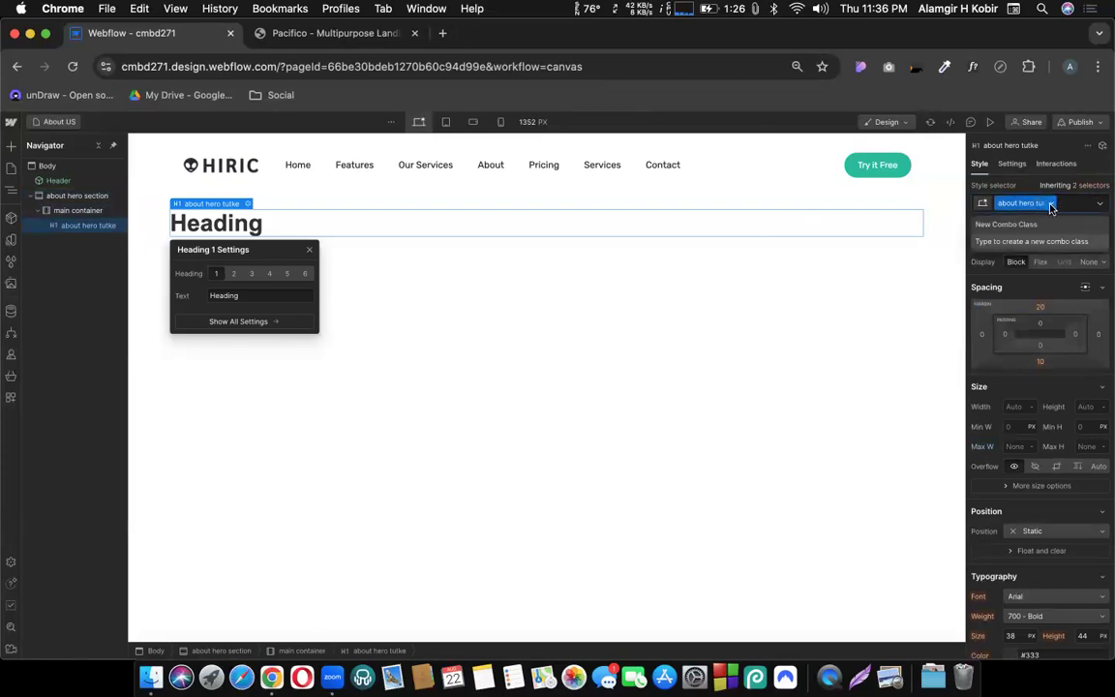
click(1050, 205)
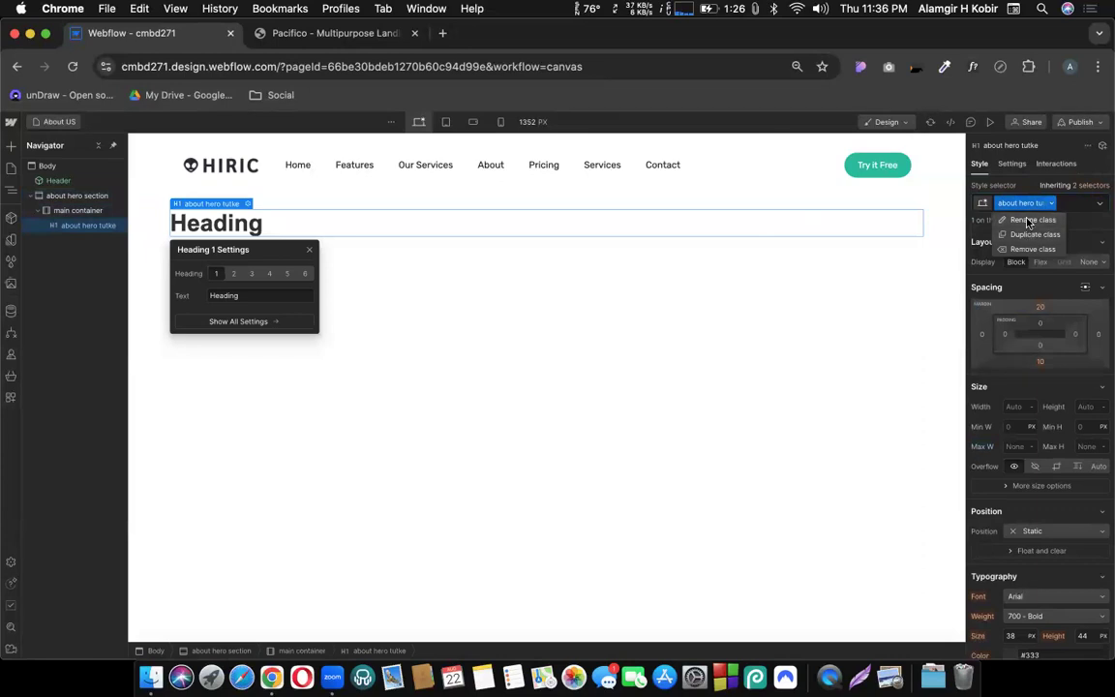
click(1018, 223)
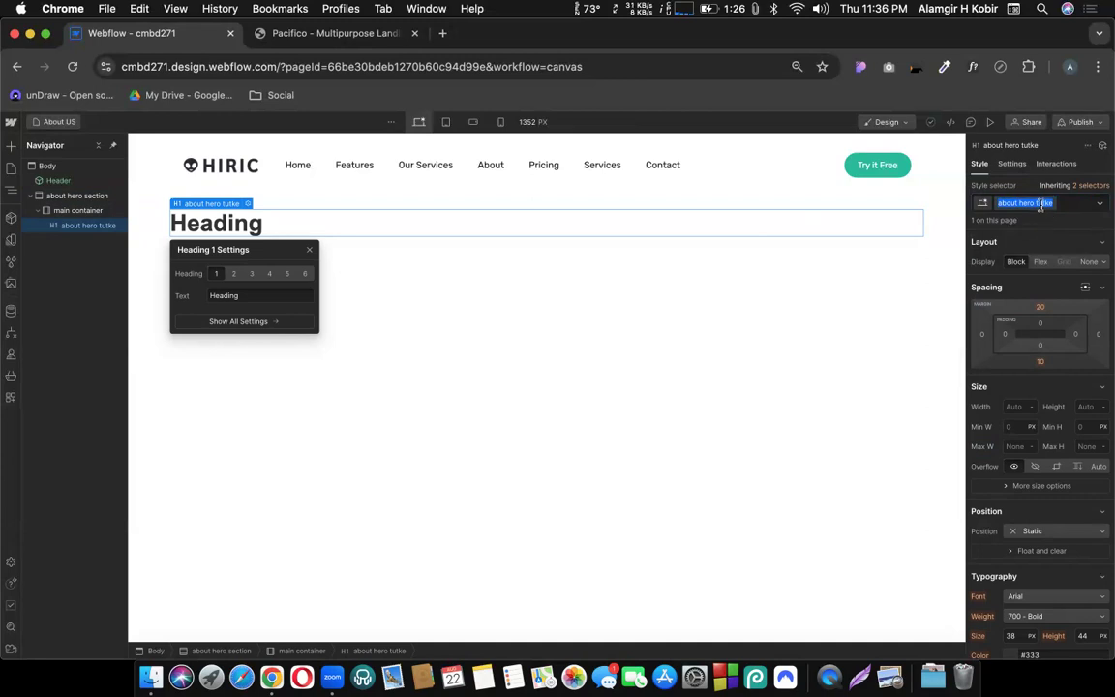
double_click(1036, 203)
text(title)
key(Return)
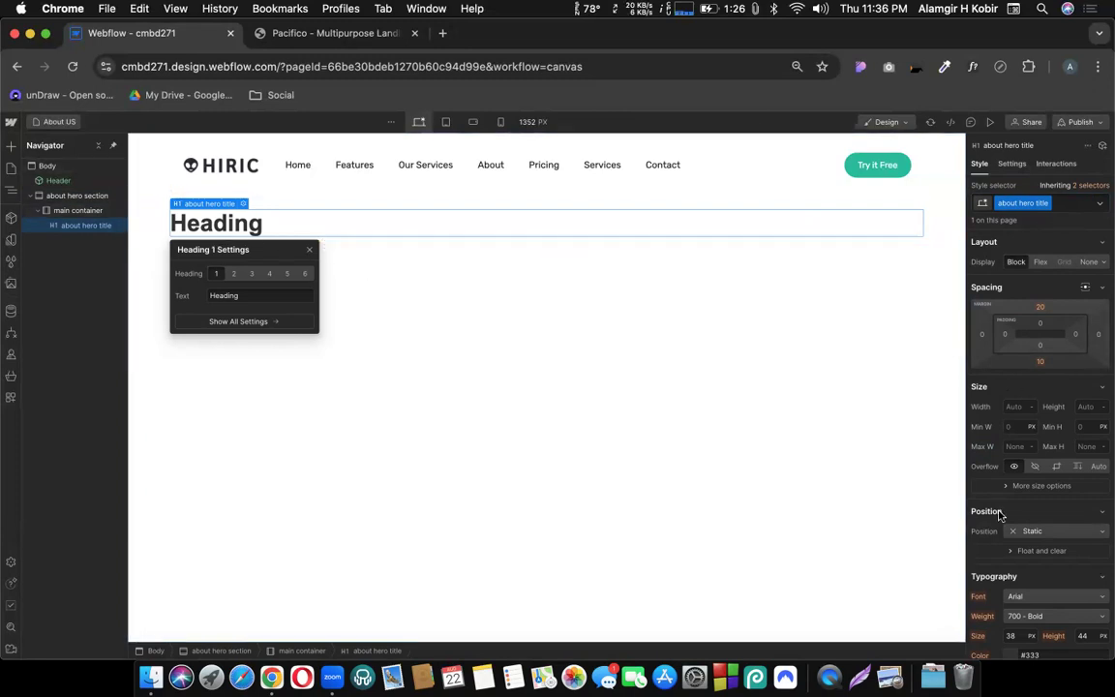
Step: Set the heading's font size to 26 px and its font to Droid Serif, and center its text
scroll(999, 515, down, 2)
scroll(999, 514, down, 5)
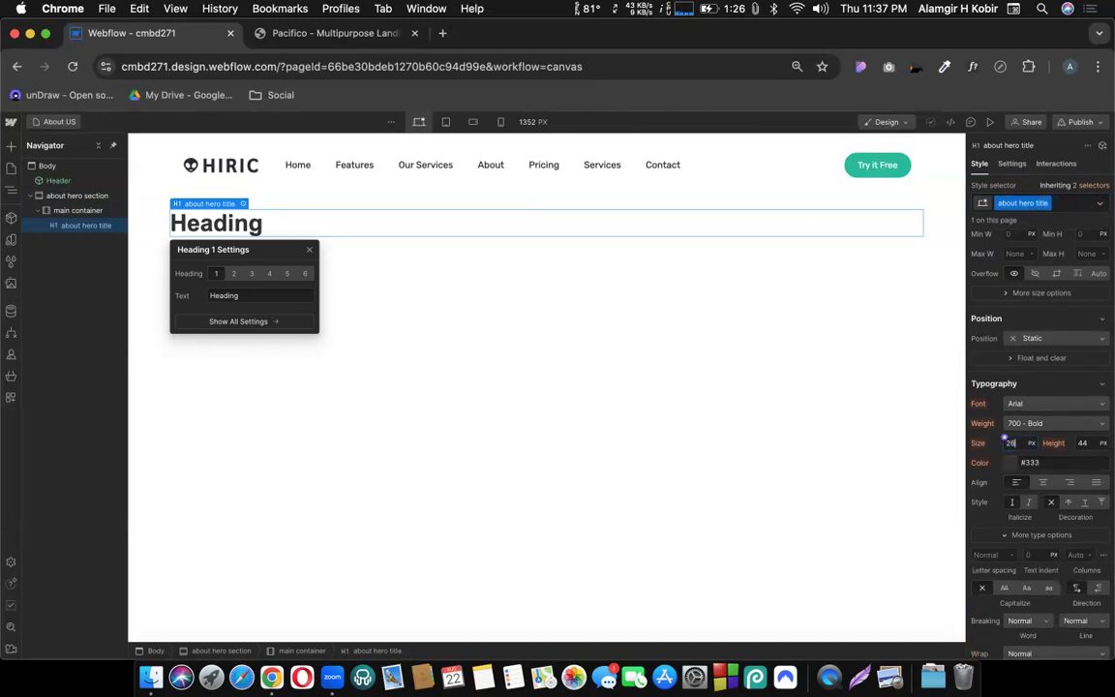
text(26)
key(Return)
click(1082, 442)
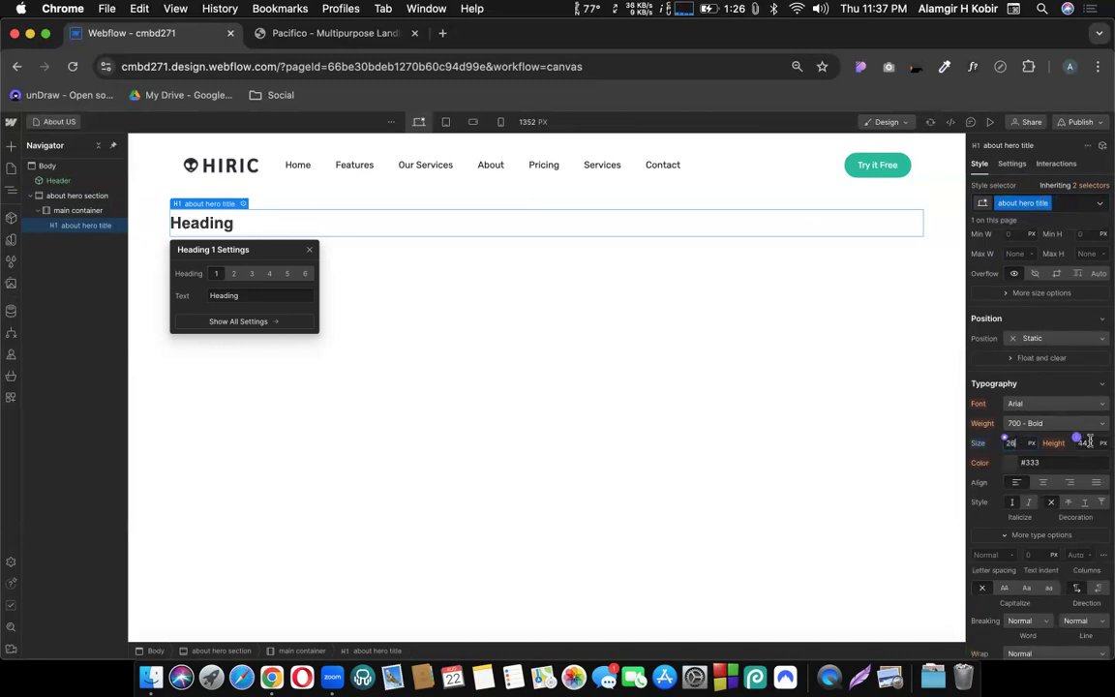
click(1039, 405)
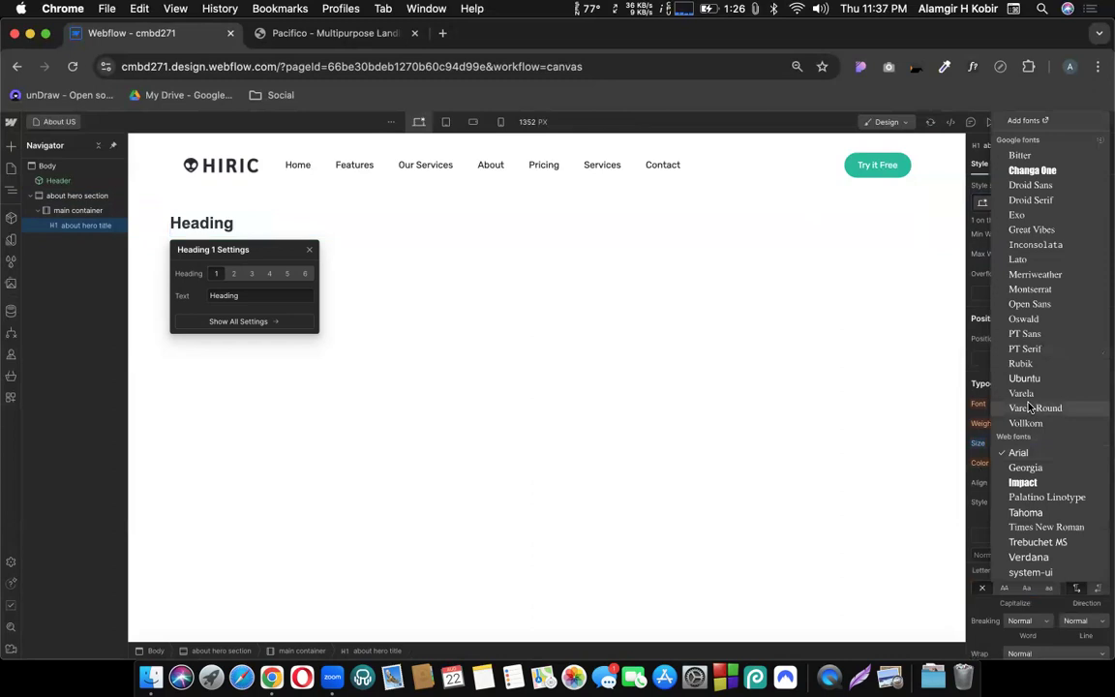
click(1029, 199)
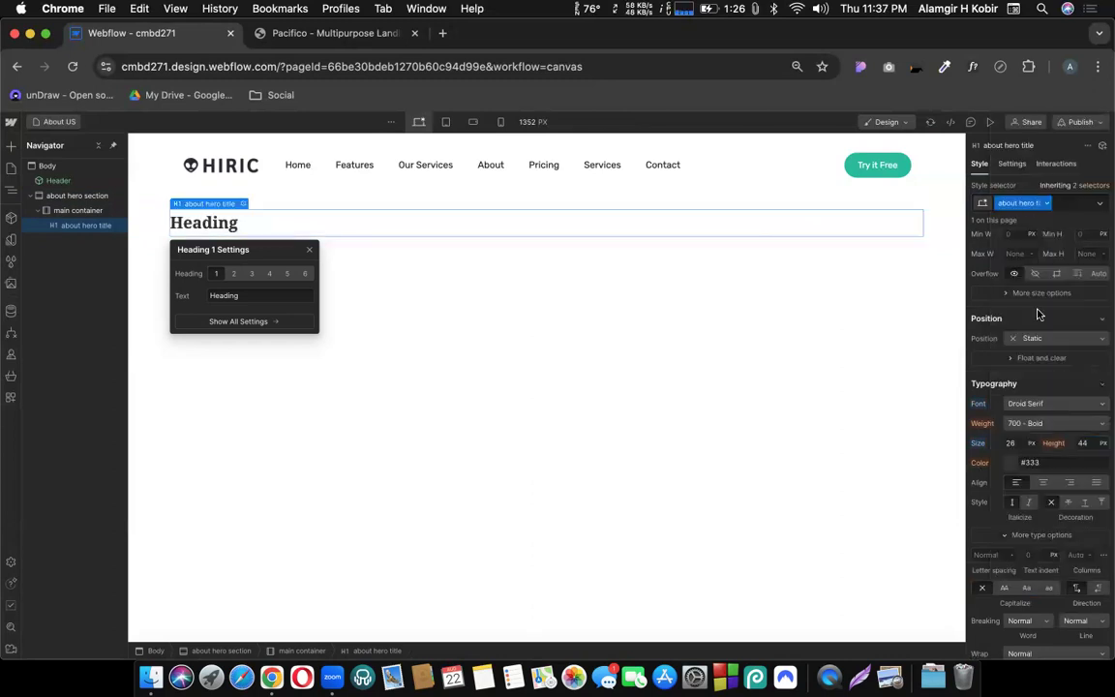
click(1042, 484)
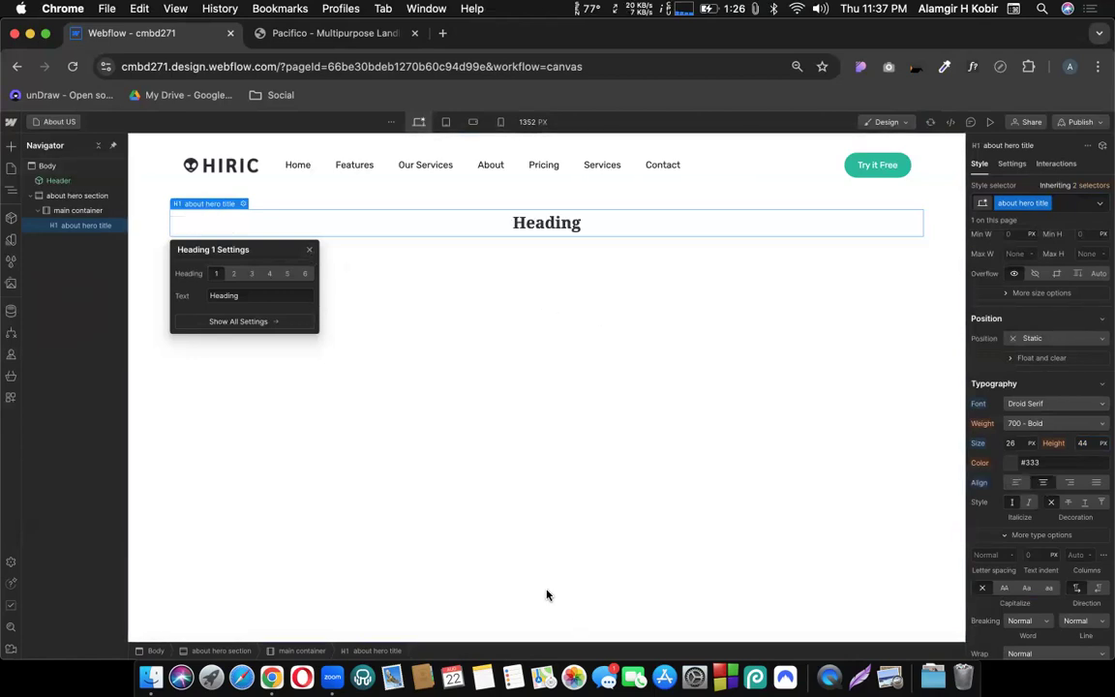
Step: Add a paragraph below the heading and give it a new class named "about hero text"
click(11, 145)
drag(98, 528, 545, 225)
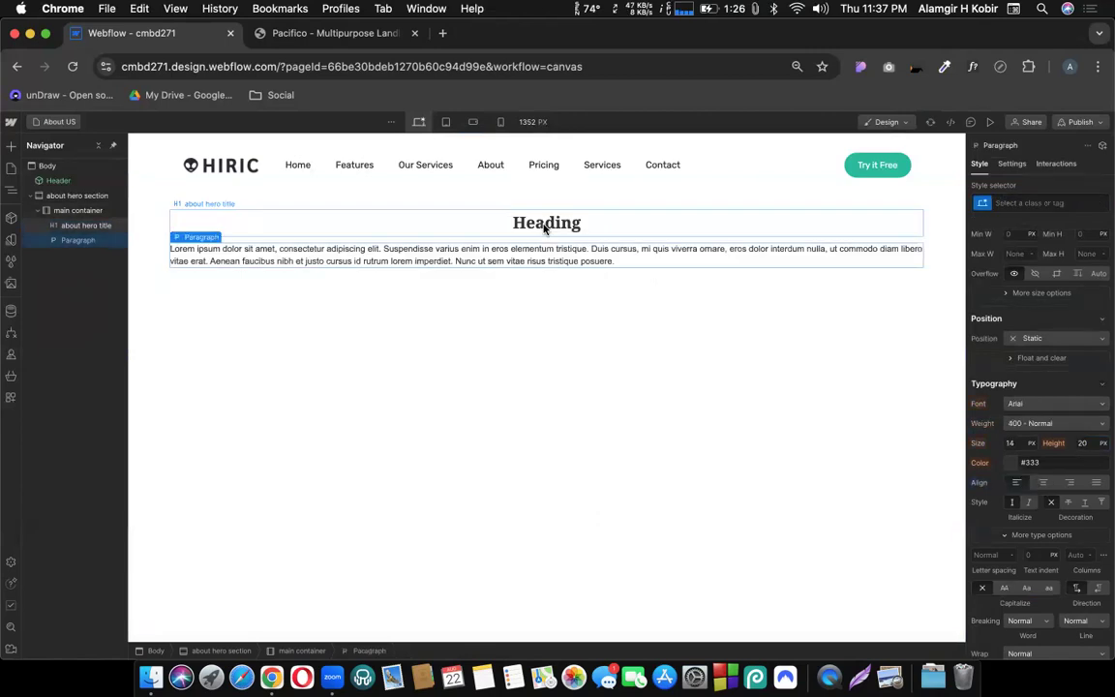
click(1021, 202)
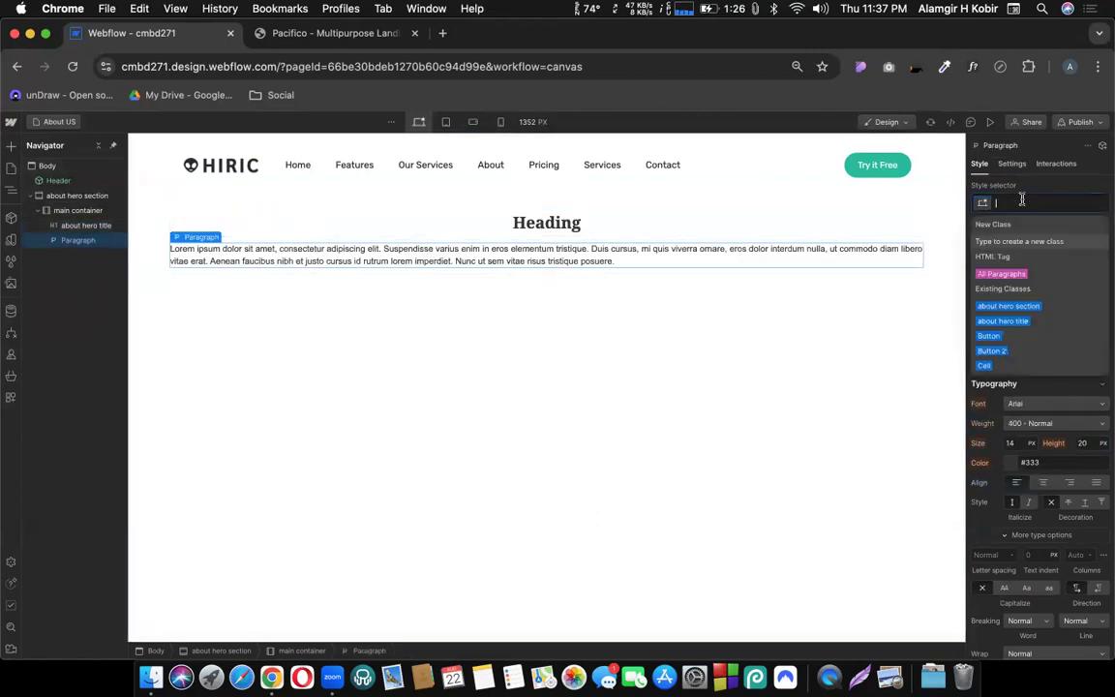
text(about her)
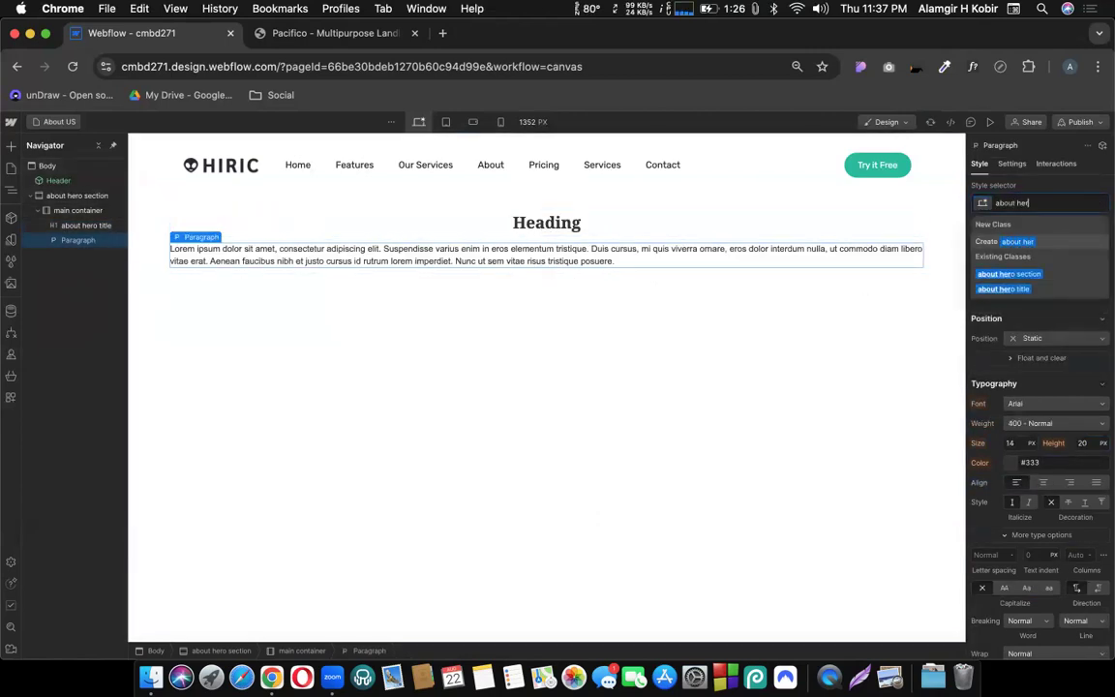
text(o te)
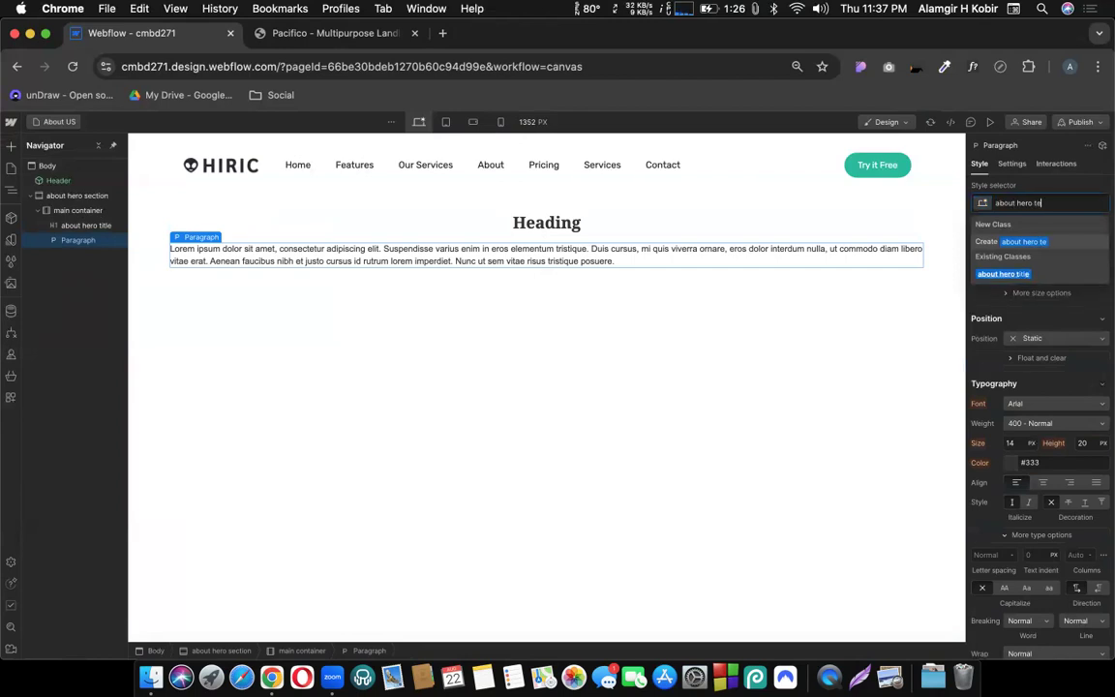
text(xt)
key(Return)
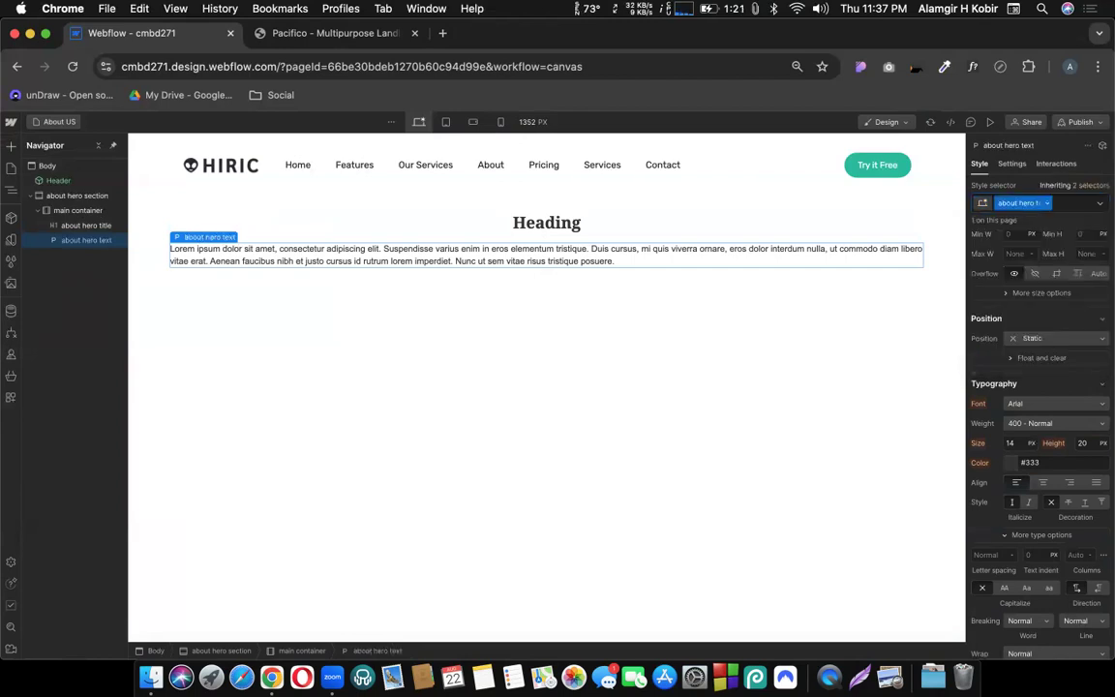
scroll(1036, 384, down, 1)
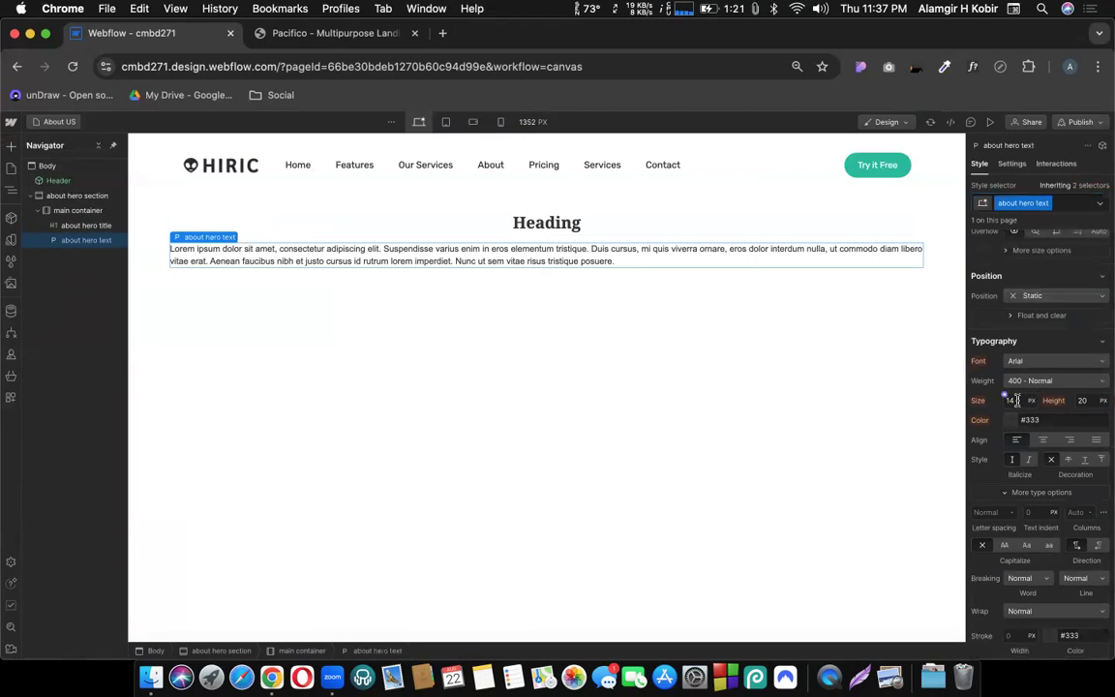
Step: Set the hero paragraph's font size to 16 px and its line height to 22 px
click(1017, 400)
key(Up)
key(Up)
key(Up)
key(Down)
click(1079, 400)
key(Up)
key(Up)
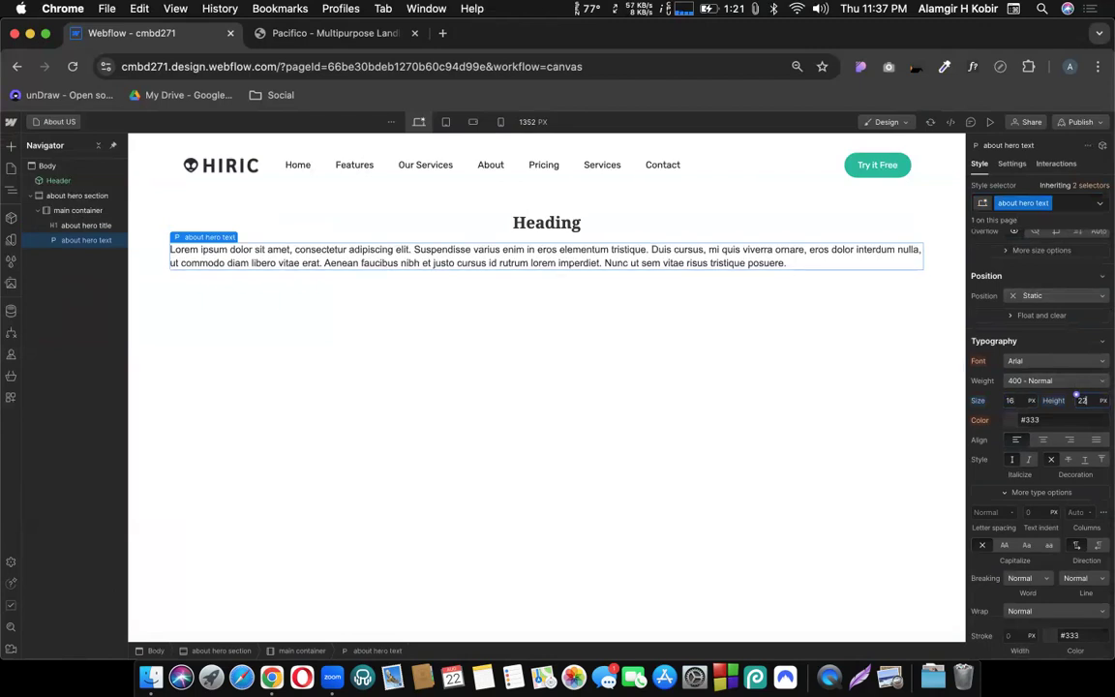
Step: Give the hero paragraph 220 px of left and right padding and center its text
scroll(1025, 377, up, 5)
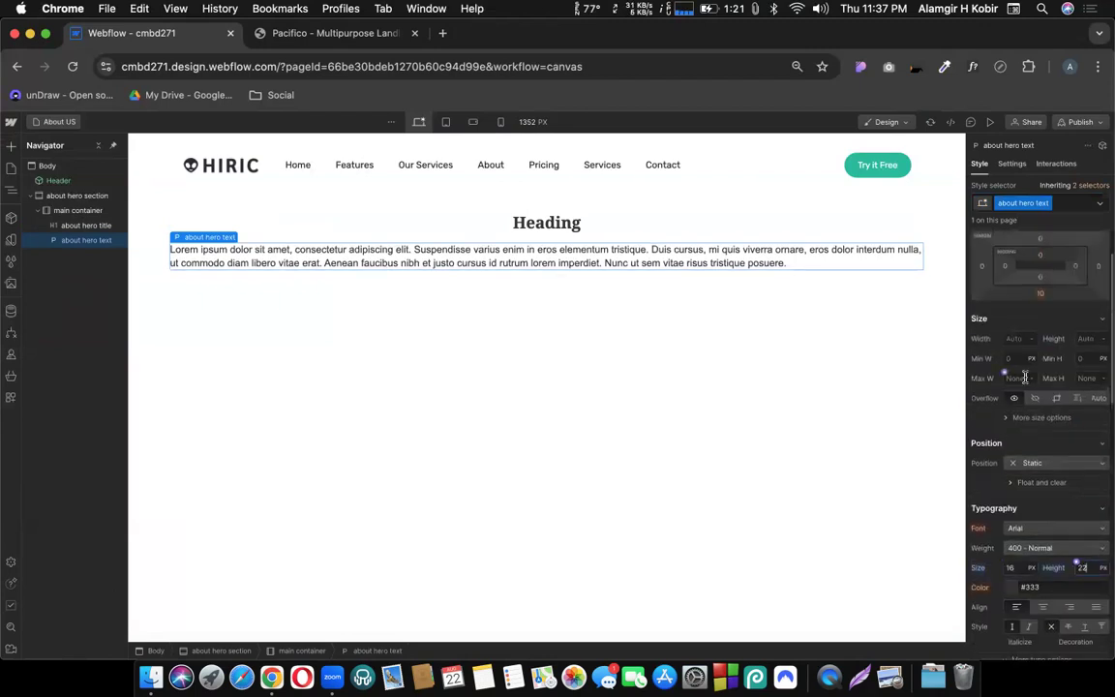
scroll(1025, 377, up, 2)
scroll(1024, 377, up, 1)
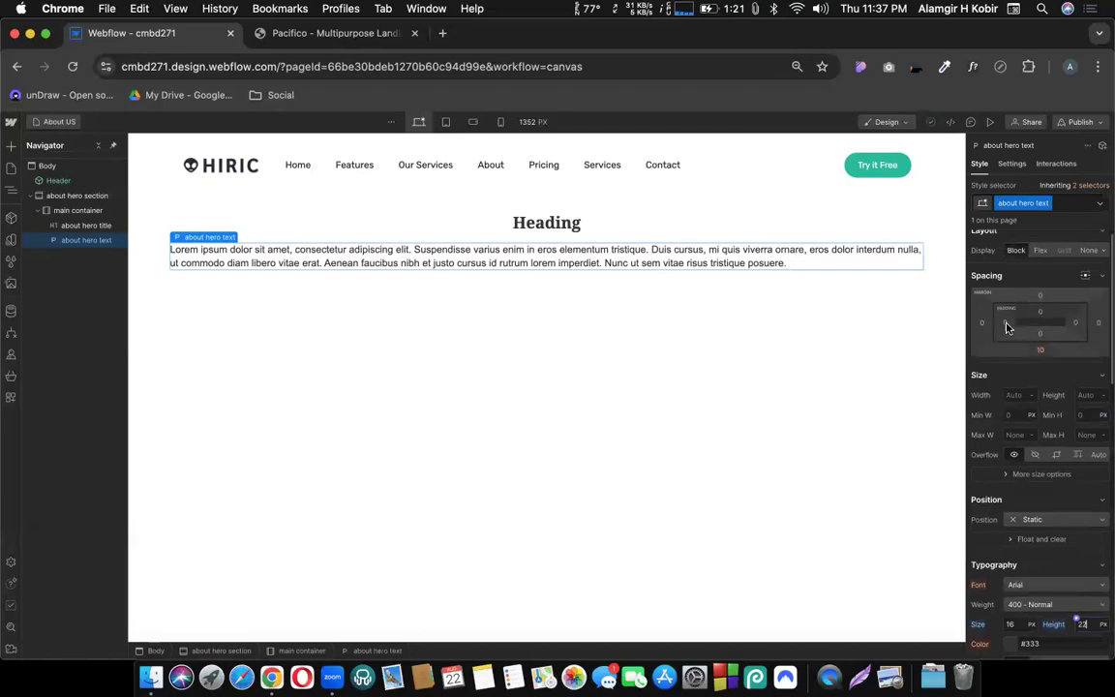
click(1004, 322)
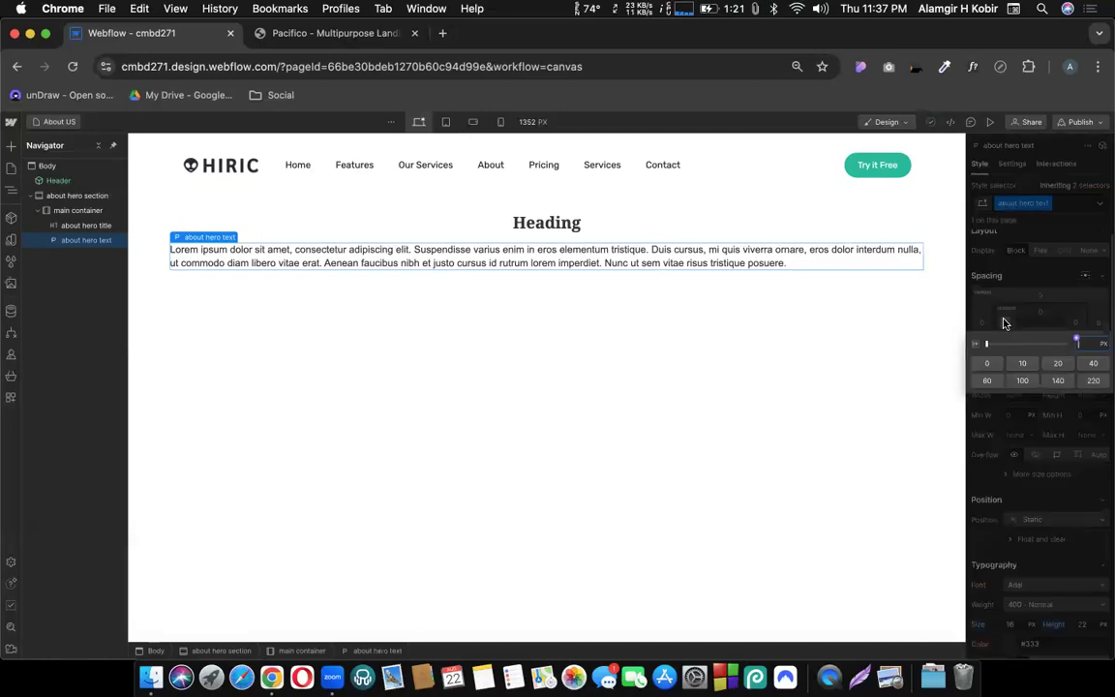
click(1093, 381)
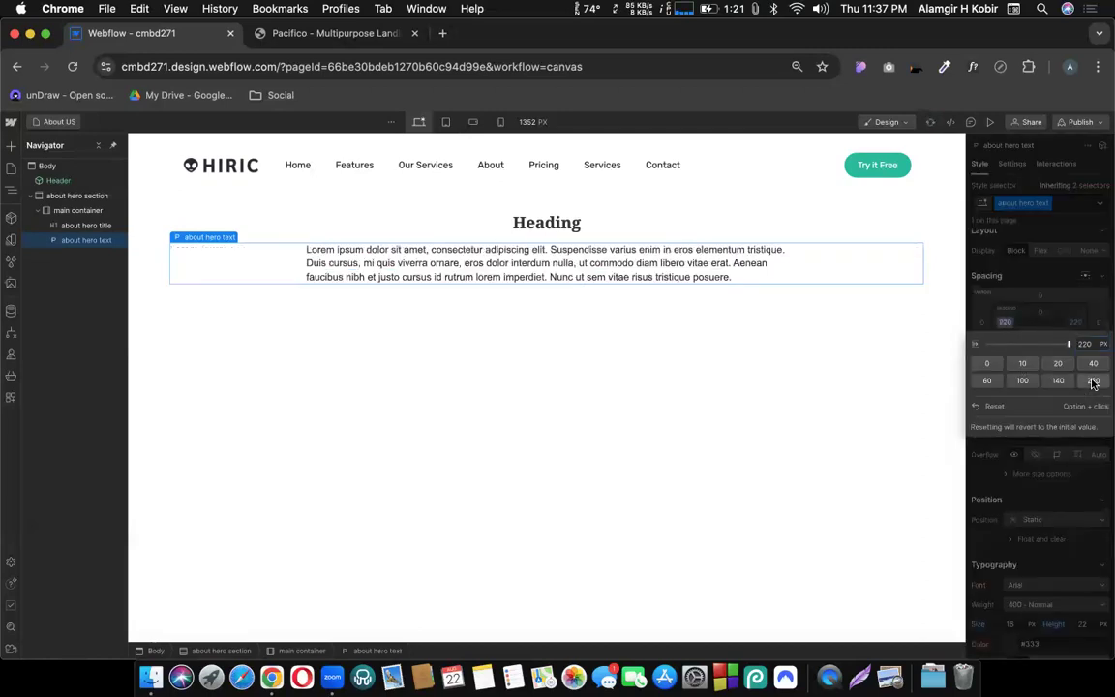
scroll(1082, 560, down, 5)
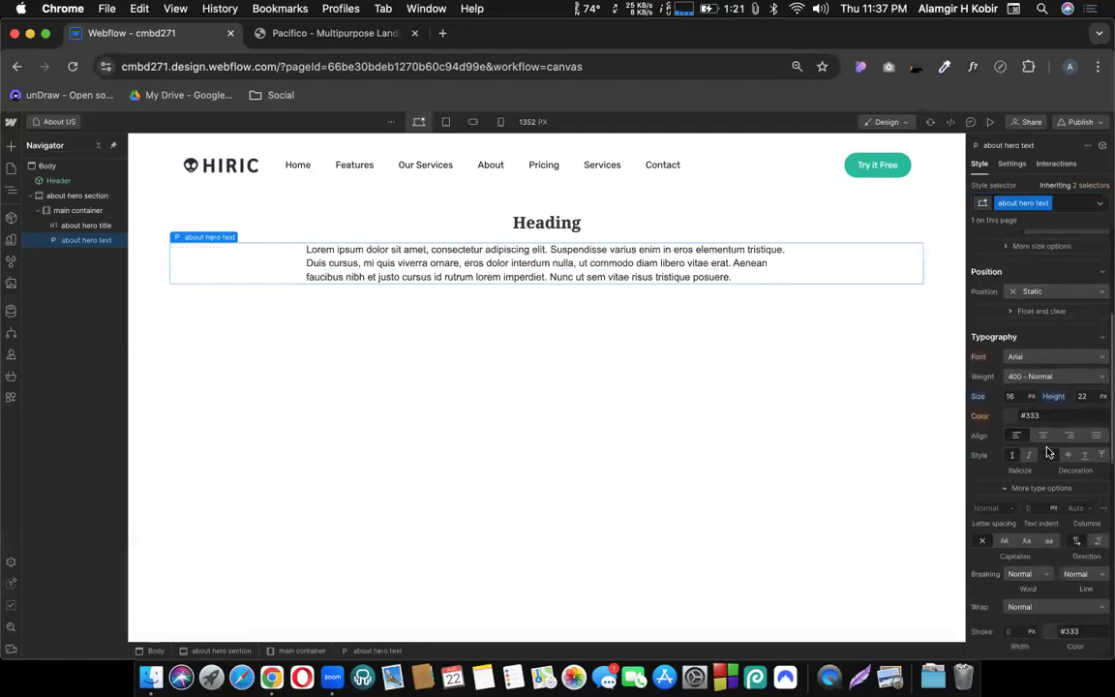
click(1041, 430)
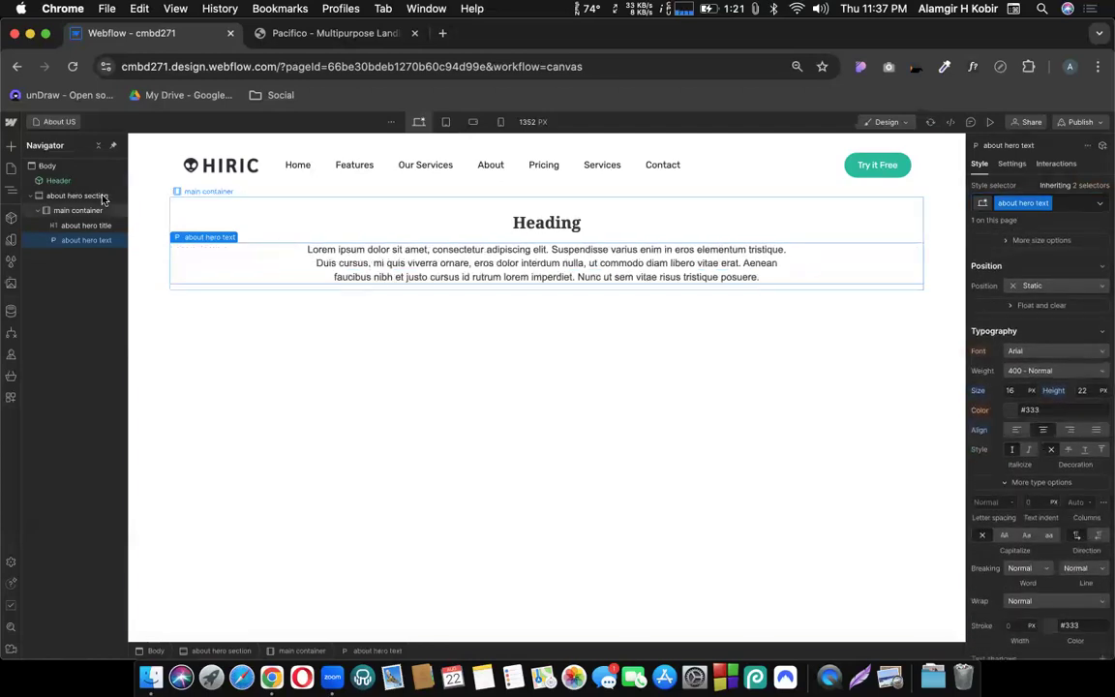
Step: Add an image below the hero paragraph and give it a new class named "abou hero img"
click(8, 148)
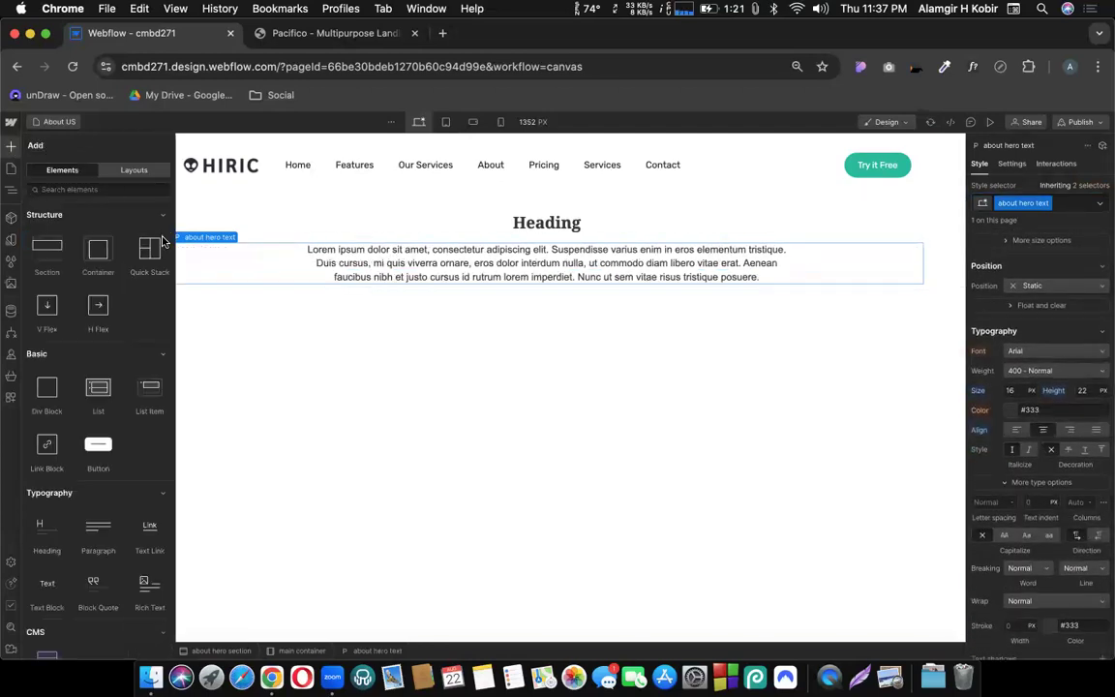
scroll(148, 368, down, 4)
drag(47, 484, 545, 287)
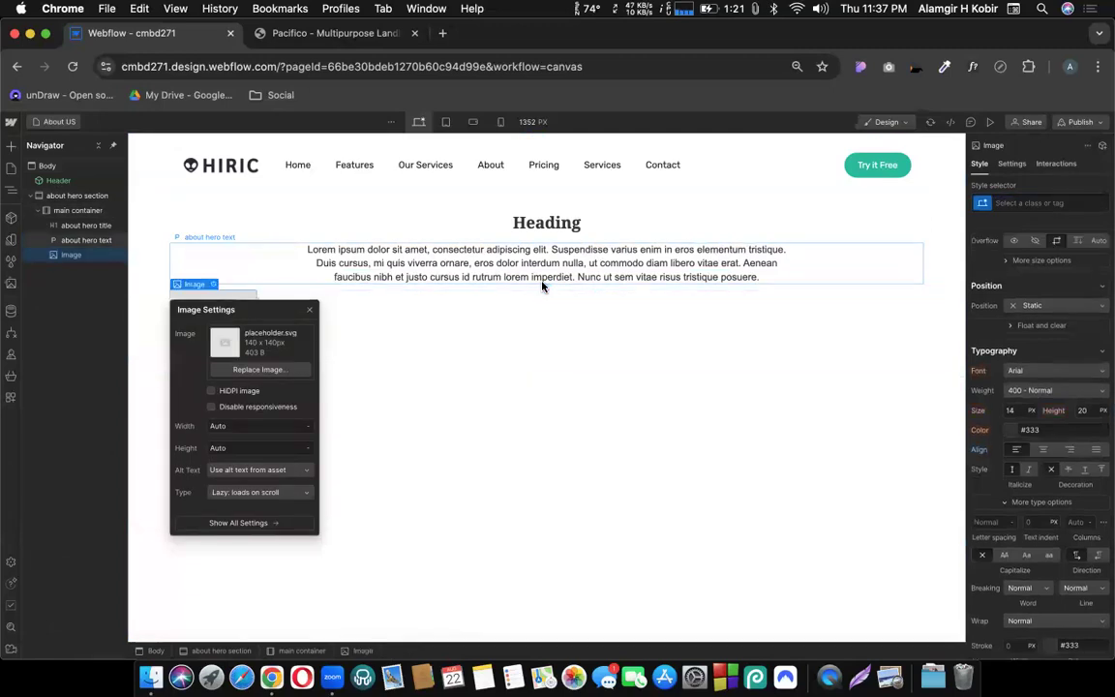
click(1023, 205)
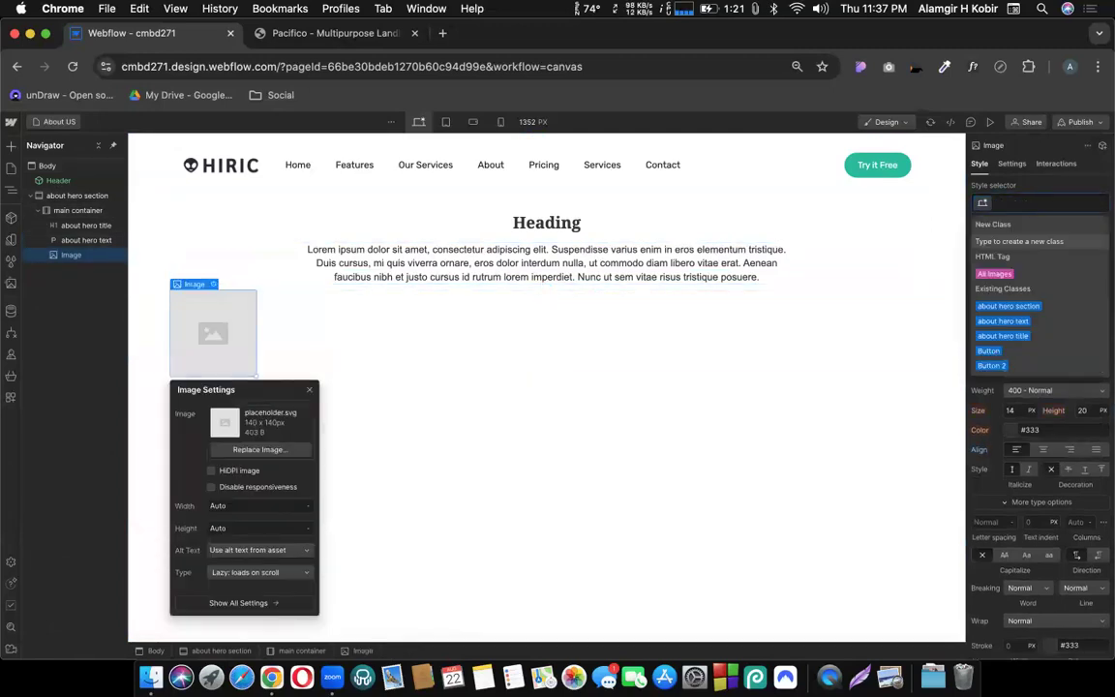
text(about)
key(BackSpace)
text(hero img)
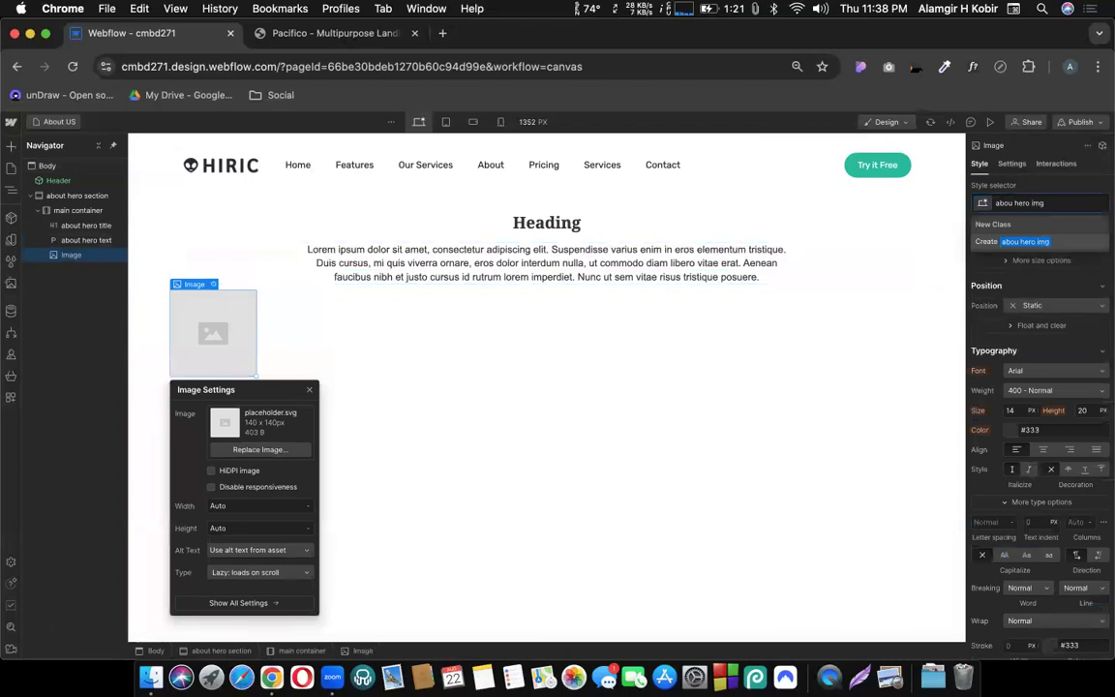
key(Return)
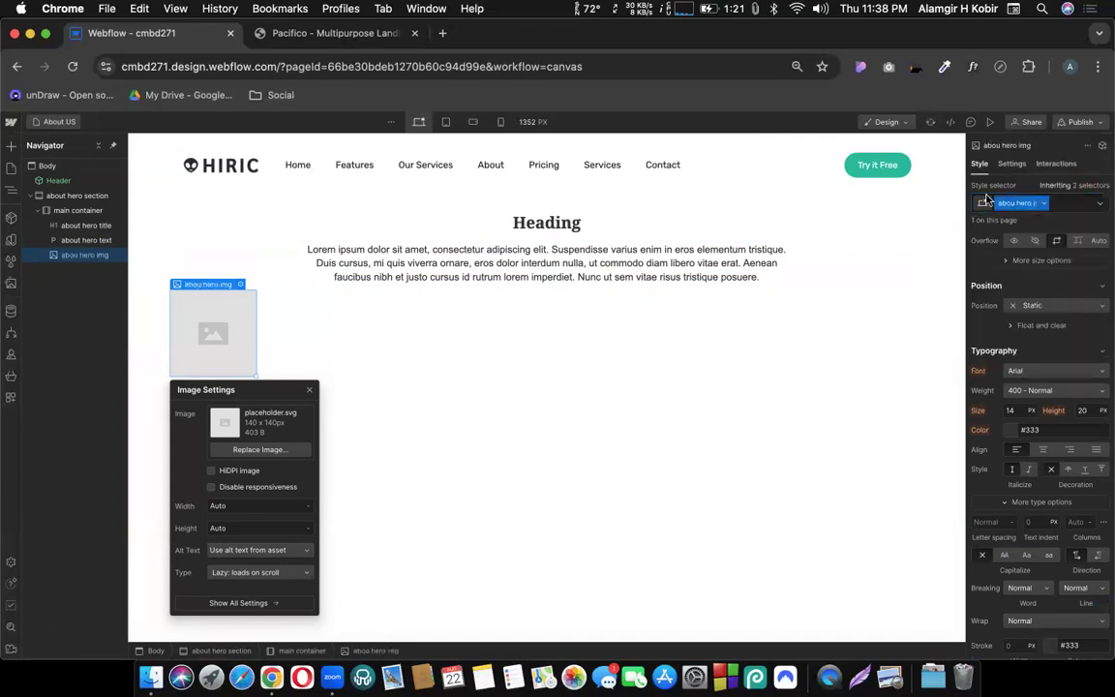
Step: Replace the placeholder image with the growth-analytics SVG from the assets and close the image settings
click(260, 449)
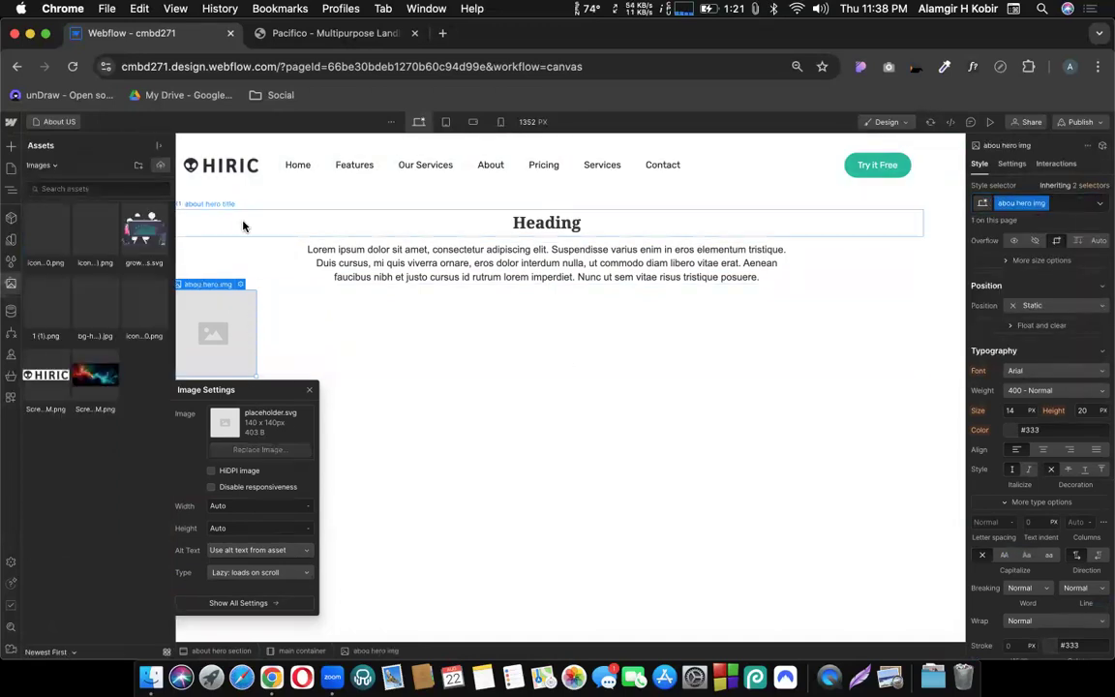
click(144, 230)
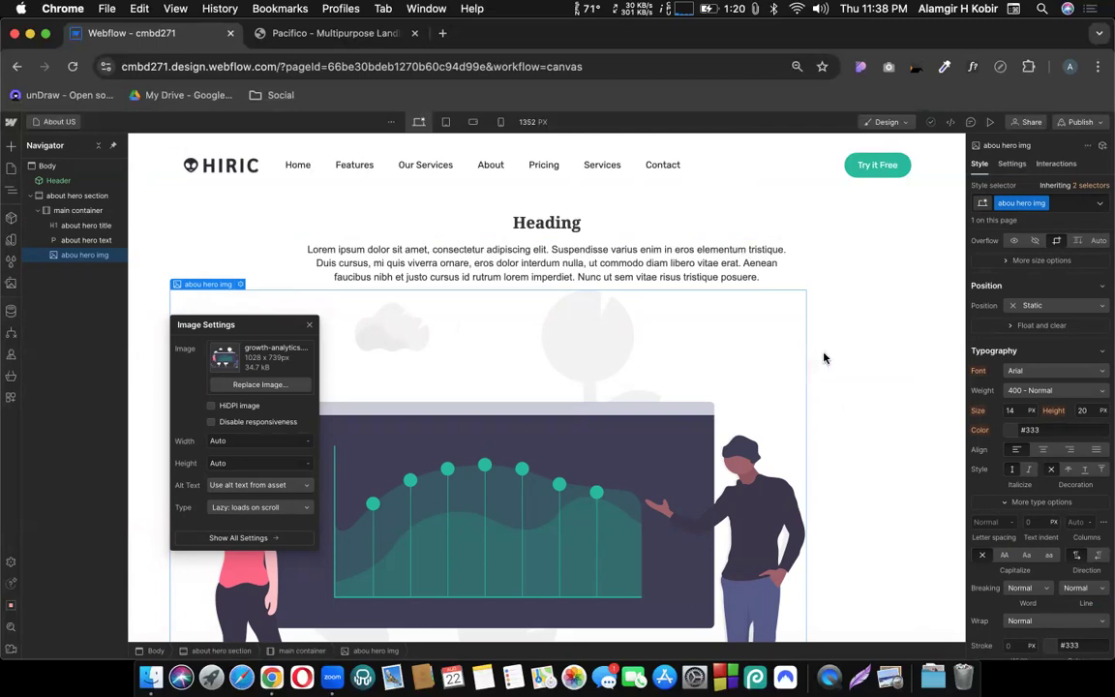
click(775, 360)
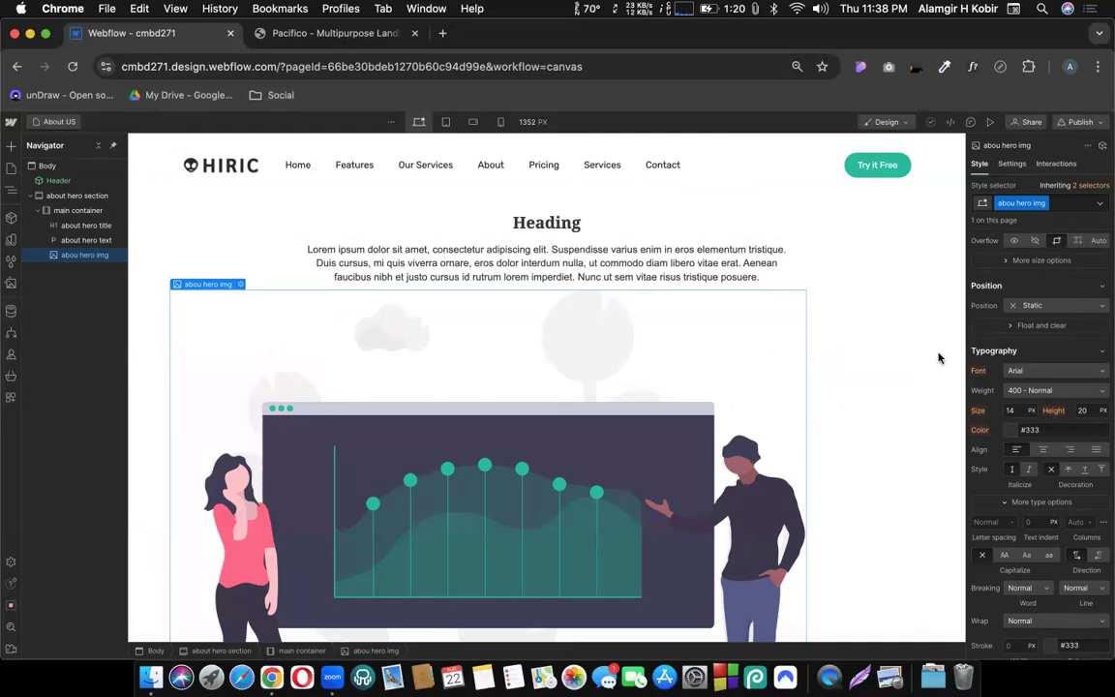
scroll(1058, 374, up, 5)
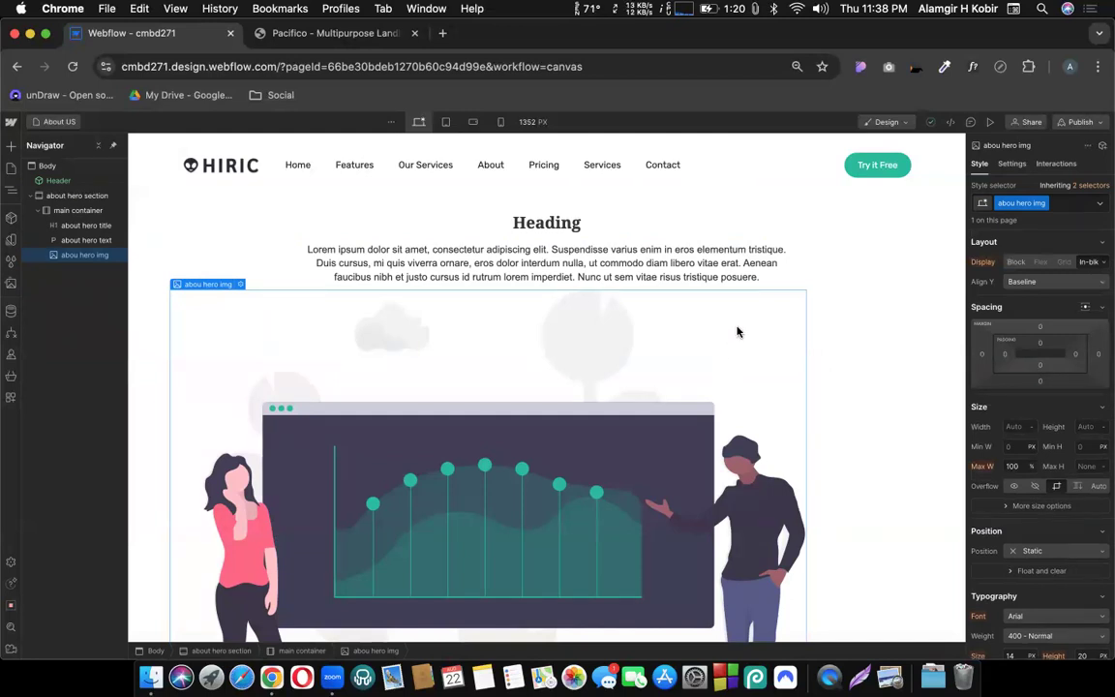
Step: Add a div block to the main container and move the heading and paragraph into it
click(10, 145)
drag(49, 401, 540, 216)
drag(558, 258, 554, 236)
drag(578, 450, 557, 281)
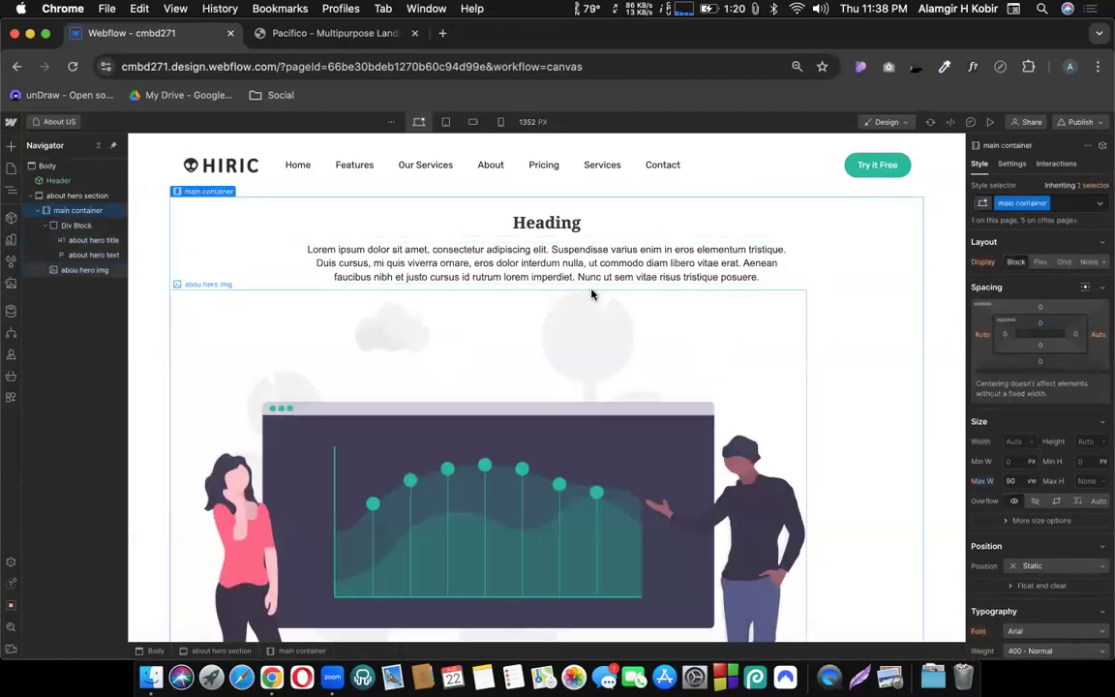
Step: Move the hero image into the div block, below the paragraph
click(75, 226)
click(44, 225)
click(85, 240)
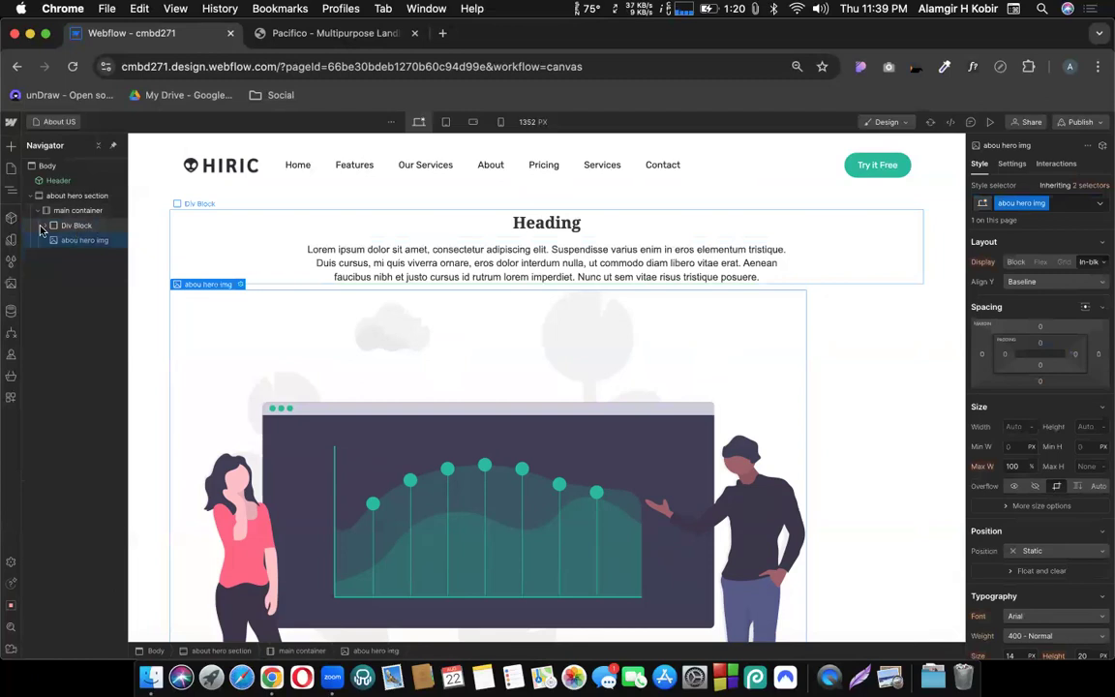
click(44, 226)
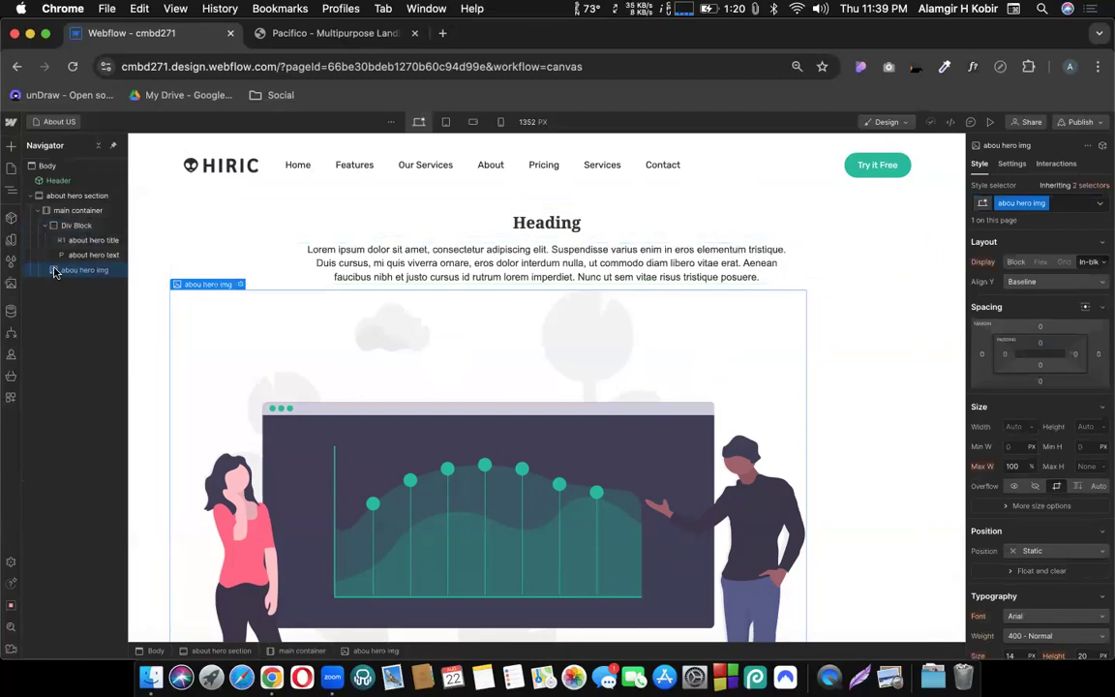
drag(84, 271, 111, 271)
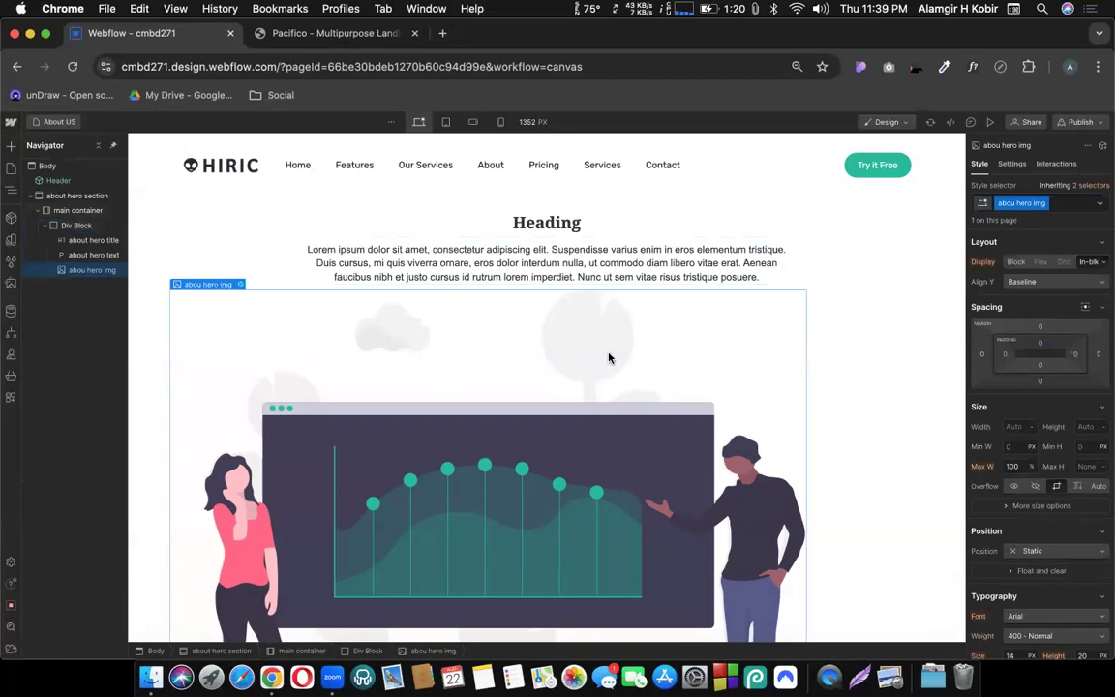
Step: Make the div block a vertical flex layout, aligned Center horizontally and Top vertically
click(837, 317)
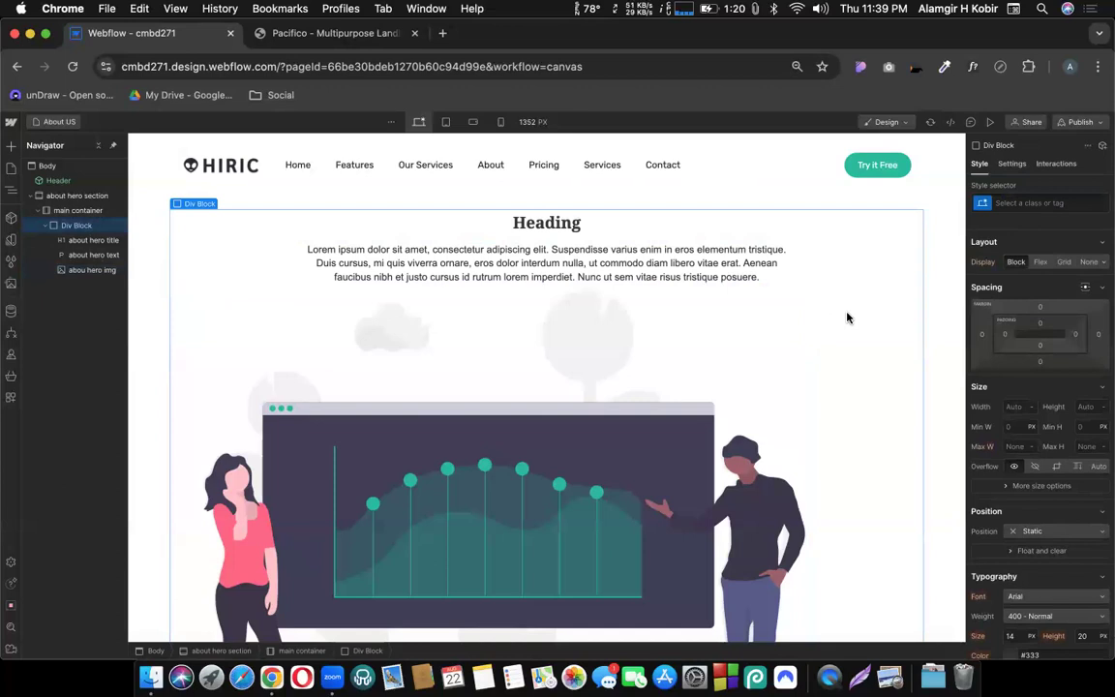
scroll(1054, 280, down, 4)
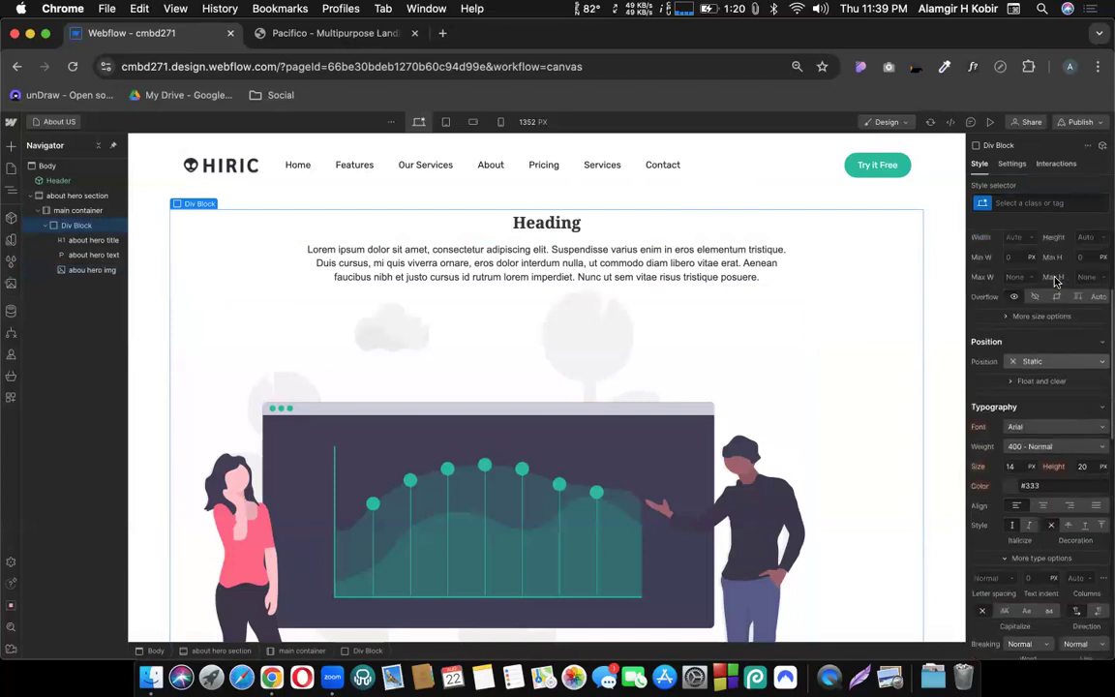
scroll(1055, 281, up, 4)
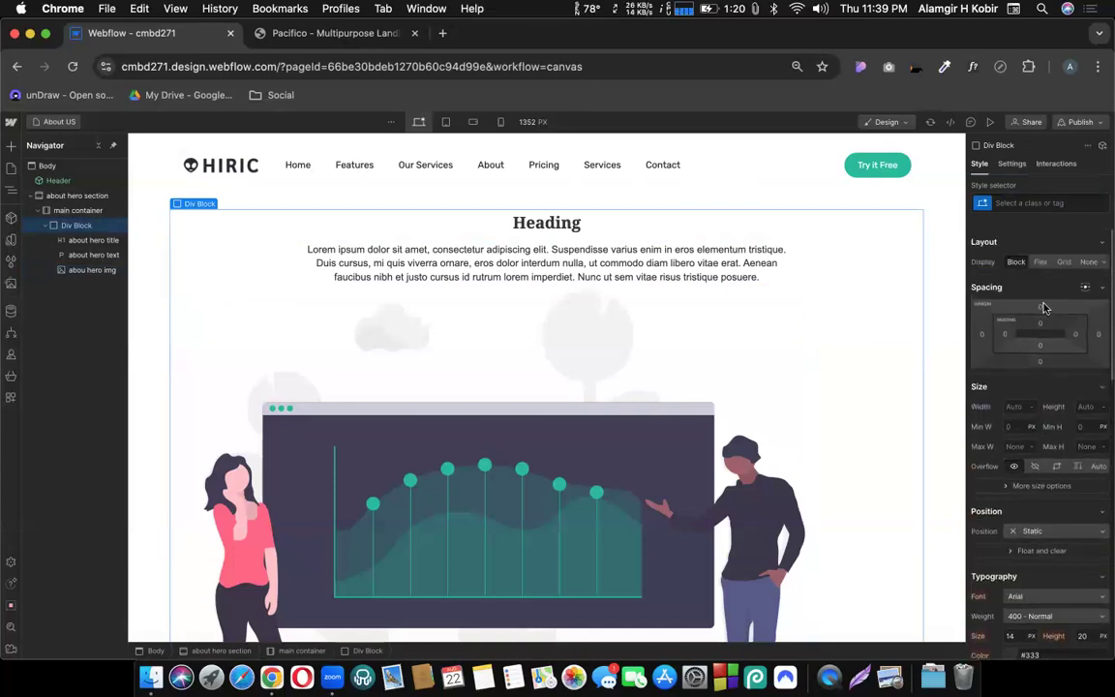
click(1040, 287)
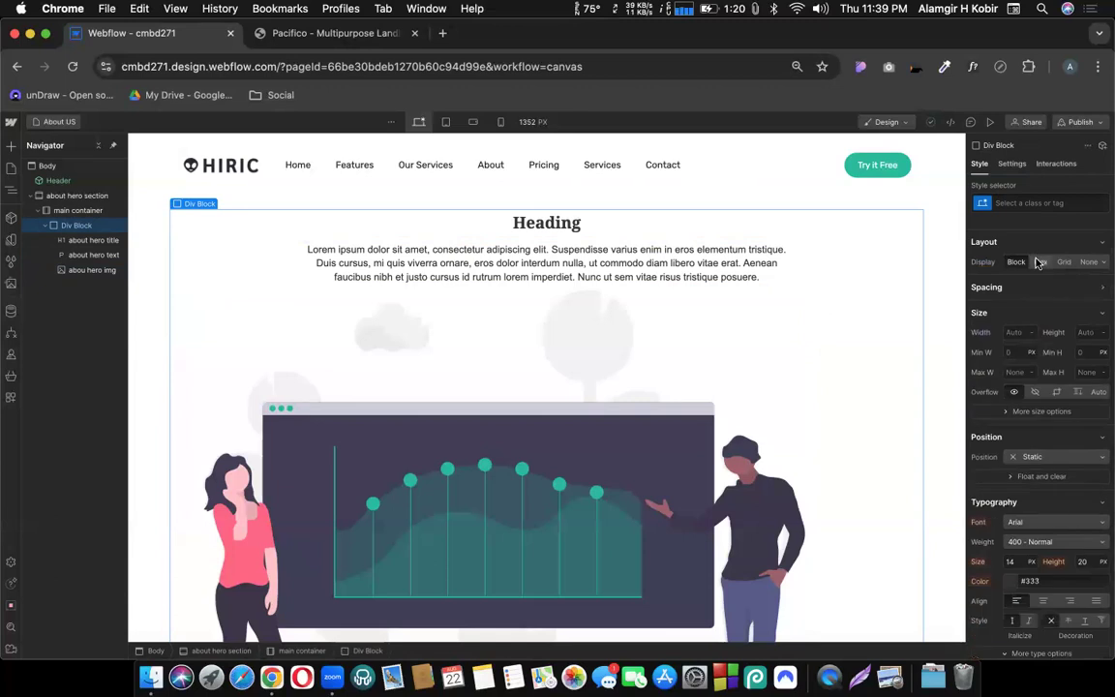
click(1039, 261)
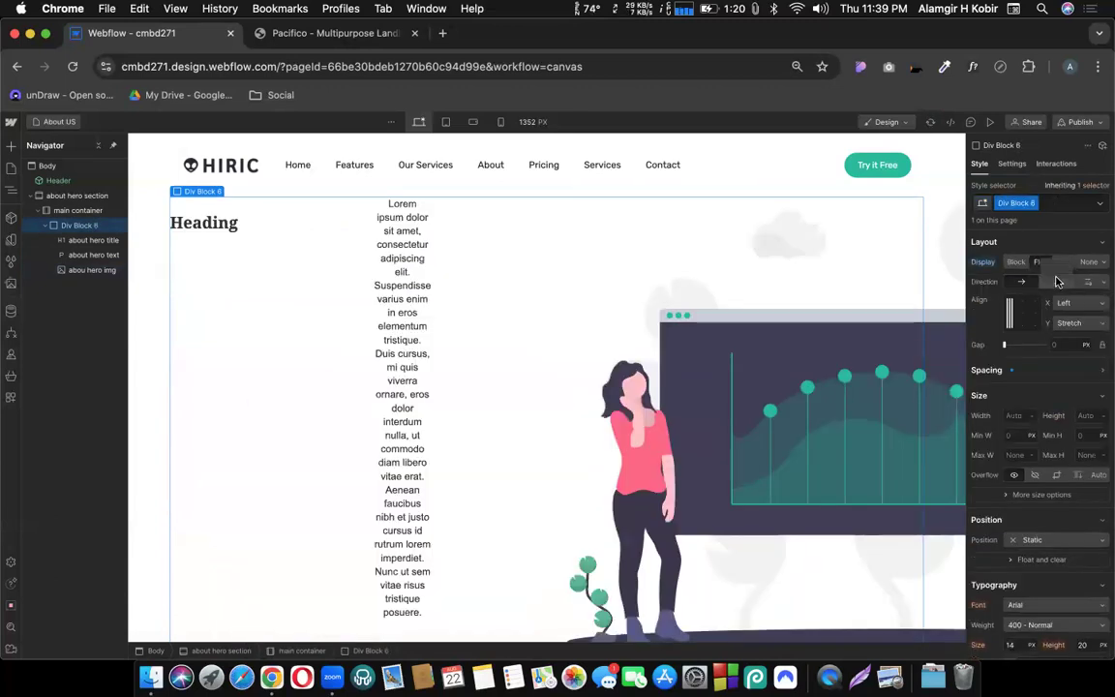
click(1056, 281)
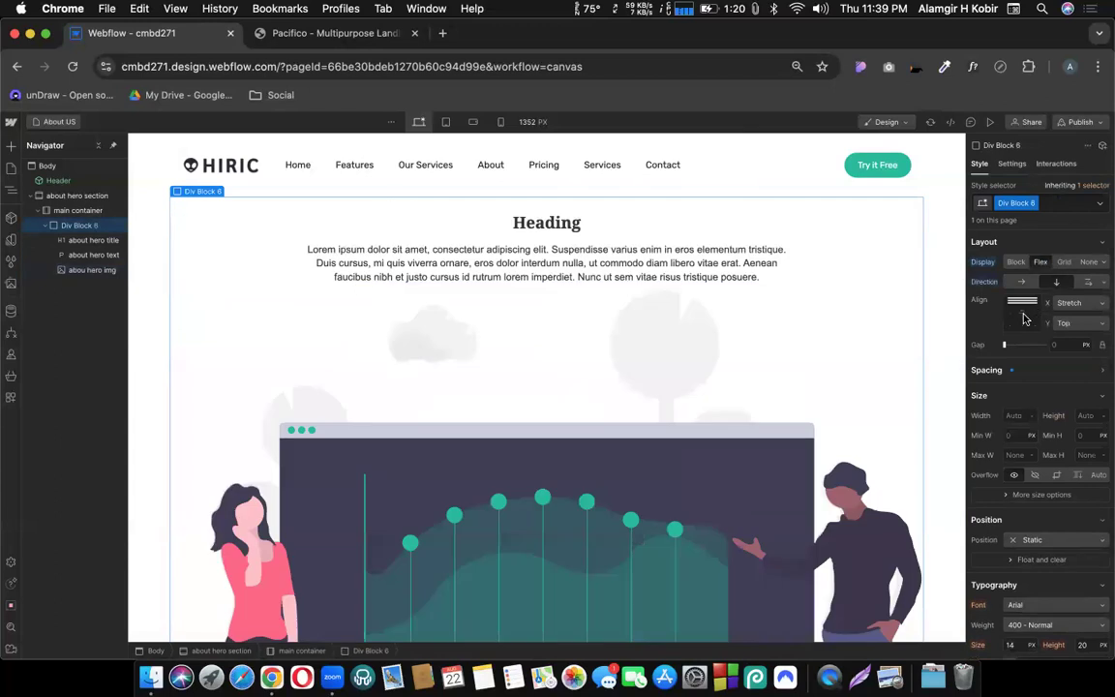
click(1023, 312)
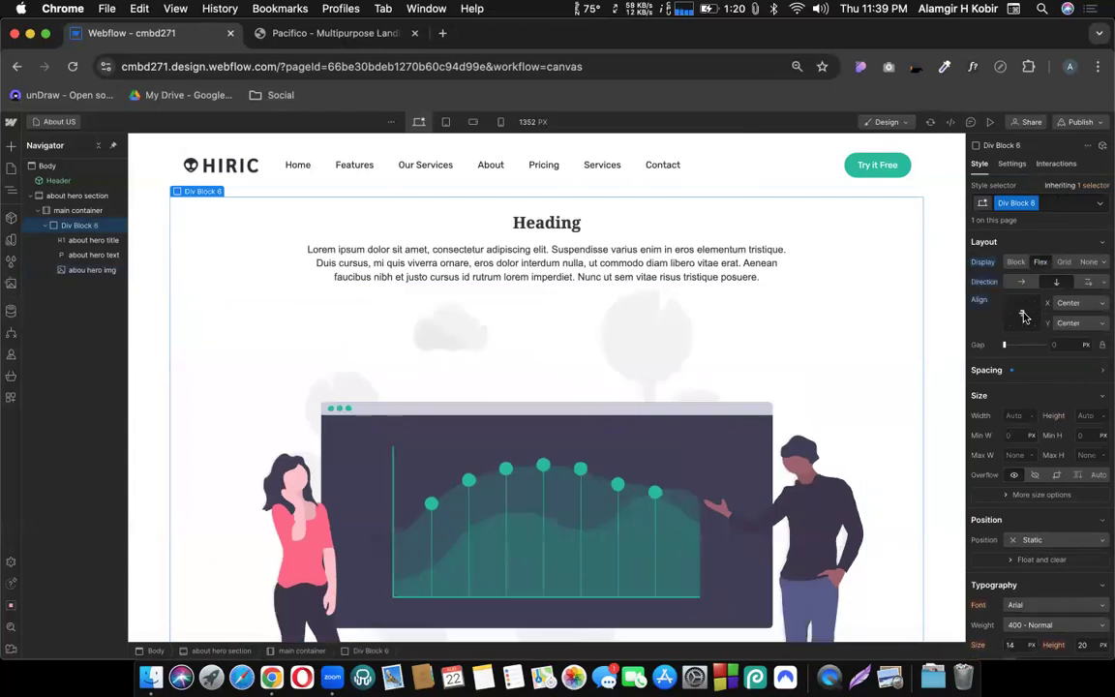
click(1022, 303)
scroll(552, 252, down, 3)
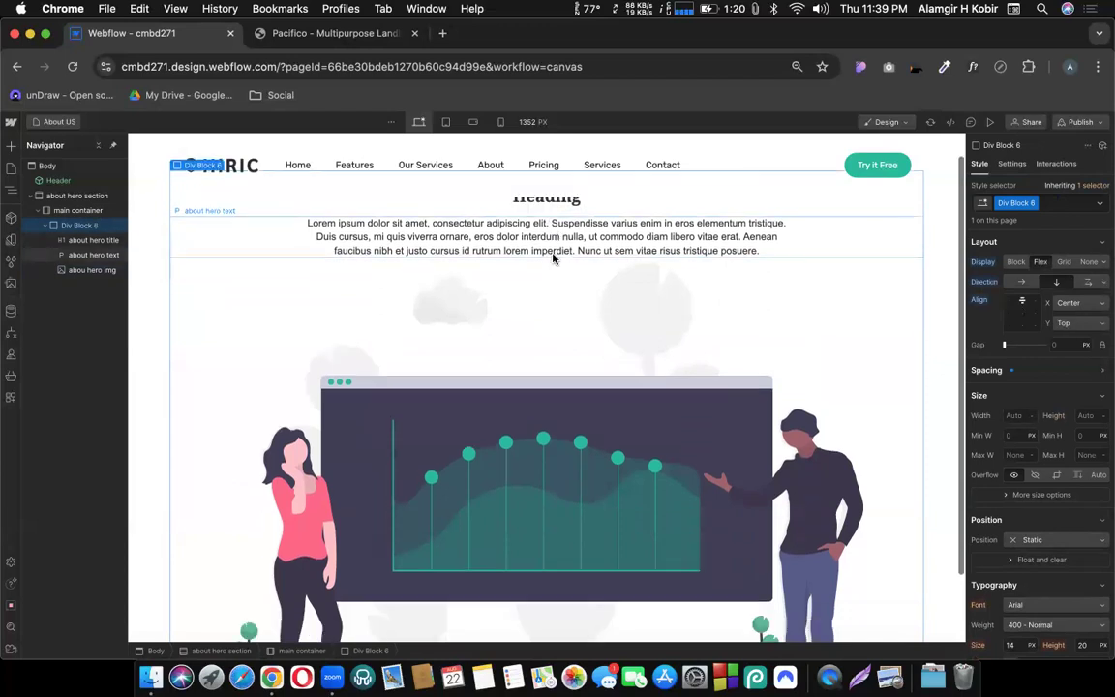
scroll(552, 259, up, 3)
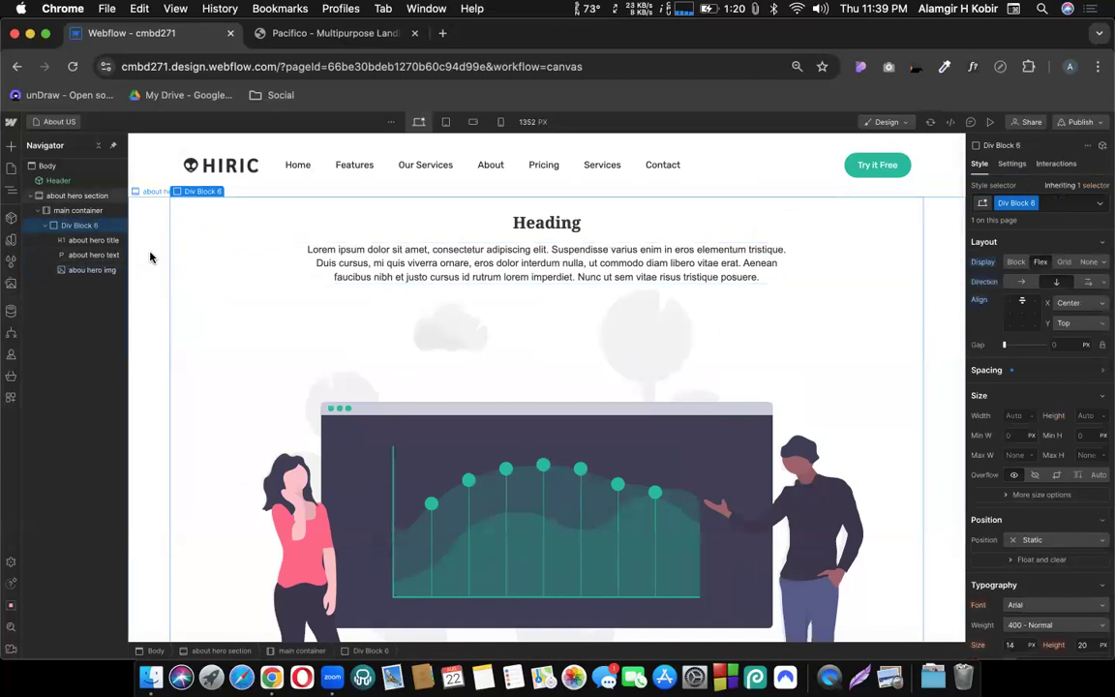
Step: Add a new section to the page body directly below the about hero section
key(a)
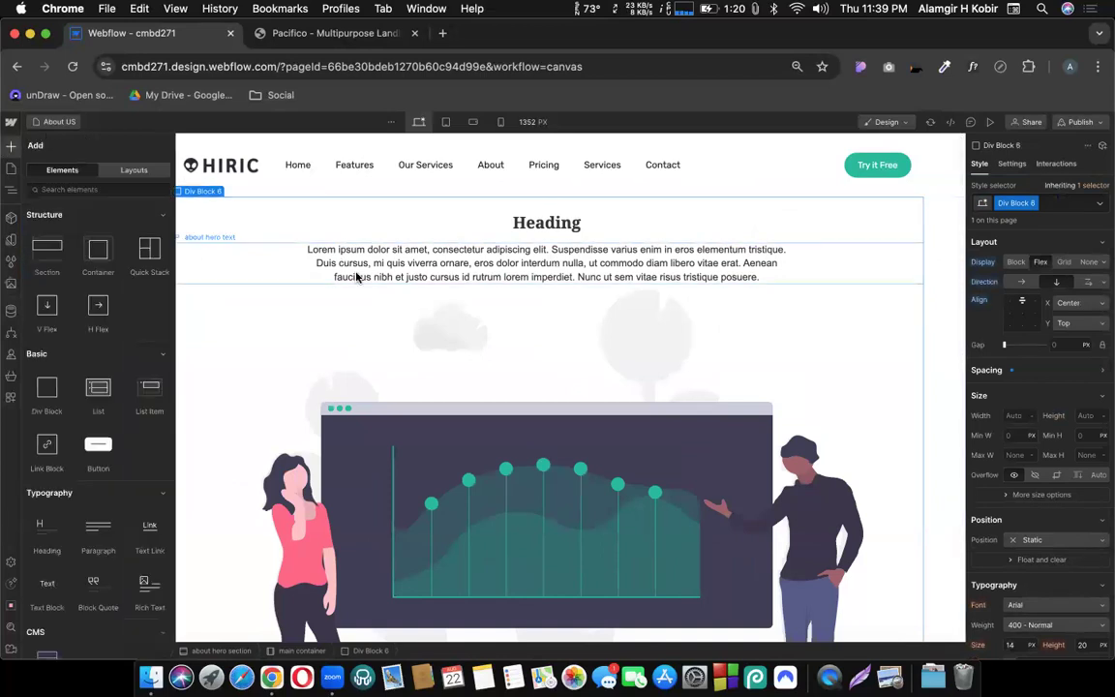
scroll(348, 271, down, 3)
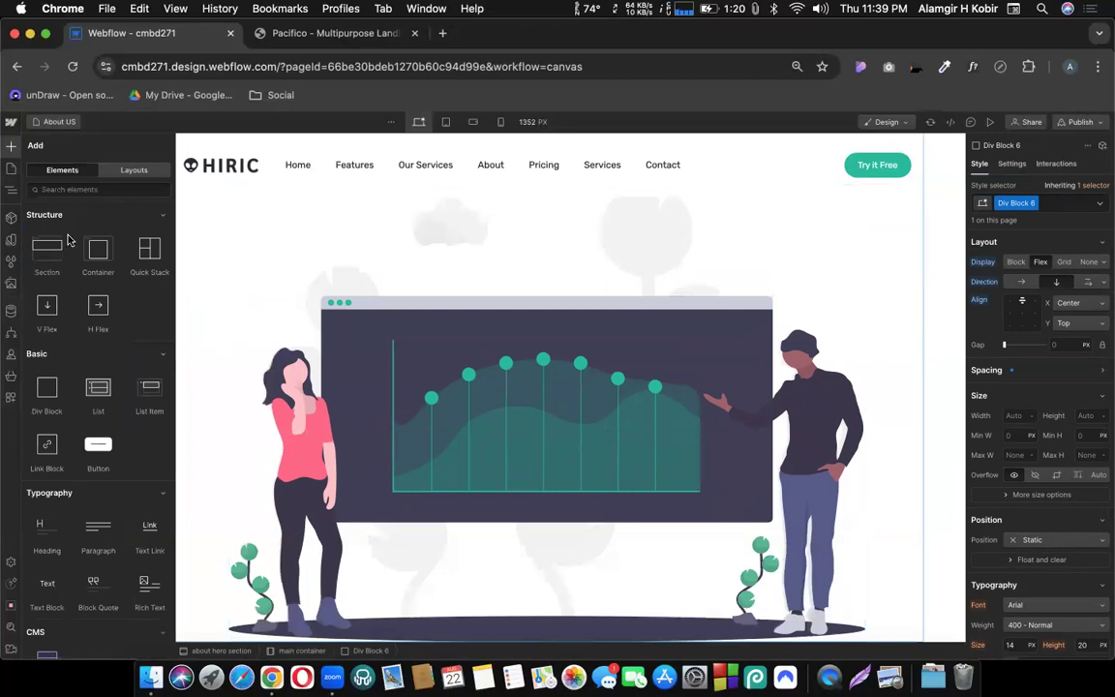
drag(44, 250, 150, 641)
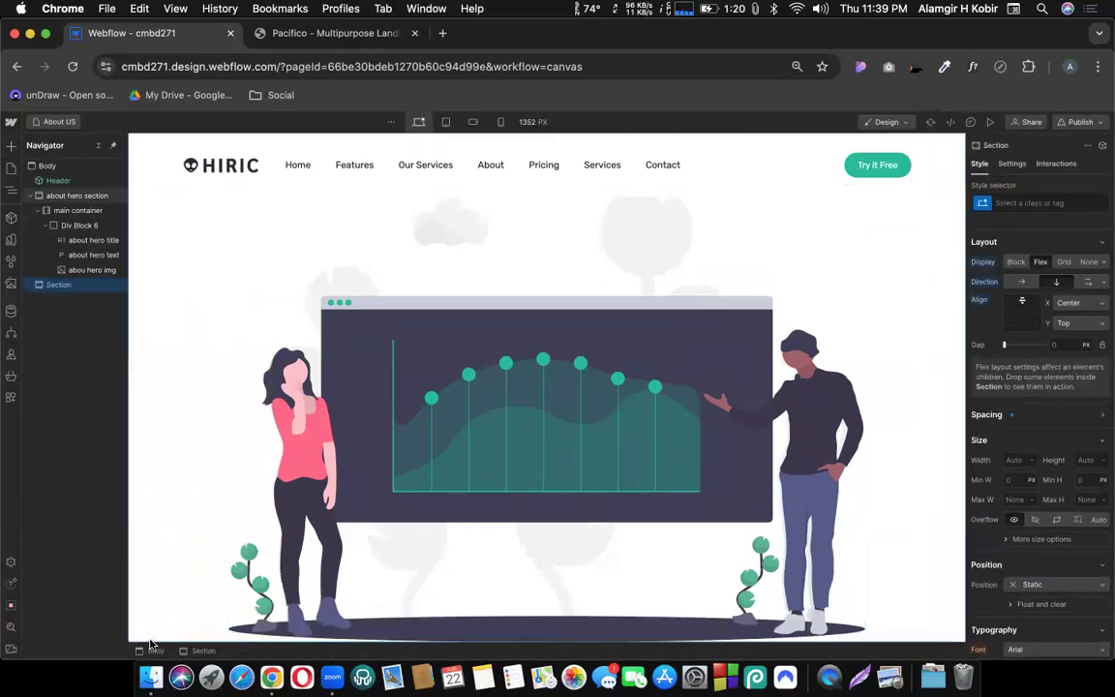
scroll(446, 384, down, 2)
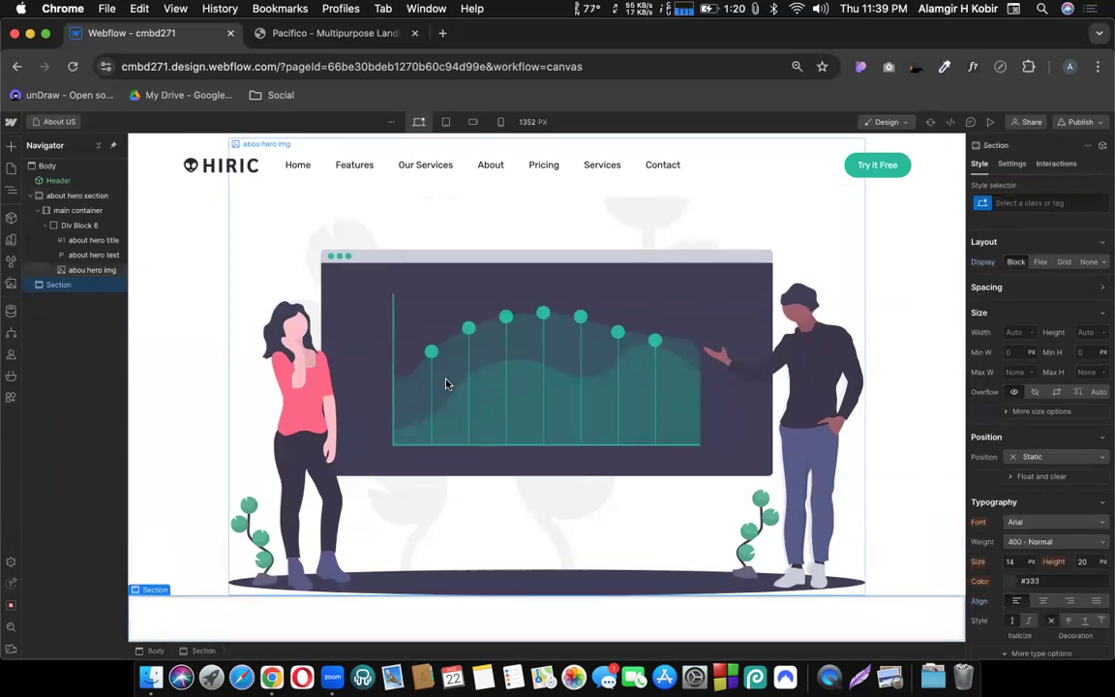
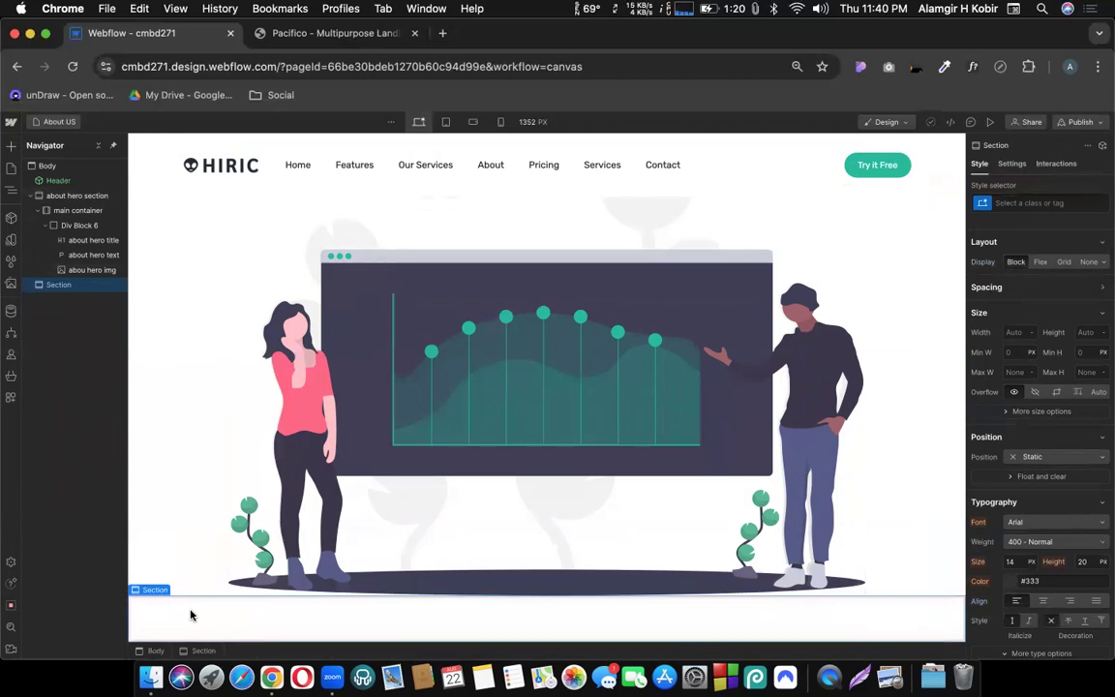
Step: Create the class "about ser section" on the new section
click(1034, 201)
text(about)
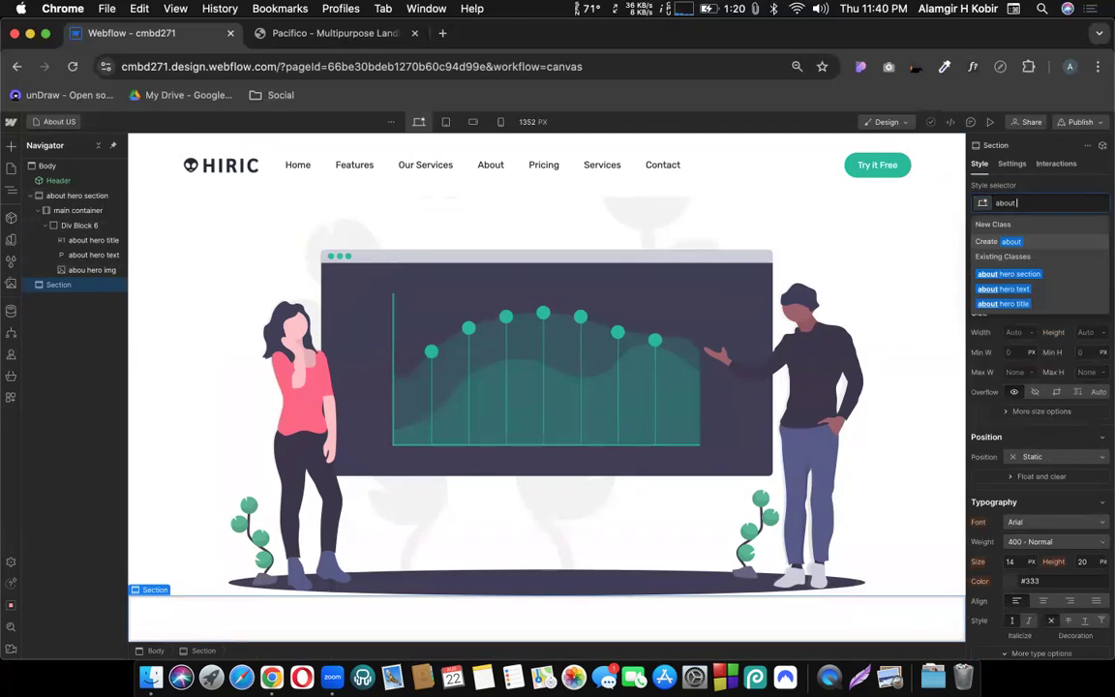
text( ser)
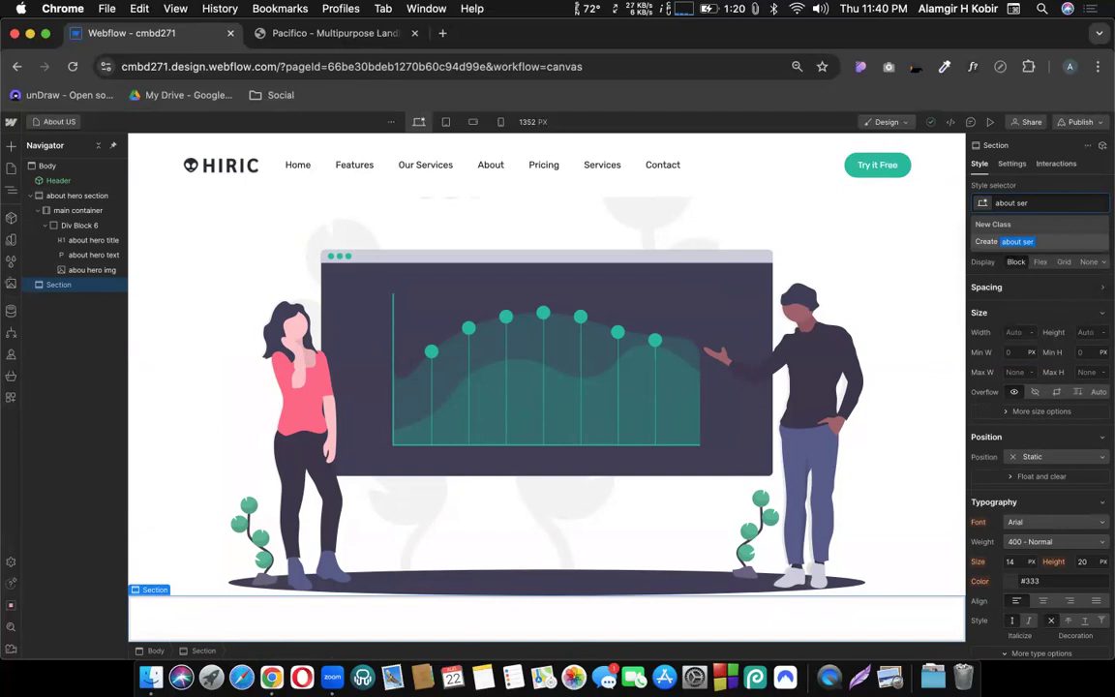
text( section)
key(Return)
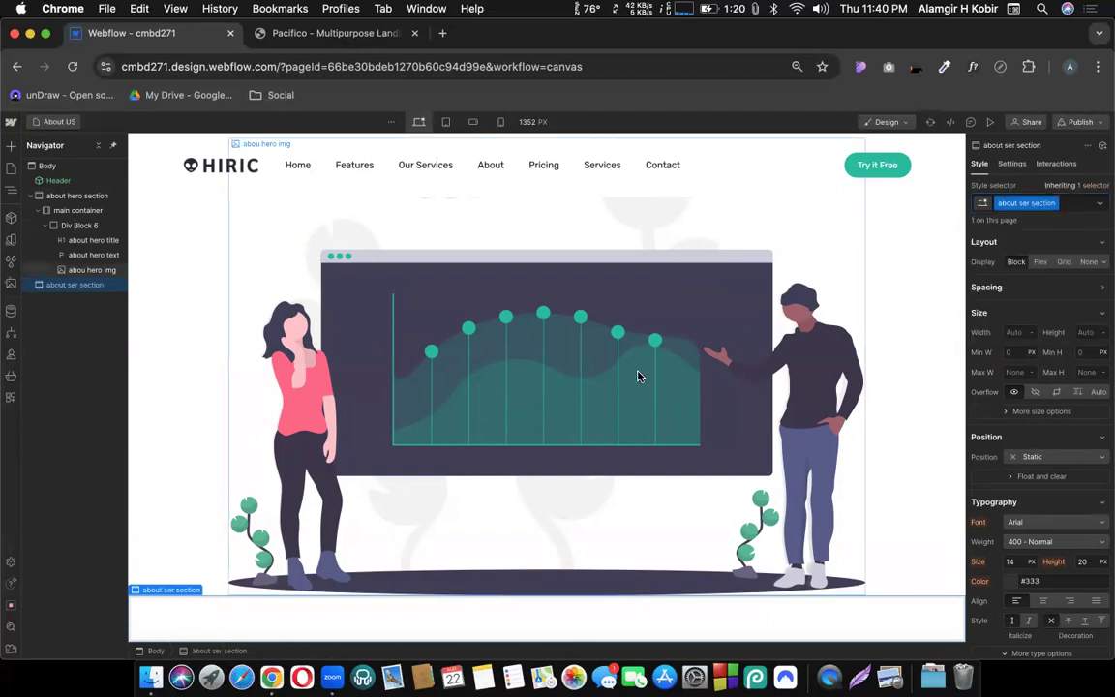
Step: Add a container inside the about ser section and apply the existing main container class to it
key(super+k)
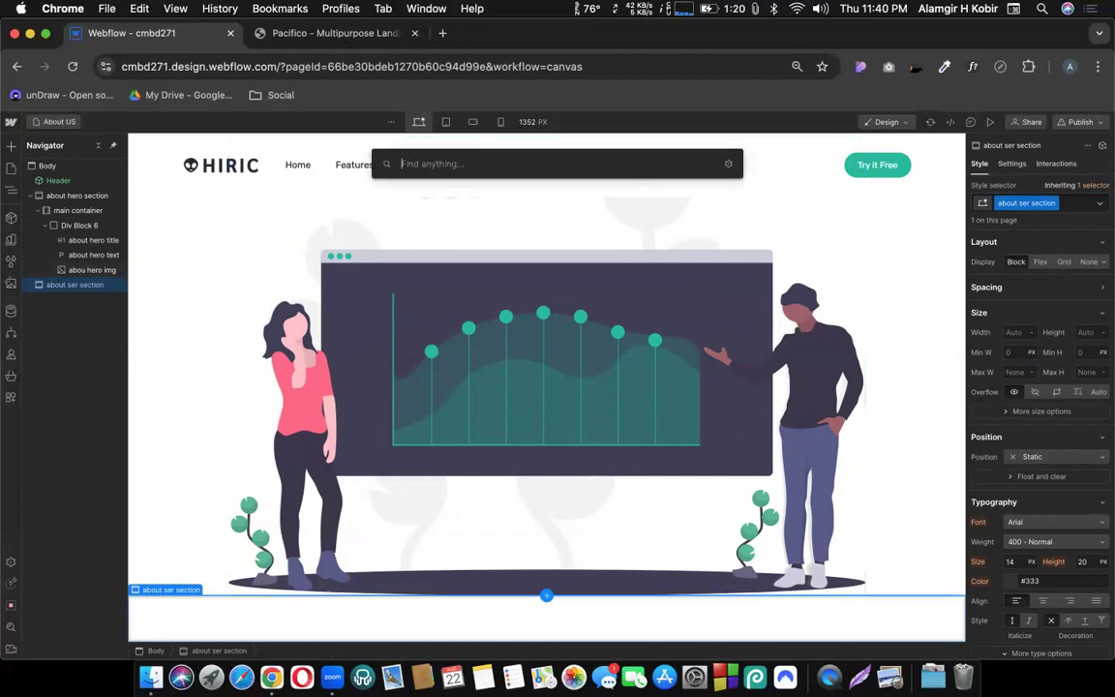
text(co)
key(Return)
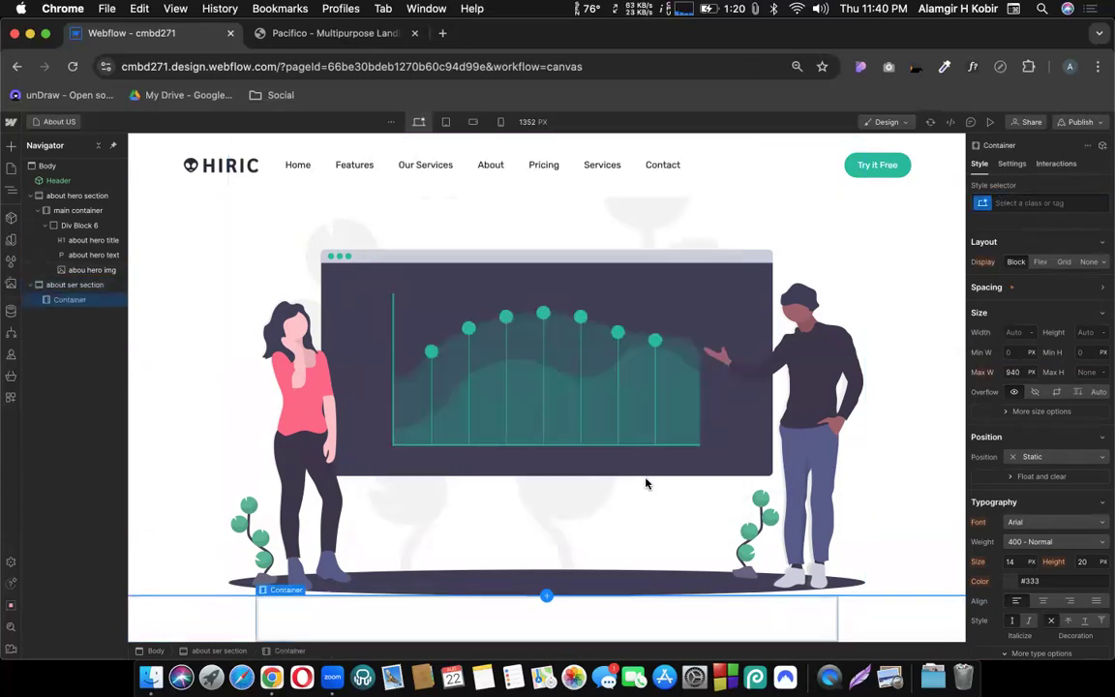
click(1024, 203)
text(main)
click(1013, 279)
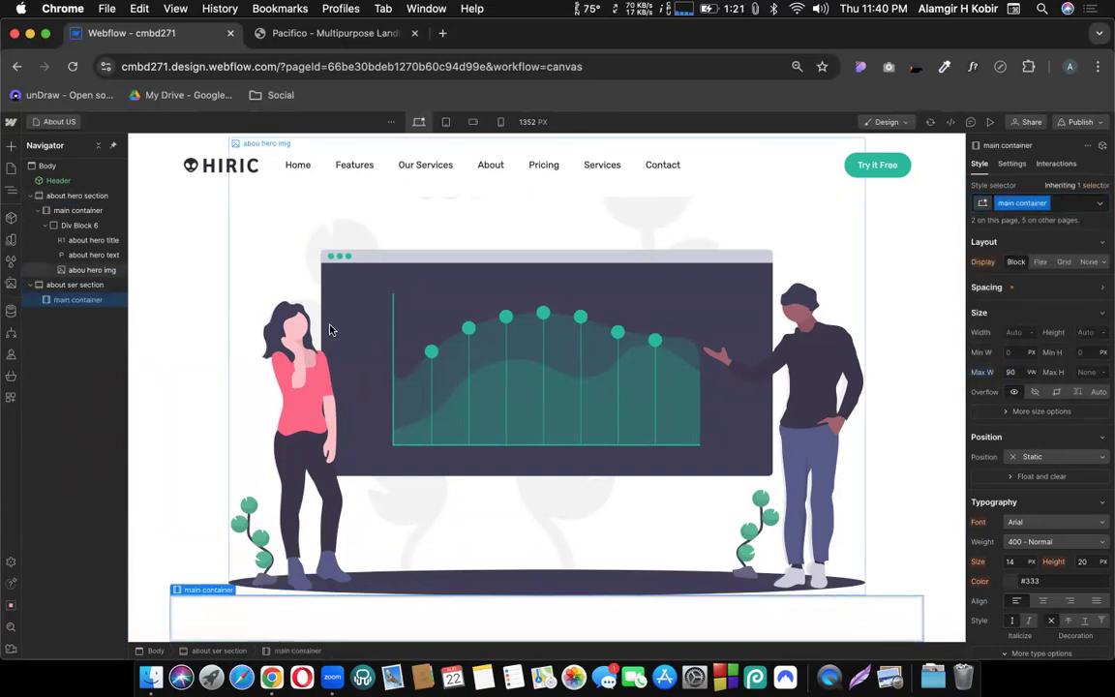
Step: Add an H1 heading inside the new section's main container
click(11, 145)
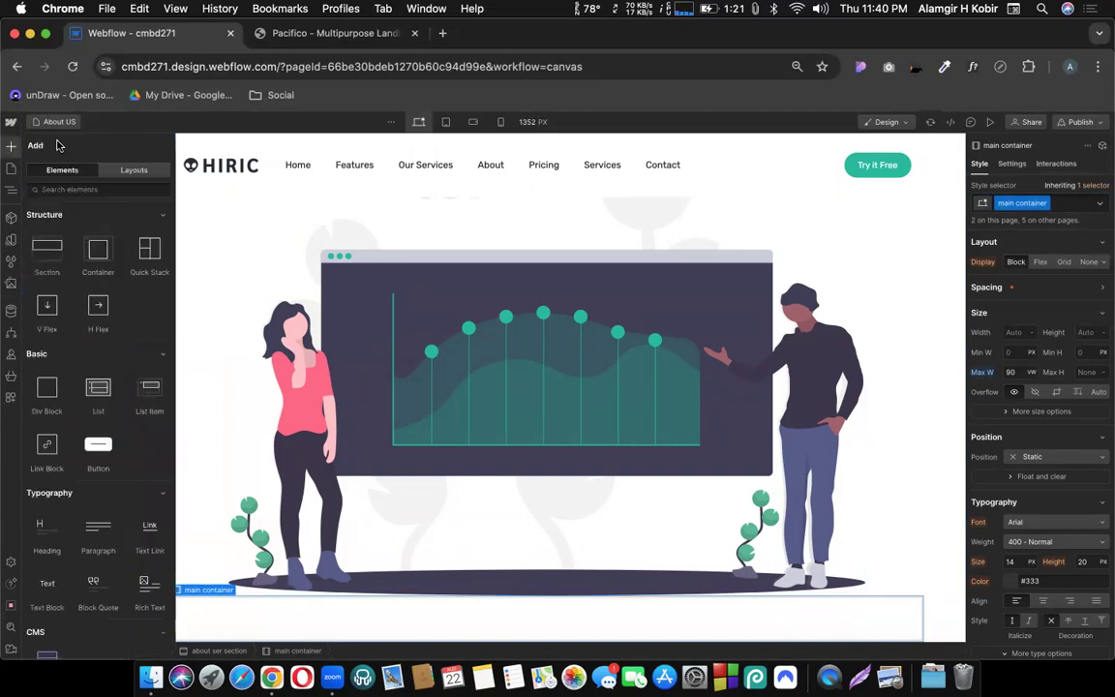
scroll(46, 396, down, 3)
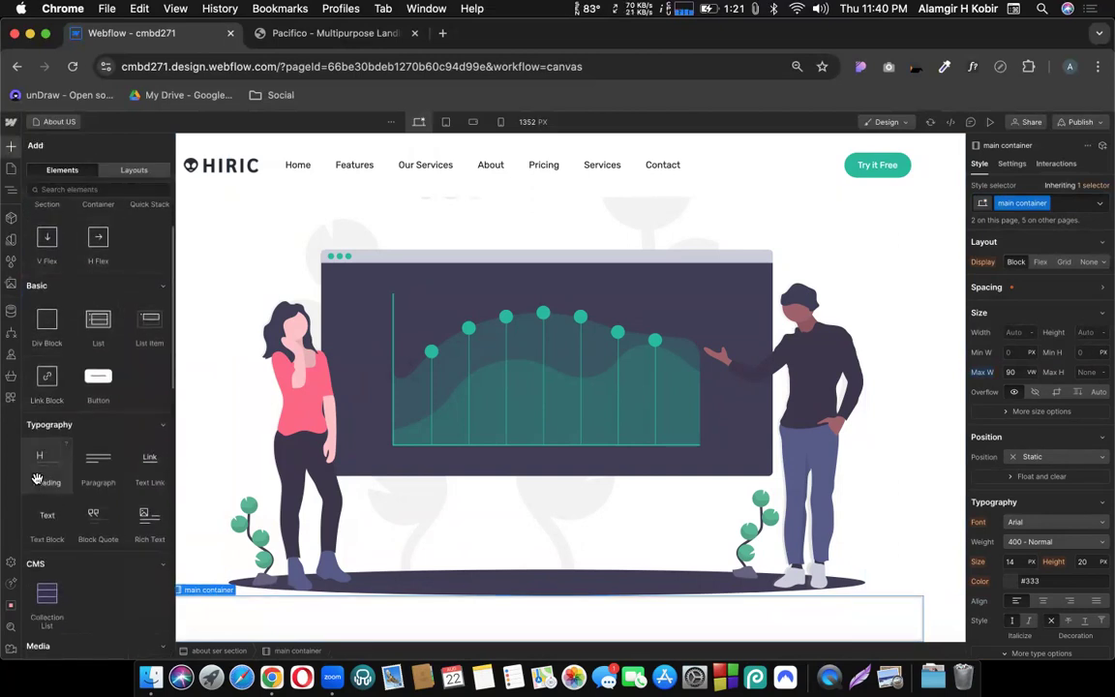
click(37, 477)
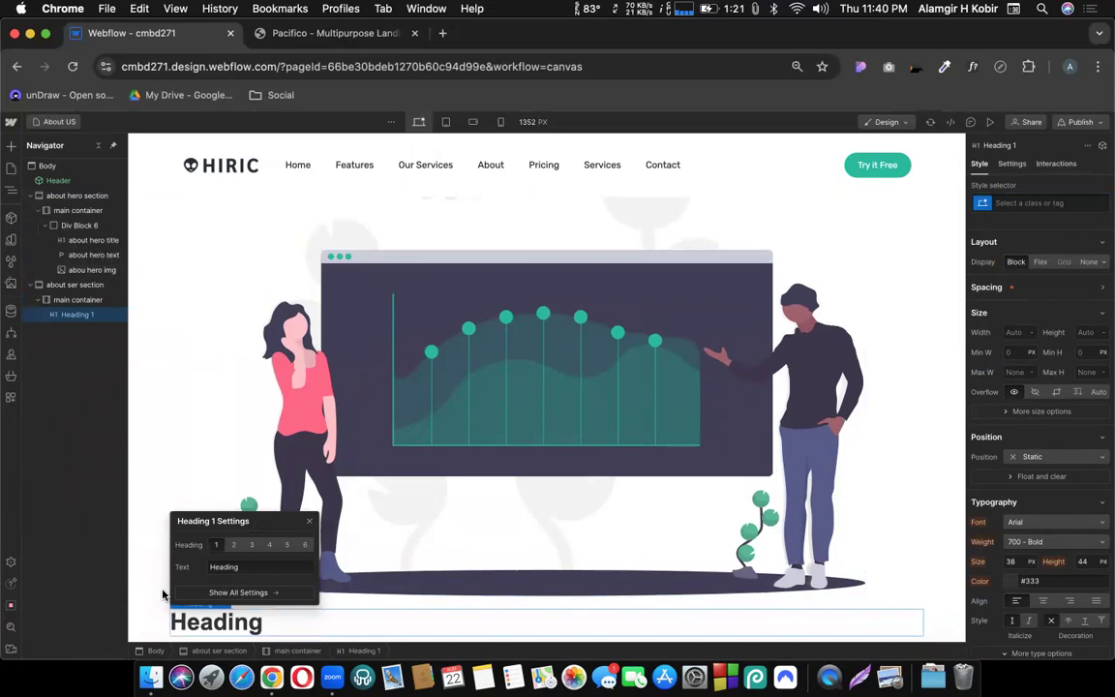
Step: Set the about ser section's background color to black
click(138, 616)
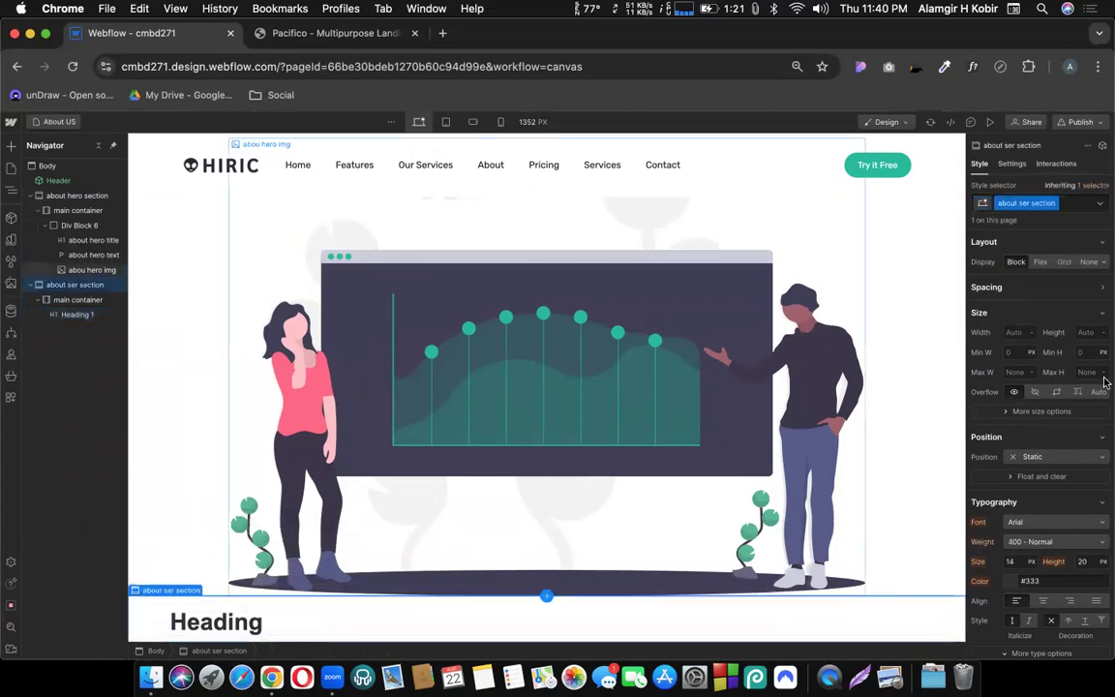
scroll(1034, 406, down, 6)
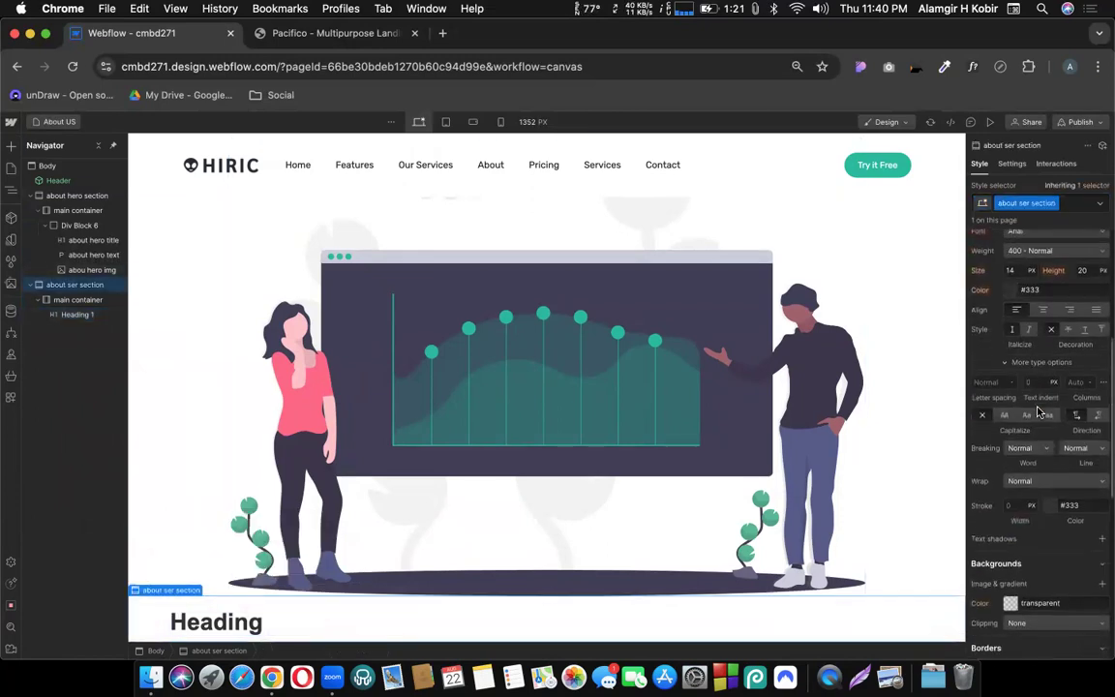
scroll(1025, 390, down, 2)
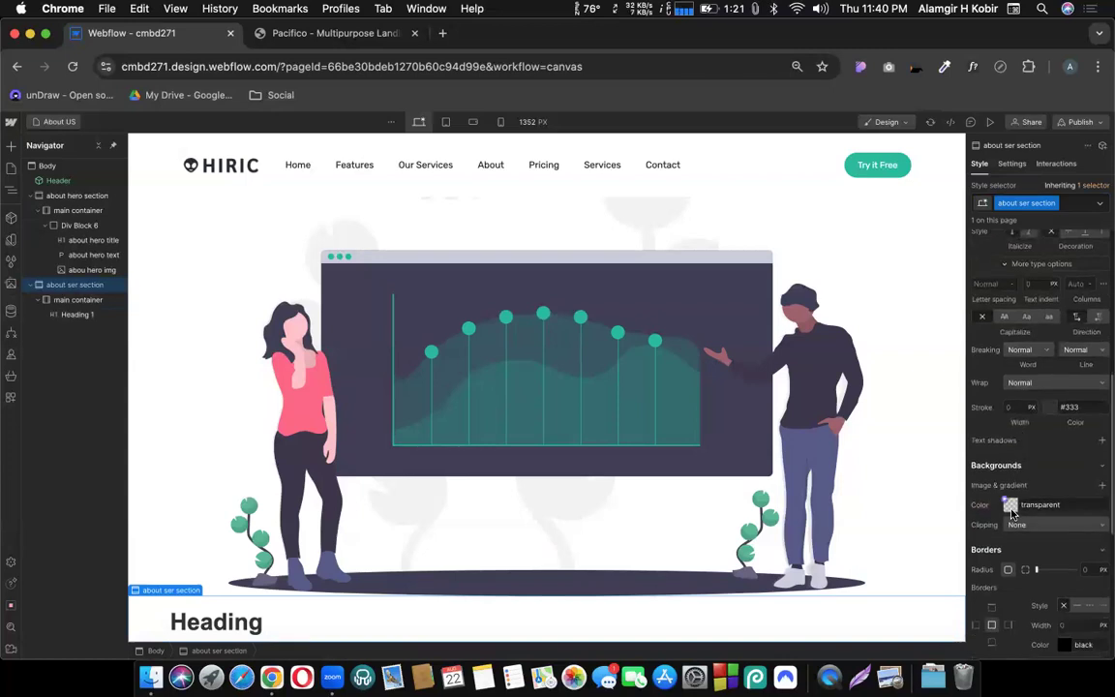
click(1011, 505)
drag(977, 406, 959, 437)
click(984, 492)
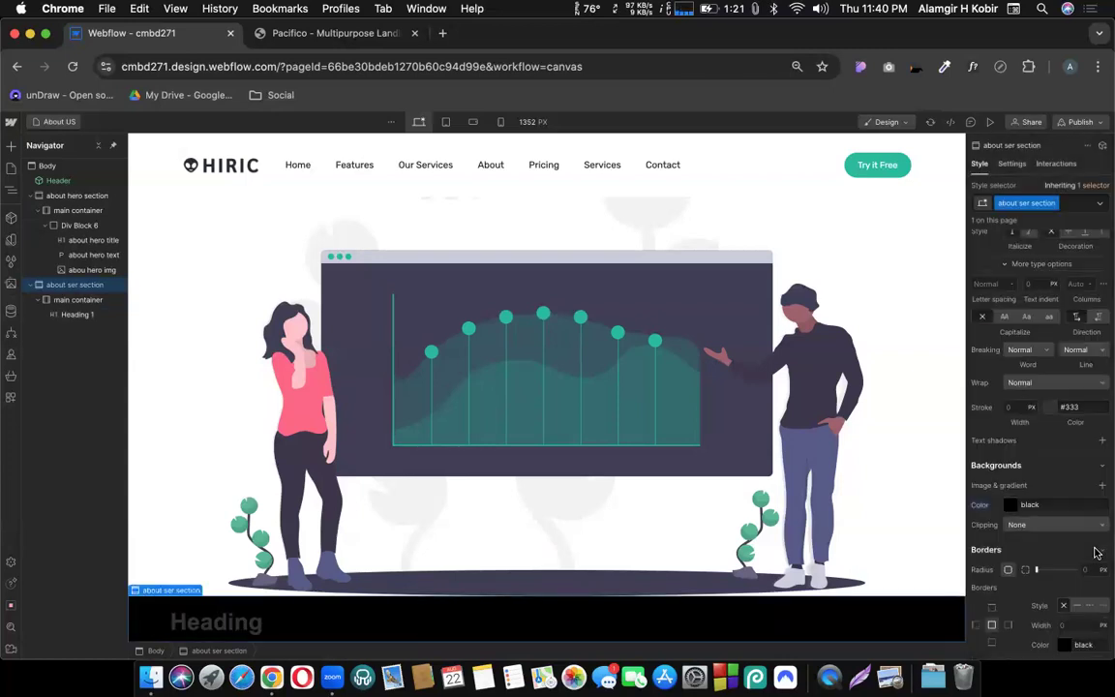
Step: Apply the existing about hero title class to the heading in the about ser section
click(252, 630)
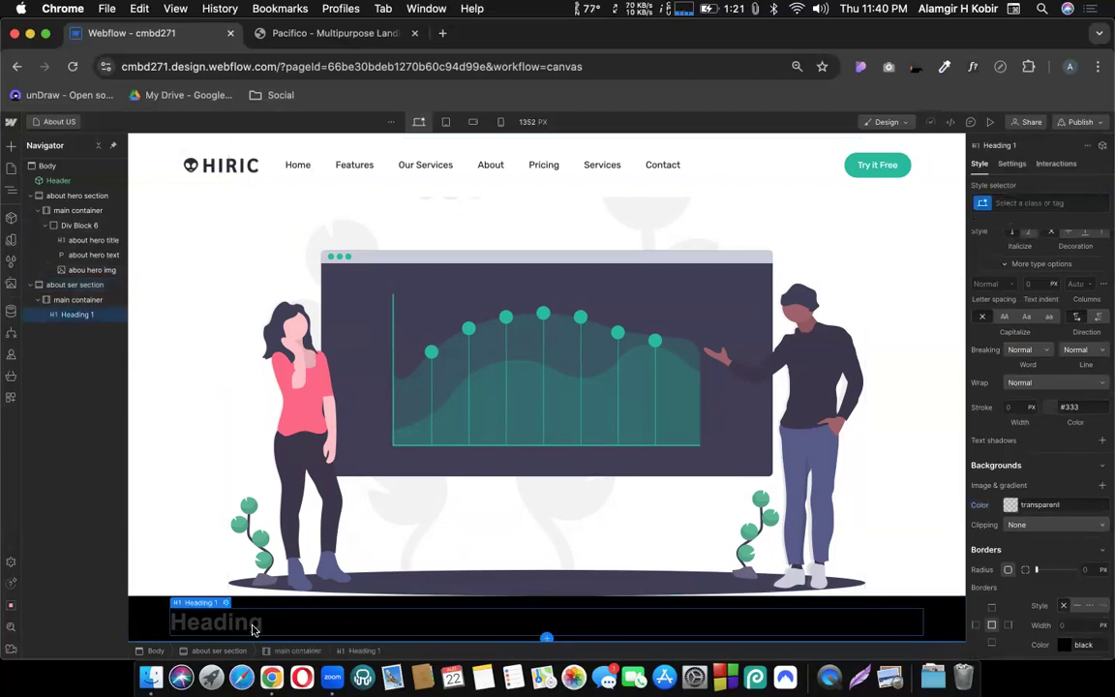
click(1034, 201)
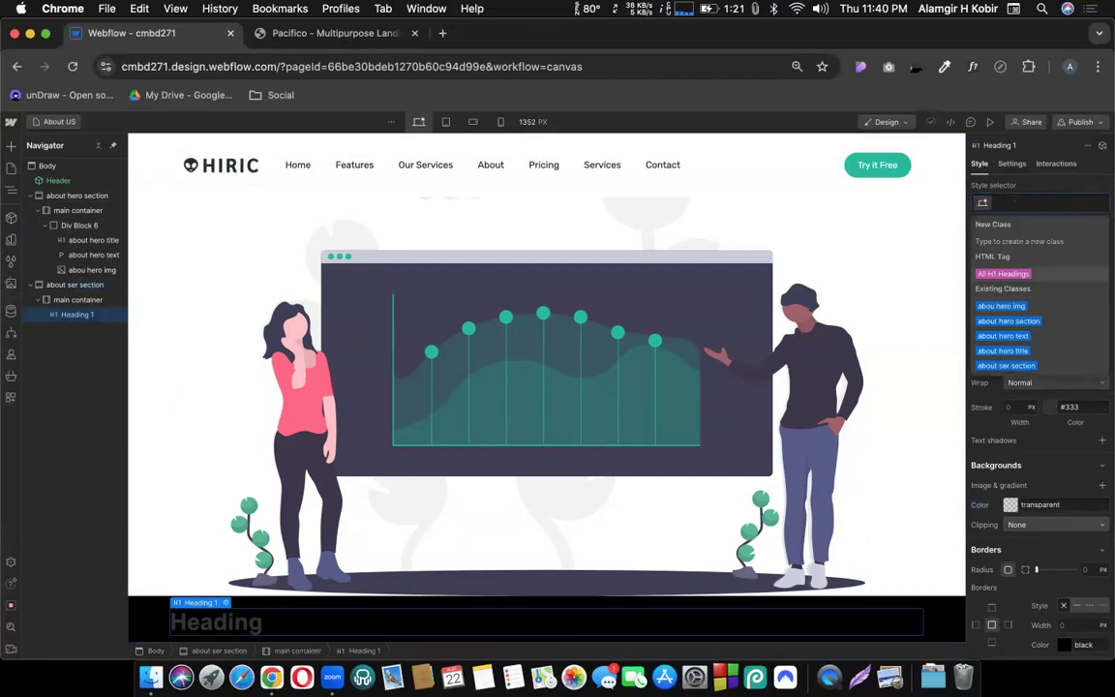
text(about)
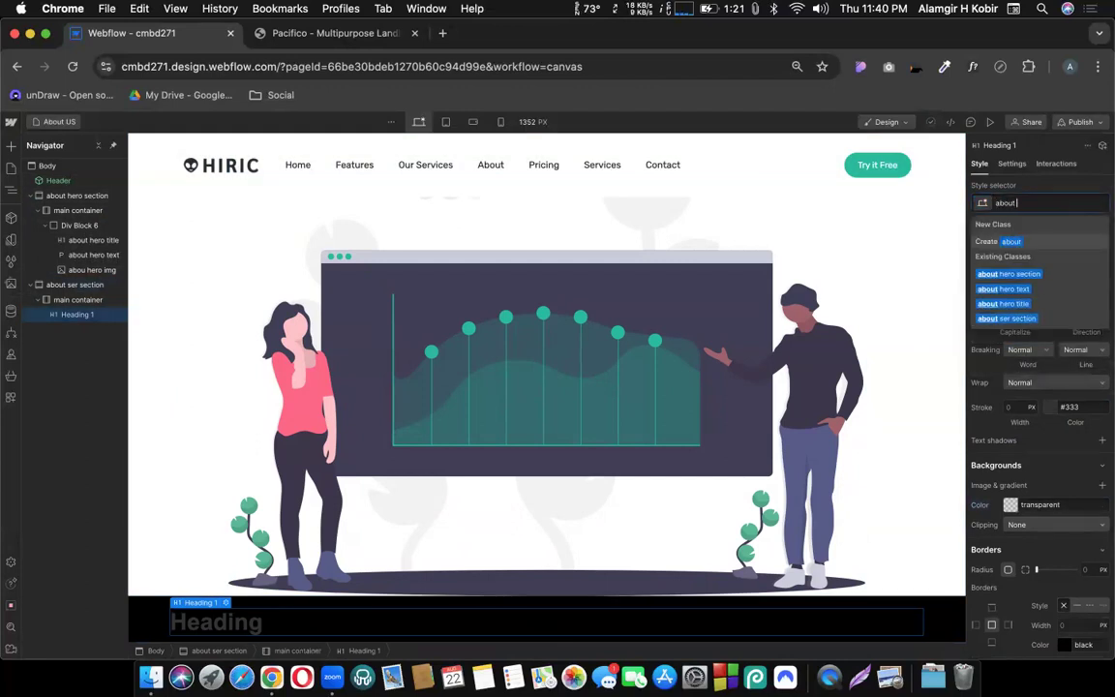
text( h)
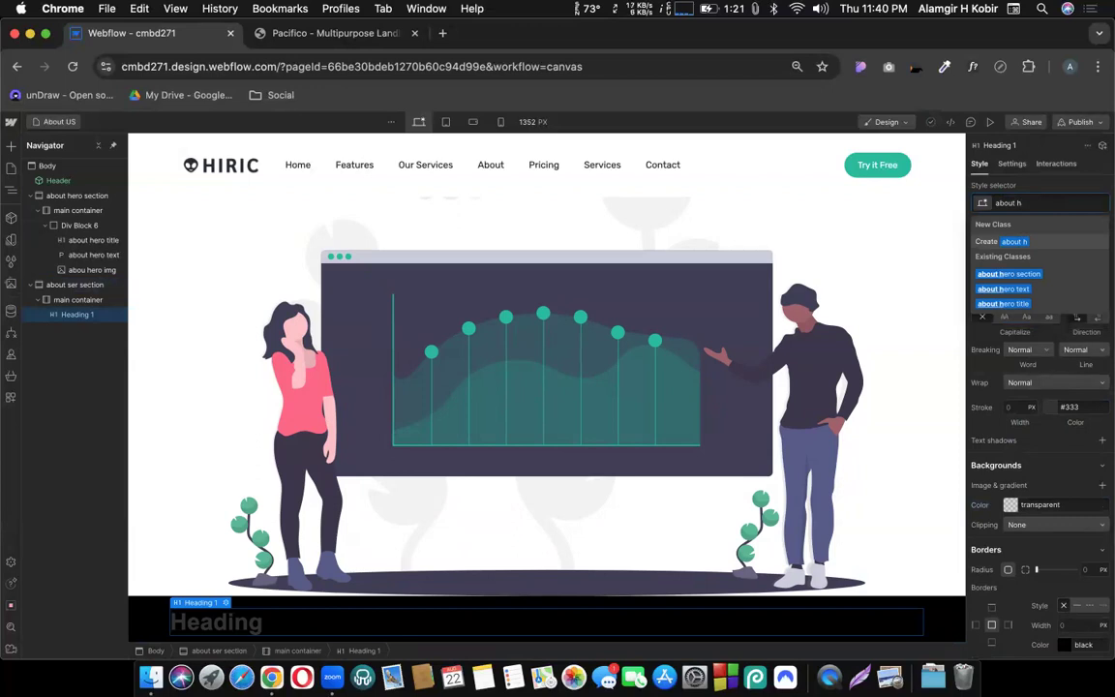
text(ero t)
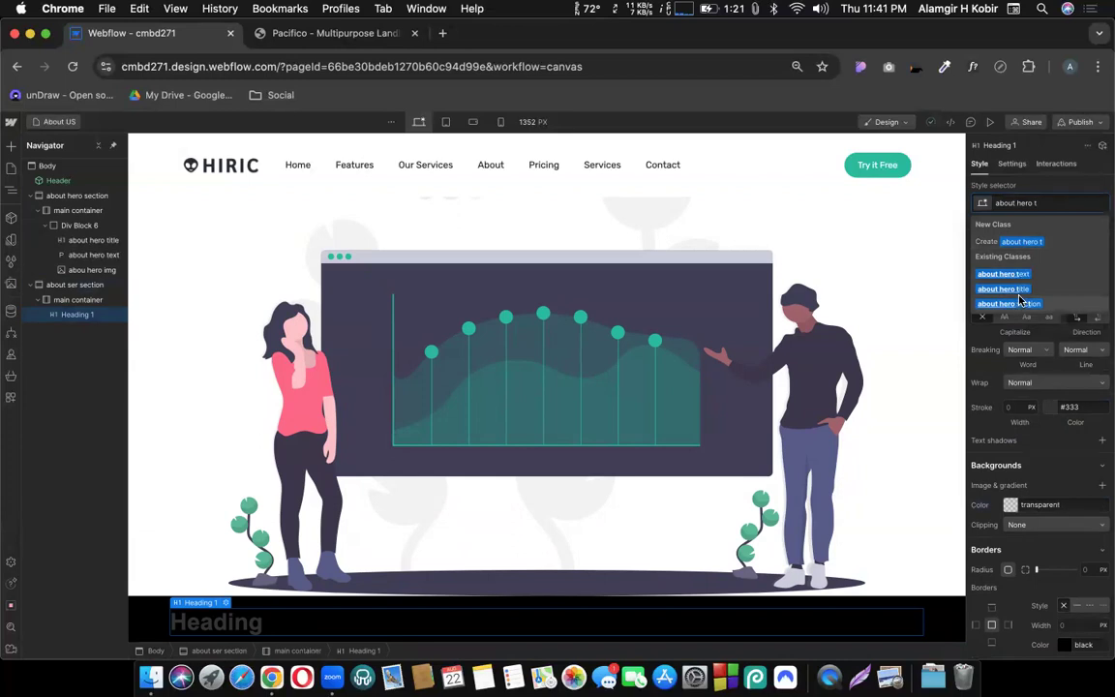
click(1023, 295)
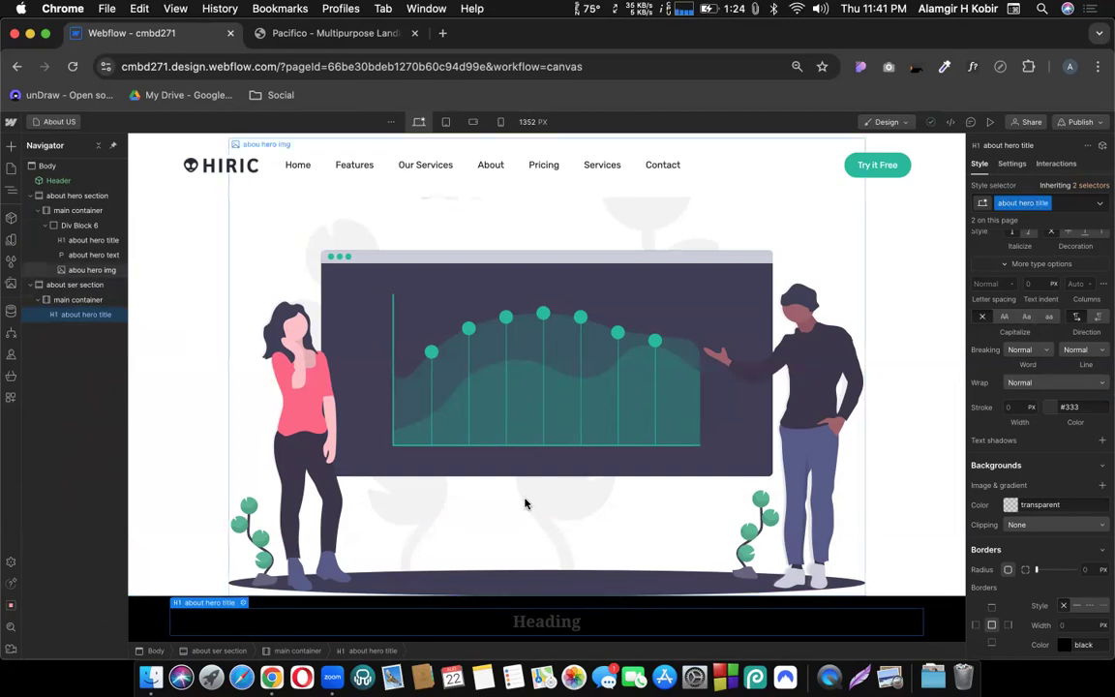
Step: Add a text block below the heading in the about ser section's main container
scroll(524, 504, up, 3)
scroll(526, 500, down, 3)
scroll(587, 478, up, 5)
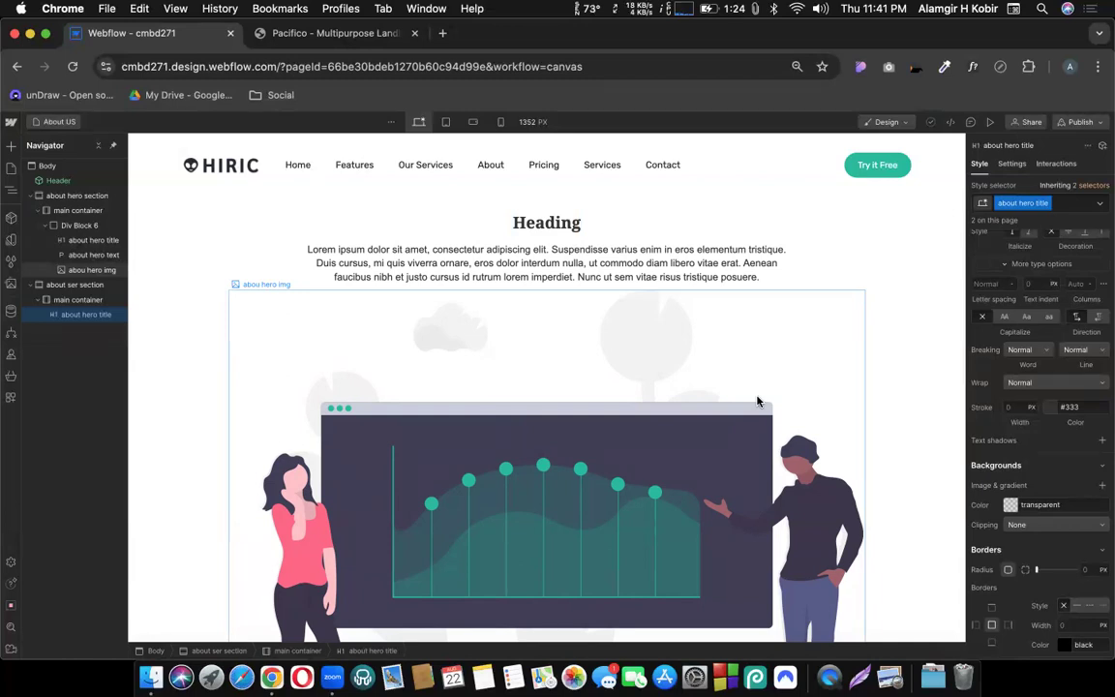
scroll(737, 419, down, 2)
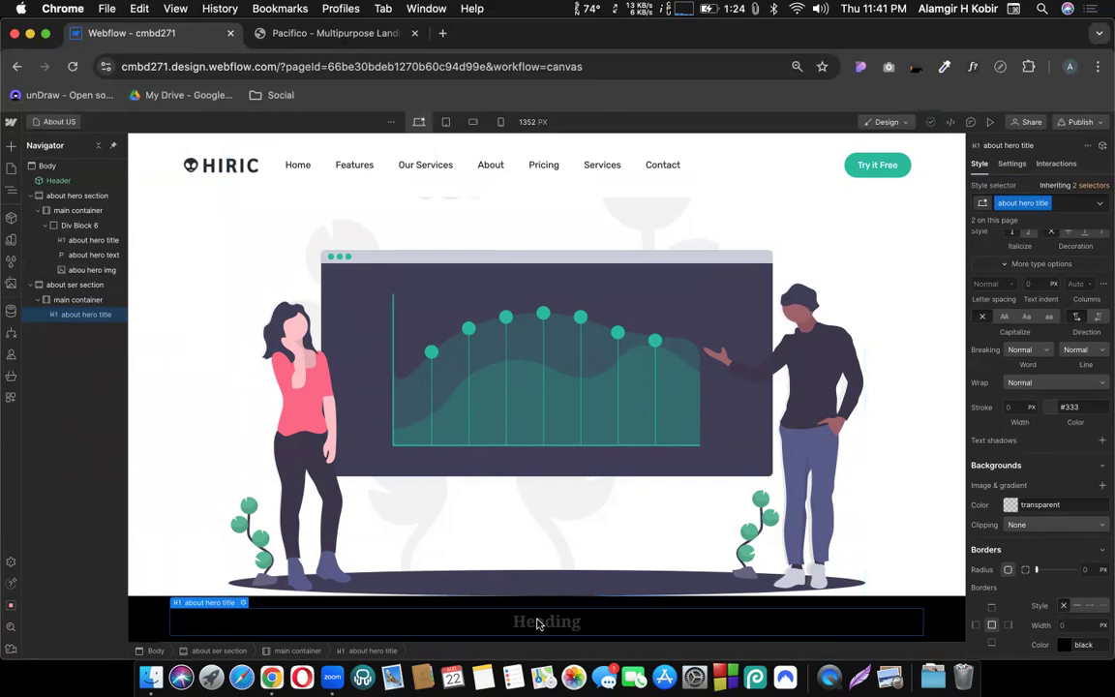
key(super+e)
text(text)
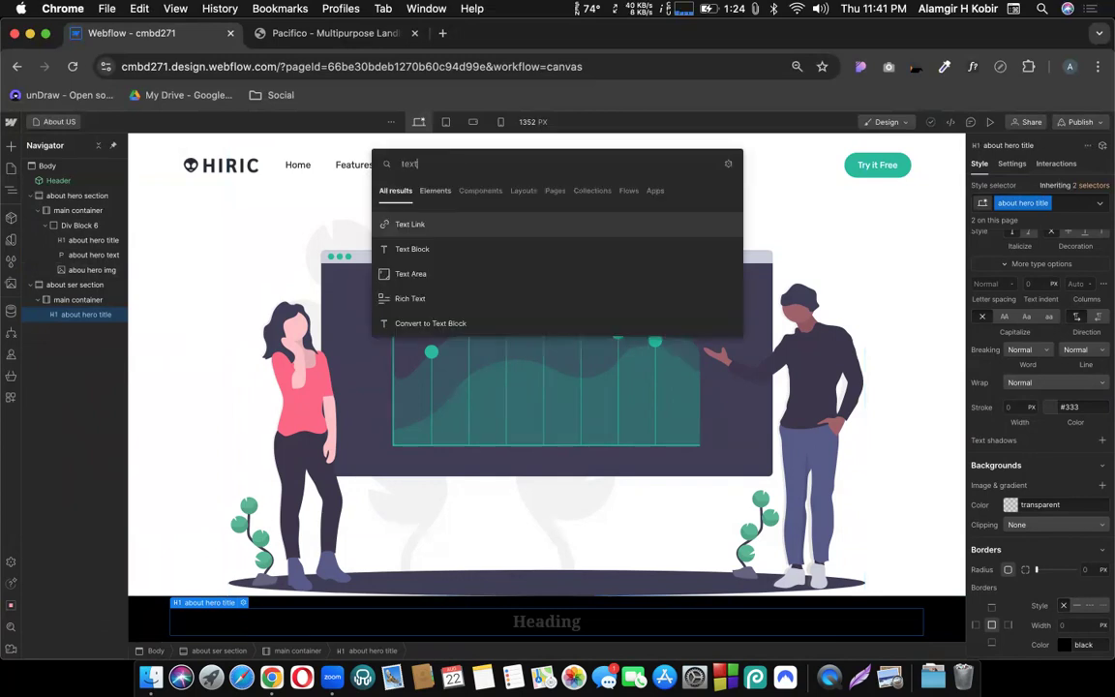
click(394, 255)
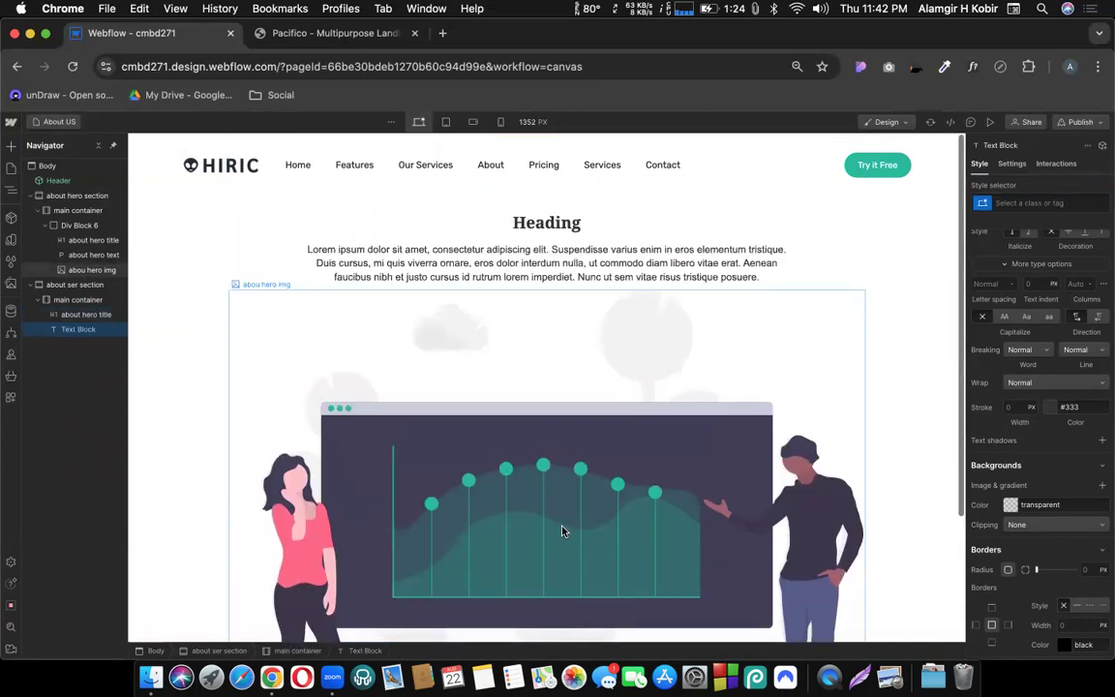
Step: Replace the new text block's placeholder with a copy of the hero paragraph's lorem ipsum text
double_click(359, 250)
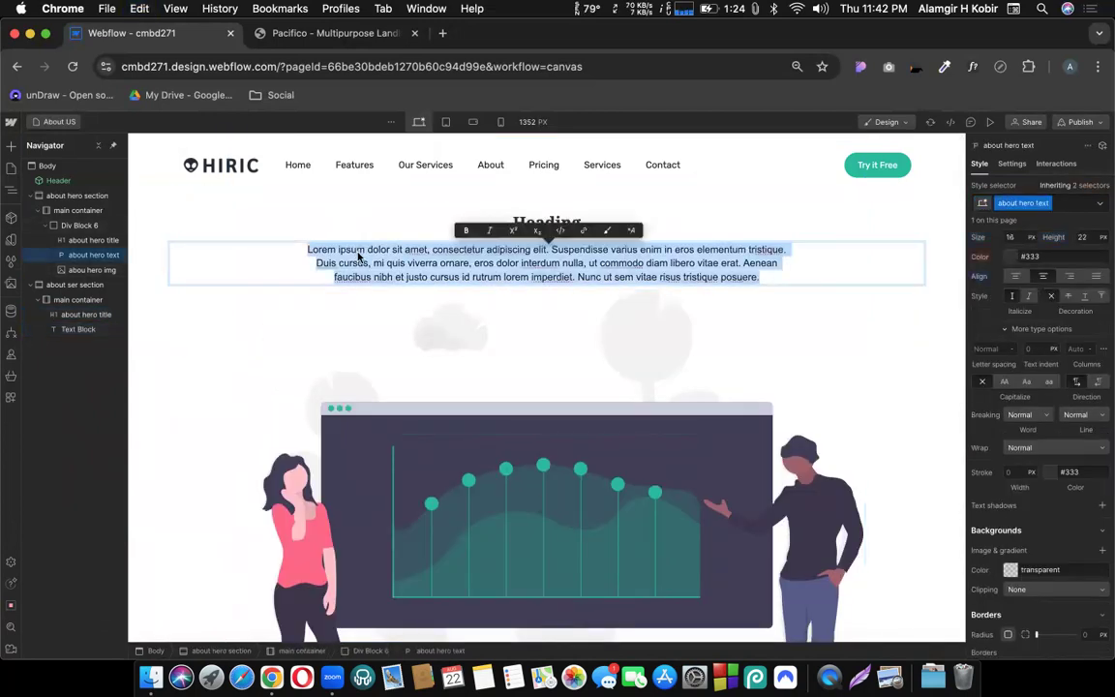
scroll(368, 581, down, 3)
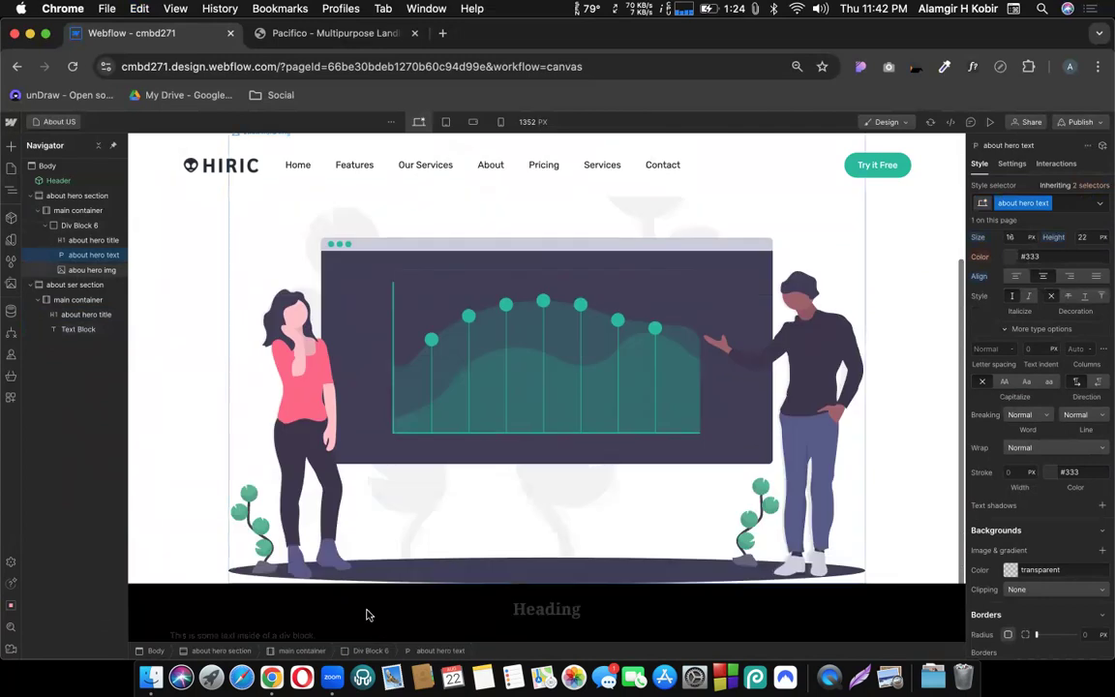
double_click(287, 635)
key(super+v)
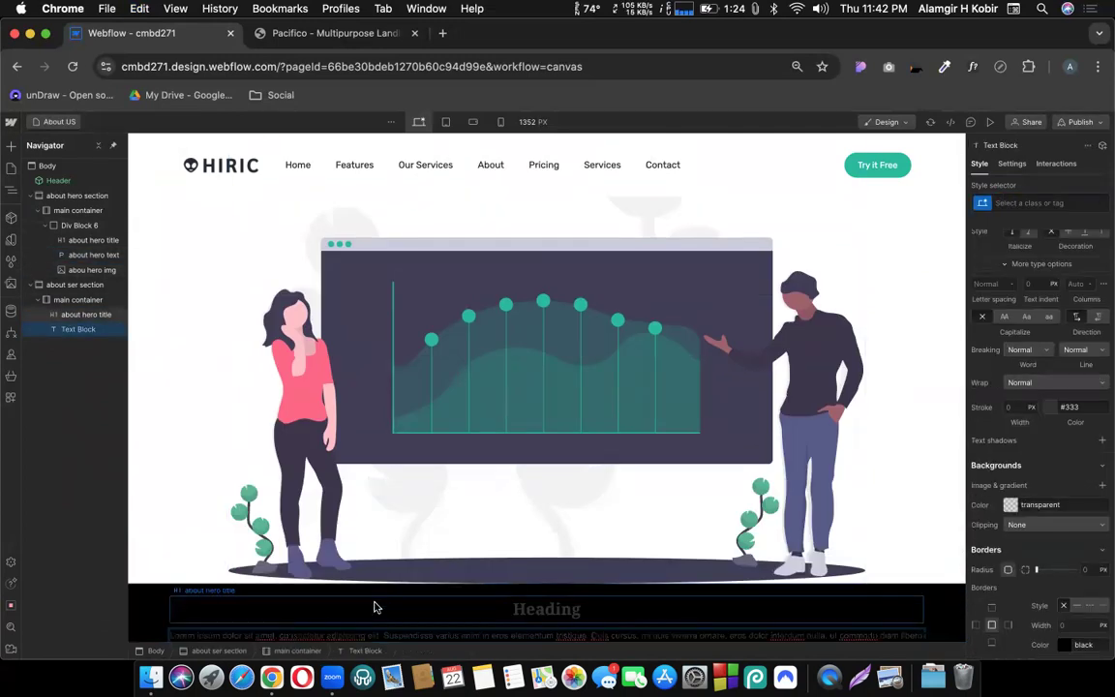
key(Escape)
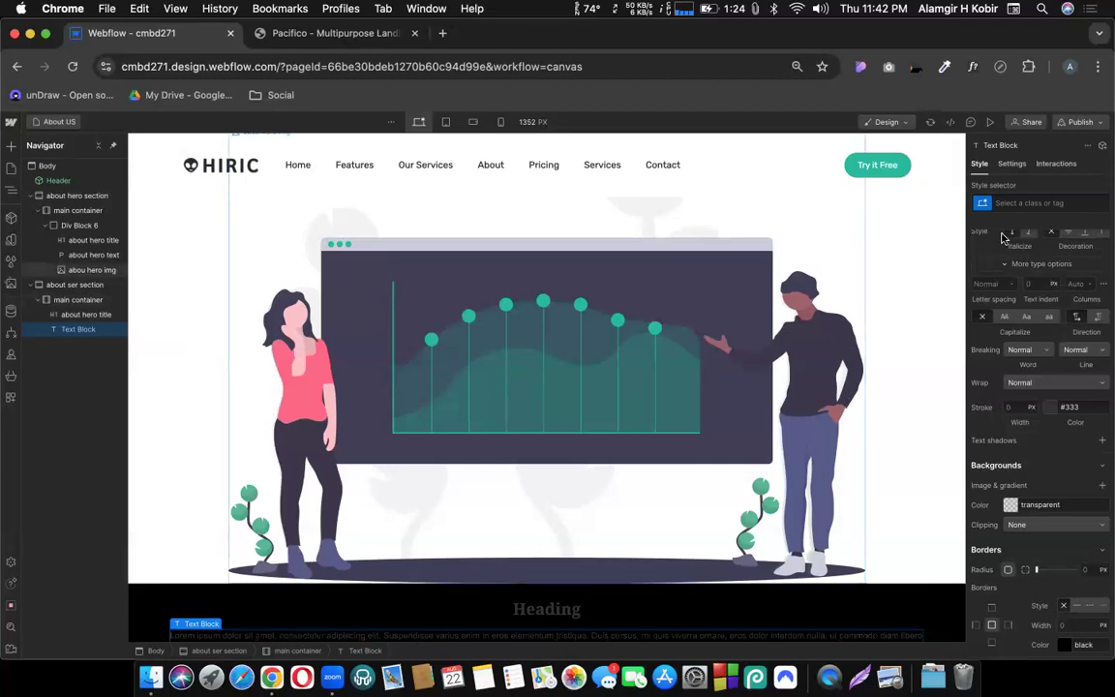
Step: Apply the existing about hero text class to the new text block
click(1021, 201)
text(about)
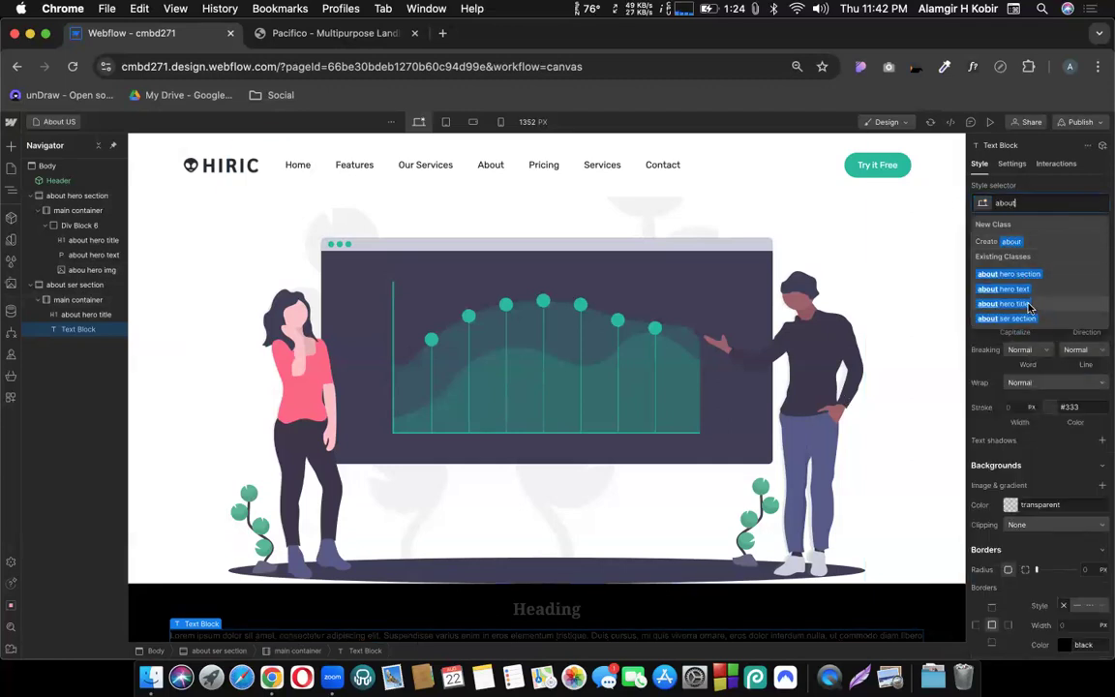
click(1021, 290)
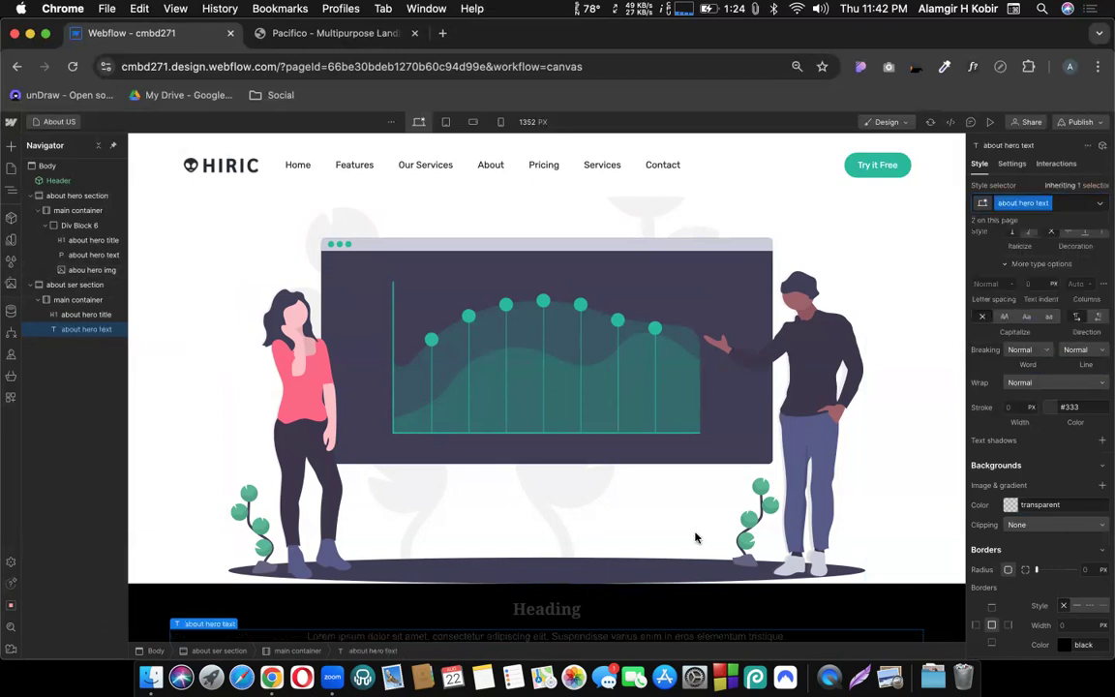
Step: Add an image below the text block in the about ser section and use the bg-home (1).jpg asset for it
key(super+k)
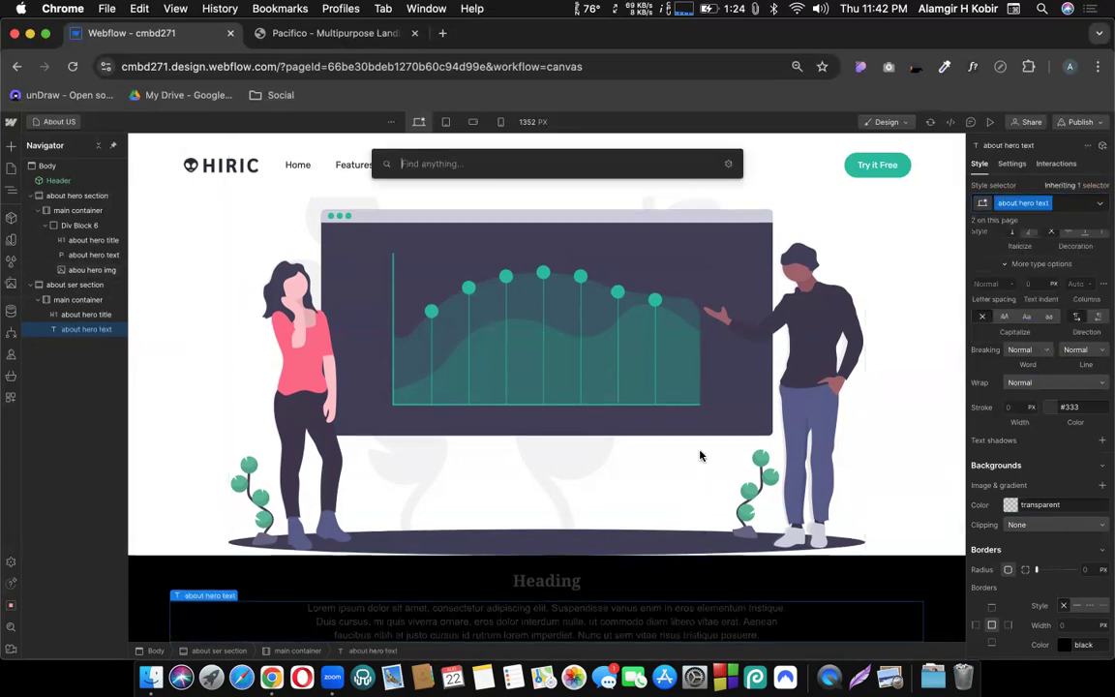
text(image)
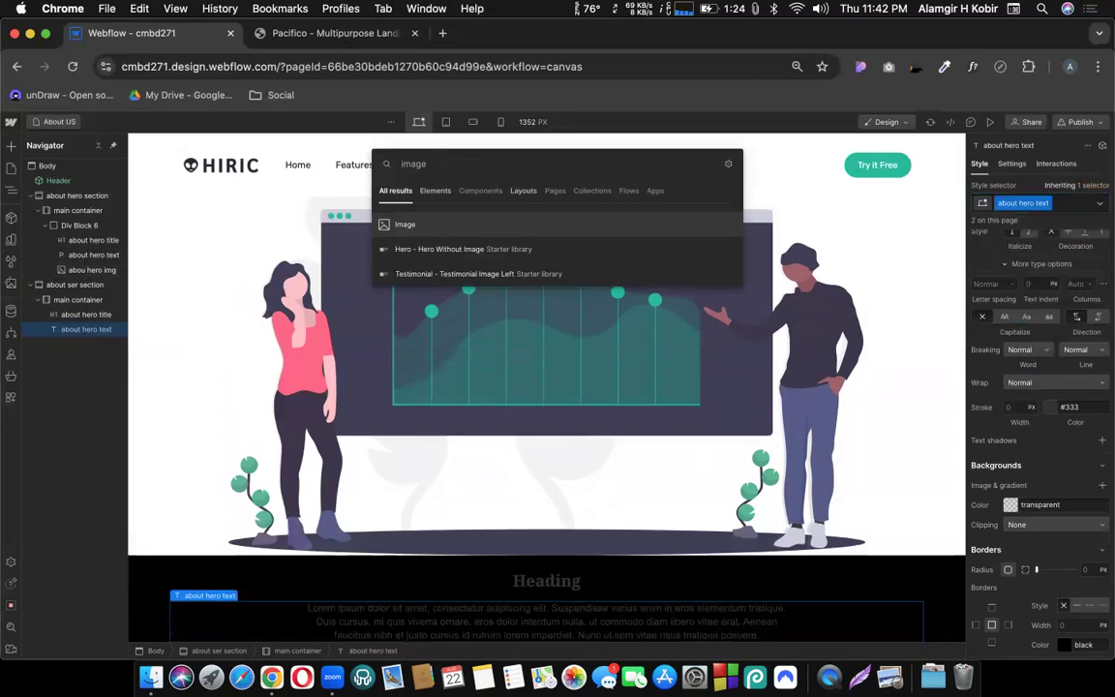
key(Return)
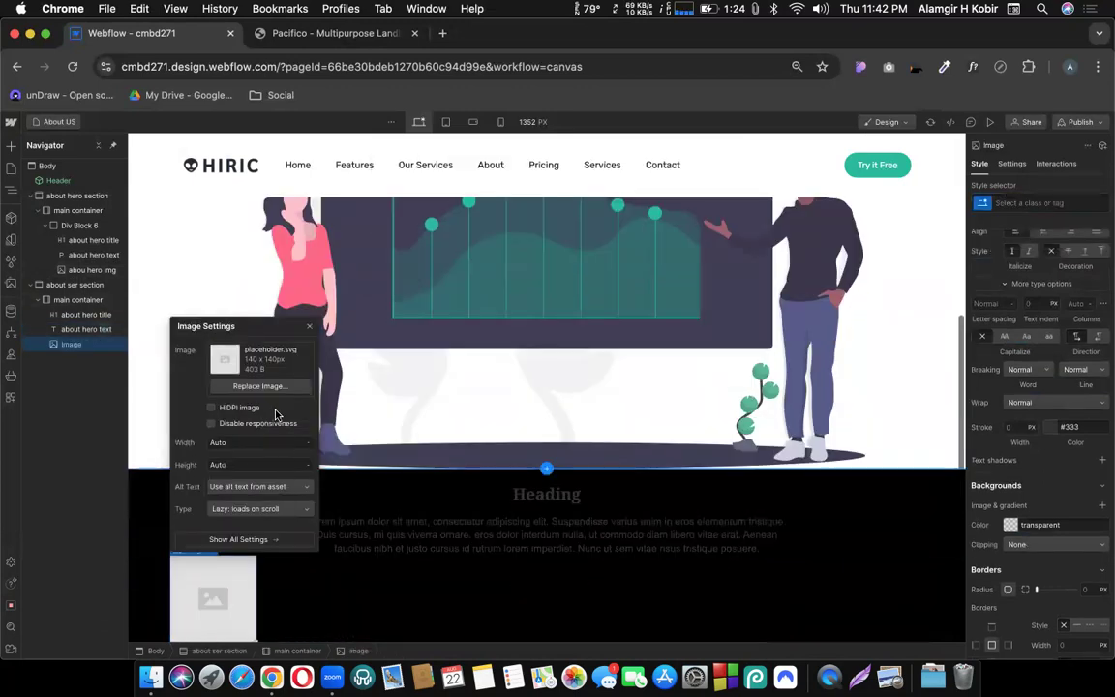
click(261, 388)
click(144, 229)
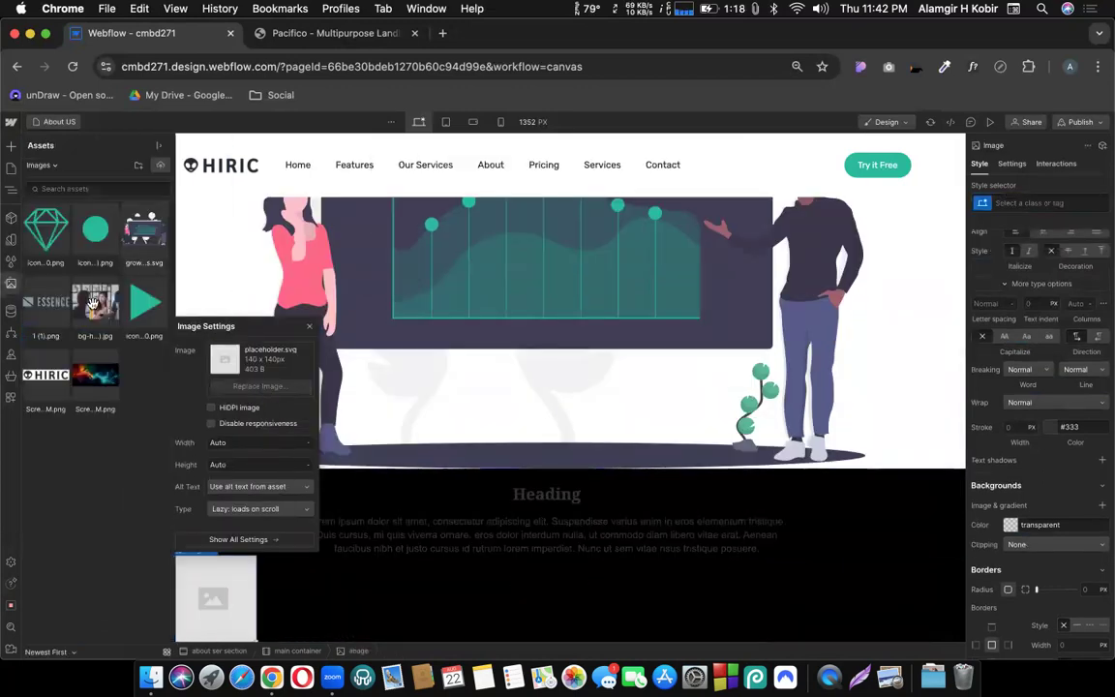
click(93, 303)
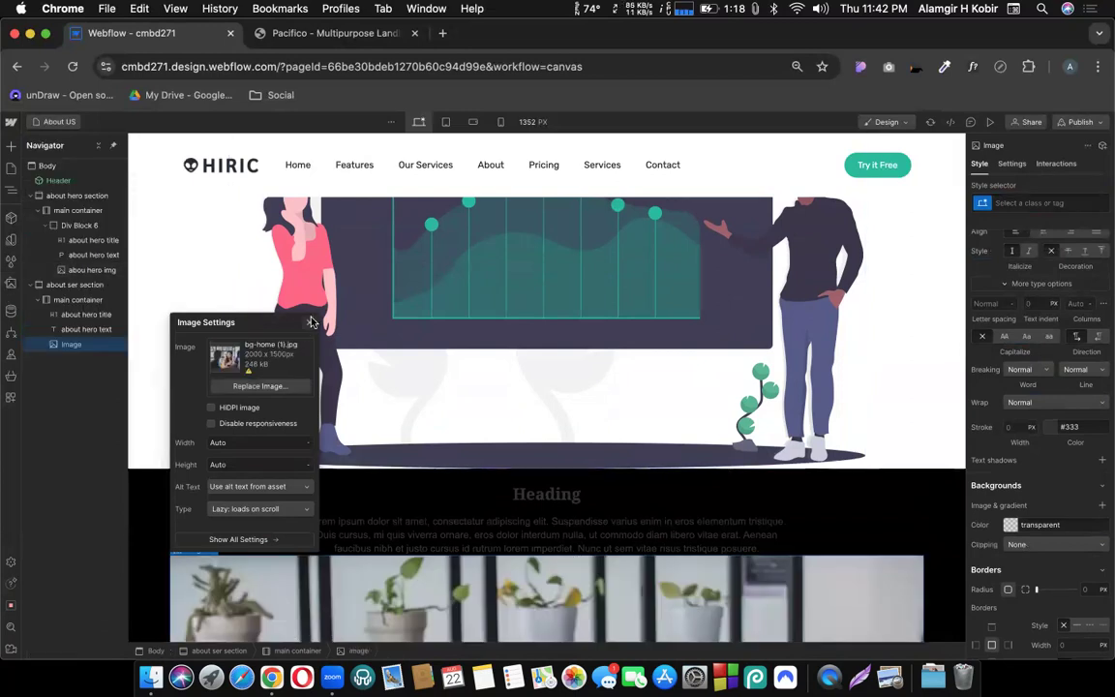
scroll(585, 488, down, 5)
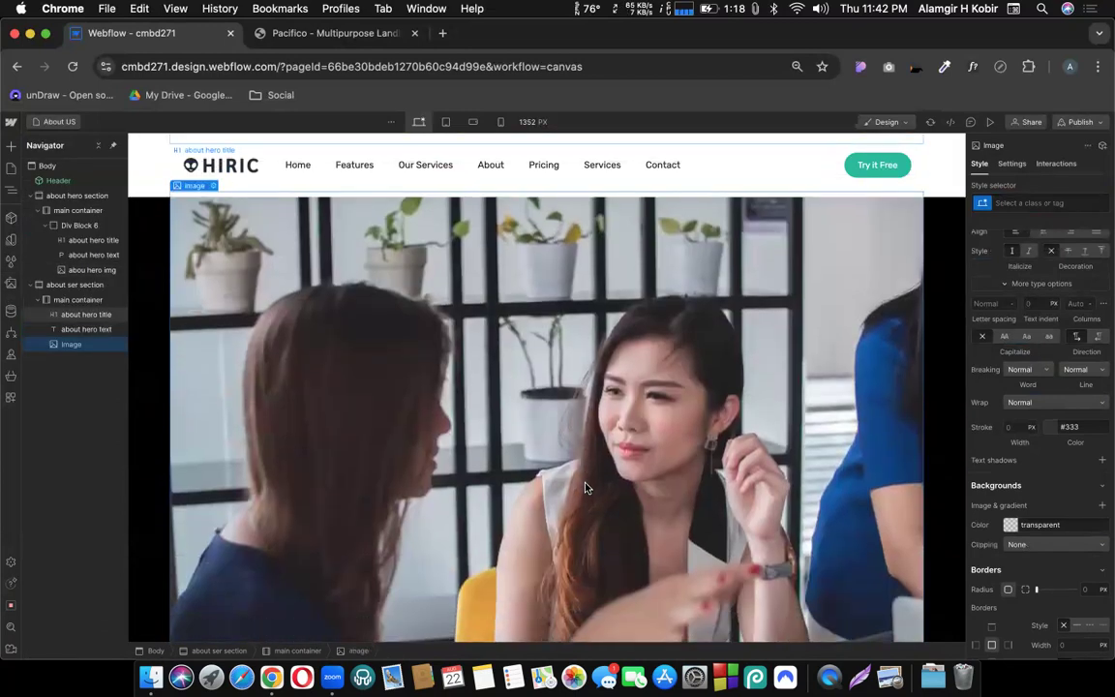
scroll(585, 488, up, 6)
scroll(584, 488, down, 3)
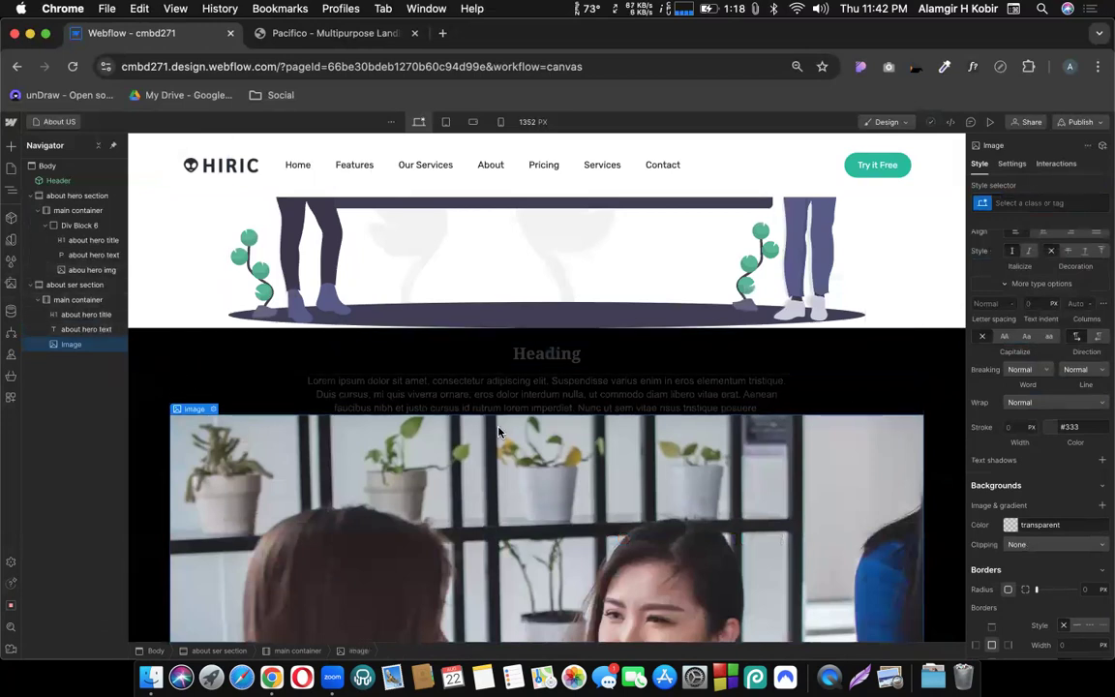
scroll(448, 382, down, 1)
scroll(599, 416, up, 2)
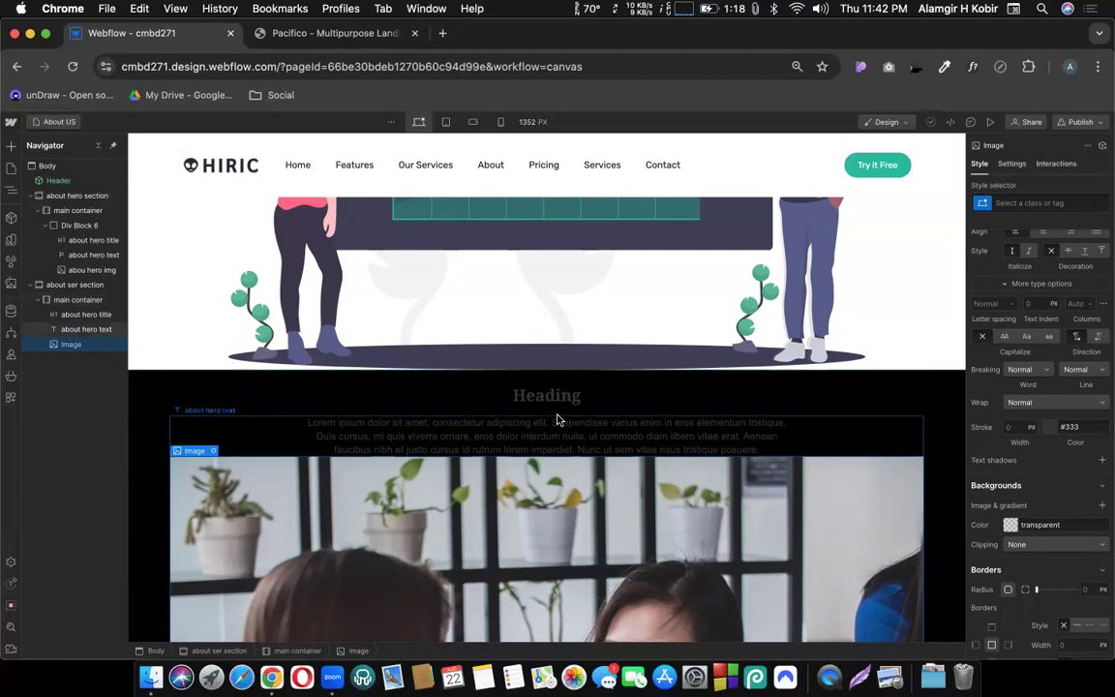
Step: Try white as the text color of the about hero title class on the about ser section's heading
click(528, 405)
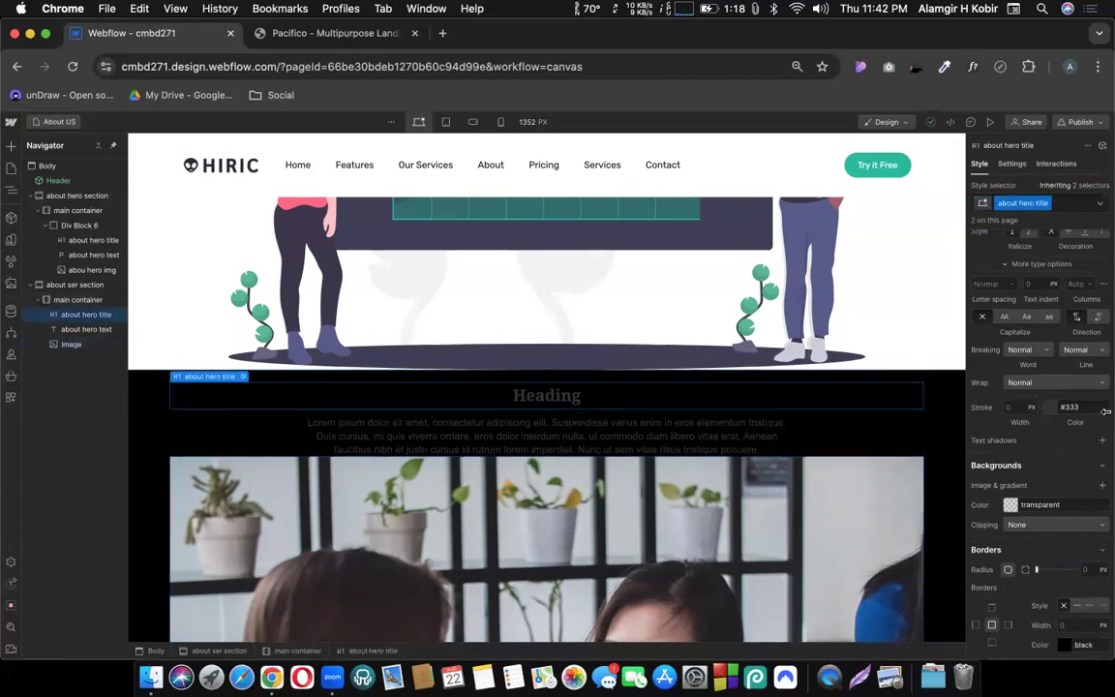
scroll(1033, 520, down, 3)
scroll(1025, 484, up, 8)
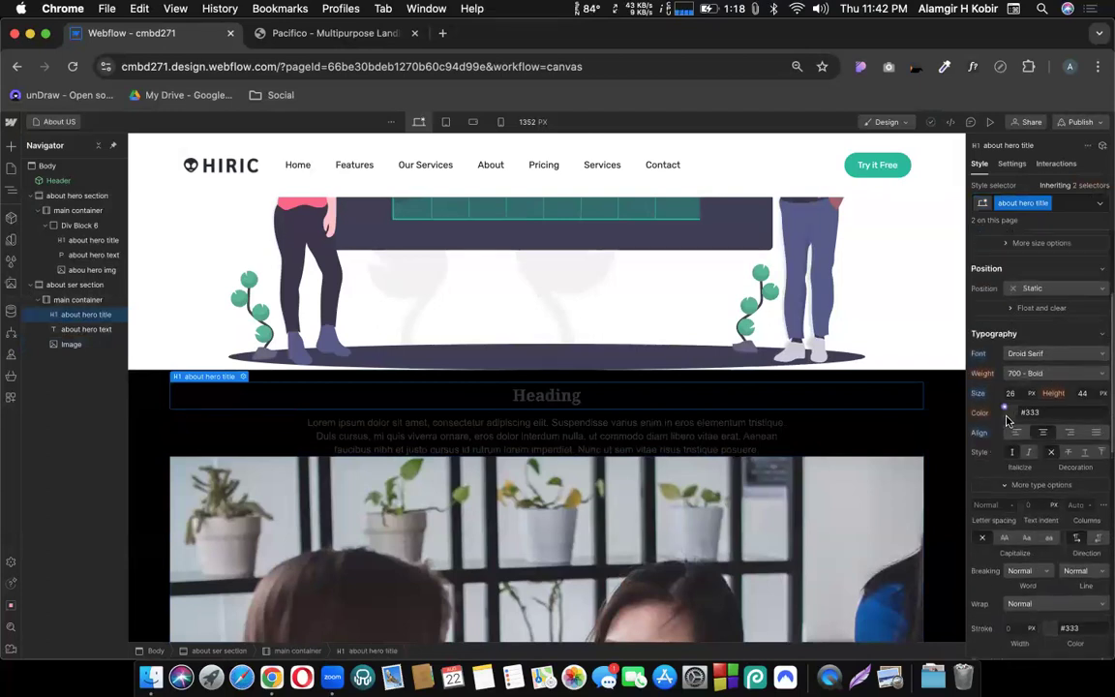
click(1009, 412)
drag(986, 433, 945, 398)
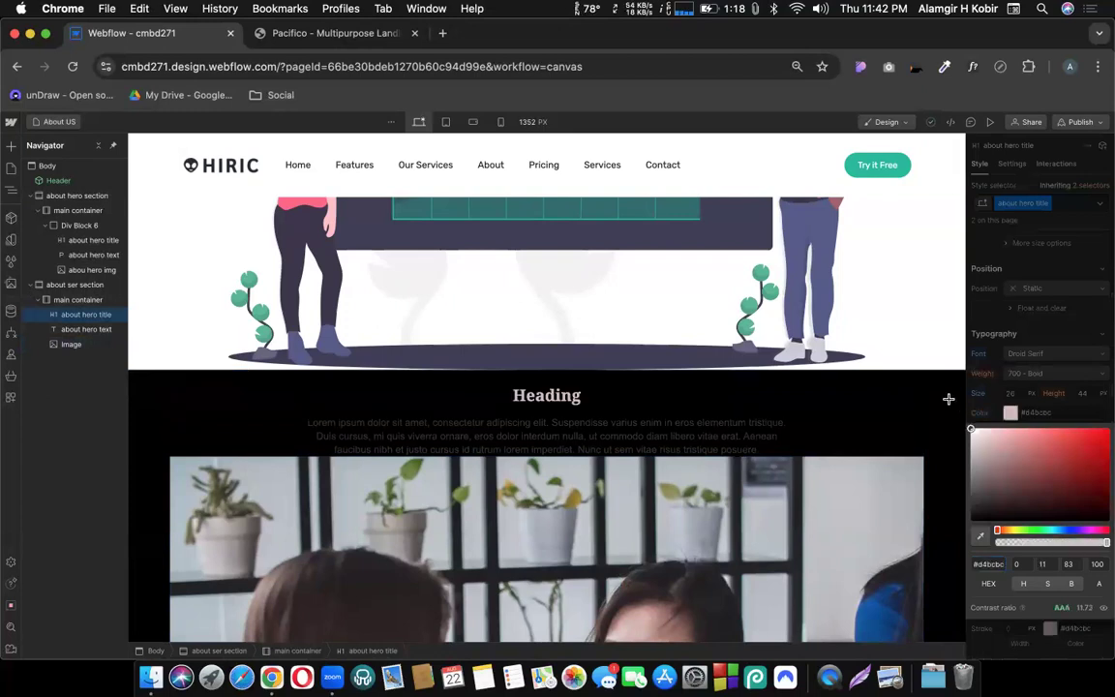
click(994, 402)
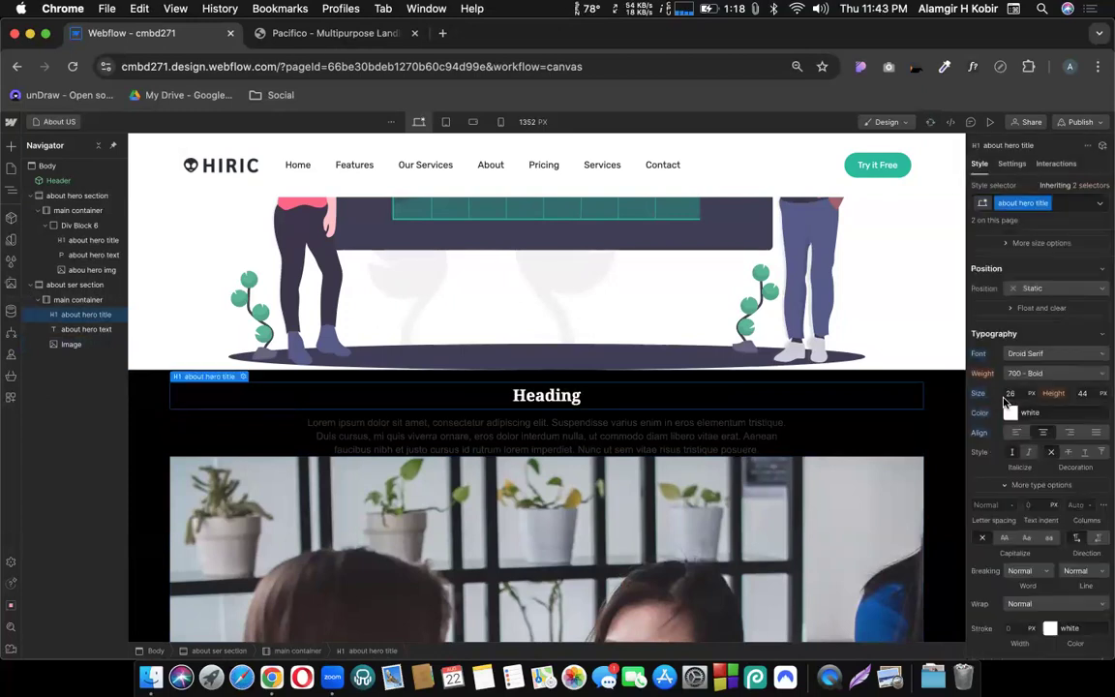
Step: Check the hero heading for the shared class's color change, and undo that change
scroll(845, 411, up, 5)
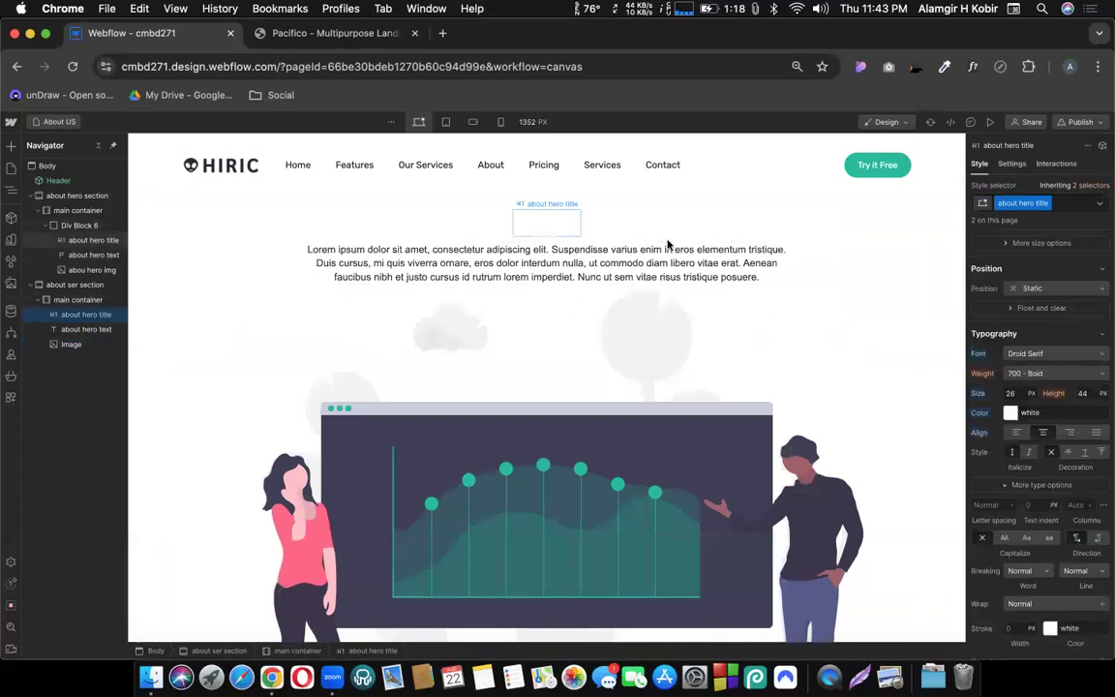
scroll(750, 242, down, 2)
scroll(749, 242, down, 8)
key(super+z)
scroll(772, 377, up, 3)
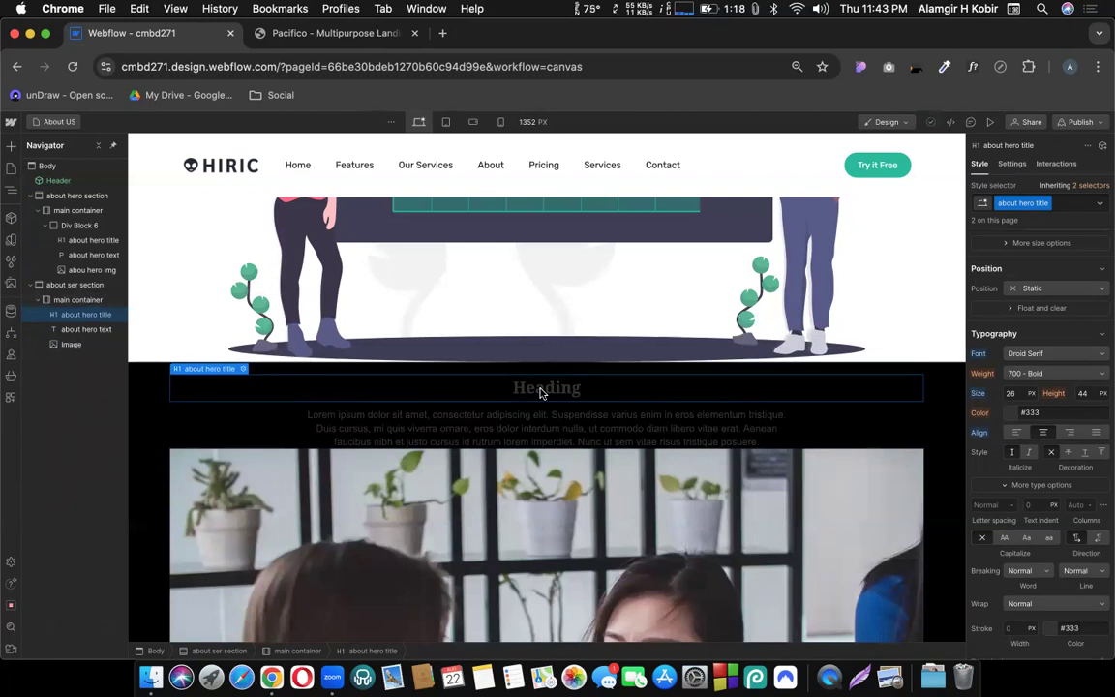
Step: Try removing the about hero title class from the about ser section's heading
click(1056, 205)
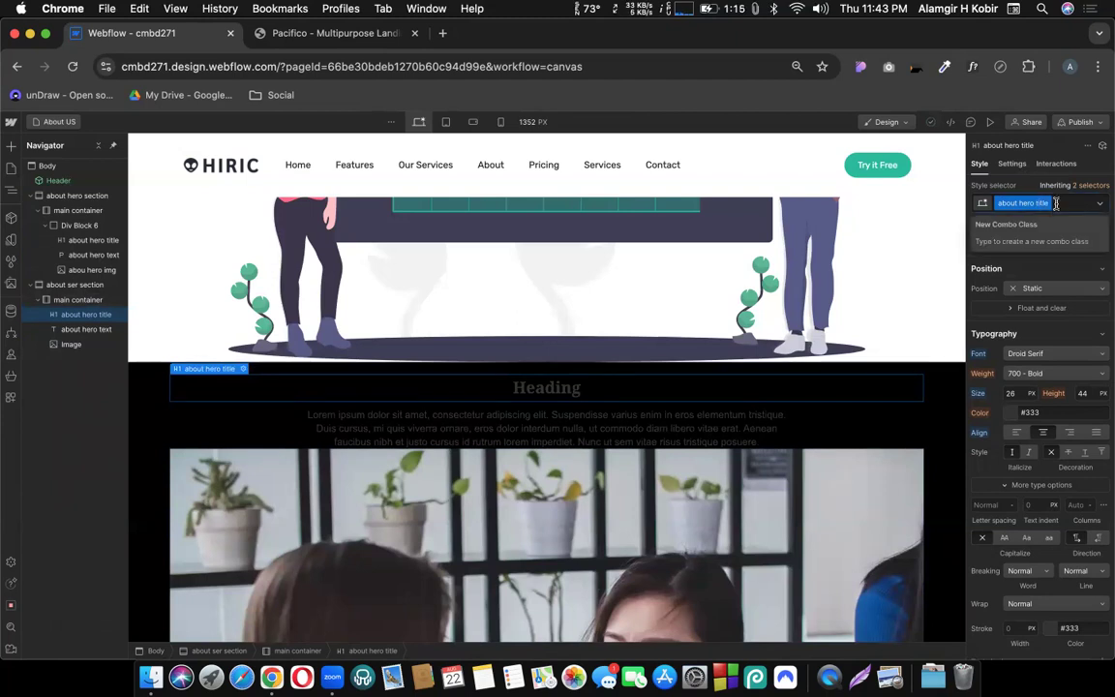
key(BackSpace)
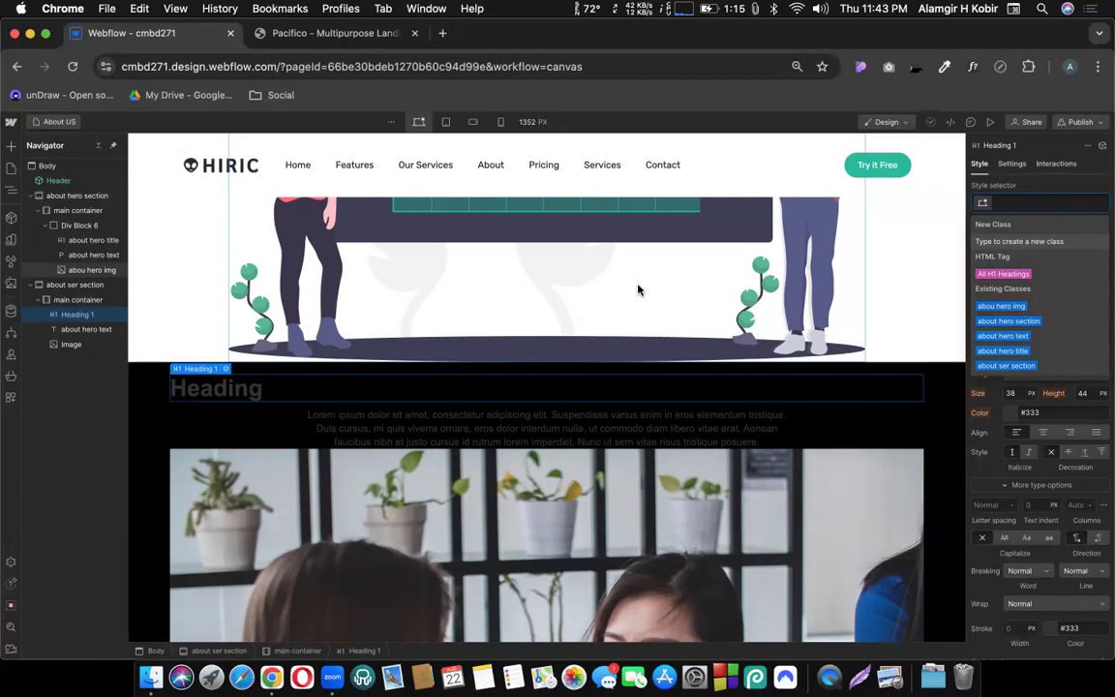
click(596, 336)
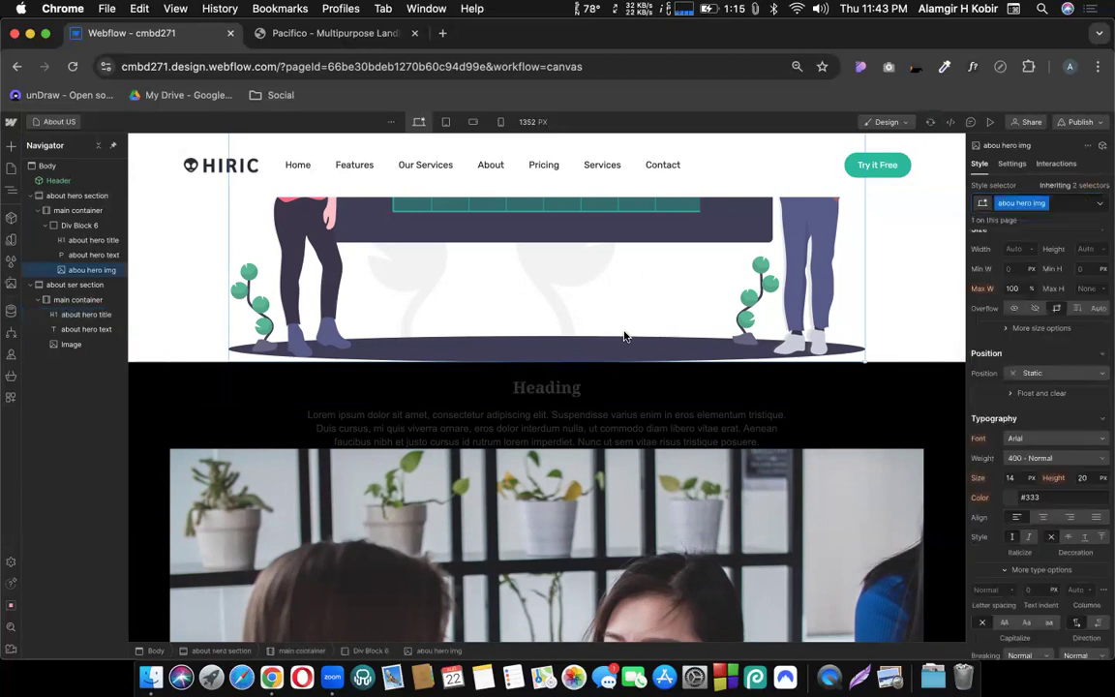
Step: Duplicate the about hero title class on the about ser section's heading
click(556, 388)
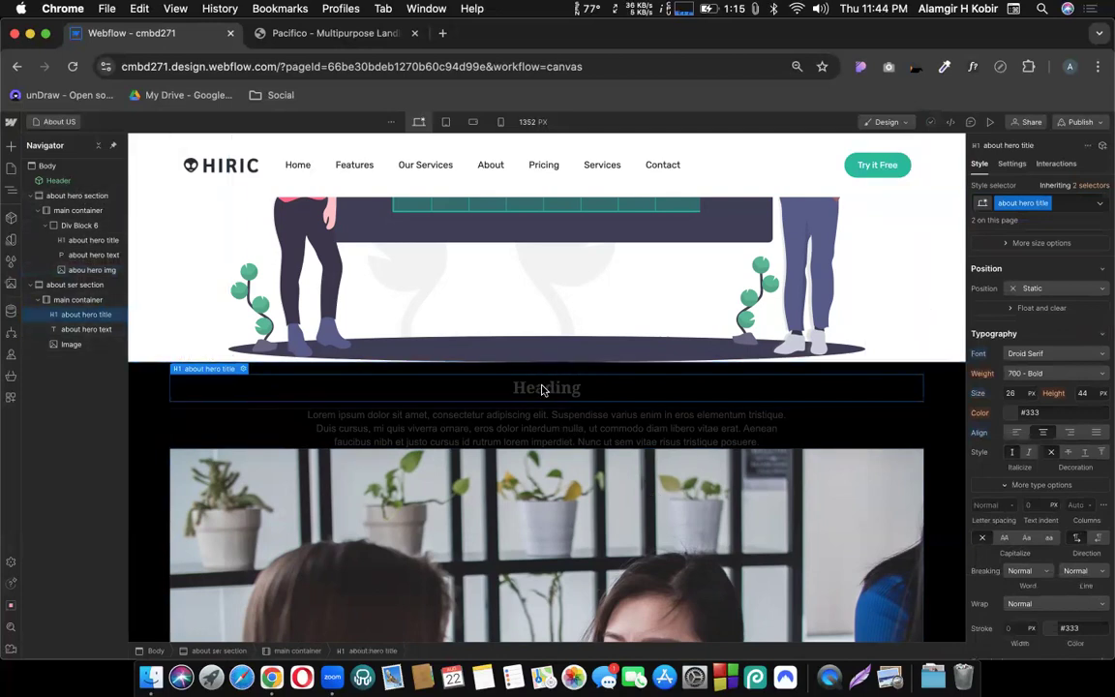
click(1047, 203)
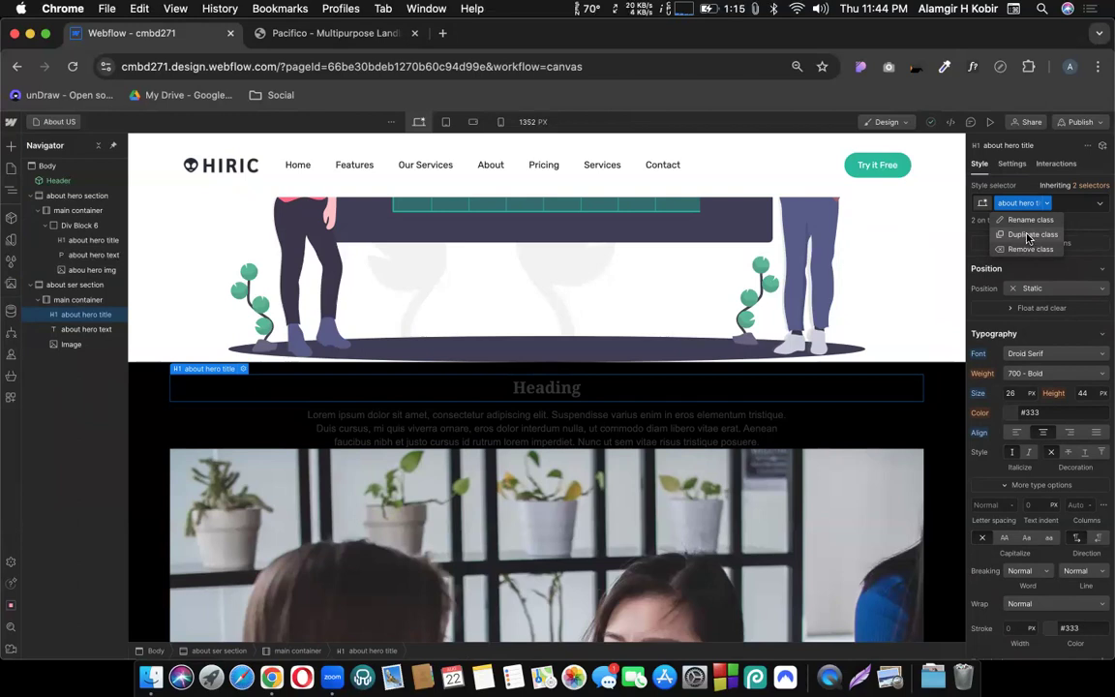
click(1027, 237)
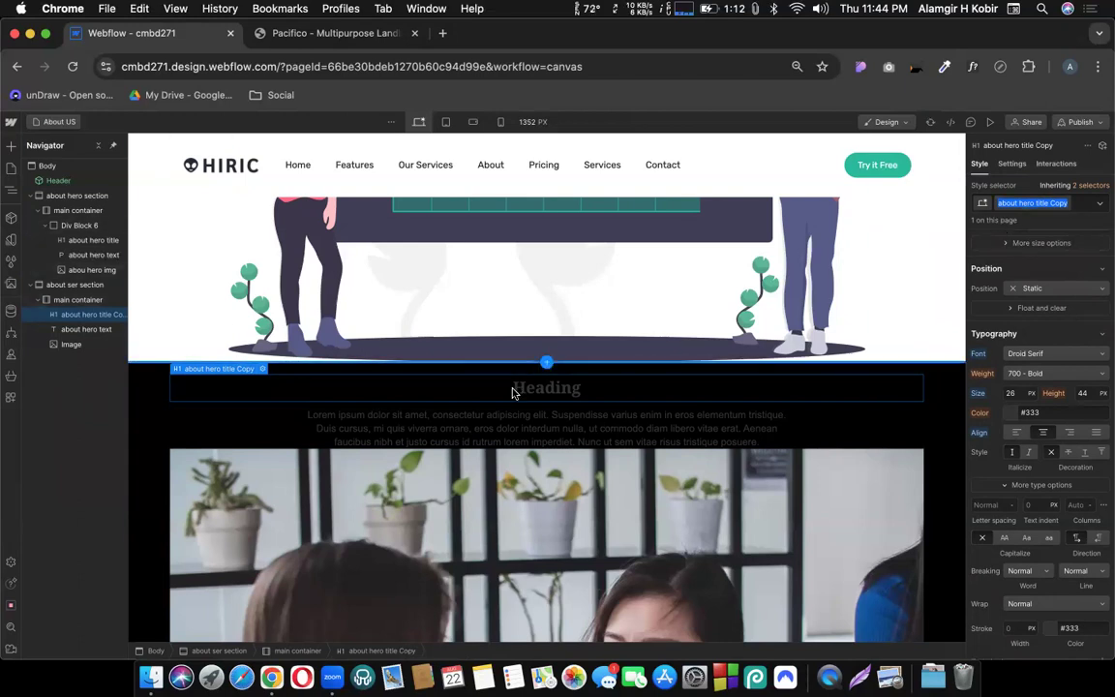
Step: Rename the duplicated heading class to about ser title
click(1032, 202)
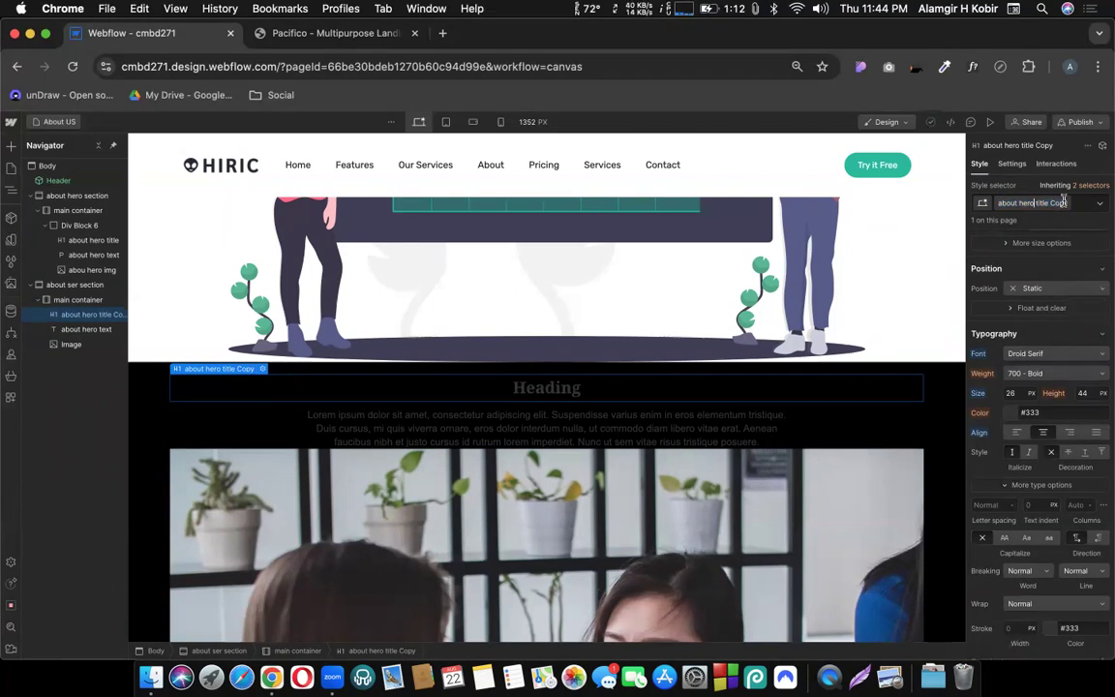
click(1051, 202)
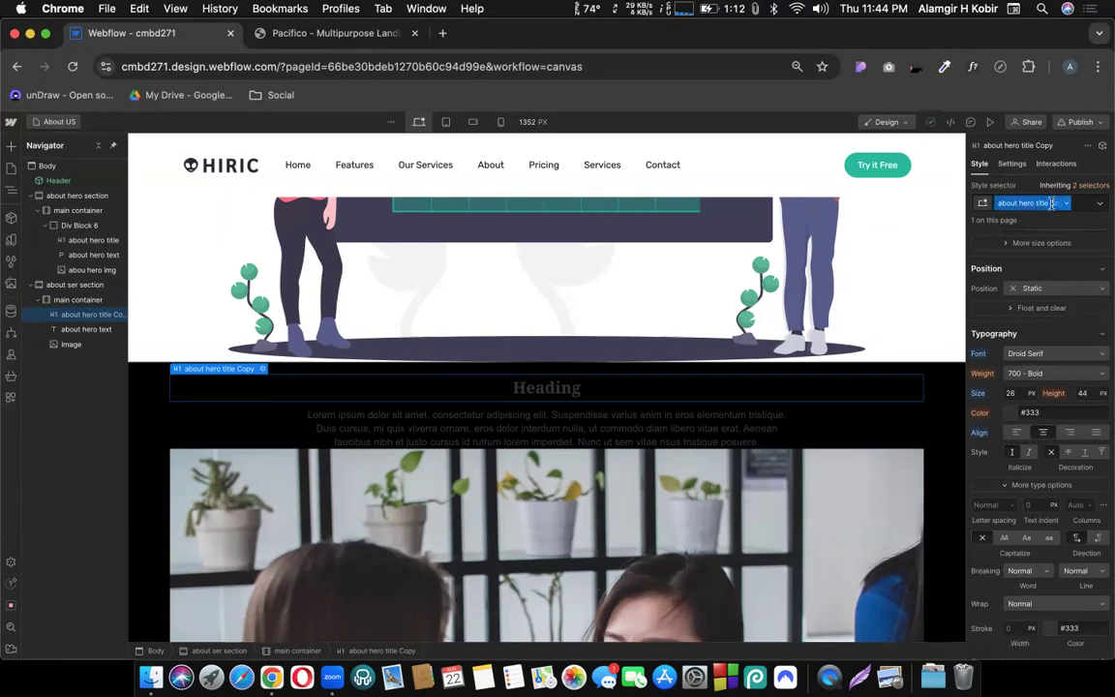
double_click(1023, 204)
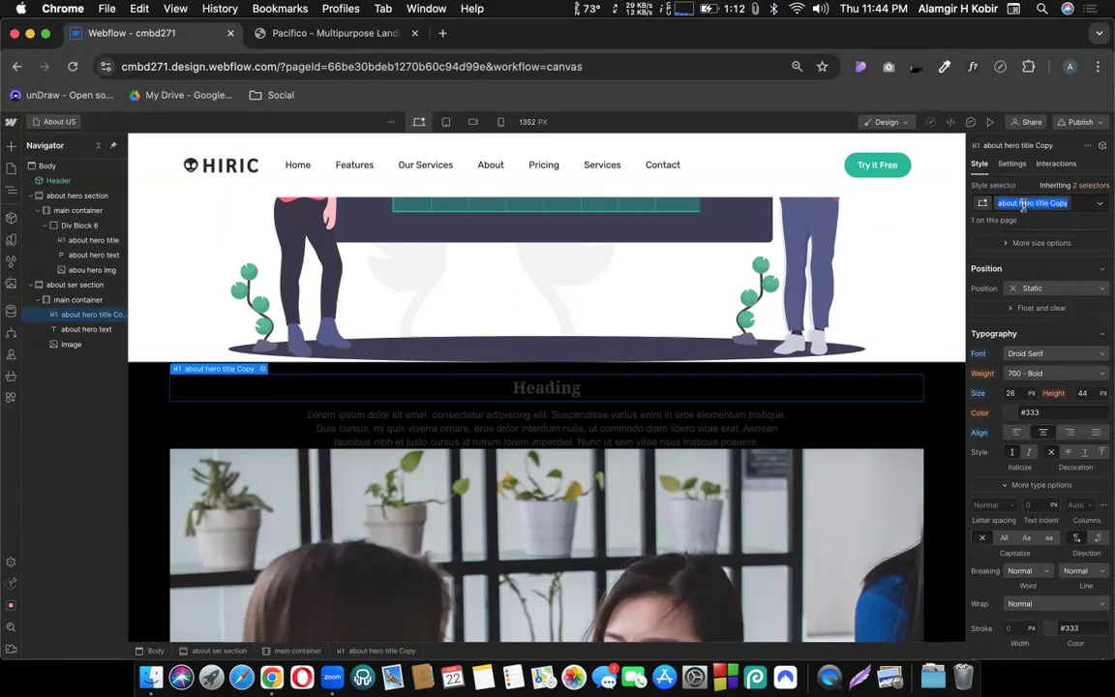
text(abou)
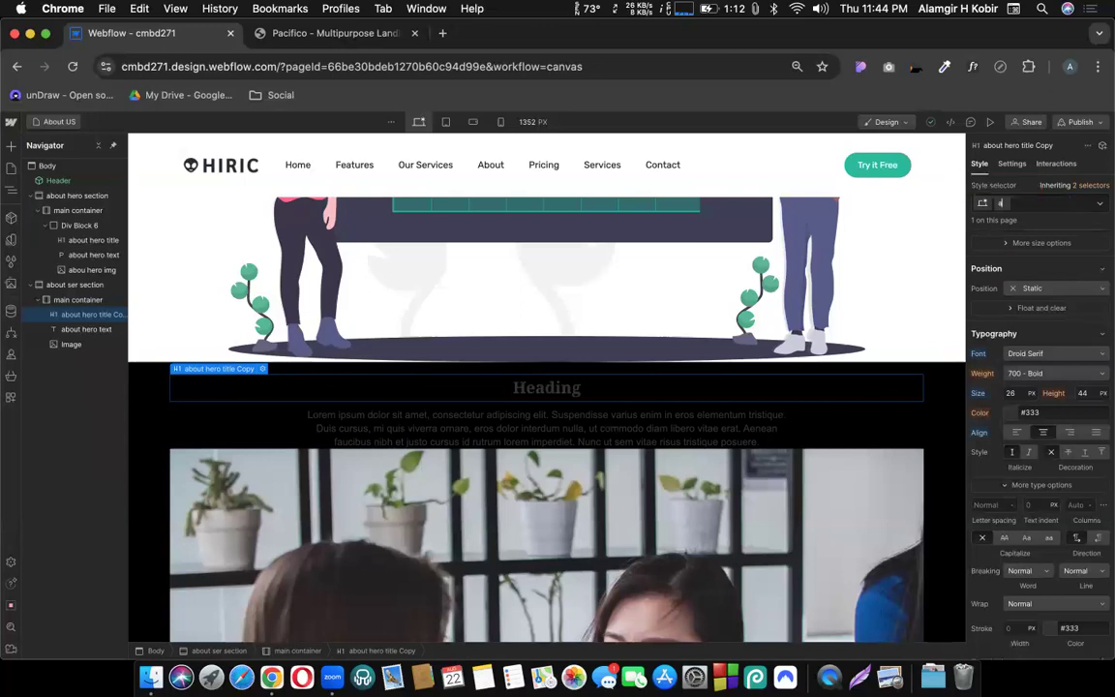
text(t hero)
key(BackSpace)
key(BackSpace)
key(BackSpace)
key(BackSpace)
text(ser)
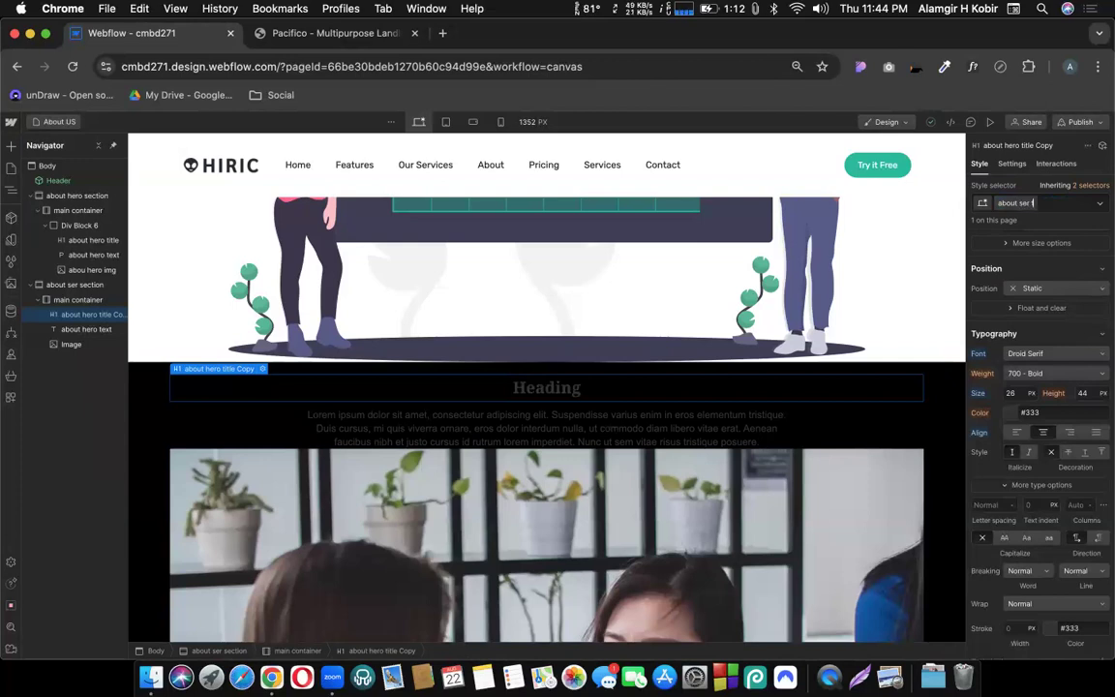
text( title)
key(Return)
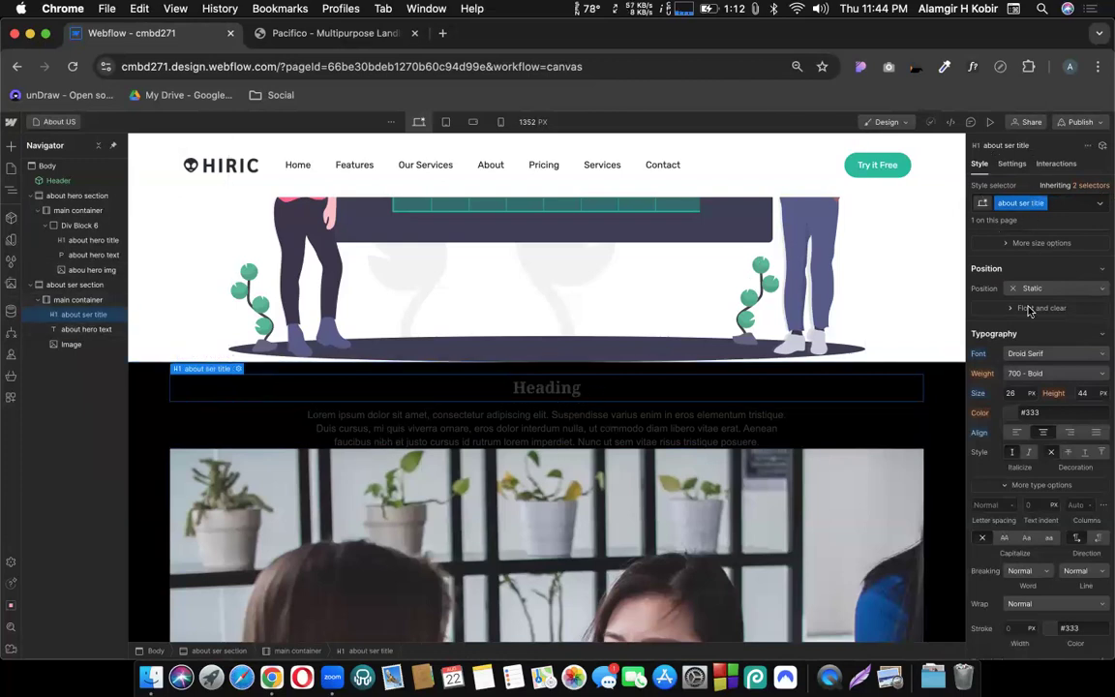
Step: Set the about ser title class's text color to white and compare the heading with the hero heading
click(1008, 414)
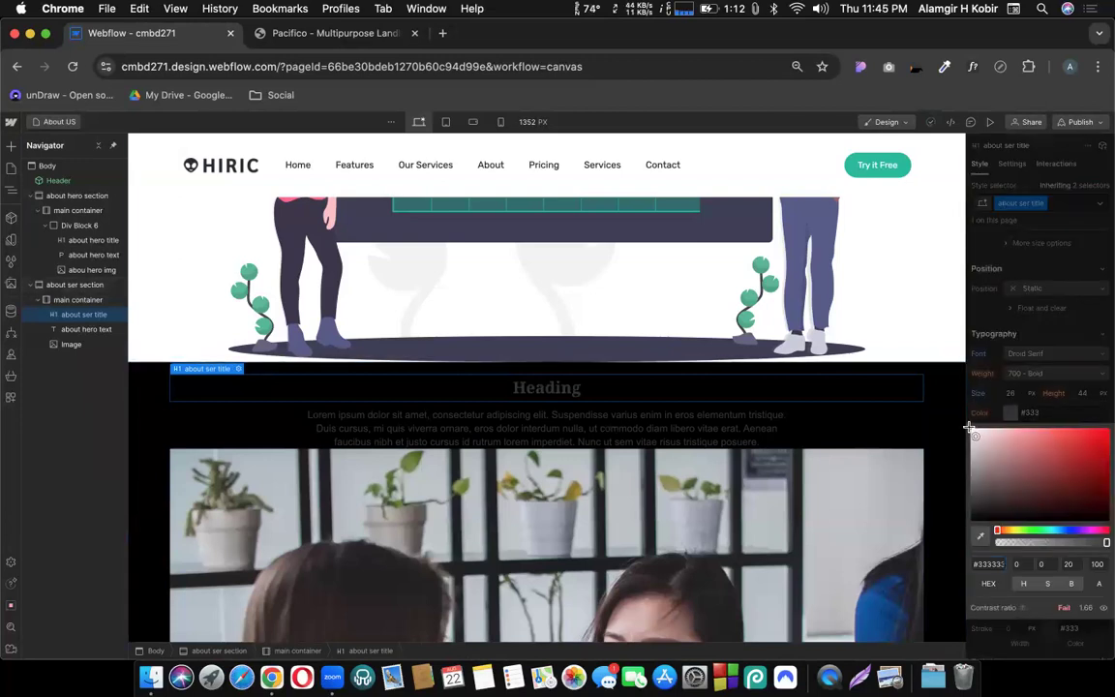
drag(997, 488, 957, 405)
scroll(798, 428, up, 5)
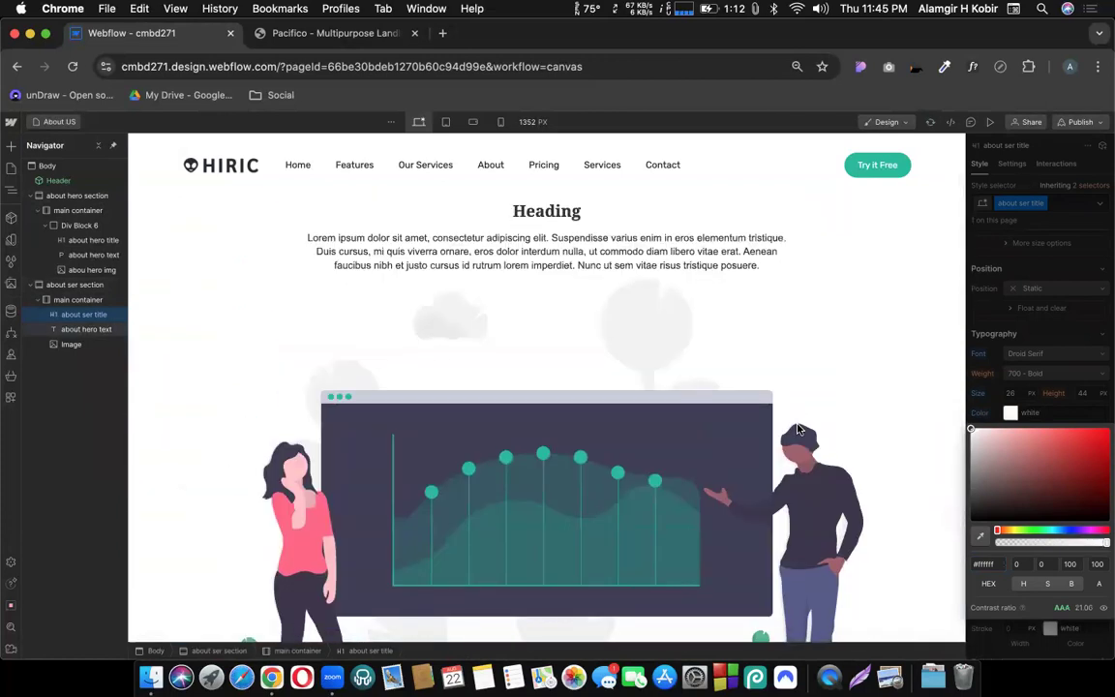
scroll(798, 429, down, 5)
scroll(798, 429, up, 1)
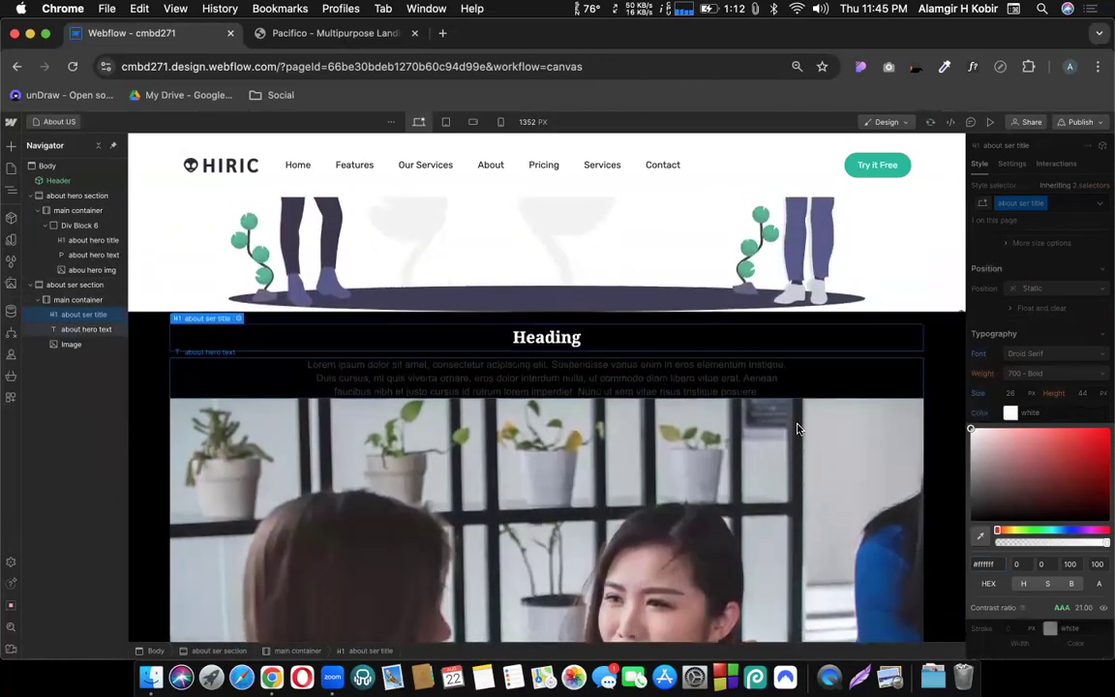
Step: Set the font size of the about hero title heading above the illustration to 48 px
click(989, 407)
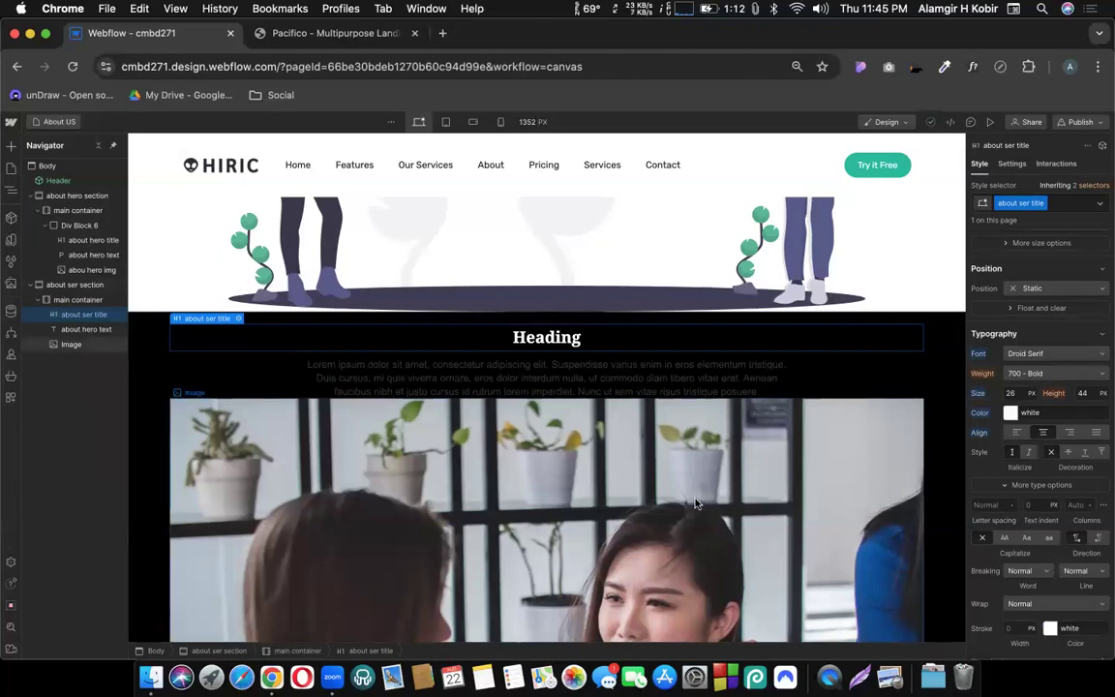
scroll(697, 500, up, 10)
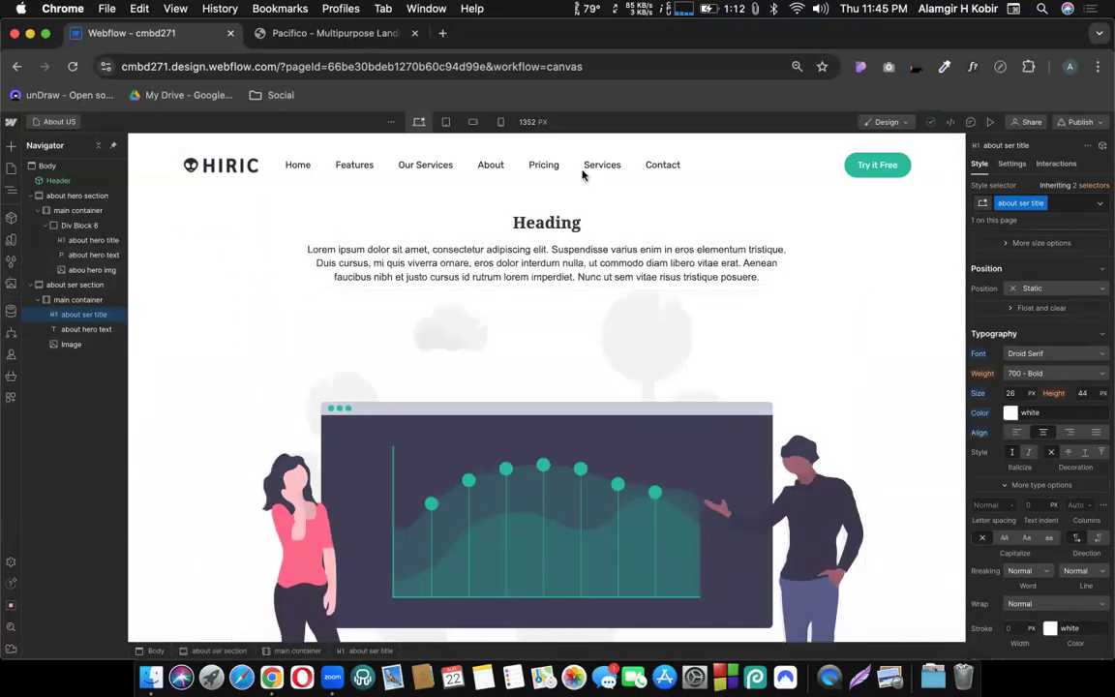
click(540, 227)
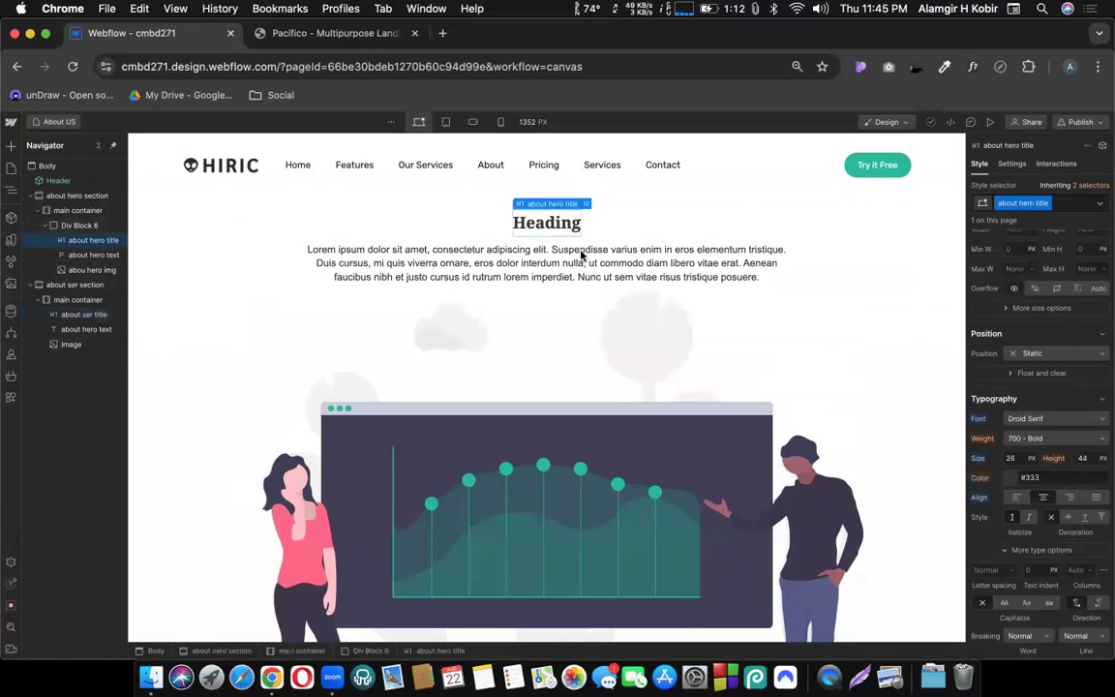
click(1012, 458)
text(48)
key(Return)
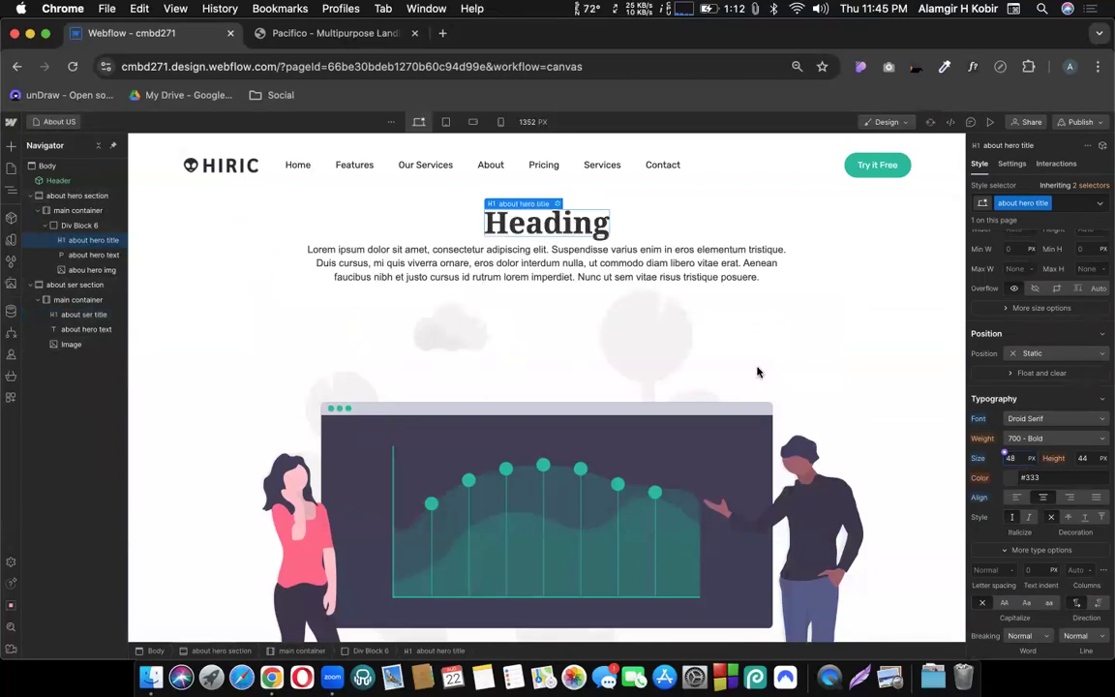
scroll(597, 250, down, 5)
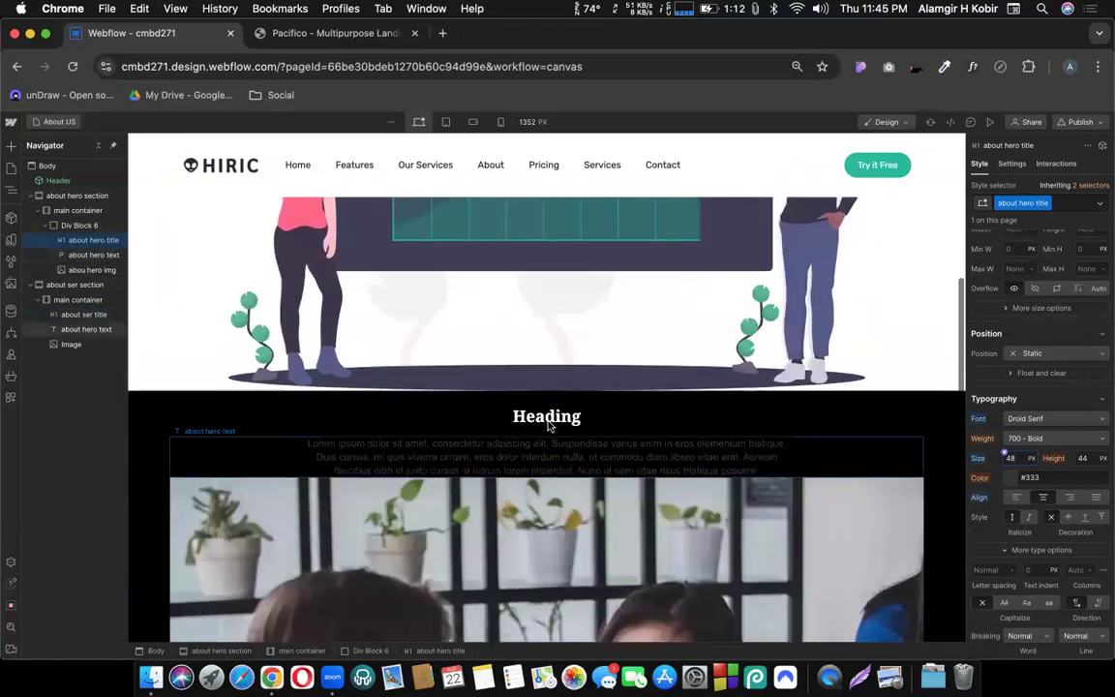
scroll(566, 404, up, 5)
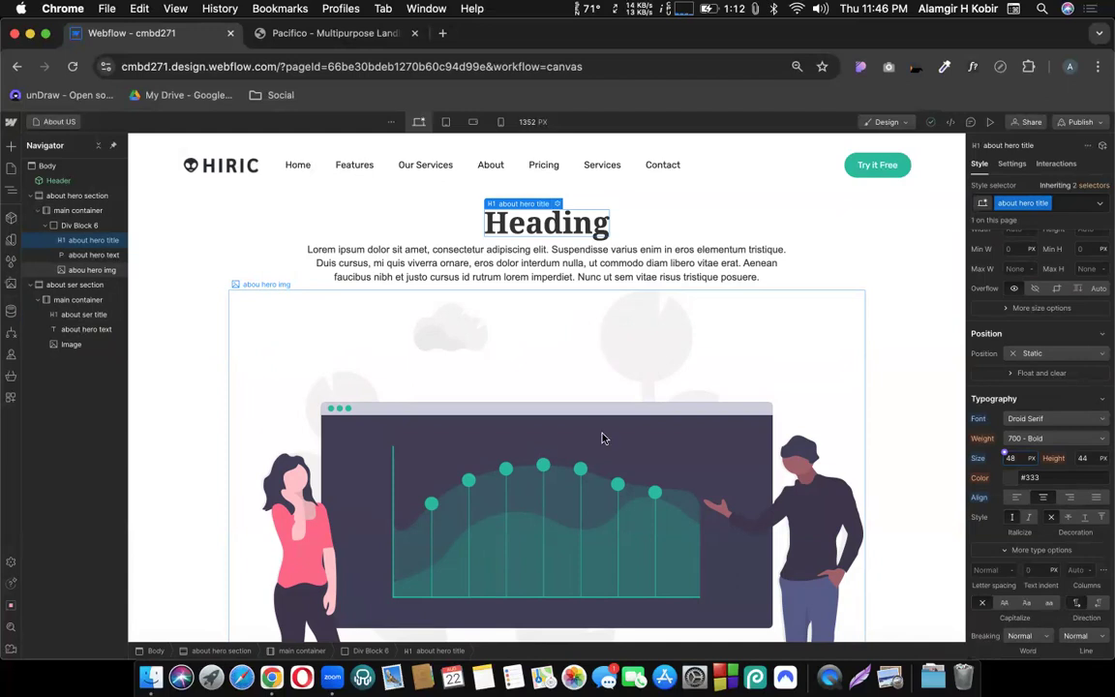
scroll(602, 438, down, 8)
scroll(580, 425, up, 5)
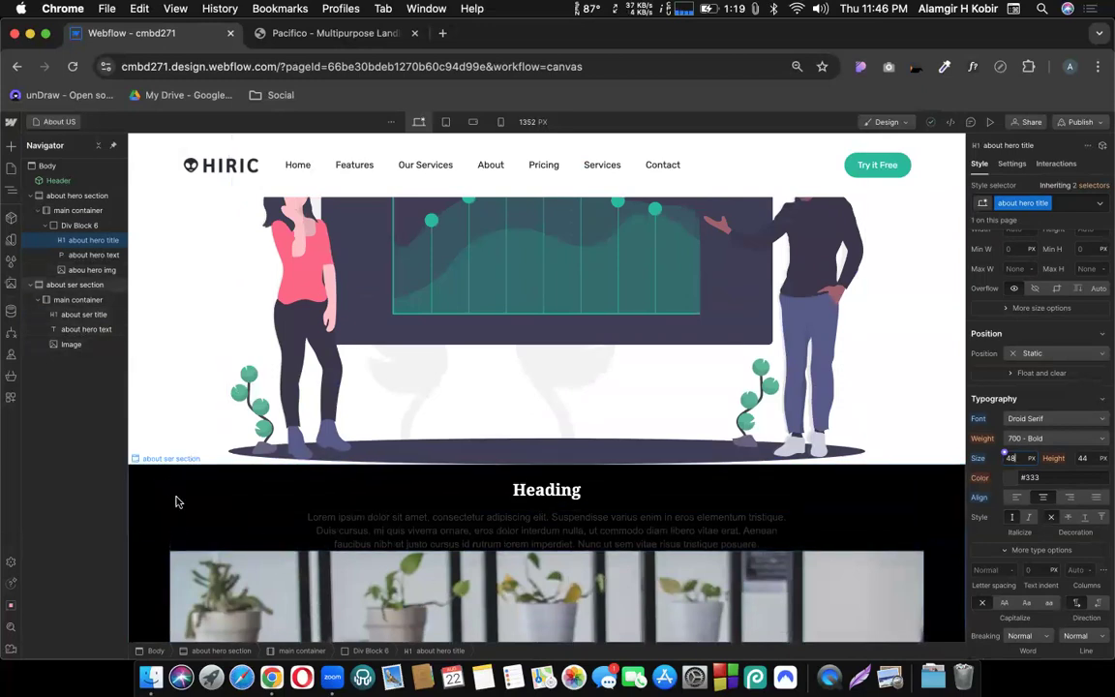
right_click(141, 480)
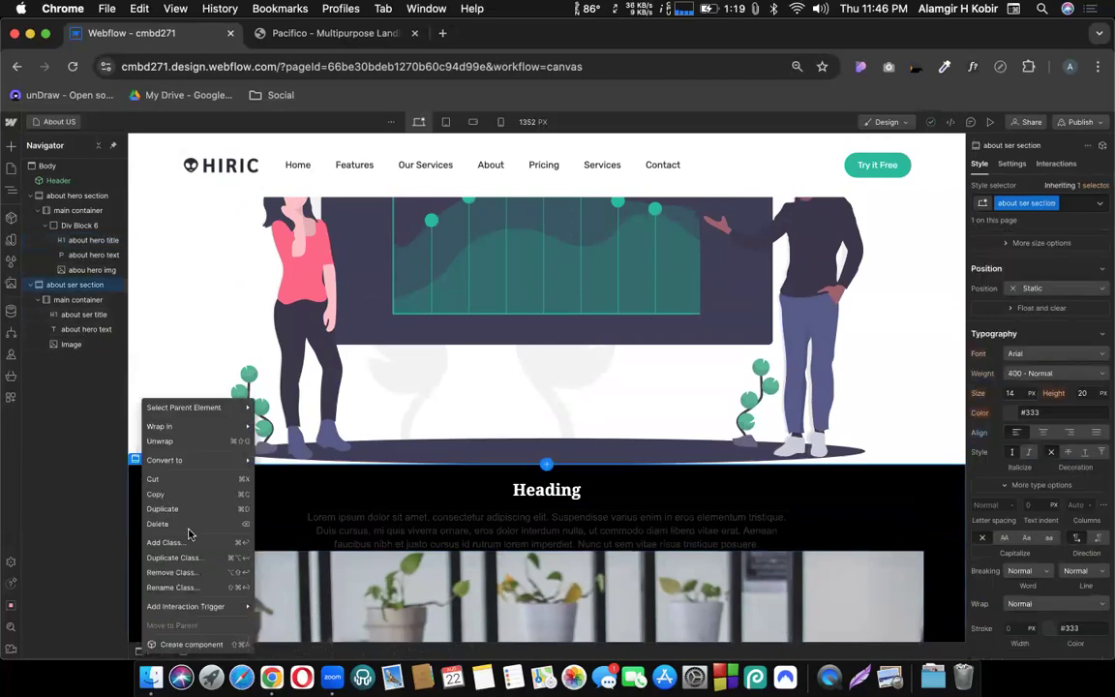
click(134, 474)
right_click(136, 476)
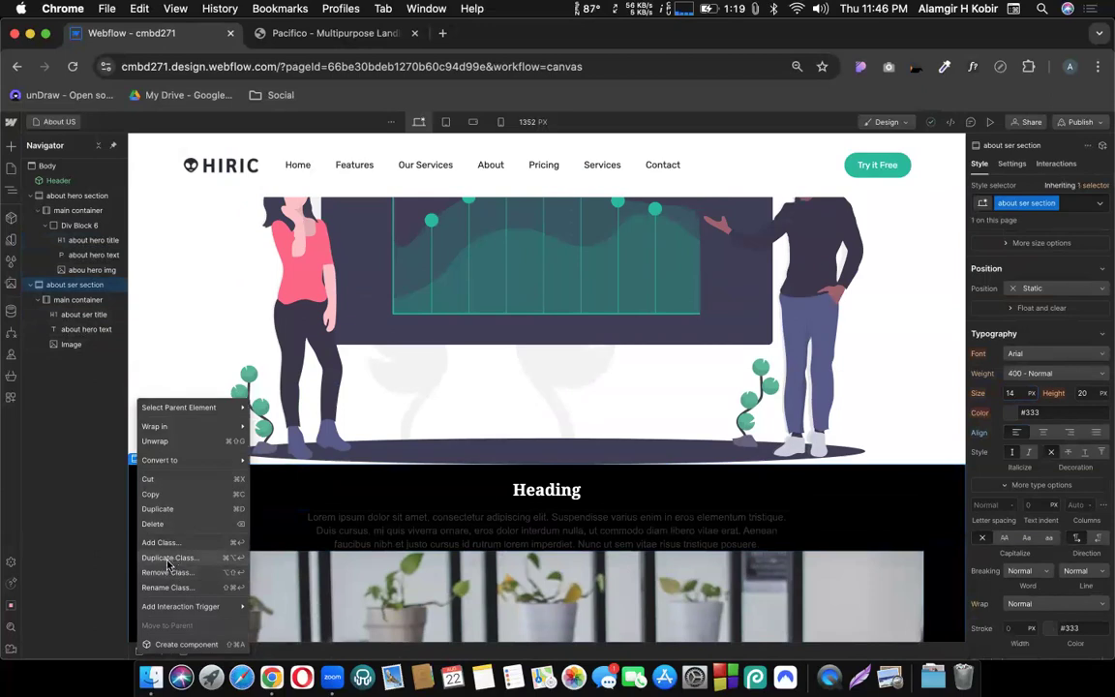
double_click(1054, 205)
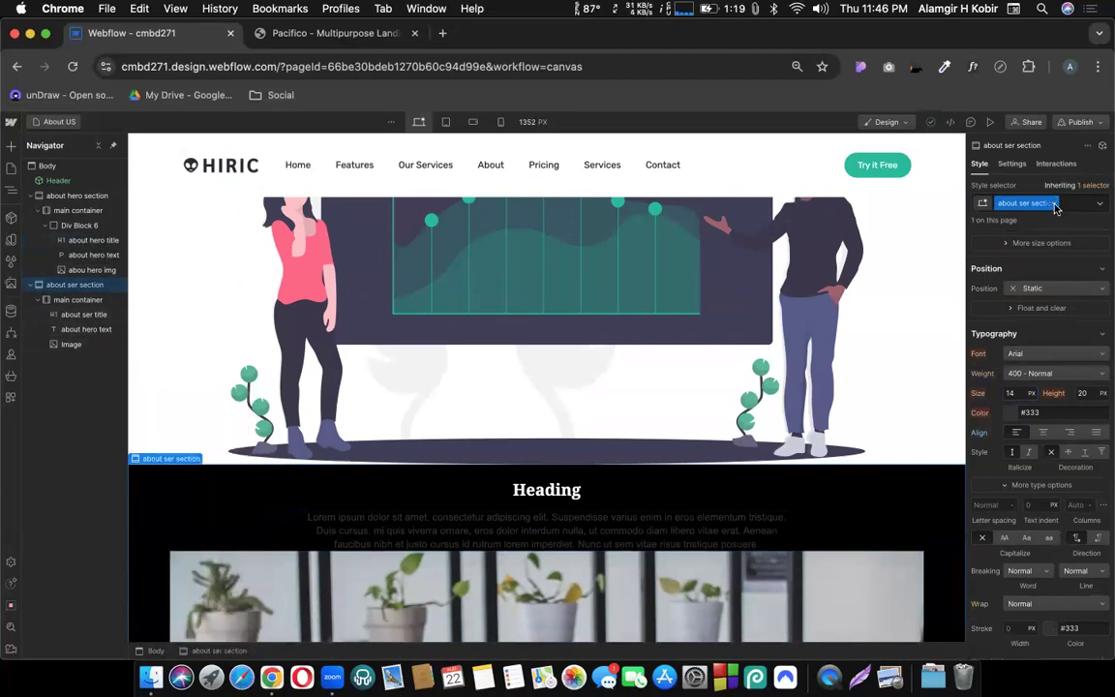
click(1053, 204)
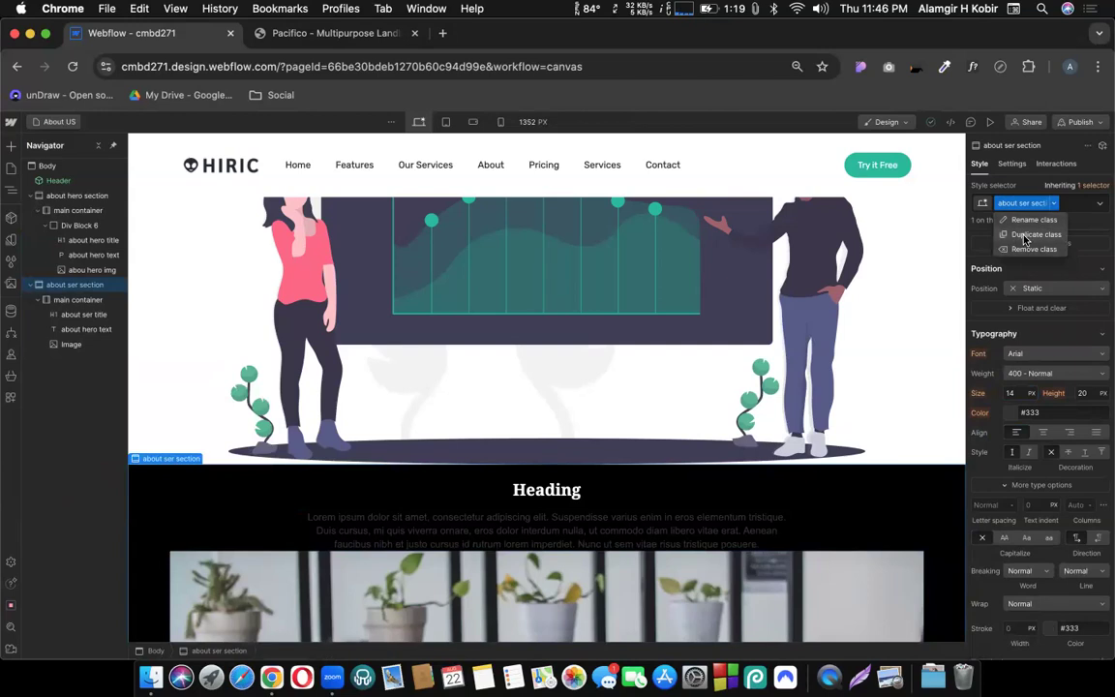
click(163, 493)
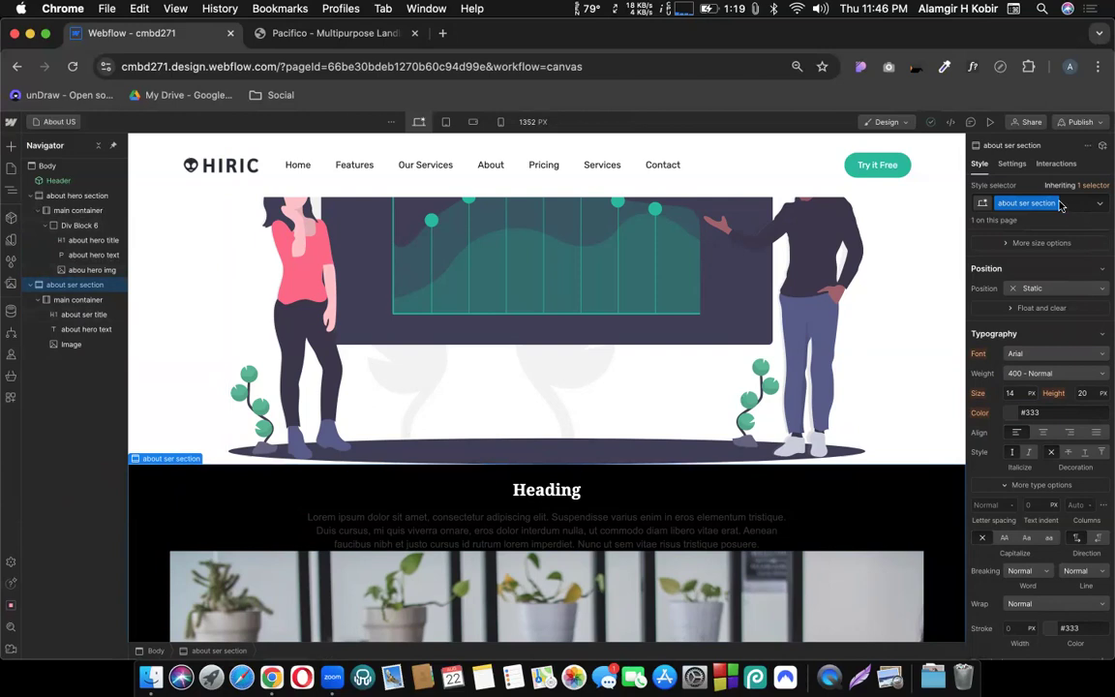
Step: Rename the class of the paragraph in the black about ser section to "about hero text new"
click(570, 502)
click(573, 526)
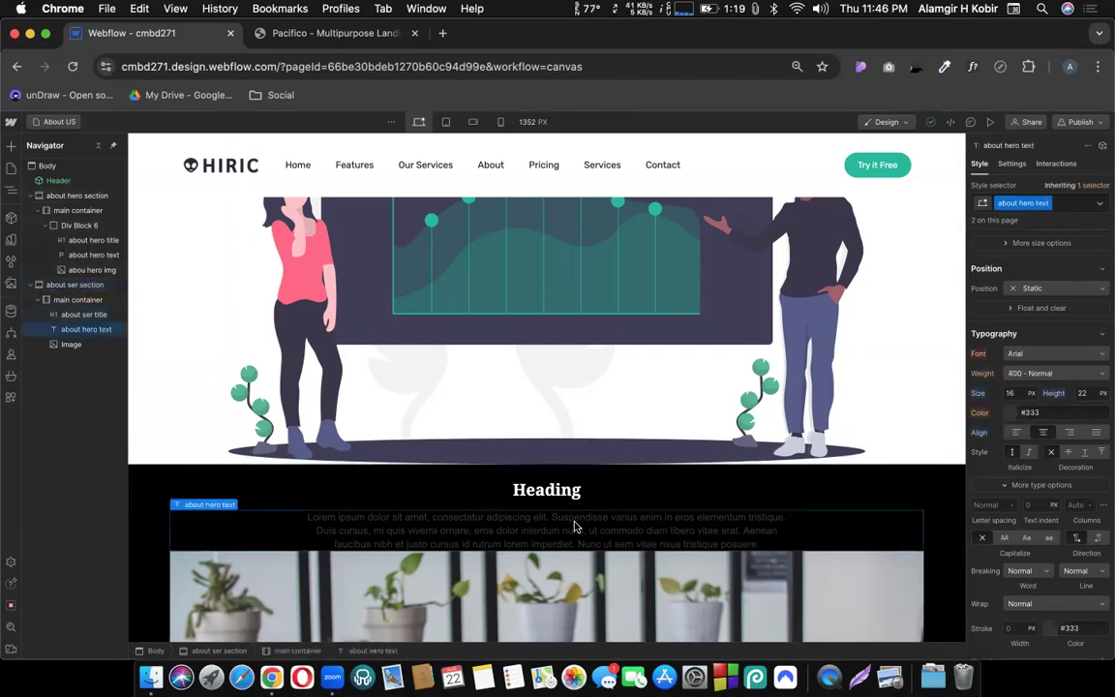
double_click(1016, 204)
key(Right)
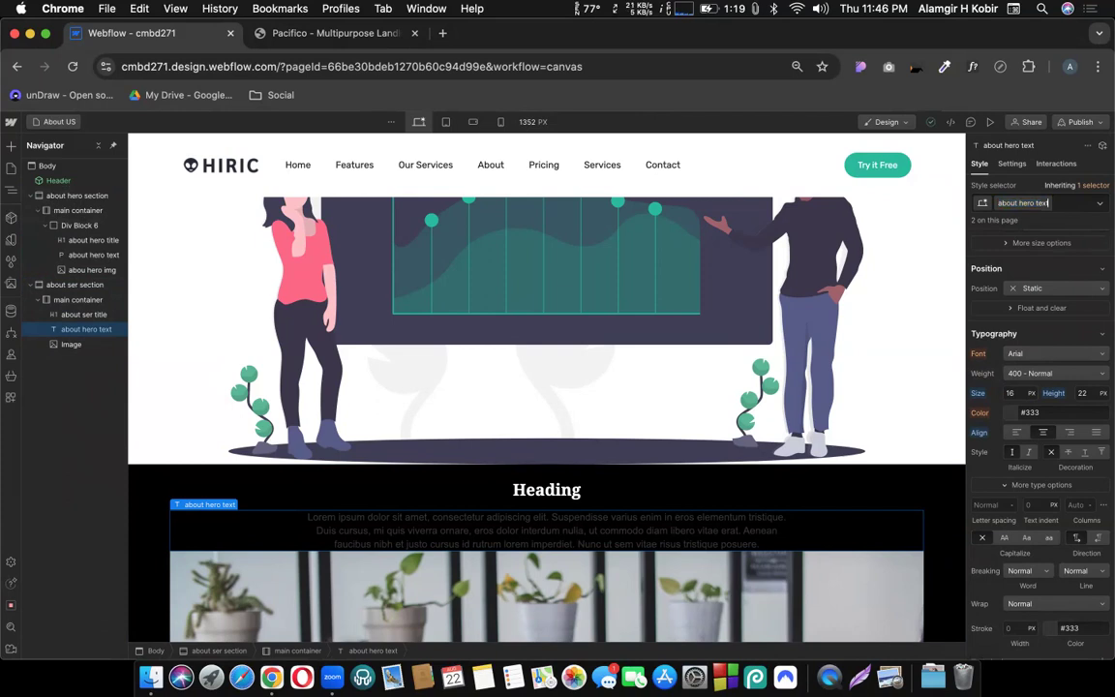
text(new)
key(Return)
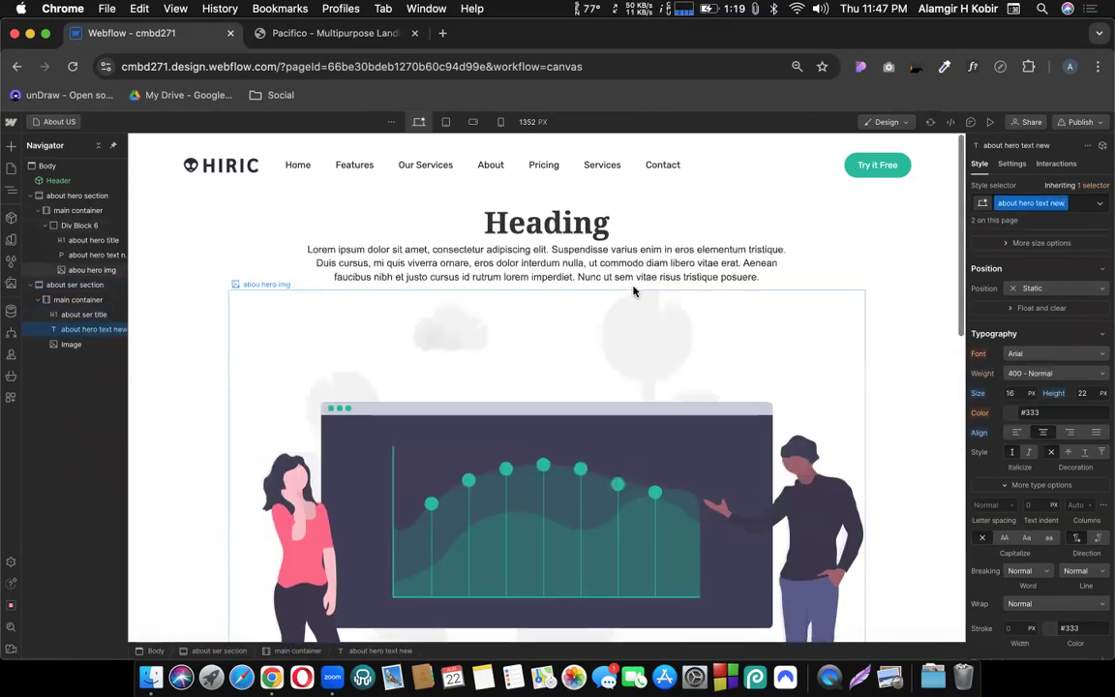
click(614, 268)
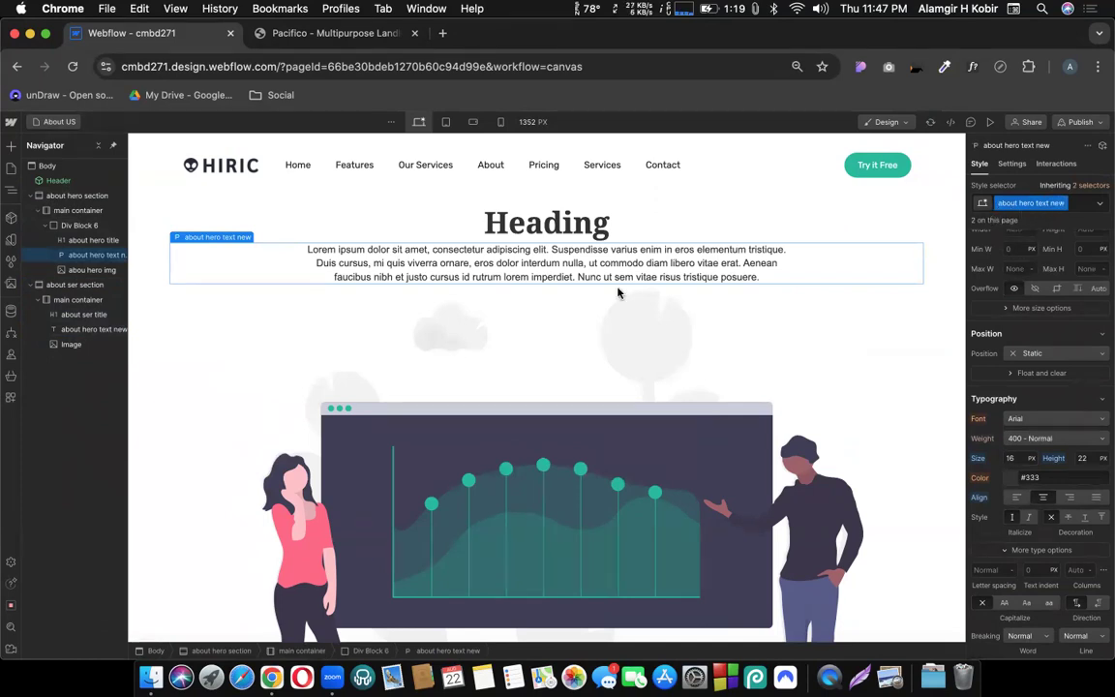
Step: Replace the class on the black section's heading with the existing "about hero title" class
scroll(547, 389, down, 5)
scroll(548, 389, down, 3)
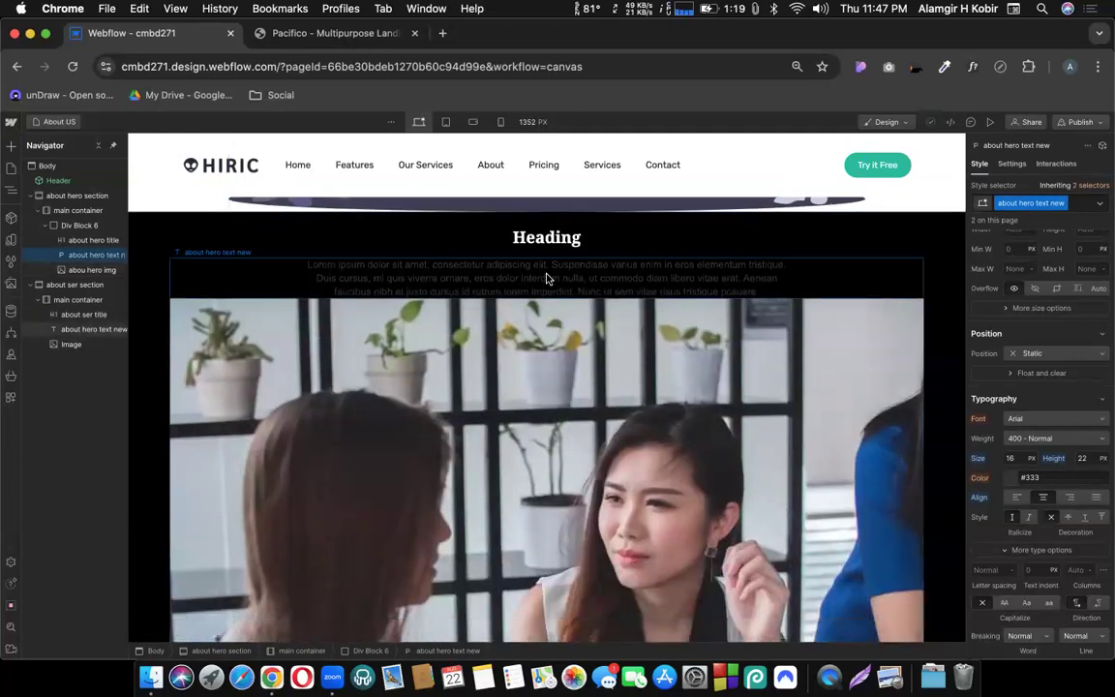
scroll(548, 276, up, 1)
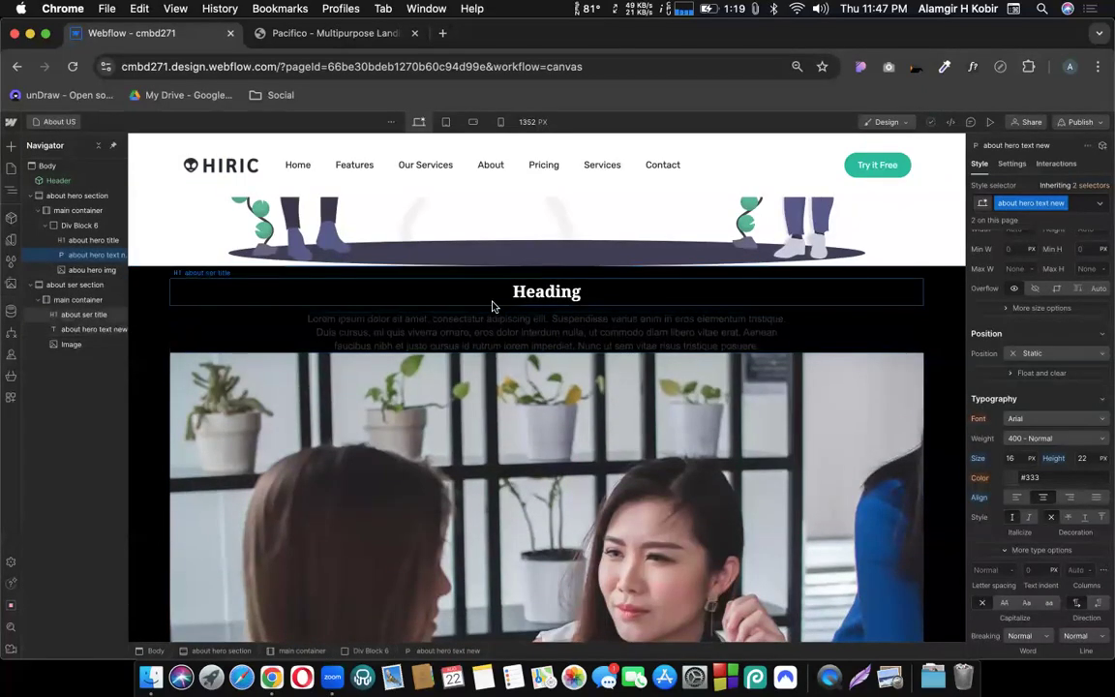
click(513, 302)
scroll(551, 308, up, 1)
scroll(549, 308, up, 3)
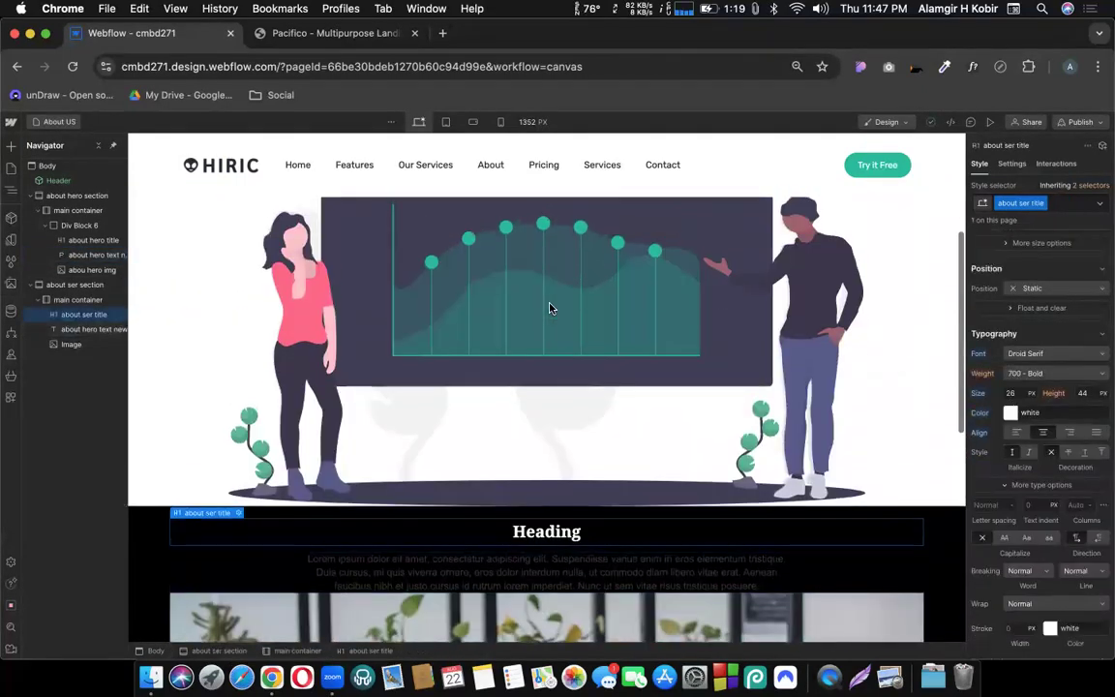
scroll(549, 308, down, 1)
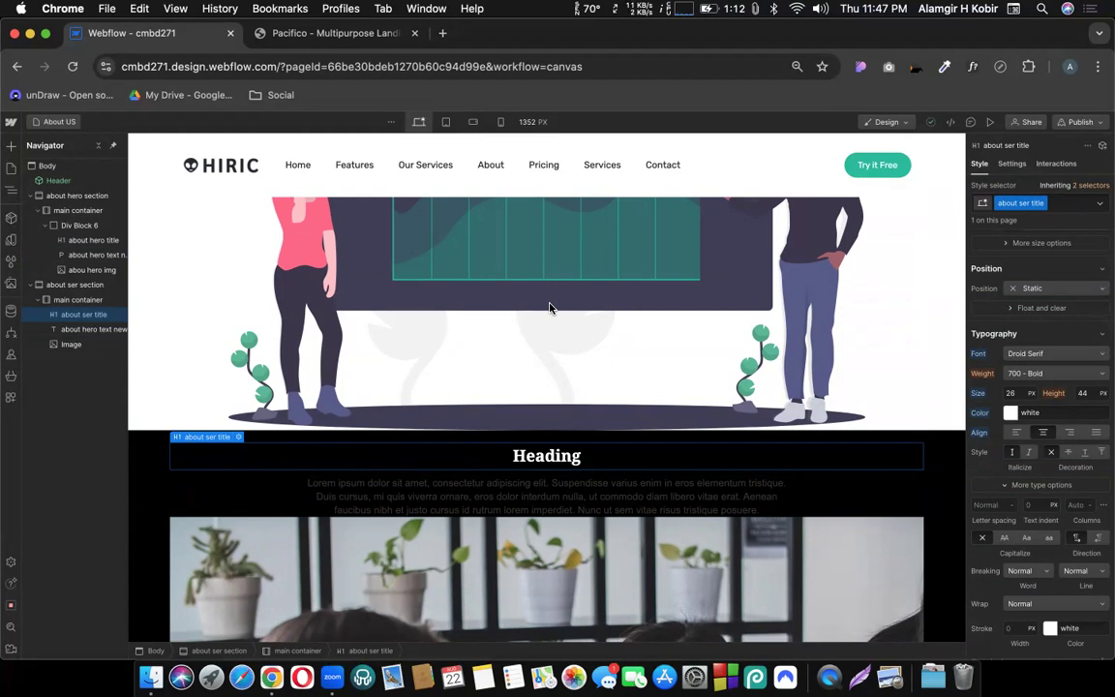
click(1065, 202)
key(BackSpace)
text(about)
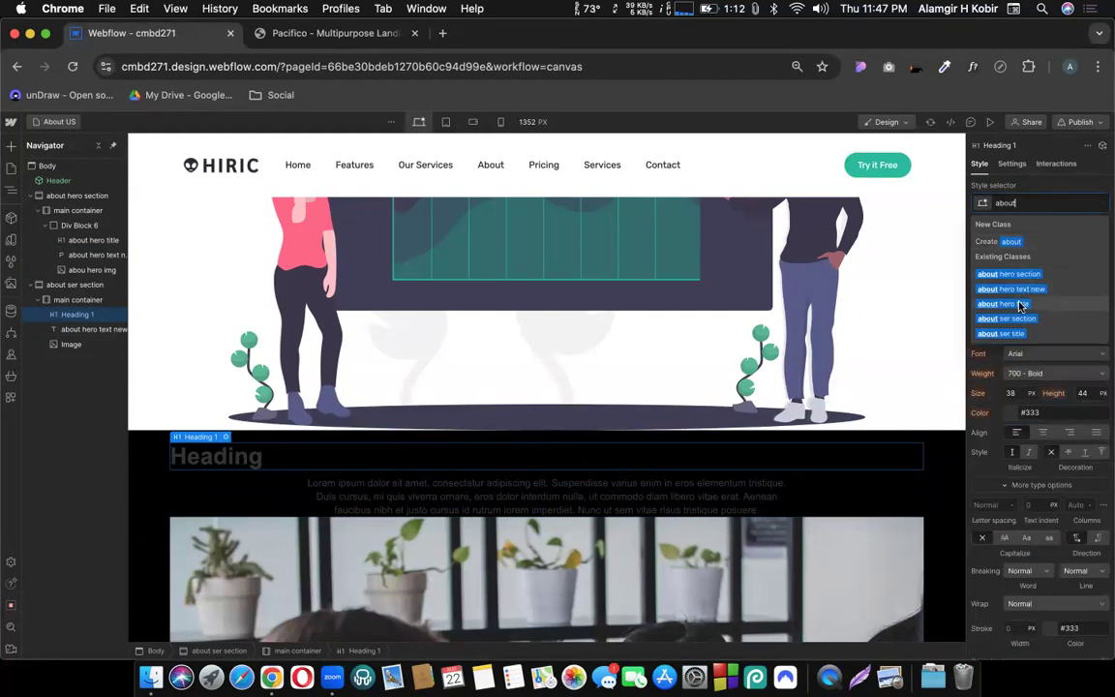
click(1006, 304)
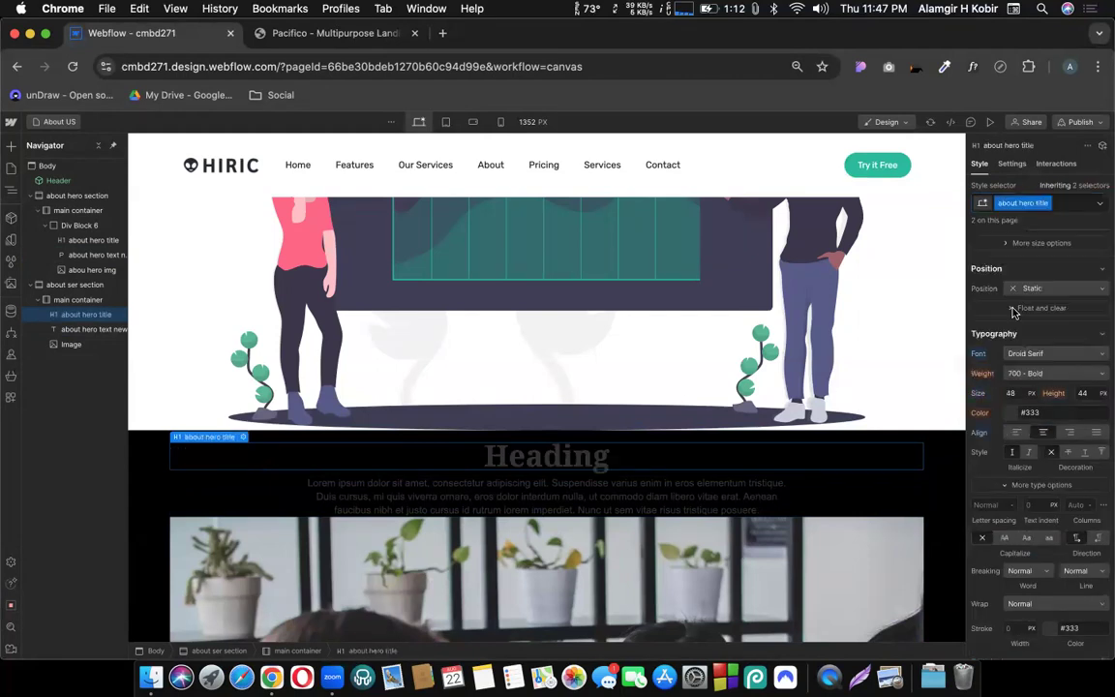
click(1046, 206)
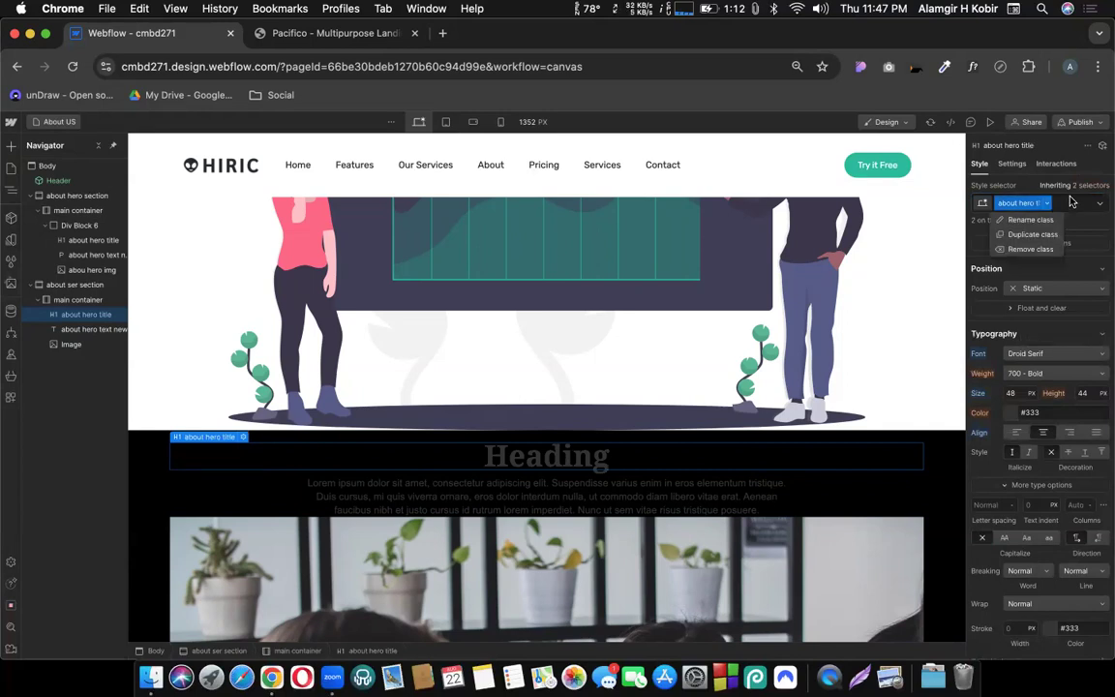
click(1046, 205)
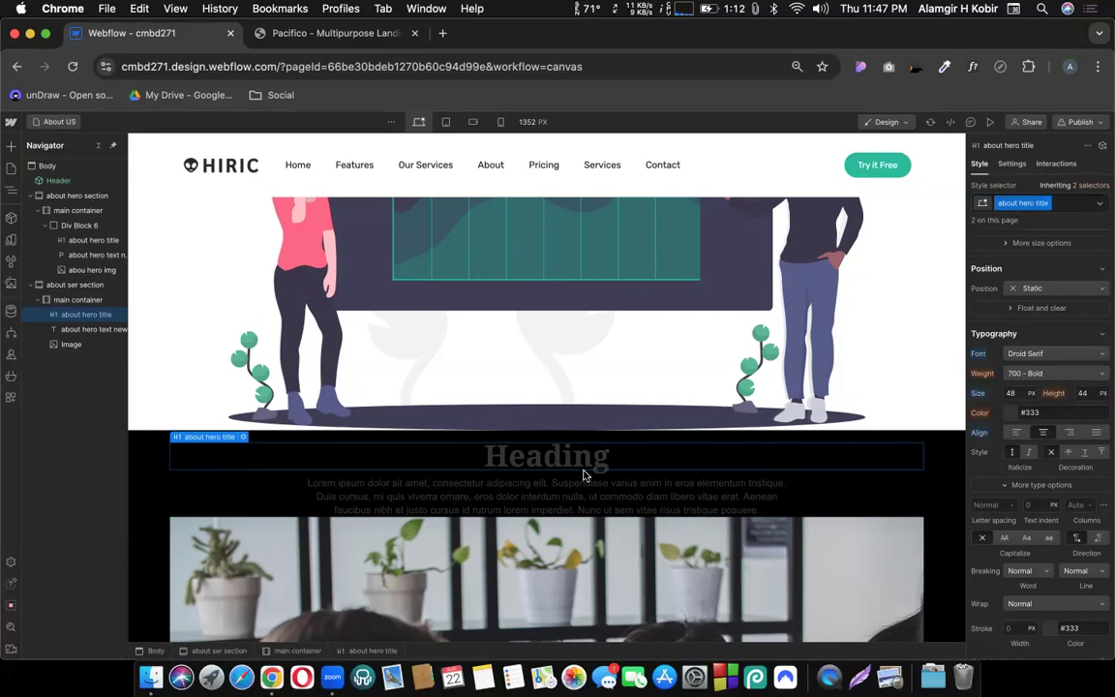
Step: Add a new combo class named "ser tiitle combo" to the black section's heading
scroll(583, 467, up, 1)
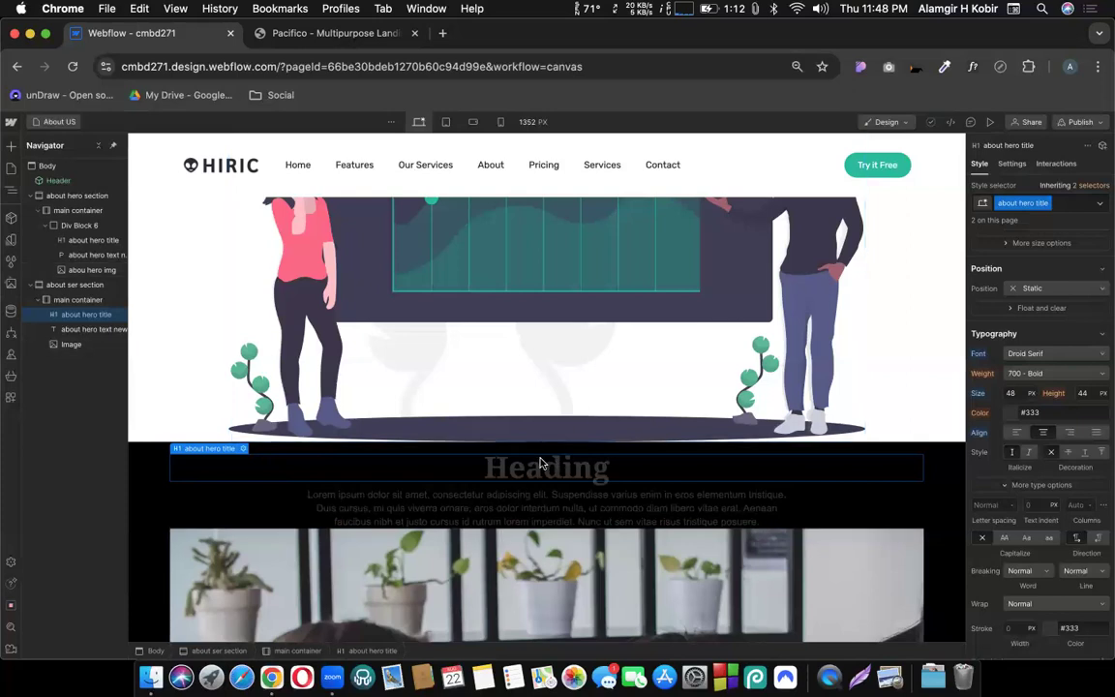
click(1066, 206)
text(ser)
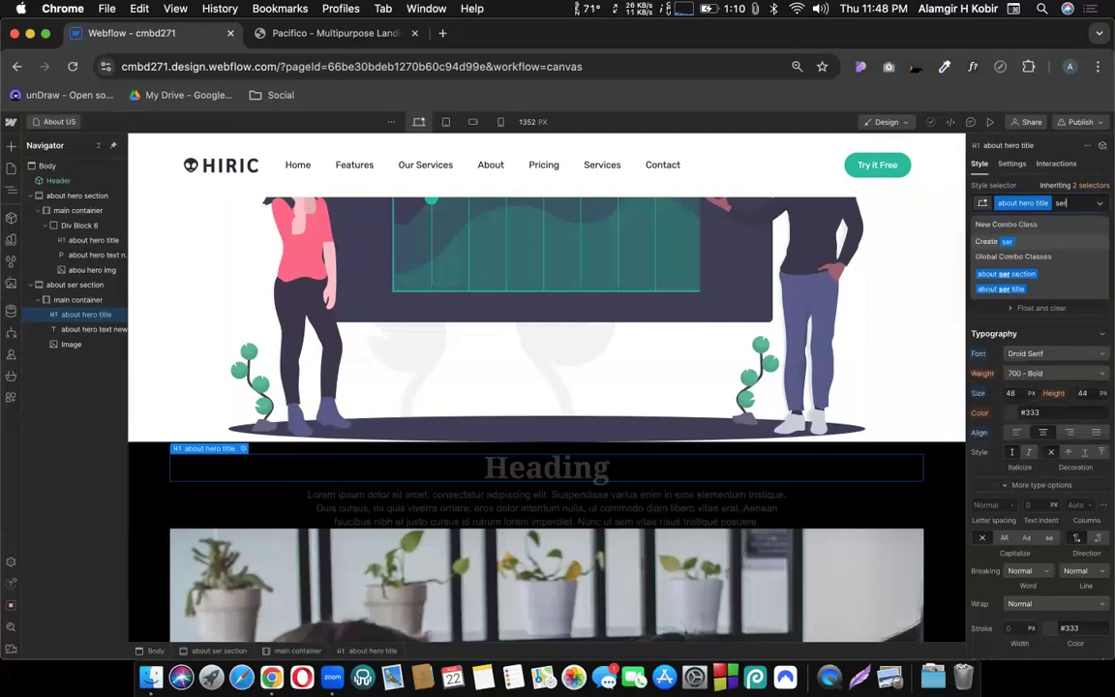
text( tile)
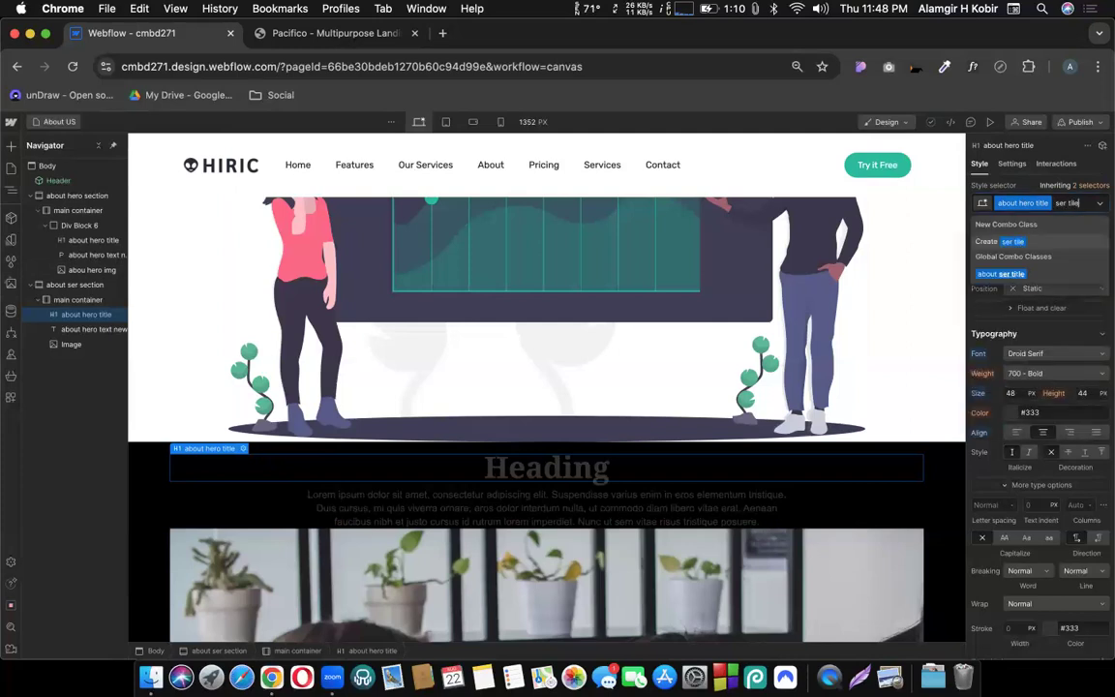
key(BackSpace)
key(BackSpace)
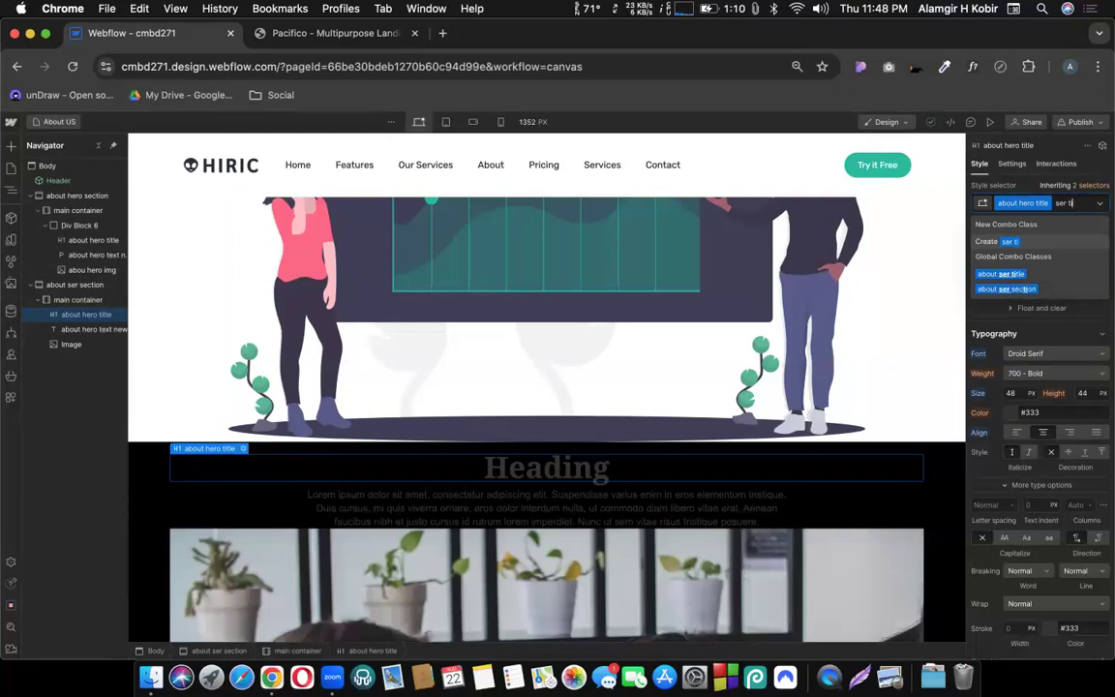
text(ltle)
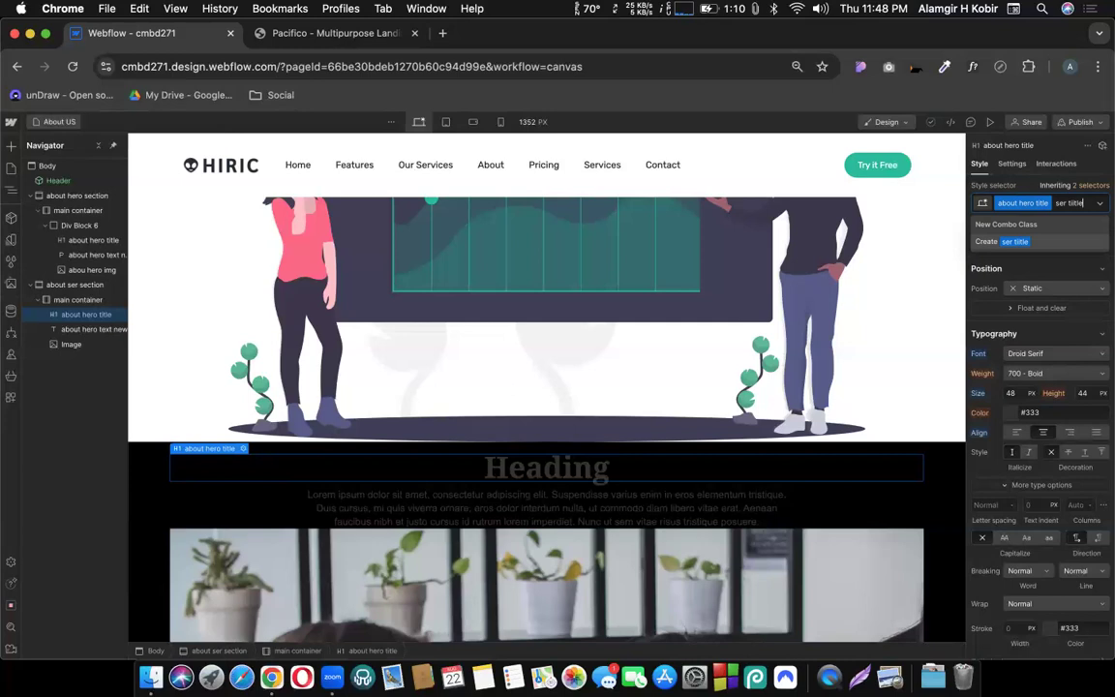
text(ombo)
key(Return)
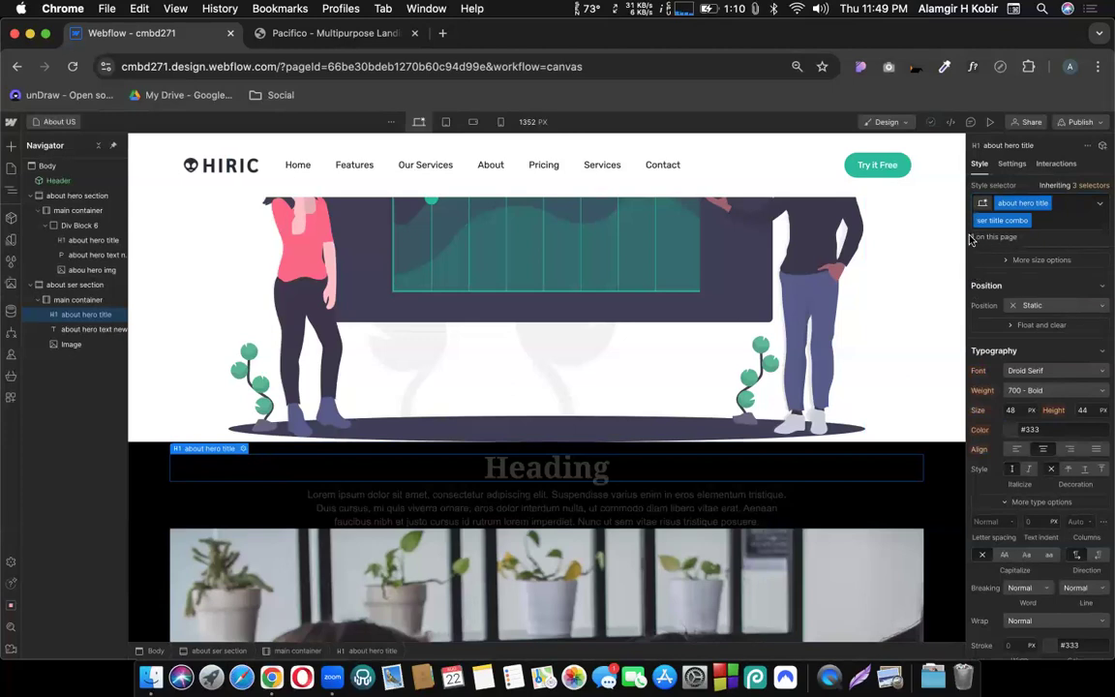
Step: Set the black section heading's text color to white (#ffffff) on its combo class
click(1006, 430)
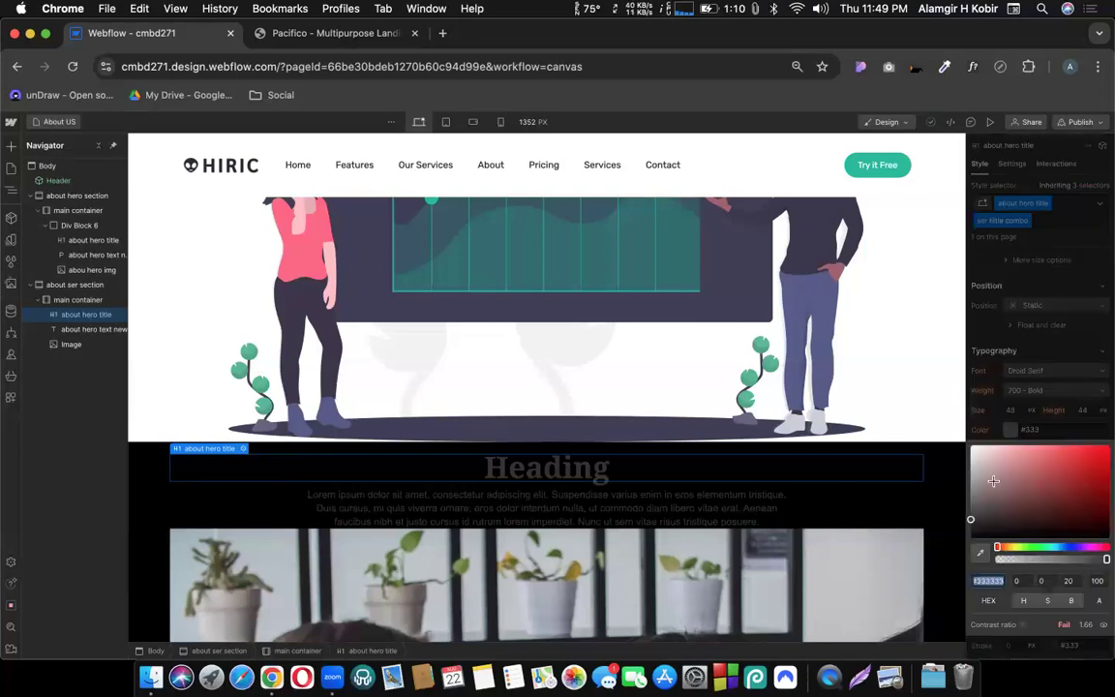
click(980, 449)
drag(959, 428, 958, 434)
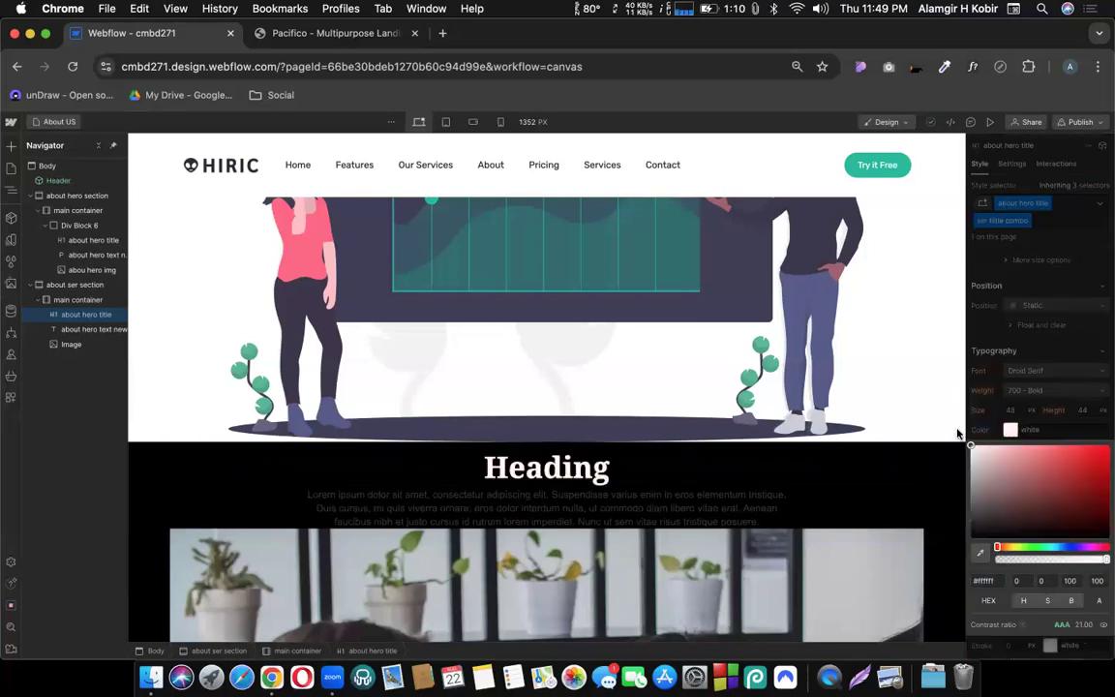
click(1006, 394)
scroll(1009, 429, up, 5)
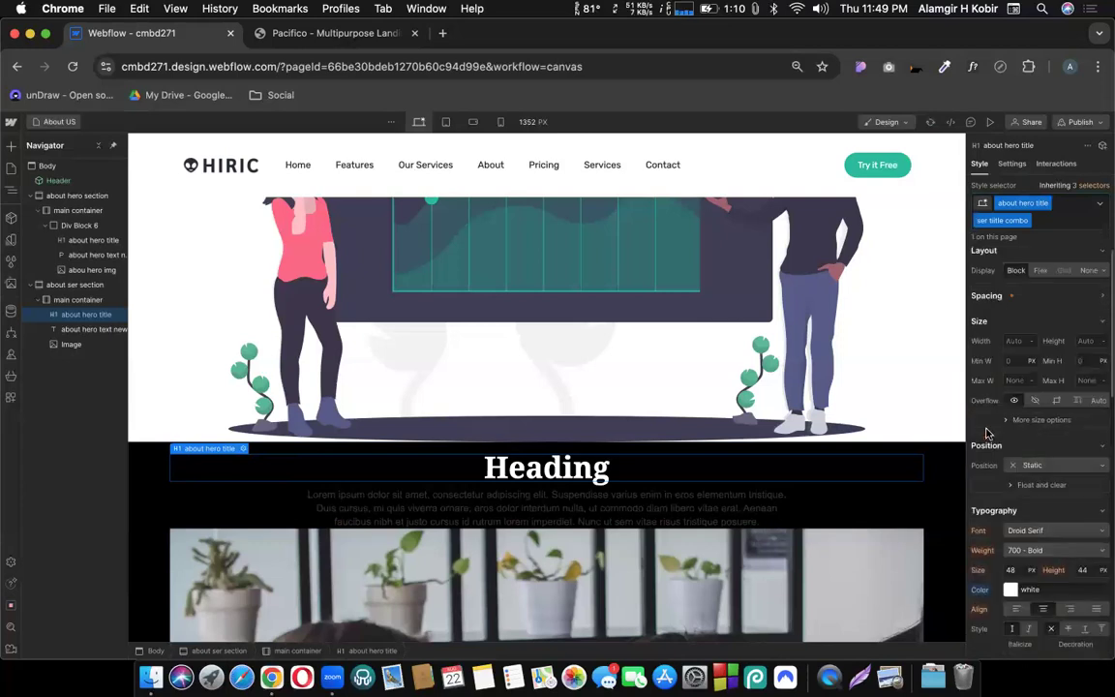
scroll(710, 324, up, 5)
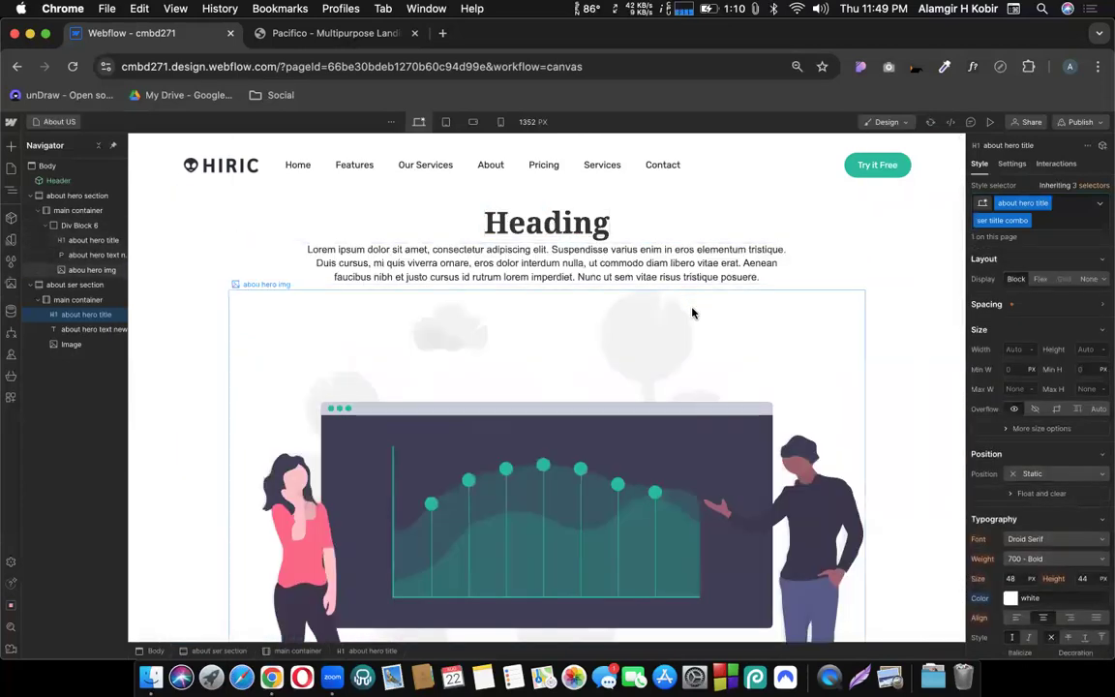
scroll(693, 313, down, 5)
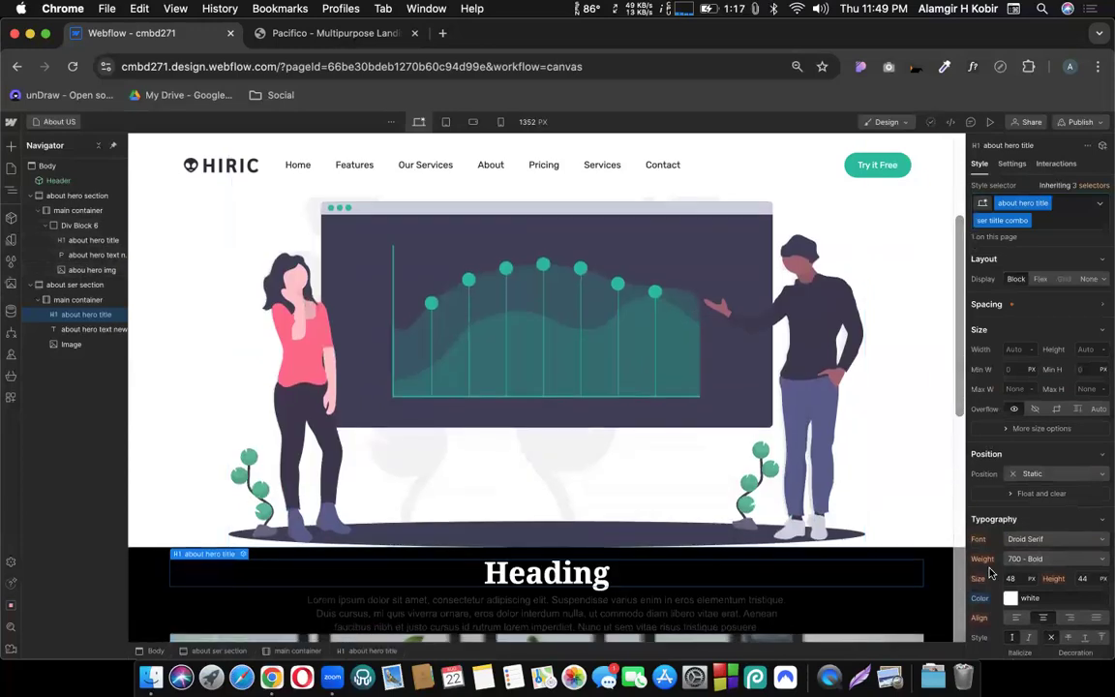
Step: Left-align the black section's heading on its "ser tiitle combo" combo class
scroll(989, 572, down, 1)
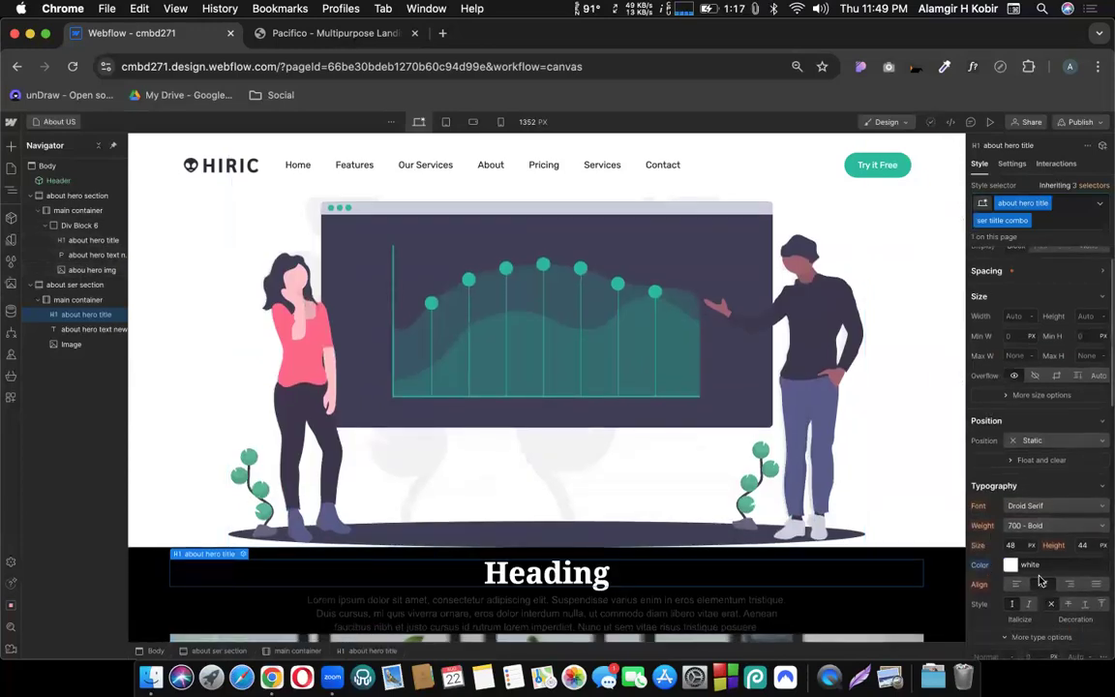
scroll(1041, 581, down, 4)
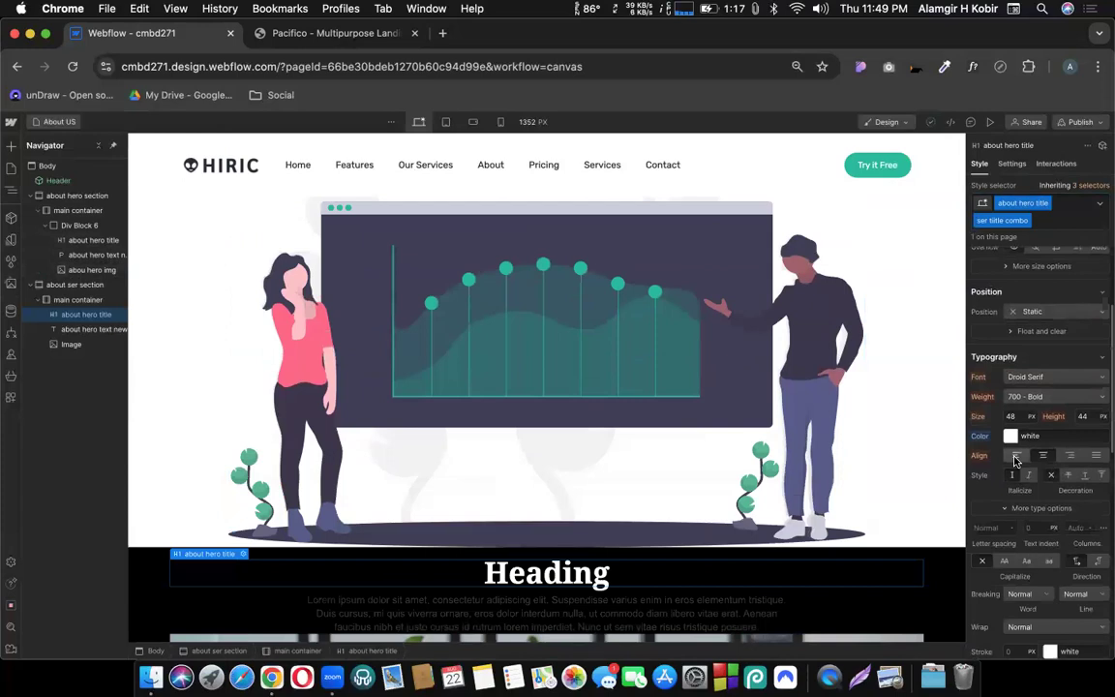
click(1015, 461)
Step: Set the hero heading's text color to red (#e30e0e) on its "about hero title" class
scroll(610, 473, up, 5)
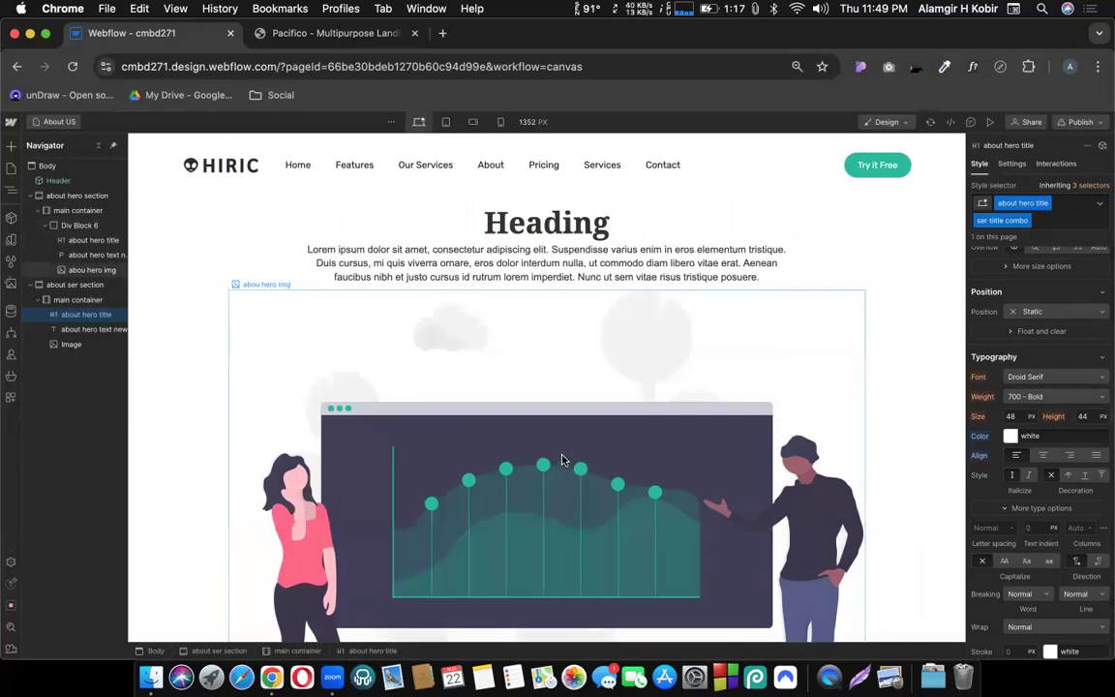
scroll(562, 463, down, 7)
scroll(562, 459, up, 7)
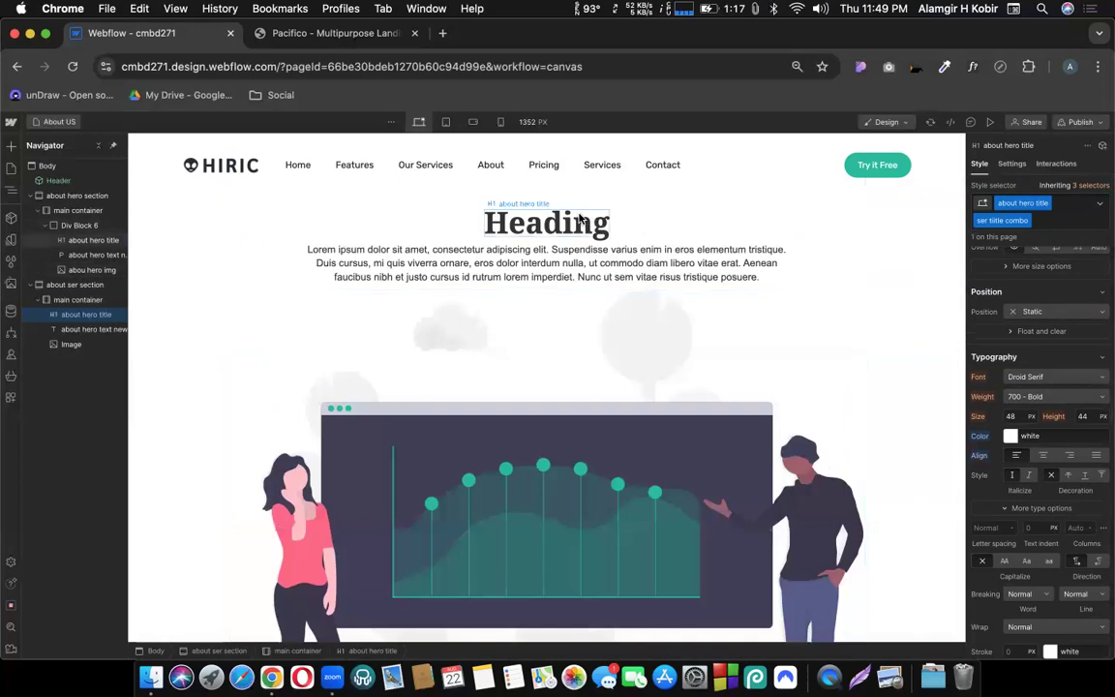
click(578, 219)
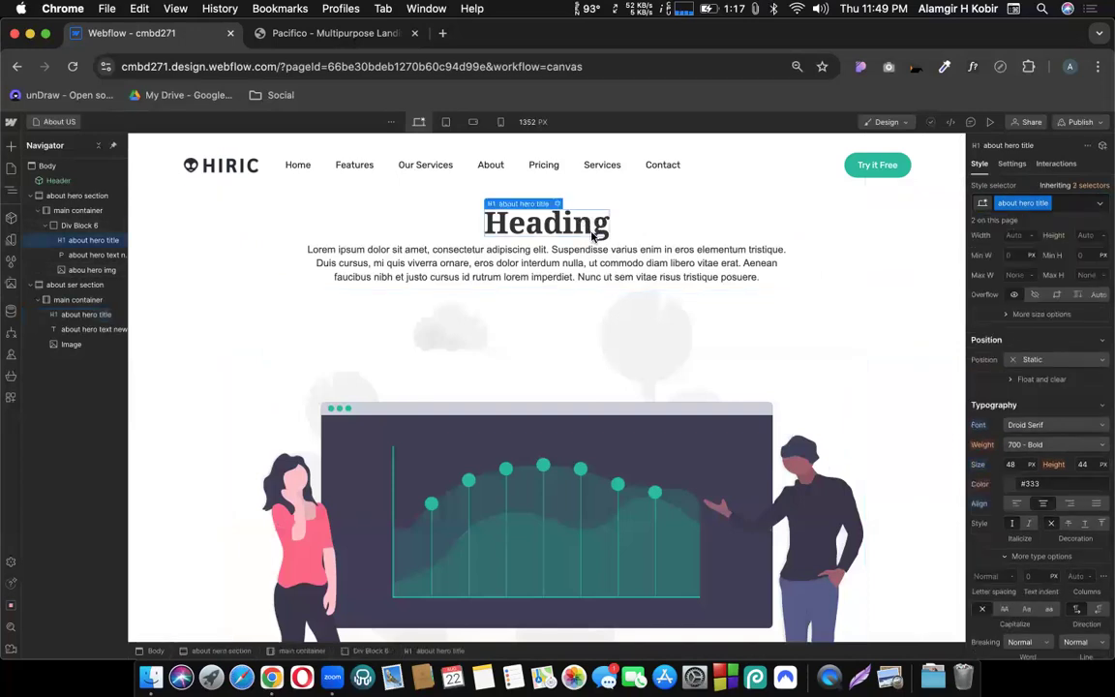
click(1006, 483)
drag(1092, 300, 1100, 293)
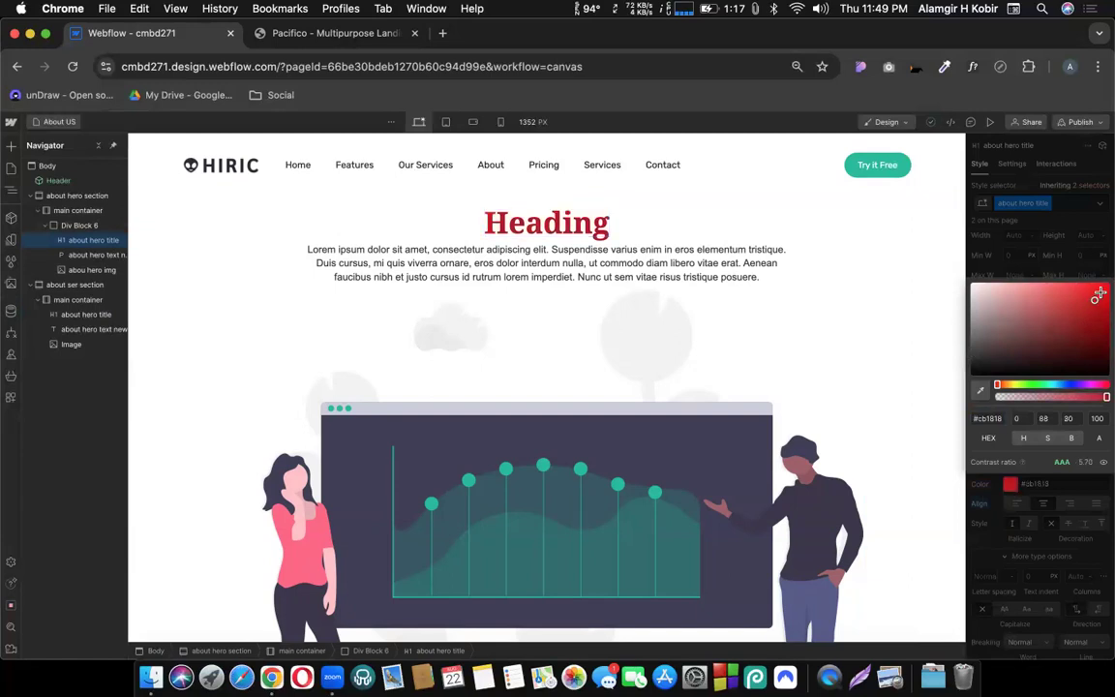
click(954, 594)
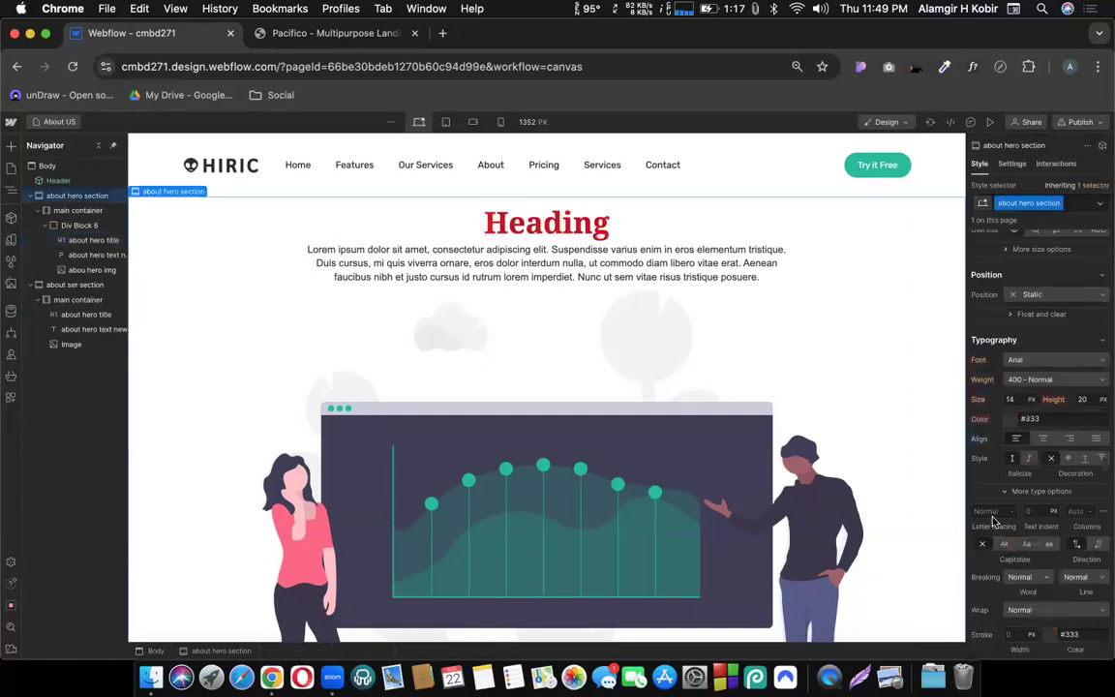
Step: Set the hero heading's font size to 60 px on its "about hero title" class
click(530, 214)
scroll(539, 299, down, 5)
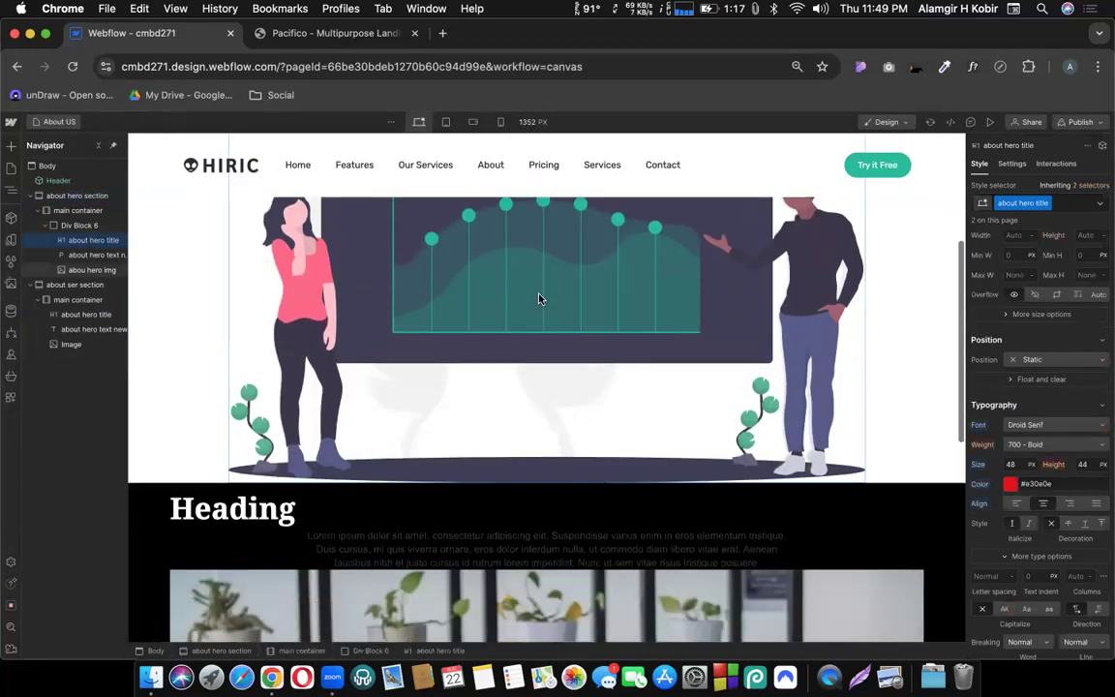
scroll(539, 299, up, 5)
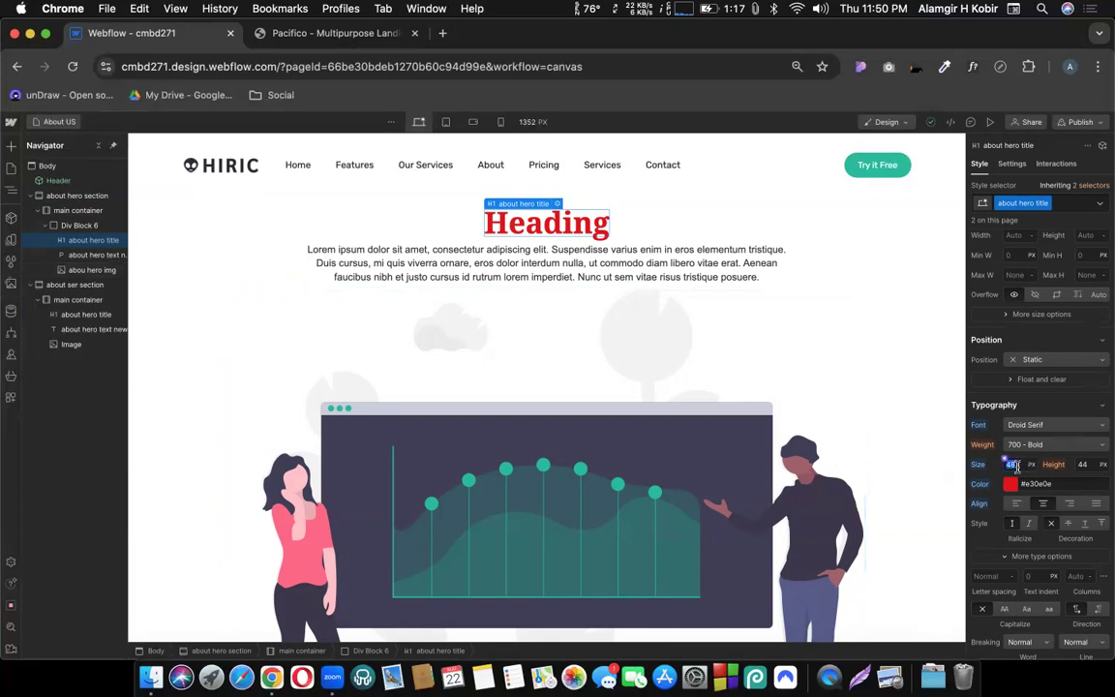
key(Return)
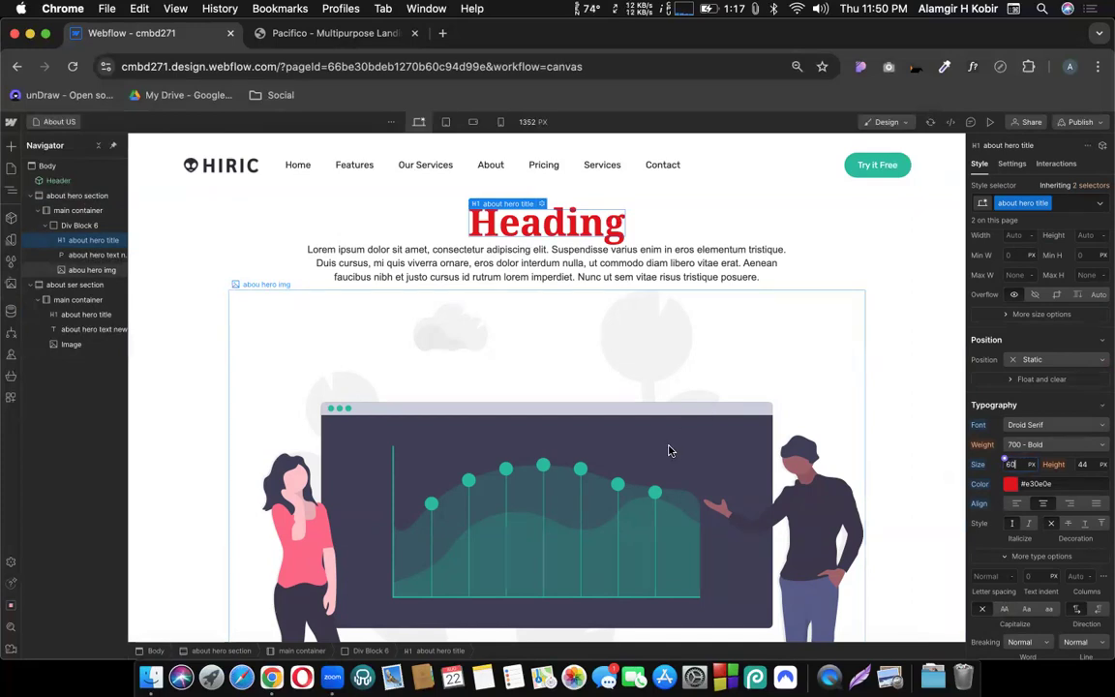
Step: Compare the hero heading with the black section's heading, examining which size, color and alignment styles each takes from its classes
scroll(666, 450, down, 5)
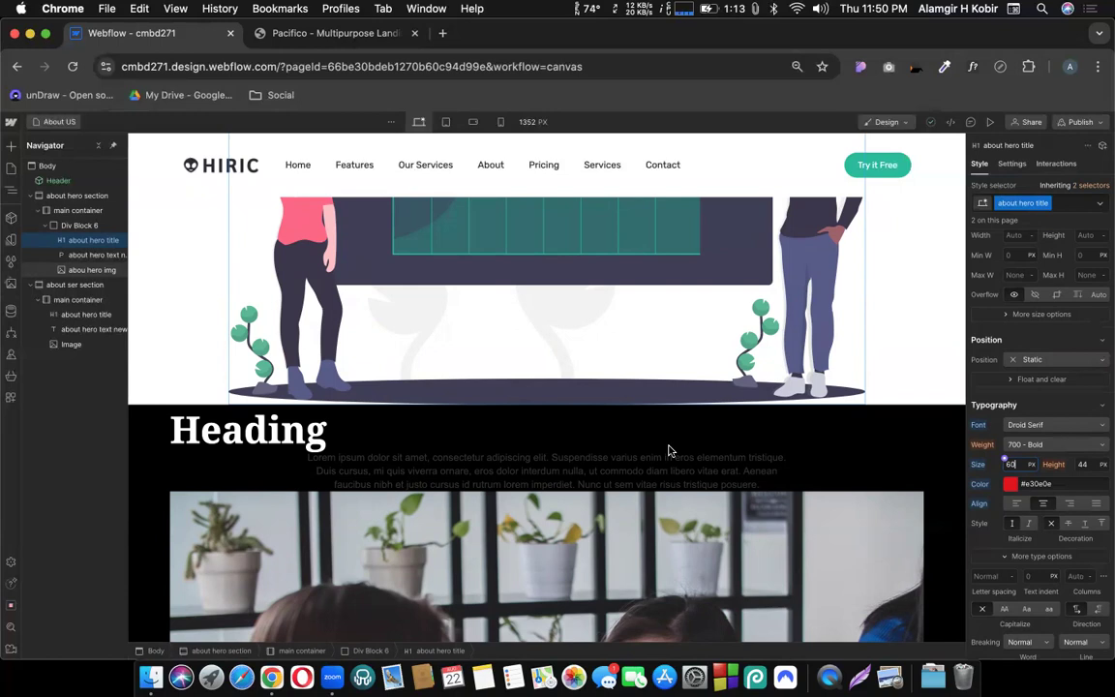
scroll(667, 450, up, 5)
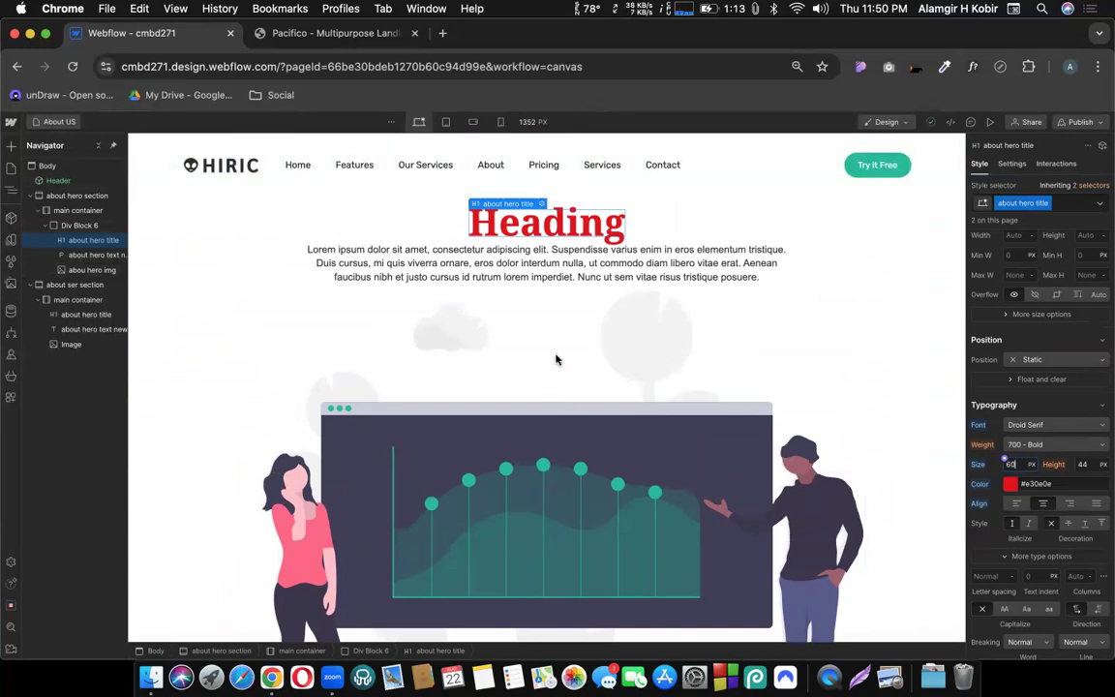
scroll(644, 241, down, 2)
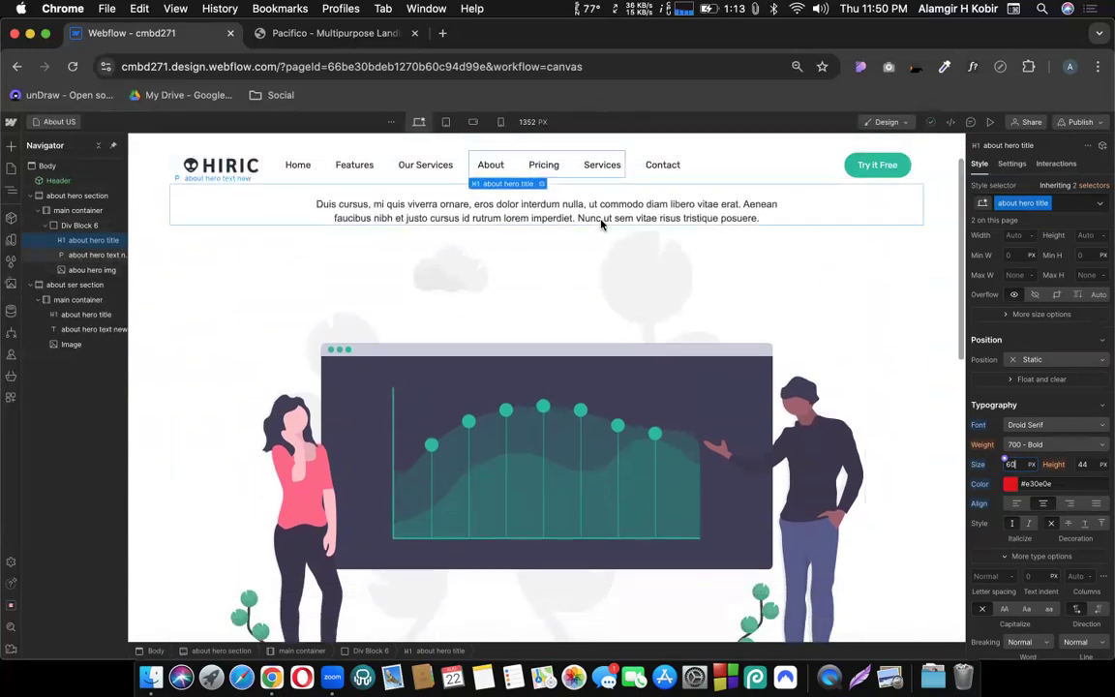
scroll(542, 320, down, 5)
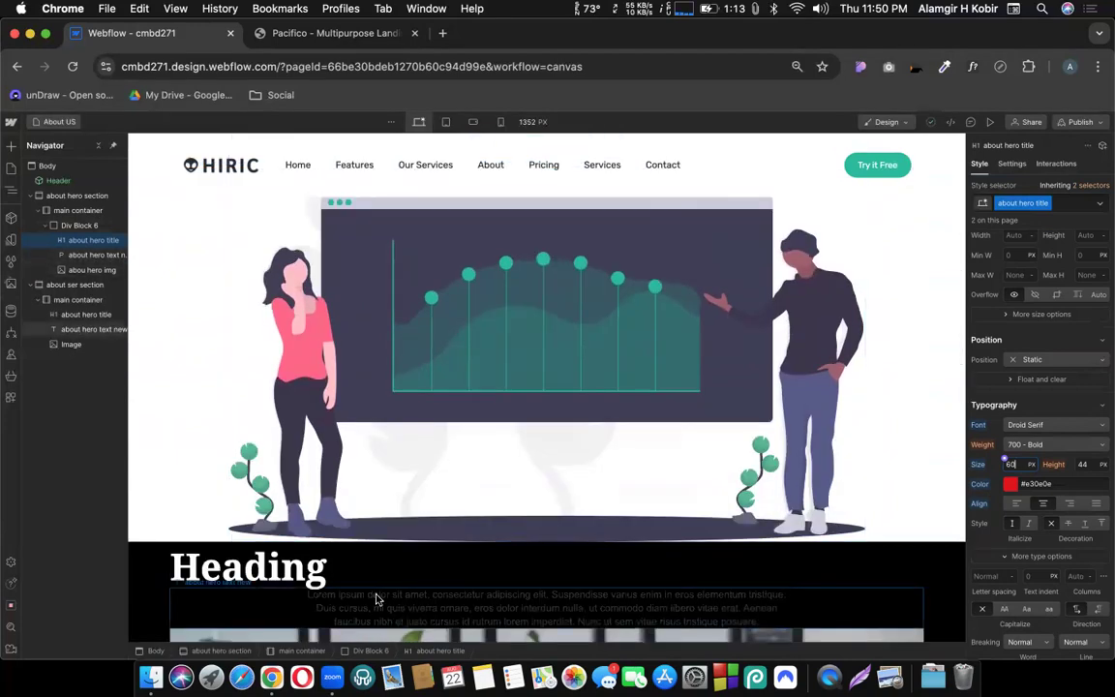
click(244, 564)
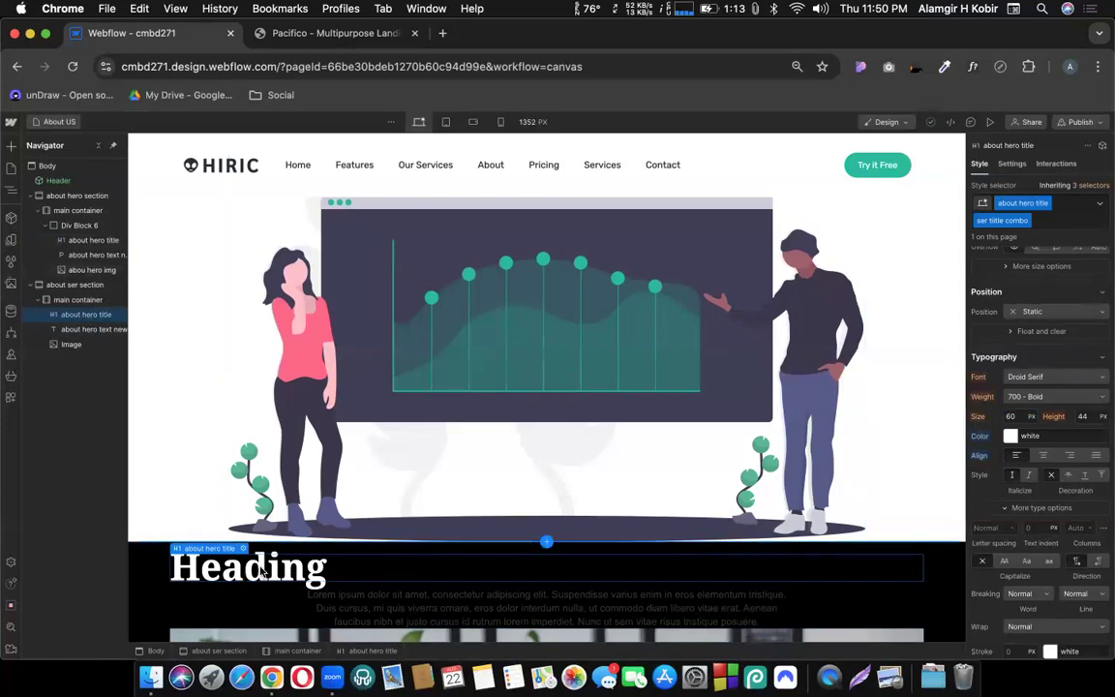
scroll(471, 544, up, 5)
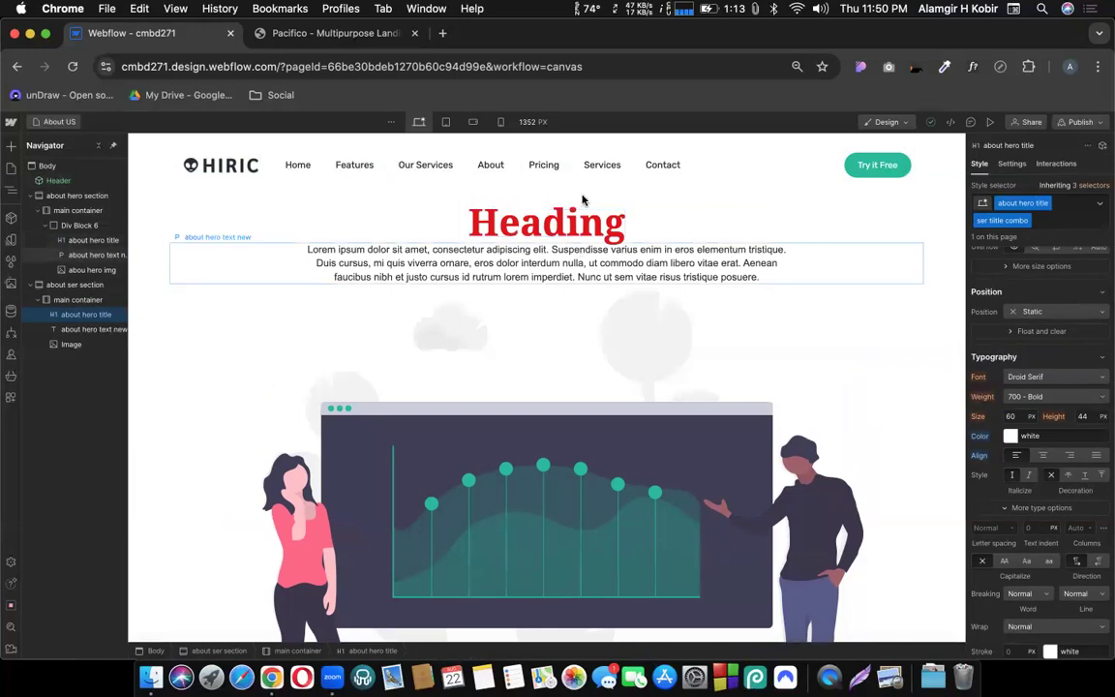
scroll(497, 299, down, 5)
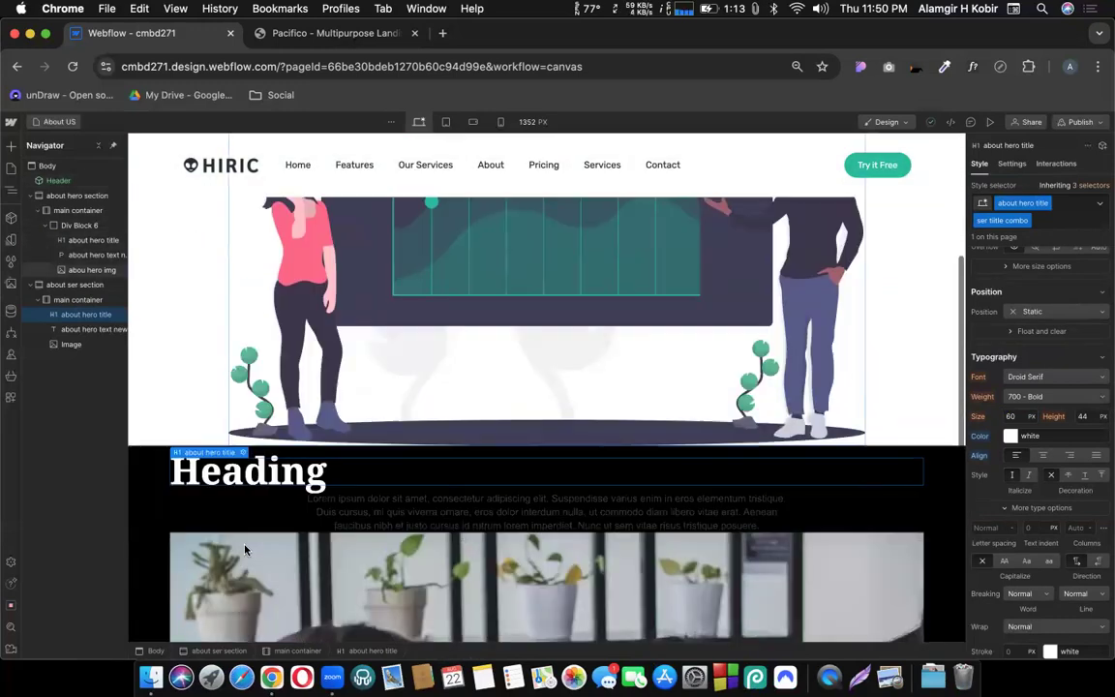
scroll(255, 465, up, 5)
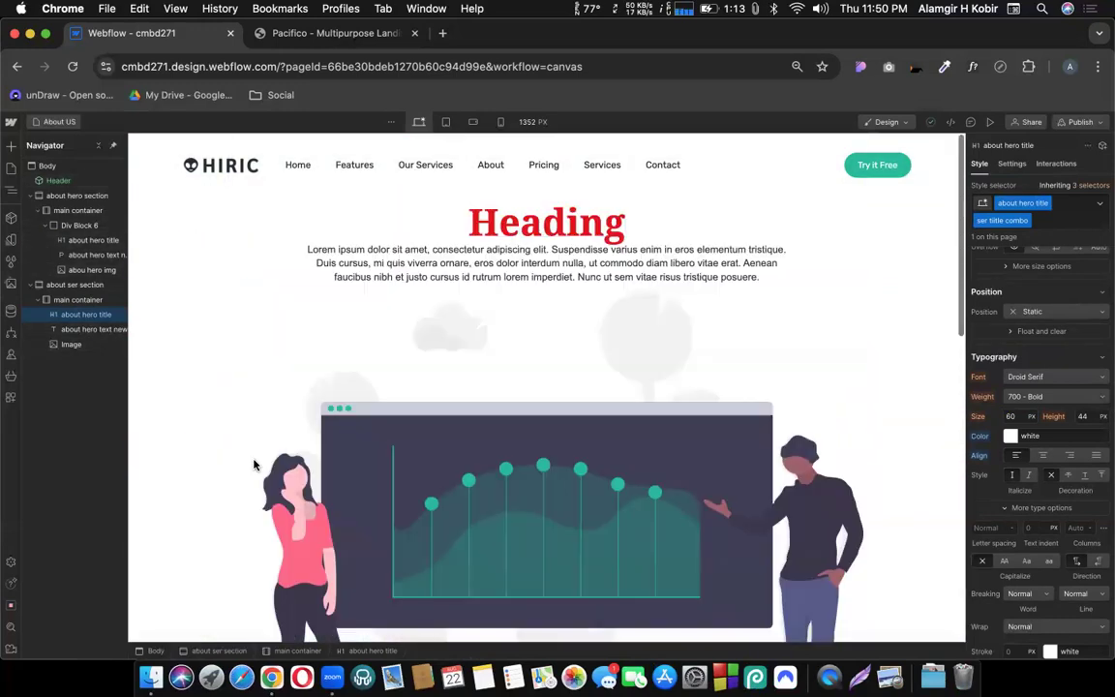
scroll(254, 465, down, 7)
scroll(253, 464, down, 1)
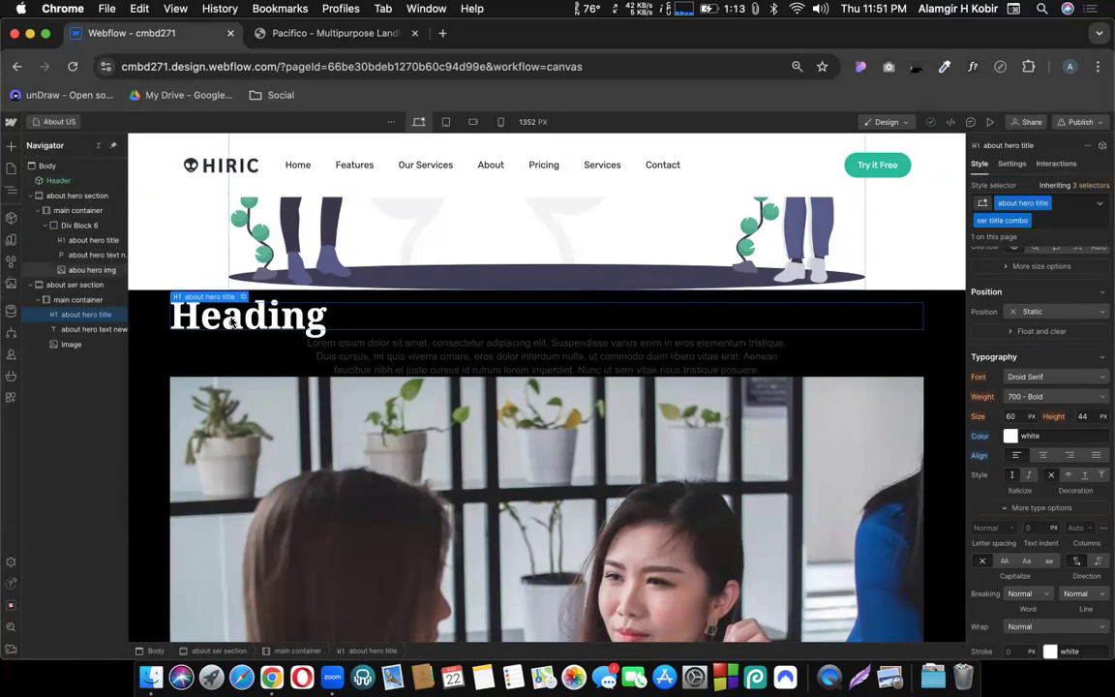
scroll(472, 269, up, 5)
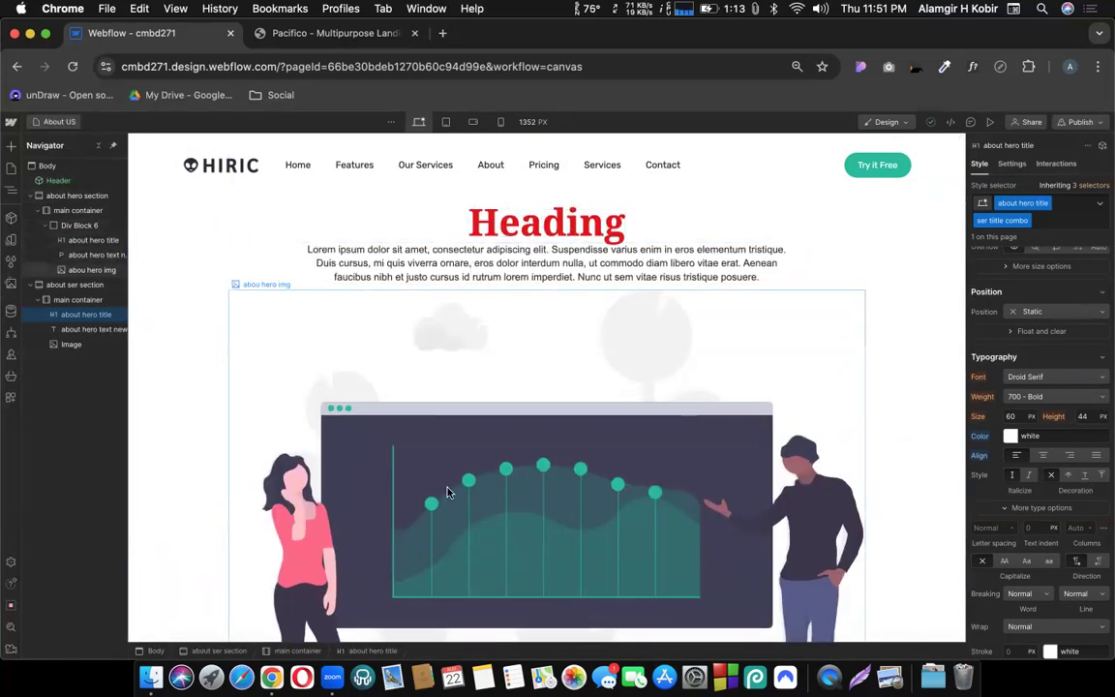
scroll(463, 457, down, 1)
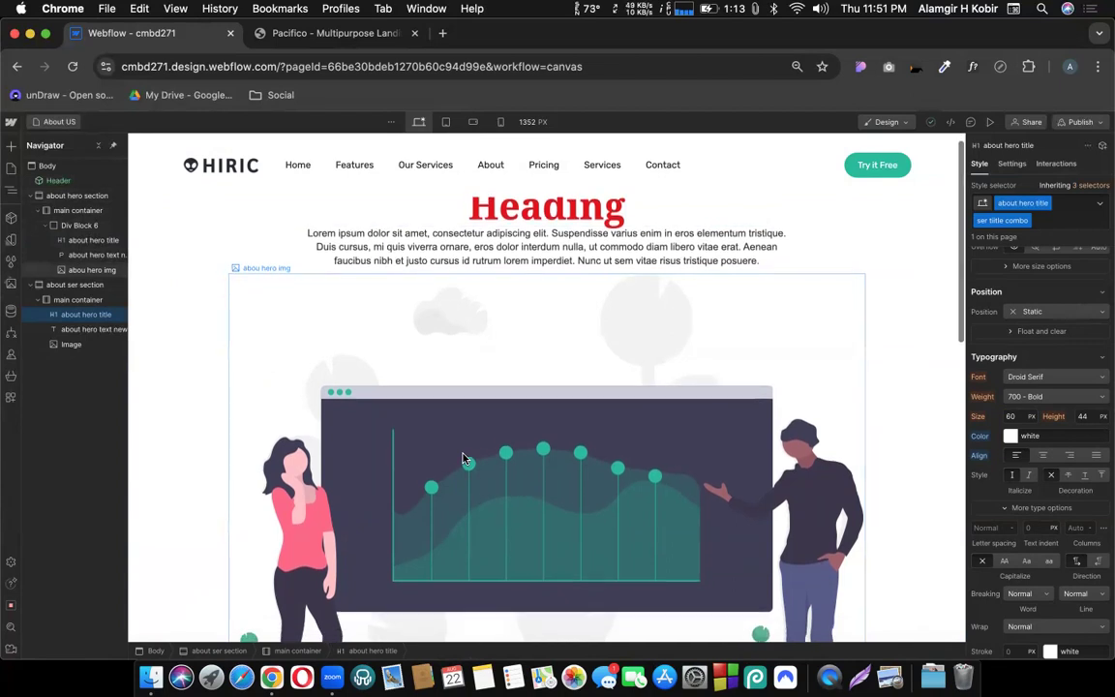
scroll(463, 458, up, 1)
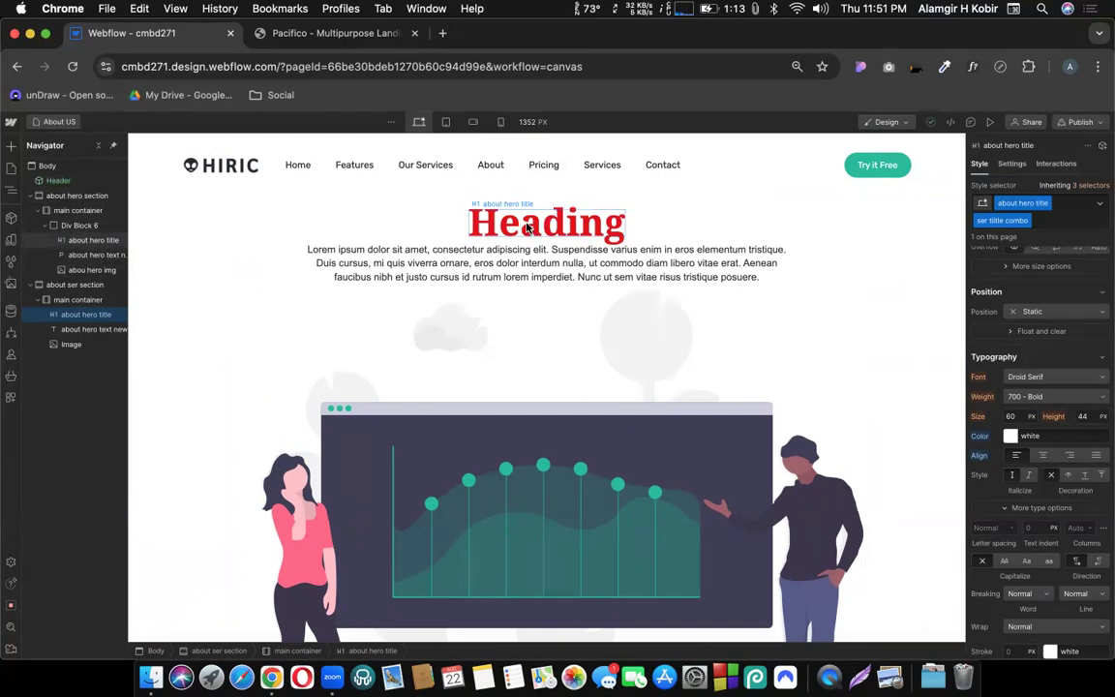
scroll(284, 493, down, 4)
scroll(283, 492, down, 3)
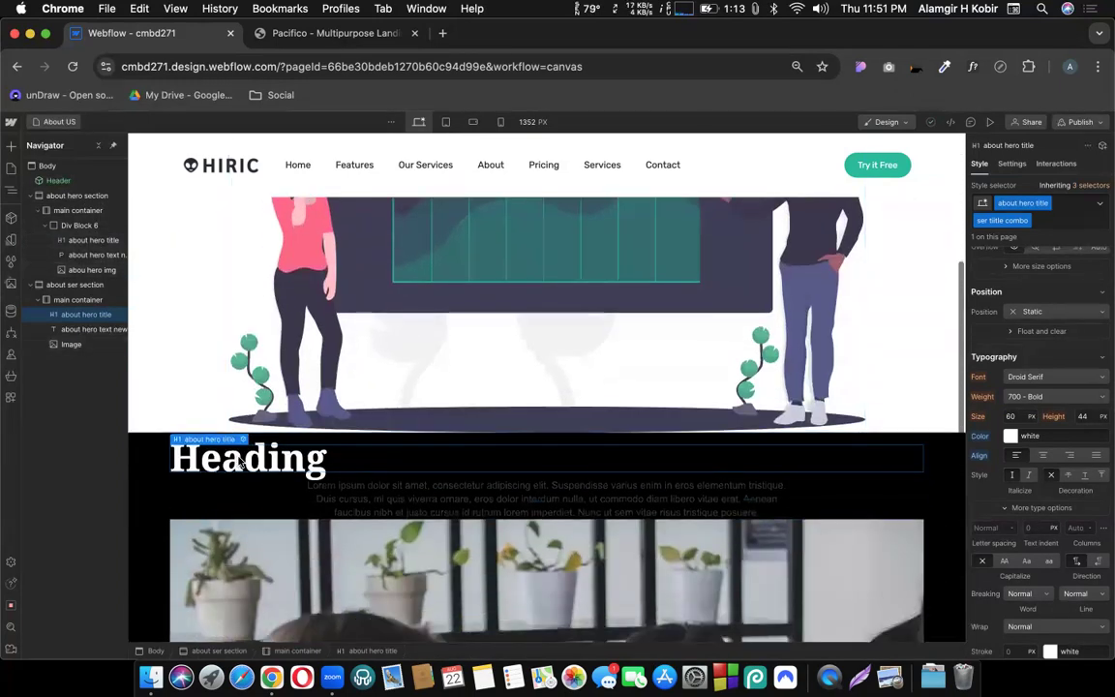
scroll(239, 461, up, 7)
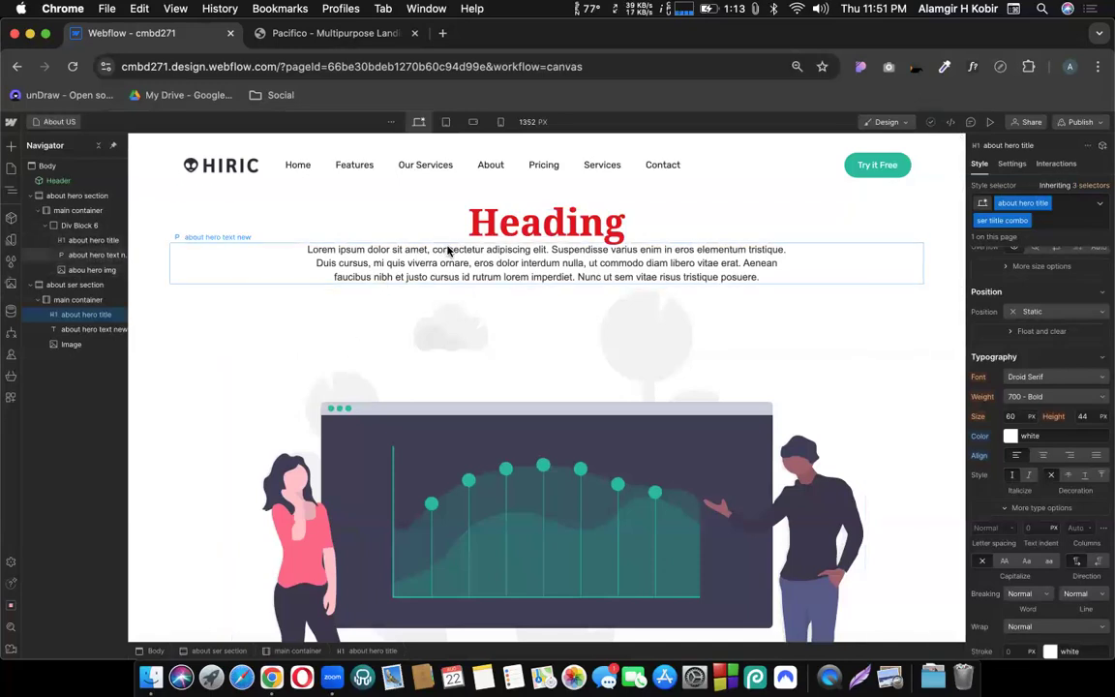
click(479, 215)
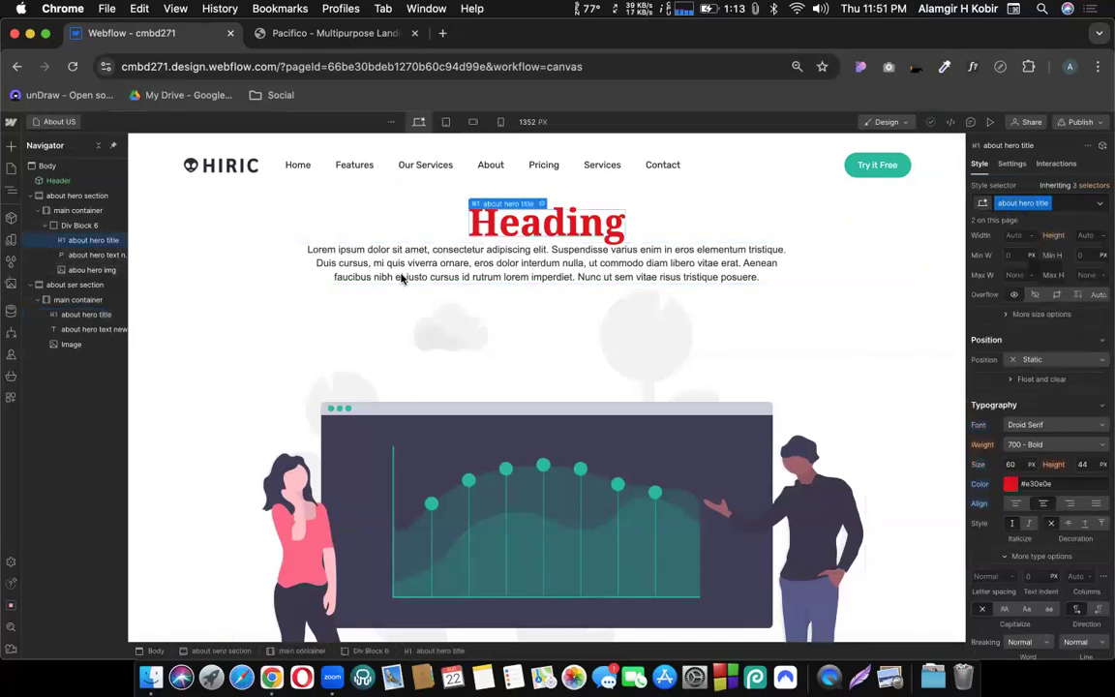
scroll(290, 359, down, 10)
scroll(232, 291, up, 4)
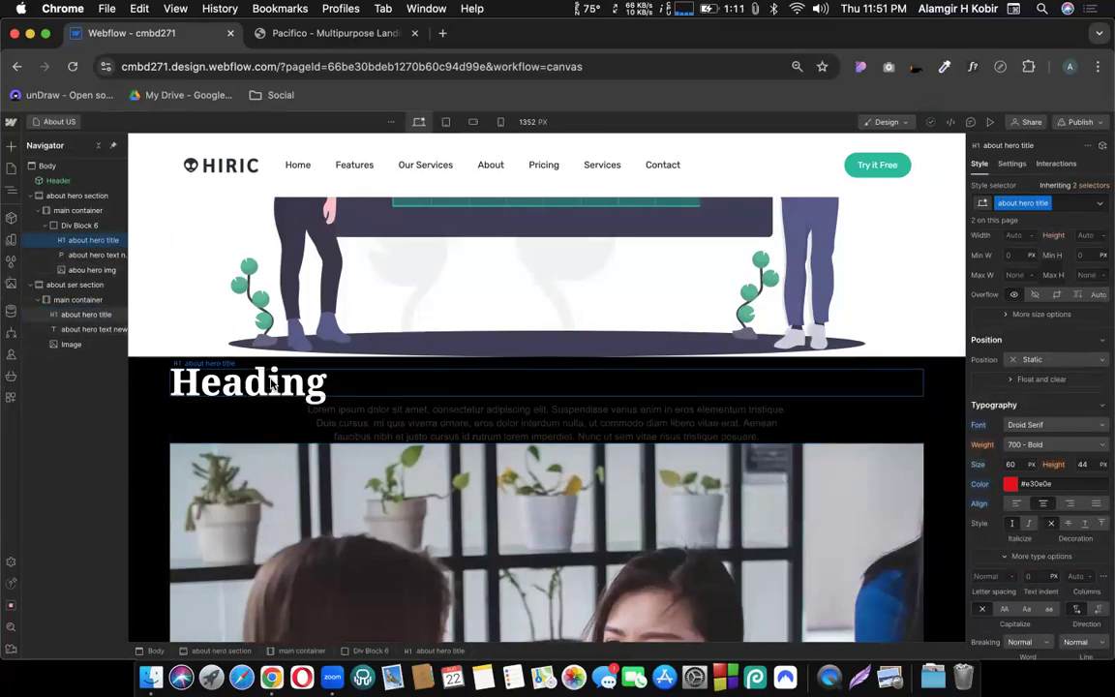
scroll(271, 385, up, 5)
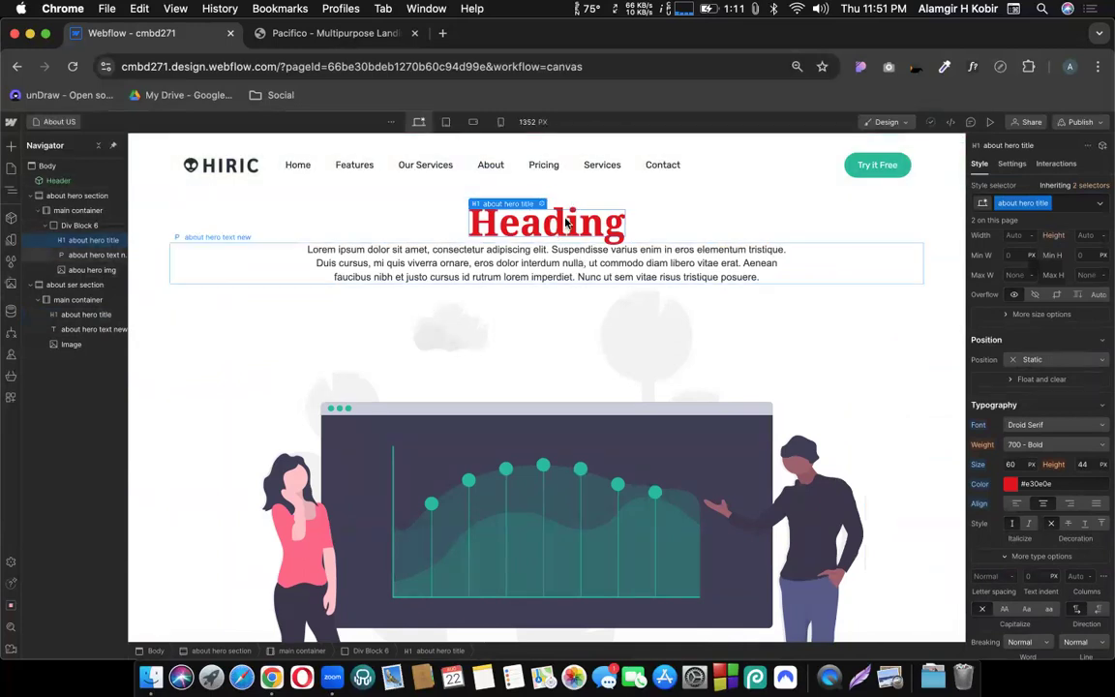
scroll(426, 308, down, 5)
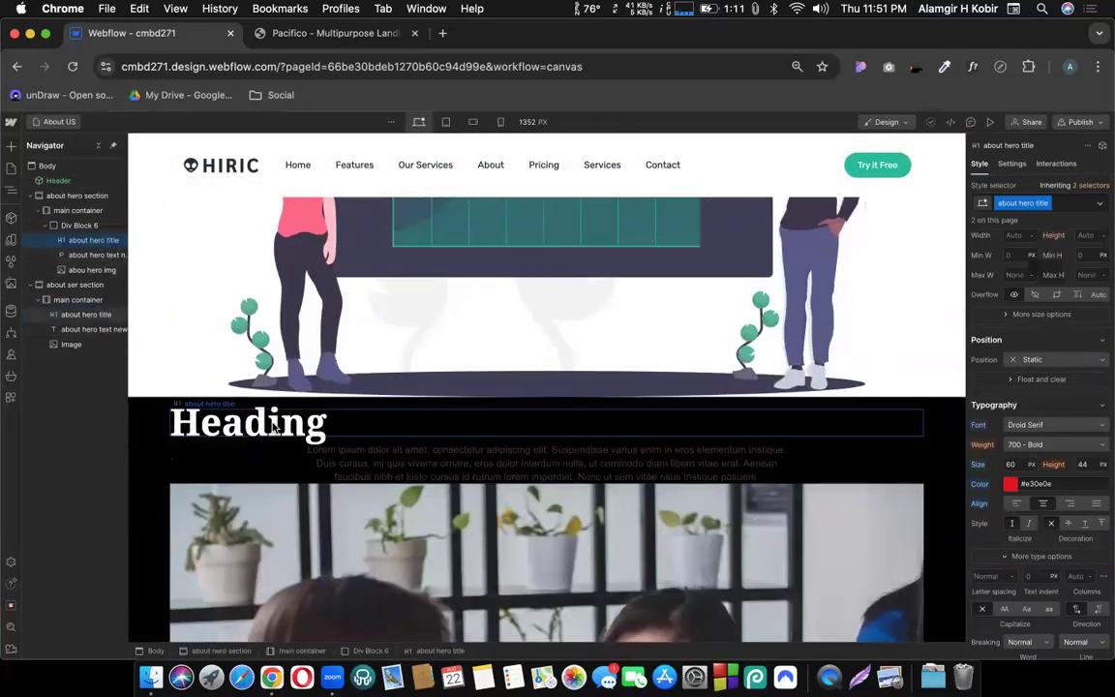
click(272, 426)
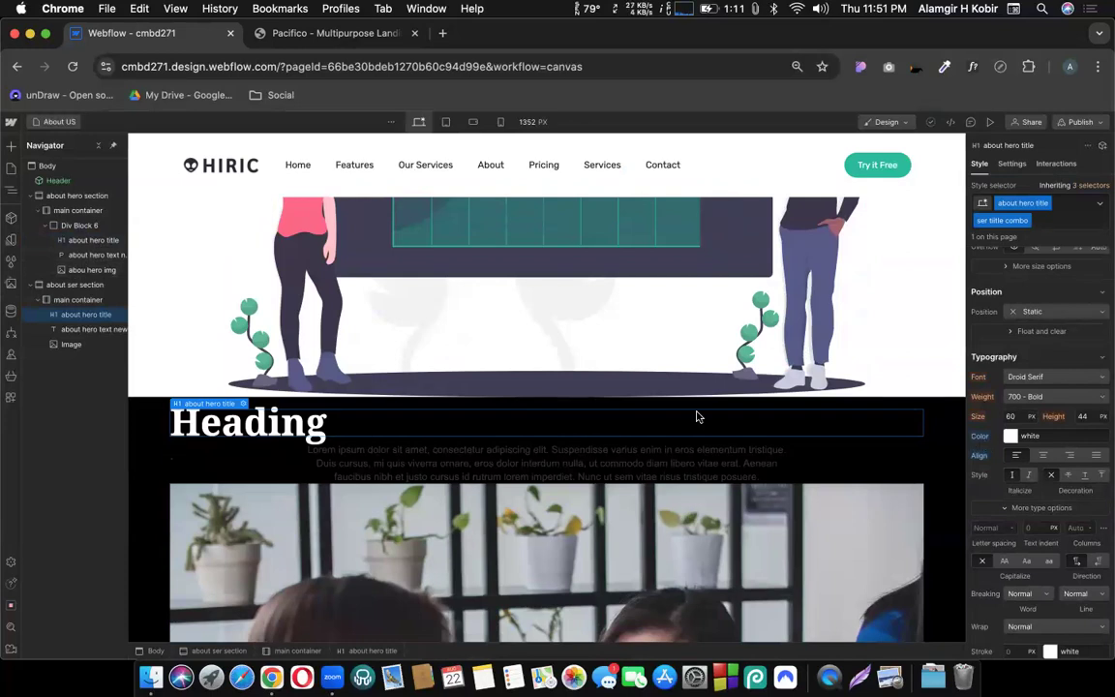
scroll(697, 415, up, 5)
click(592, 222)
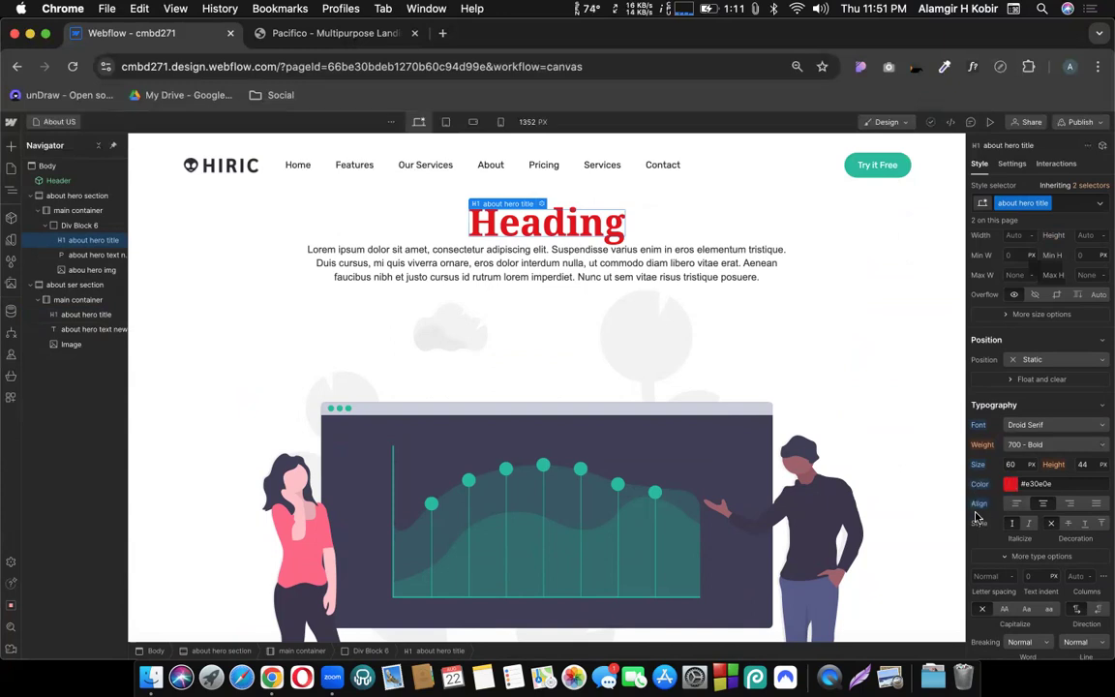
Step: Try a font size of 61 px on the black section heading's combo class
scroll(731, 511, down, 5)
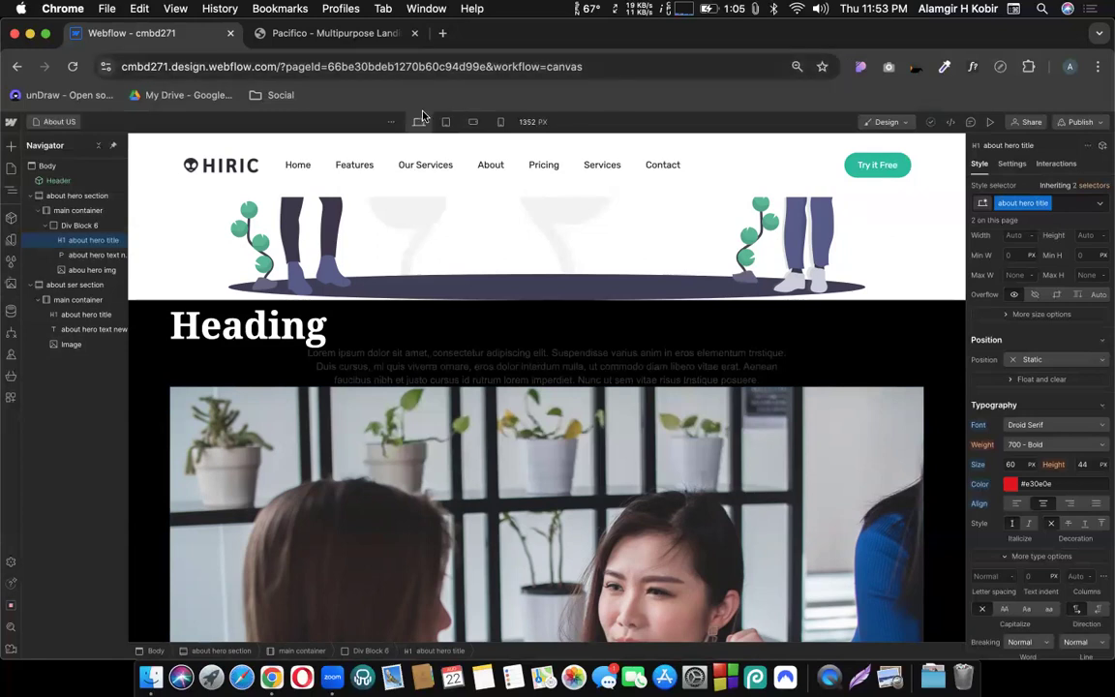
click(383, 331)
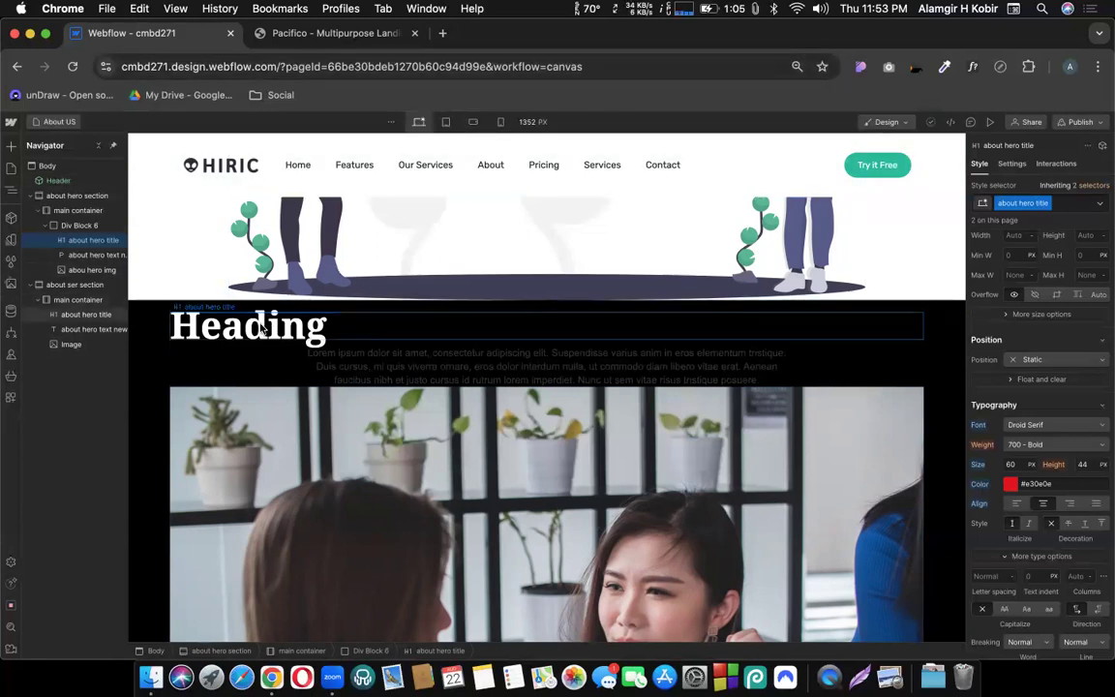
click(1014, 417)
key(Up)
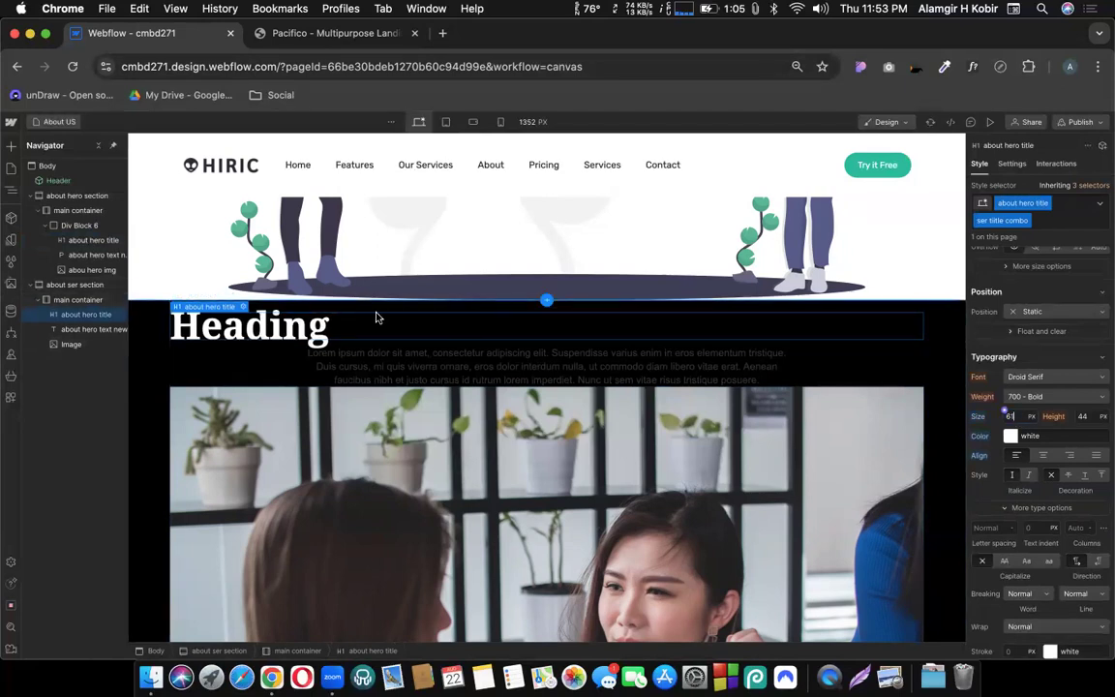
click(354, 367)
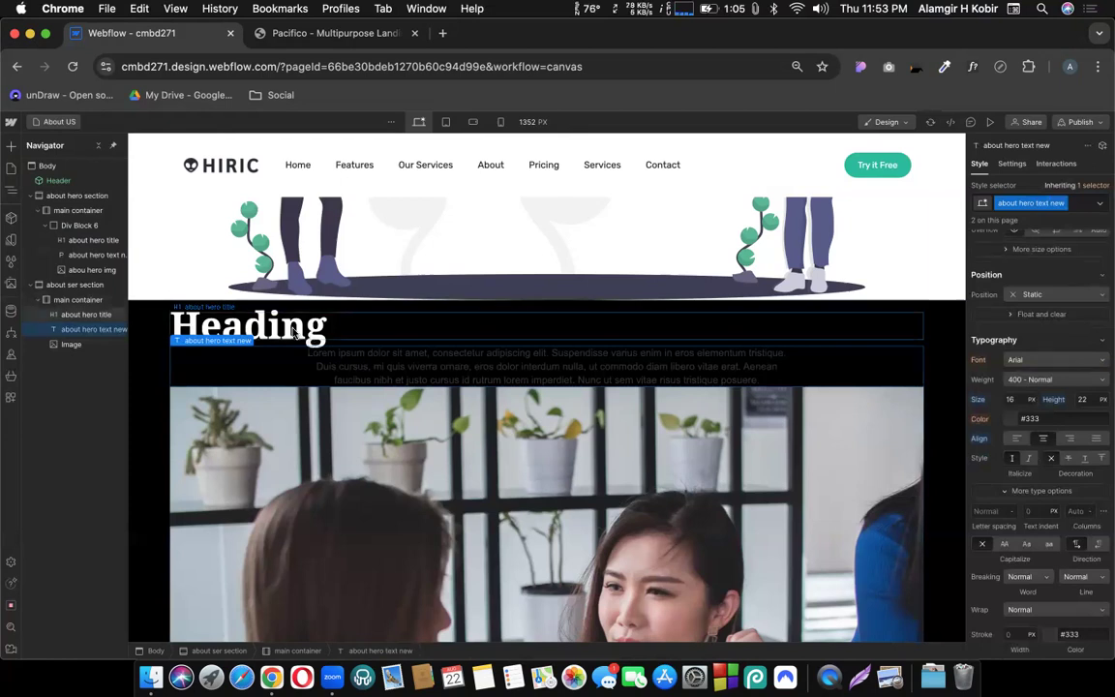
click(492, 321)
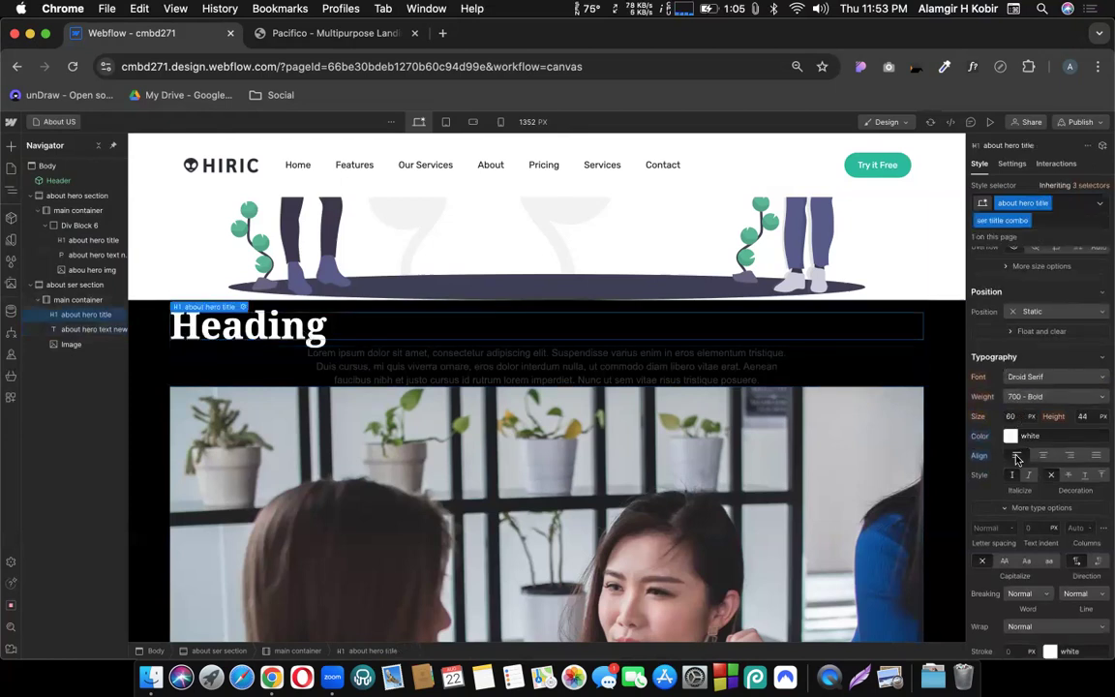
Step: Raise the black section heading's font size to 61 px again on its "ser tiitle combo" class
click(1011, 417)
key(Up)
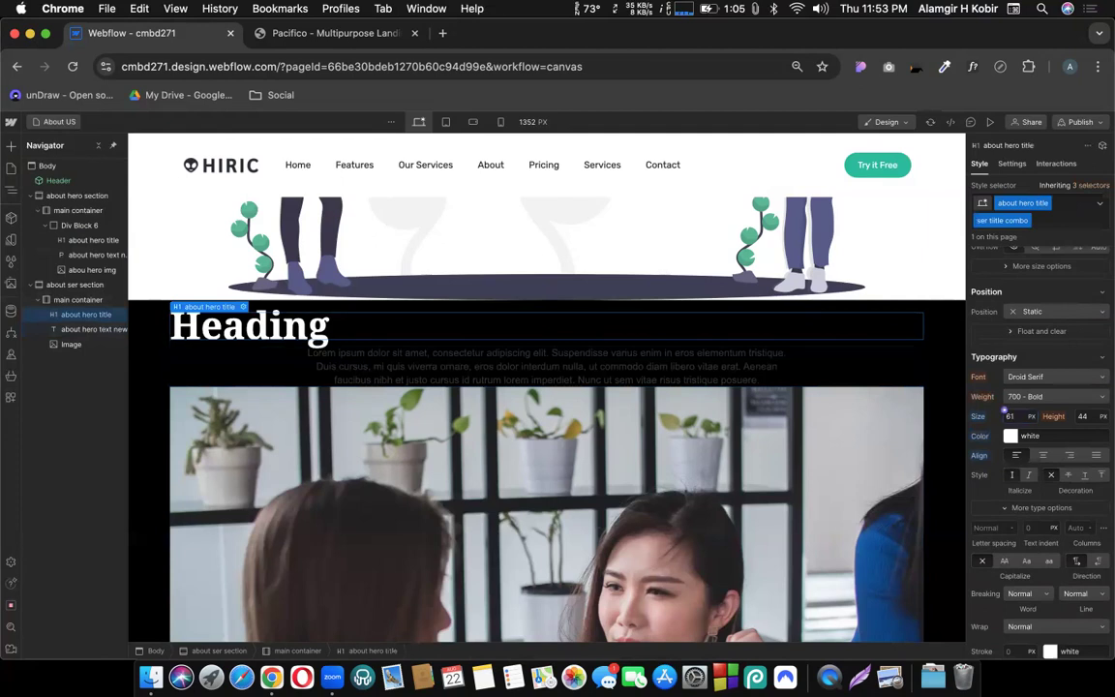
Step: Switch to the Home page and return to the About US page's black section
click(58, 122)
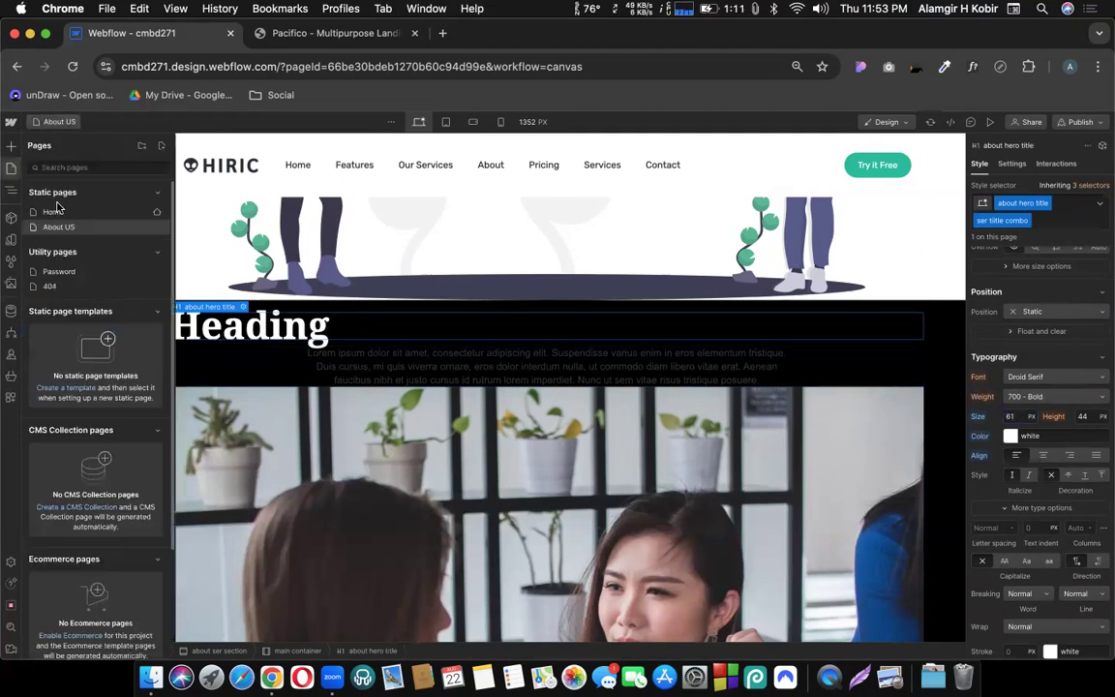
click(55, 191)
click(54, 192)
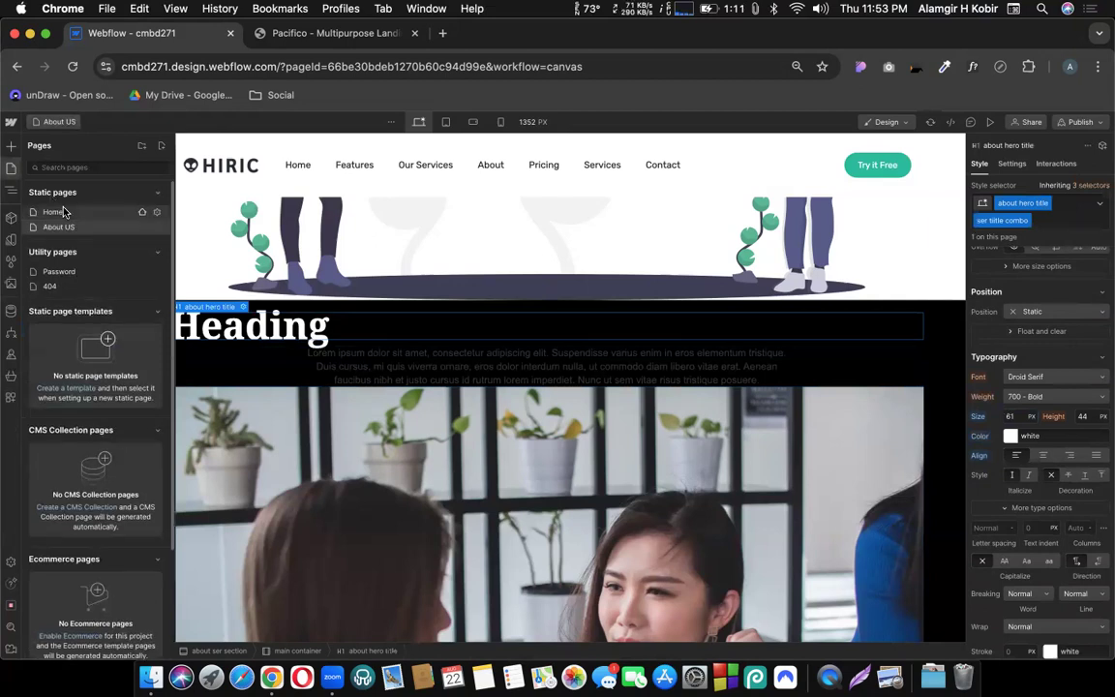
click(159, 228)
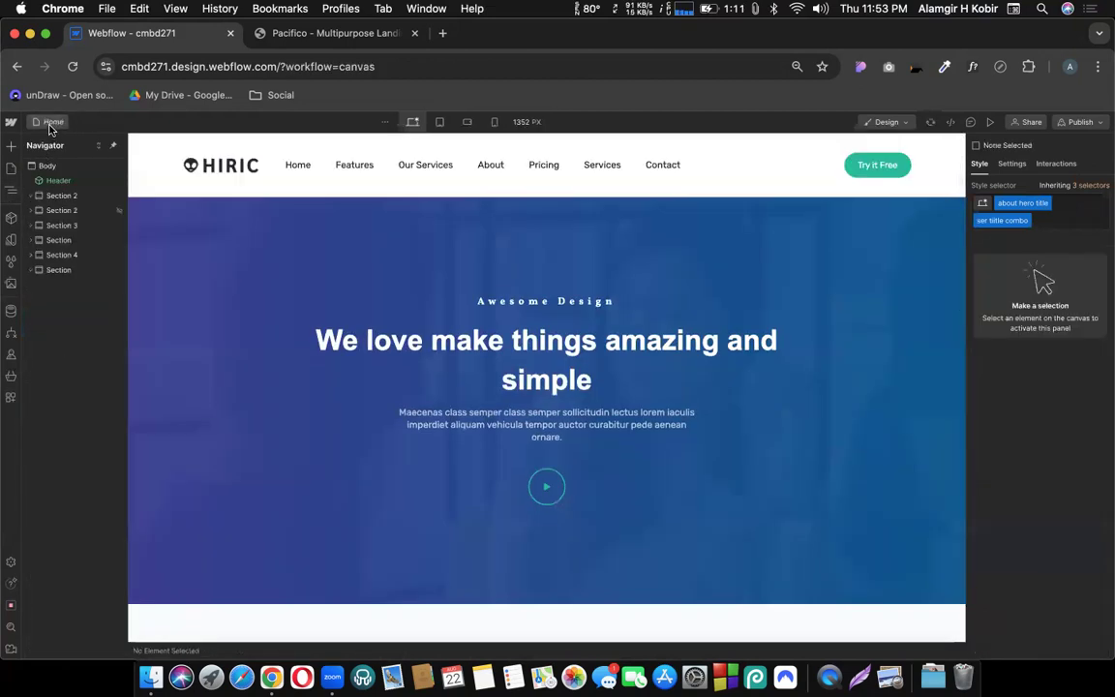
click(50, 123)
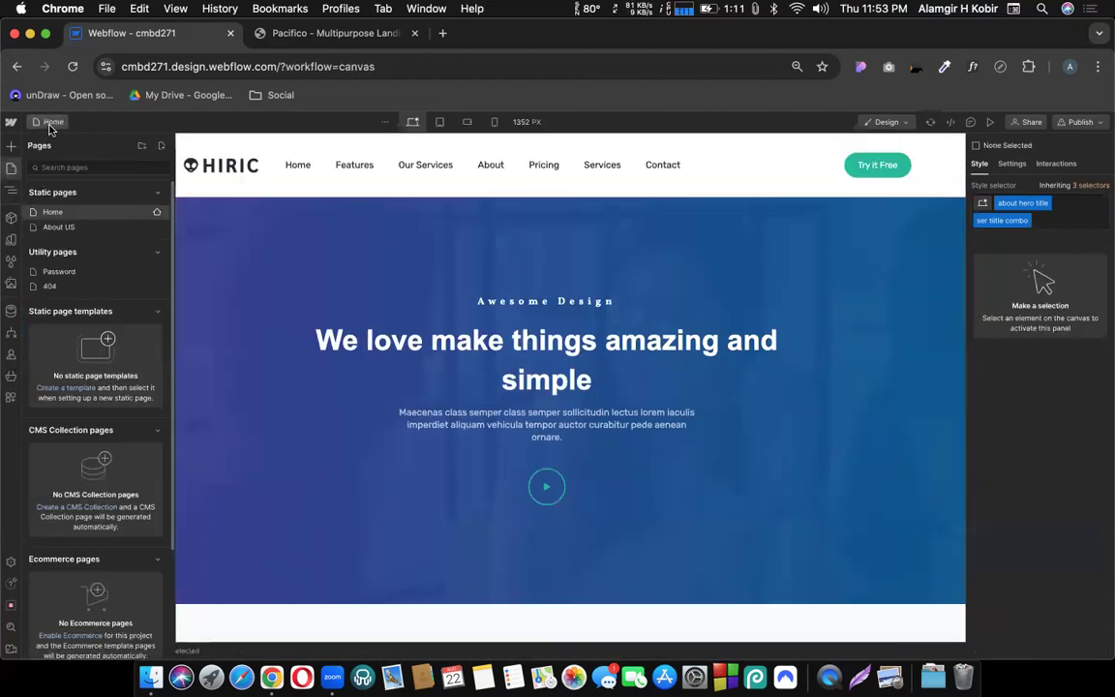
click(63, 228)
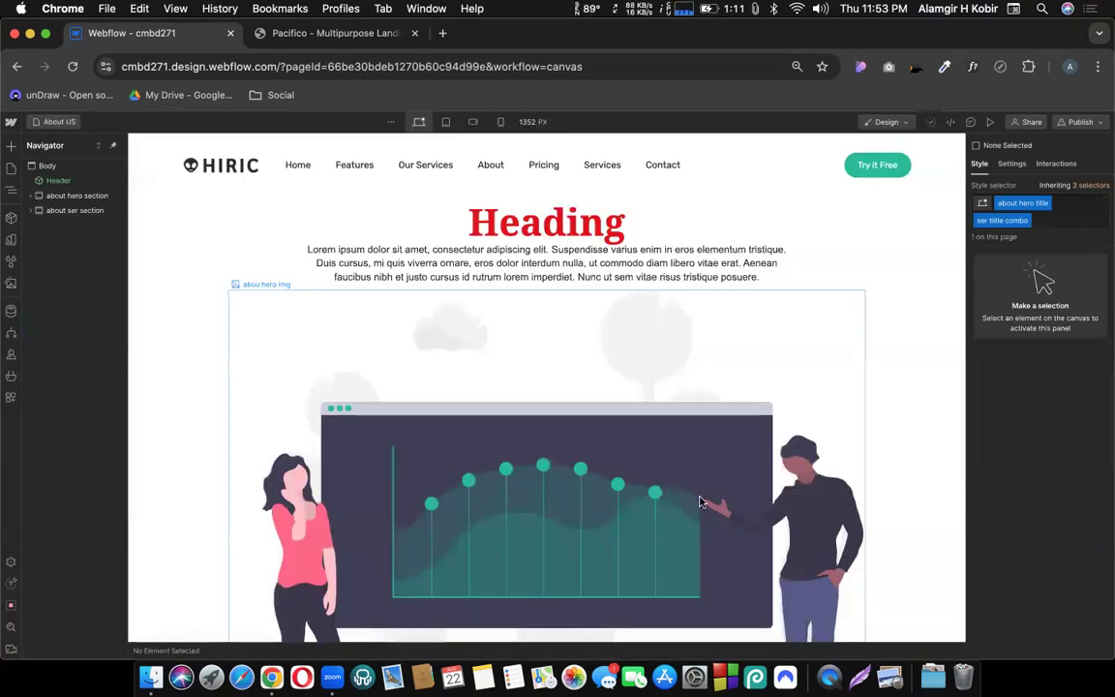
scroll(678, 499, down, 5)
scroll(368, 445, up, 2)
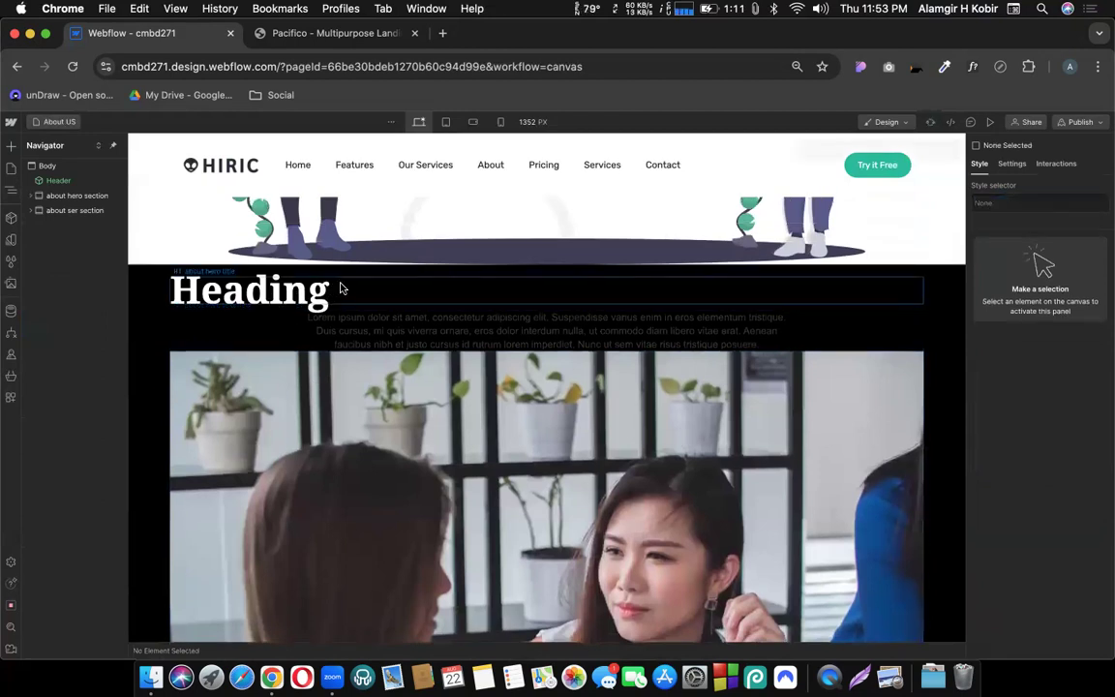
Step: Try to undo the black section heading's font size change after the page switch
key(super+z)
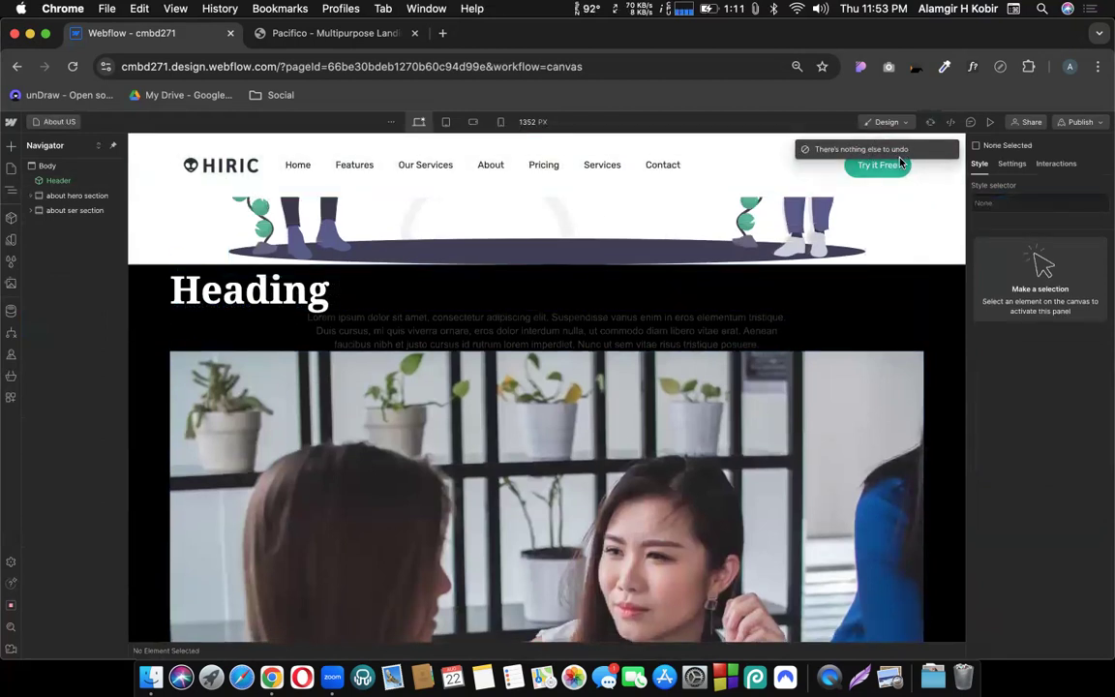
key(super+z)
key(super+z)
key(super+z)
key(super+z)
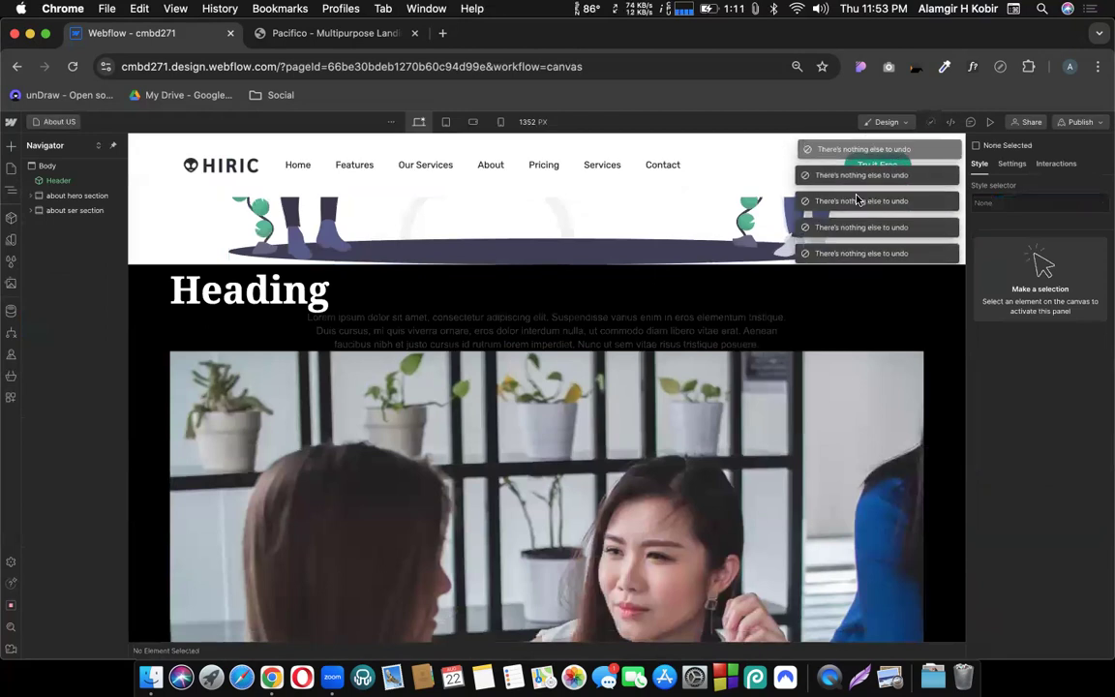
Step: Reset the black section heading's font size on its combo class so it inherits from "about hero title"
click(290, 306)
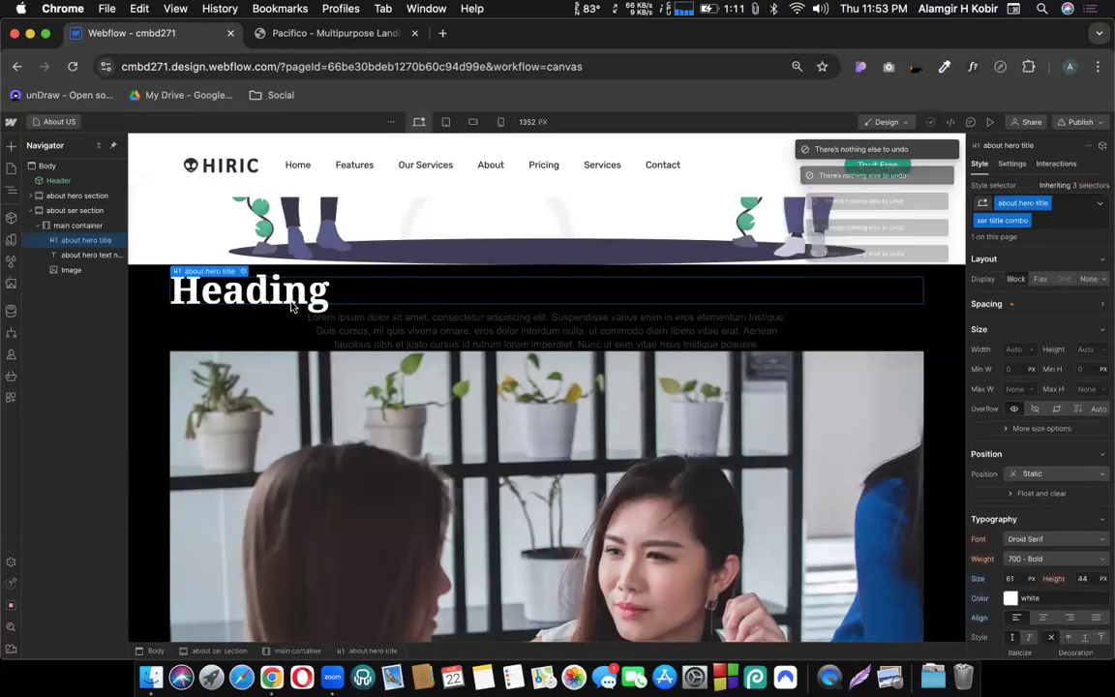
right_click(292, 306)
click(277, 290)
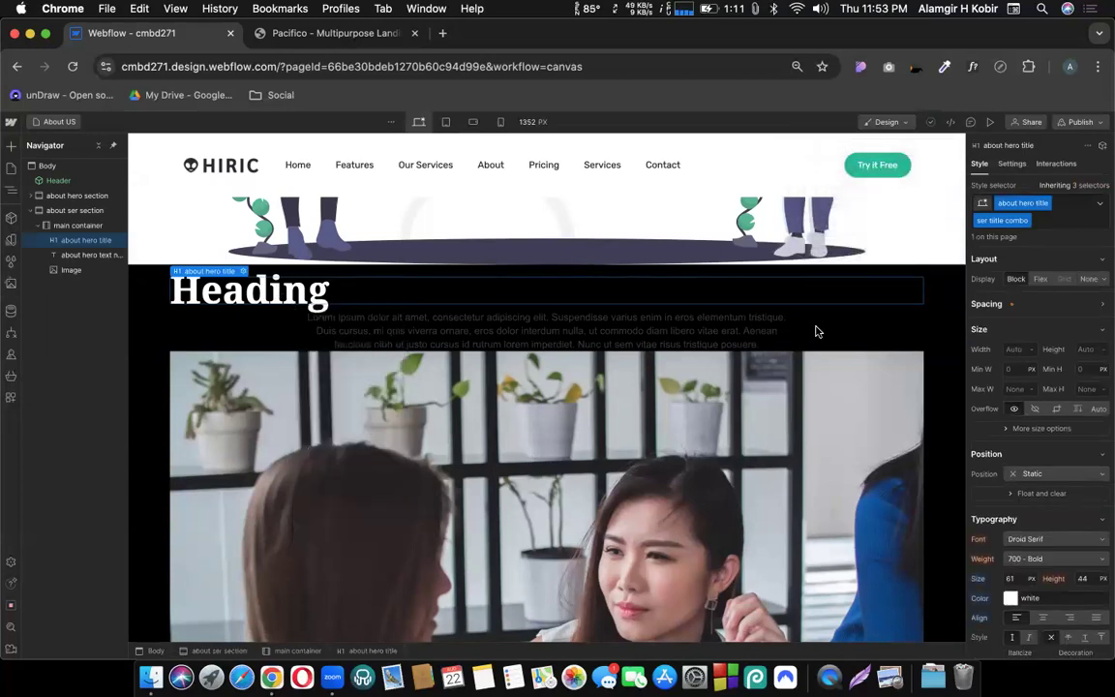
click(1010, 306)
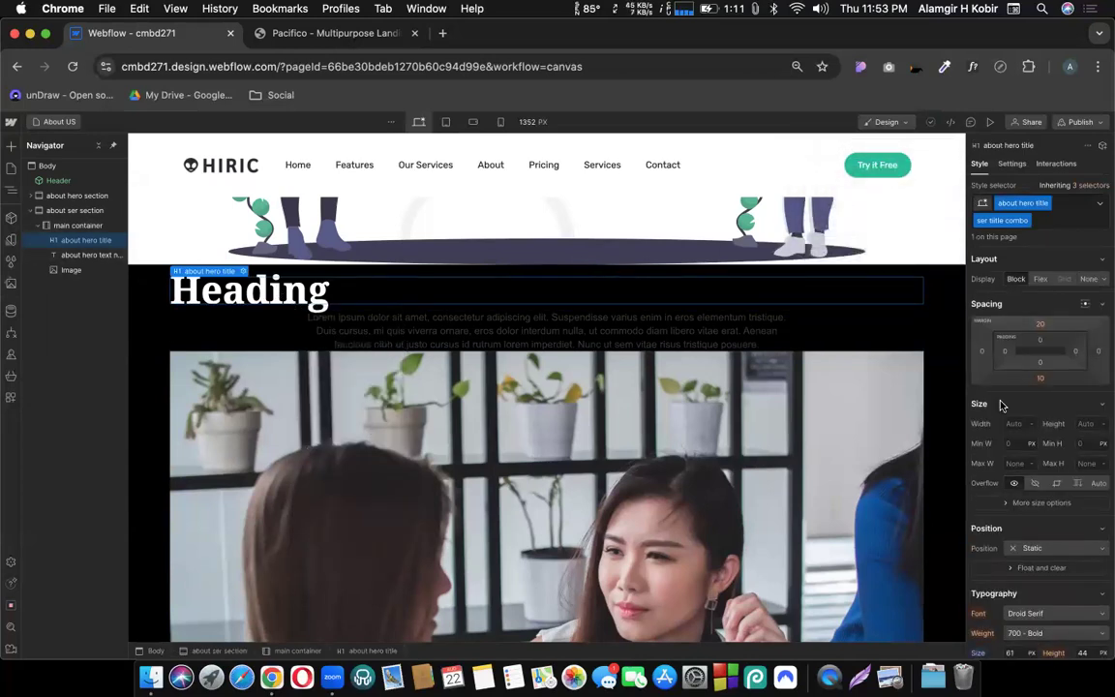
scroll(1000, 404, down, 5)
scroll(1001, 405, down, 1)
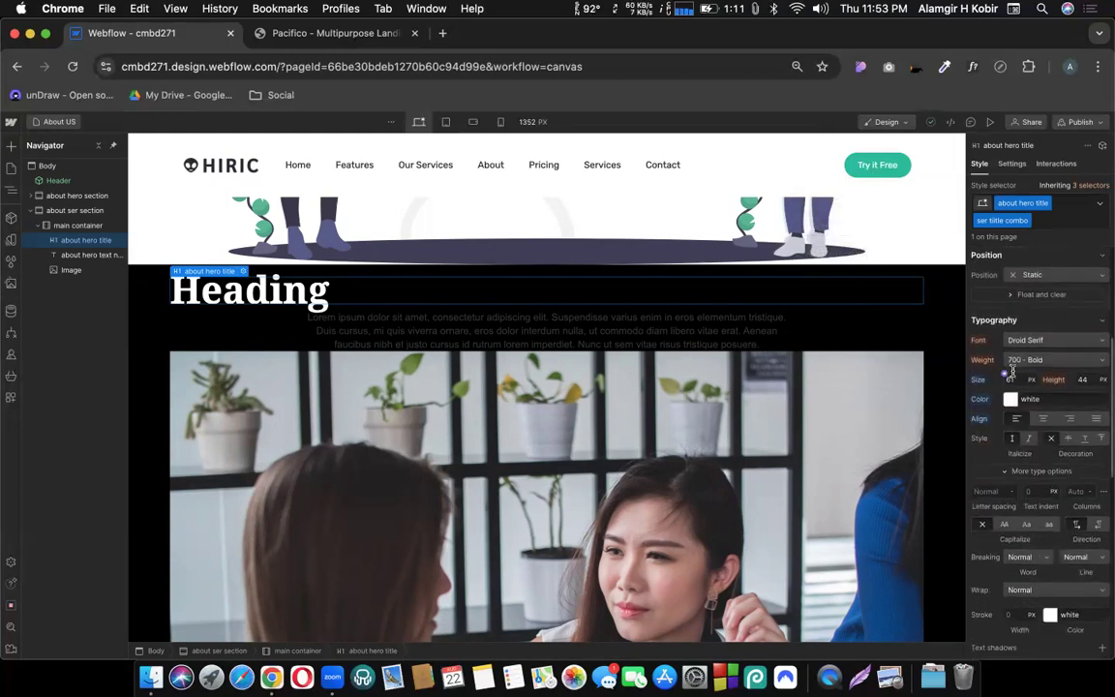
click(979, 375)
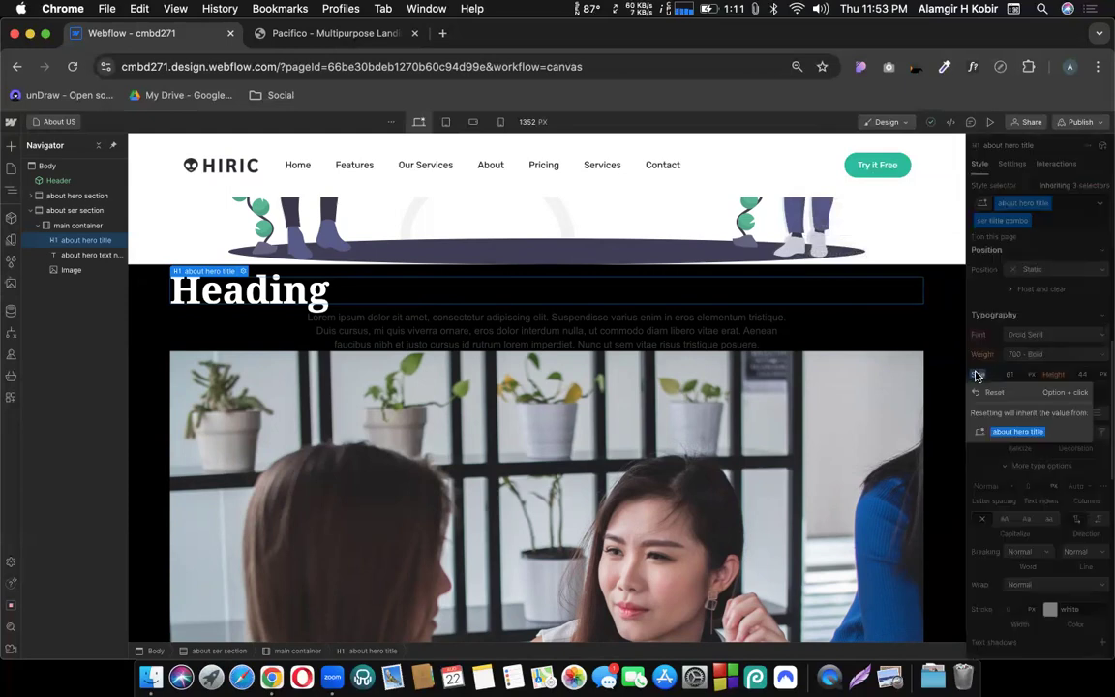
click(995, 391)
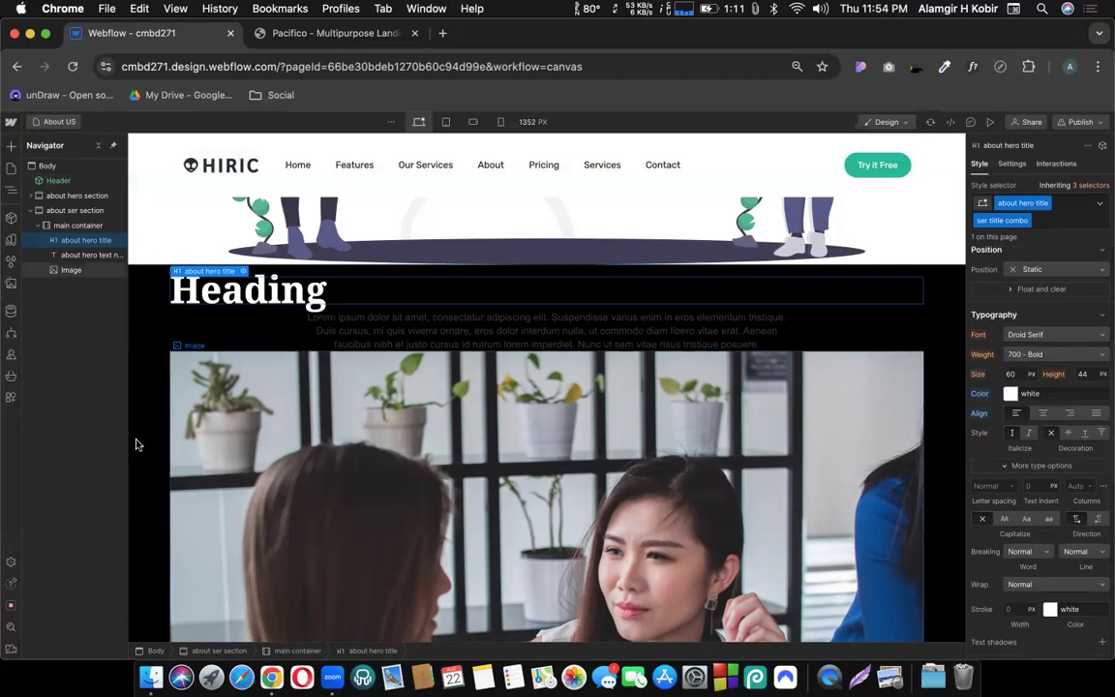
Step: Show the site's list of backups in the settings, dismissing the Localization hint
click(10, 564)
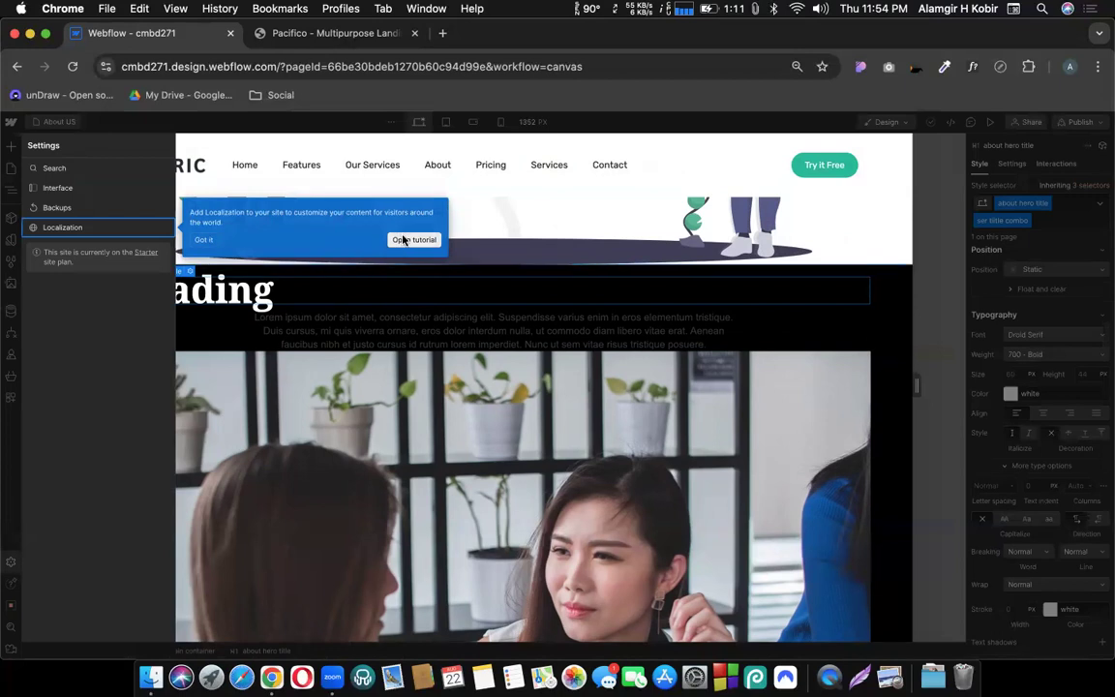
click(203, 241)
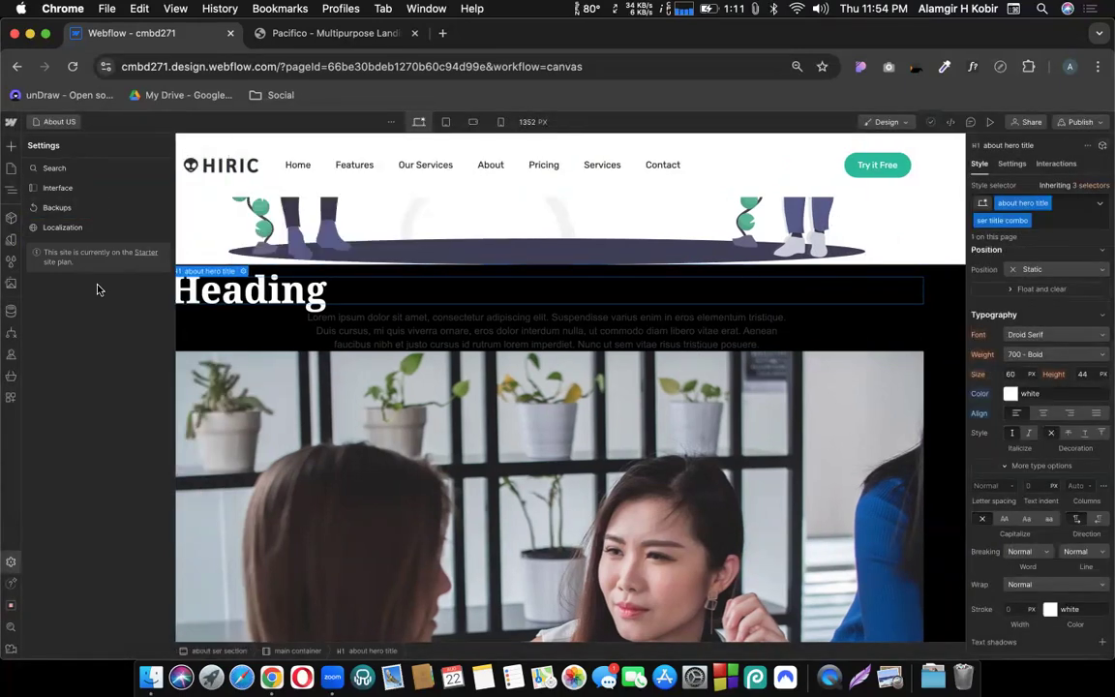
click(54, 207)
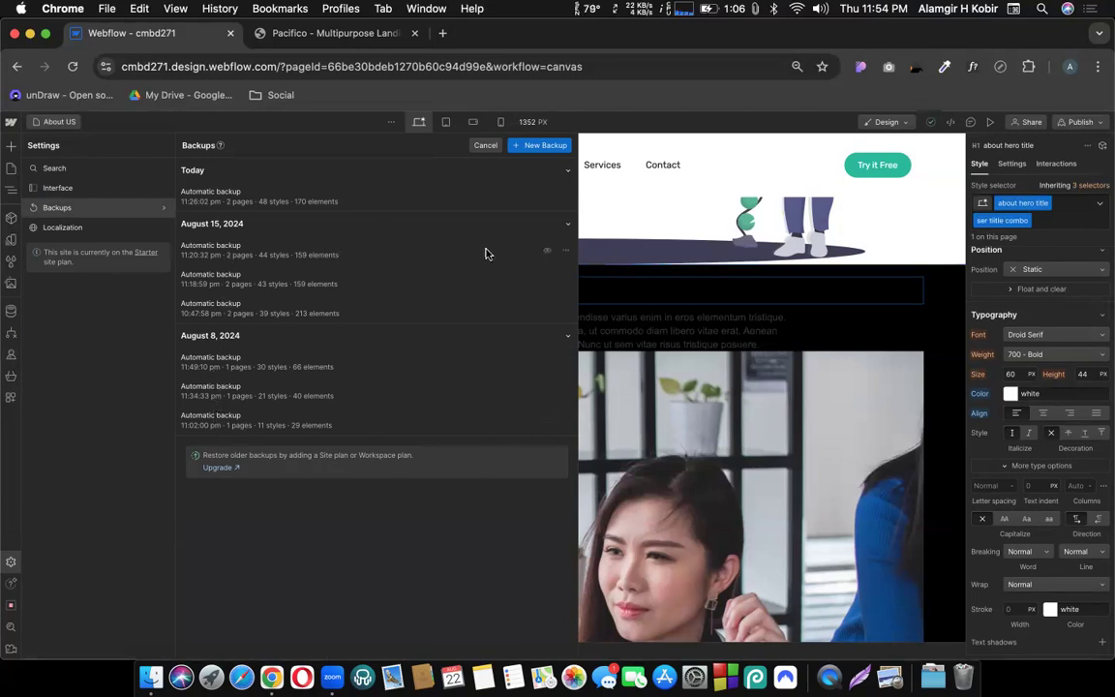
Step: Preview the automatic backup of August 15, 2024, 11:20:32 pm, and close the preview
click(546, 251)
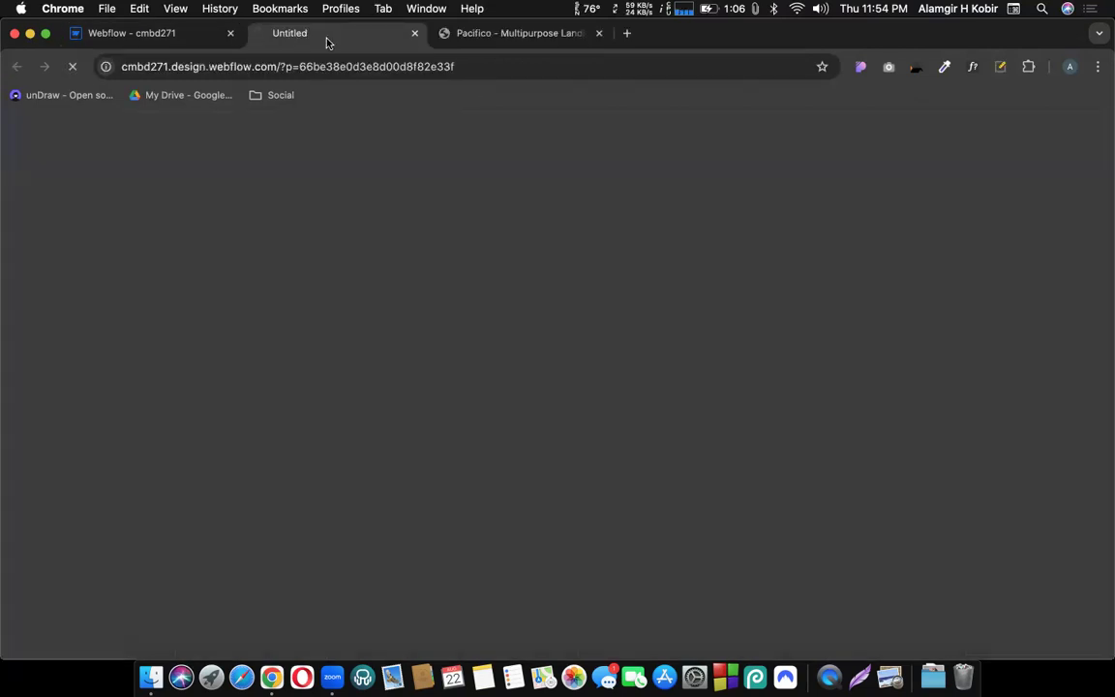
click(341, 60)
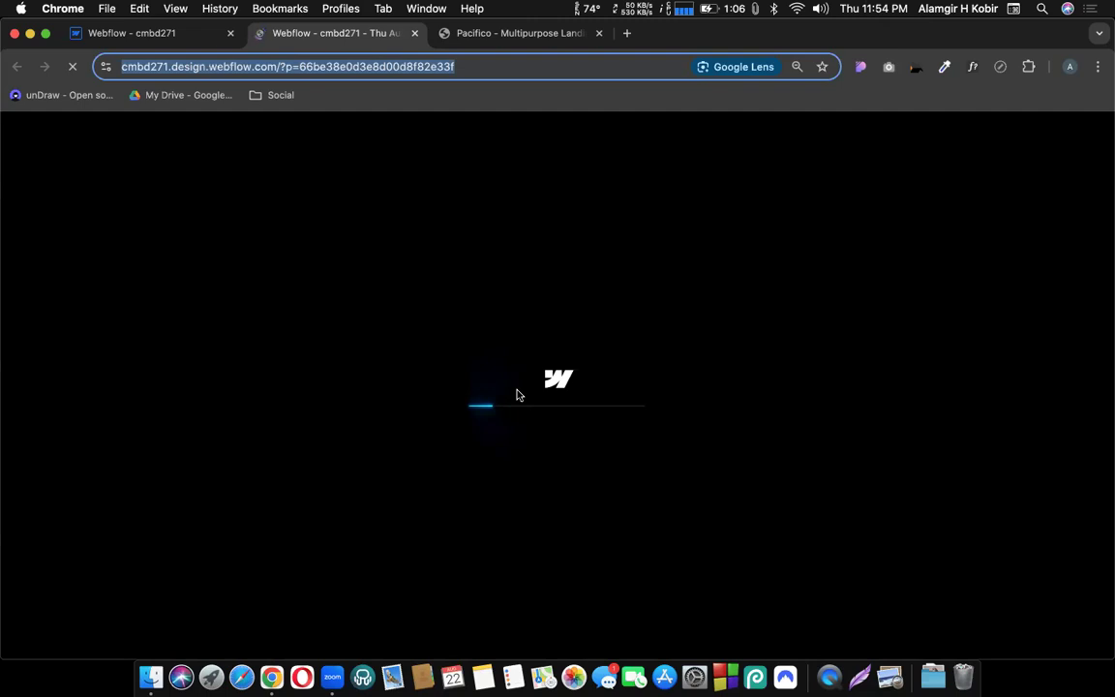
click(415, 33)
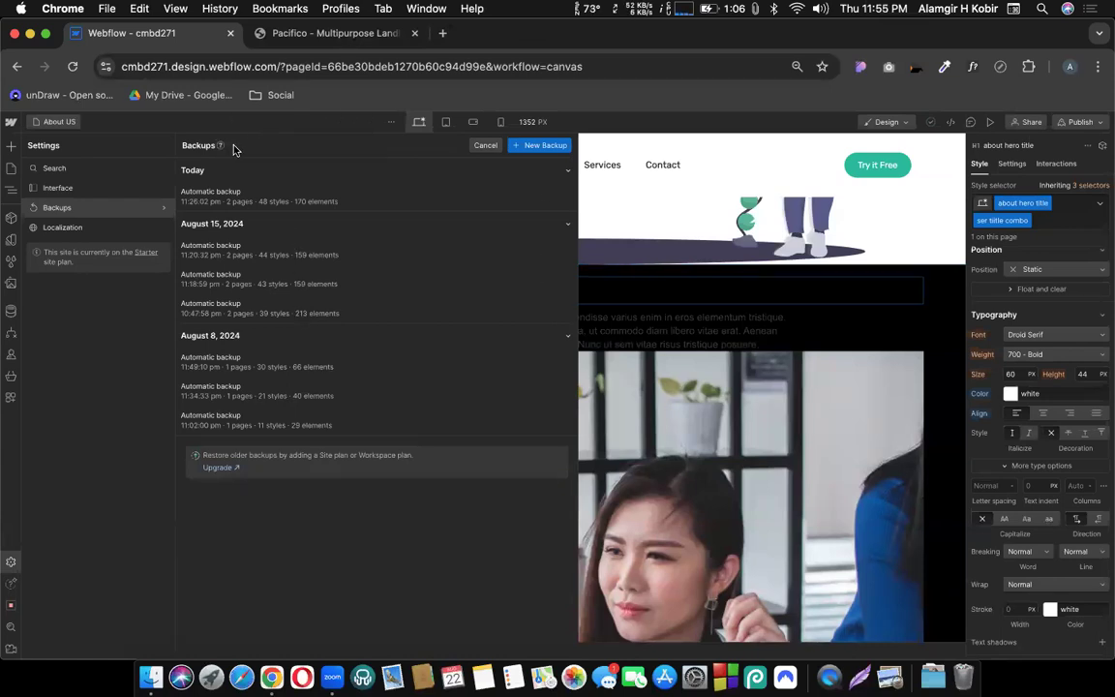
Step: Read the explanation of when project backups are created, and return to the page's element tree
mouse_move(219, 146)
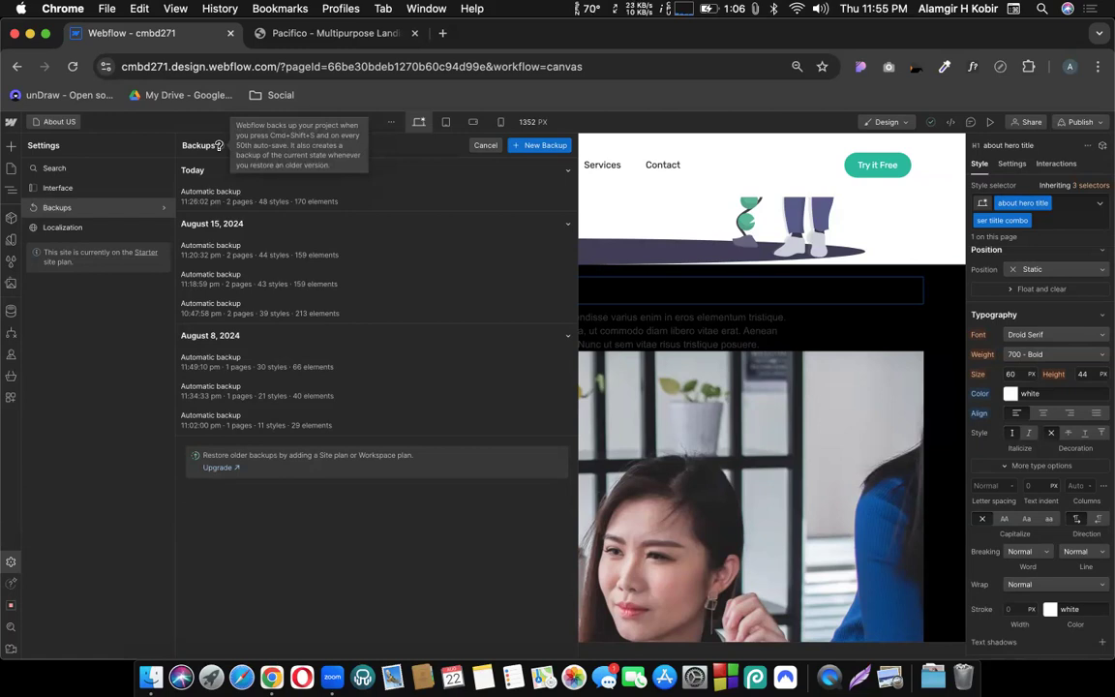
click(1081, 122)
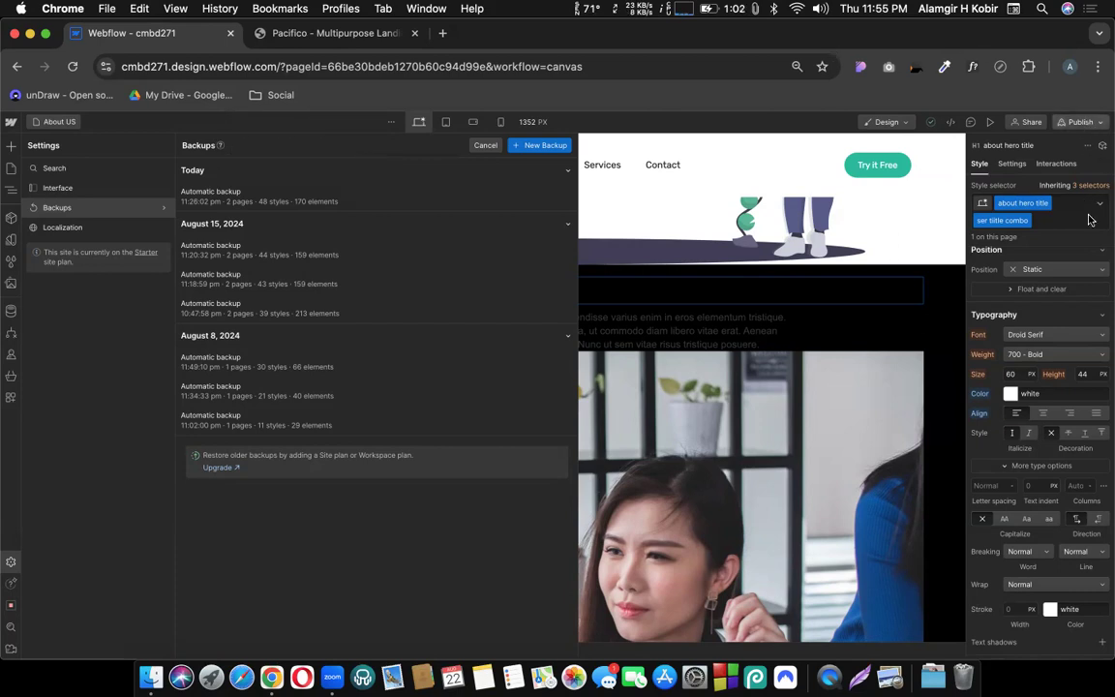
click(783, 167)
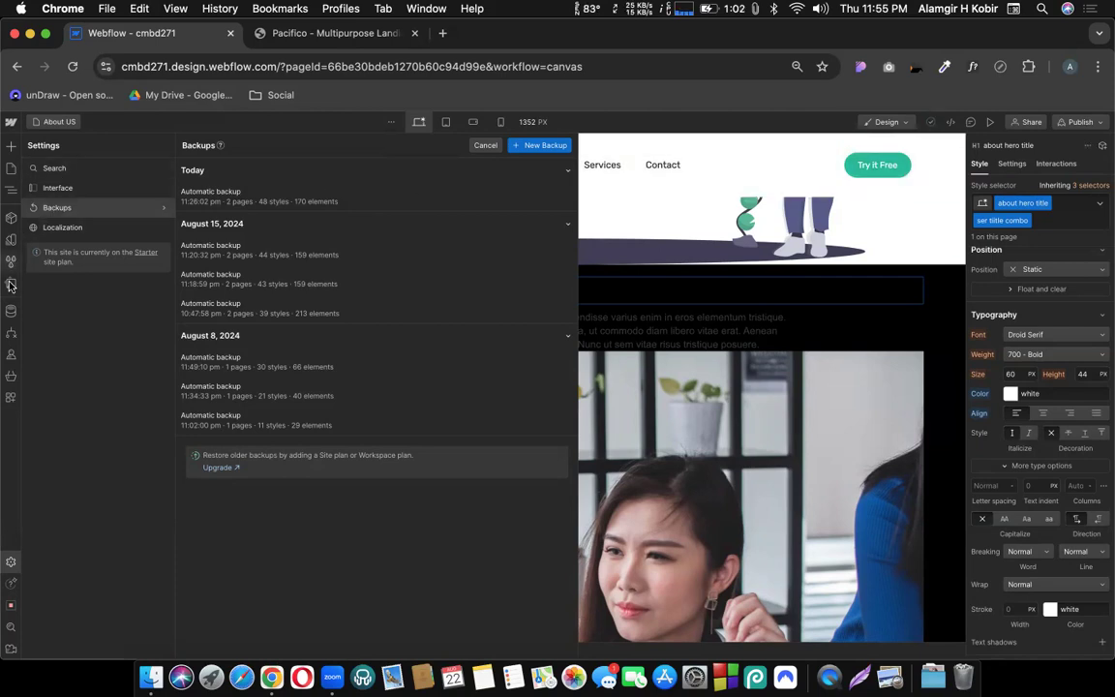
click(11, 191)
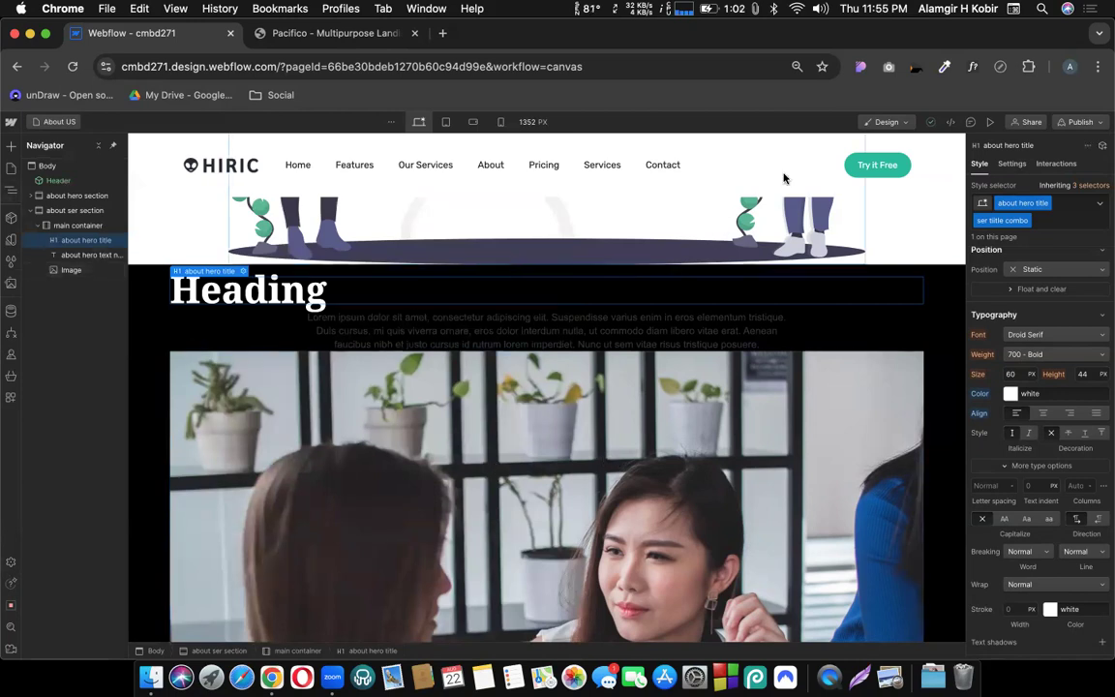
Step: Add a combo class named "ser text" to the paragraph under the black section's heading
click(705, 330)
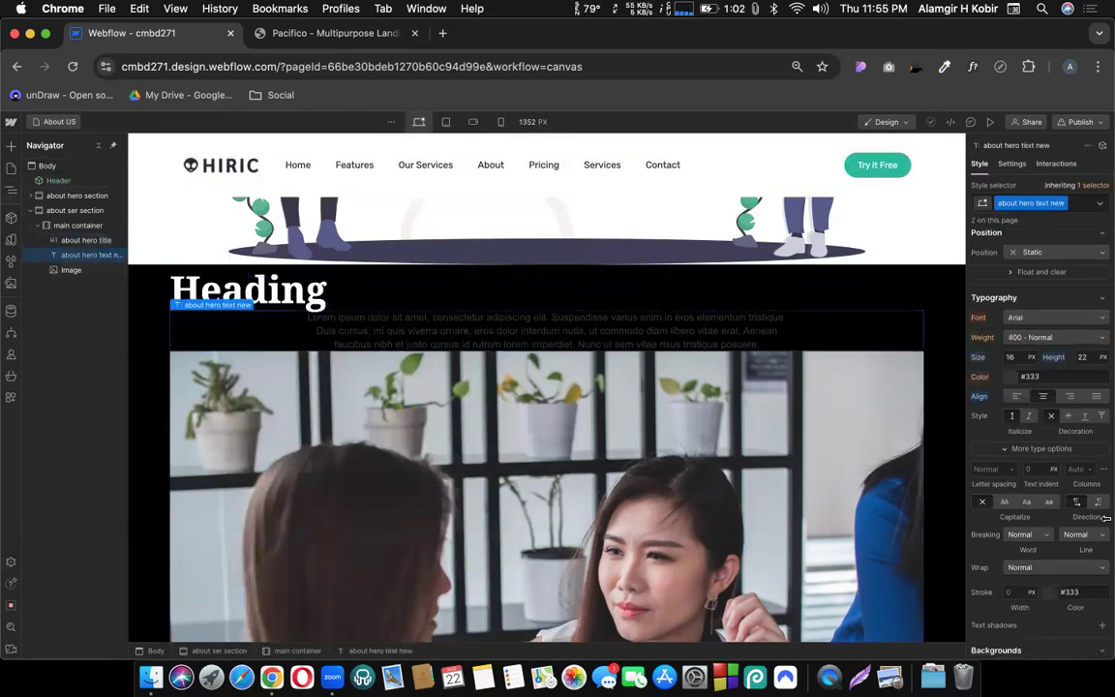
click(1045, 375)
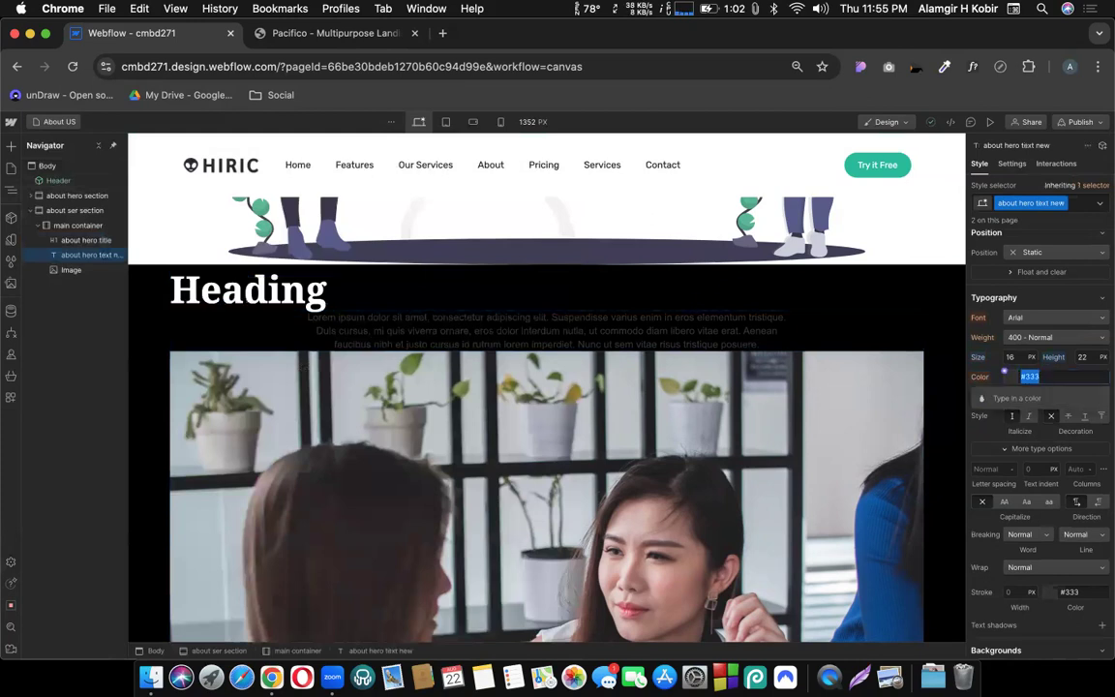
click(1017, 376)
click(1080, 204)
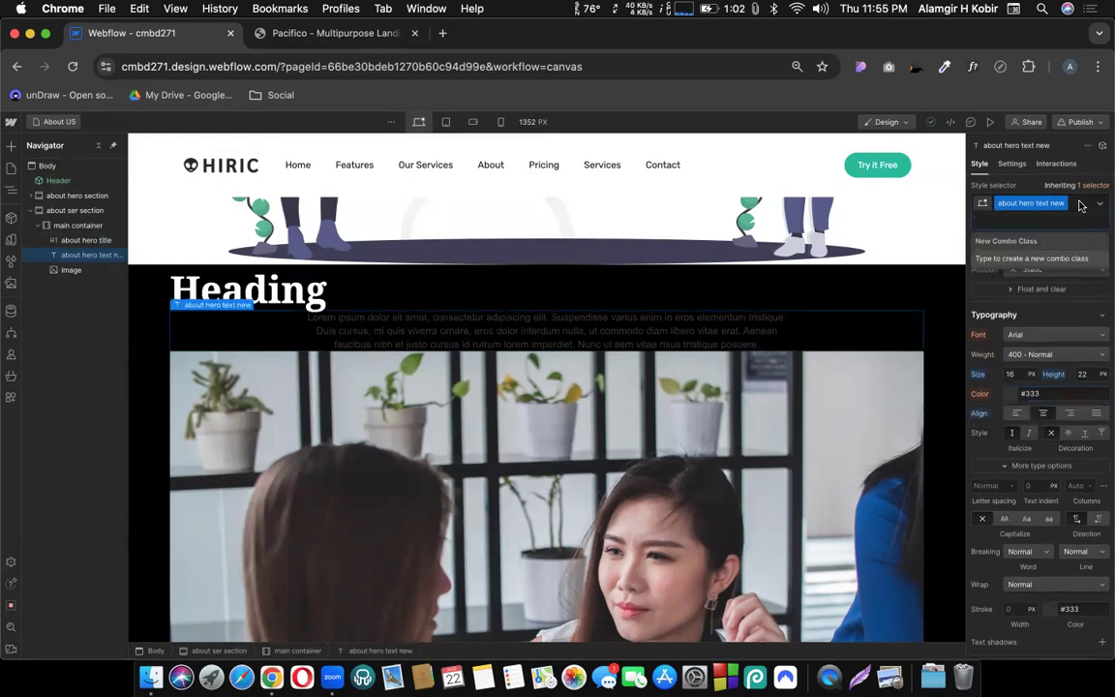
text(ser text)
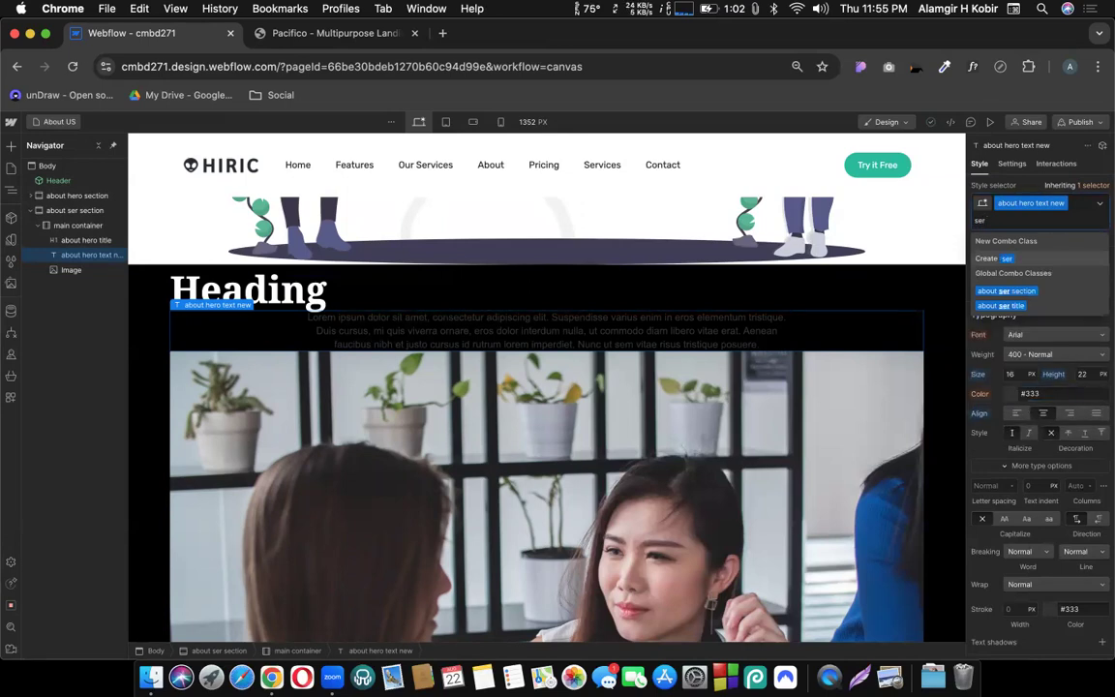
key(Return)
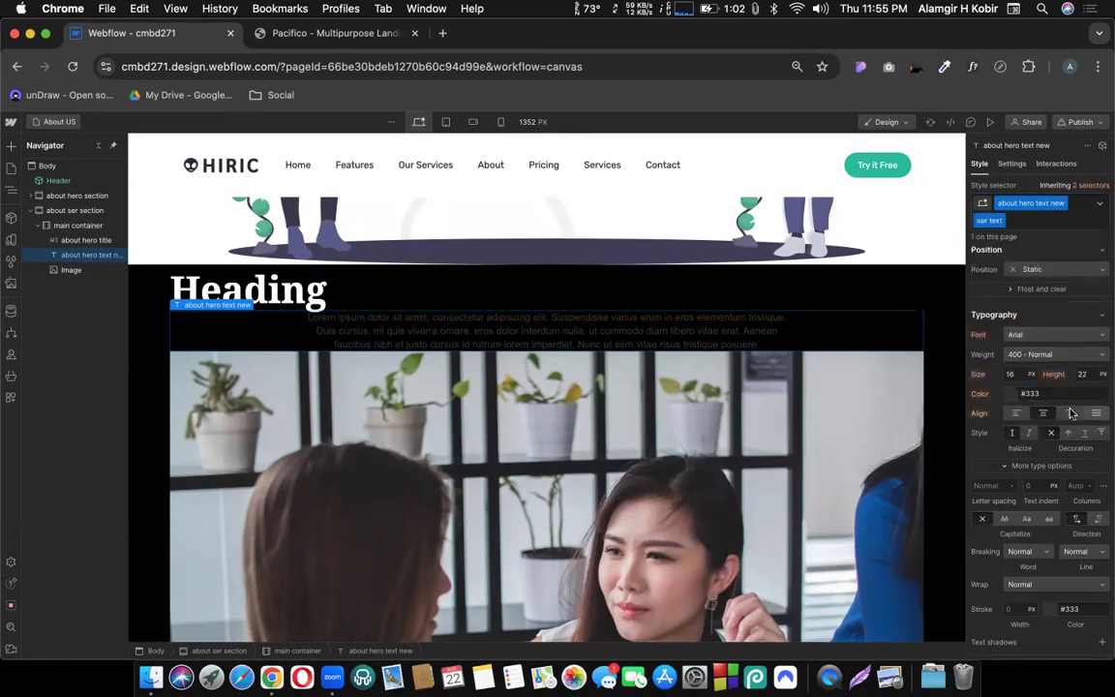
Step: Set the black section paragraph's text color to white (#ffffff) on the "ser text" combo class
click(1015, 395)
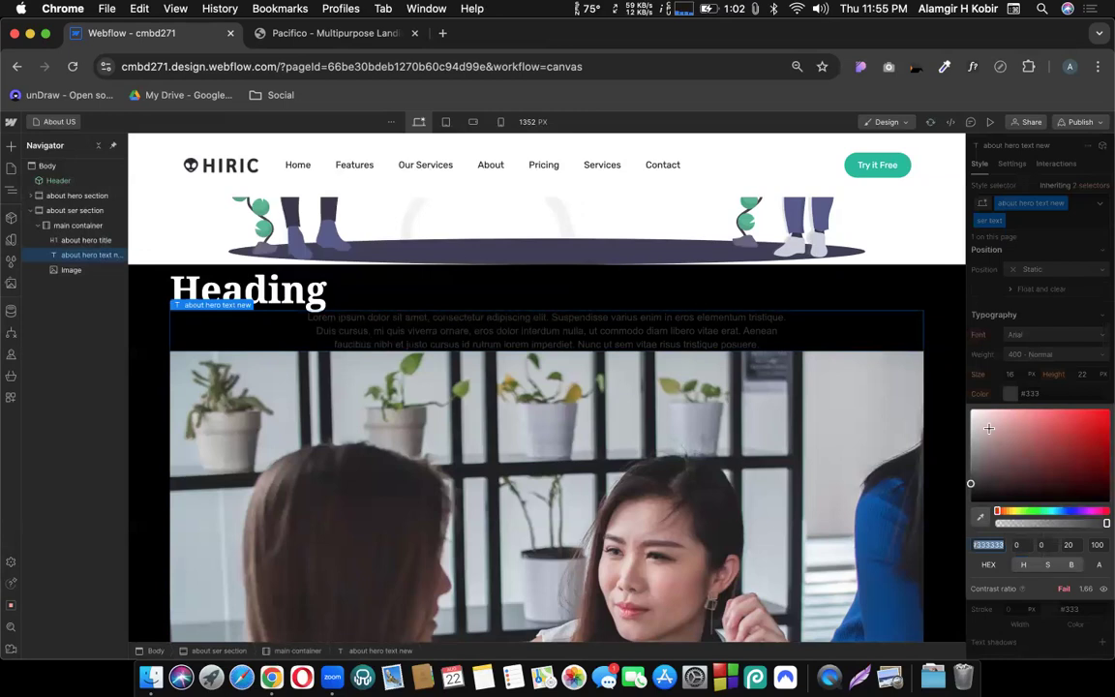
drag(996, 431, 964, 401)
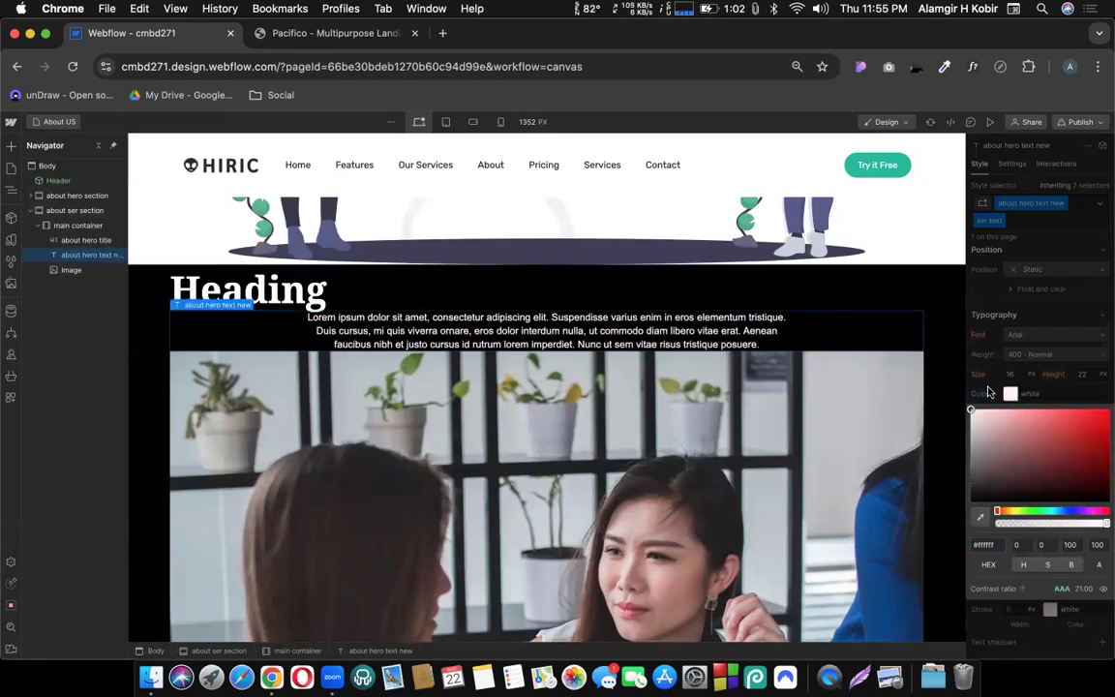
click(888, 347)
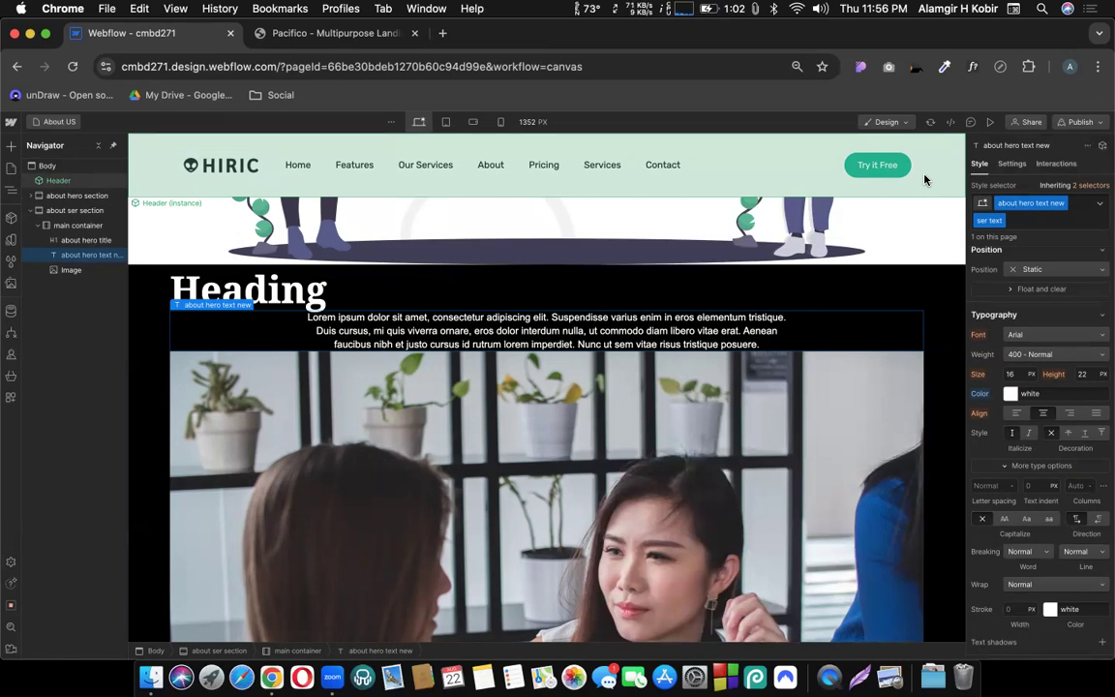
Step: Save a manual backup of the project with the description "22 Aug 2024 | 11:56pm"
key(super+shift+s)
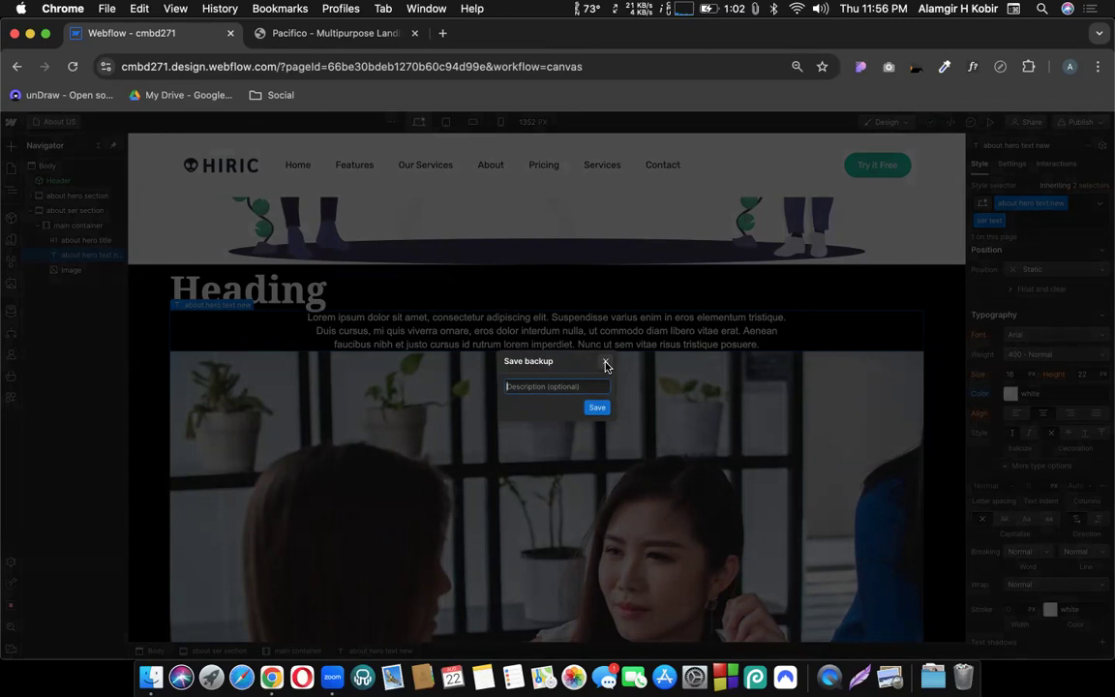
click(606, 365)
key(super+shift+s)
text(22 Aug 2024 | 11:56pm)
click(594, 409)
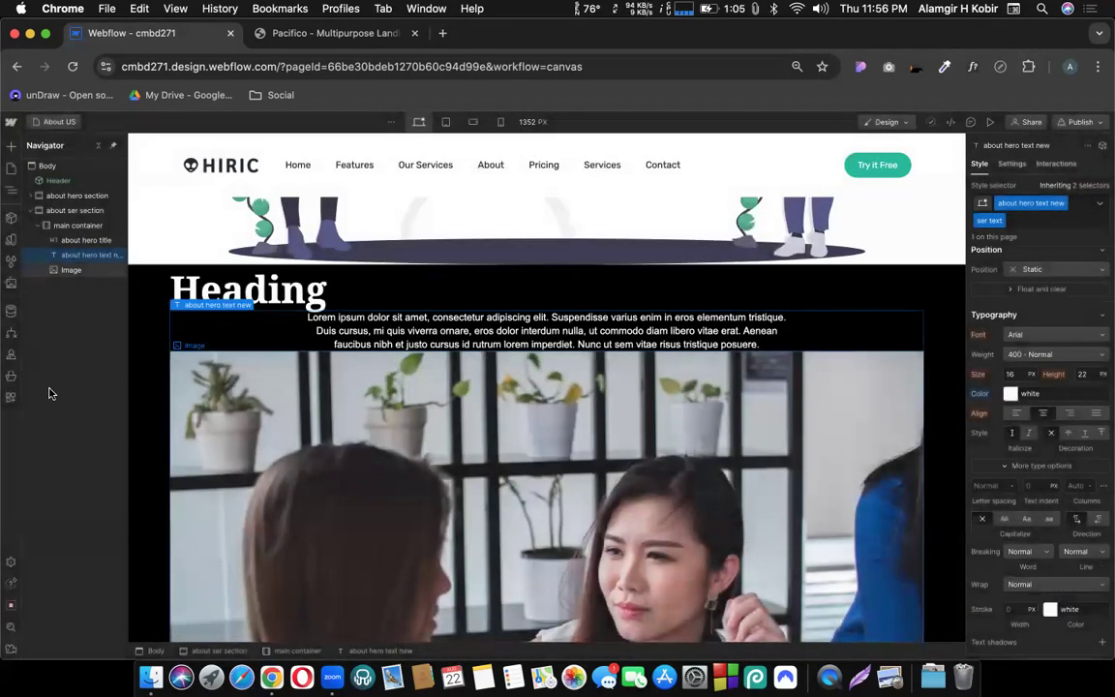
Step: Review the project's list of saved backups, and return to the page's element tree
click(12, 561)
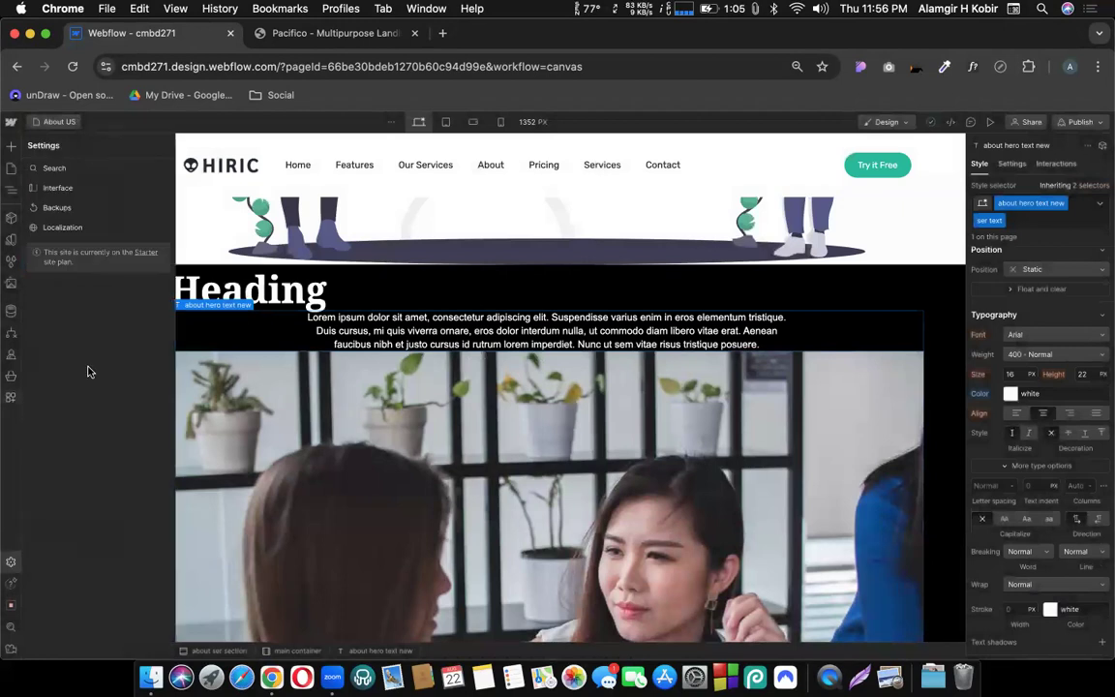
click(66, 208)
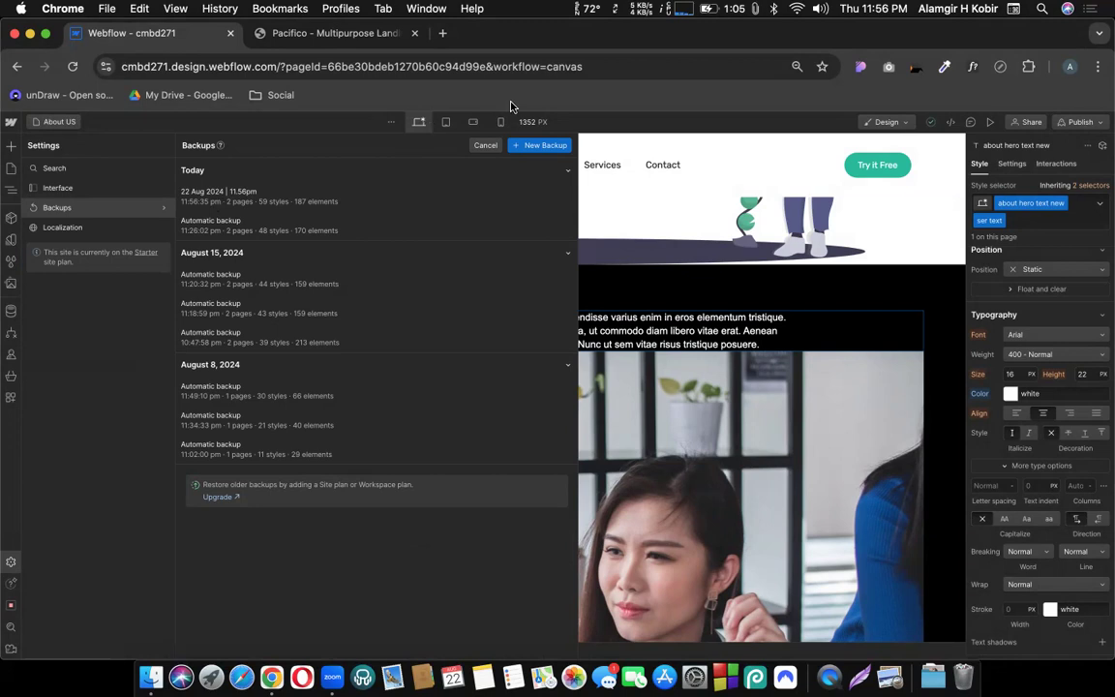
click(12, 190)
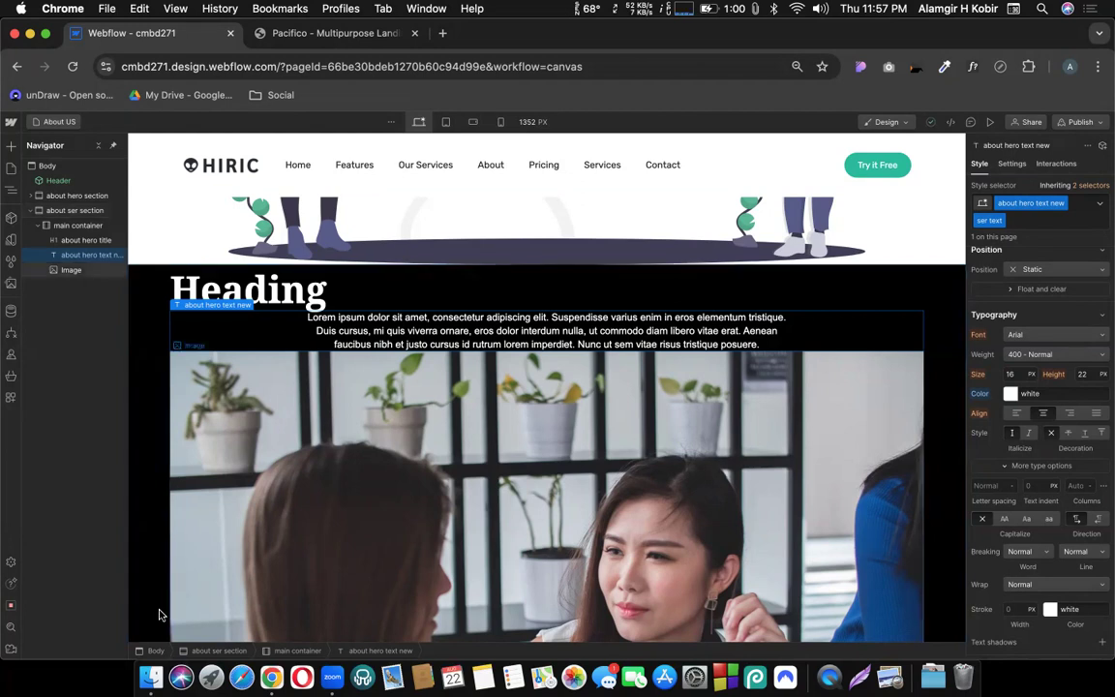
Step: Open a preview of the "22 Aug 2024 | 11.56pm" backup, and return to the About US page's element tree
click(11, 561)
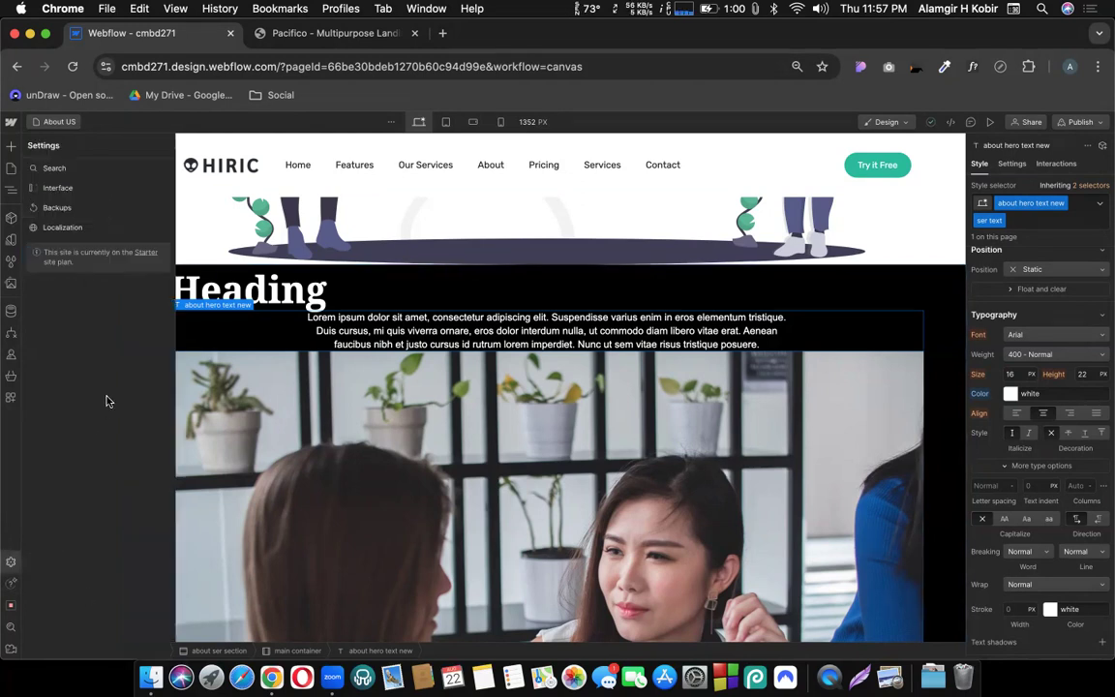
click(58, 206)
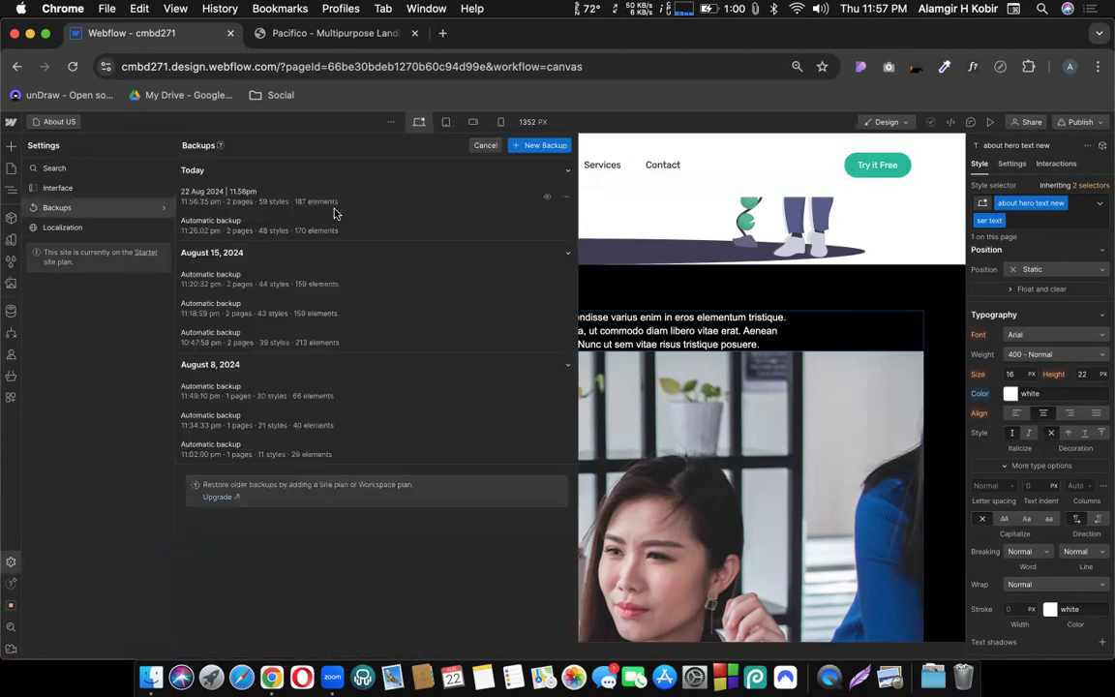
click(544, 198)
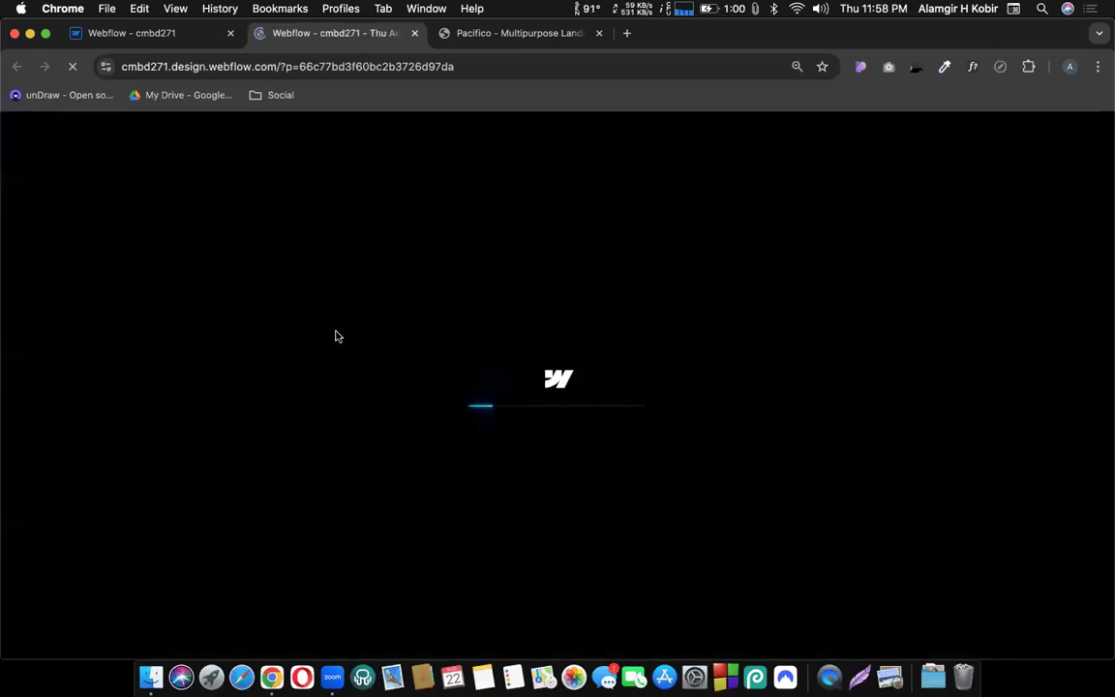
click(184, 34)
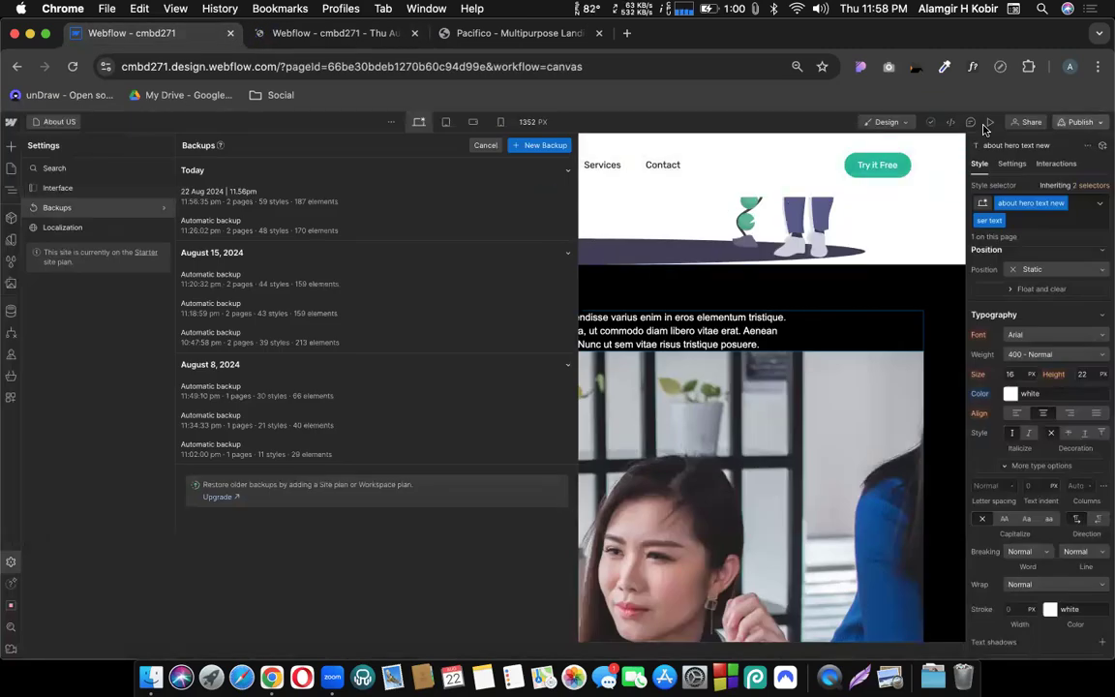
click(10, 563)
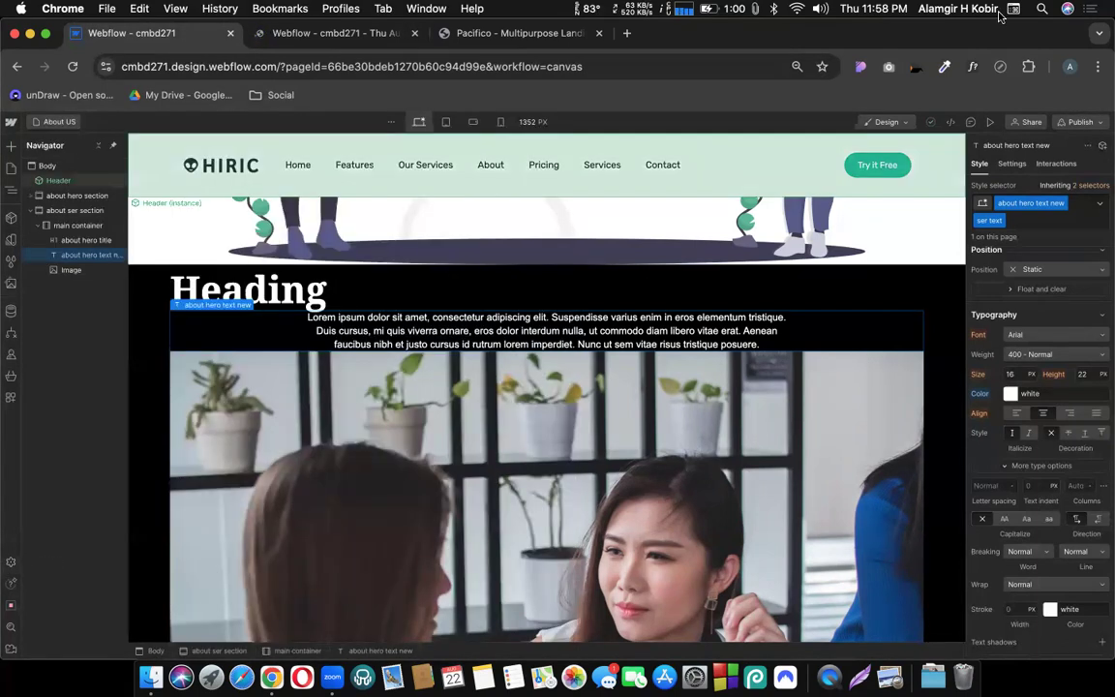
Step: Enable the site's read-only share link and copy it
click(907, 127)
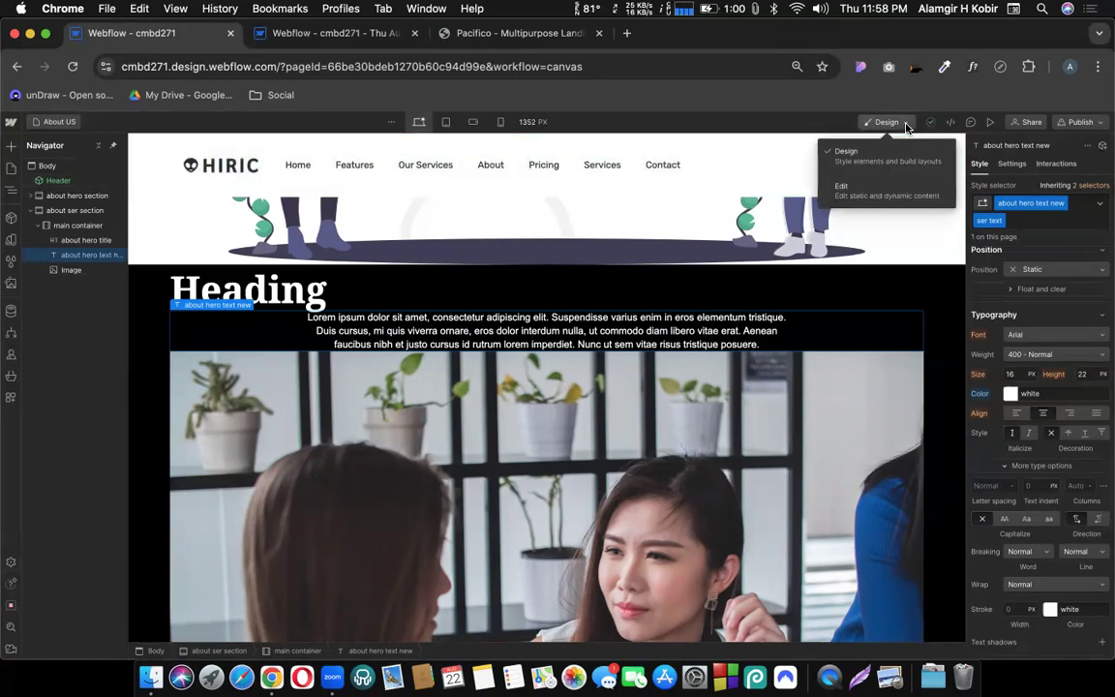
click(907, 124)
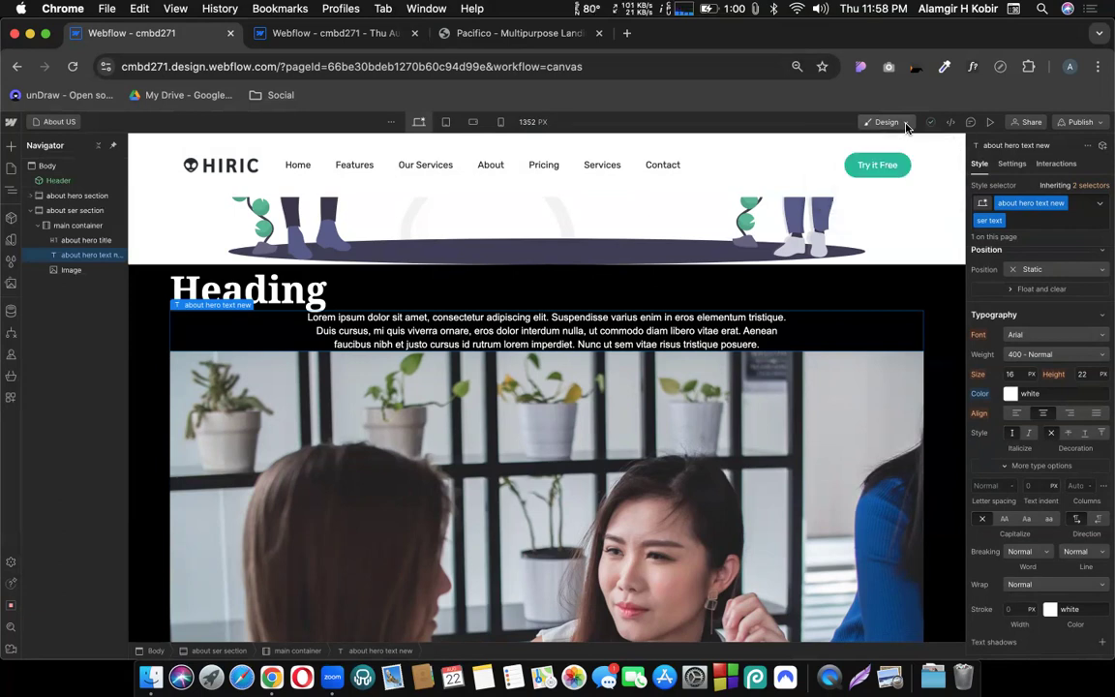
click(1030, 122)
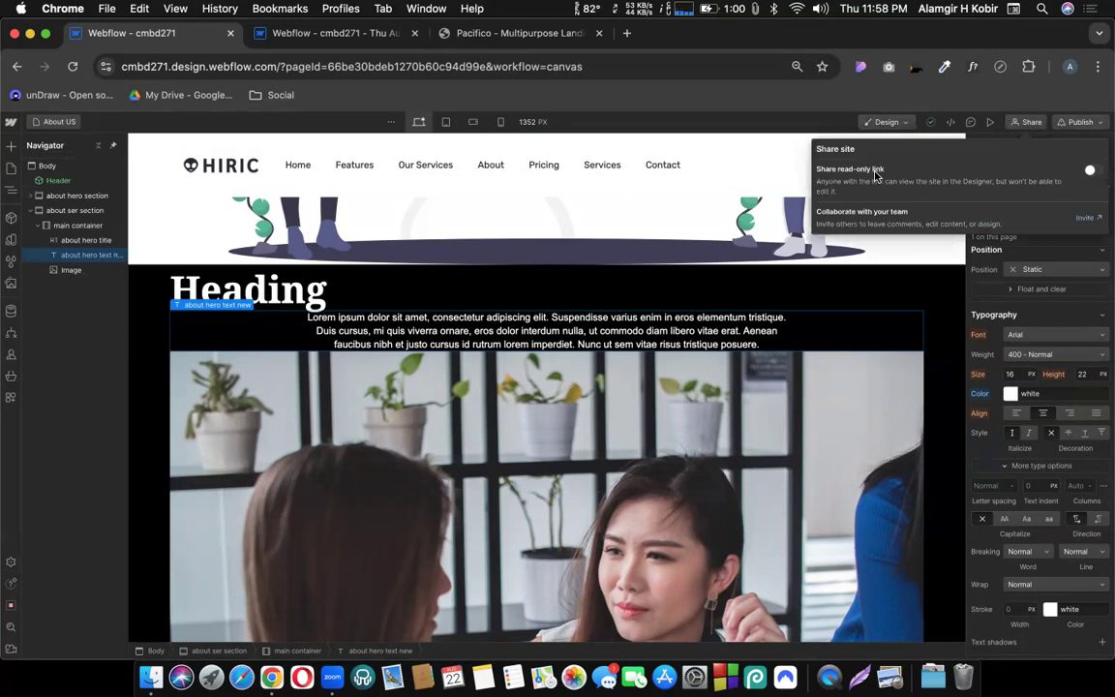
click(1092, 172)
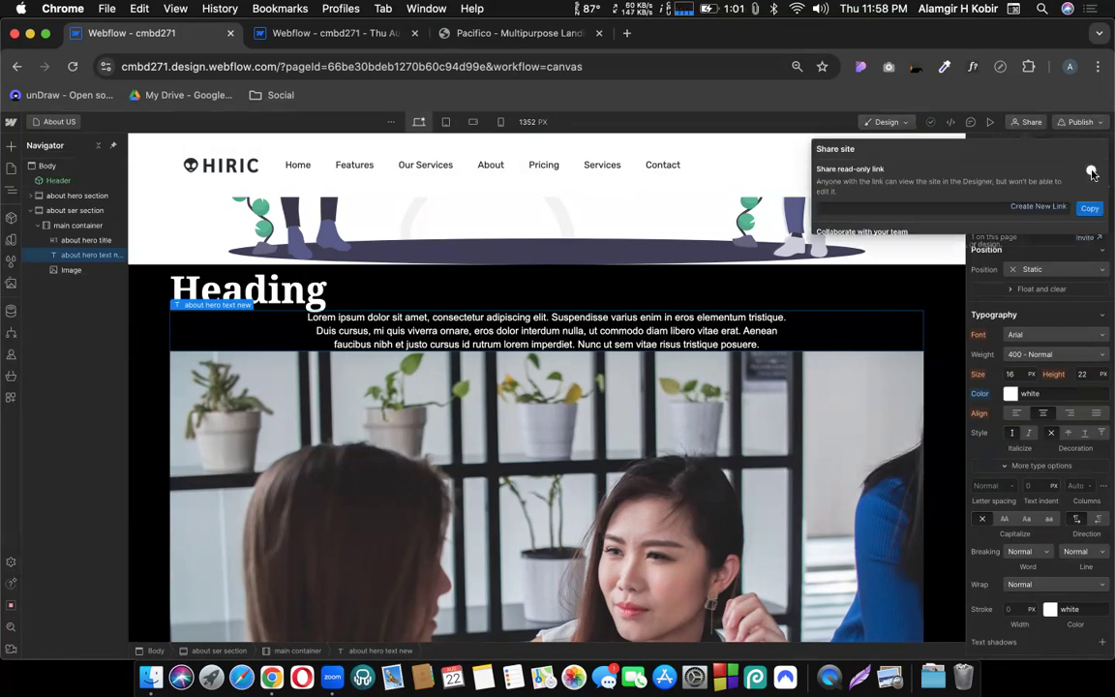
click(1088, 211)
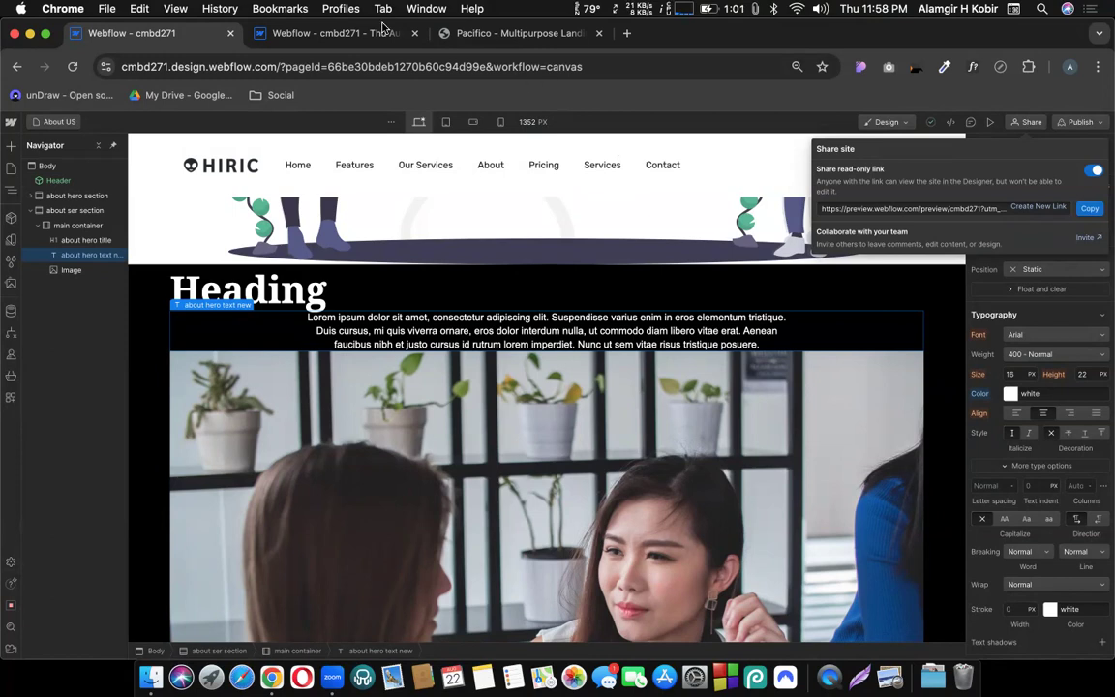
Step: Examine the Home page in the previewed manual backup, dismissing the workflow notice, and return to the About US design
click(353, 38)
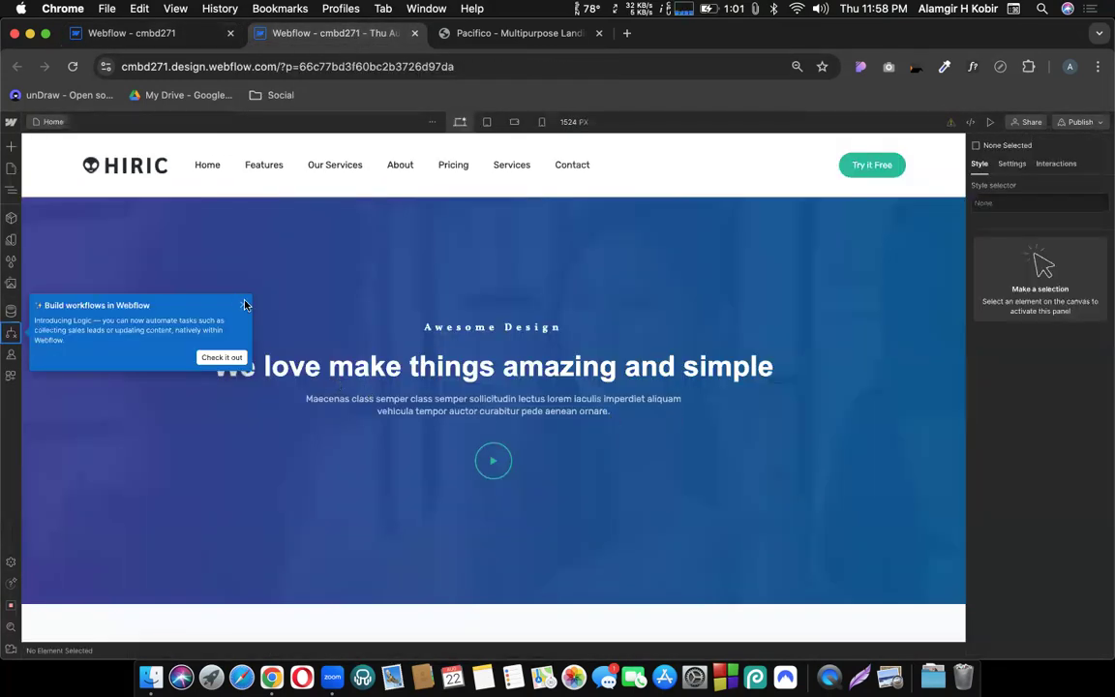
click(244, 305)
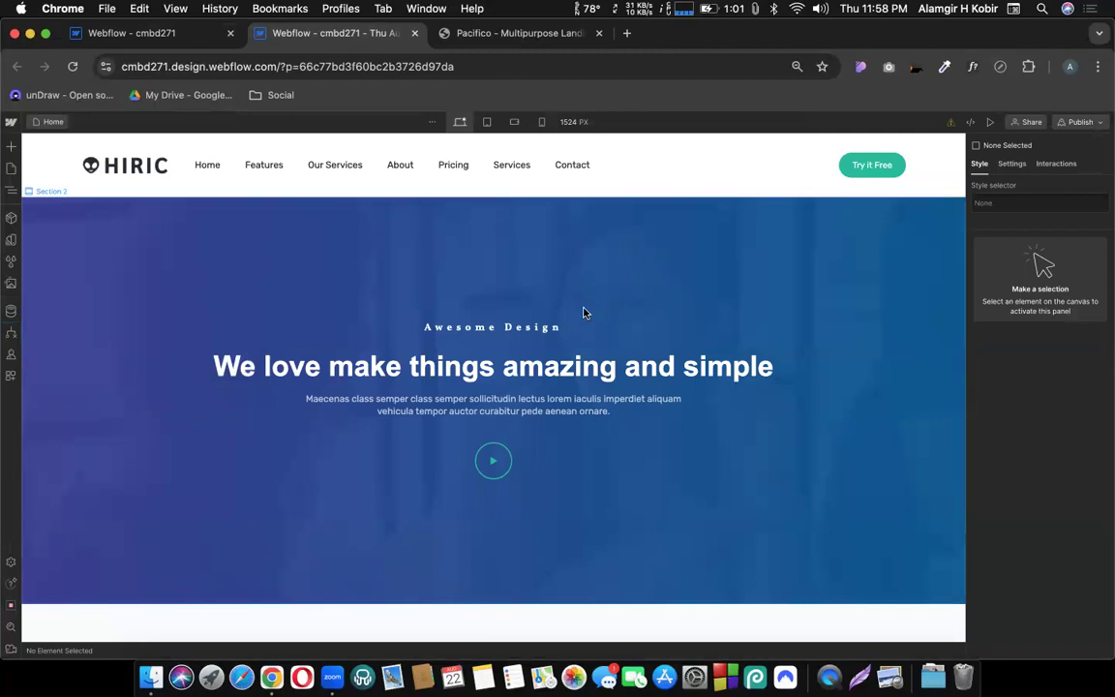
click(490, 290)
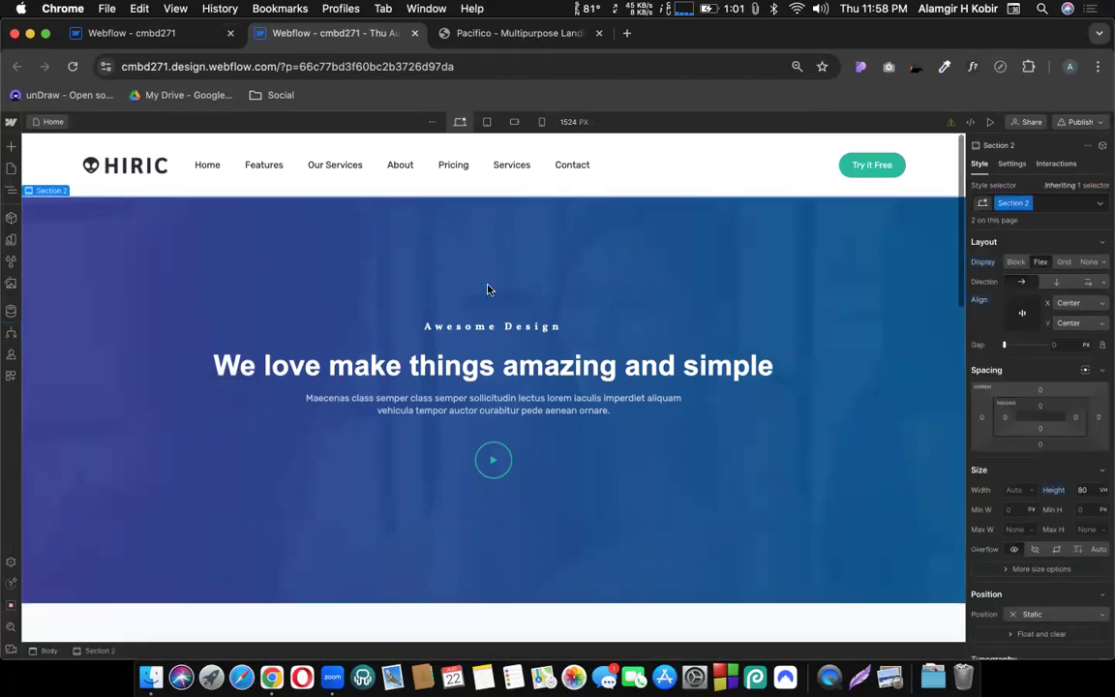
scroll(488, 289, down, 15)
scroll(474, 286, up, 15)
click(112, 34)
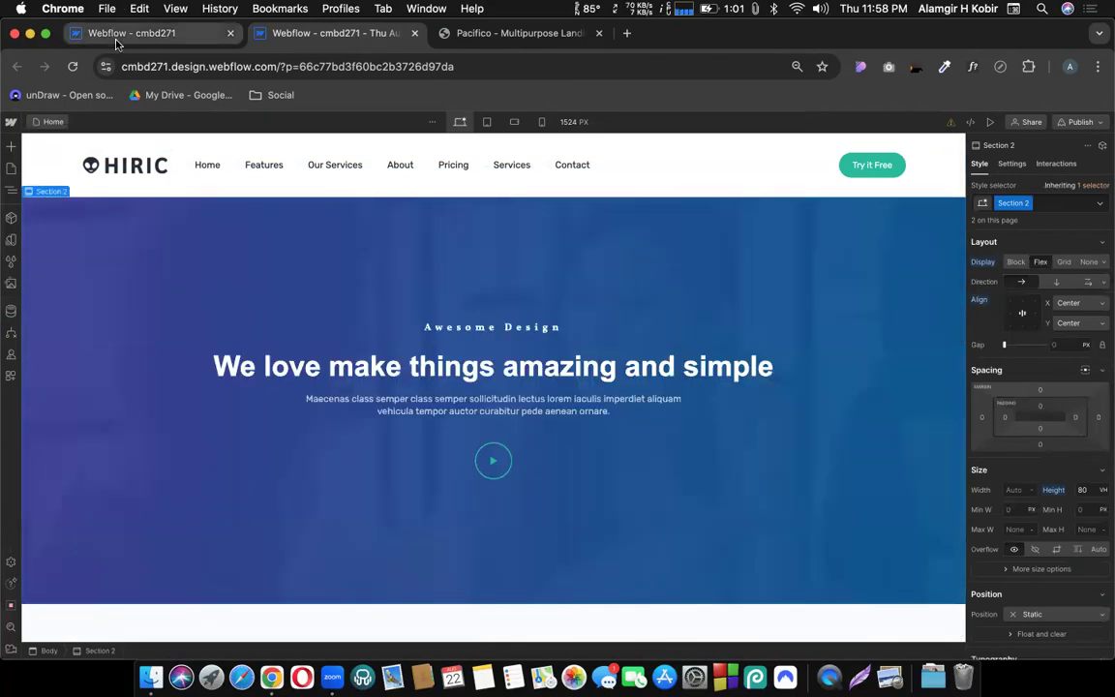
Step: Close the open backup preview and preview the August 8, 2024 automatic backup from 11:49:10 pm
click(14, 566)
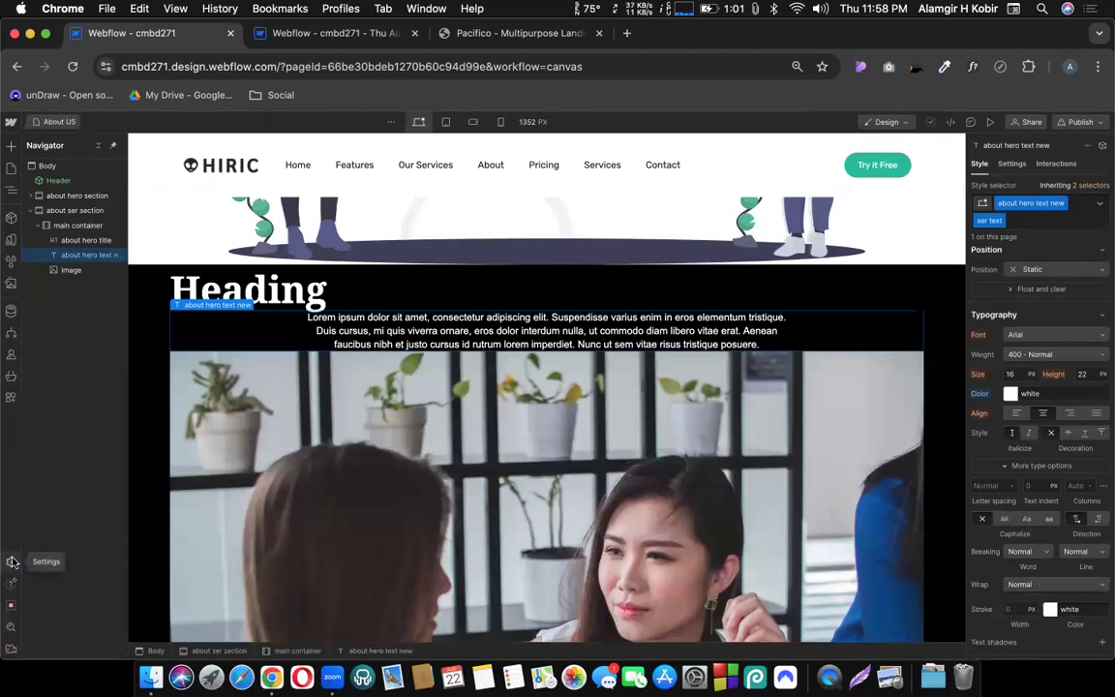
click(14, 562)
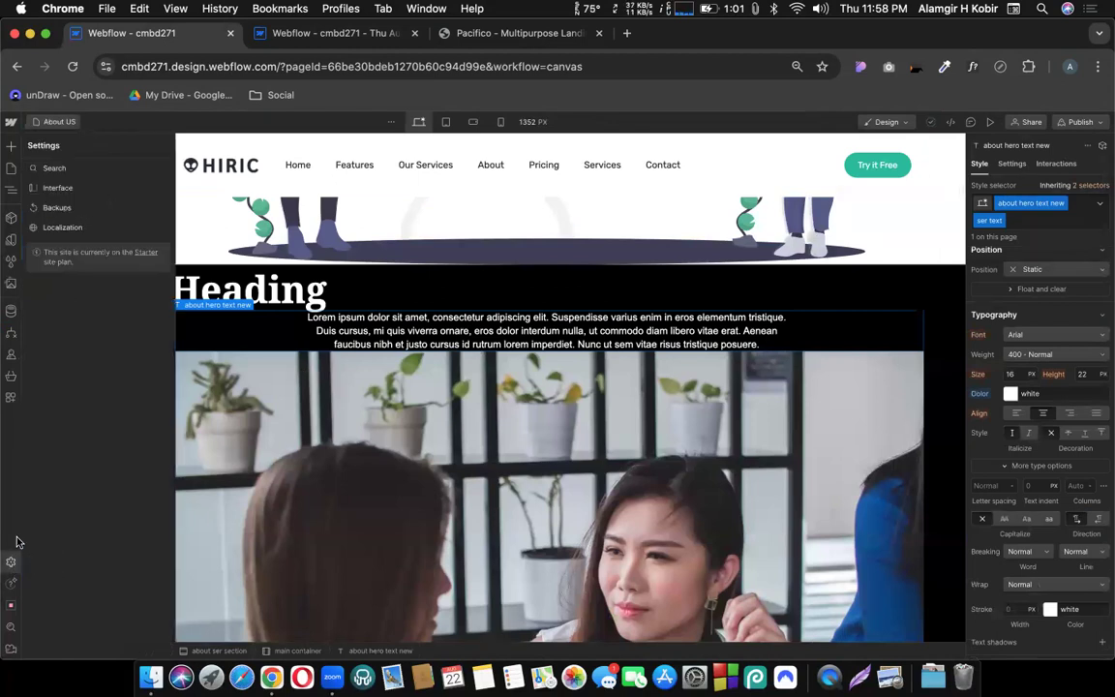
click(60, 207)
click(417, 36)
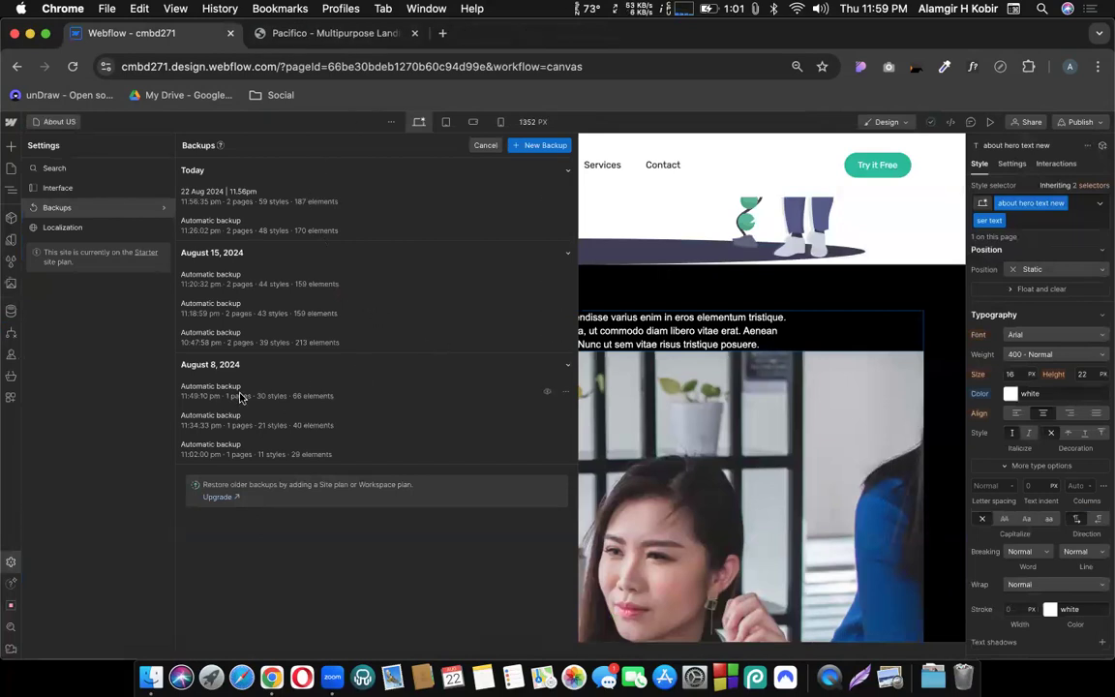
click(547, 392)
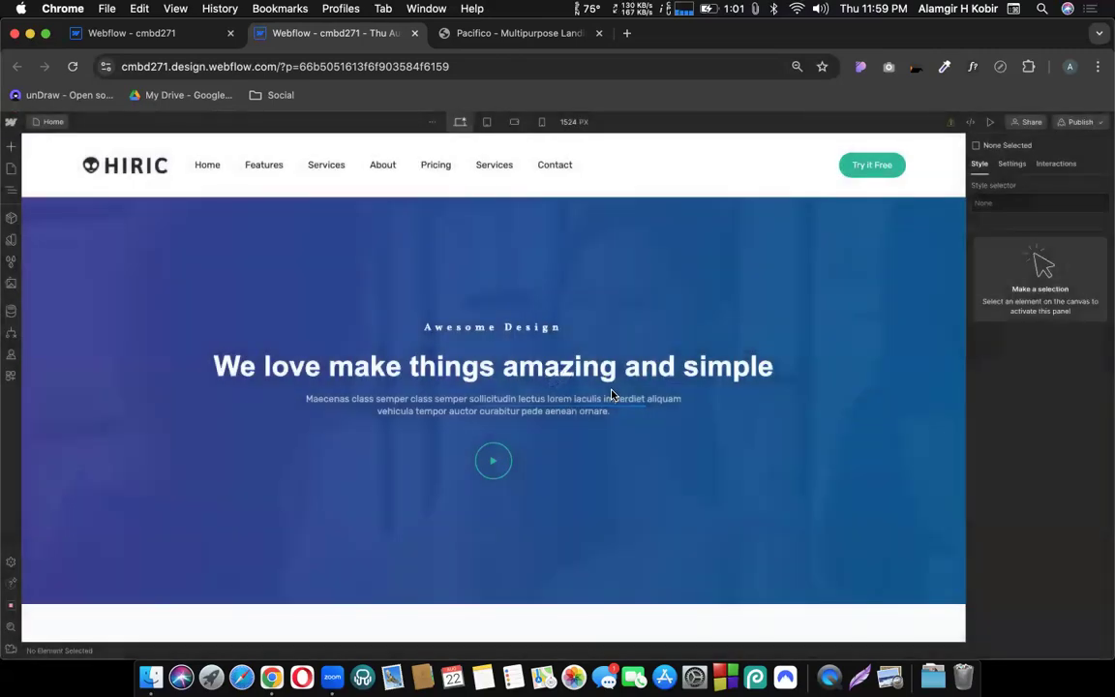
Step: Look through the August 8 backup's Home page from the hero to the "A digital web design studio" section
scroll(556, 382, down, 8)
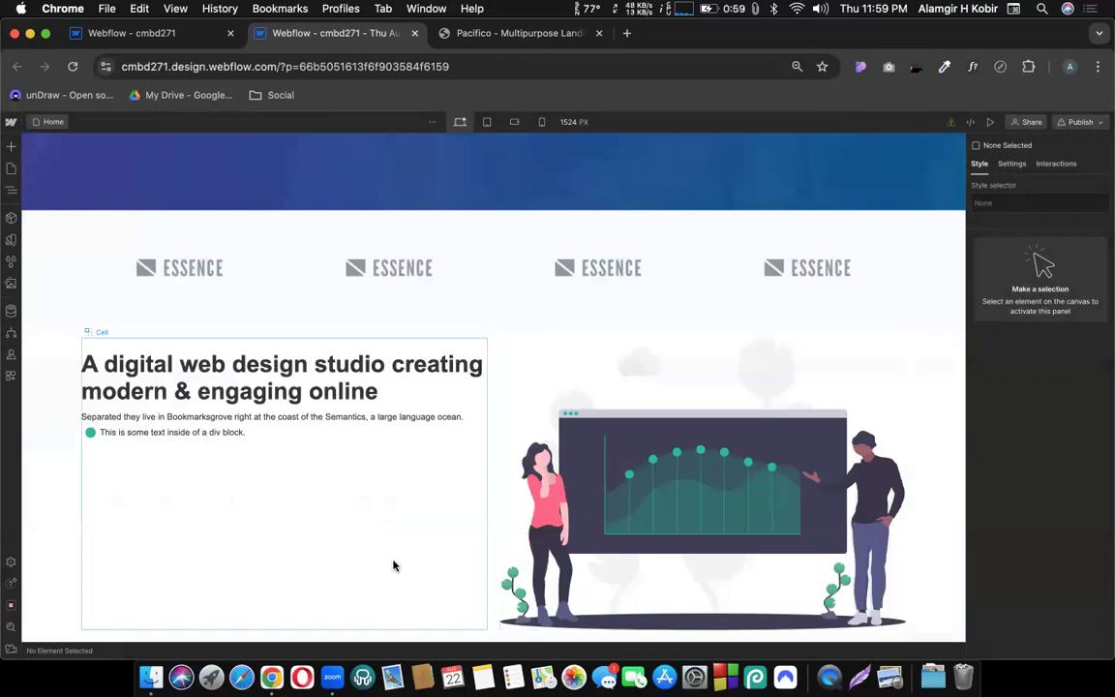
scroll(393, 565, up, 3)
scroll(432, 417, up, 5)
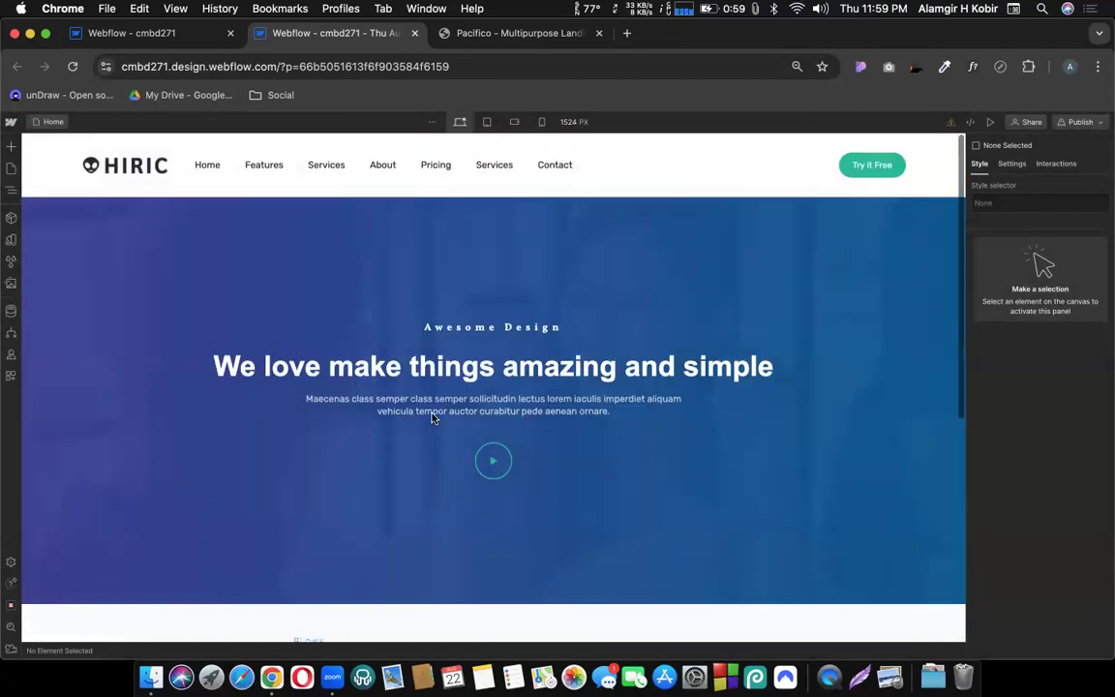
scroll(433, 417, down, 8)
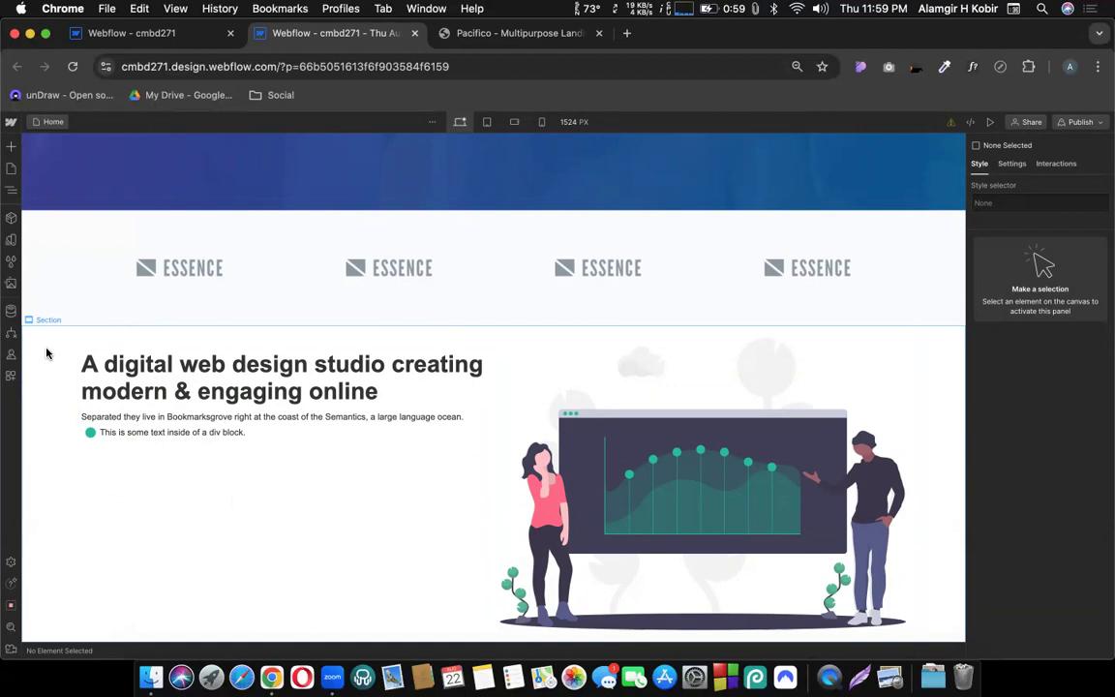
click(171, 346)
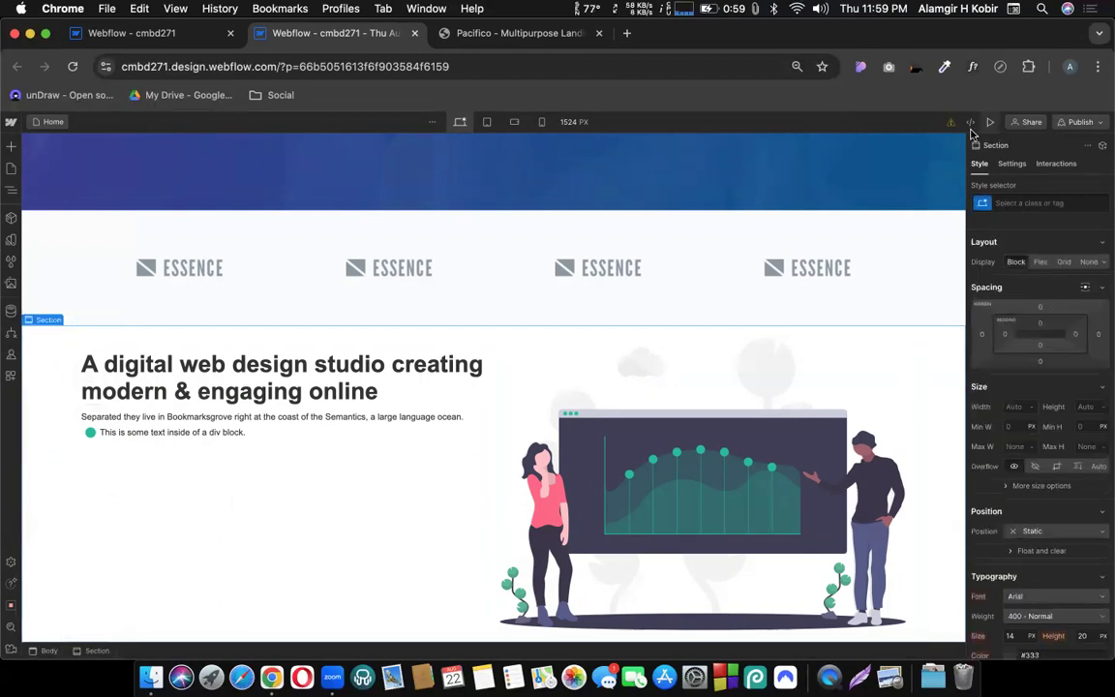
click(1078, 122)
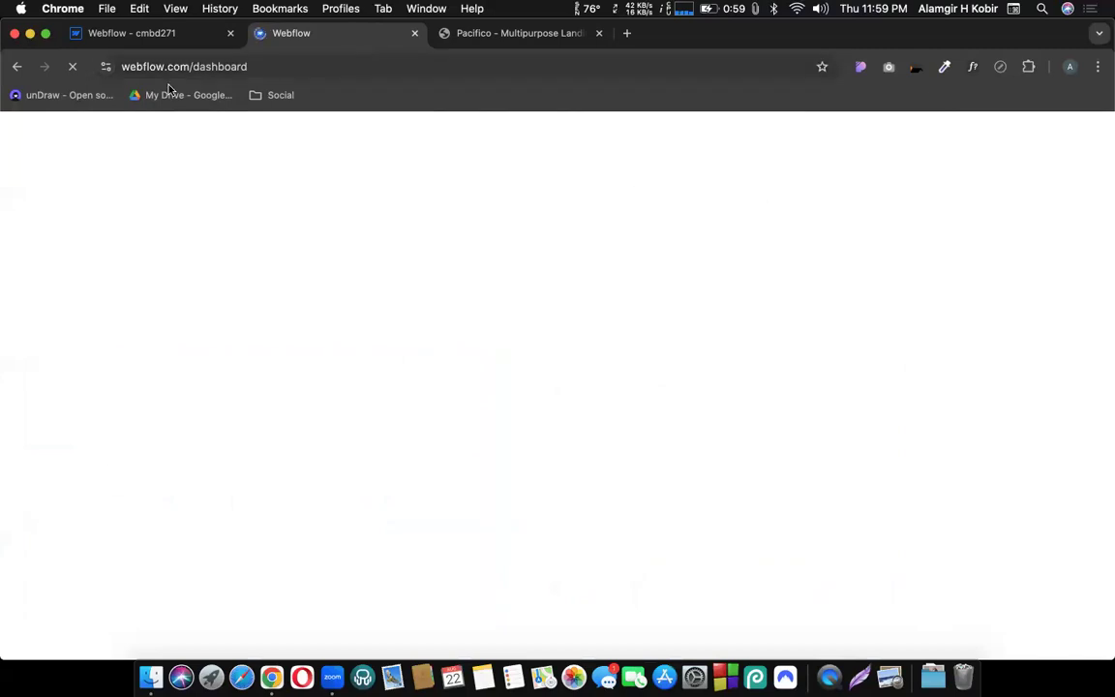
click(18, 67)
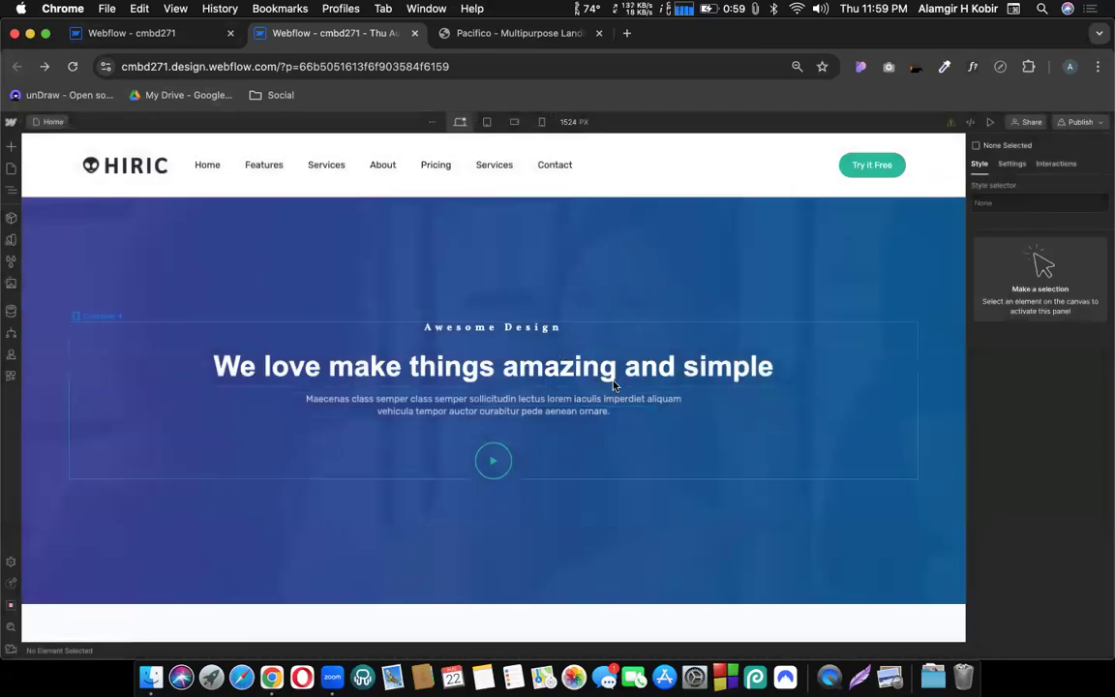
Step: Copy the "A digital web design studio" section from the August 8 backup preview and paste it into the About US page's body
scroll(615, 383, down, 5)
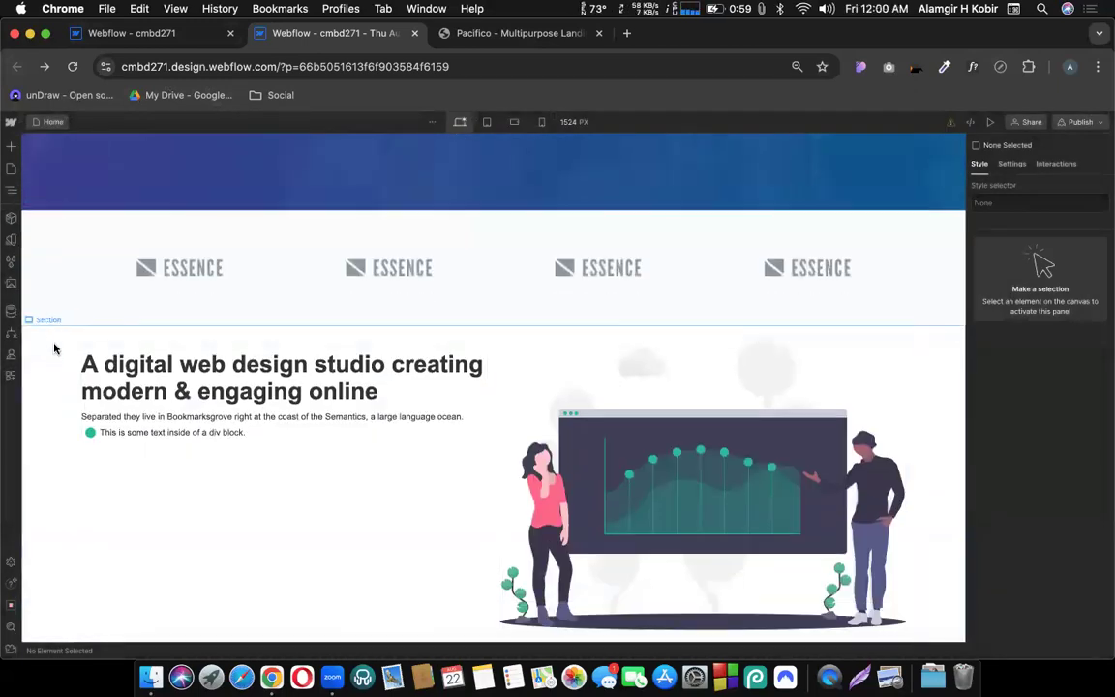
click(51, 344)
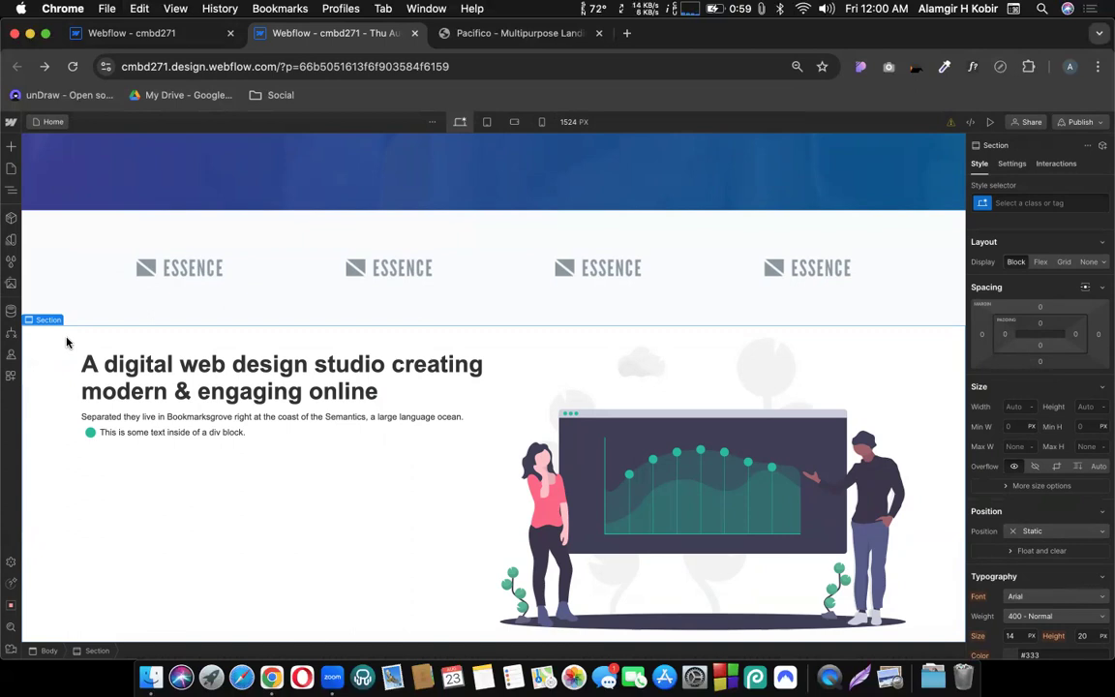
click(169, 32)
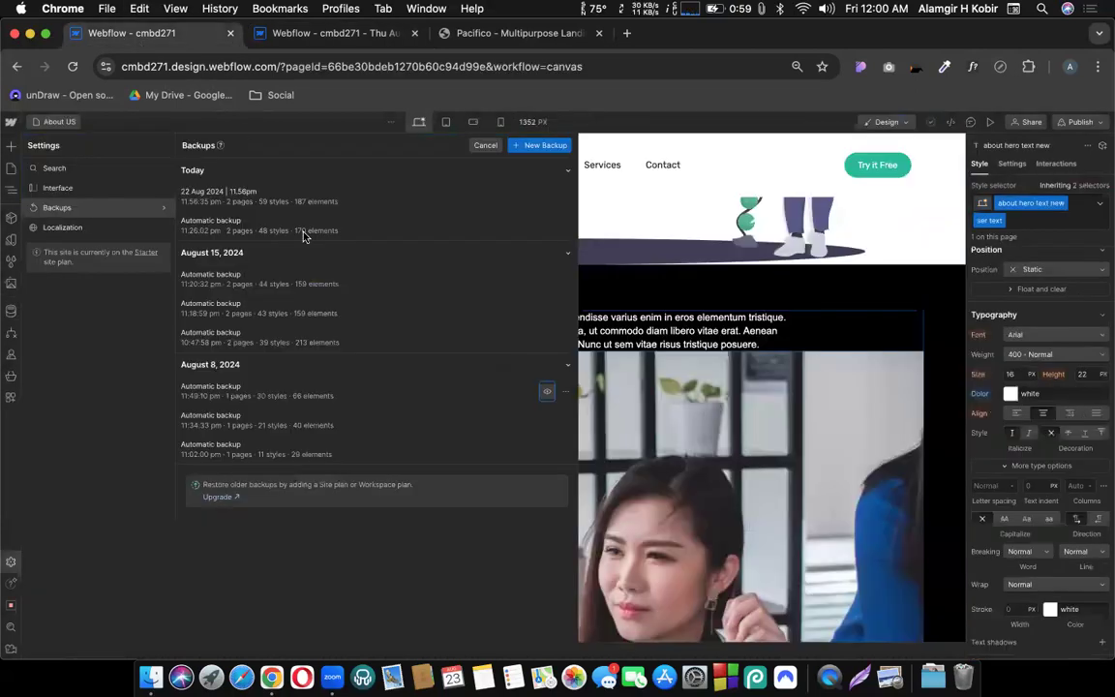
click(11, 188)
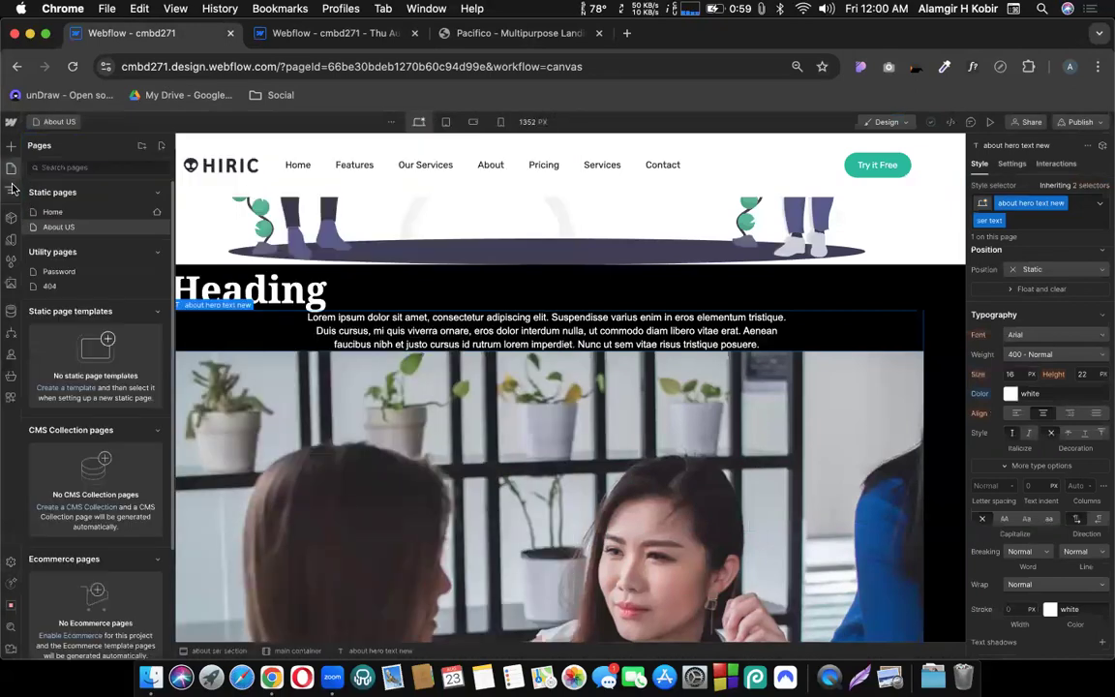
click(12, 188)
click(64, 167)
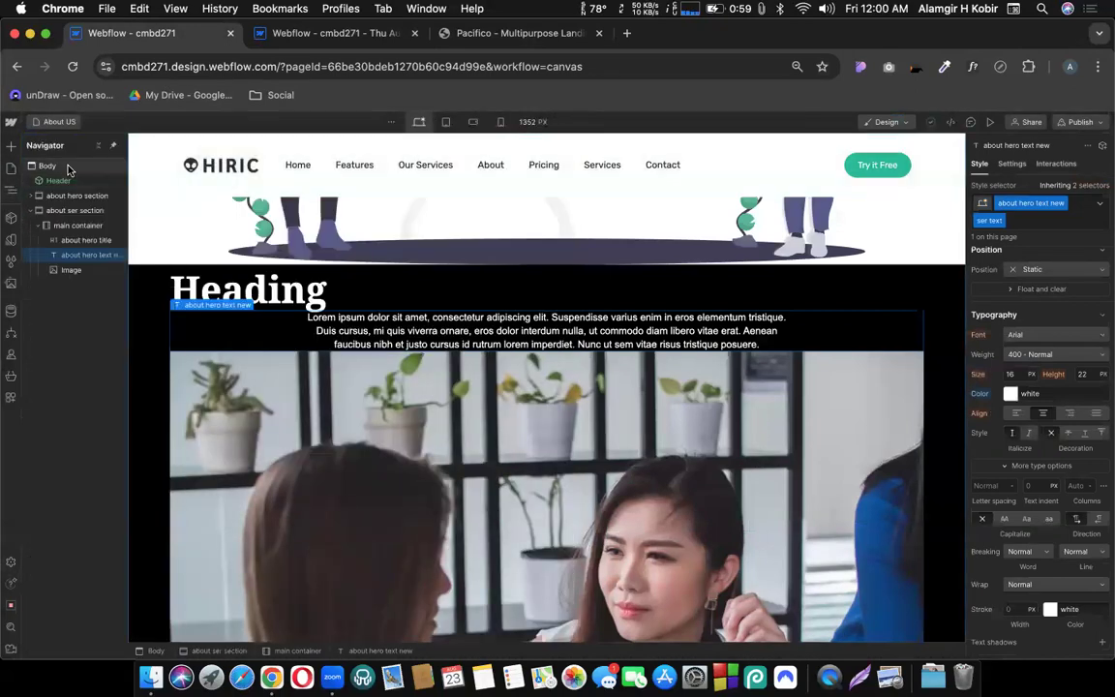
click(32, 210)
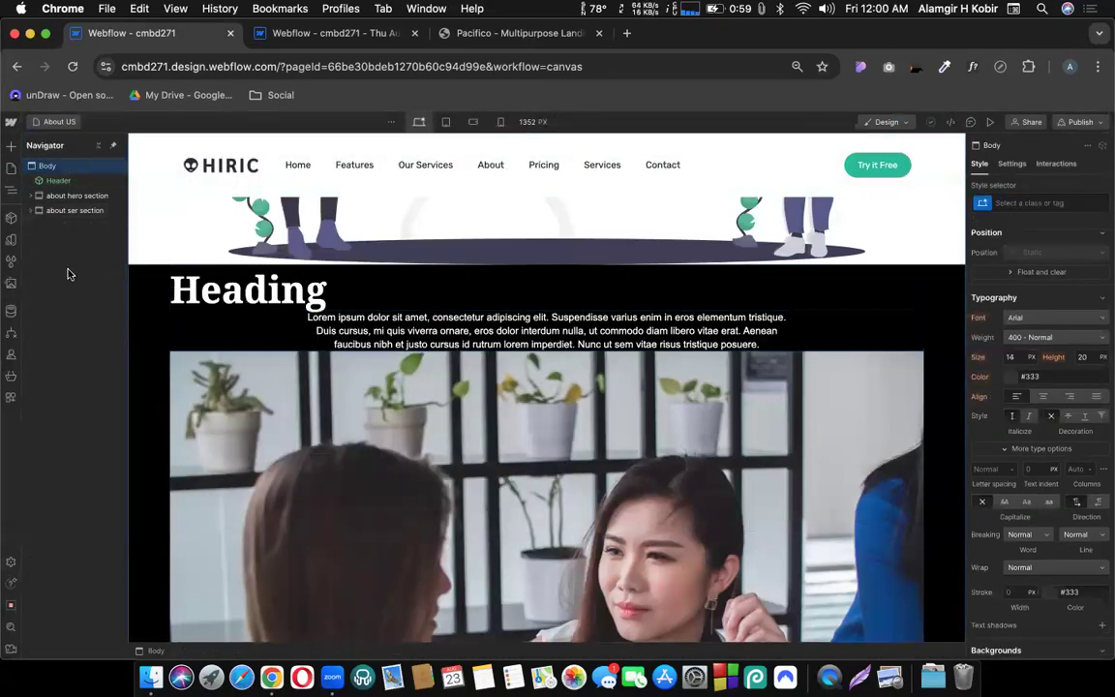
key(super+v)
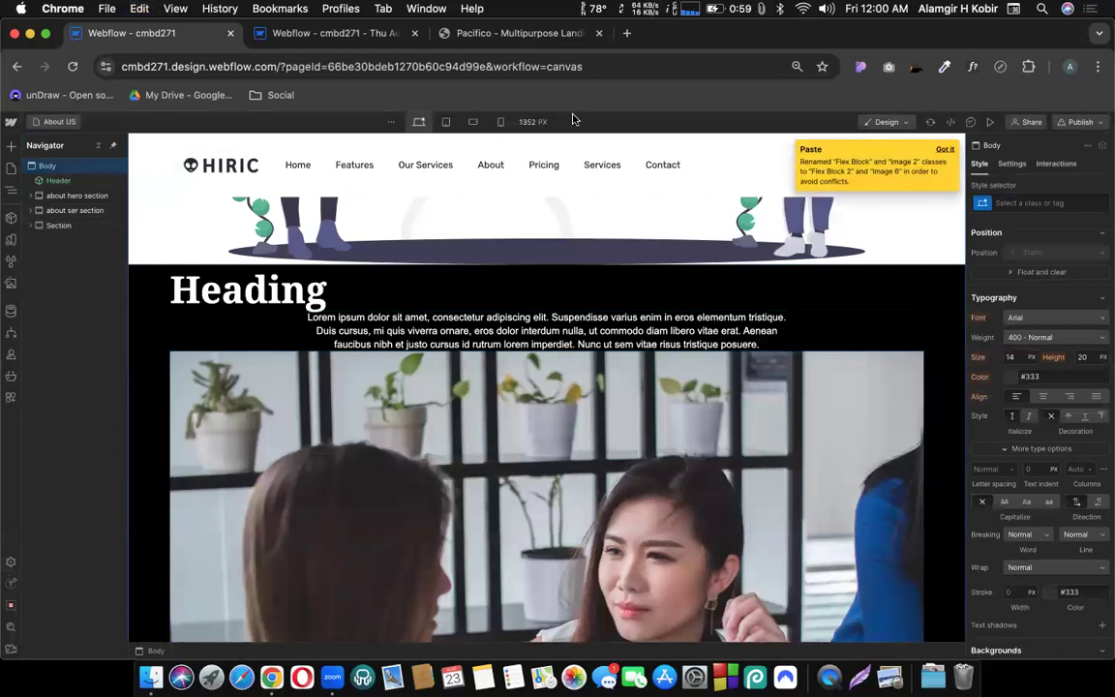
scroll(310, 404, down, 10)
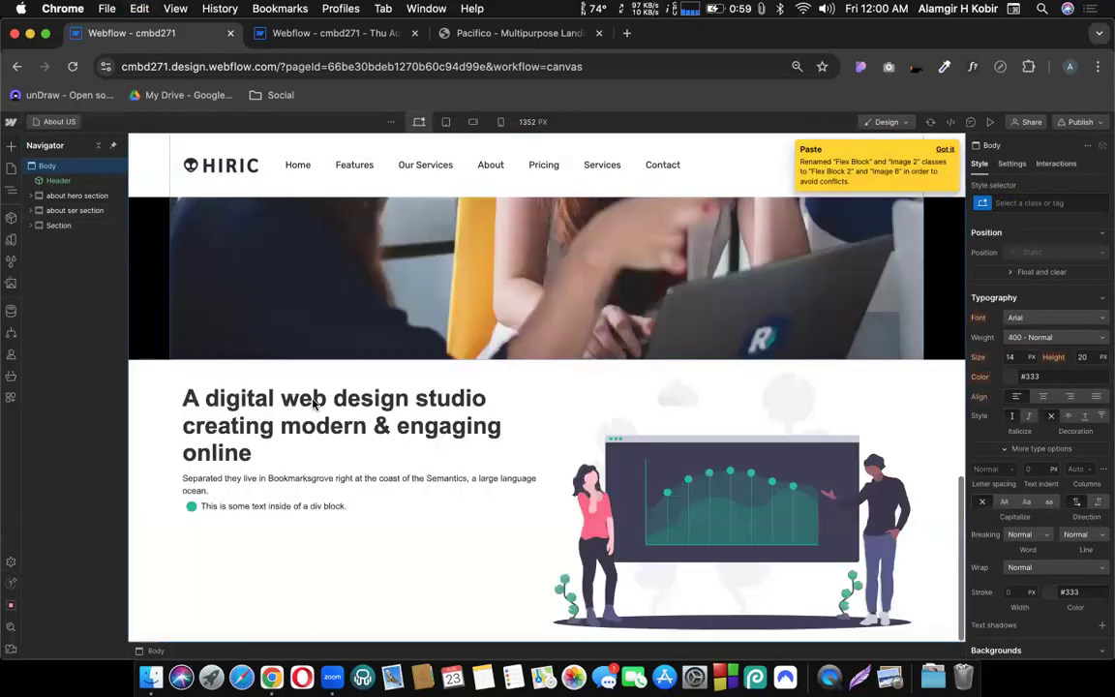
Step: Inspect the pasted "A digital web design studio" section and its first cell, dismissing the paste notice
click(154, 403)
click(153, 404)
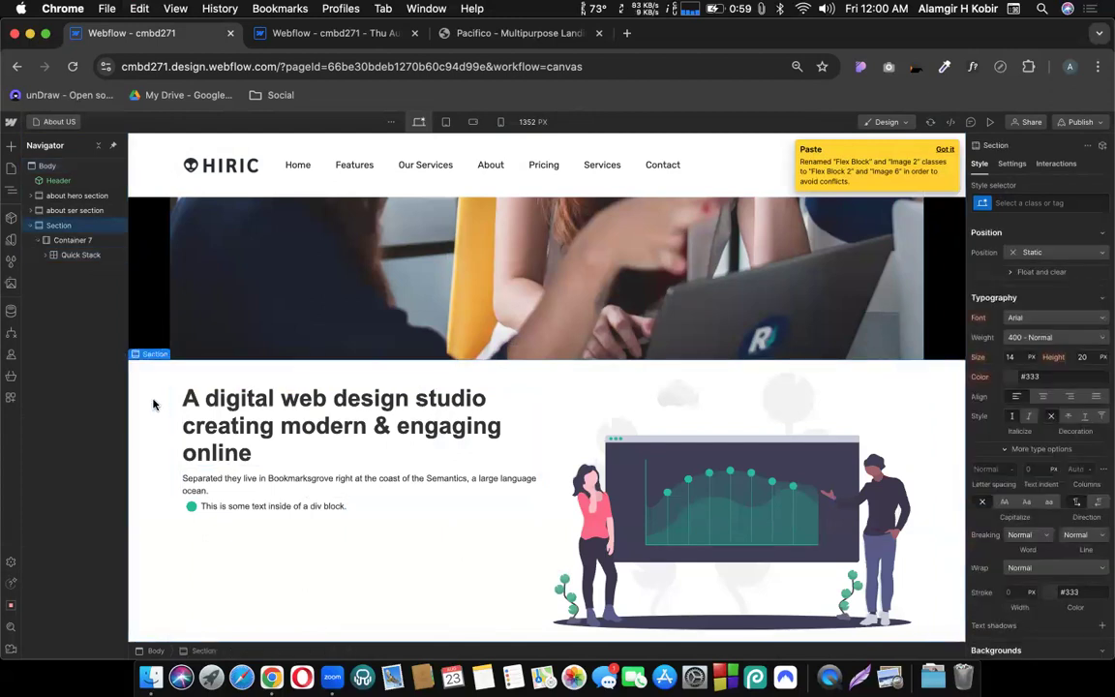
click(945, 149)
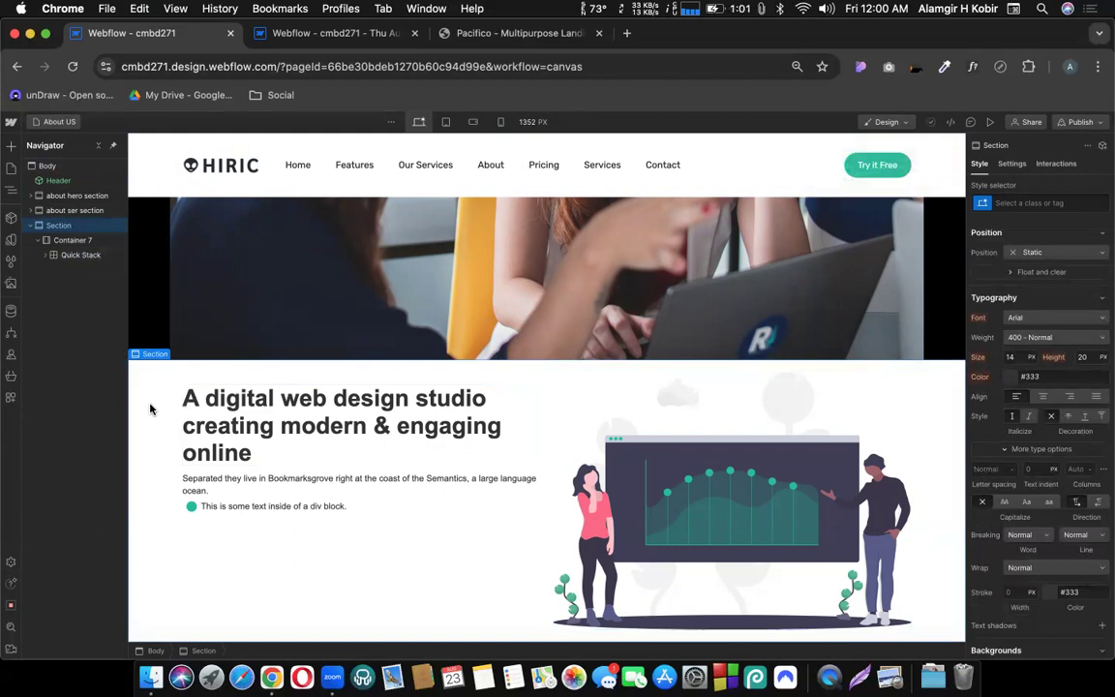
click(12, 562)
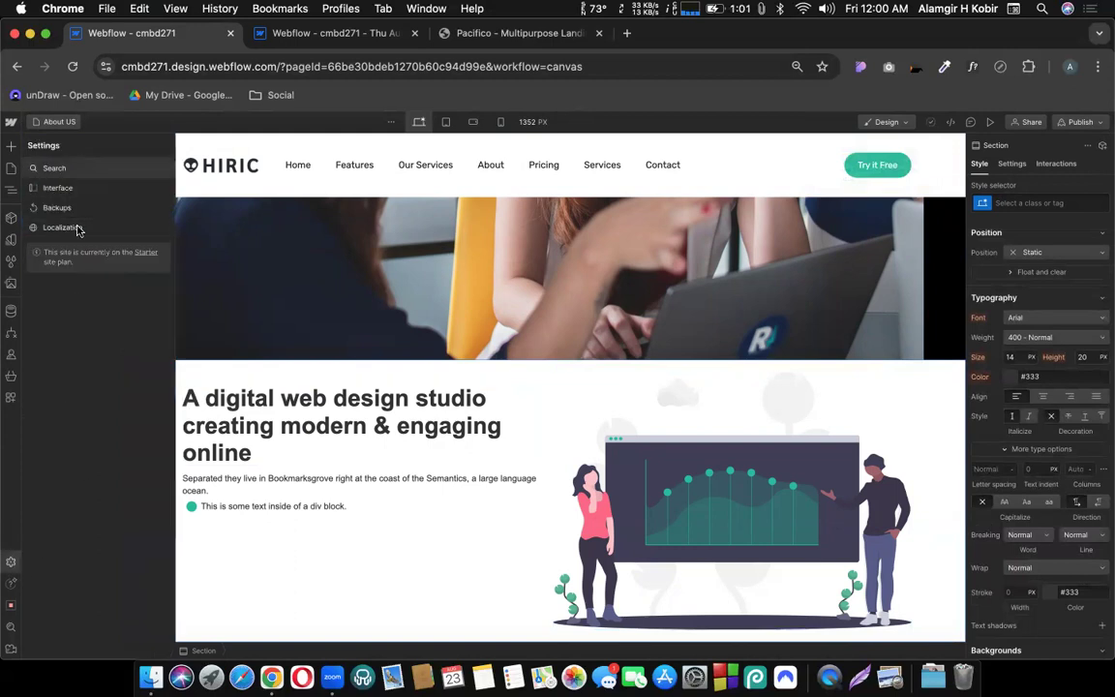
click(187, 414)
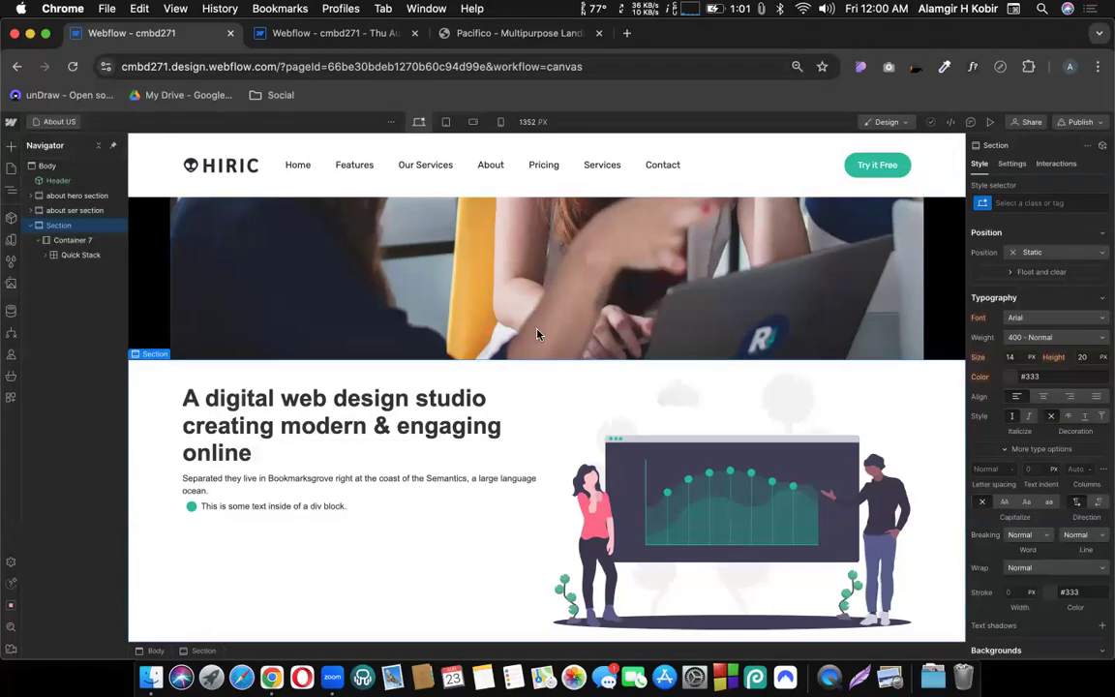
click(489, 440)
click(467, 537)
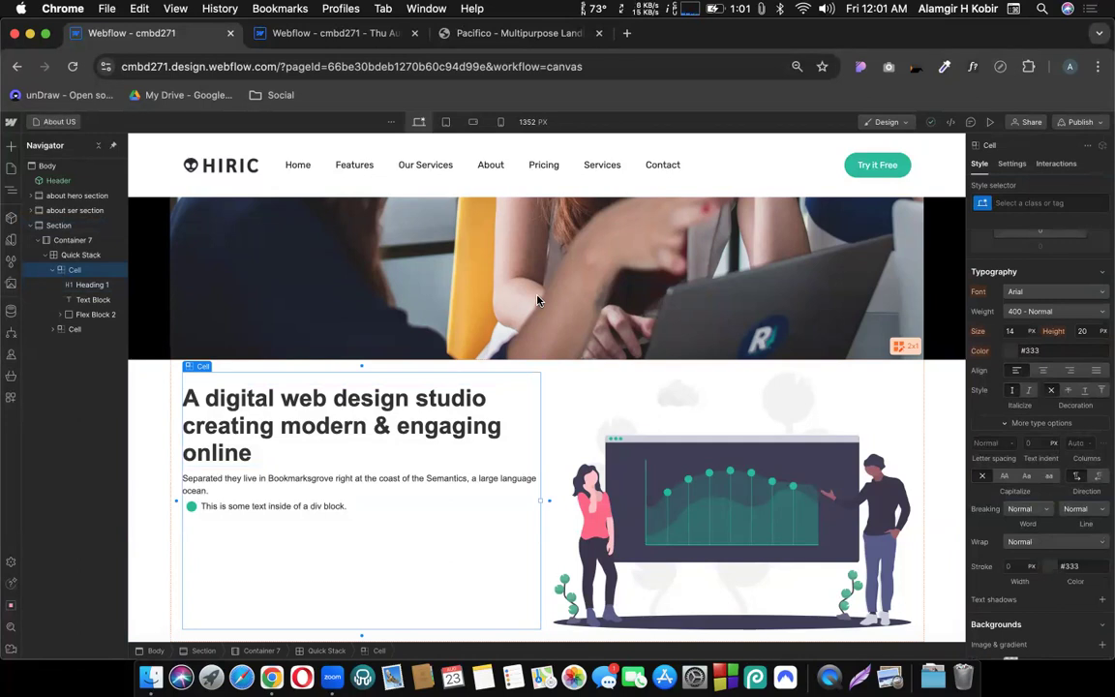
click(334, 33)
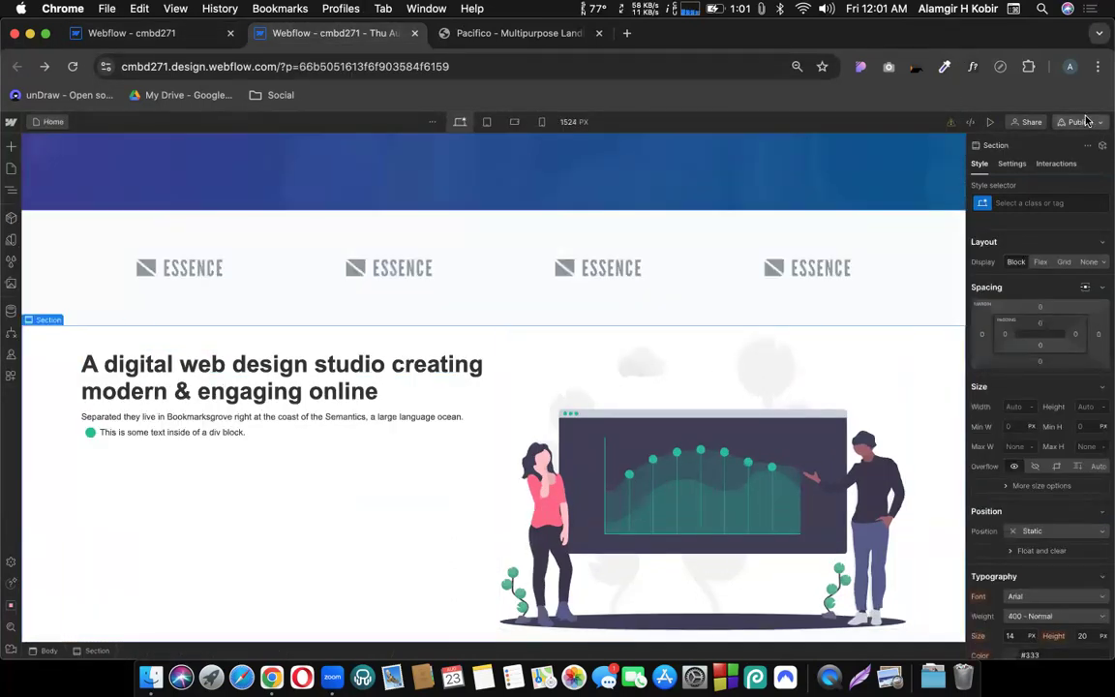
click(971, 123)
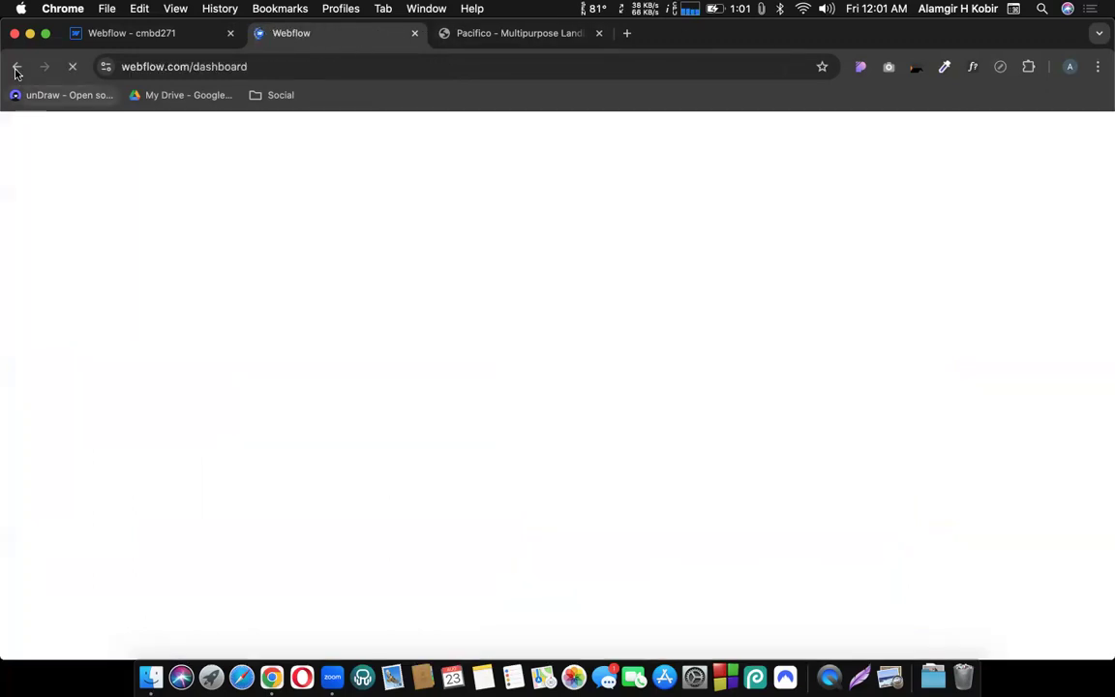
click(16, 68)
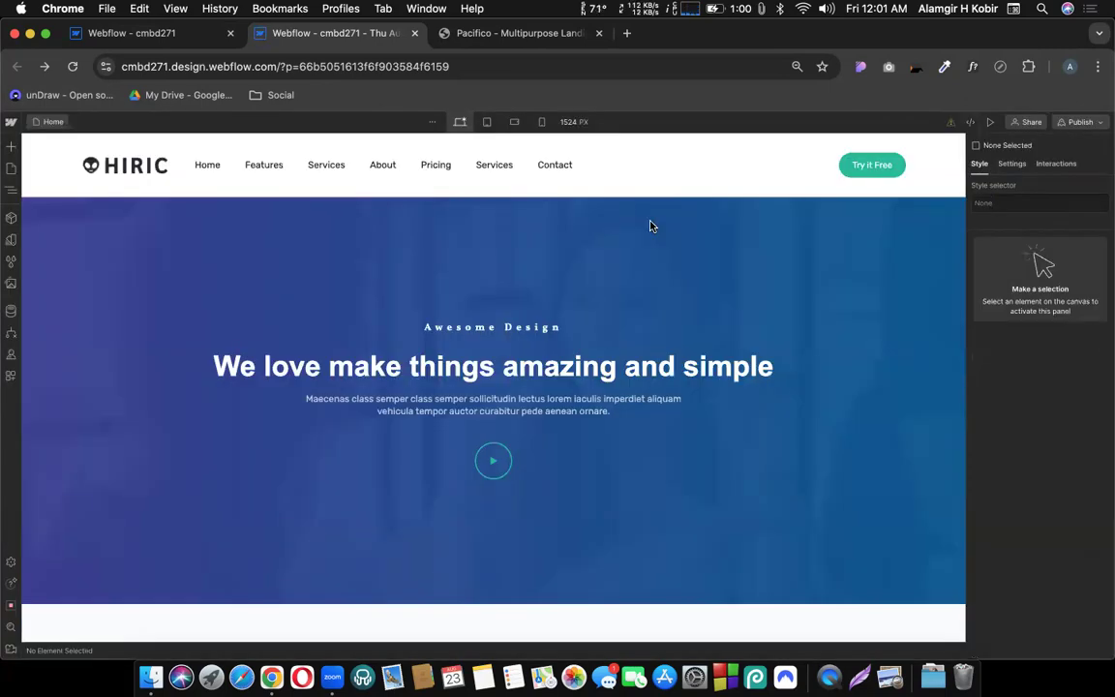
Step: Check the backup saving dialog and the settings options in the August 8 backup preview, without saving a backup
click(508, 274)
key(super+shift+s)
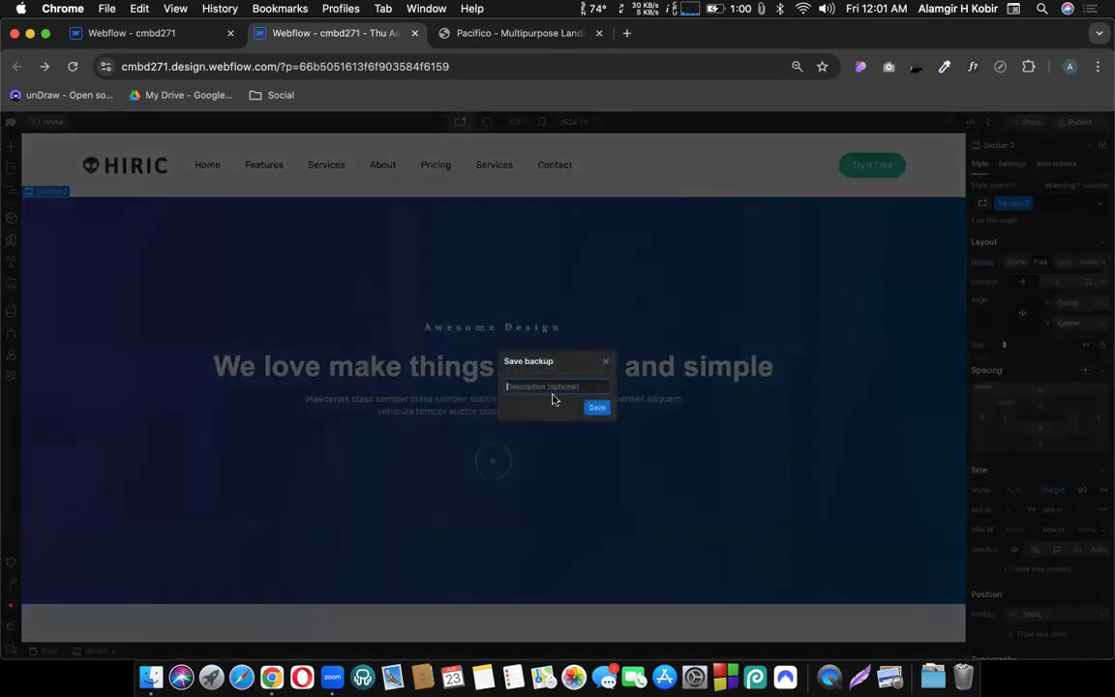
click(602, 362)
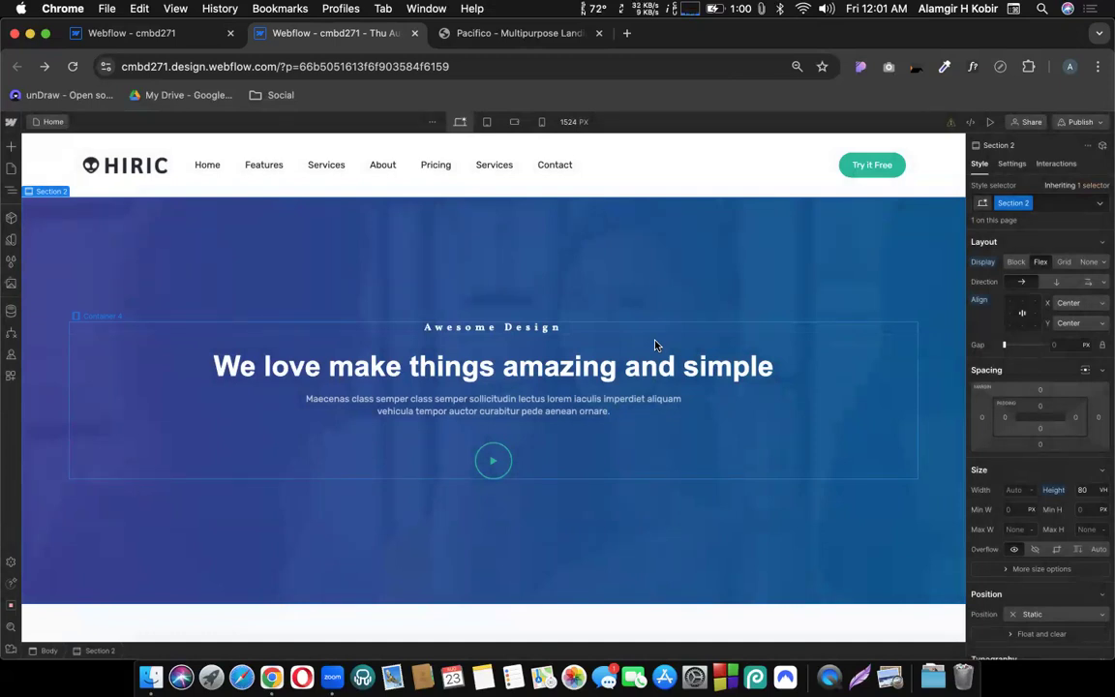
click(10, 561)
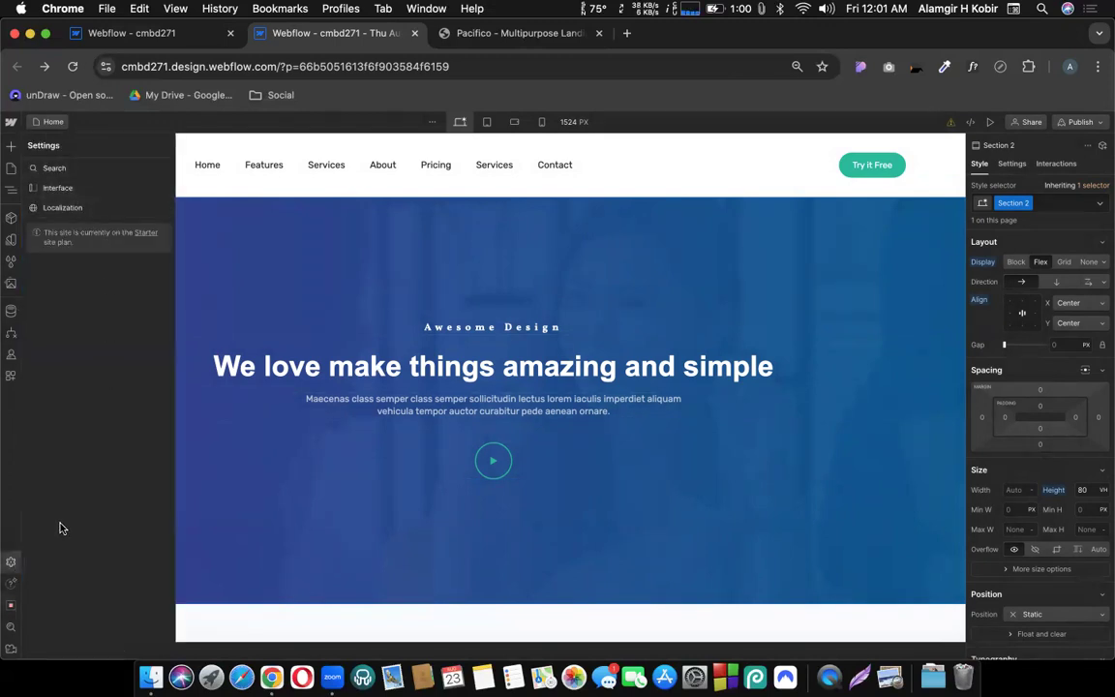
click(346, 252)
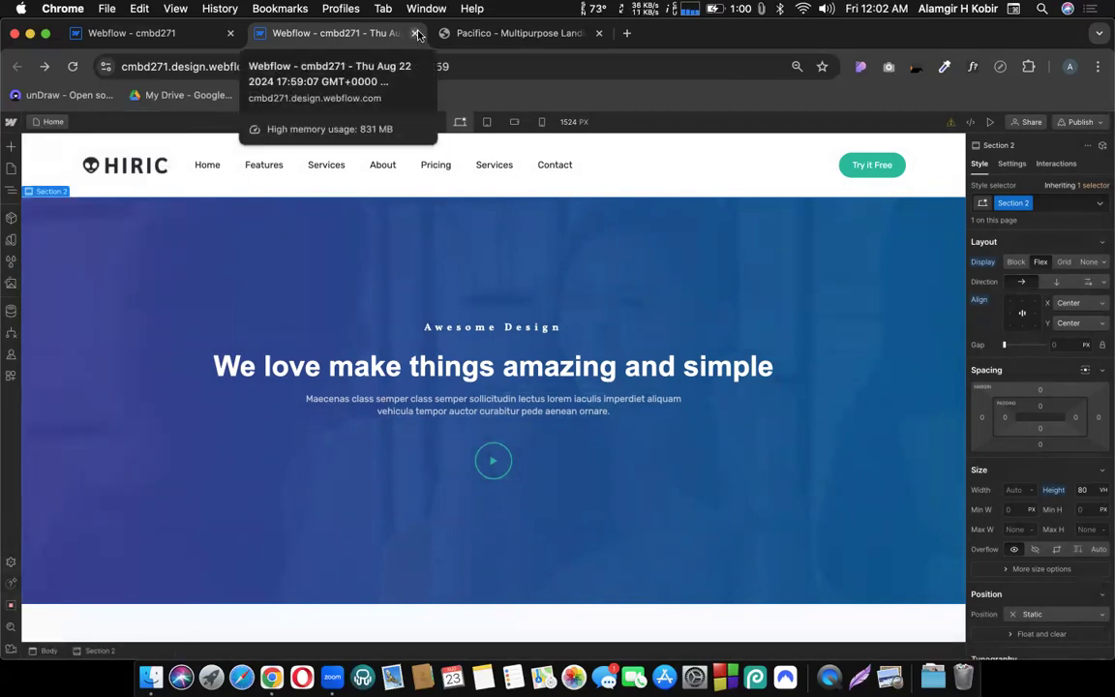
Step: Close the open backup preview and preview the August 8, 2024 automatic backup from 11:02:00 pm
click(414, 33)
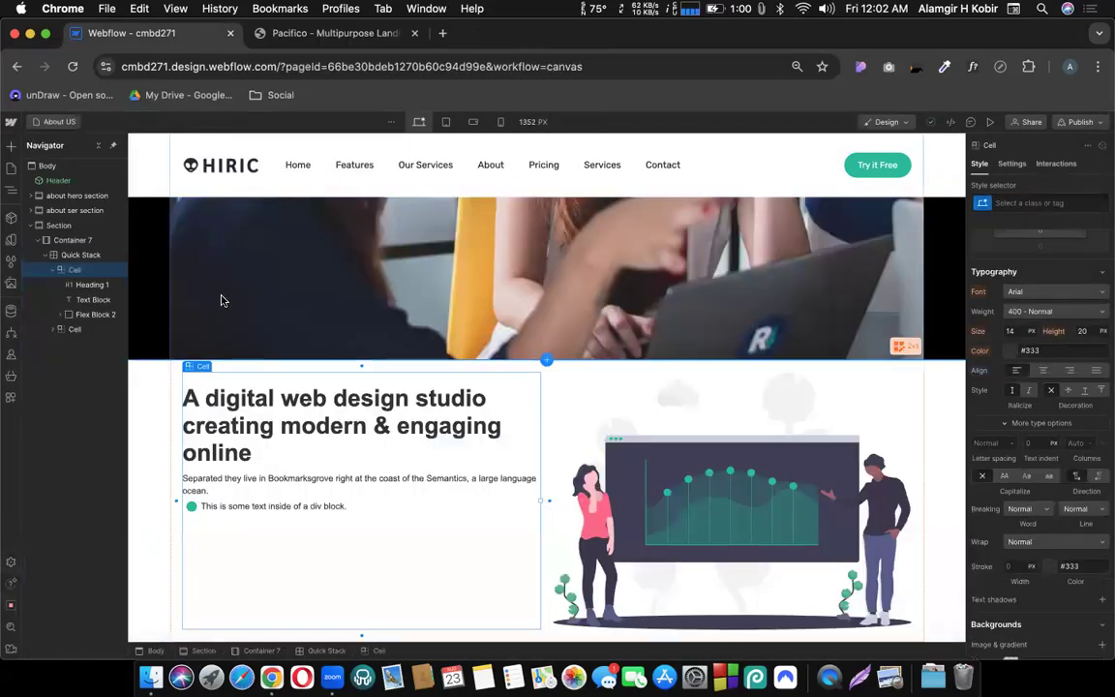
scroll(174, 370, up, 5)
scroll(175, 372, up, 7)
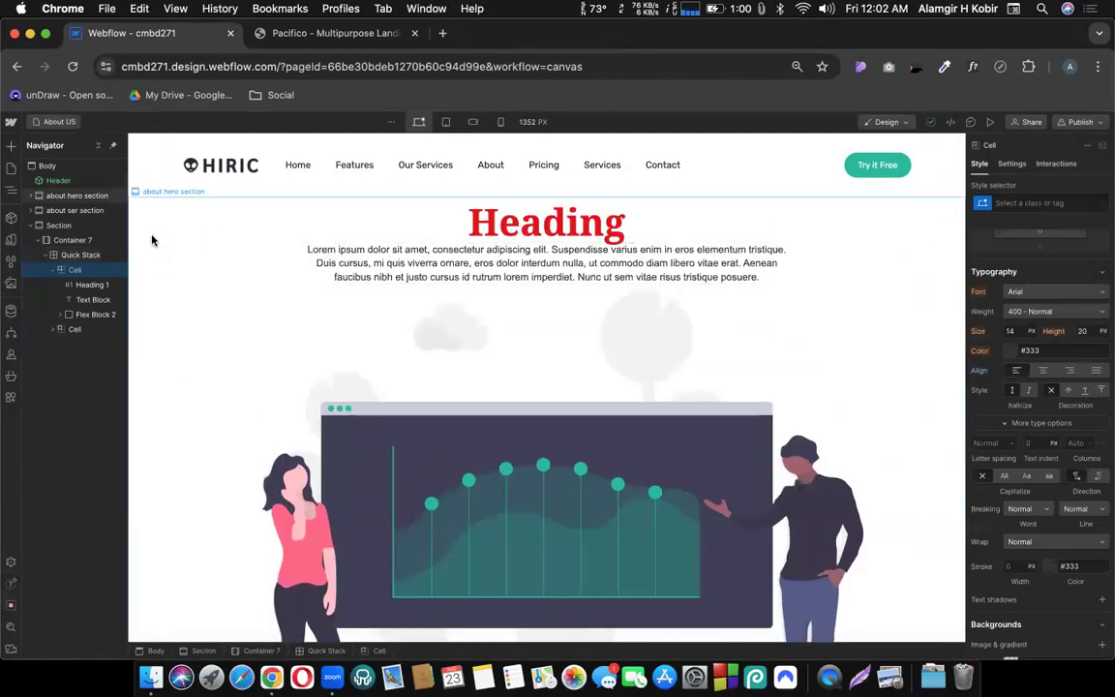
click(11, 561)
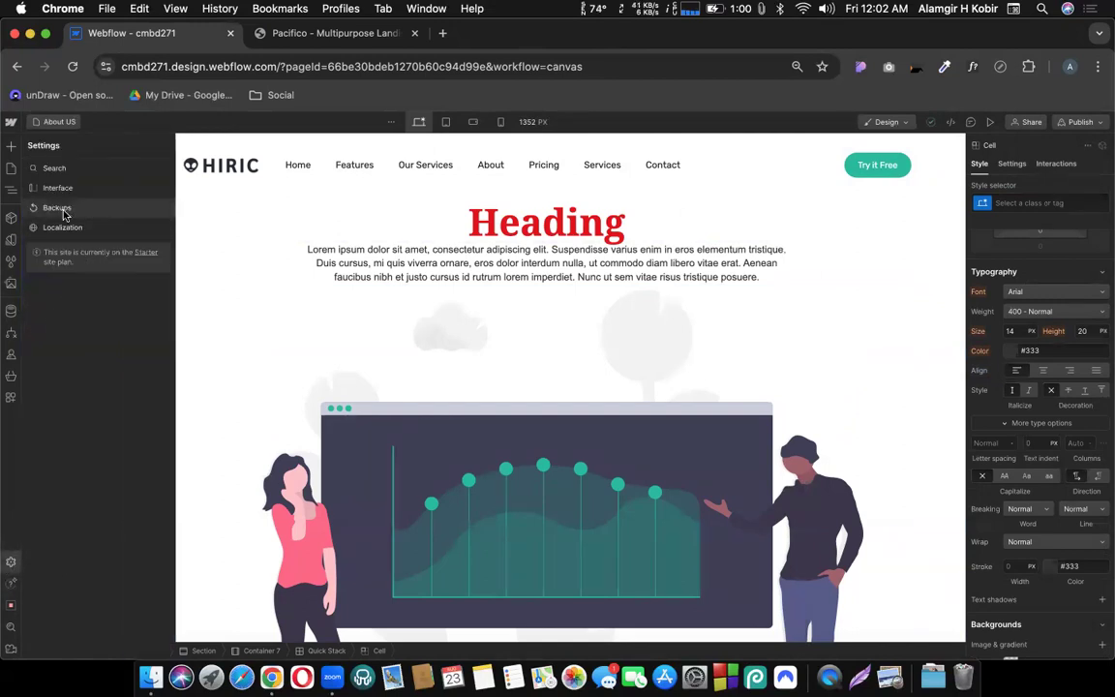
click(58, 209)
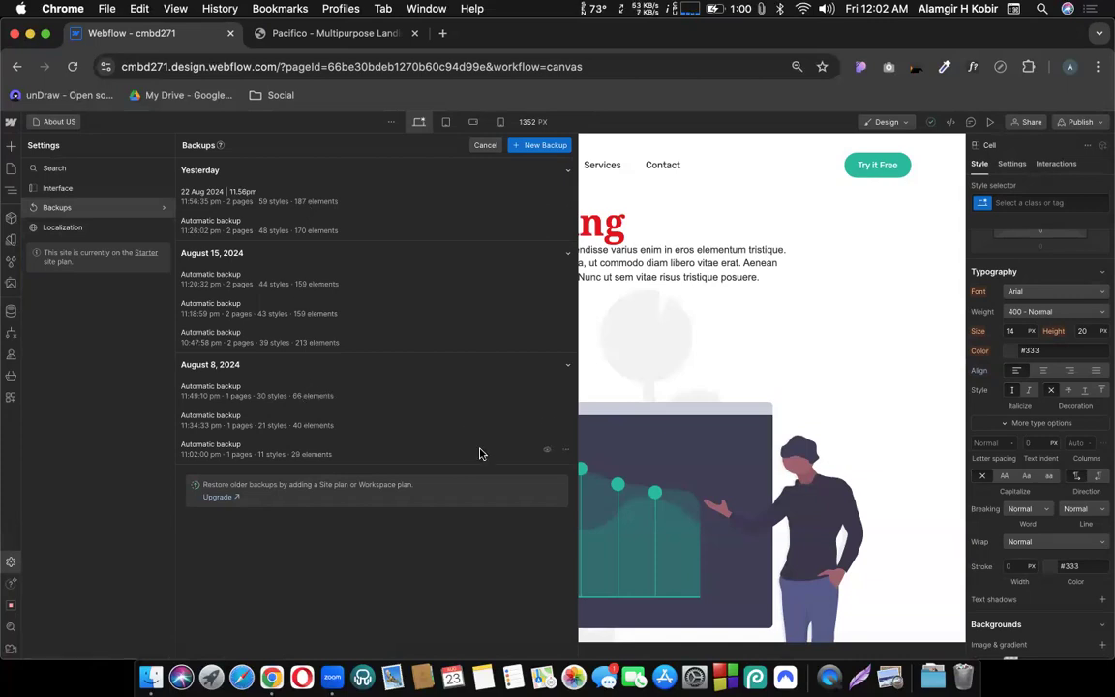
click(546, 452)
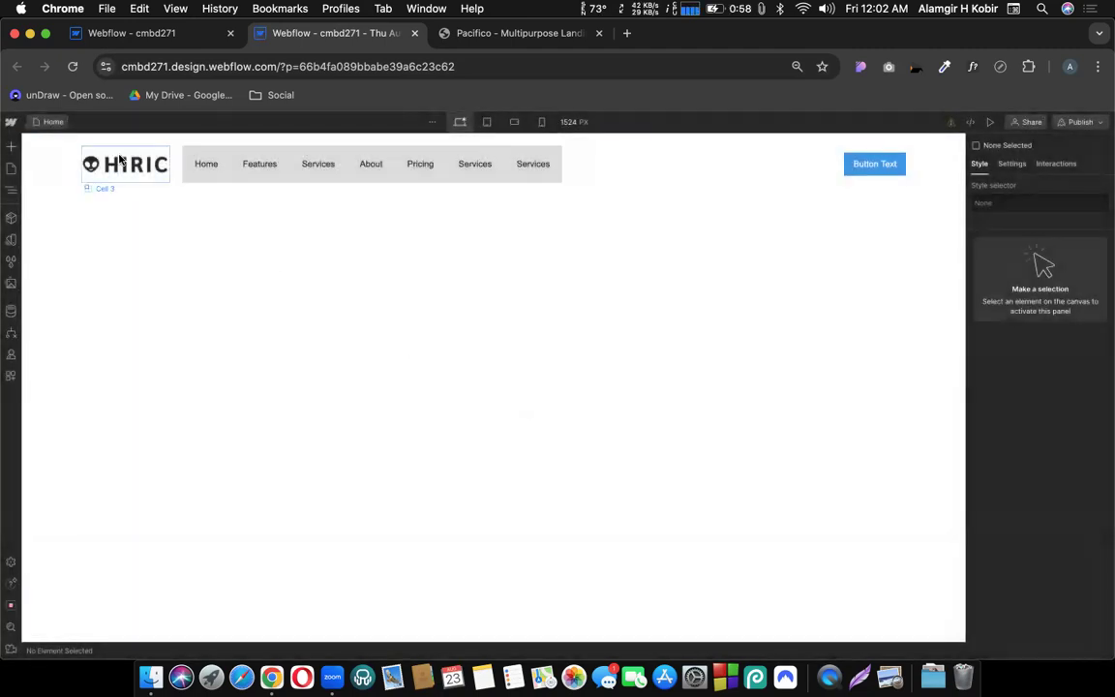
Step: Try to copy the header section from the 11:02:00 pm backup preview and return to the About US design
click(49, 158)
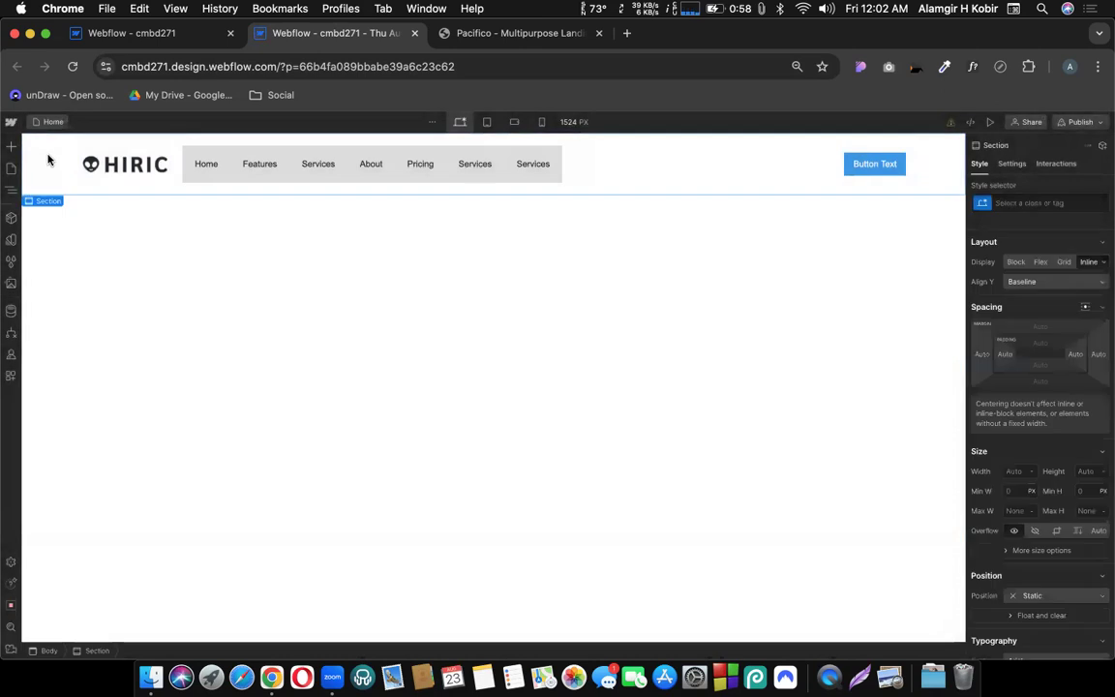
right_click(45, 157)
click(31, 158)
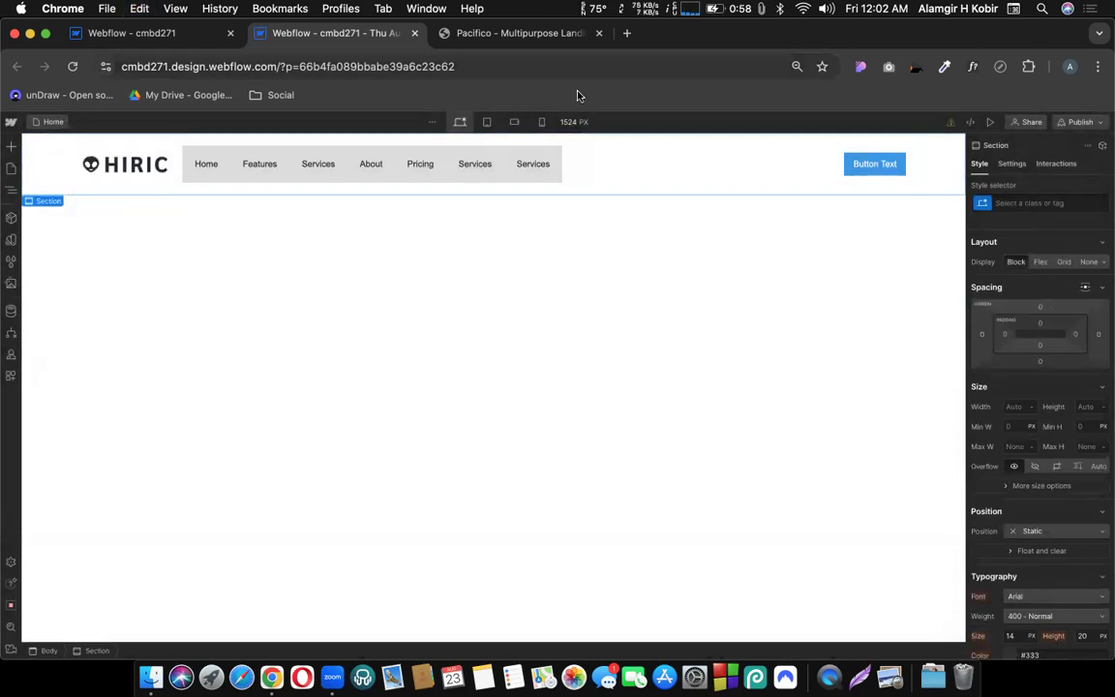
mouse_move(951, 126)
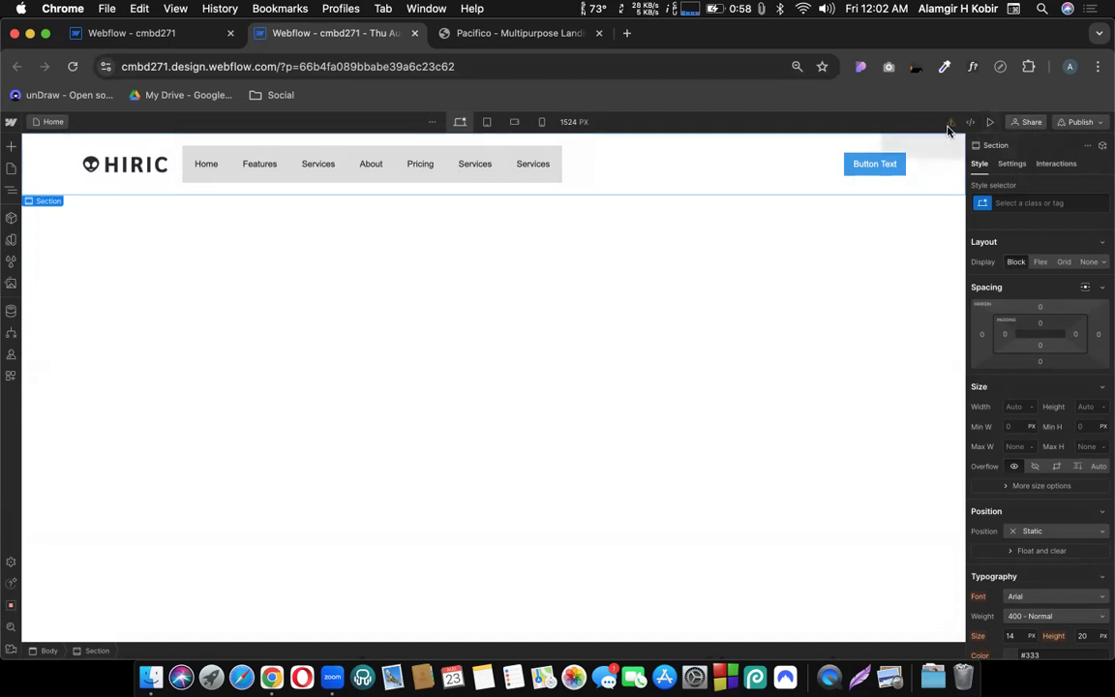
click(131, 33)
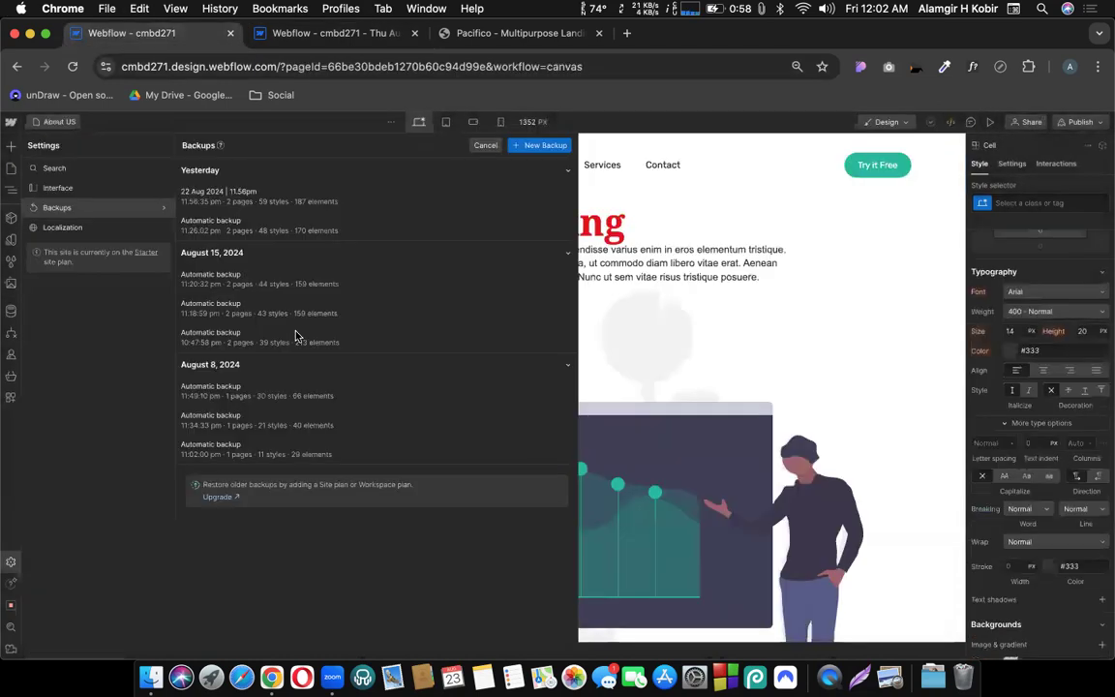
Step: Collapse the element tree and paste the copied section into the About US page's body
click(782, 262)
scroll(592, 326, down, 10)
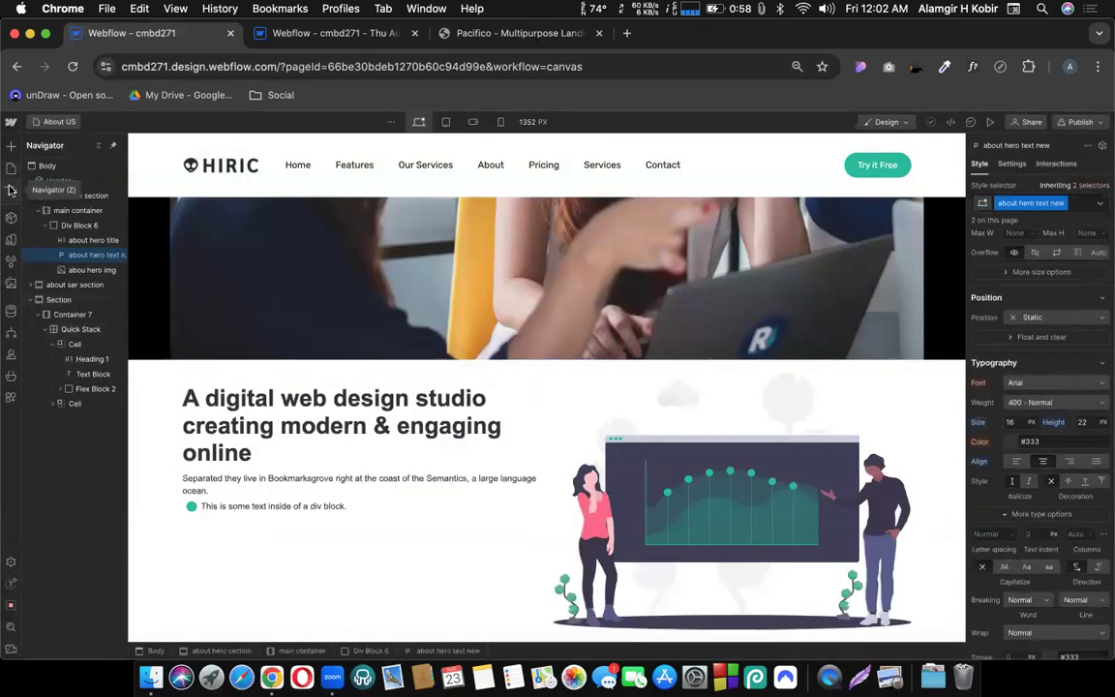
click(8, 190)
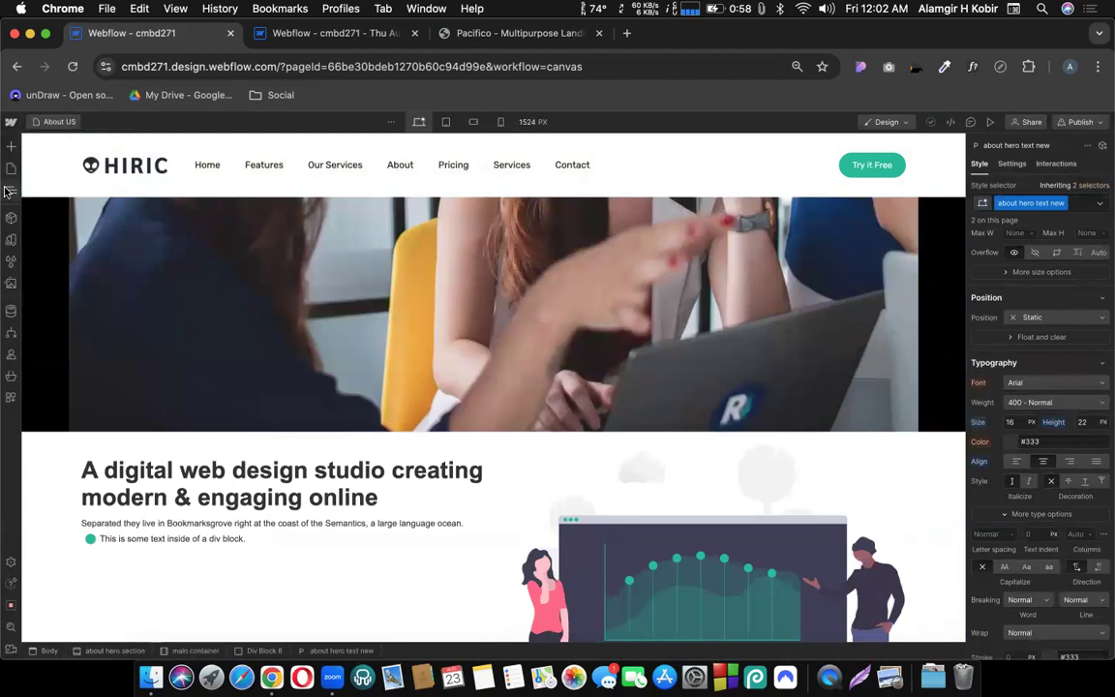
click(9, 191)
click(60, 162)
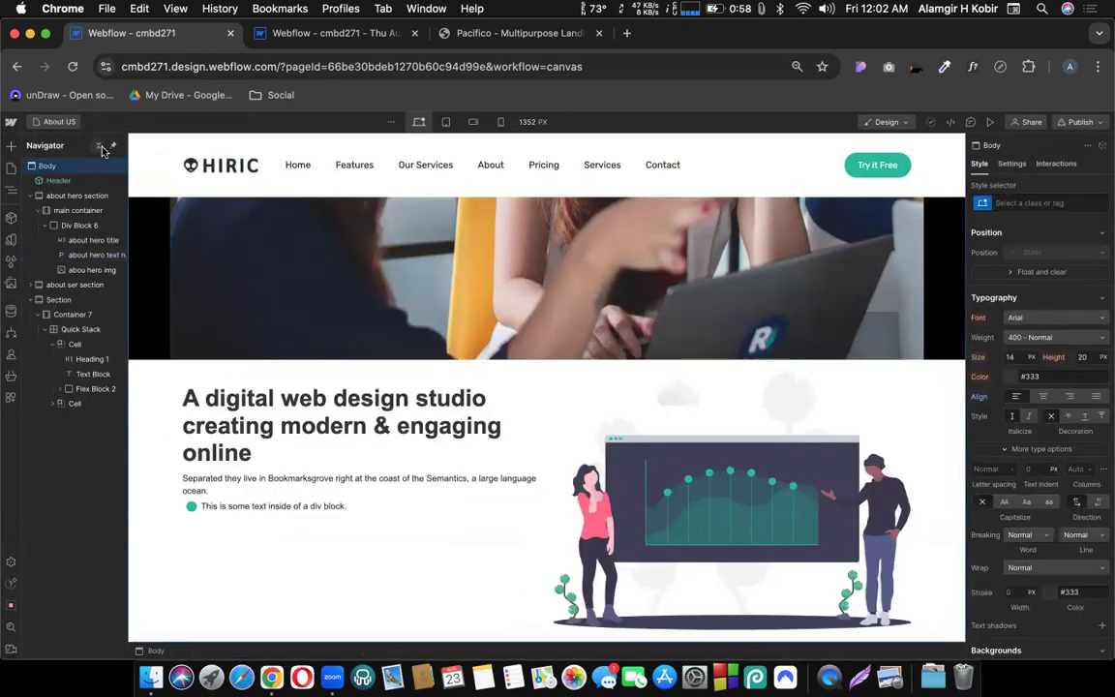
click(98, 146)
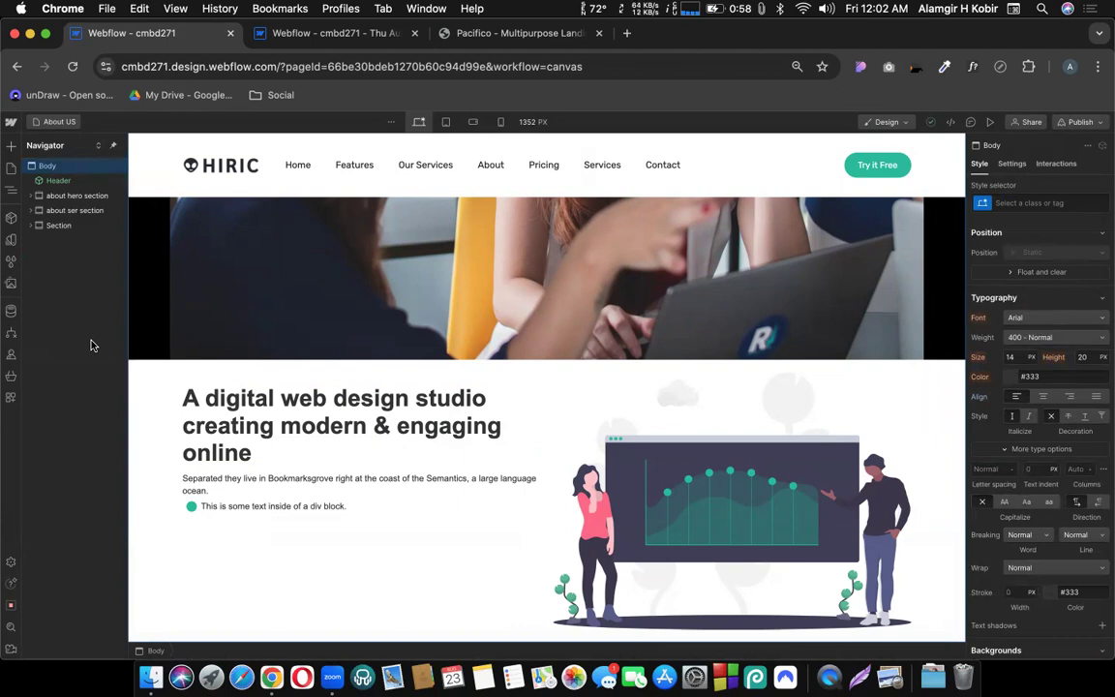
key(super+v)
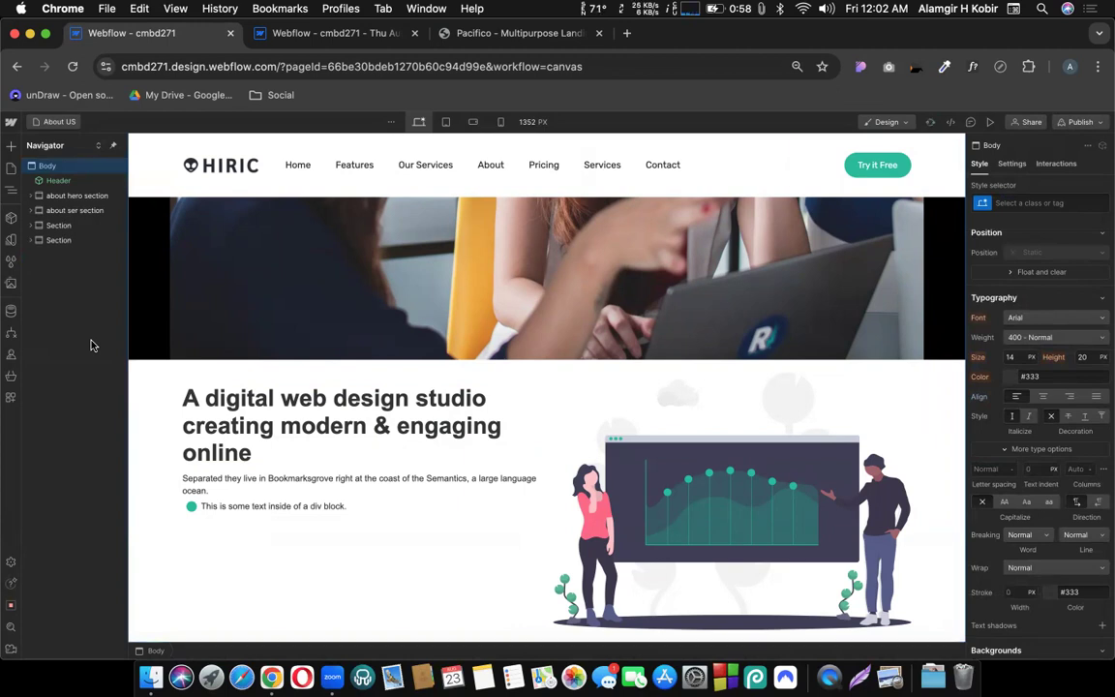
scroll(485, 368, down, 5)
scroll(486, 370, down, 1)
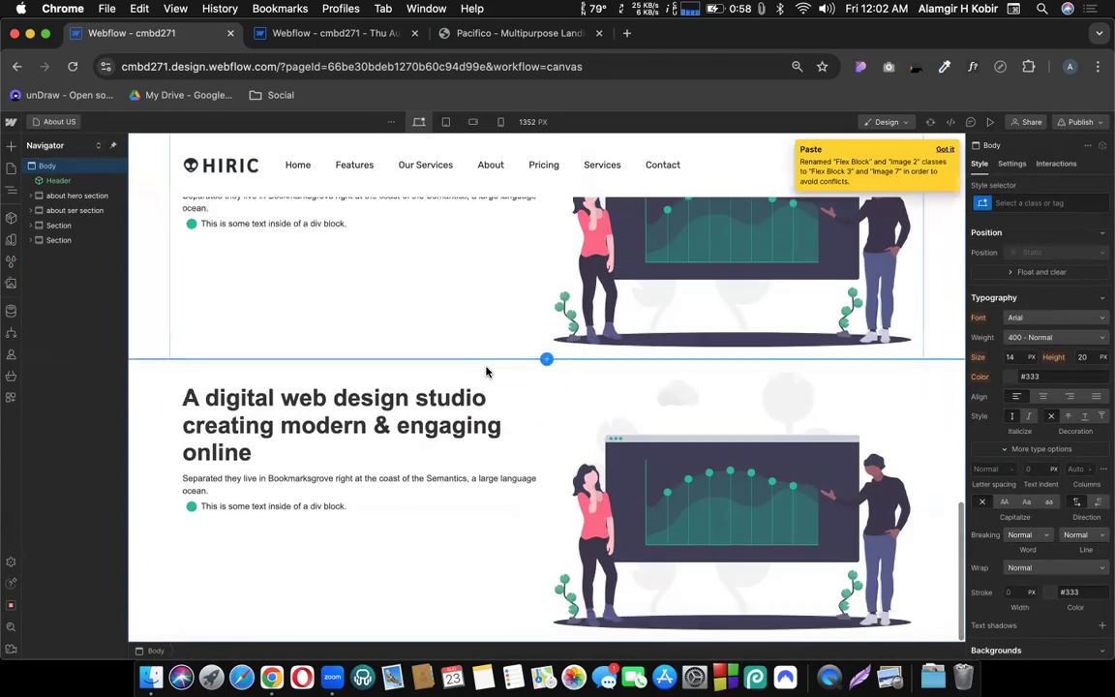
Step: Delete the duplicate "A digital web design studio" section at the end of the About US page
scroll(155, 435, up, 2)
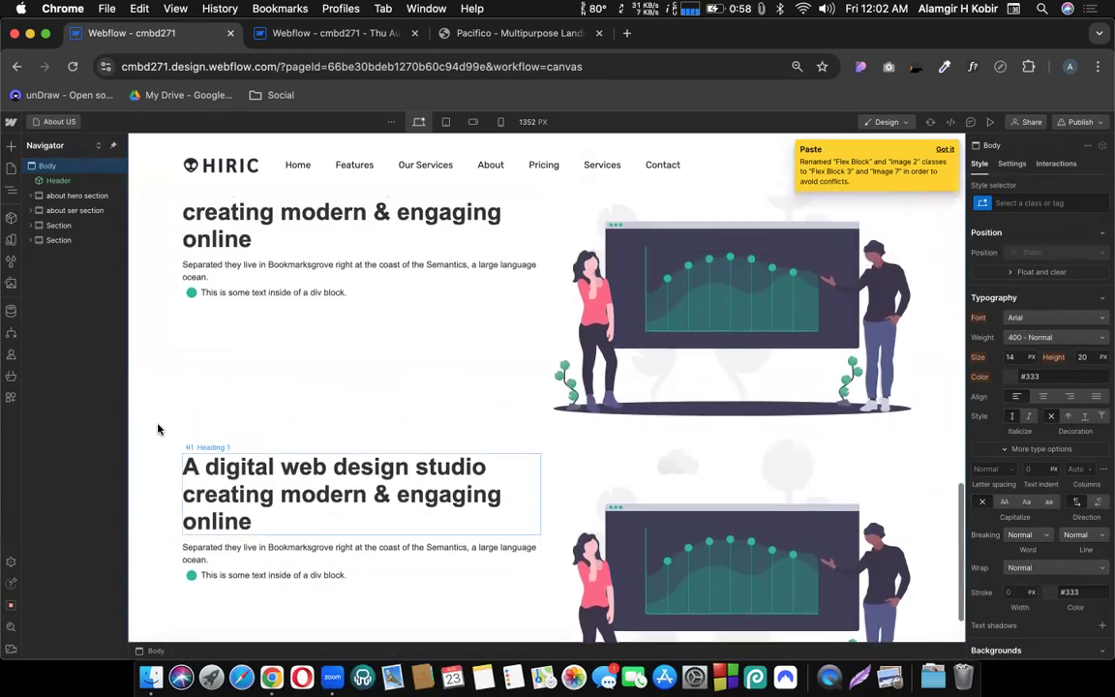
scroll(166, 455, down, 8)
scroll(155, 445, down, 10)
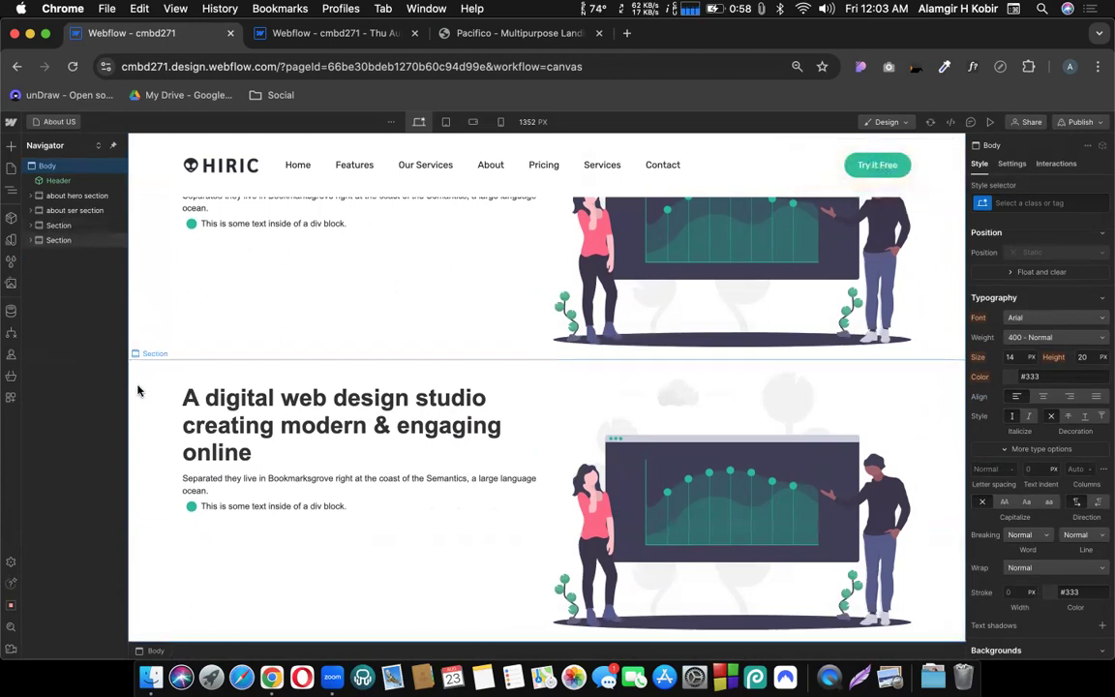
click(138, 390)
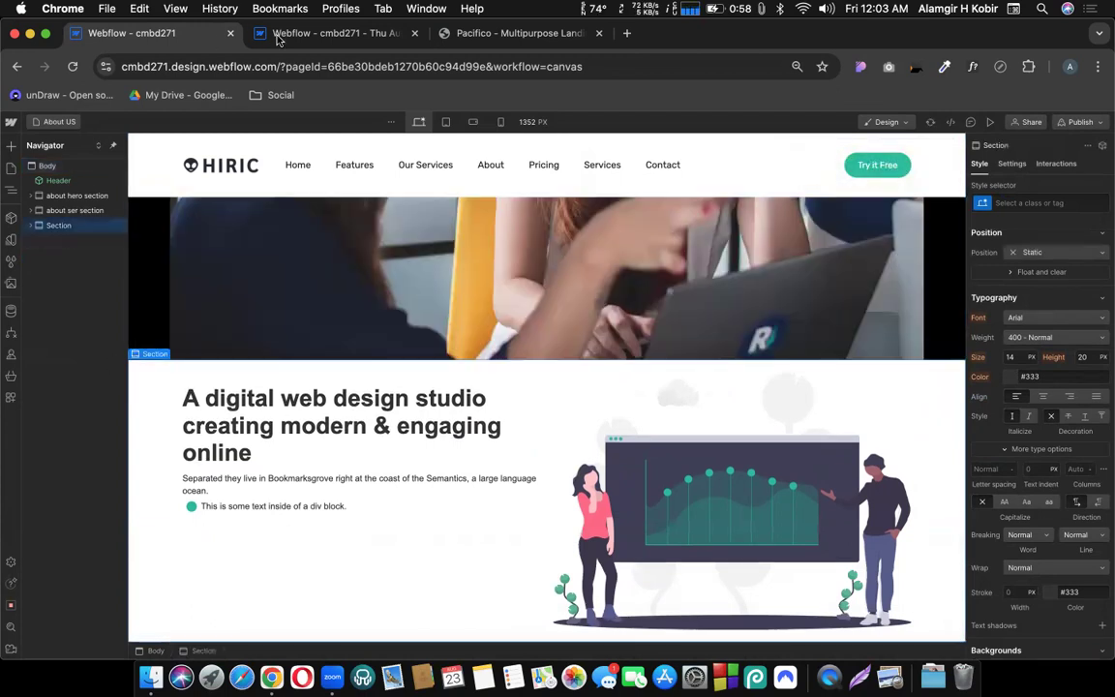
Step: Copy the header section with the logo and navigation from the August 8 backup preview and paste it into the About US page's body
click(280, 35)
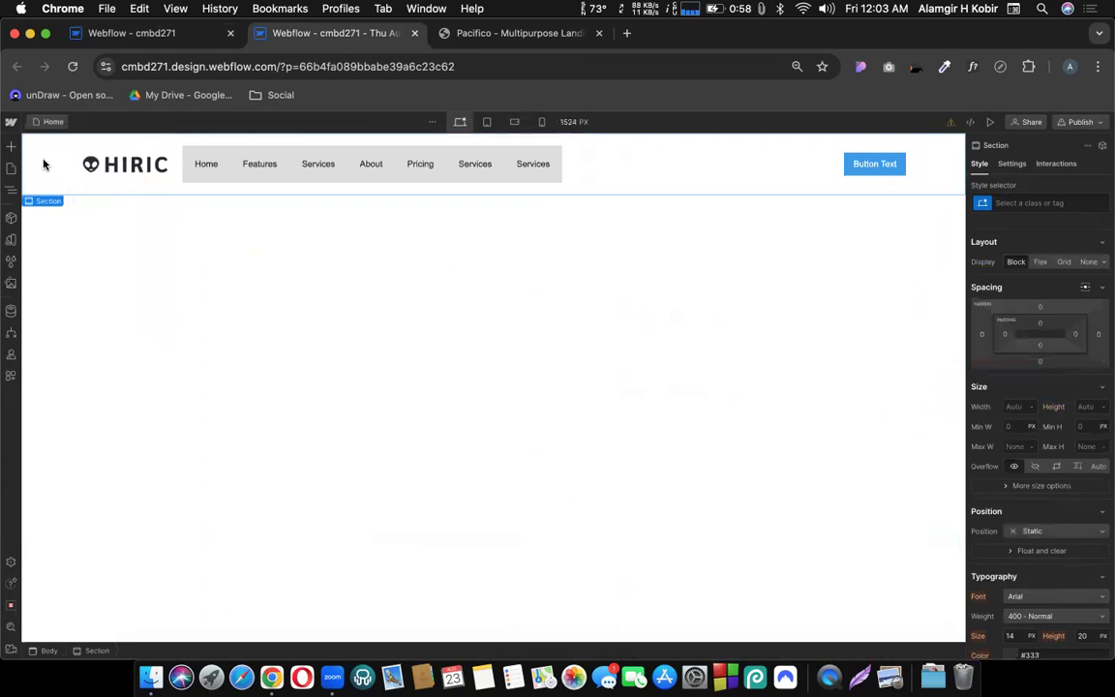
right_click(44, 164)
click(62, 257)
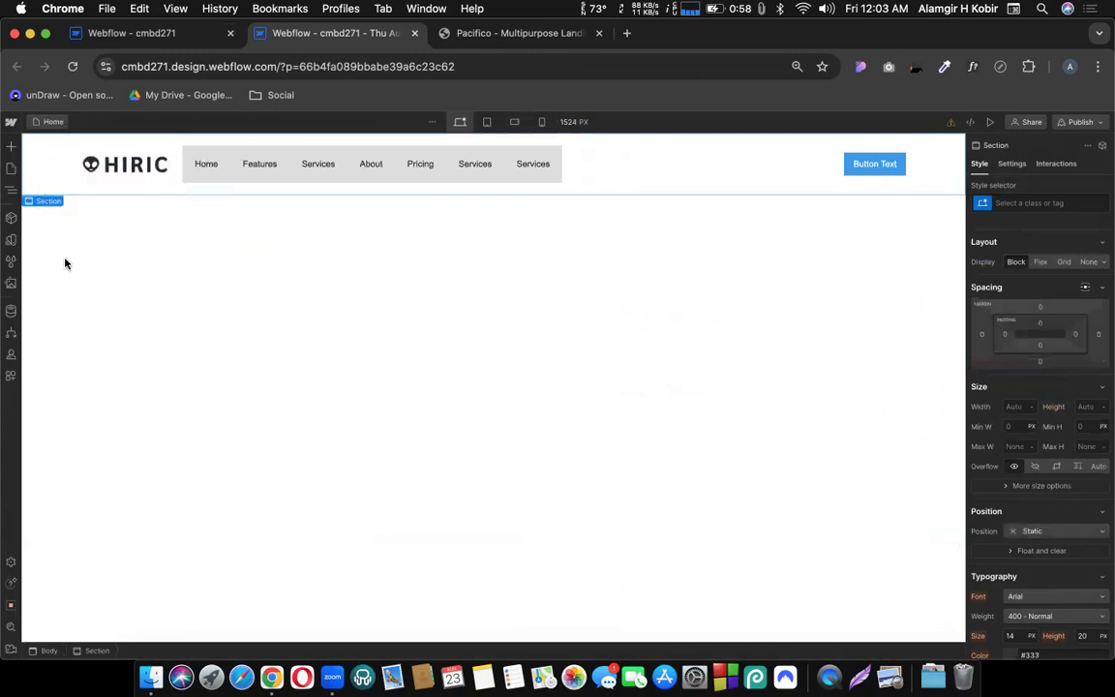
click(92, 33)
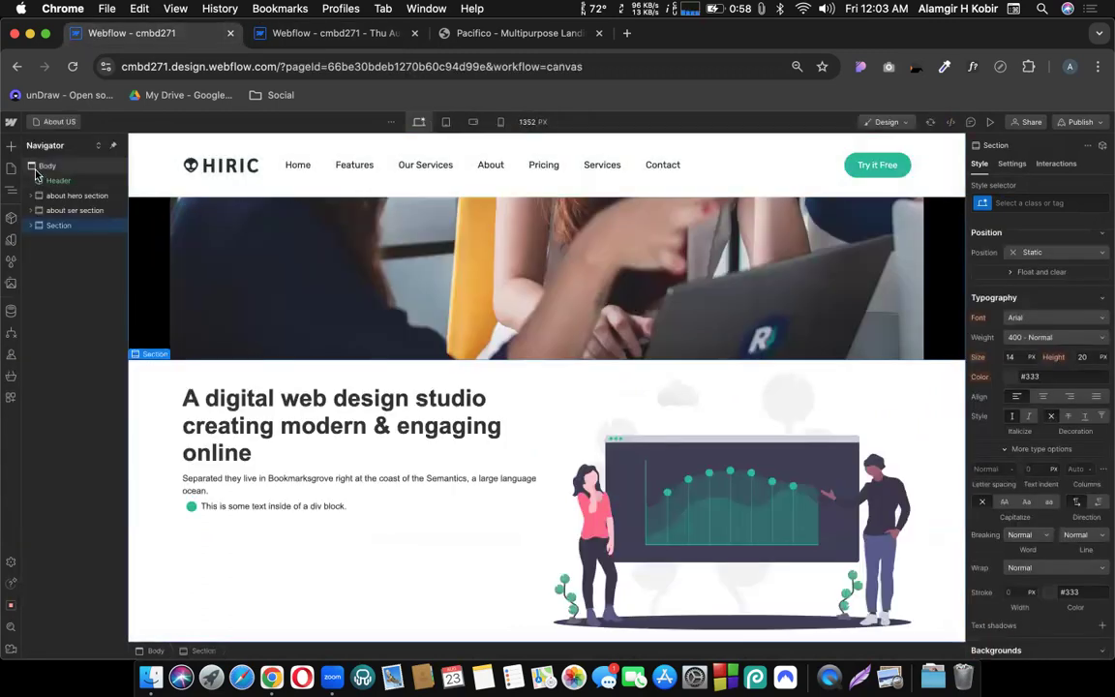
click(41, 166)
right_click(46, 167)
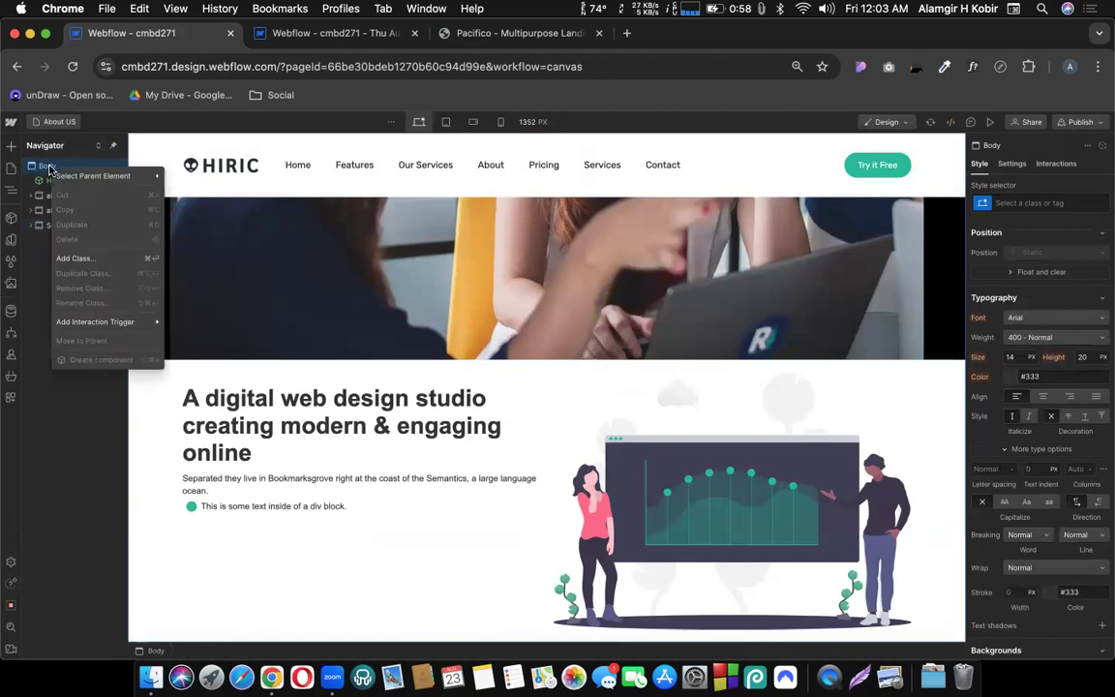
click(40, 276)
key(super+v)
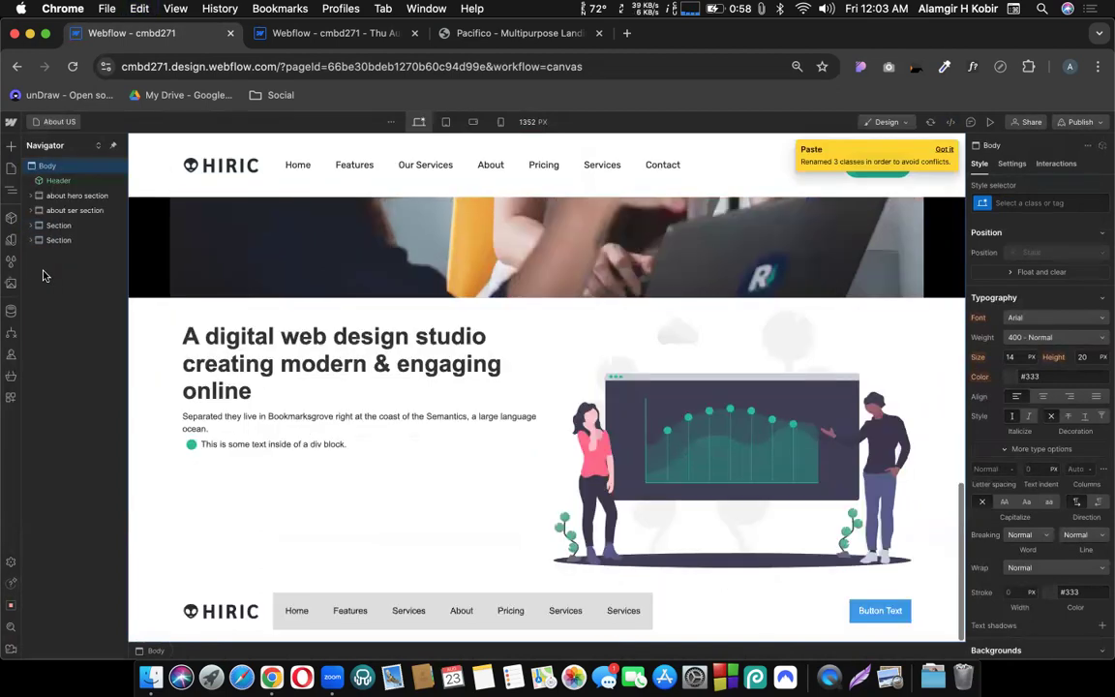
Step: Delete the pasted header section with the logo and navigation at the end of the About US page
click(145, 606)
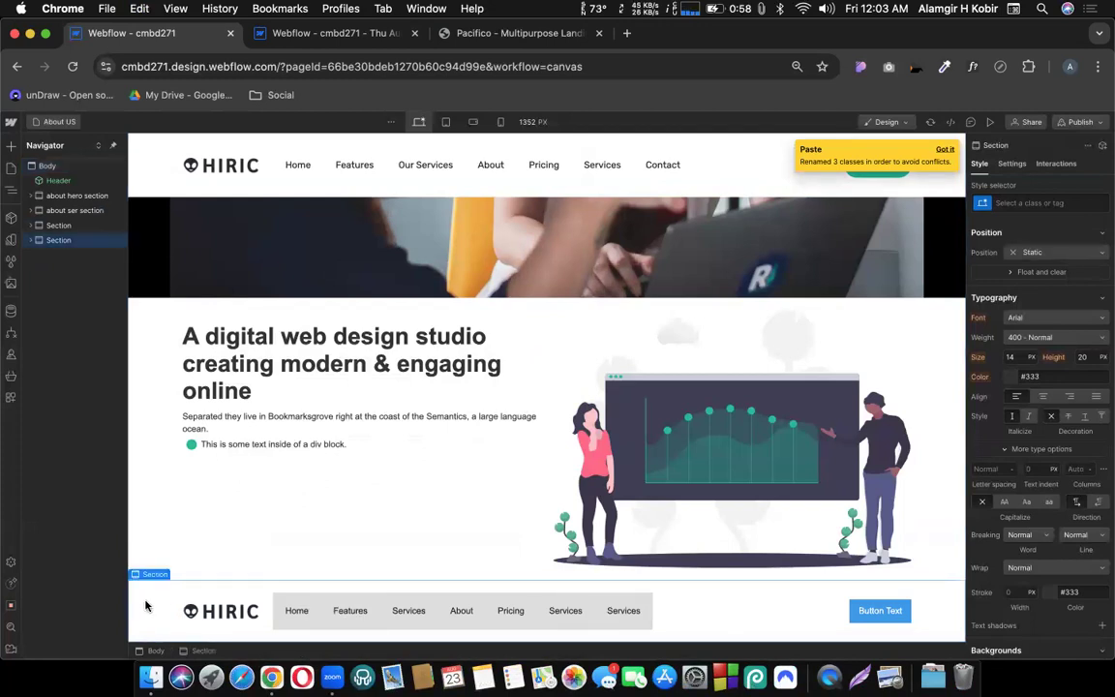
key(Delete)
scroll(528, 305, down, 5)
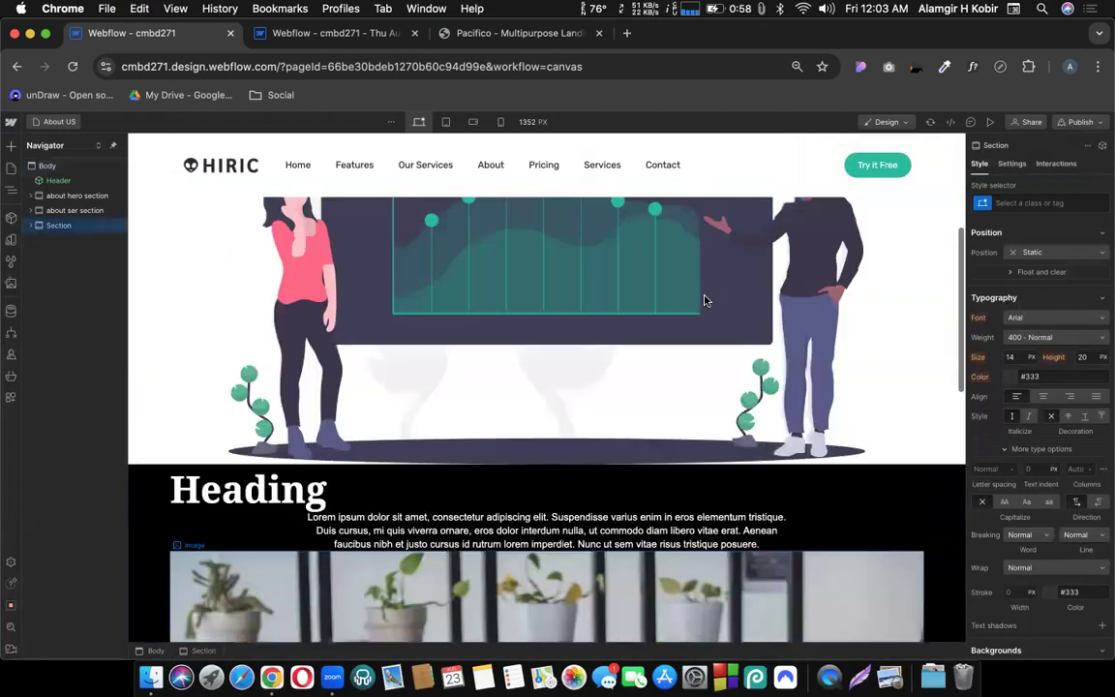
Step: Publish the site to the cmbd271.webflow.io staging domain and close the publish settings
scroll(704, 300, up, 3)
click(1089, 123)
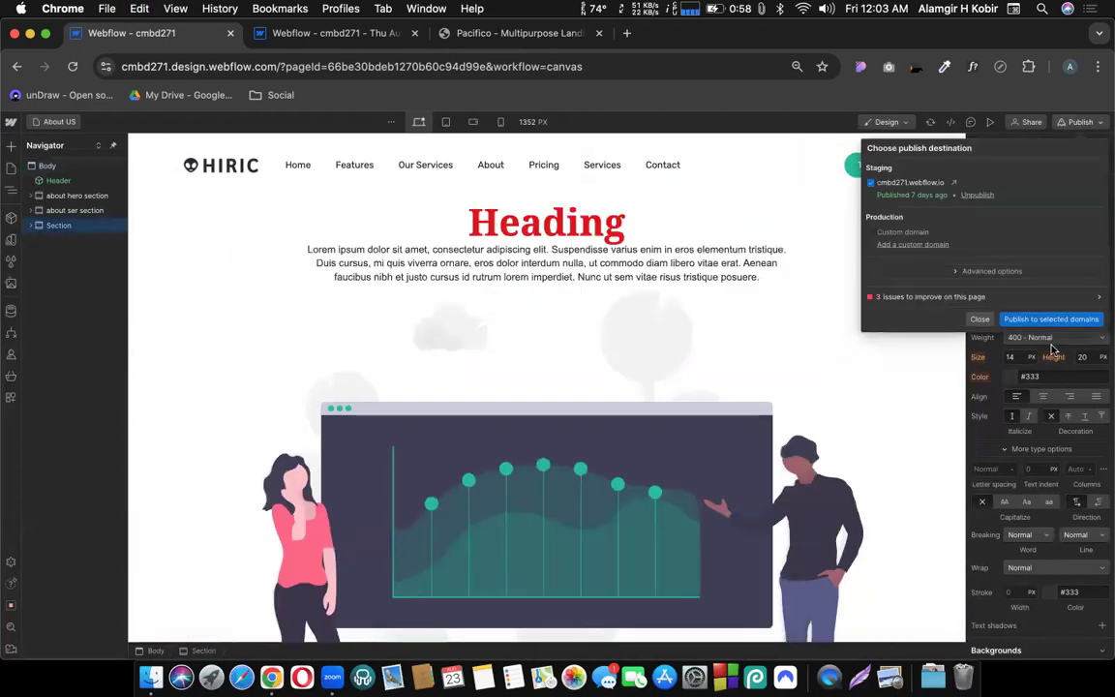
click(1025, 320)
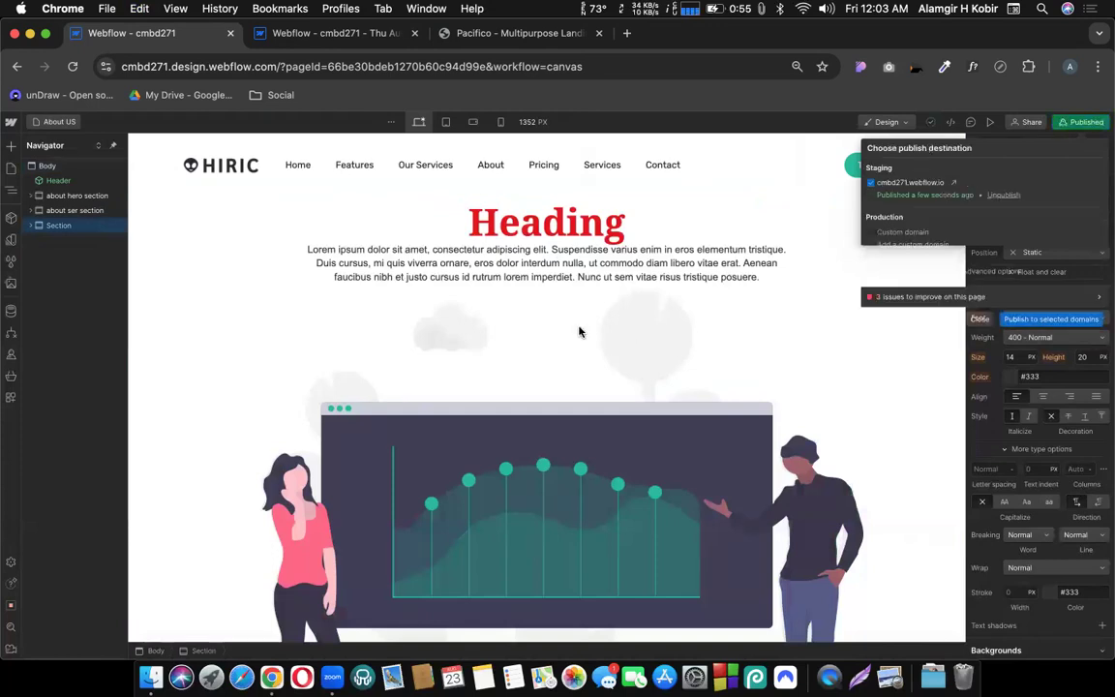
click(979, 318)
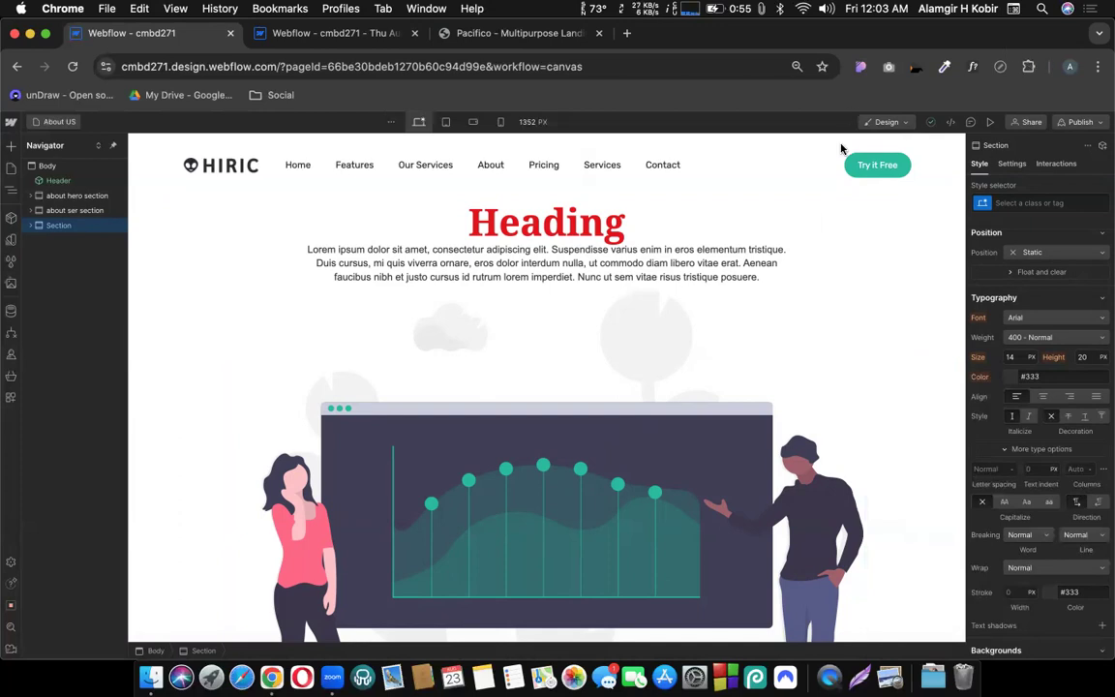
Step: Duplicate the white heading in the about ser section of the About US page
click(522, 220)
scroll(600, 340, down, 4)
scroll(600, 341, down, 1)
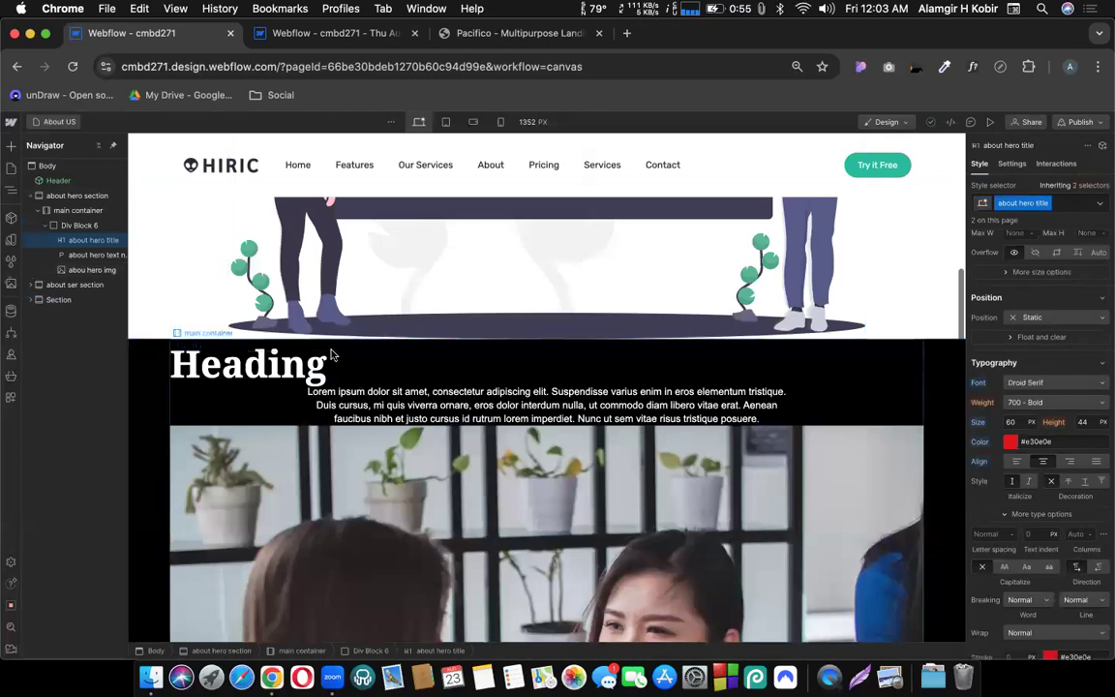
click(329, 364)
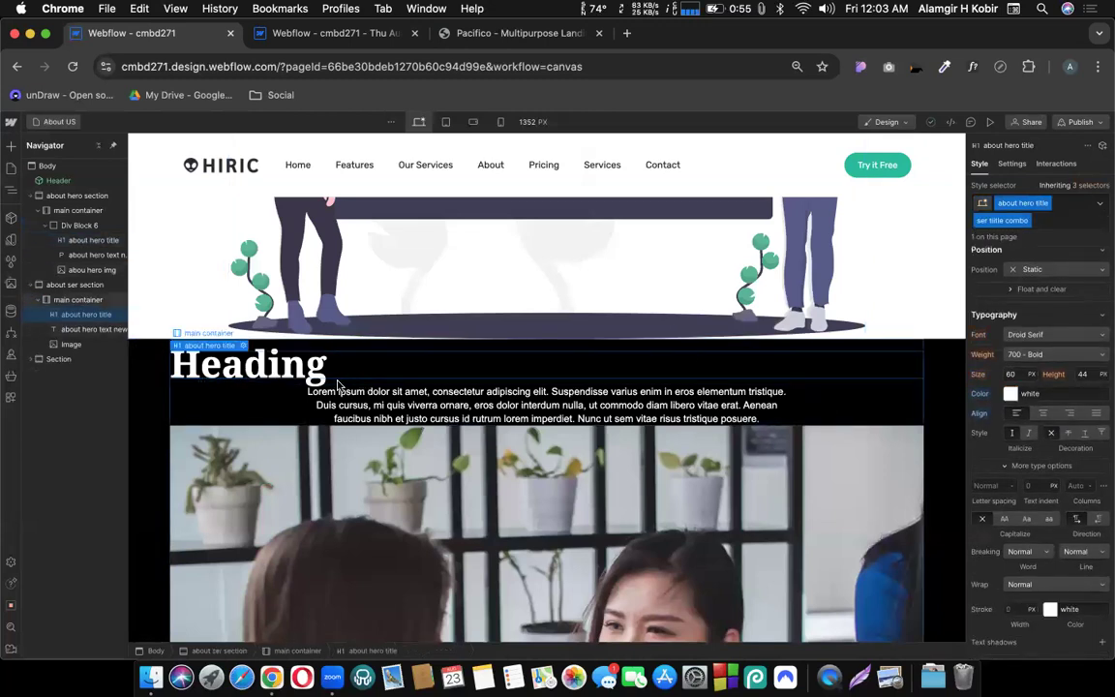
key(super+d)
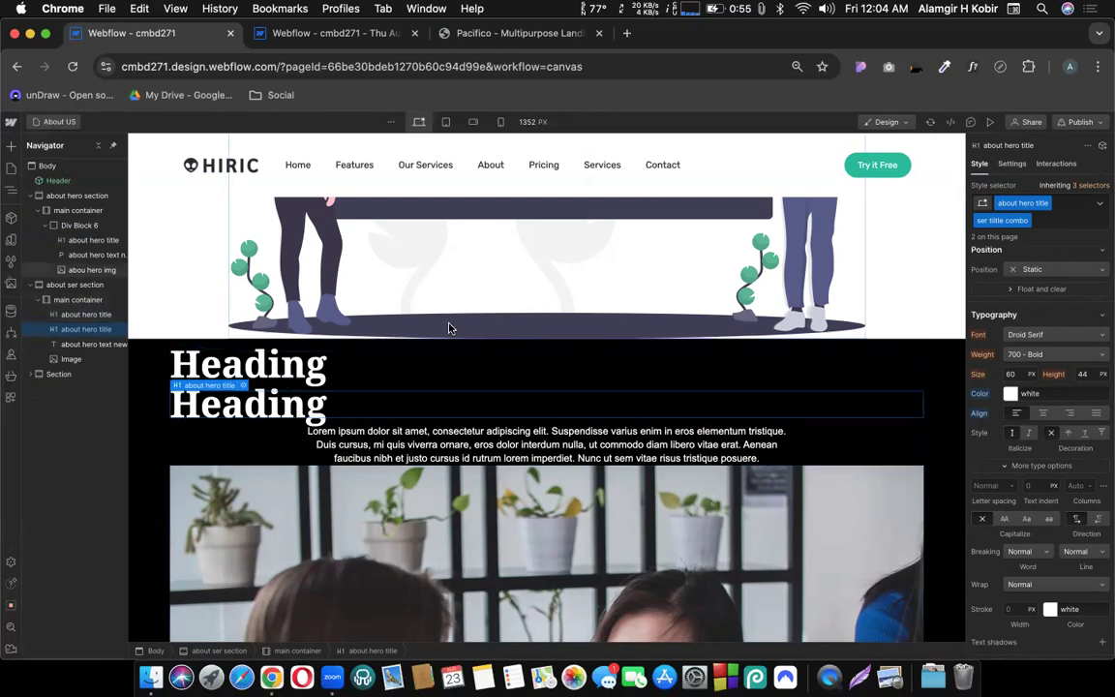
Step: Add a new combo class named "ser title l" to the duplicated heading
click(1049, 221)
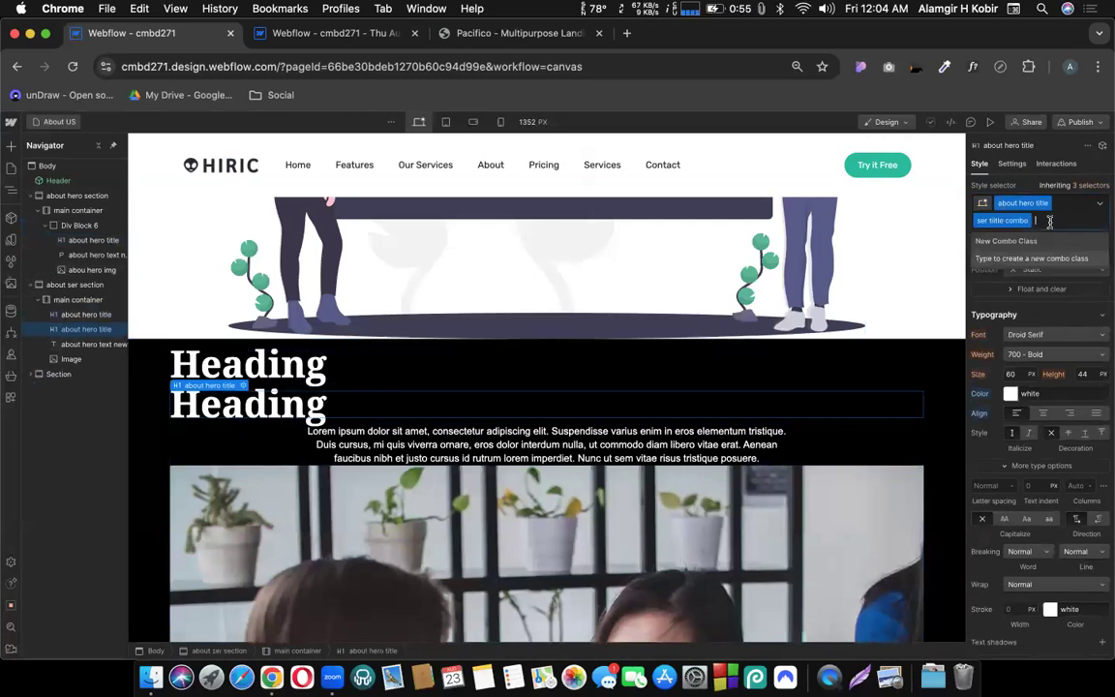
text(ser titmwe)
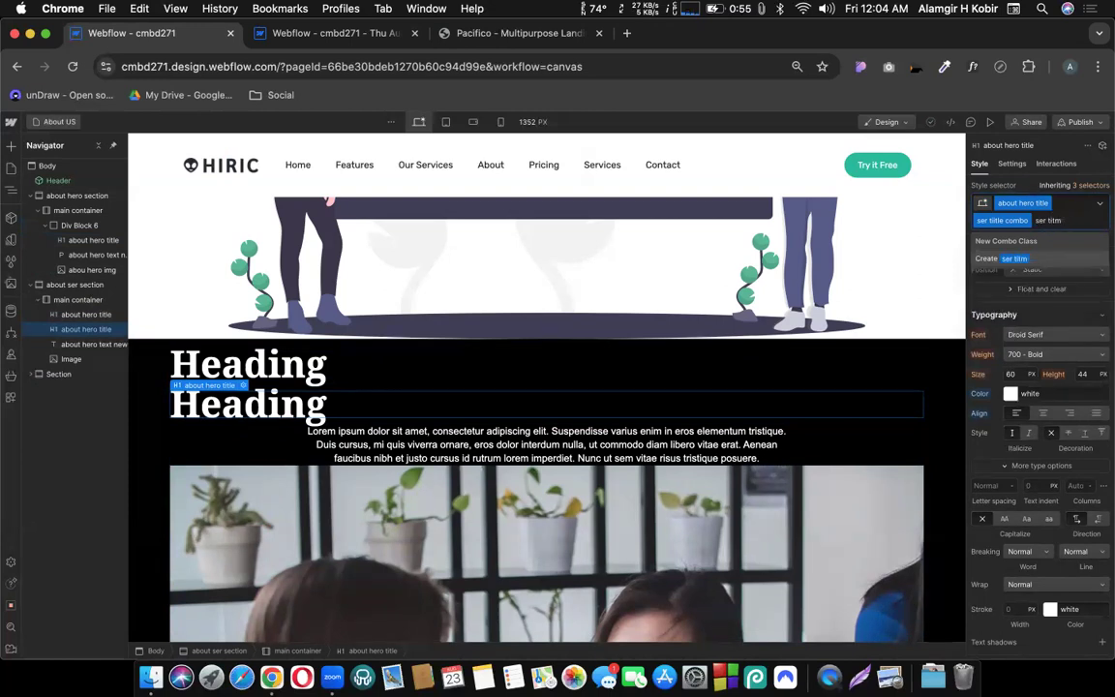
key(BackSpace)
text(le l)
key(Return)
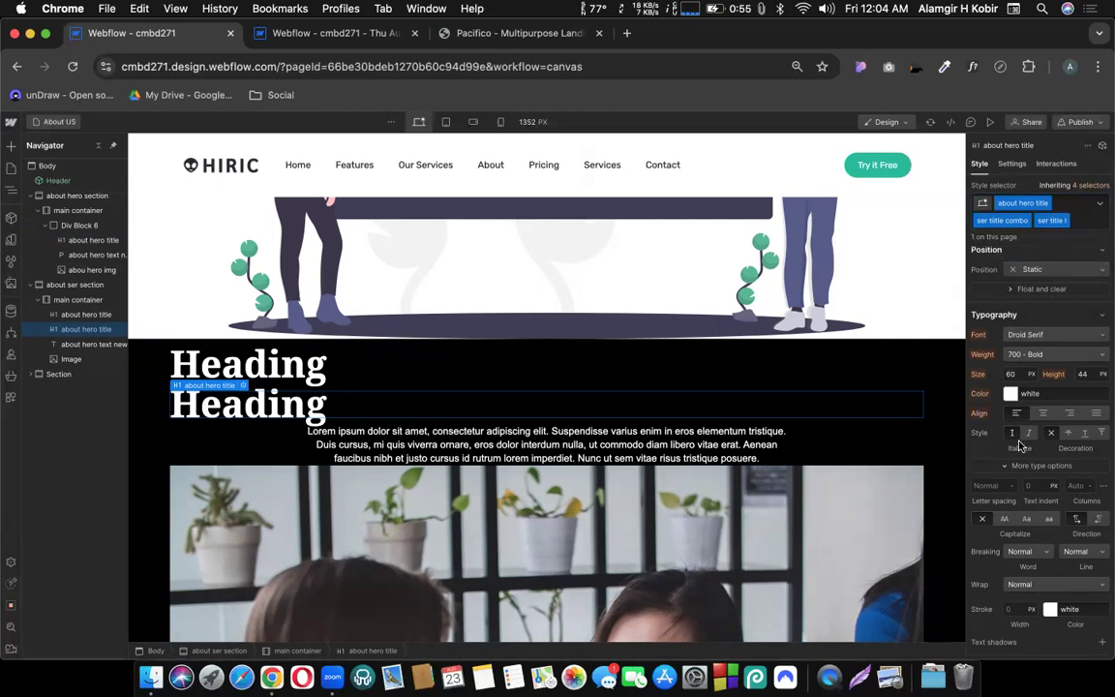
Step: Italicize the duplicated heading through its new combo class
click(1028, 355)
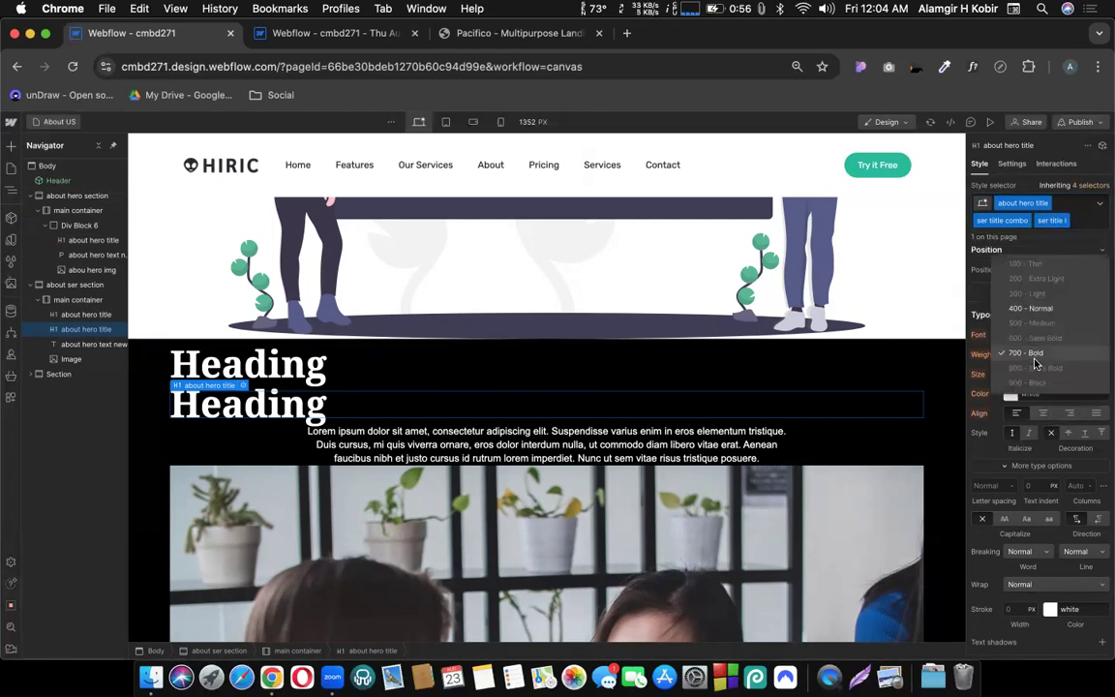
click(975, 365)
click(1028, 433)
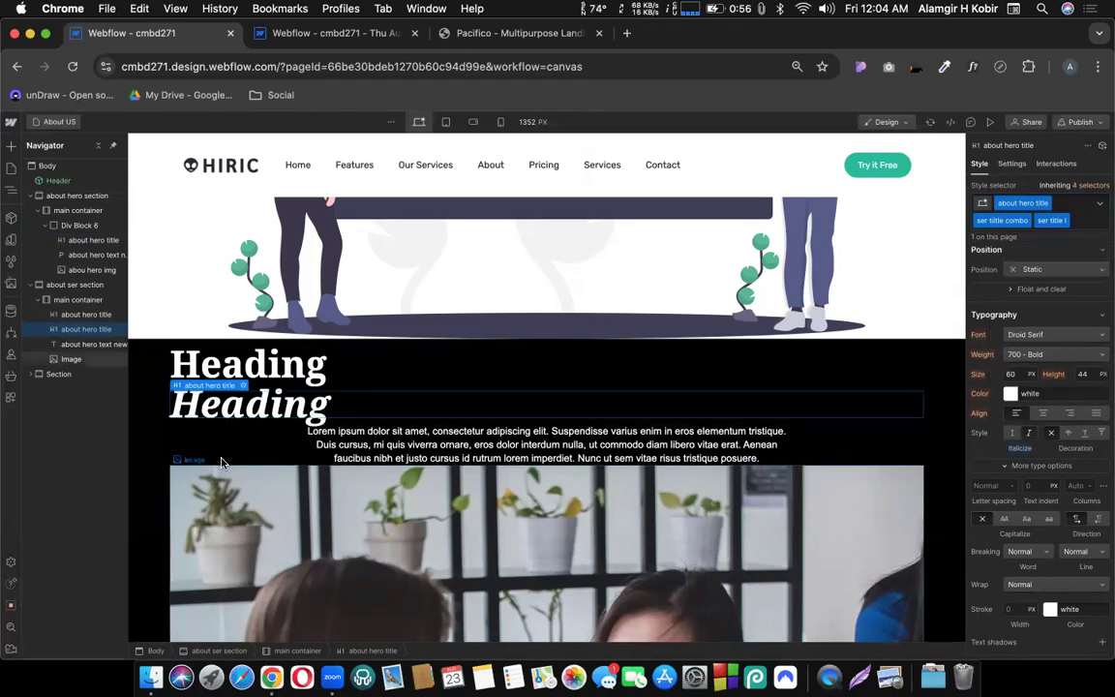
Step: Compare the red hero heading with the two white headings in the about ser section and their class stacks
scroll(213, 397, up, 10)
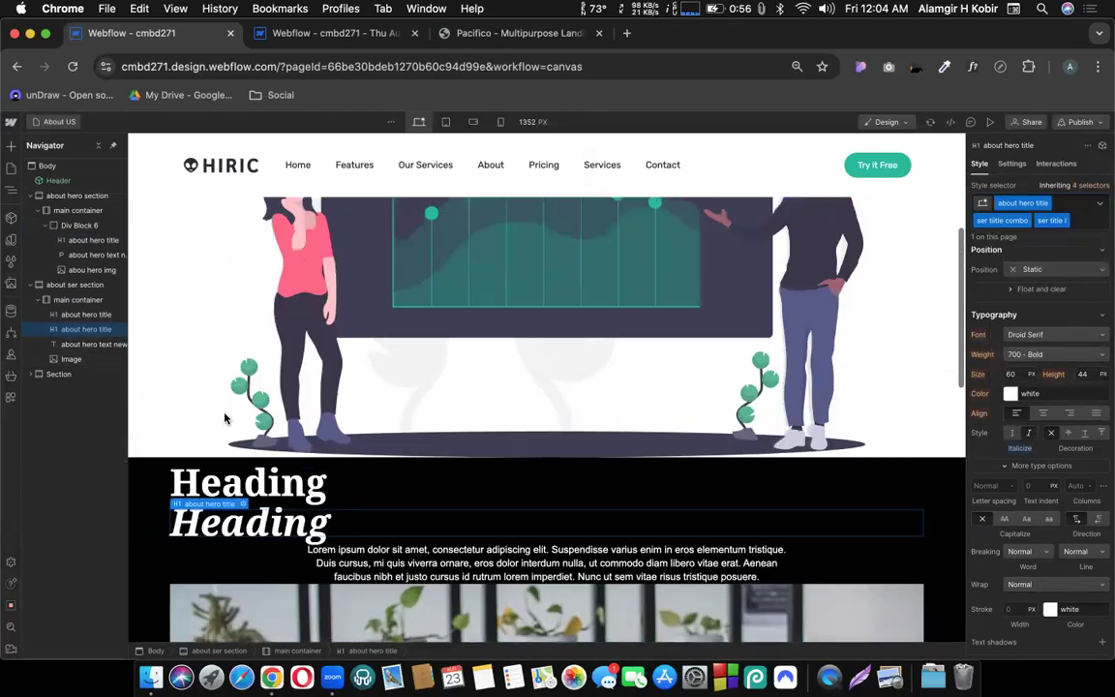
scroll(203, 398, down, 8)
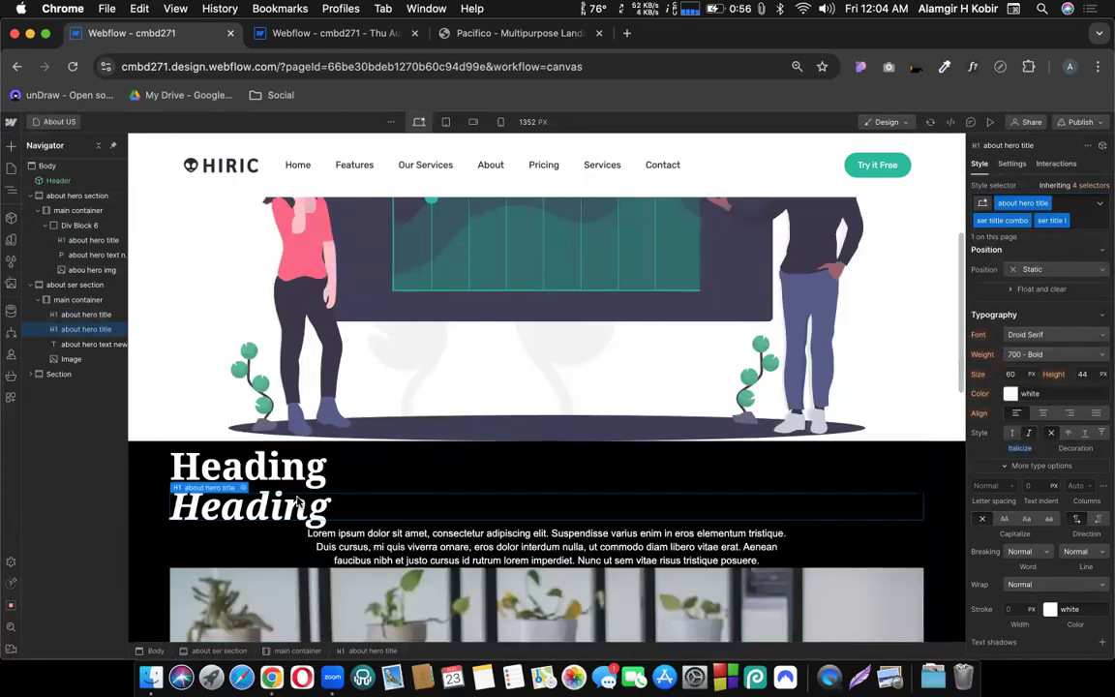
scroll(290, 484, up, 5)
scroll(527, 221, down, 7)
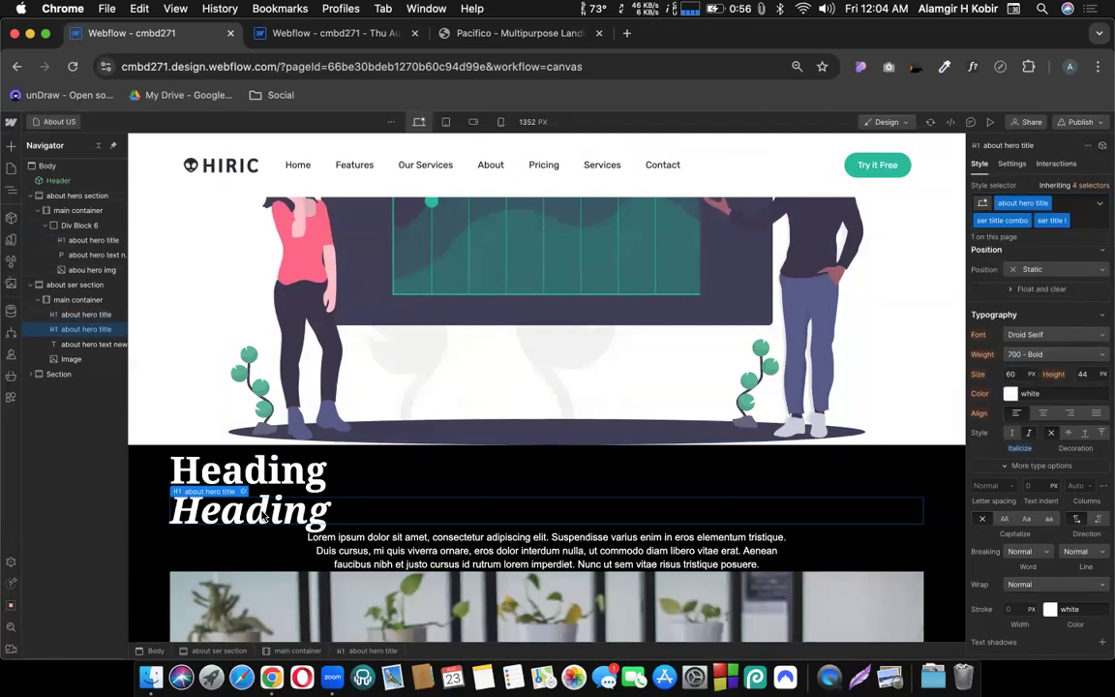
scroll(525, 316, up, 5)
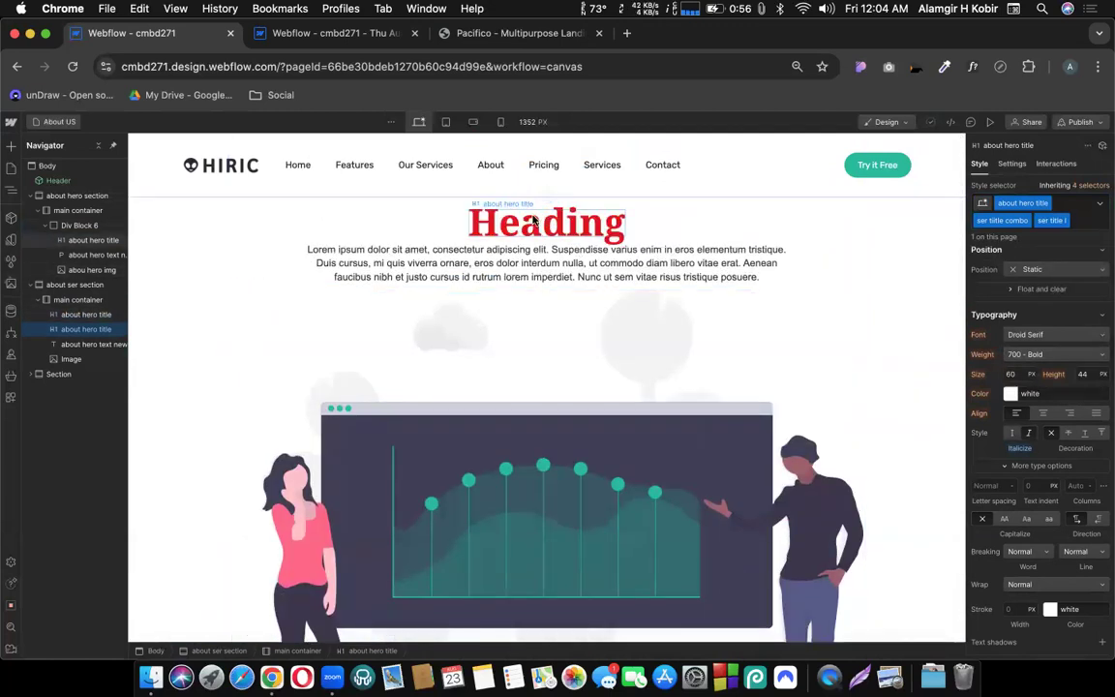
scroll(351, 368, down, 7)
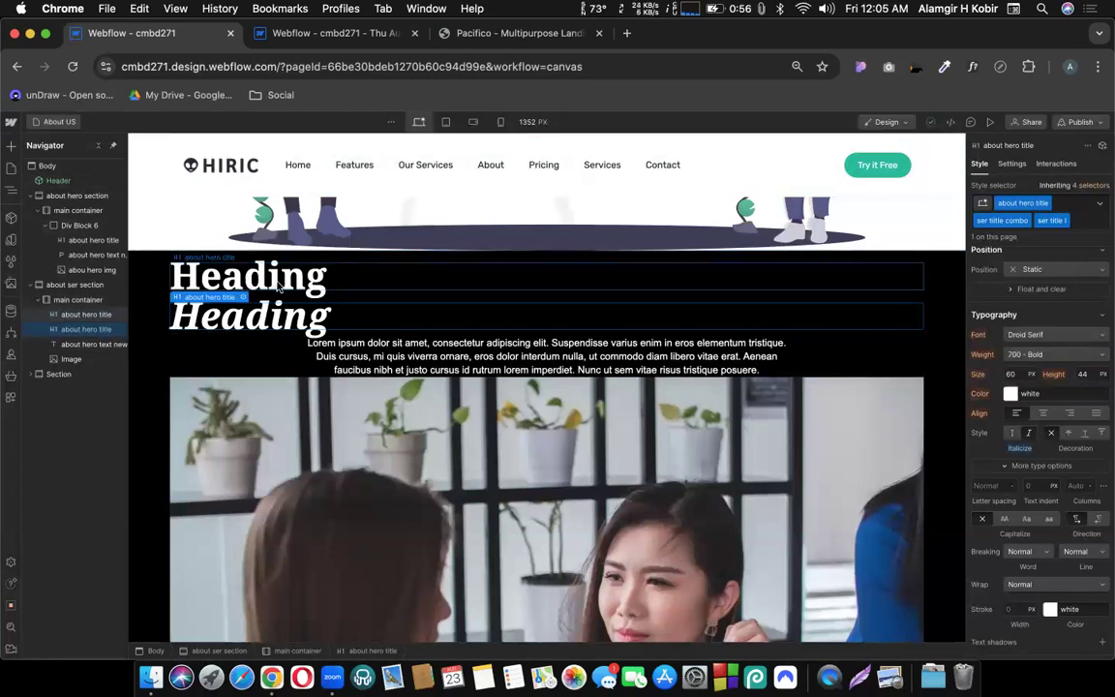
click(254, 280)
scroll(263, 279, down, 5)
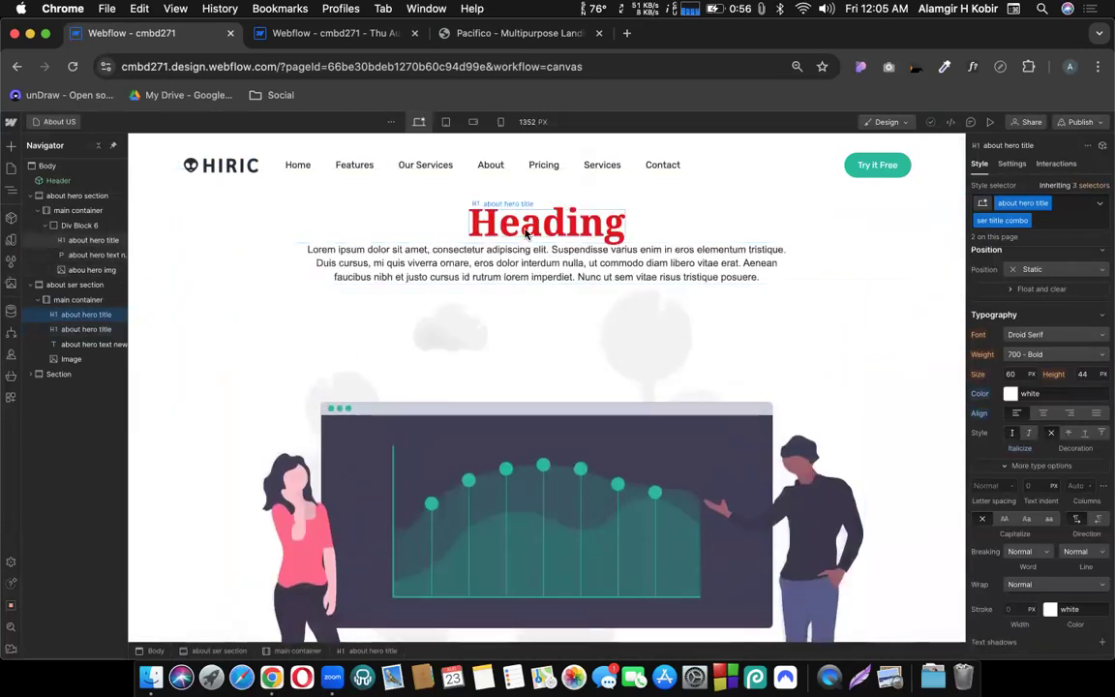
scroll(450, 289, down, 5)
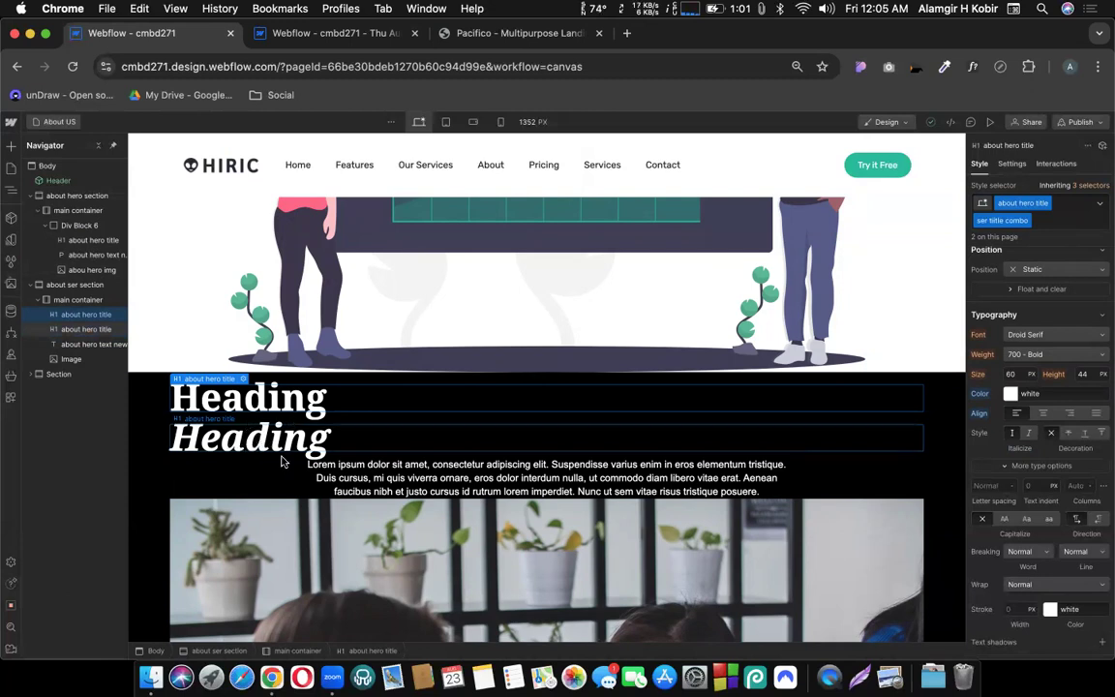
Step: Inspect the classes on both white headings and the options offered for the base class and combo class
click(278, 447)
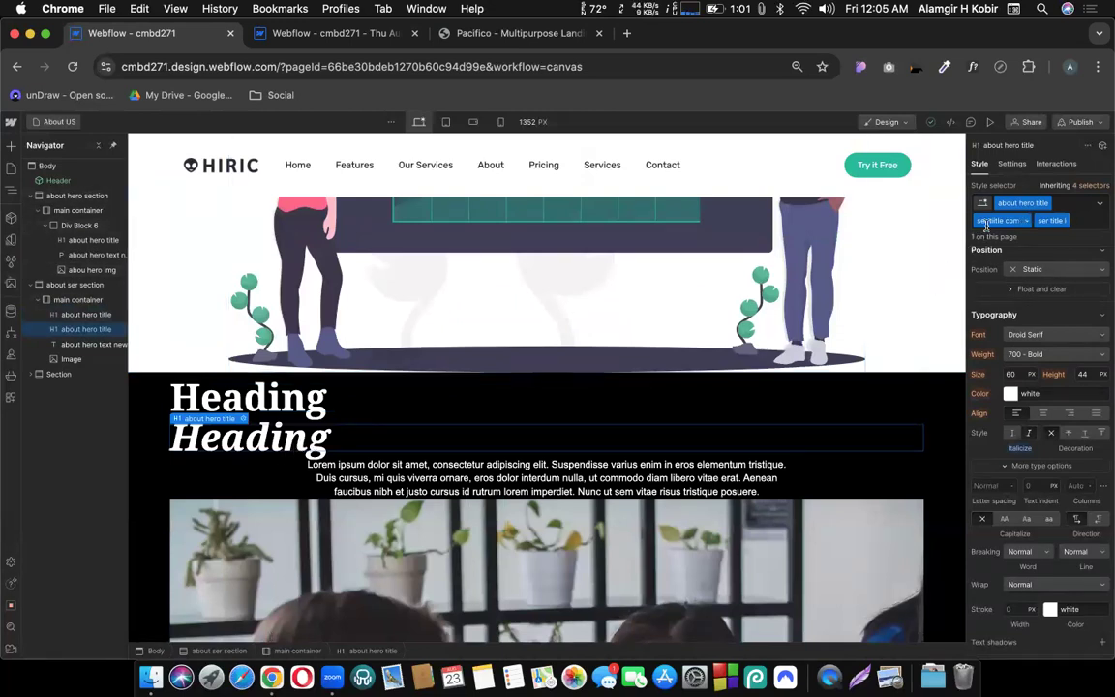
click(716, 427)
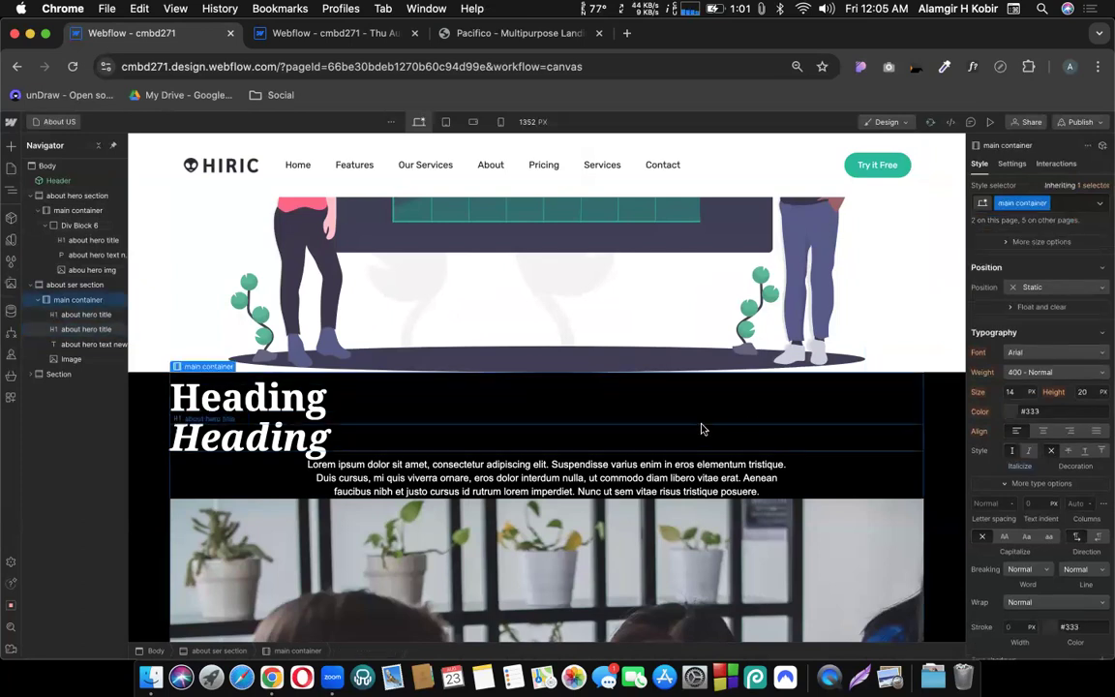
click(641, 409)
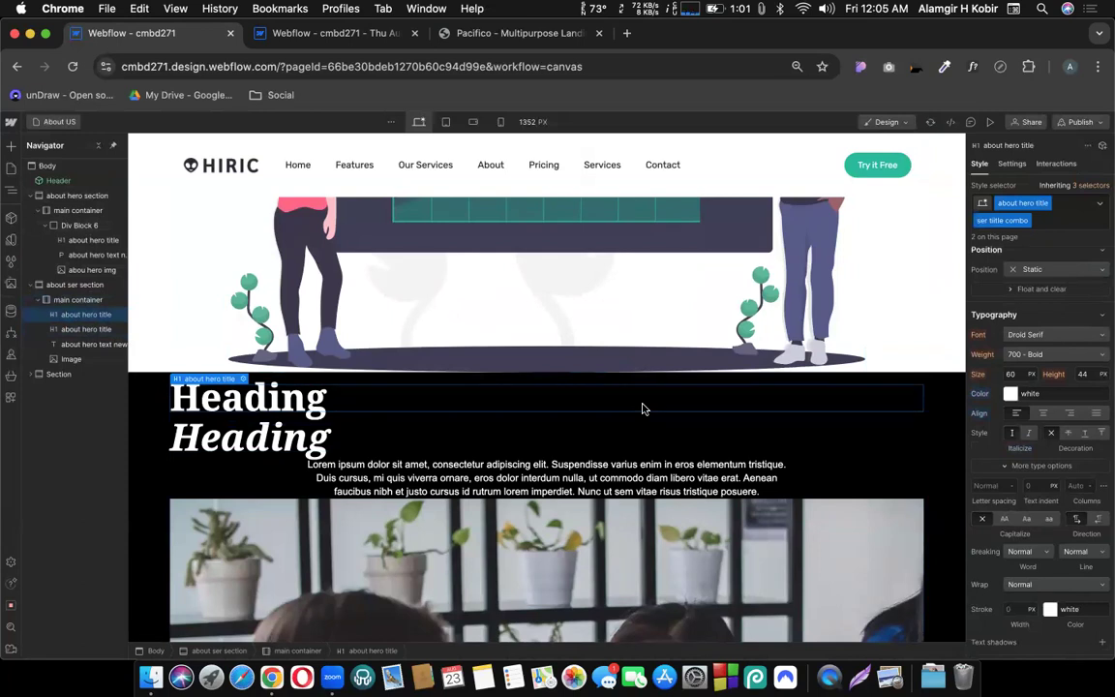
click(1046, 205)
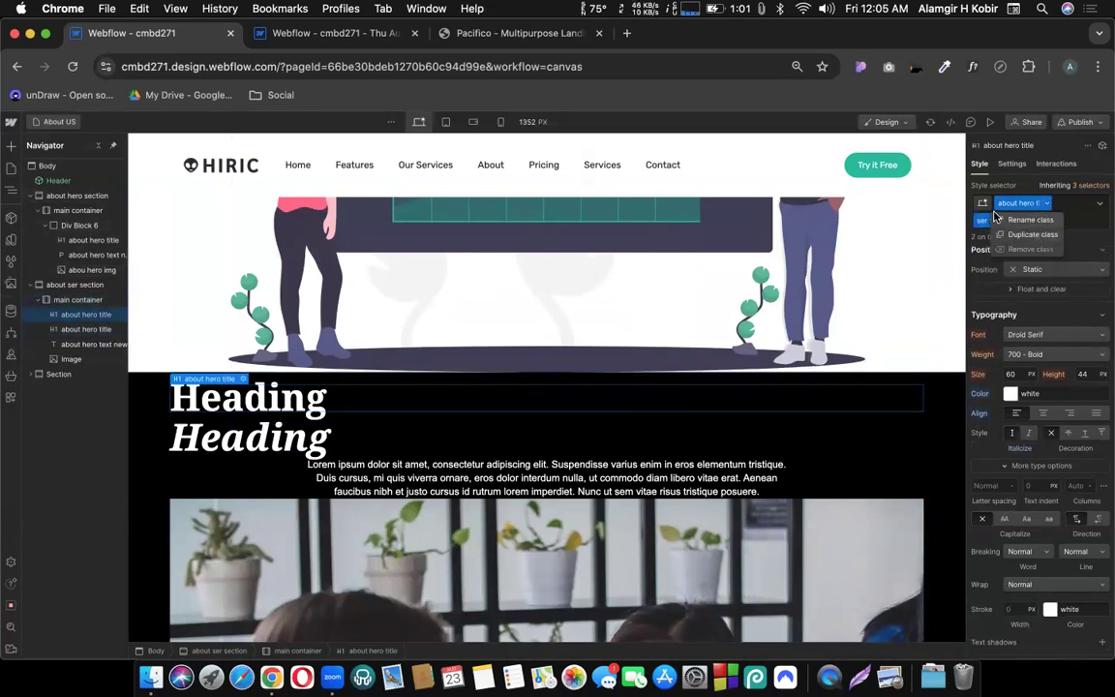
click(840, 298)
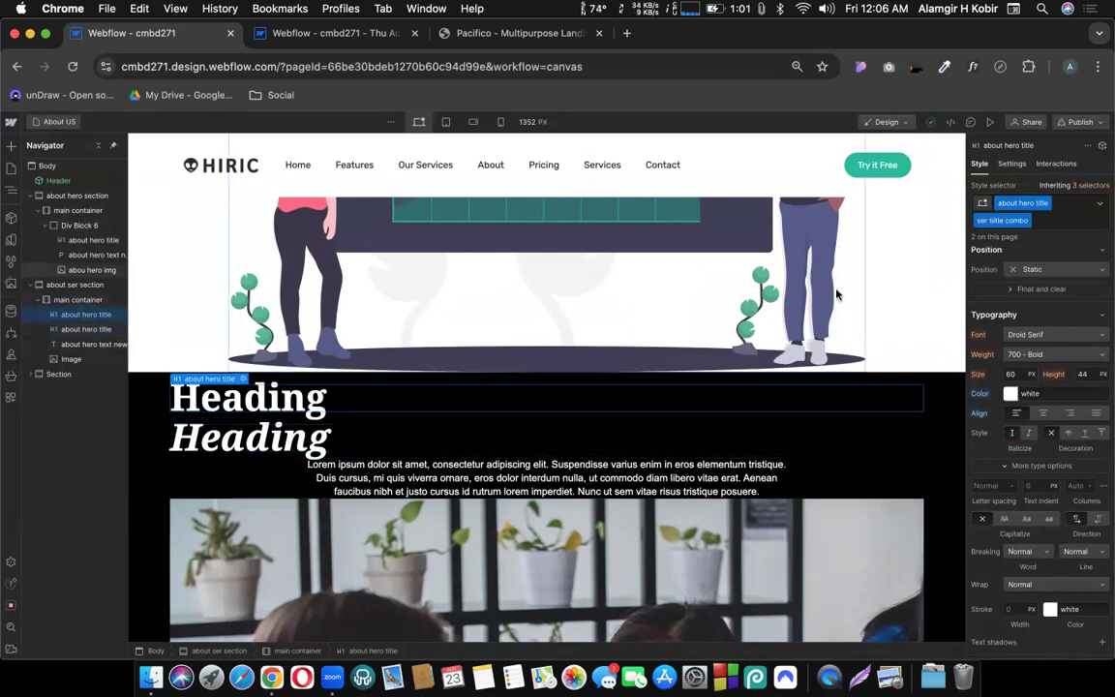
click(1027, 221)
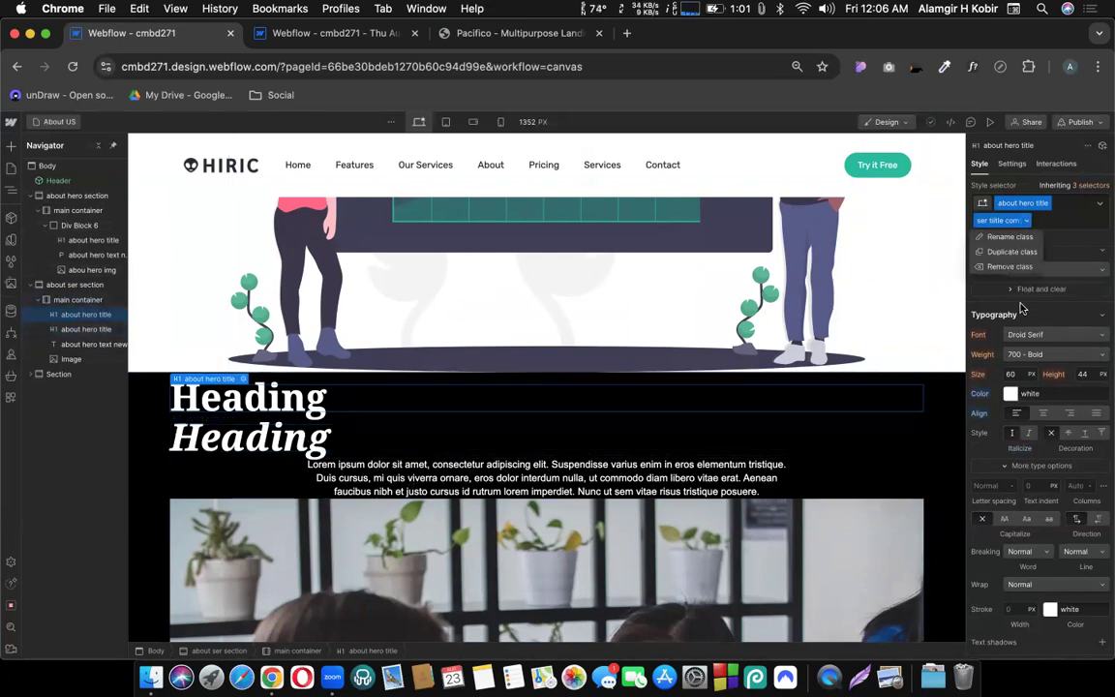
key(Escape)
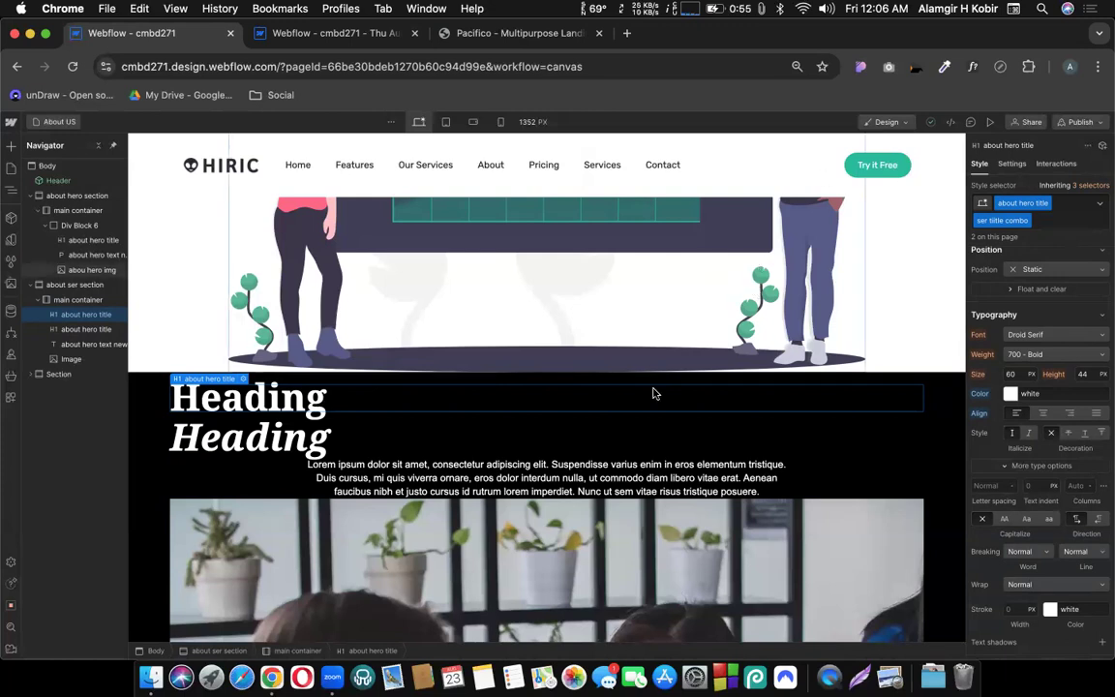
Step: Open the site's Home page in the designer
scroll(654, 391, up, 5)
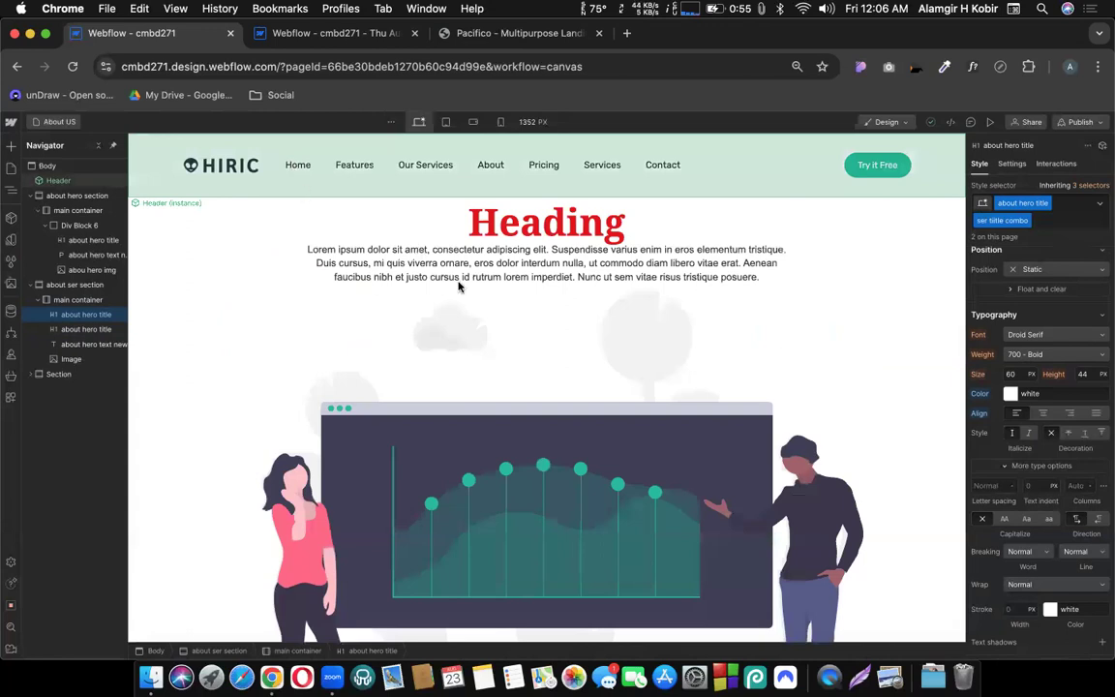
click(60, 121)
click(65, 211)
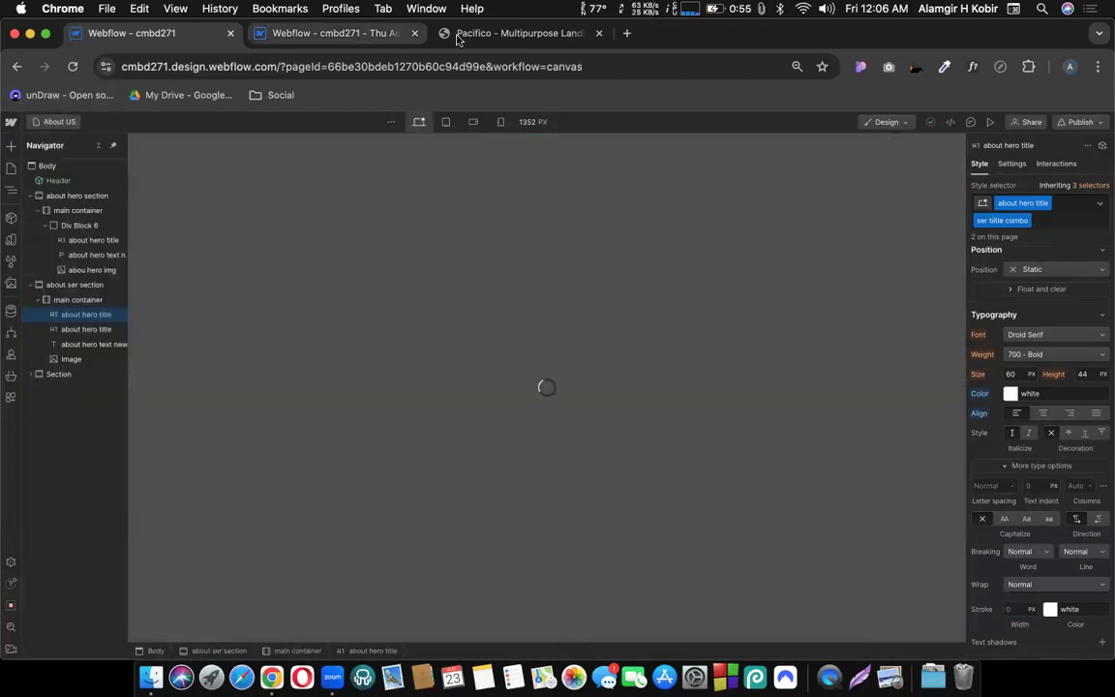
Step: Try the Home, About, Gallery and Team navigation links on the Pacifico demo site and return to Webflow
click(475, 36)
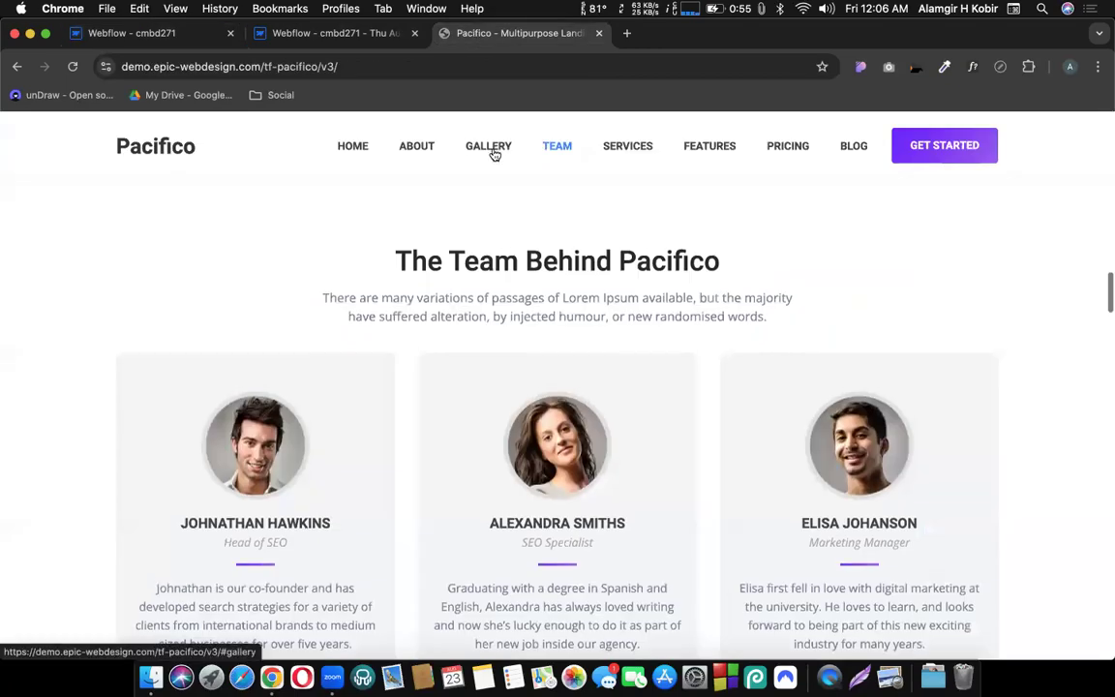
click(492, 150)
click(401, 147)
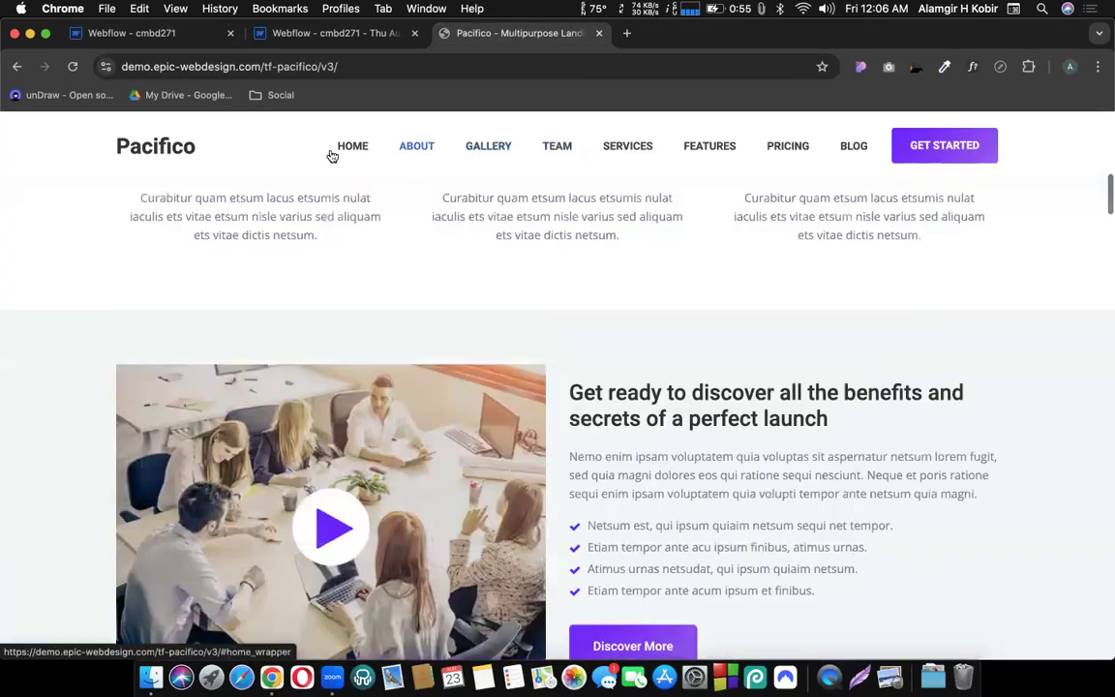
click(333, 153)
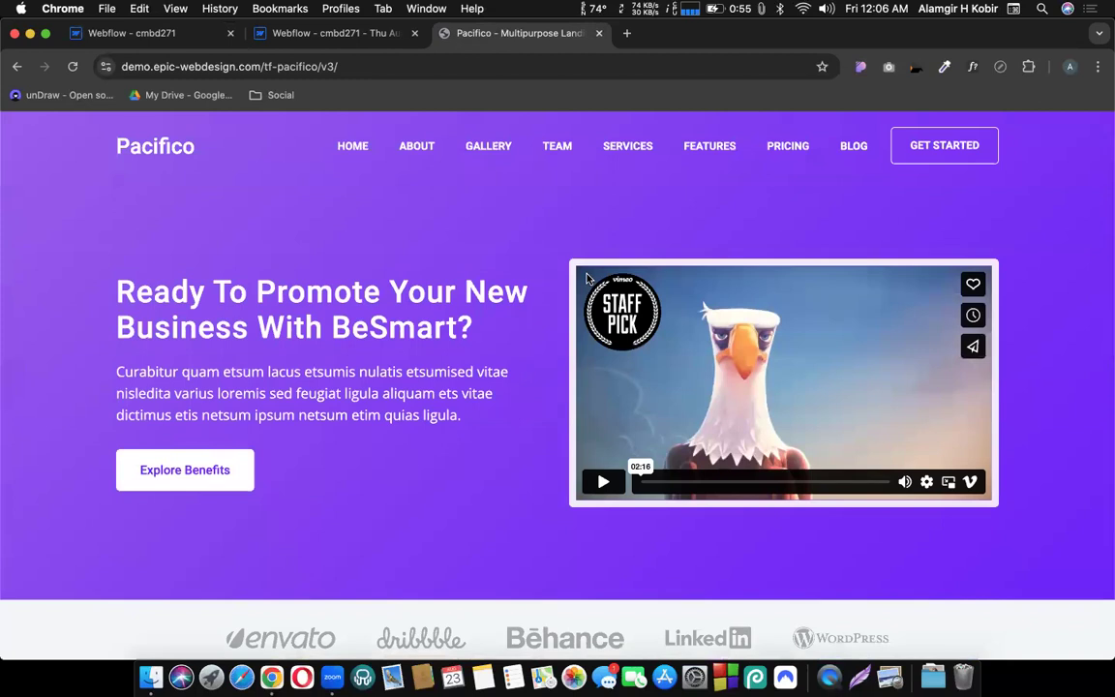
click(411, 145)
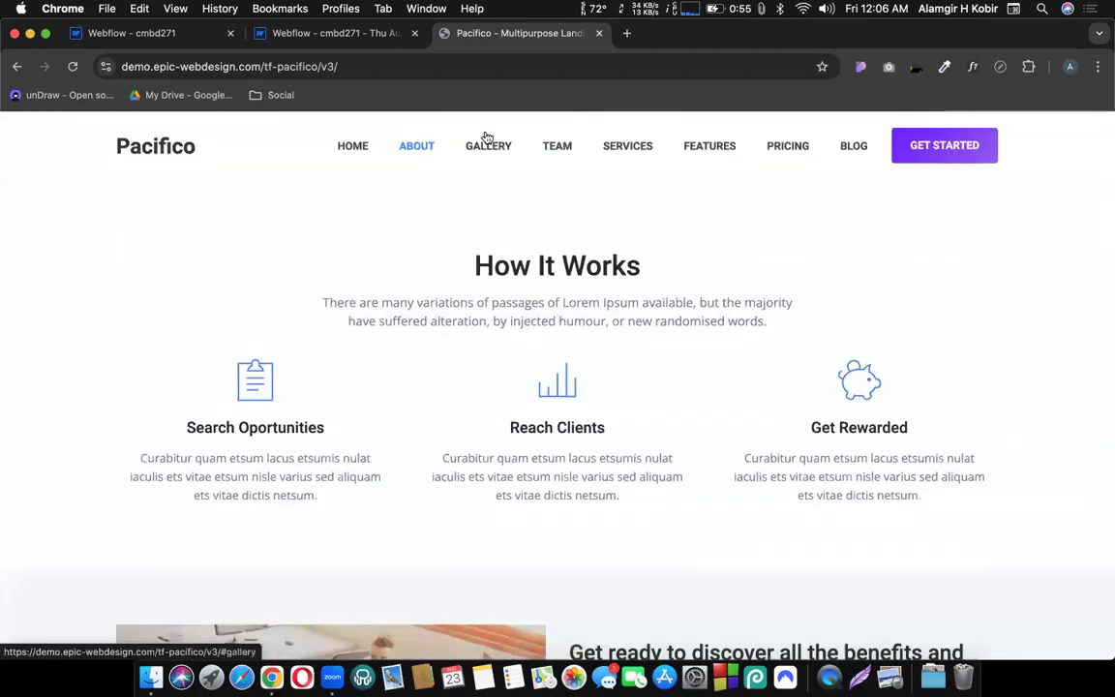
click(487, 138)
click(567, 145)
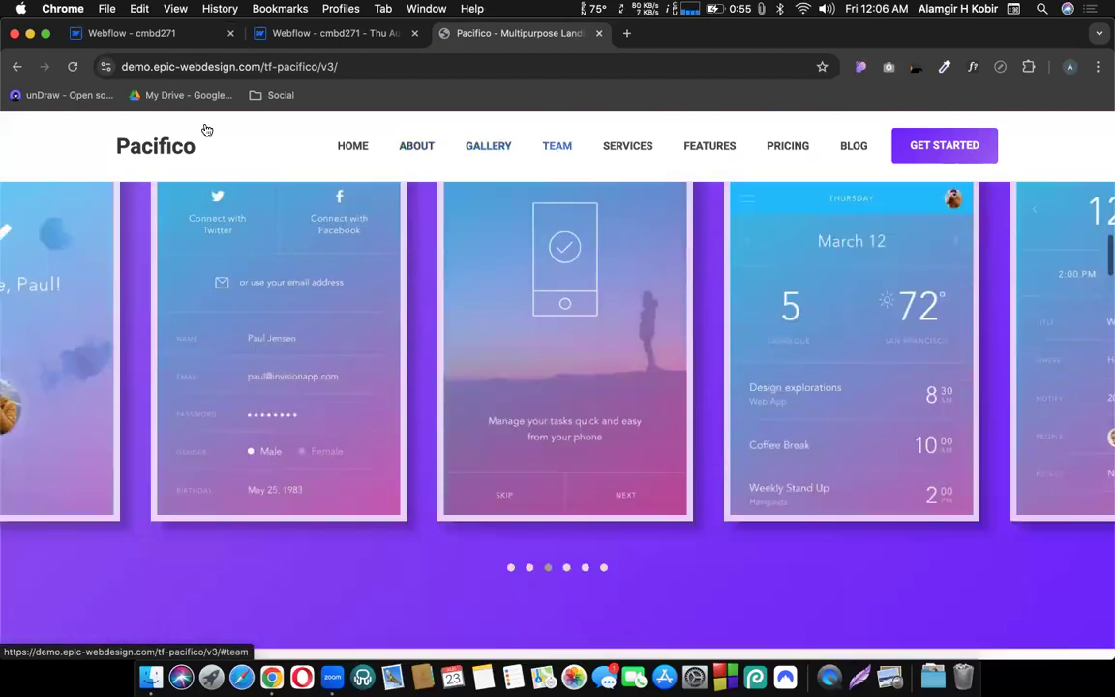
click(98, 39)
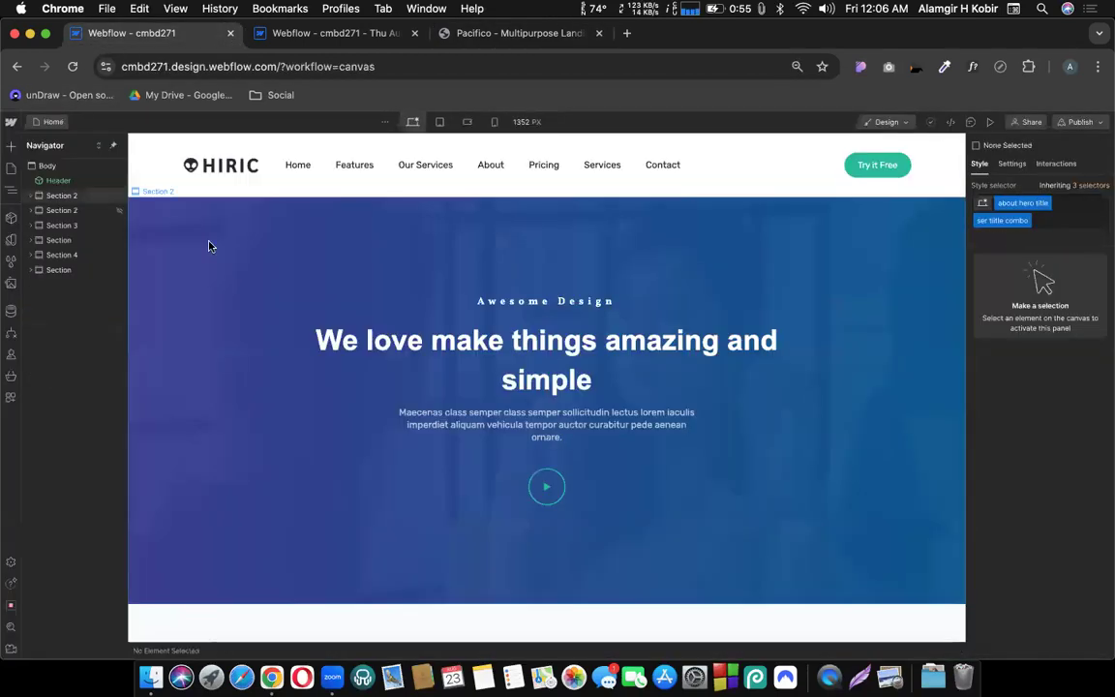
Step: Set the ID of the hero section on the Home page to home
click(144, 229)
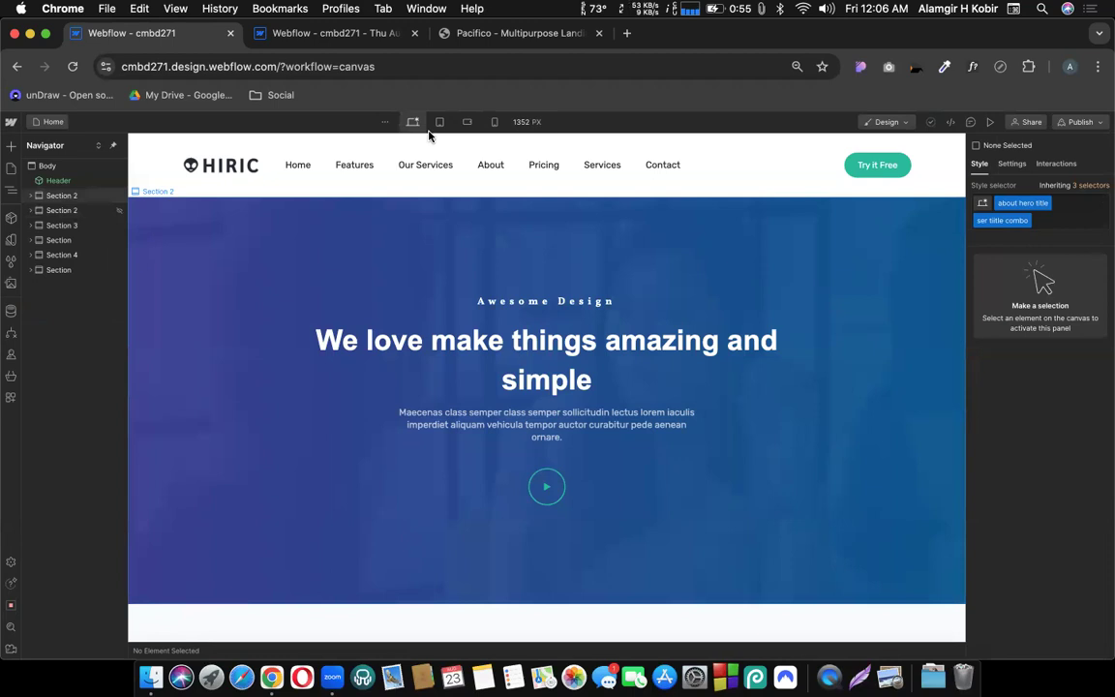
click(1012, 163)
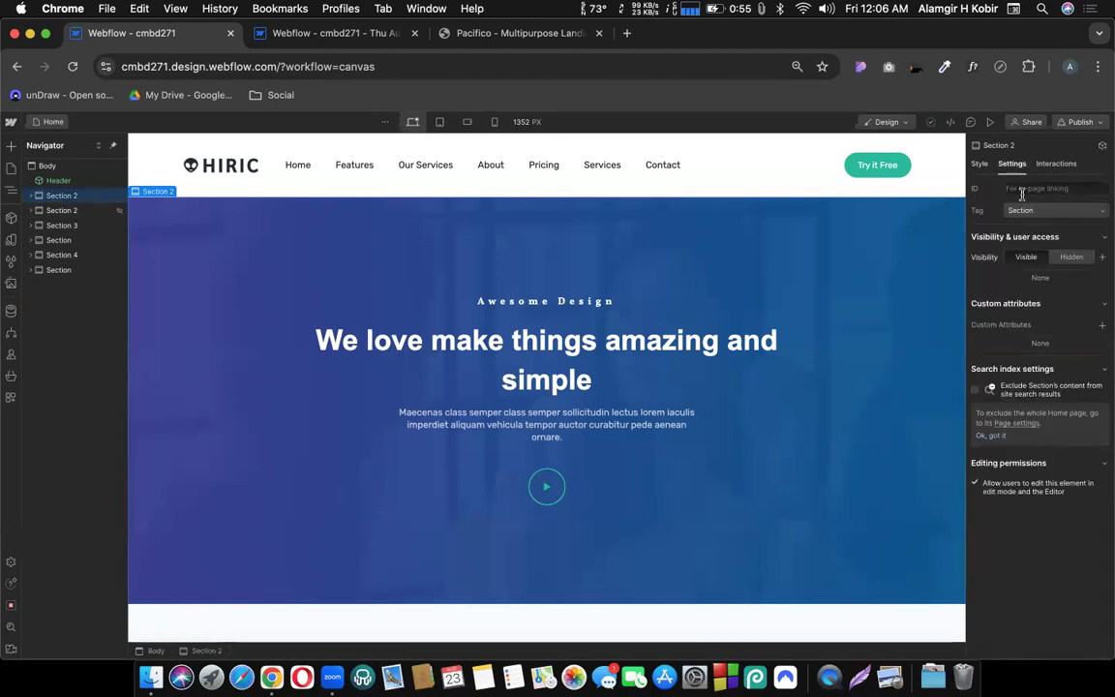
click(1020, 186)
text(home)
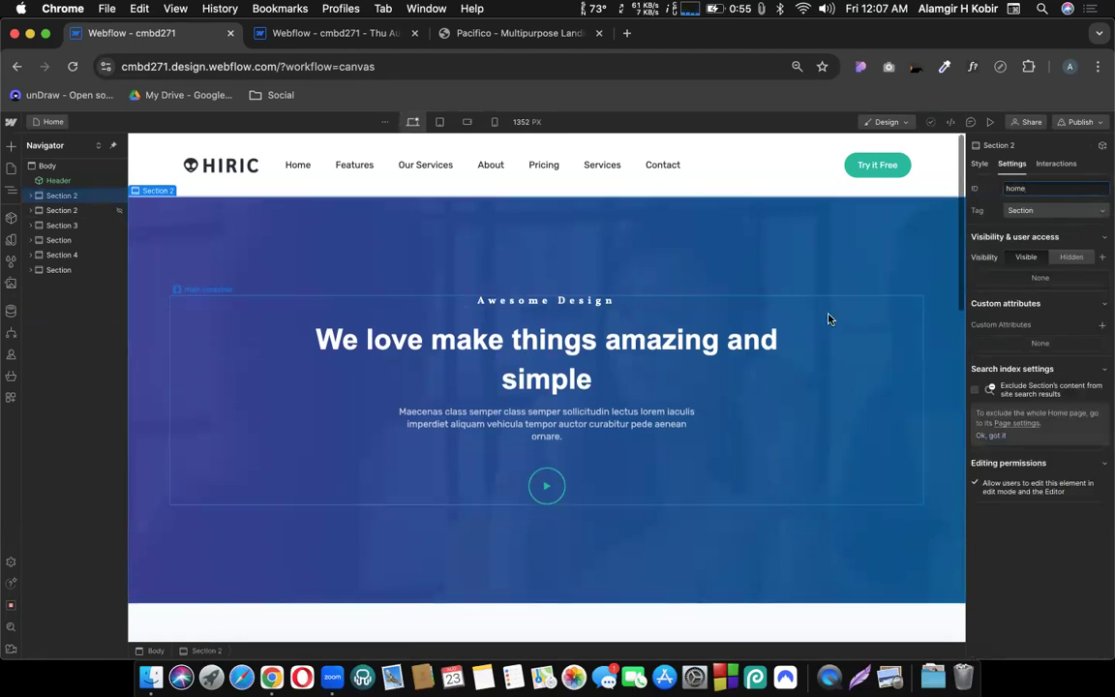
Step: Give the "A digital web design studio" section the ID services
scroll(828, 316, down, 5)
scroll(224, 401, up, 1)
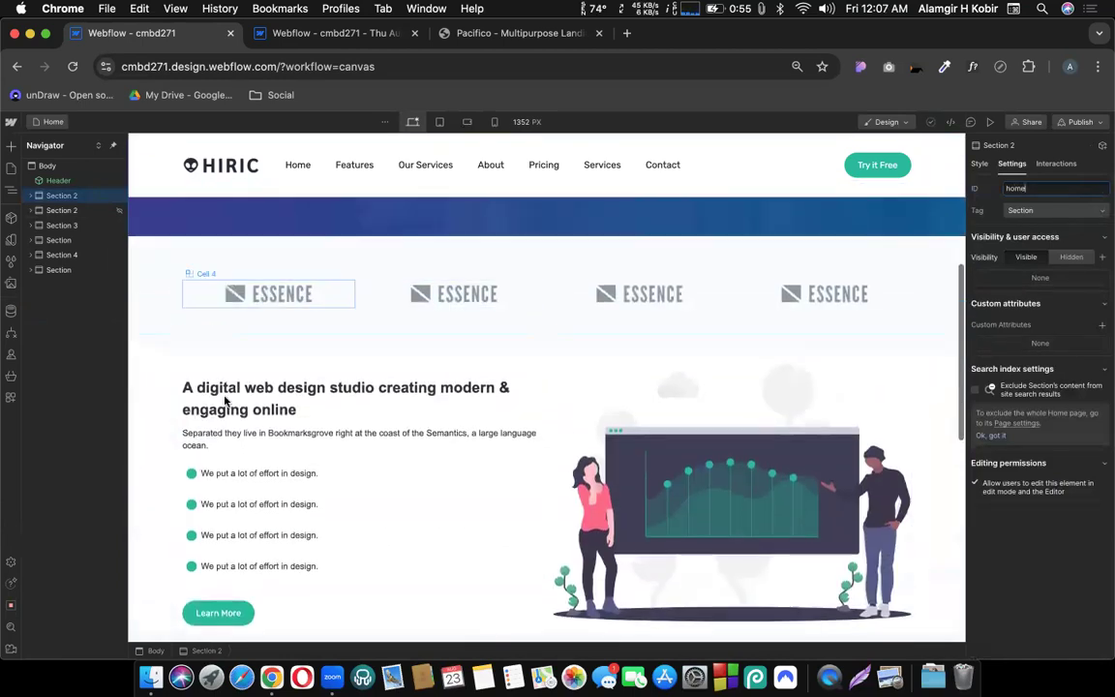
click(143, 391)
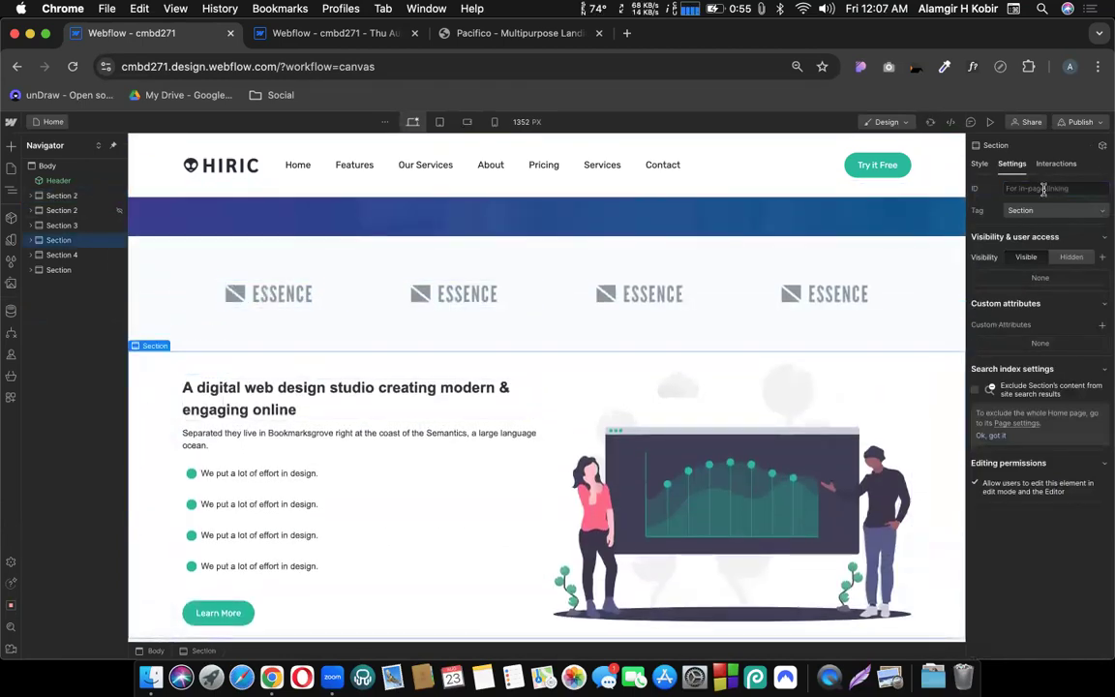
text(services)
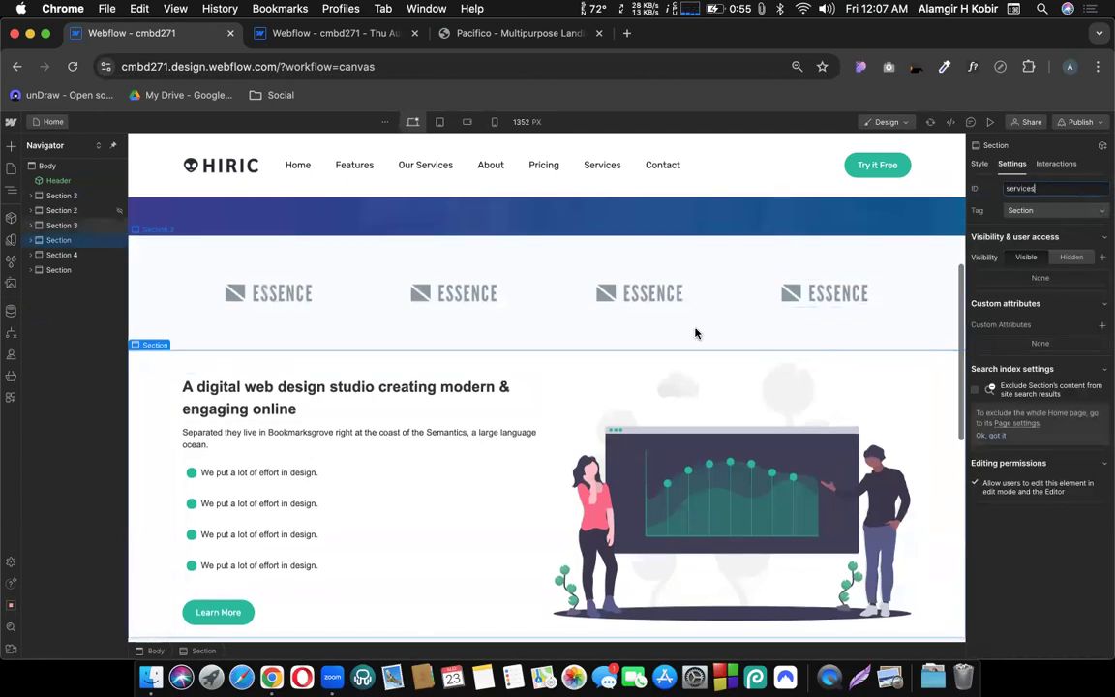
Step: Replace the ID of the "A digital web design studio" section with about
scroll(694, 331, down, 10)
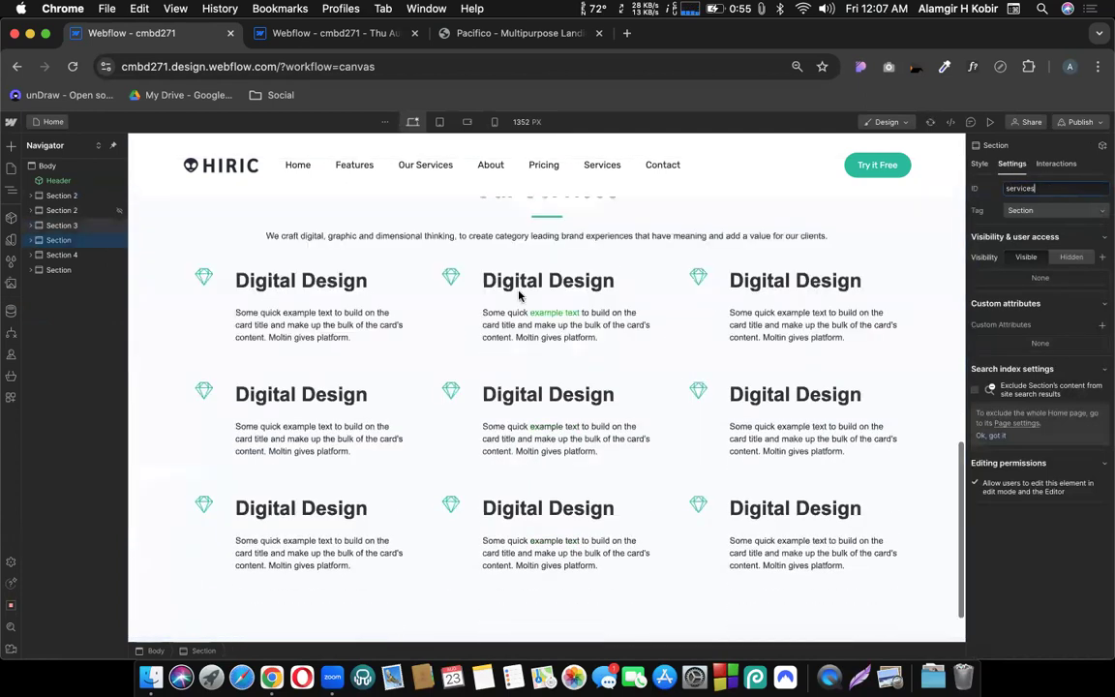
scroll(461, 258, up, 2)
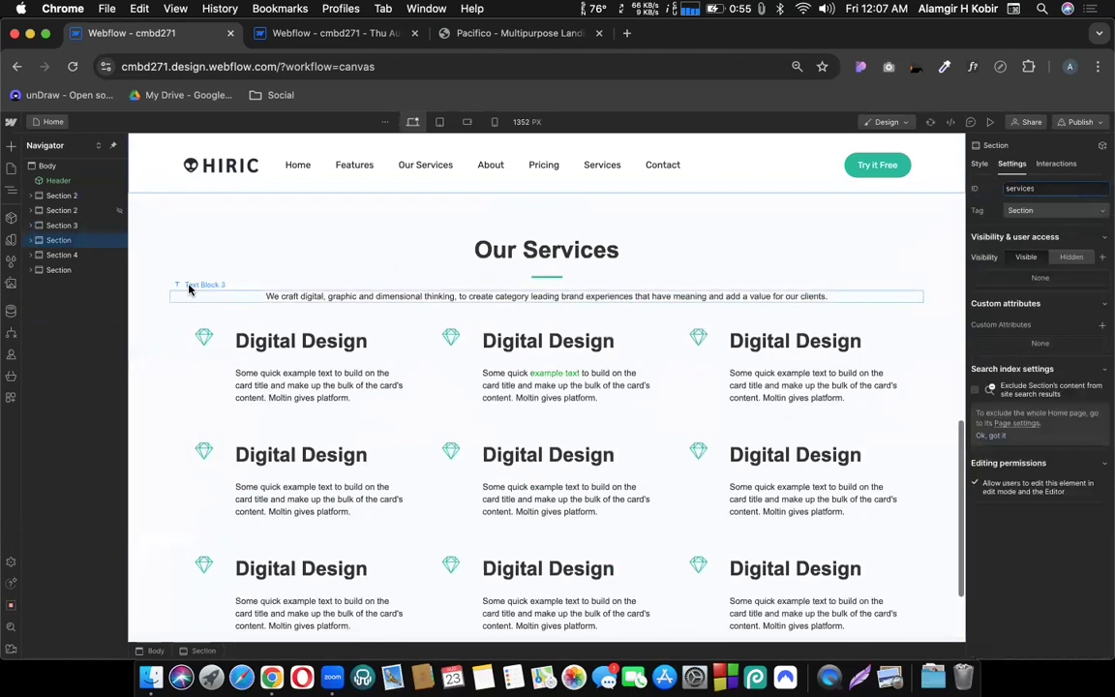
scroll(178, 257, up, 1)
scroll(178, 256, up, 4)
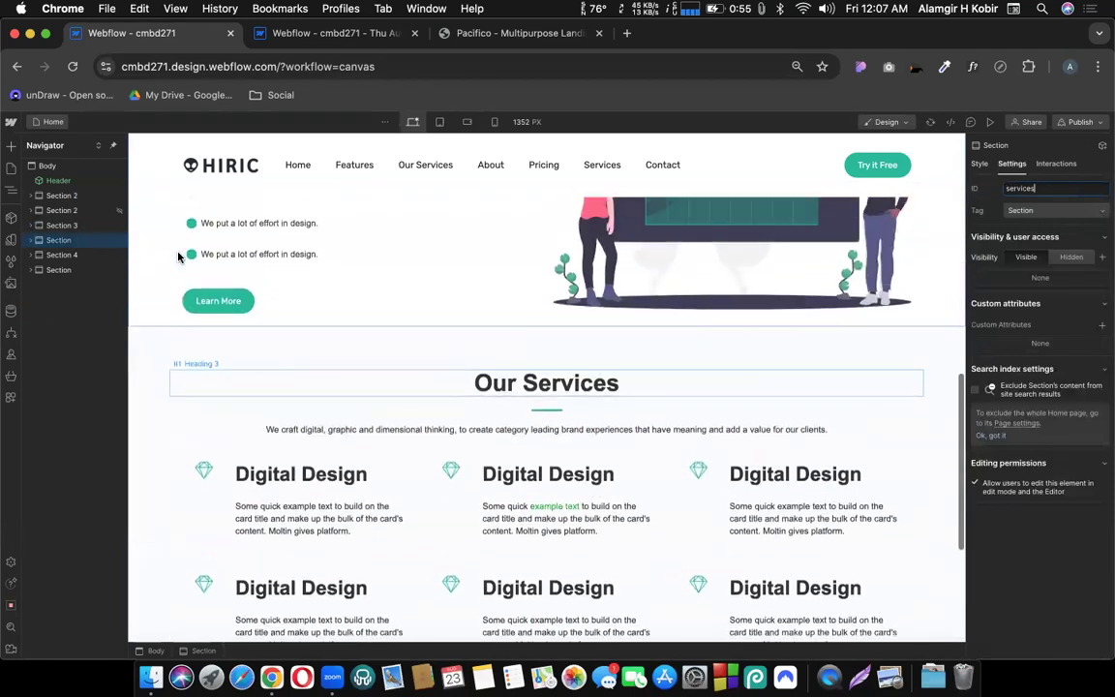
double_click(1056, 186)
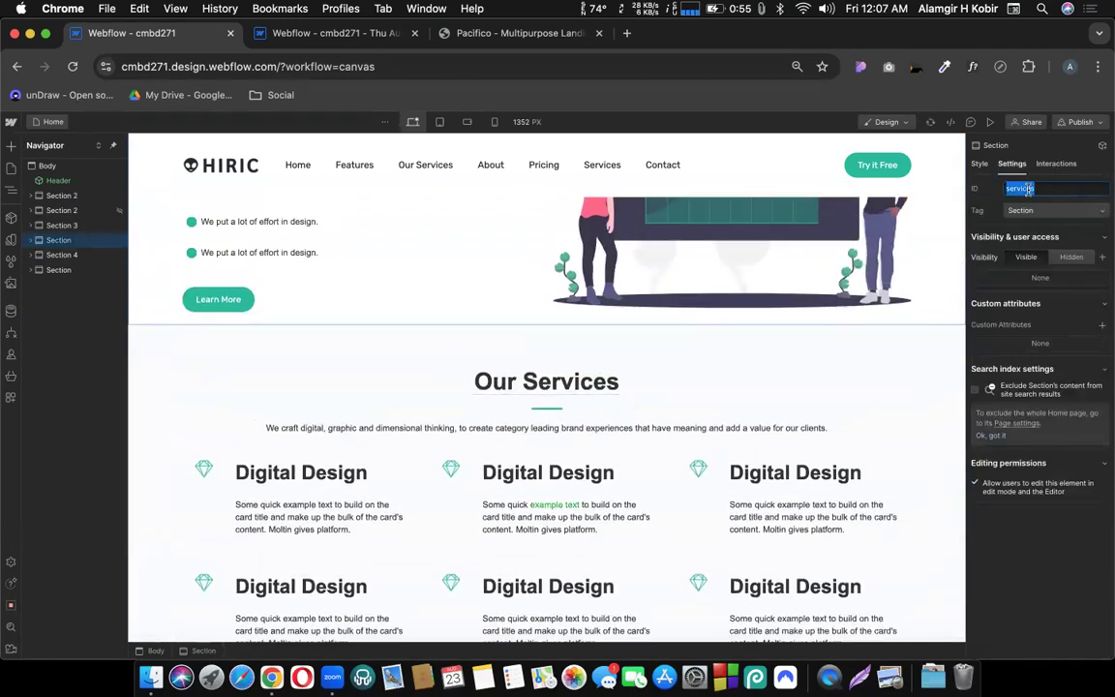
scroll(903, 430, down, 7)
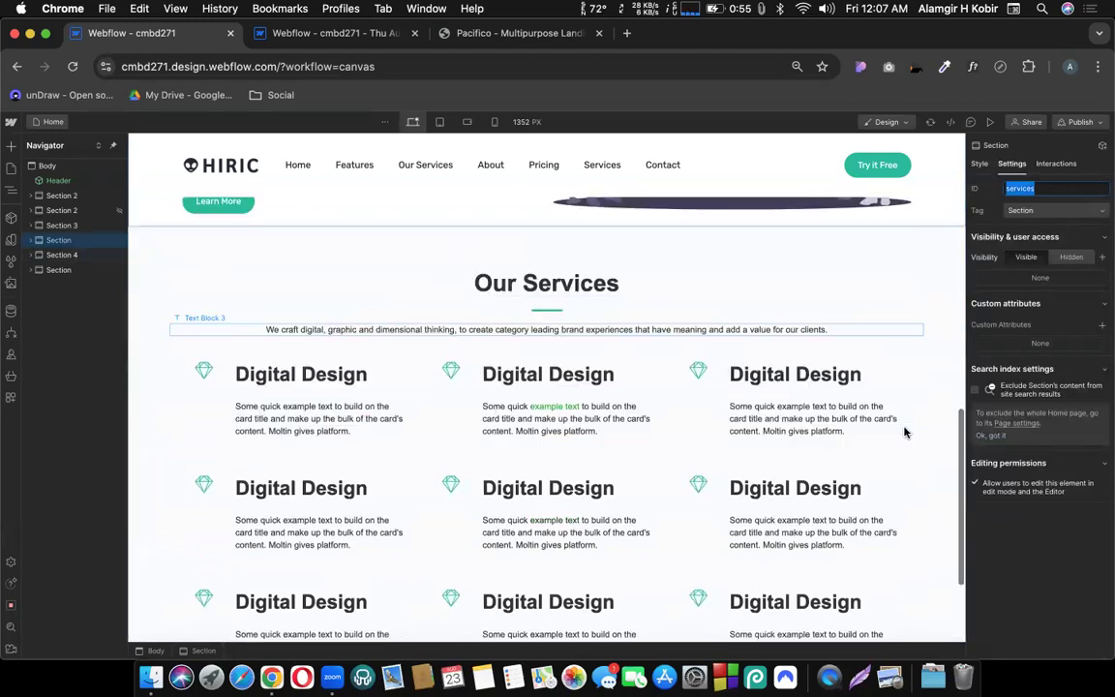
scroll(838, 447, down, 10)
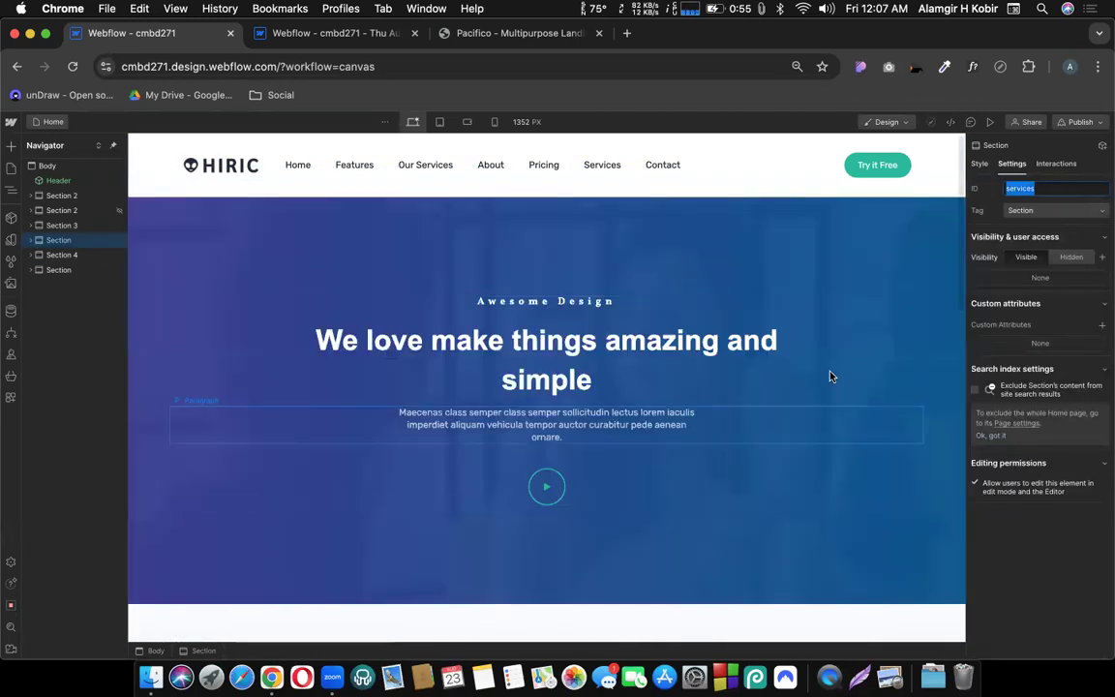
scroll(829, 374, down, 5)
key(BackSpace)
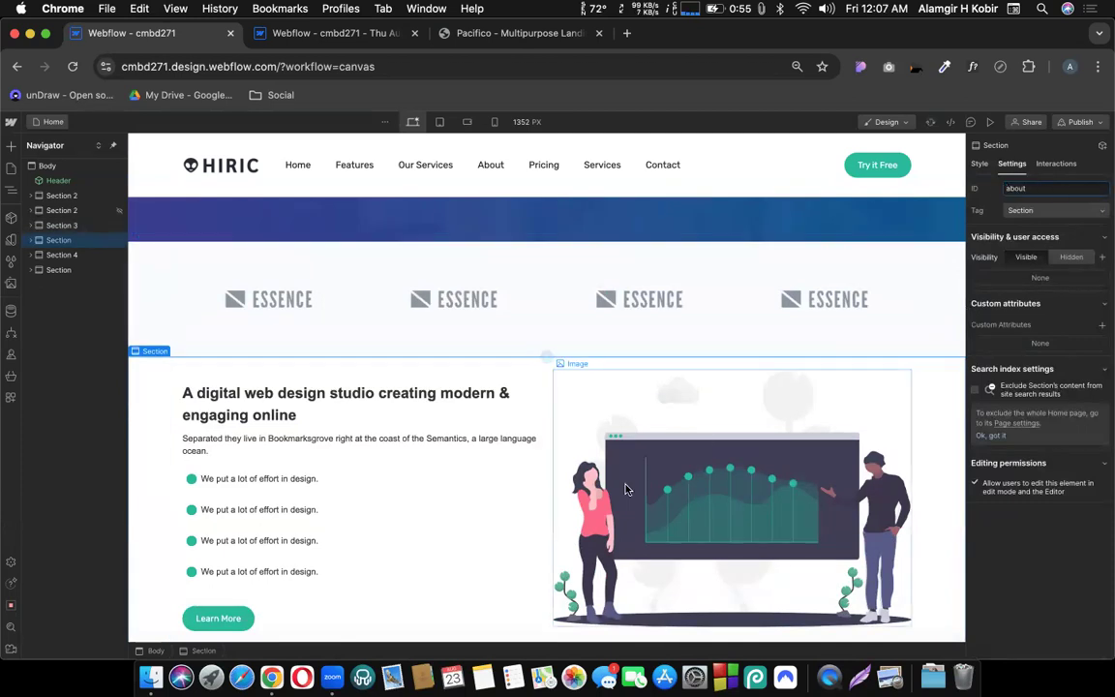
Step: Set the ID of the Our Services section to services
scroll(358, 463, down, 3)
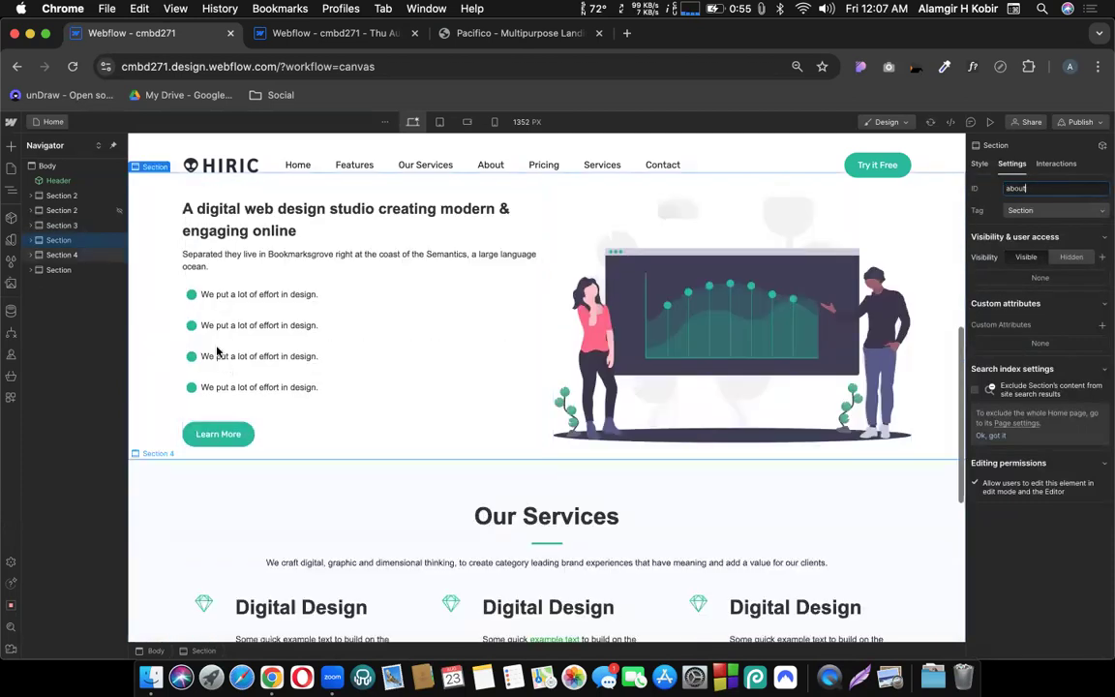
click(162, 480)
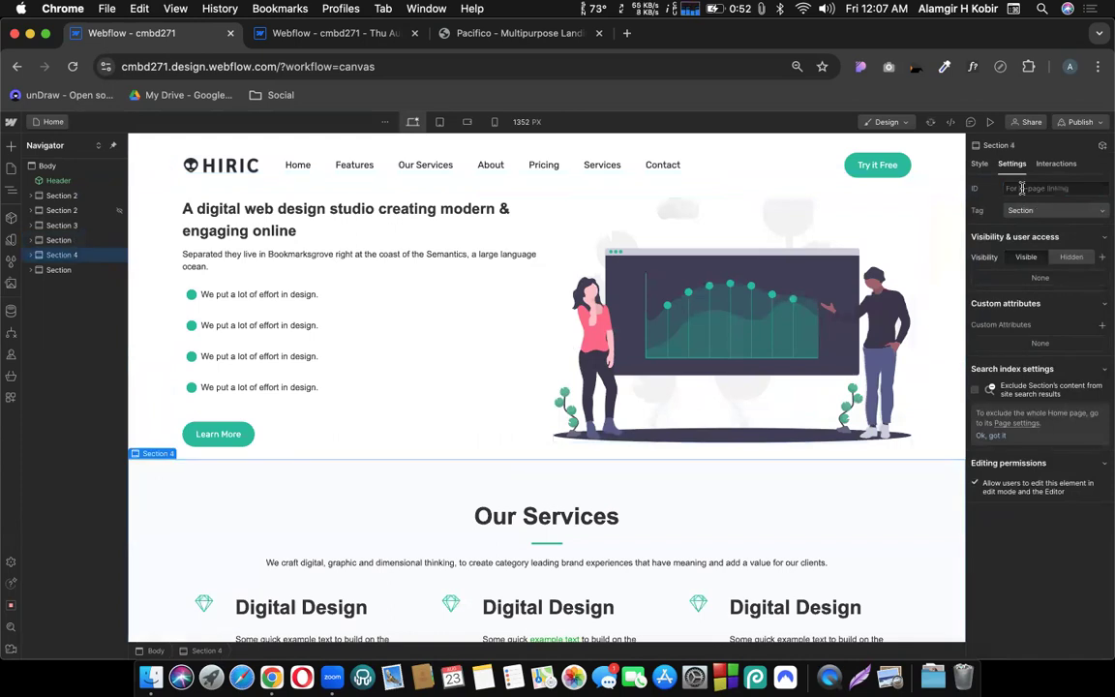
text(se)
Step: Open the Header component for editing and bring up the link settings of its Home nav link
scroll(545, 367, up, 1)
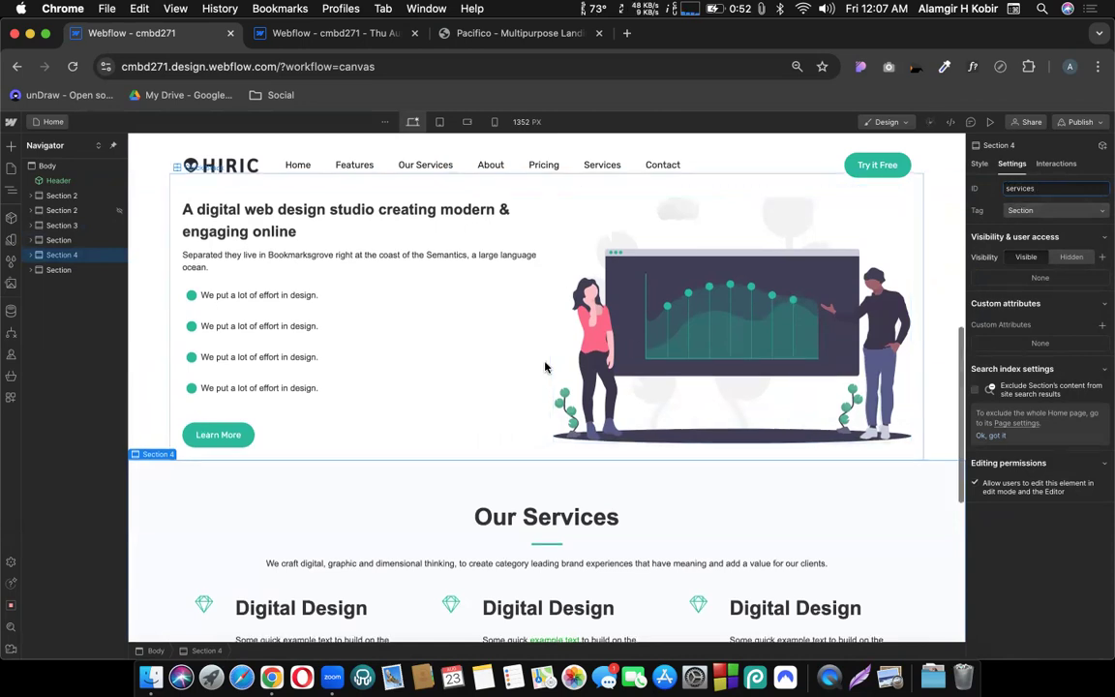
scroll(545, 367, up, 10)
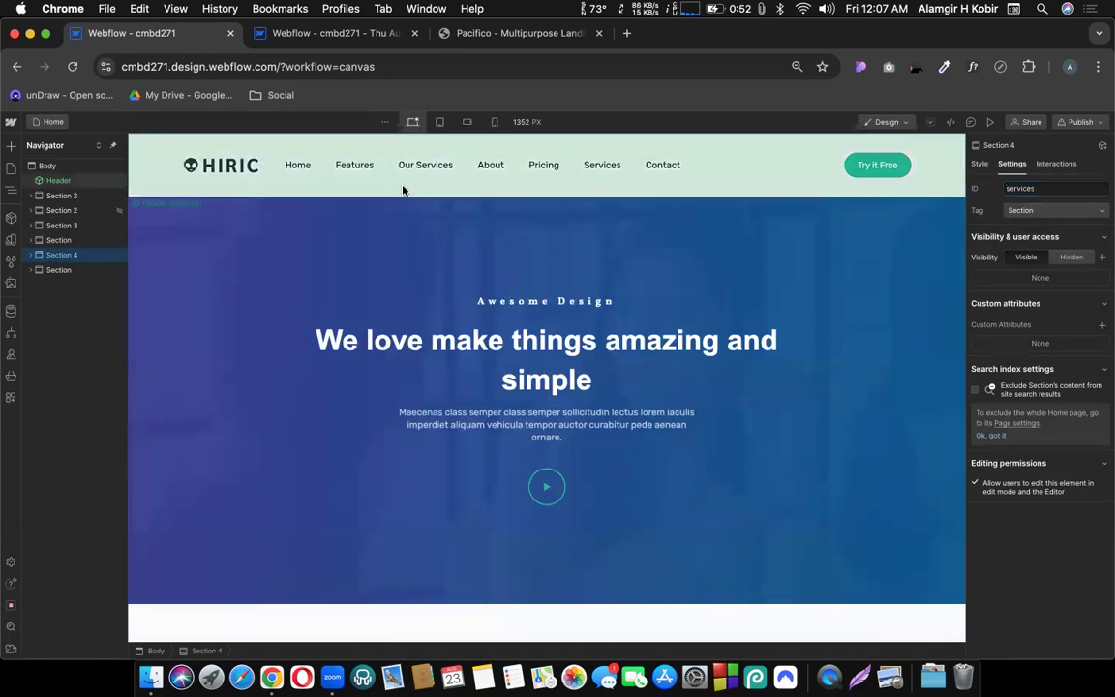
double_click(402, 189)
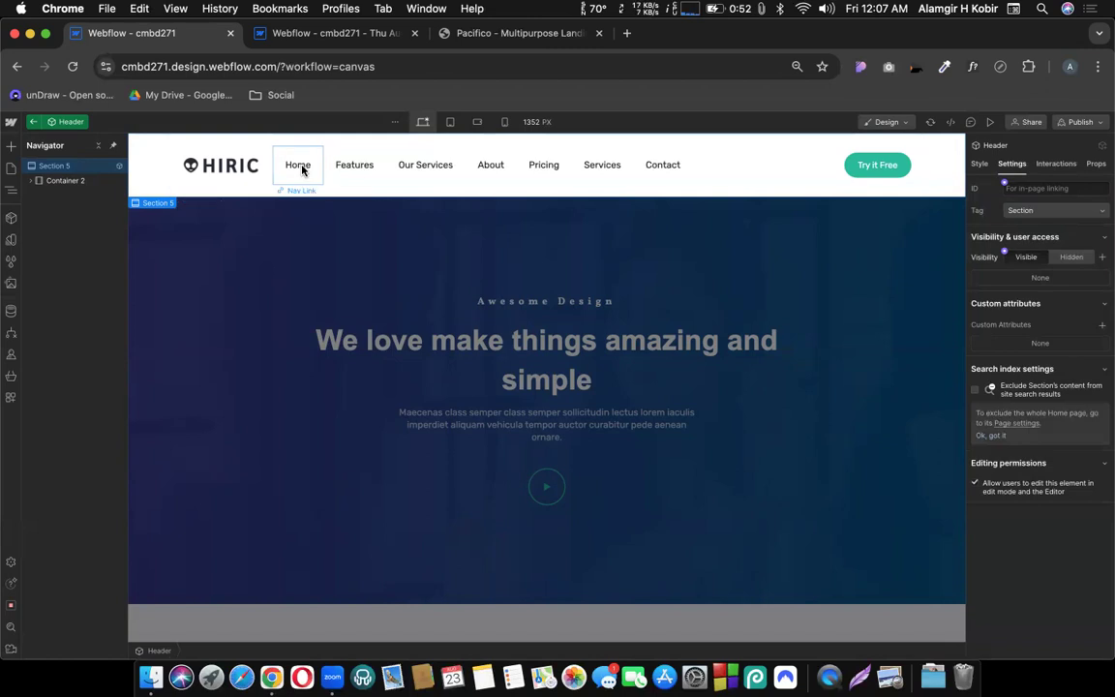
click(302, 169)
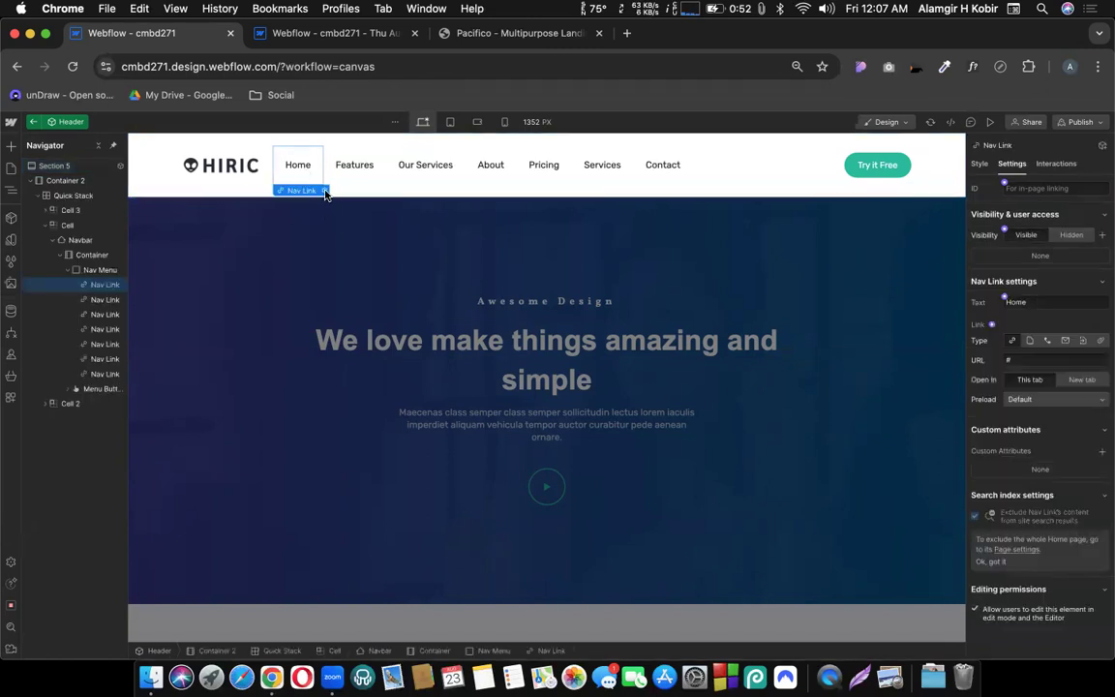
click(324, 190)
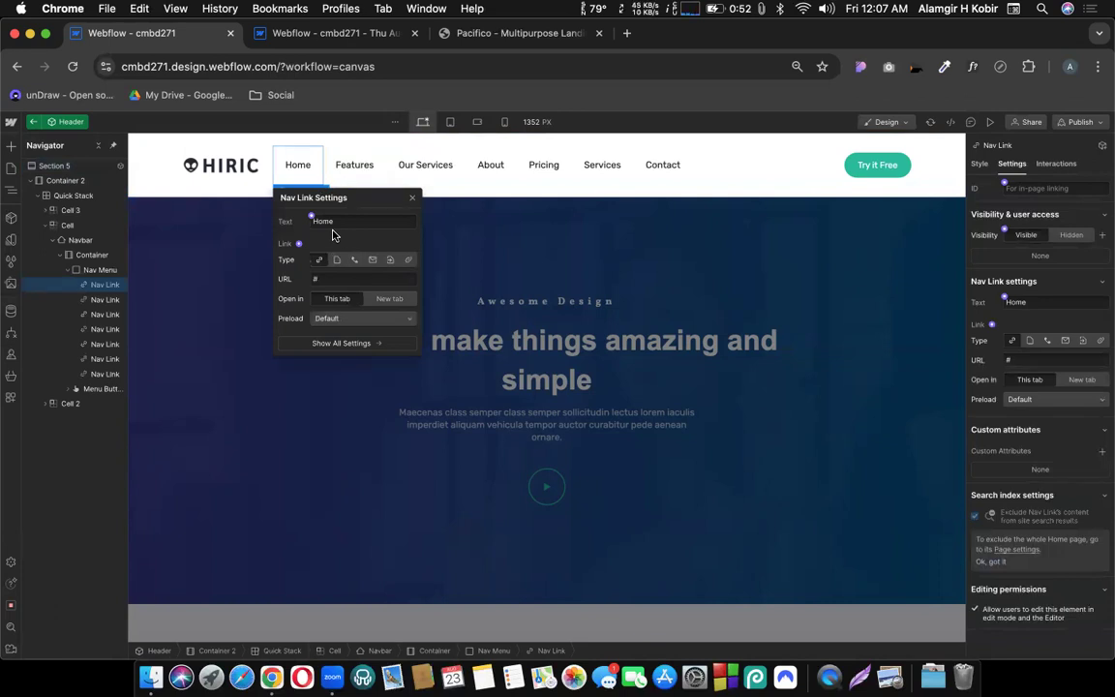
Step: Try the Page link type for the Home nav link and view the pages it offers
click(326, 277)
click(336, 262)
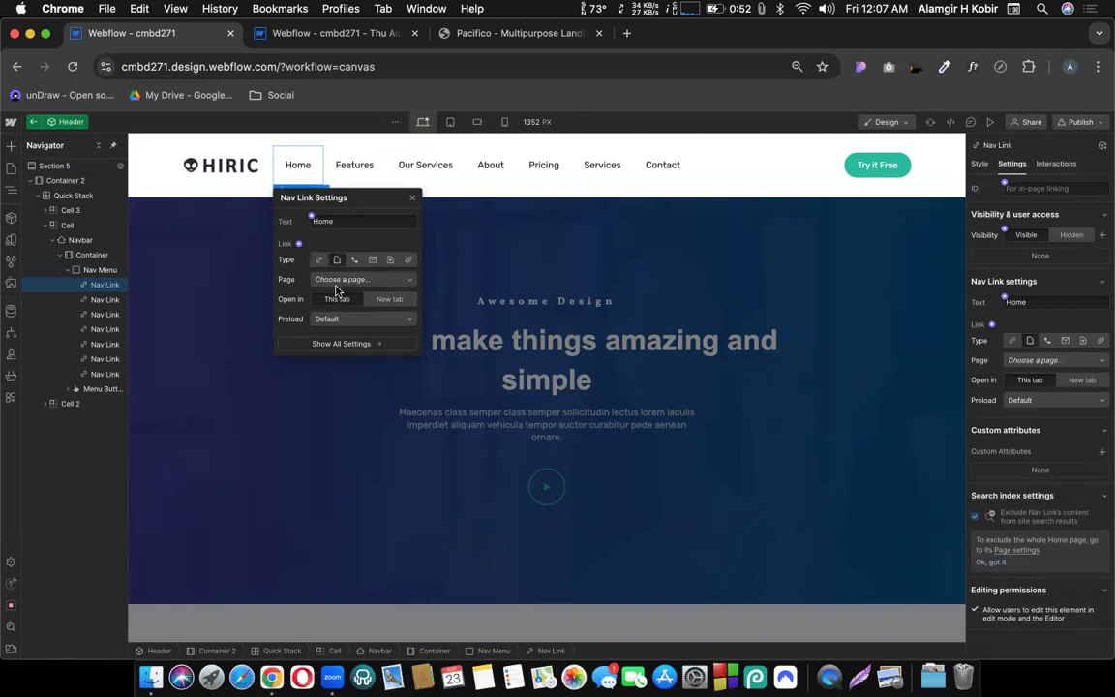
click(339, 278)
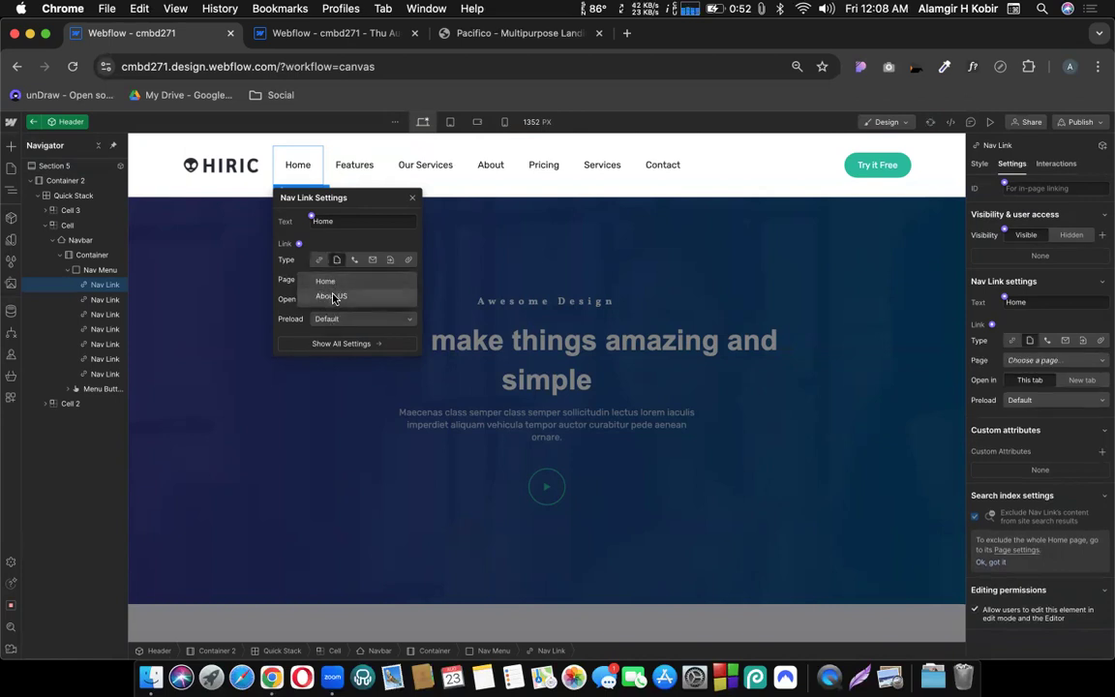
click(391, 263)
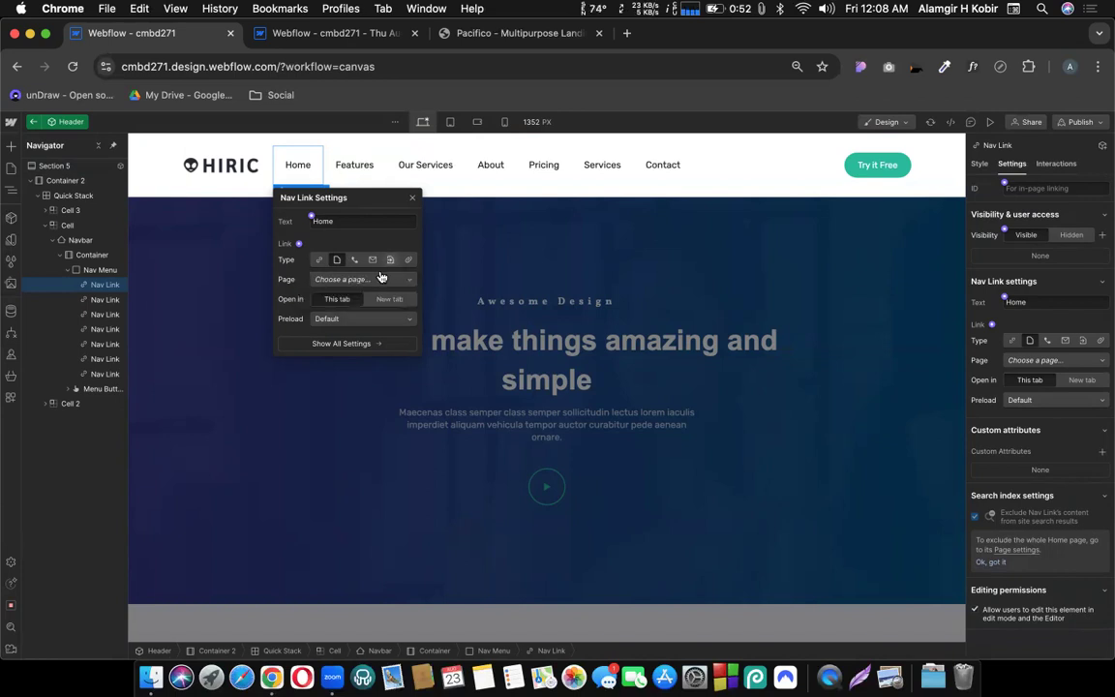
Step: Link the Home nav link to the page section home
click(391, 260)
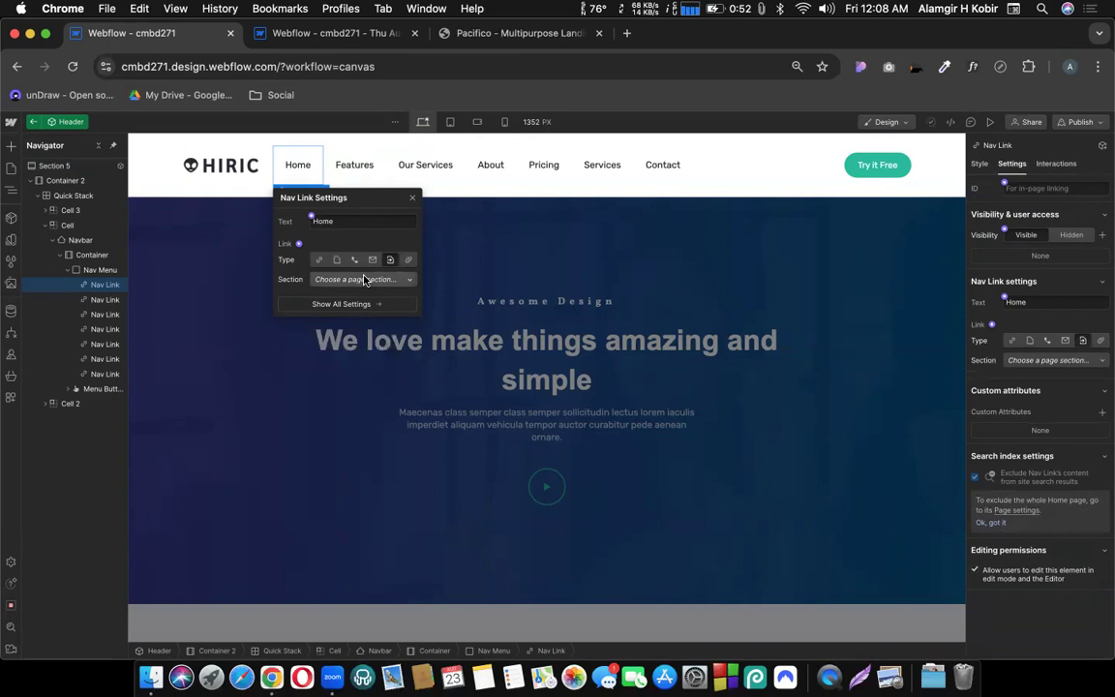
click(373, 279)
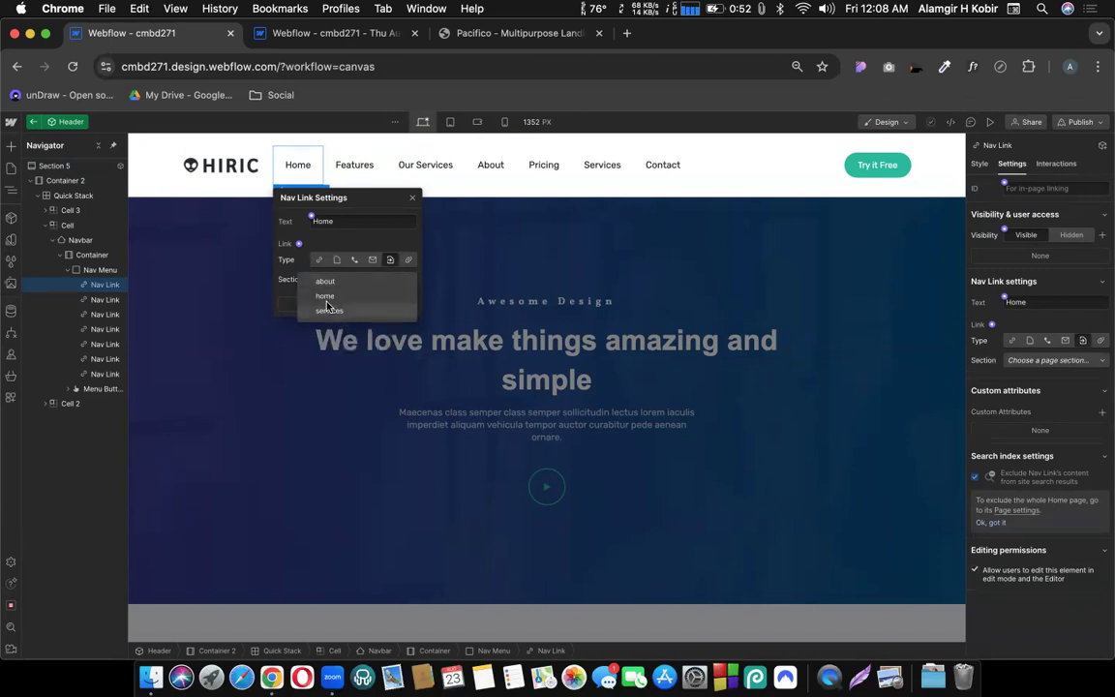
click(326, 296)
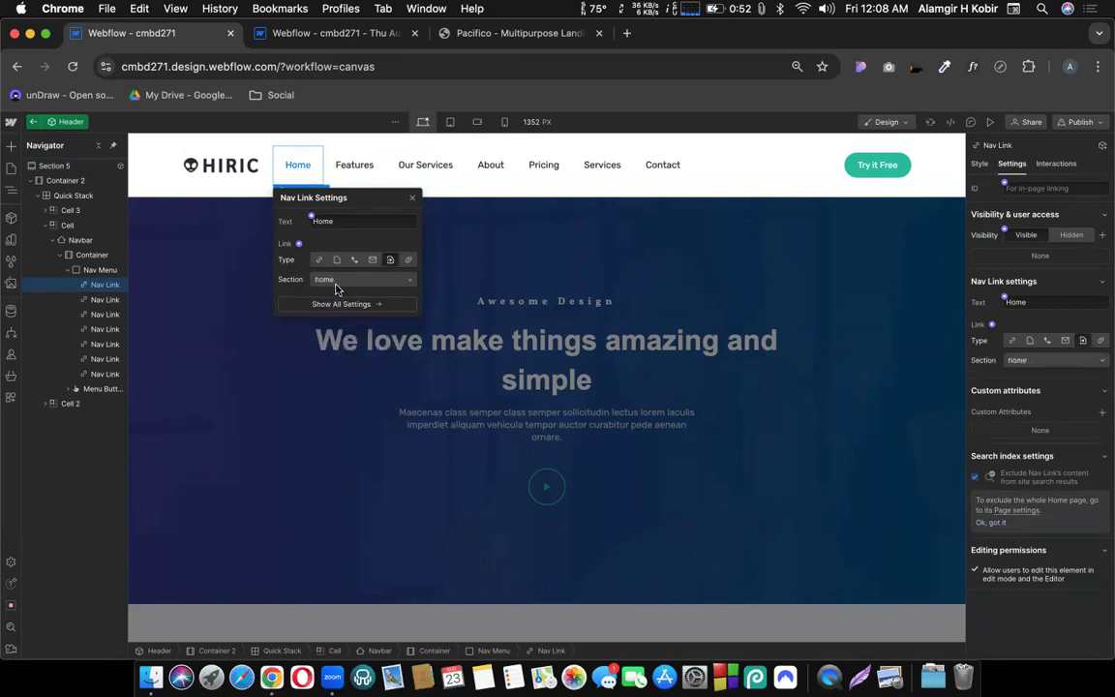
Step: Link the Features nav link to the page section about
click(351, 169)
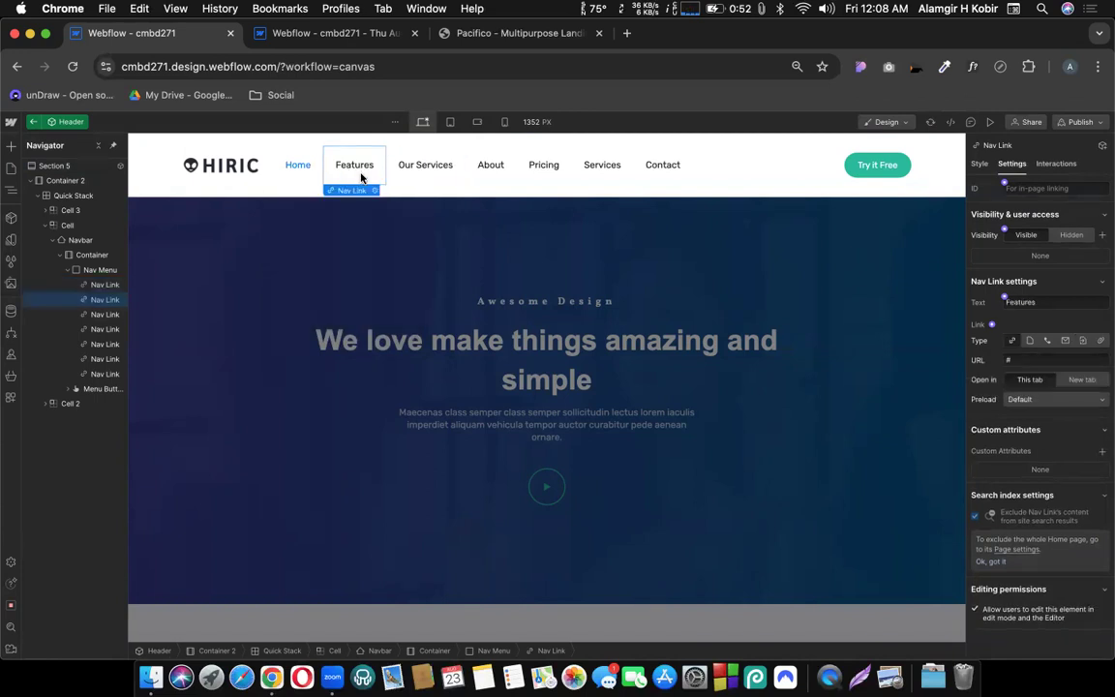
click(374, 190)
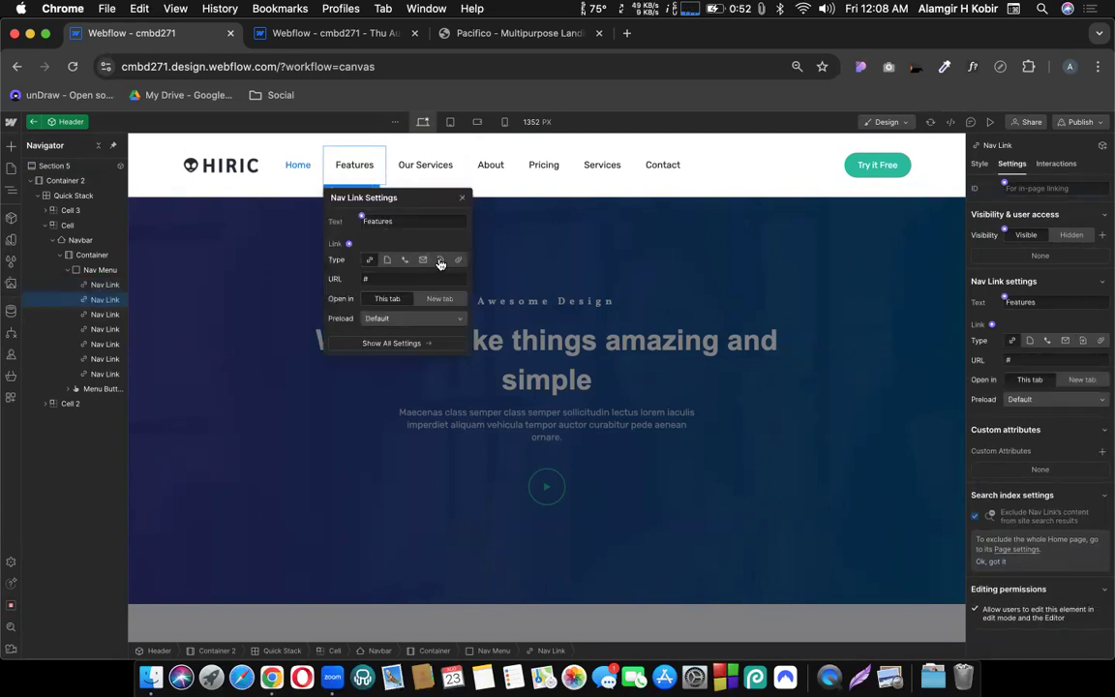
click(440, 260)
click(387, 287)
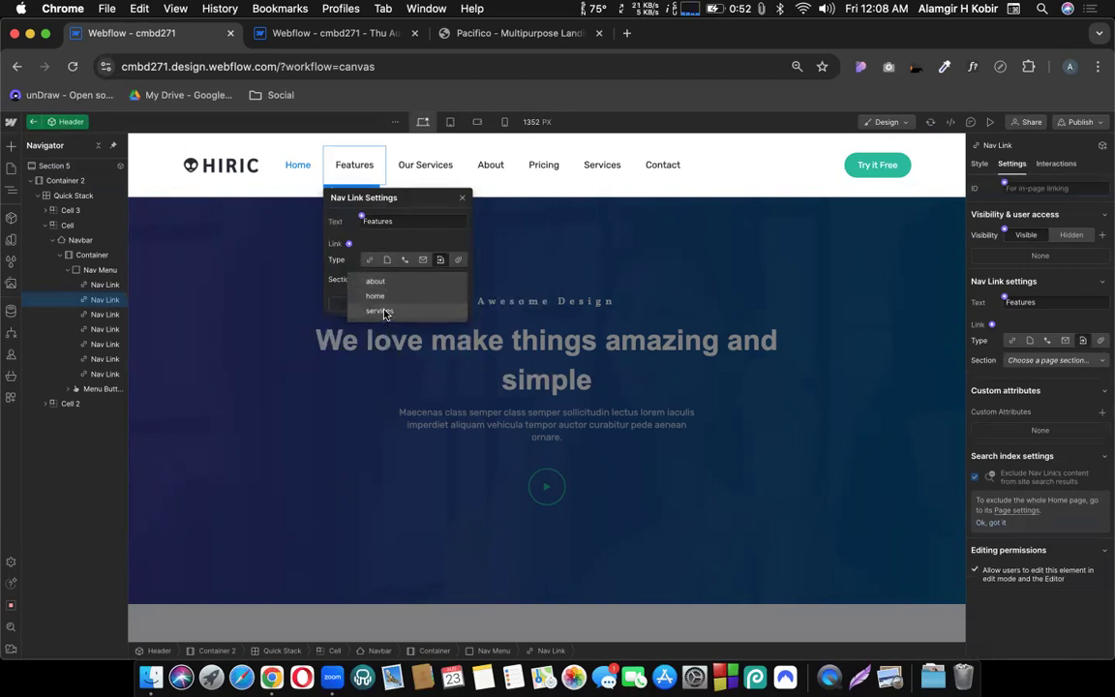
click(373, 281)
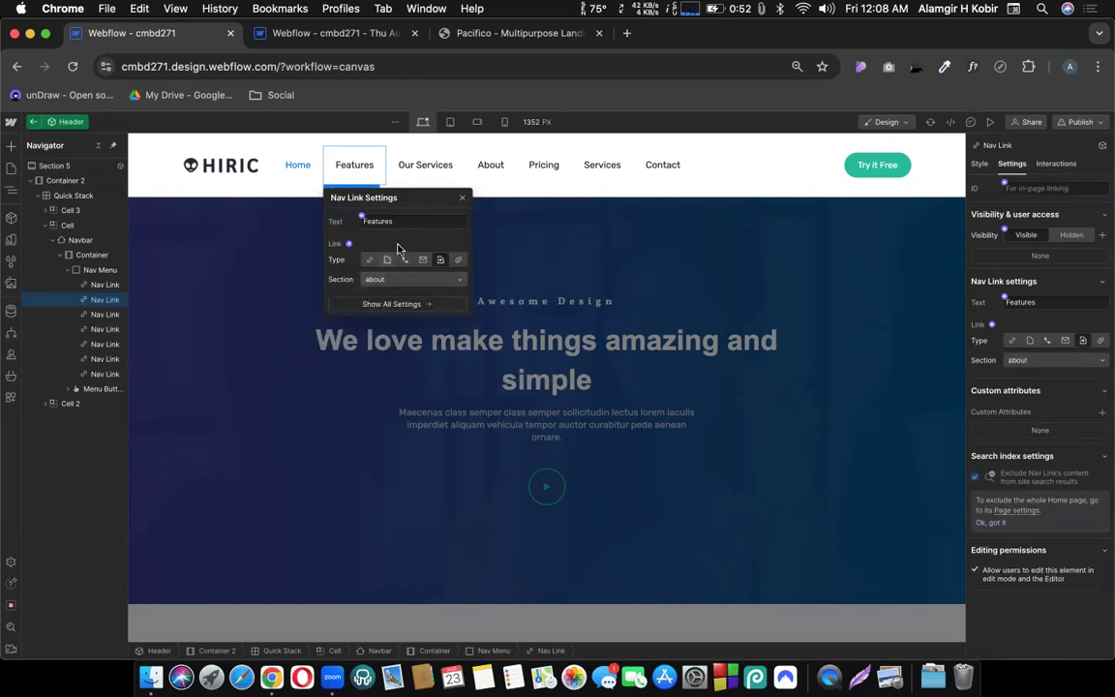
Step: Rename the Features nav link as About
click(350, 166)
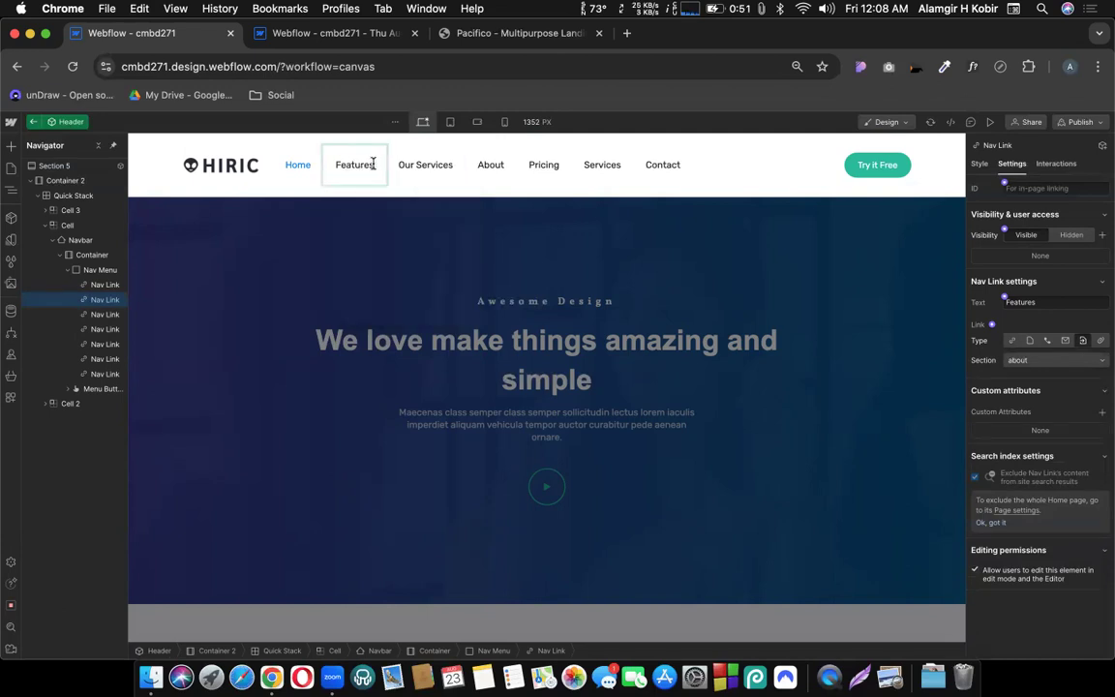
double_click(373, 164)
text(About)
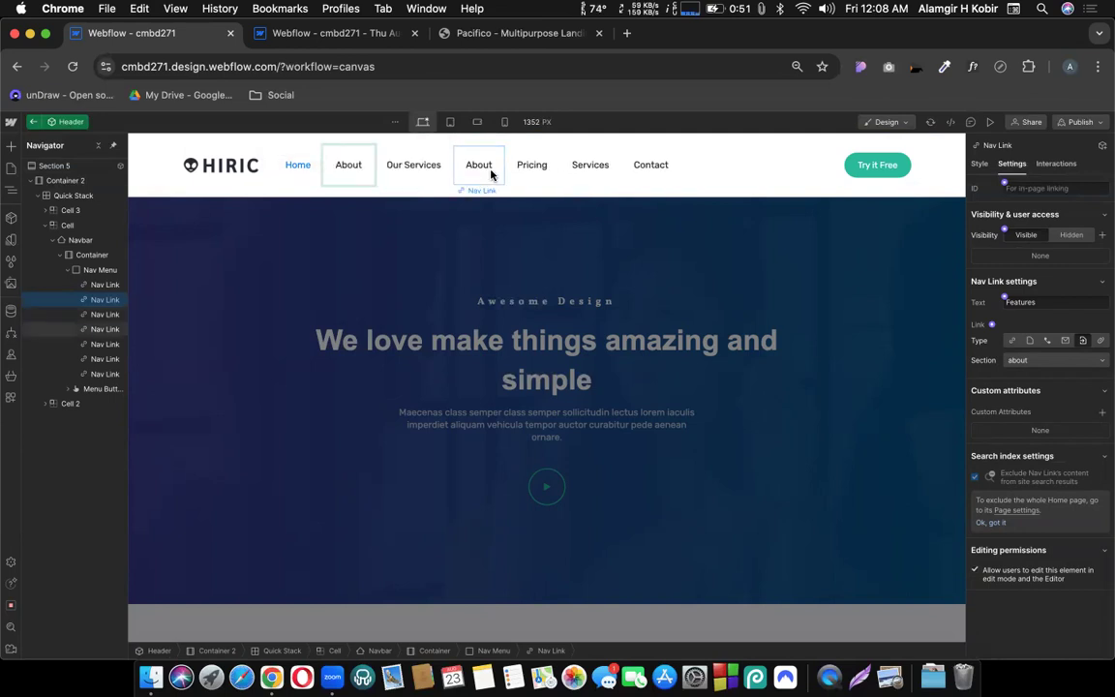
key(Delete)
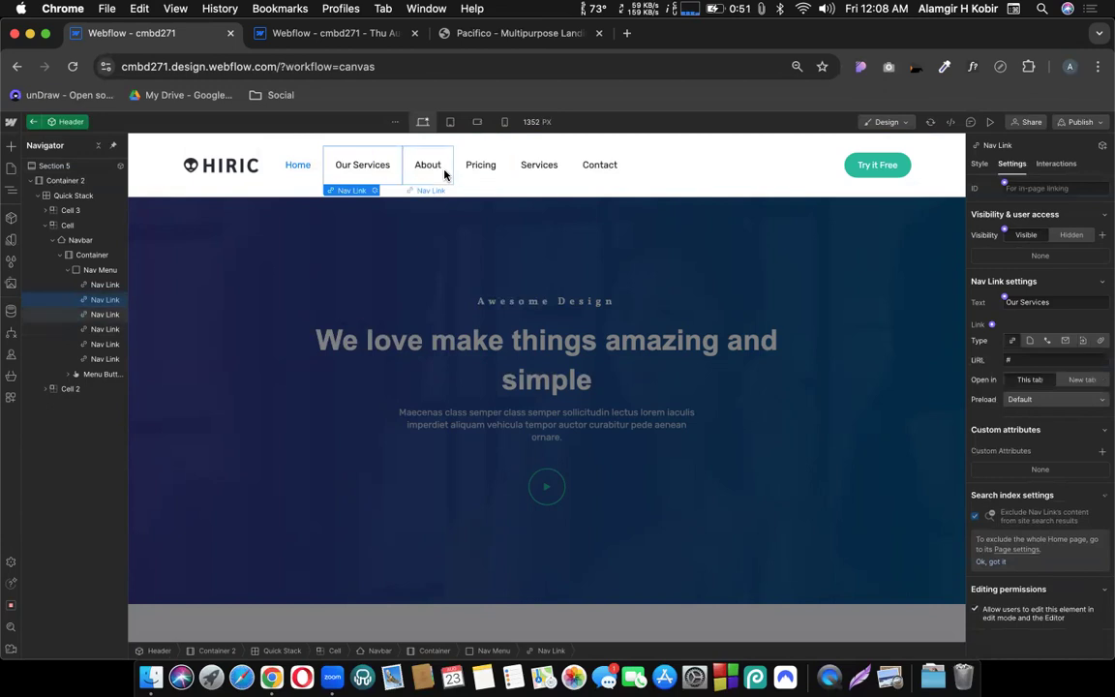
click(444, 172)
key(super+z)
Step: Delete the duplicate About nav link between Our Services and Pricing
click(467, 172)
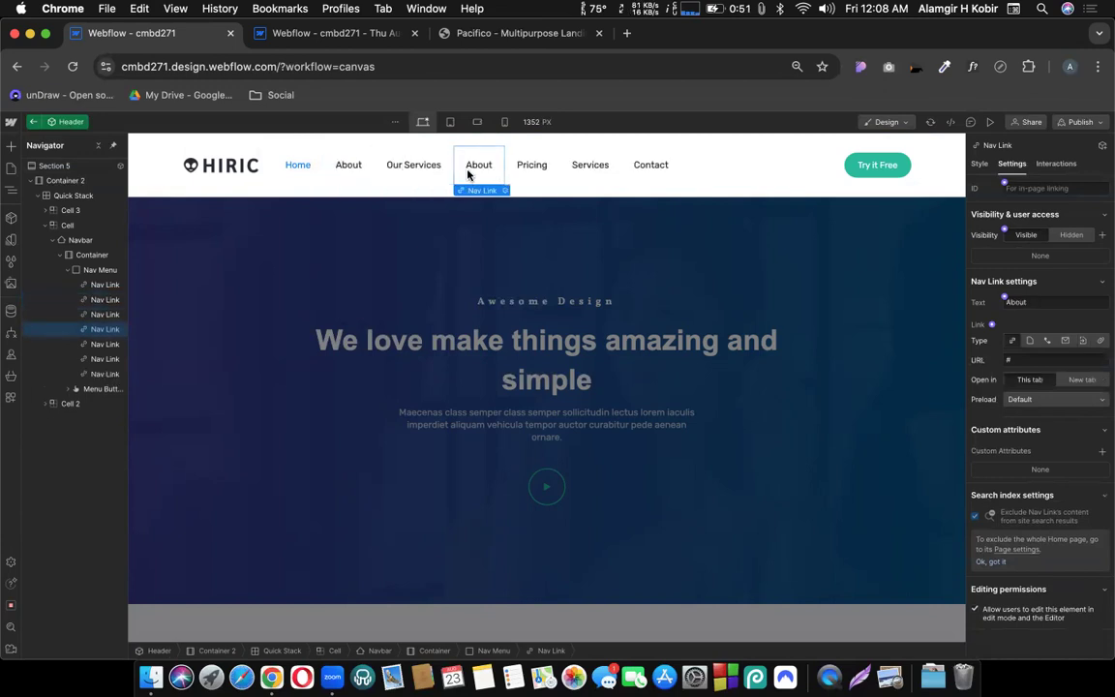
key(Delete)
Step: Link the Our Services nav link to the page section services and leave the Header component
click(417, 170)
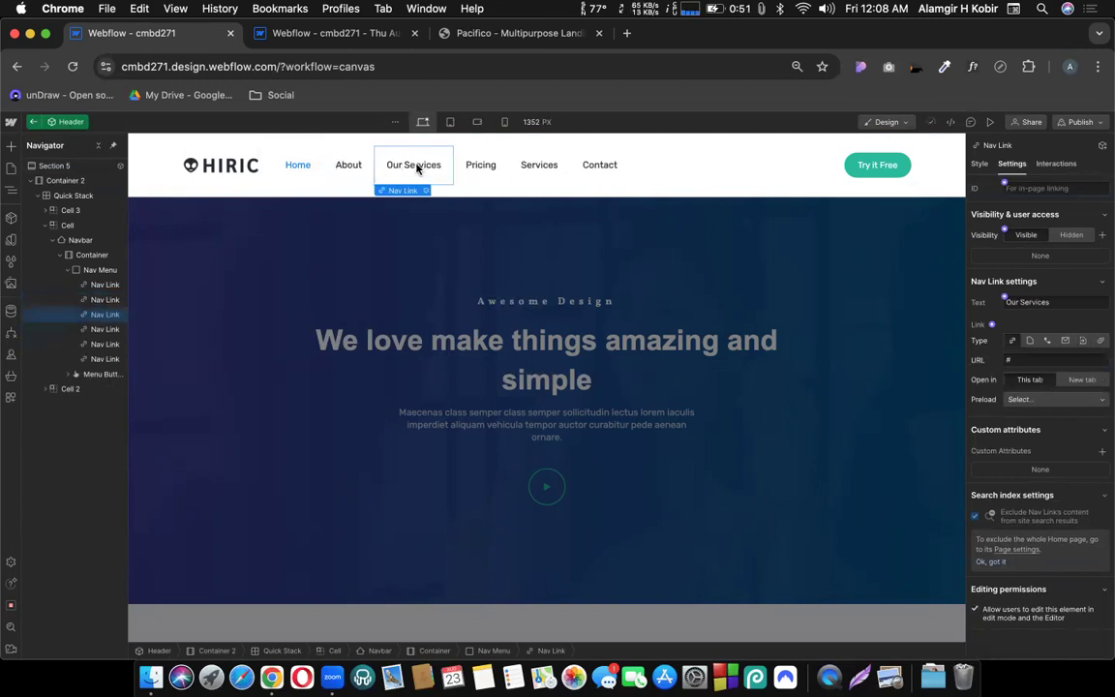
double_click(417, 170)
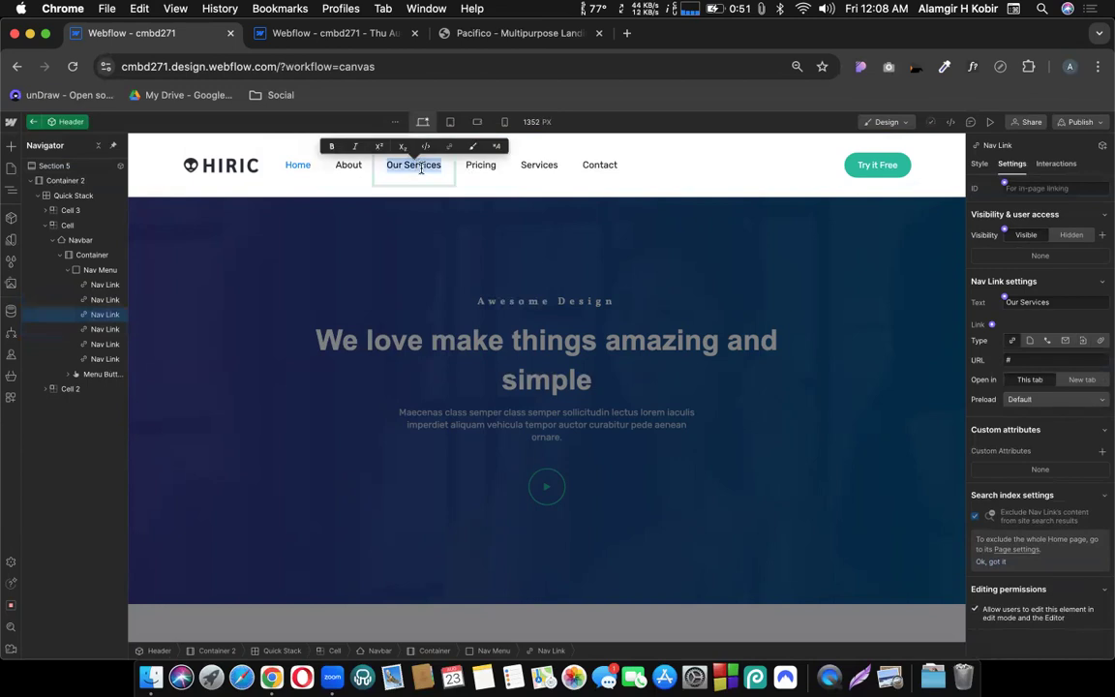
key(Escape)
click(467, 188)
click(436, 174)
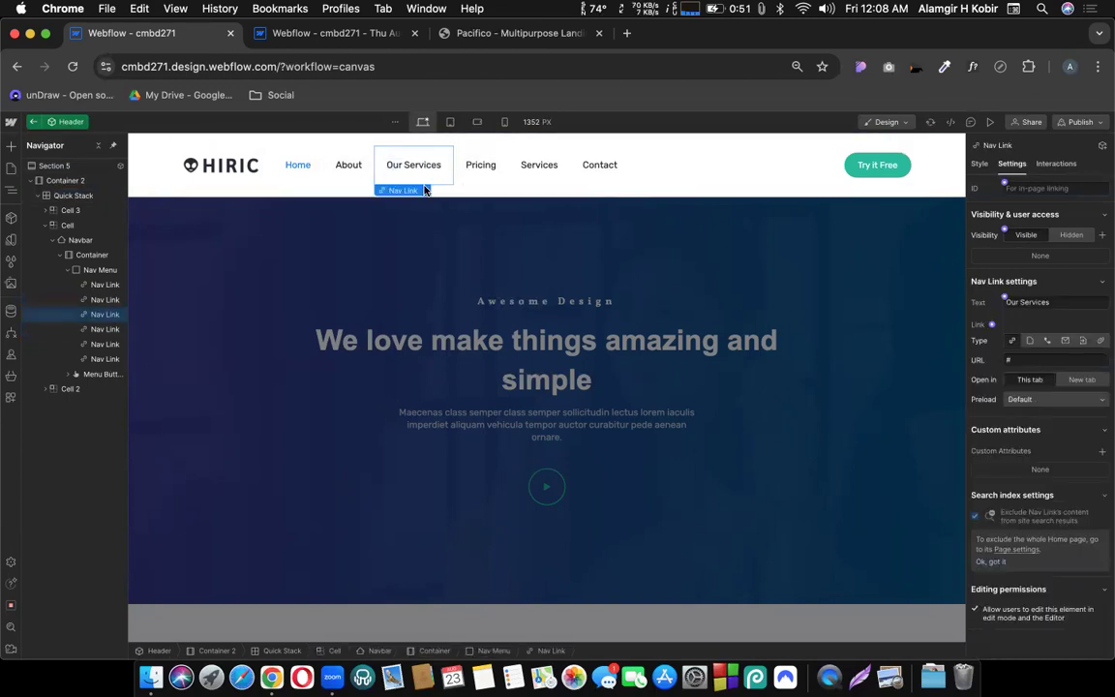
click(425, 189)
click(490, 259)
click(448, 281)
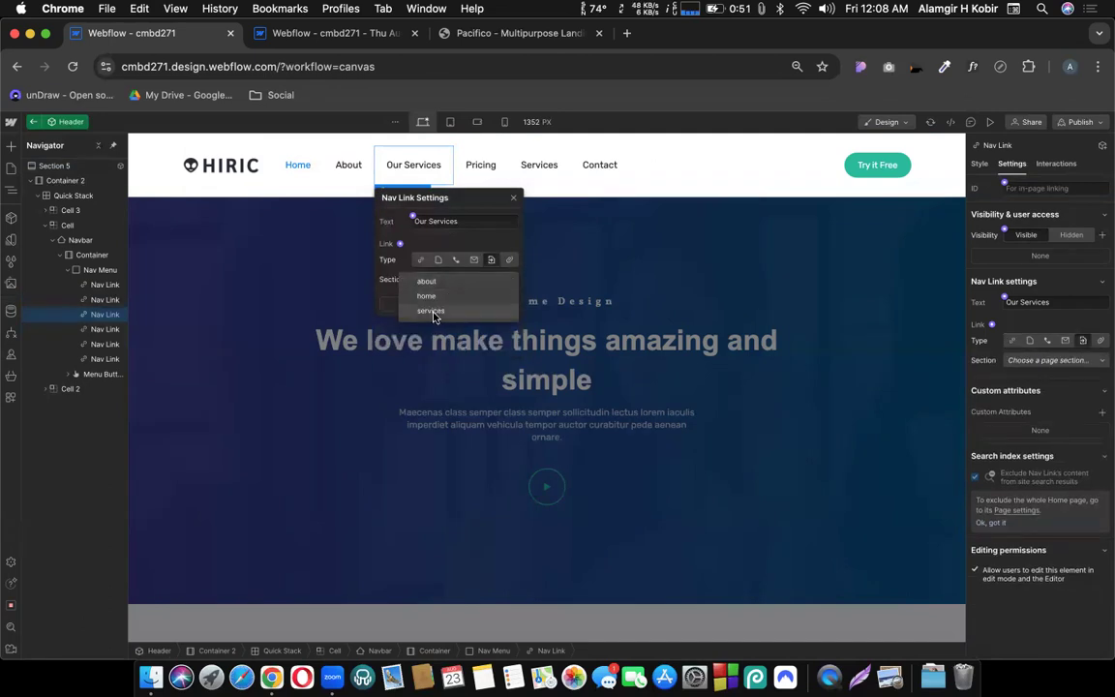
click(431, 311)
click(570, 228)
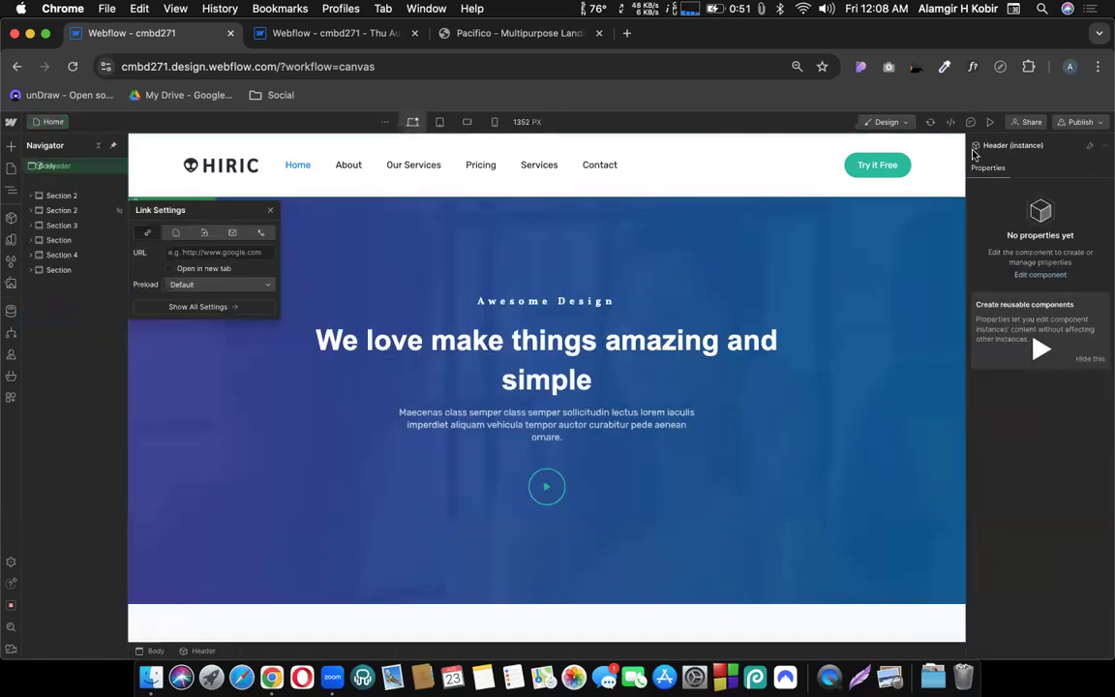
Step: Preview the Home page and test the About, Our Services and Home nav links, ending with the Link Settings popup closed
click(991, 122)
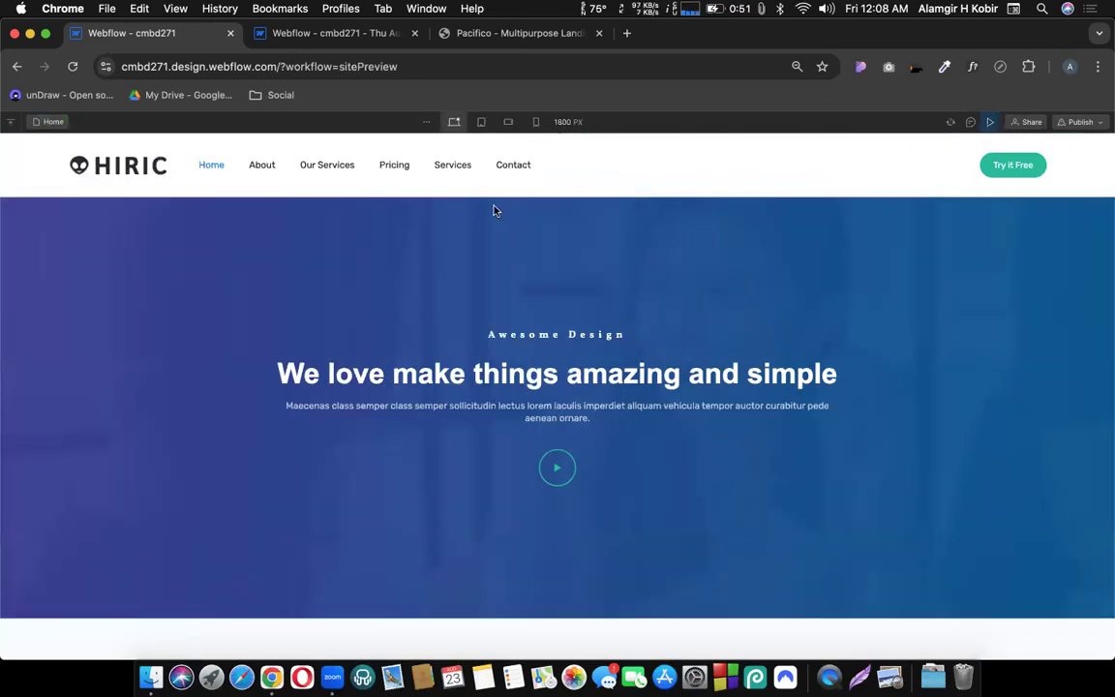
click(262, 168)
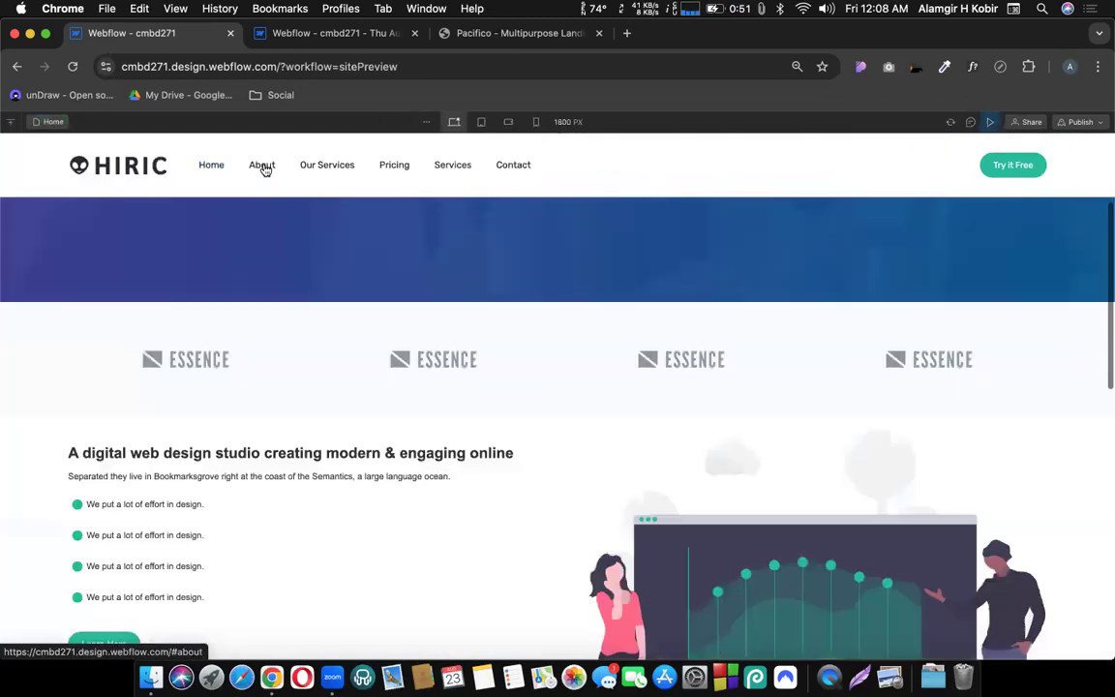
click(324, 166)
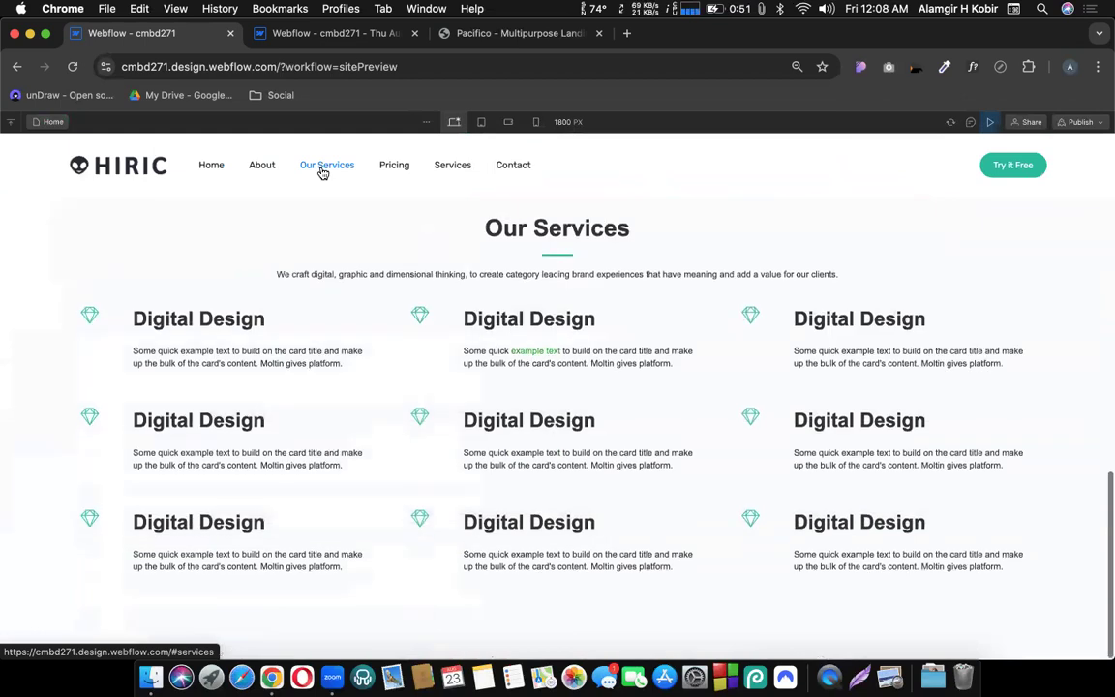
click(209, 165)
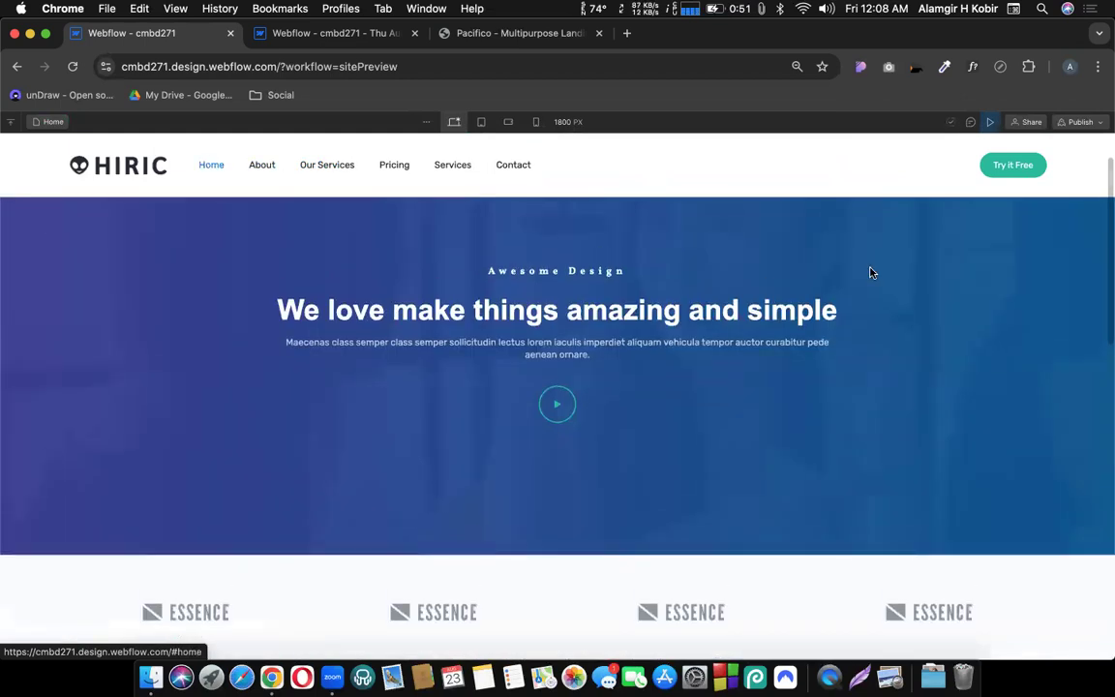
click(989, 122)
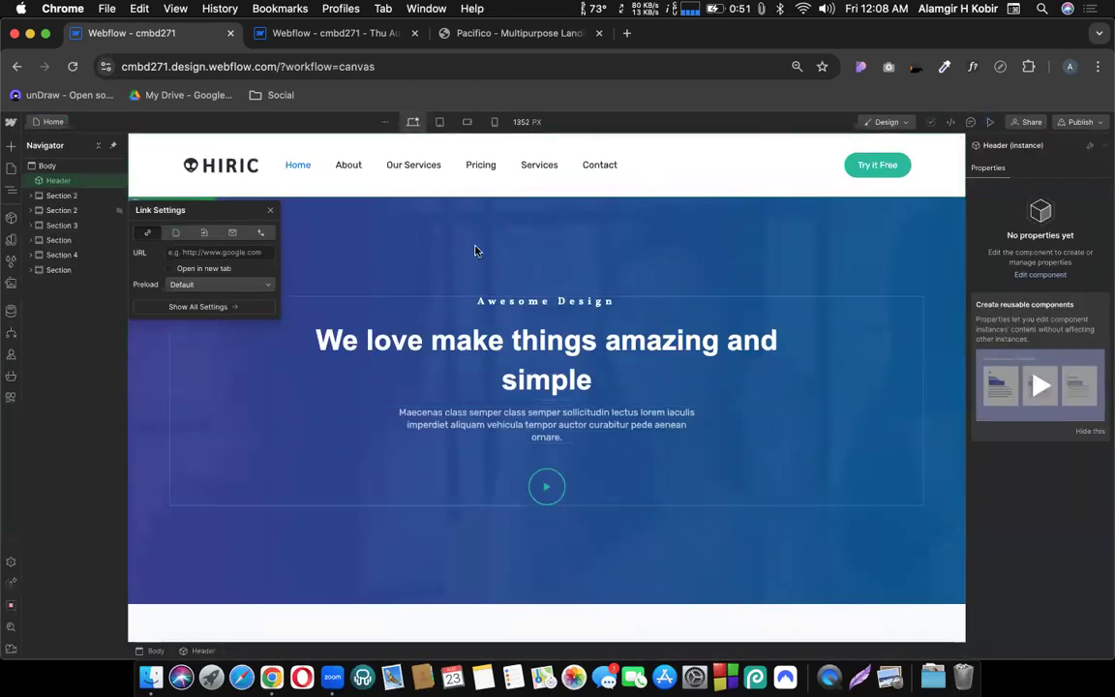
click(268, 212)
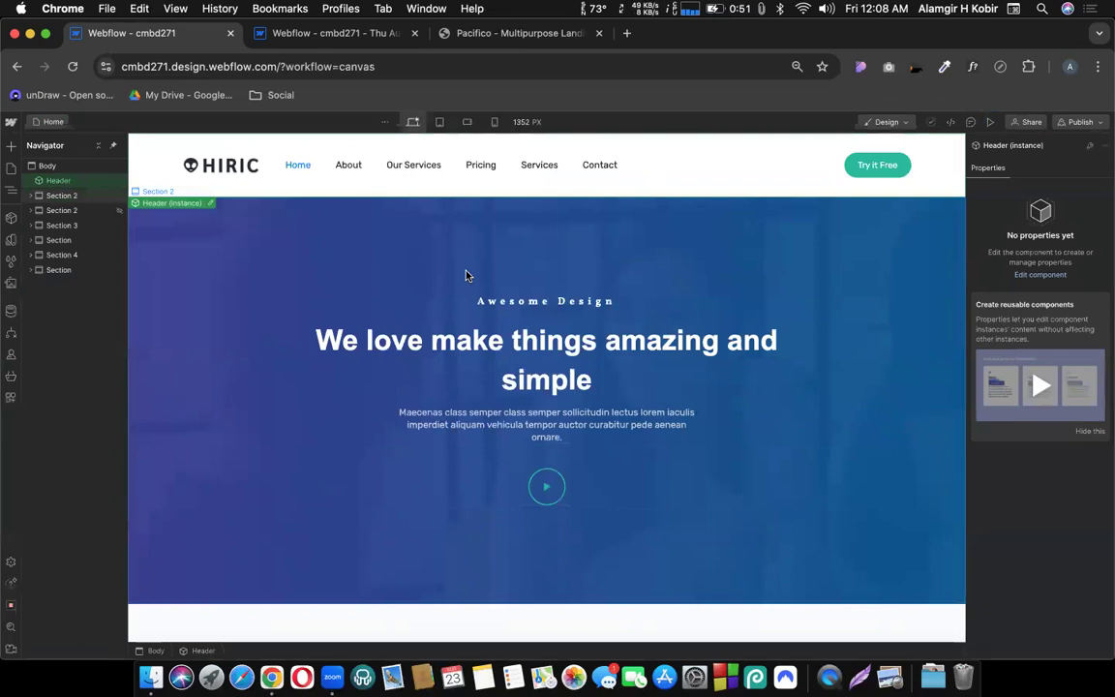
Step: Preview the page at the mobile portrait breakpoint at 414 px wide and test opening and closing the hamburger menu
click(493, 123)
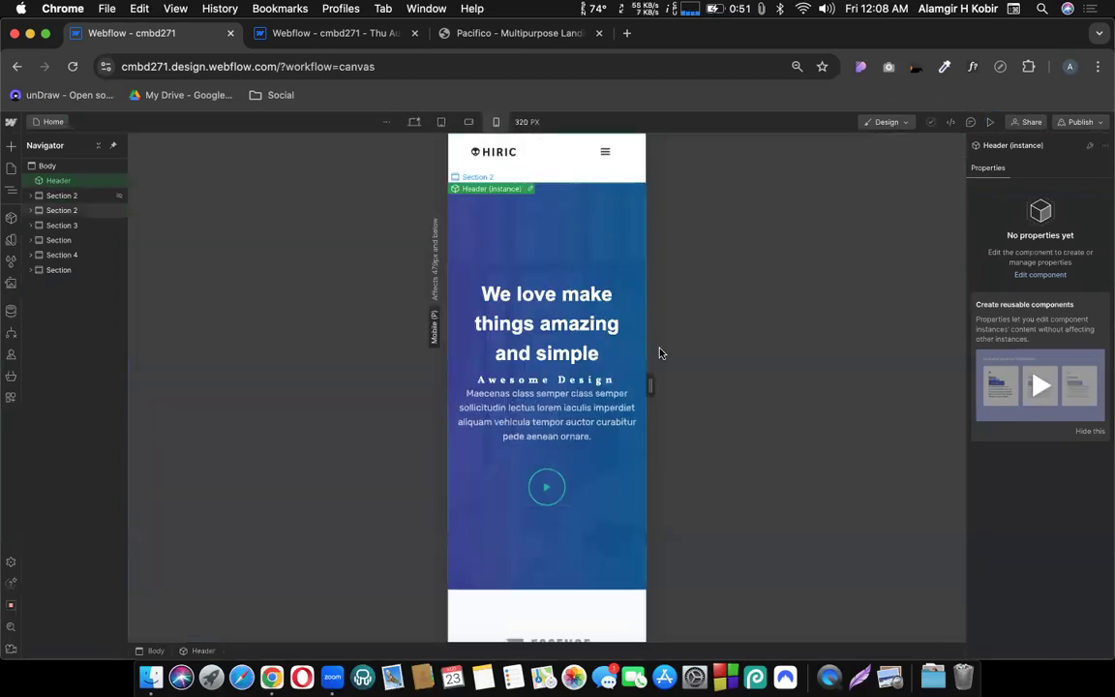
drag(651, 384, 681, 383)
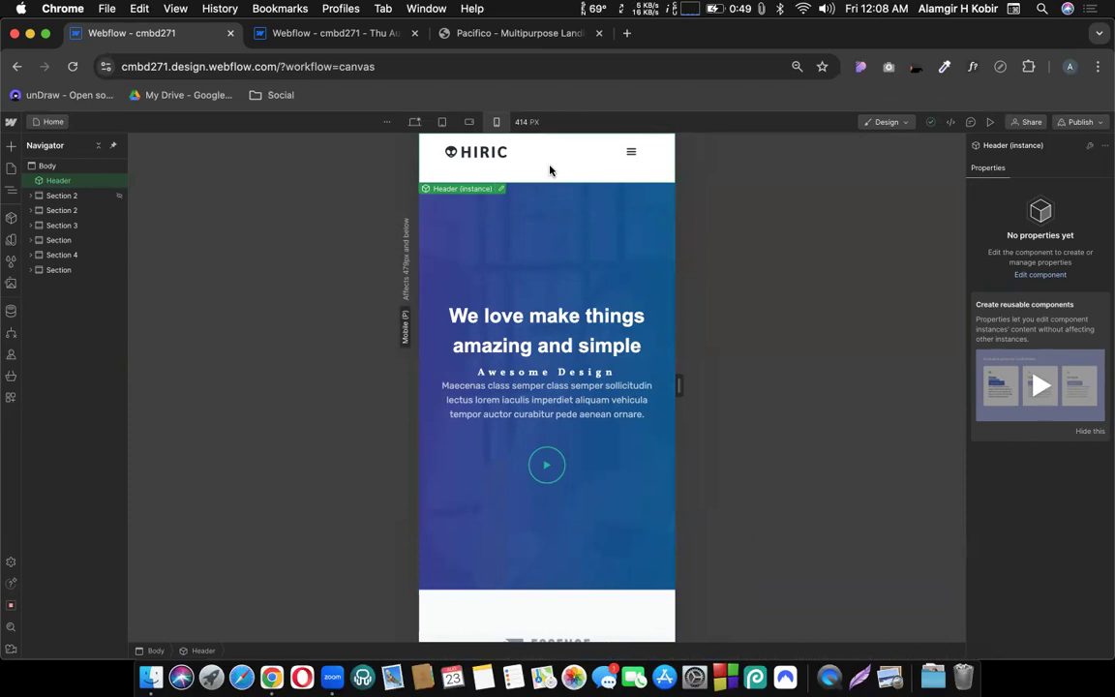
click(991, 122)
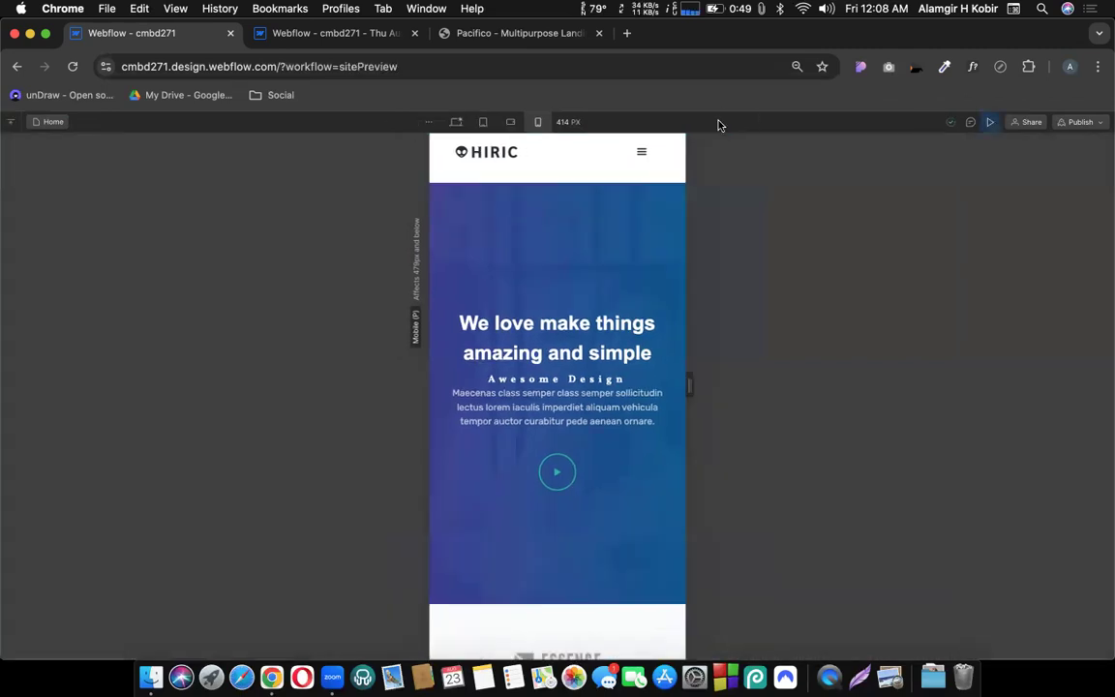
click(643, 155)
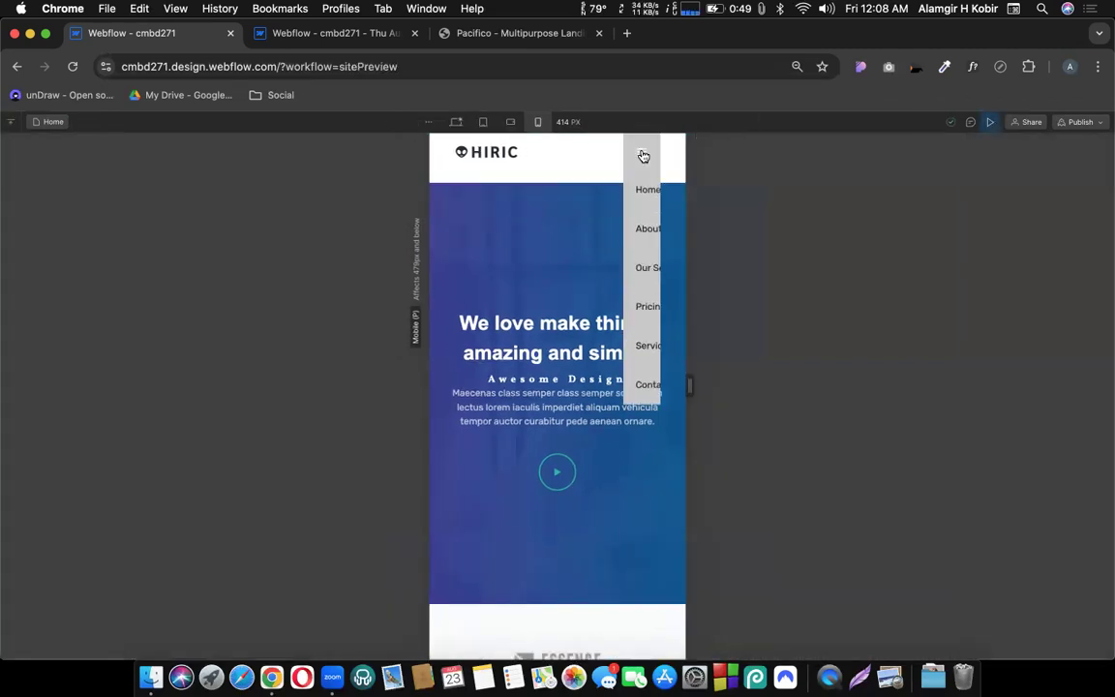
click(643, 155)
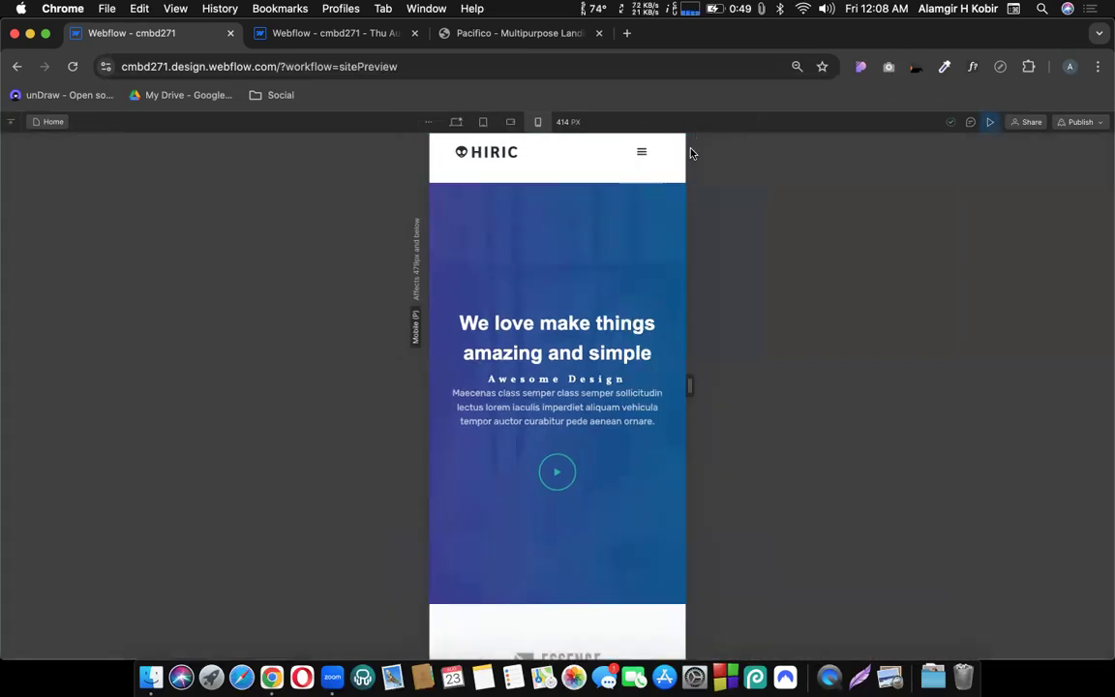
click(991, 122)
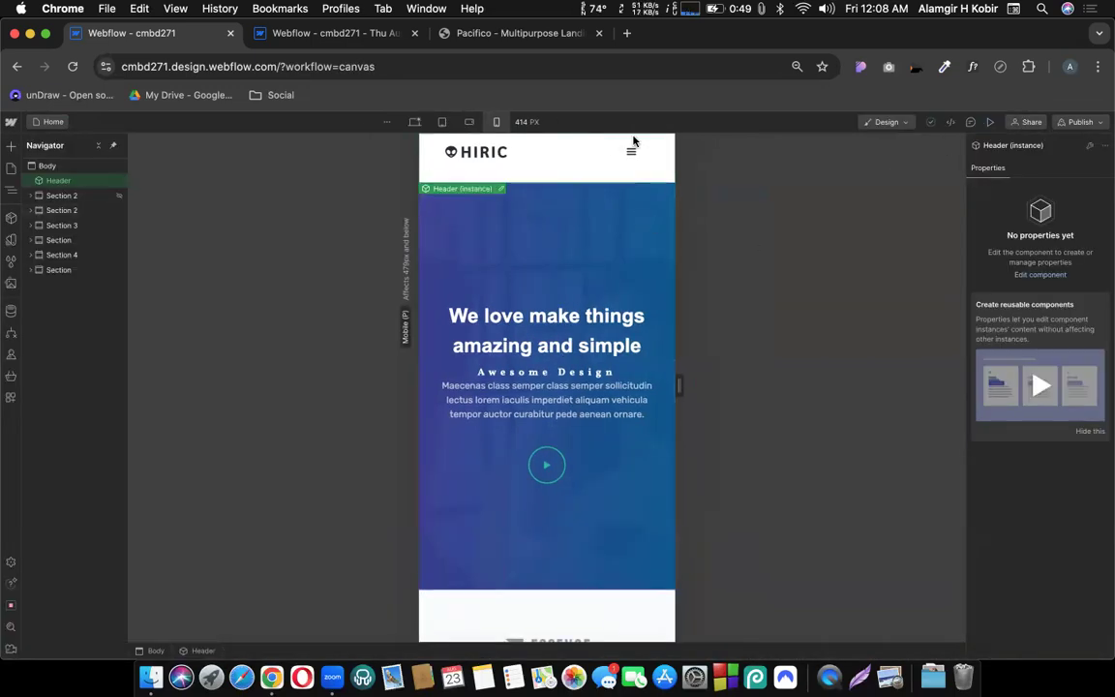
Step: Open the Header component for editing and set its navbar menu to Show
double_click(572, 166)
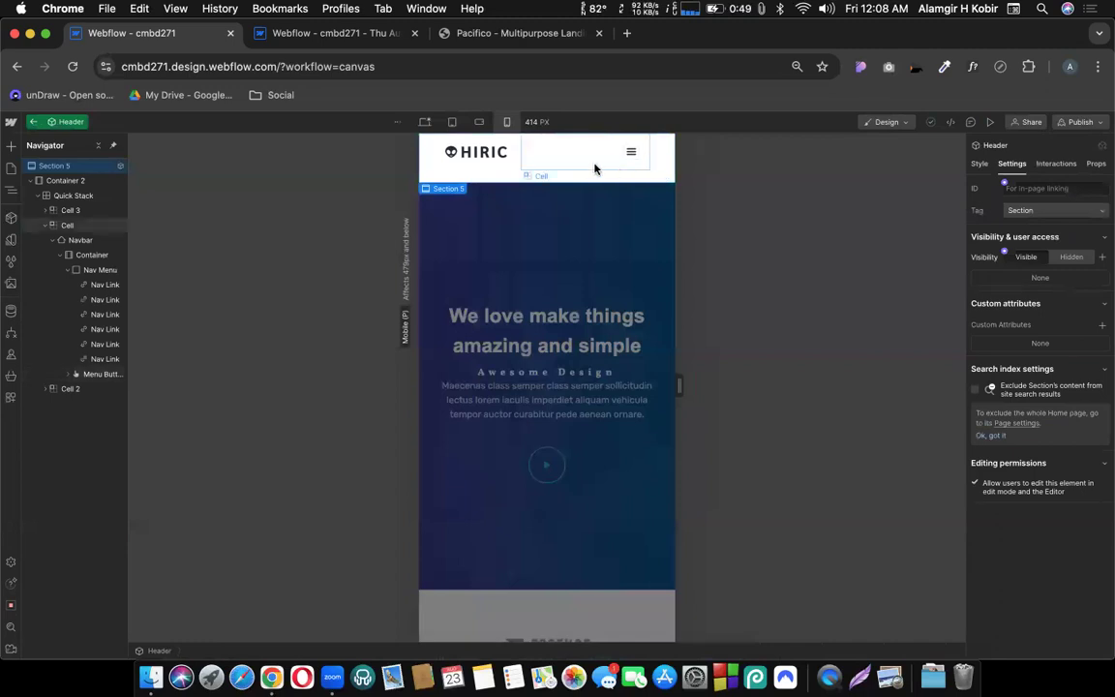
click(625, 166)
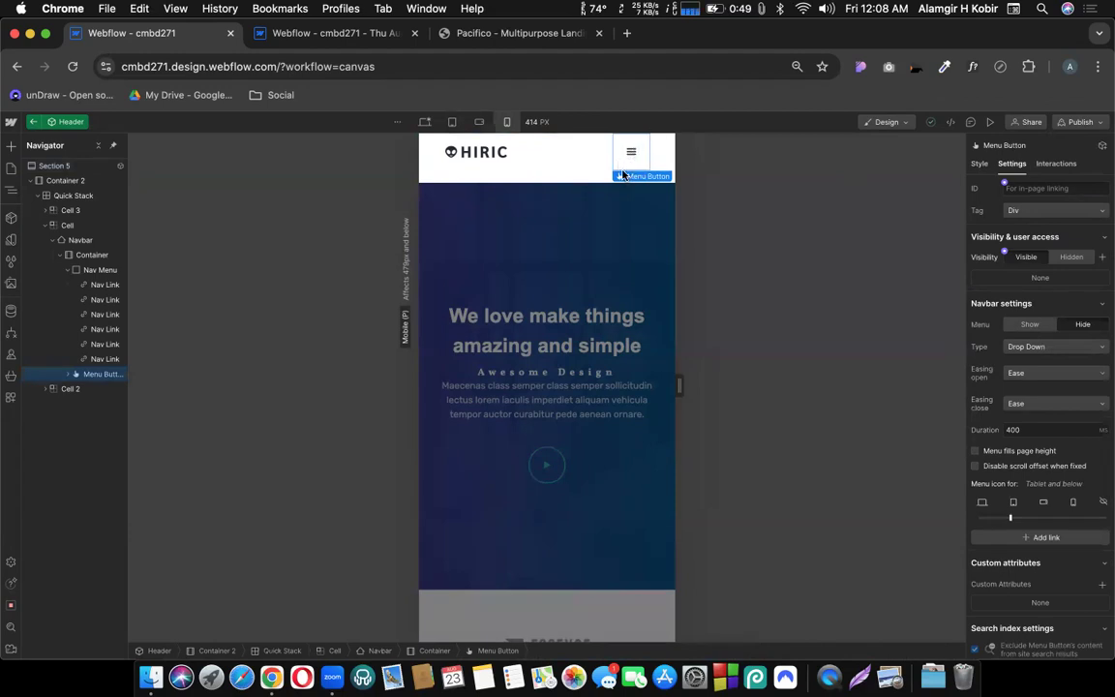
click(1024, 329)
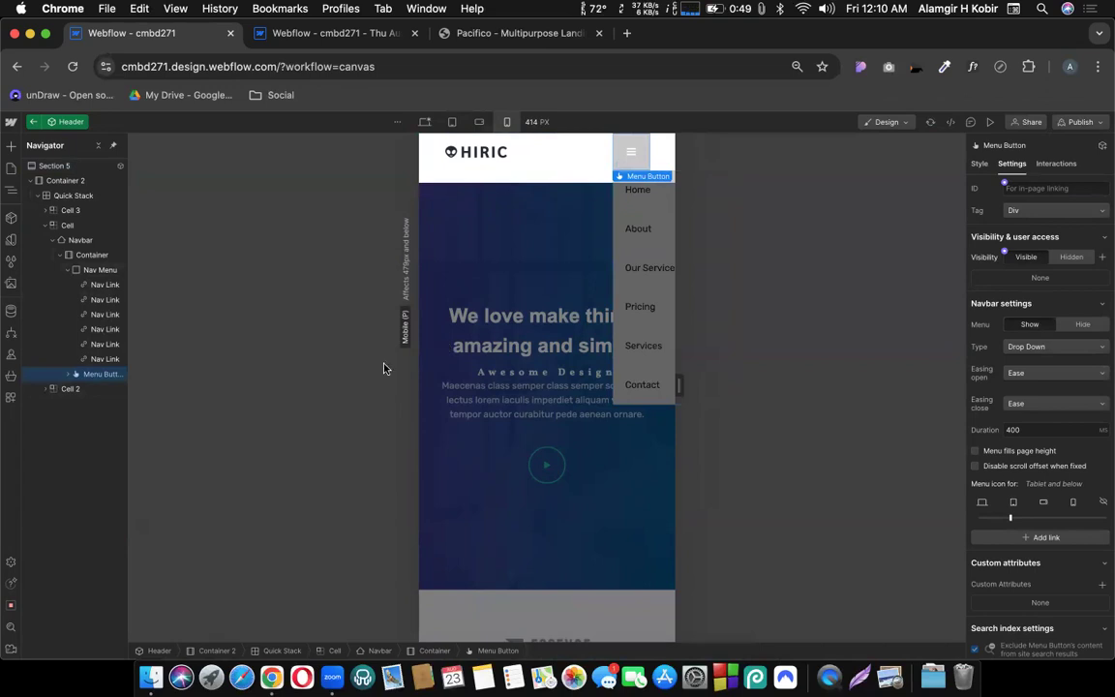
Step: Set the Nav Menu's left position offset to -281 at the mobile portrait breakpoint
click(623, 194)
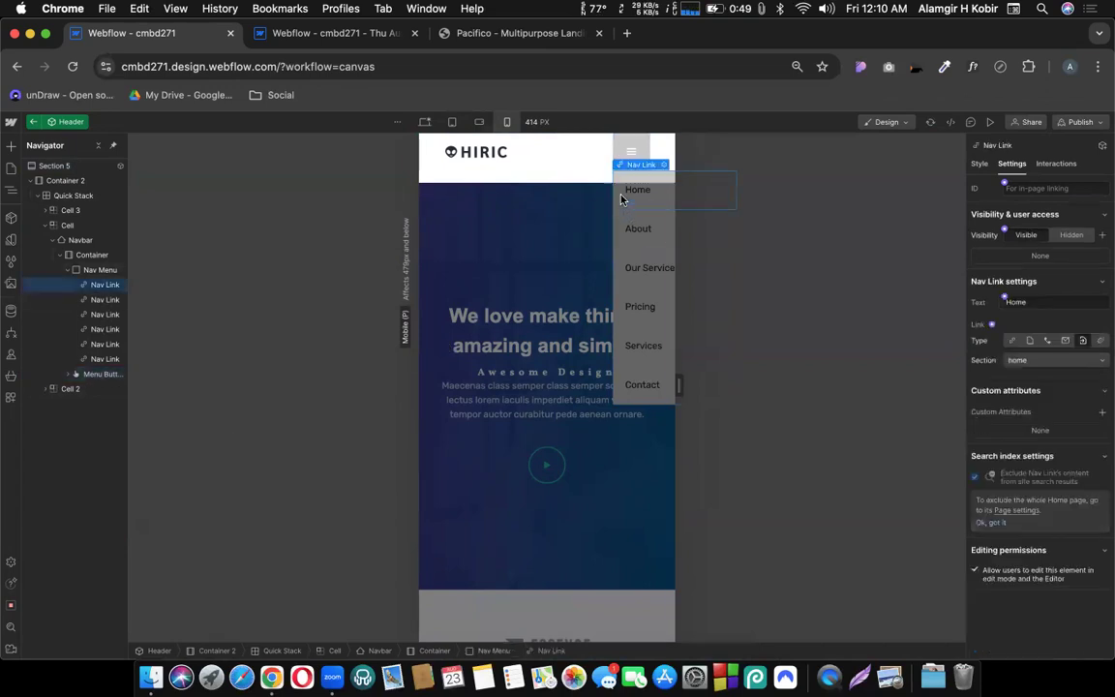
click(97, 271)
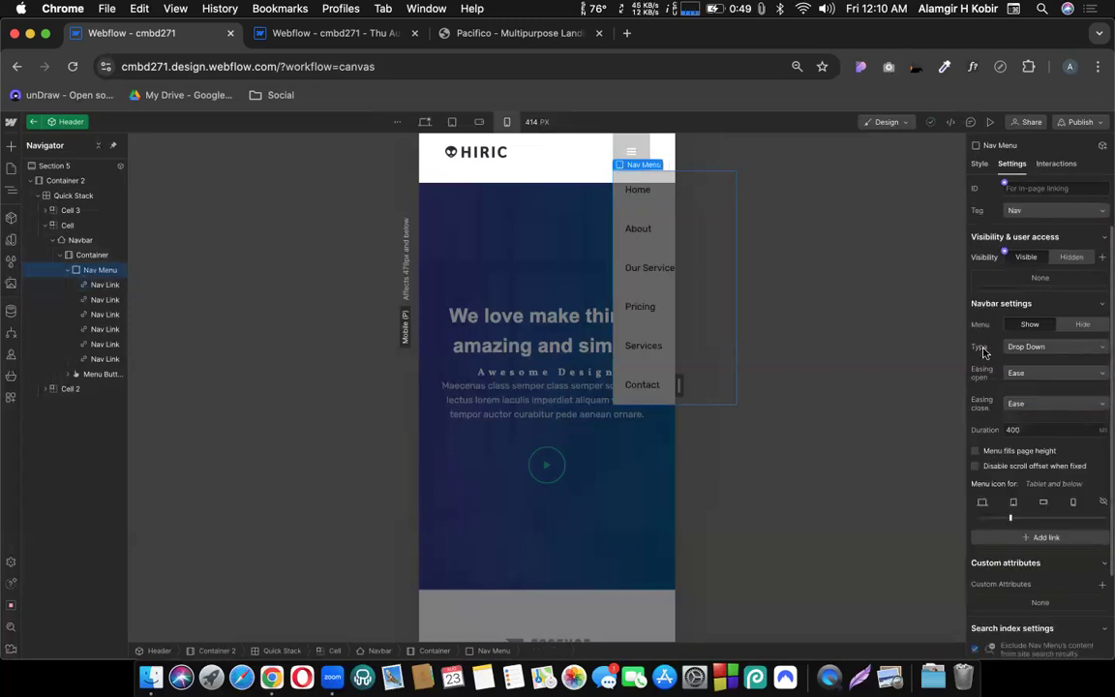
click(979, 167)
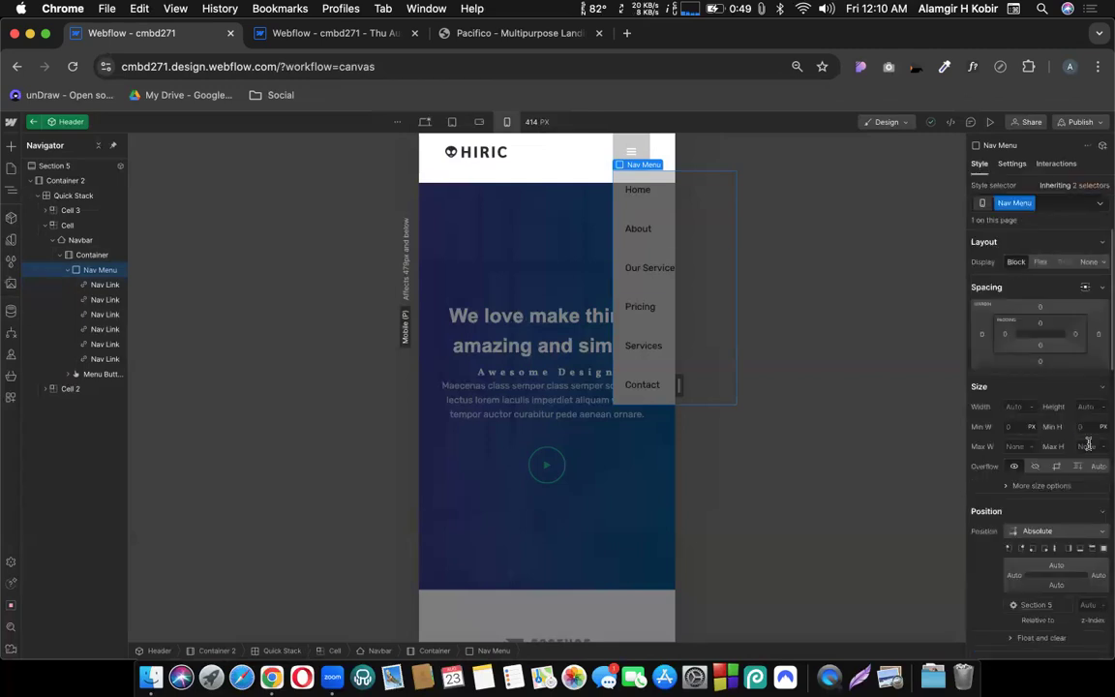
scroll(1093, 425, down, 3)
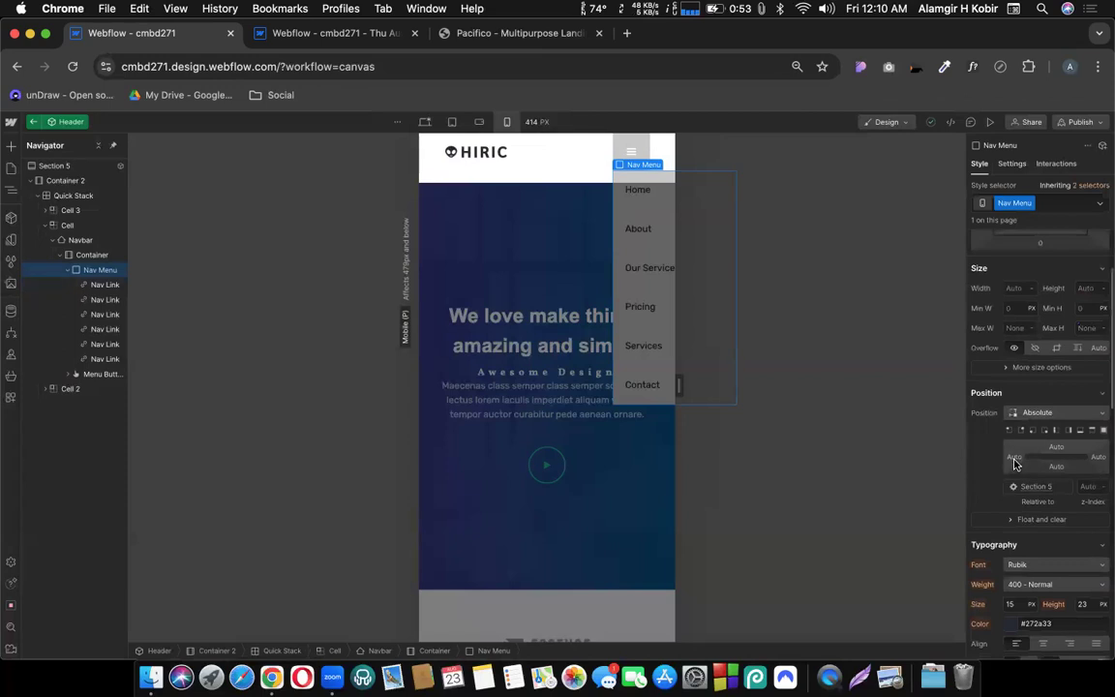
drag(1020, 456, 839, 464)
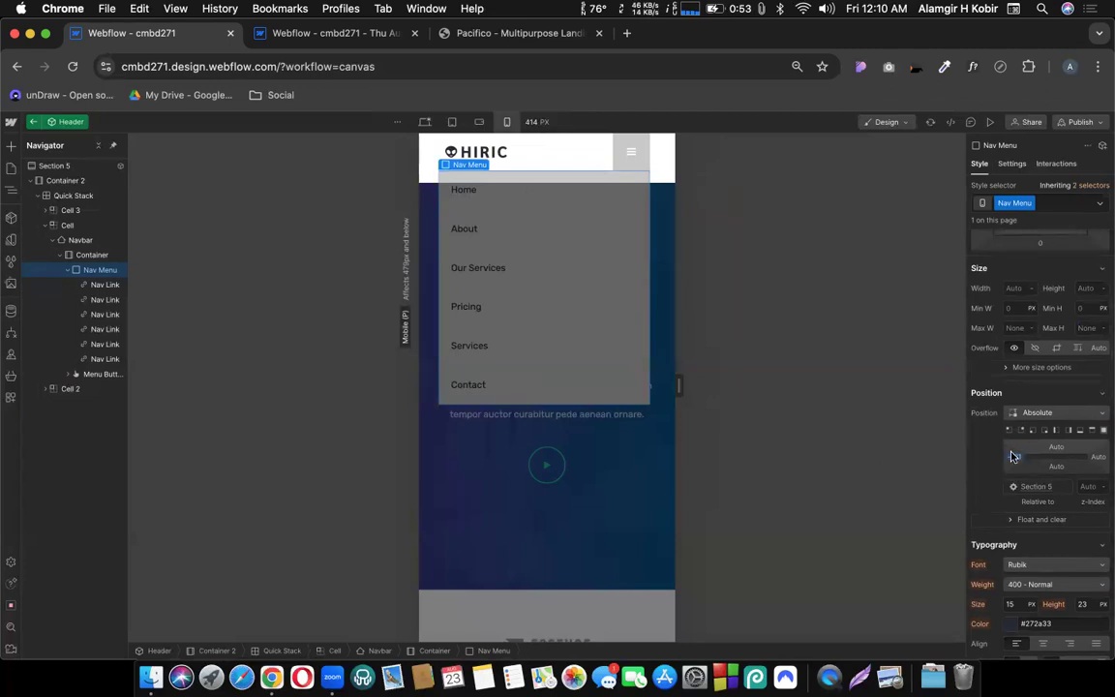
Step: Preview the repositioned mobile menu, toggling the hamburger button several times to check how it opens and closes
click(991, 122)
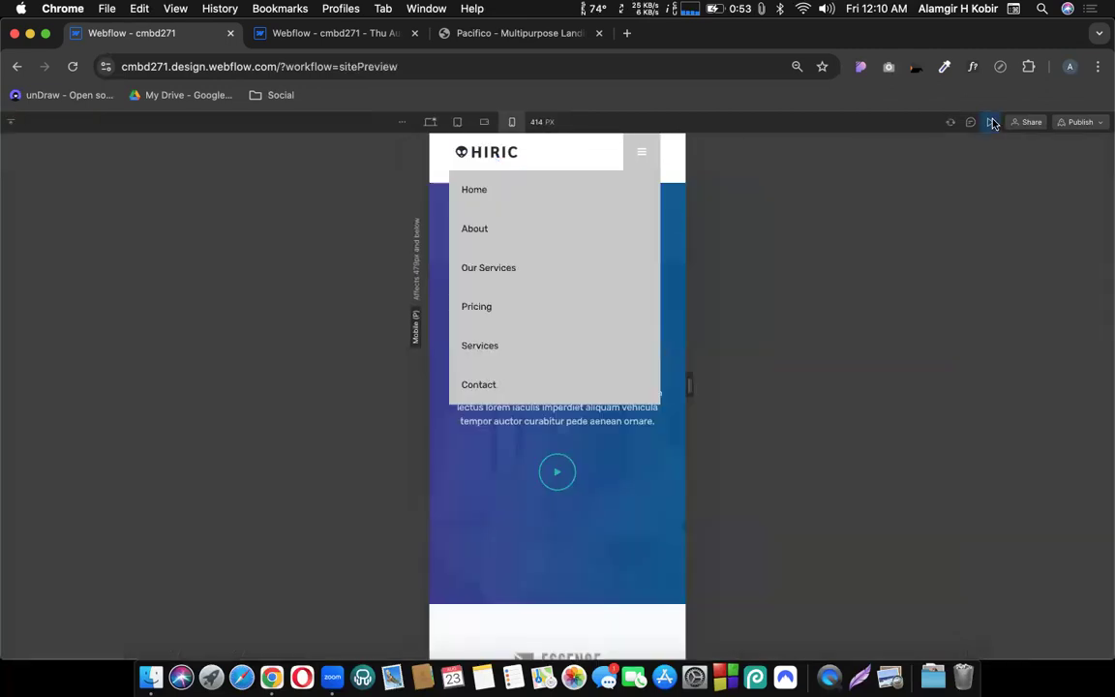
click(643, 154)
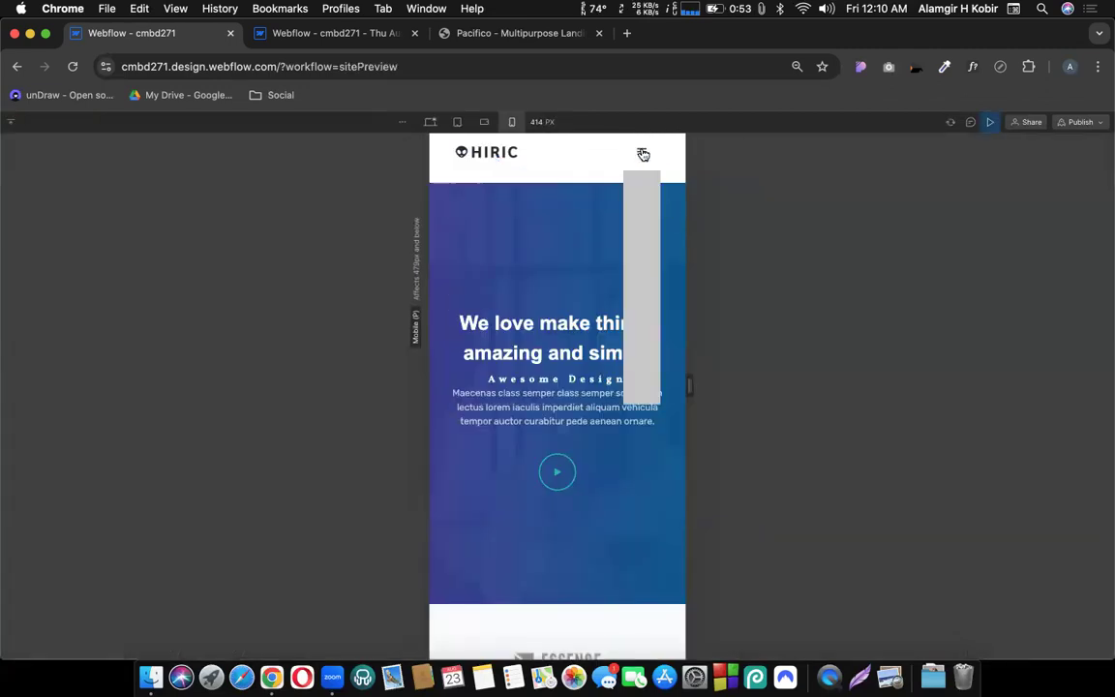
click(642, 155)
click(643, 155)
click(643, 155)
click(643, 155)
click(988, 123)
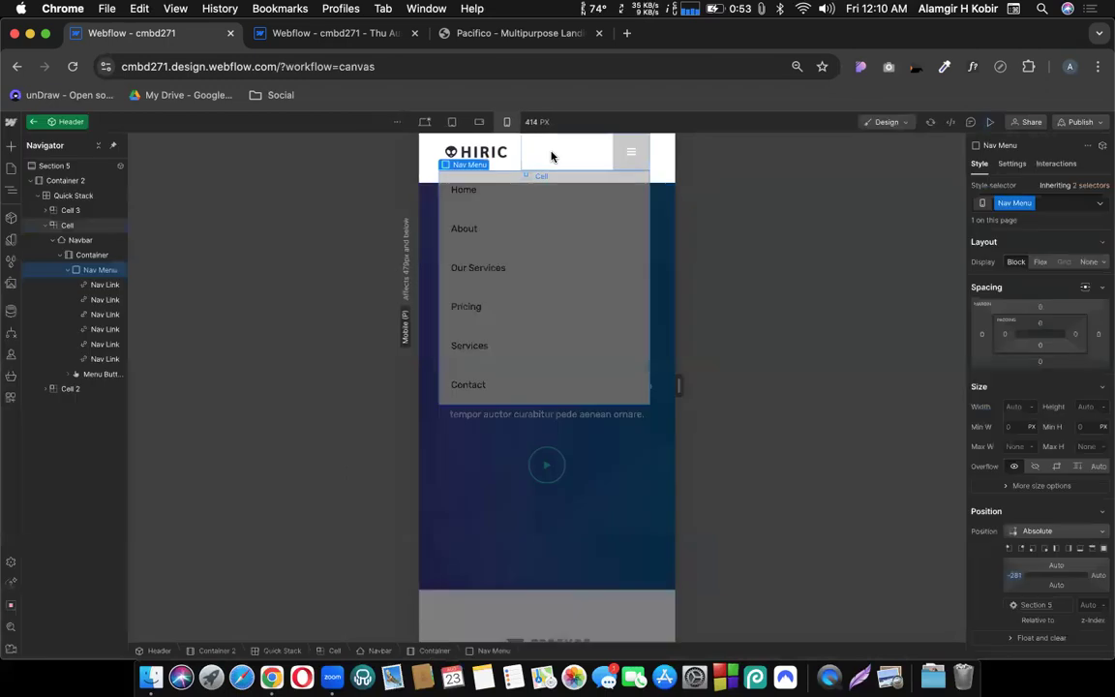
Step: Set the Navbar's width to 100% at the mobile portrait breakpoint and preview the hamburger menu
click(610, 167)
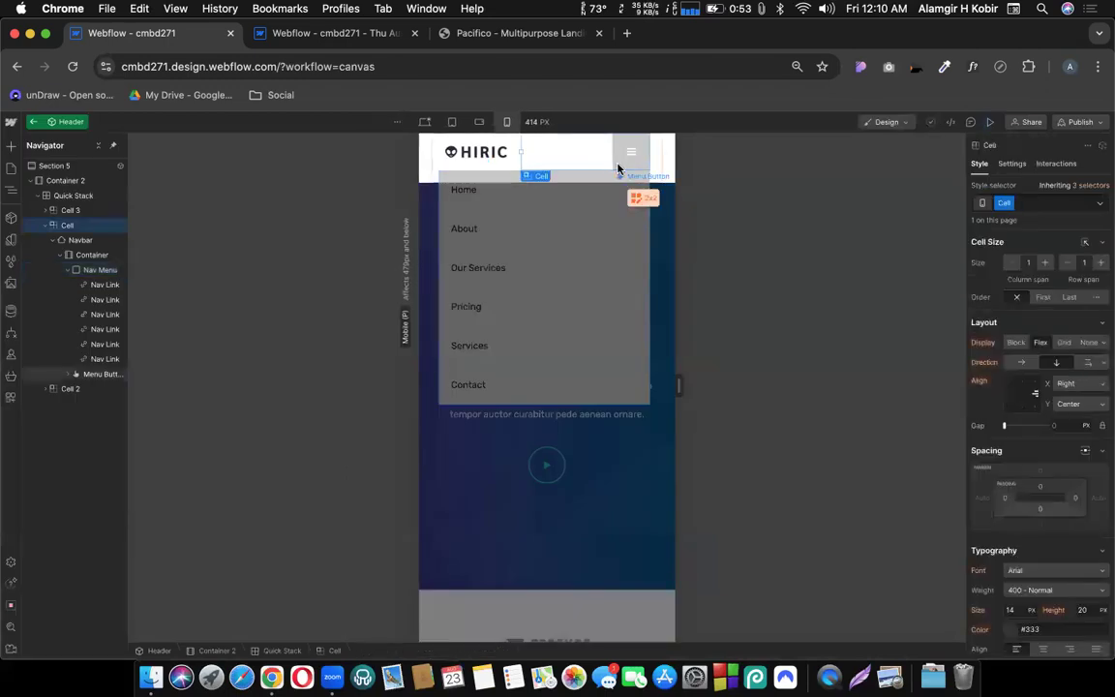
click(617, 169)
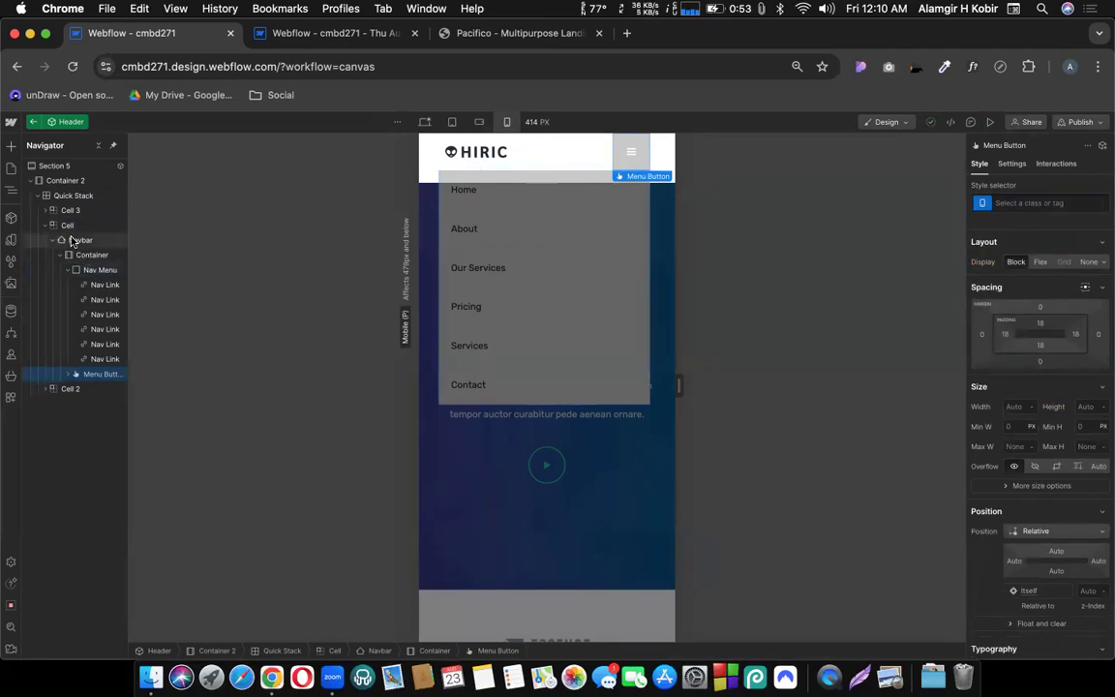
click(73, 241)
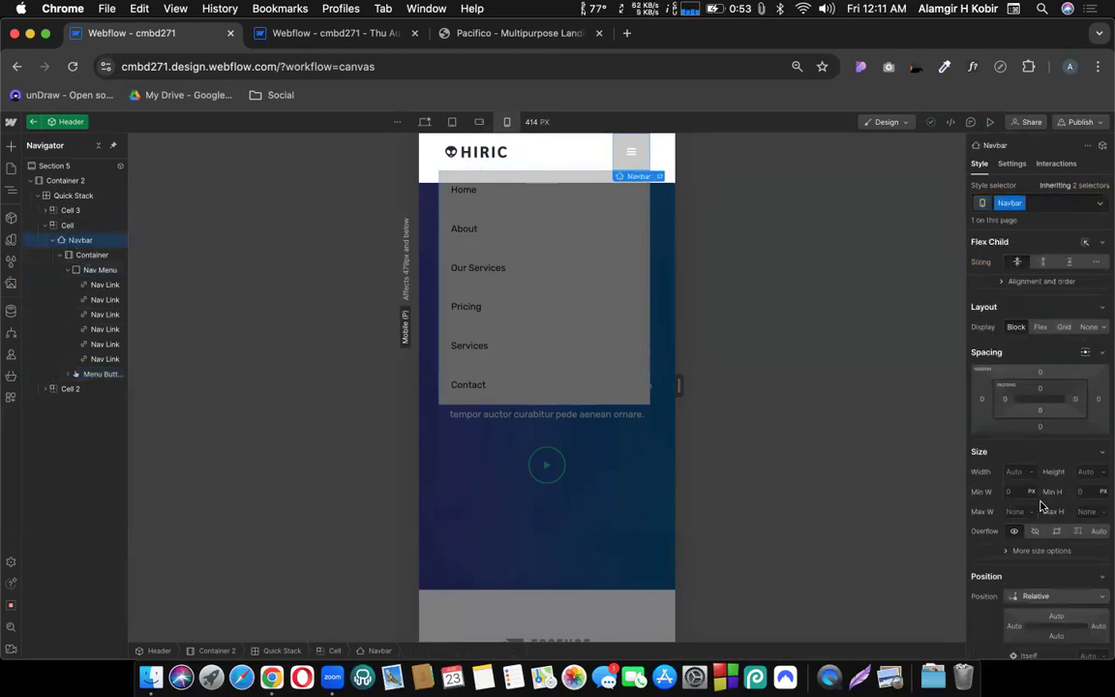
click(1014, 473)
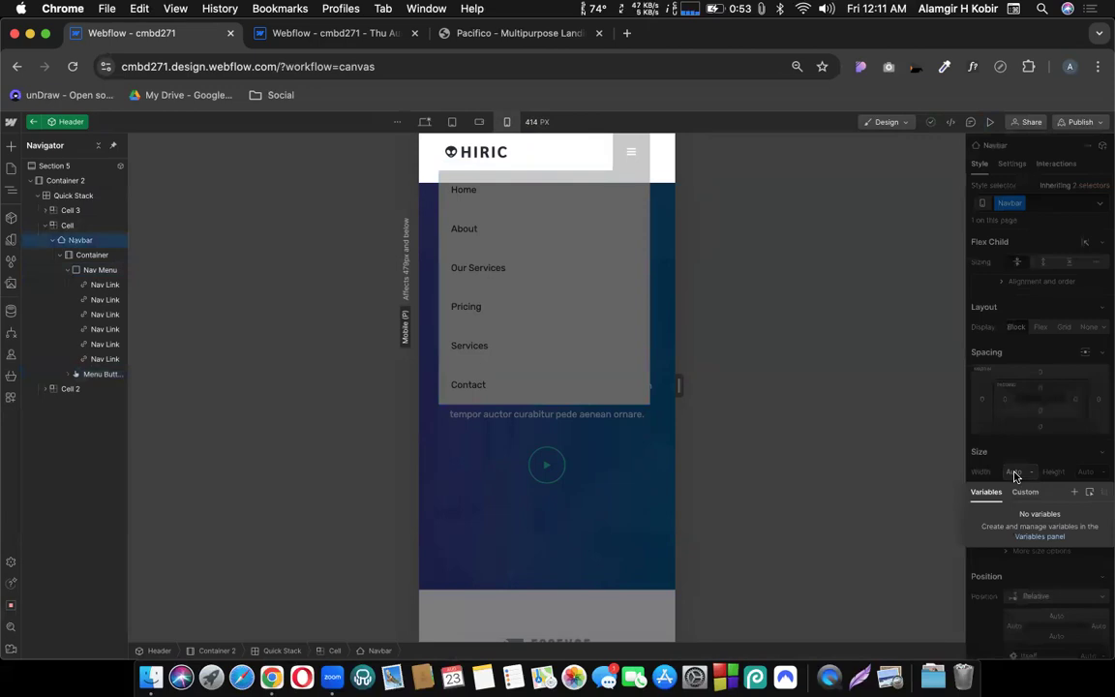
click(1014, 473)
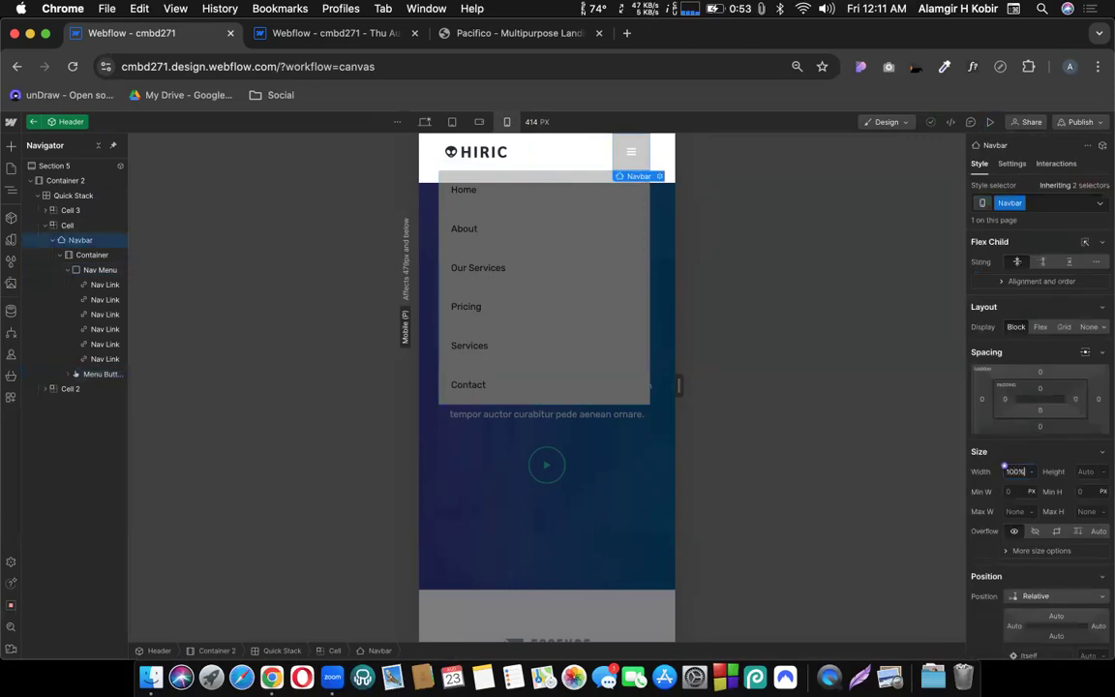
text(100%)
key(Return)
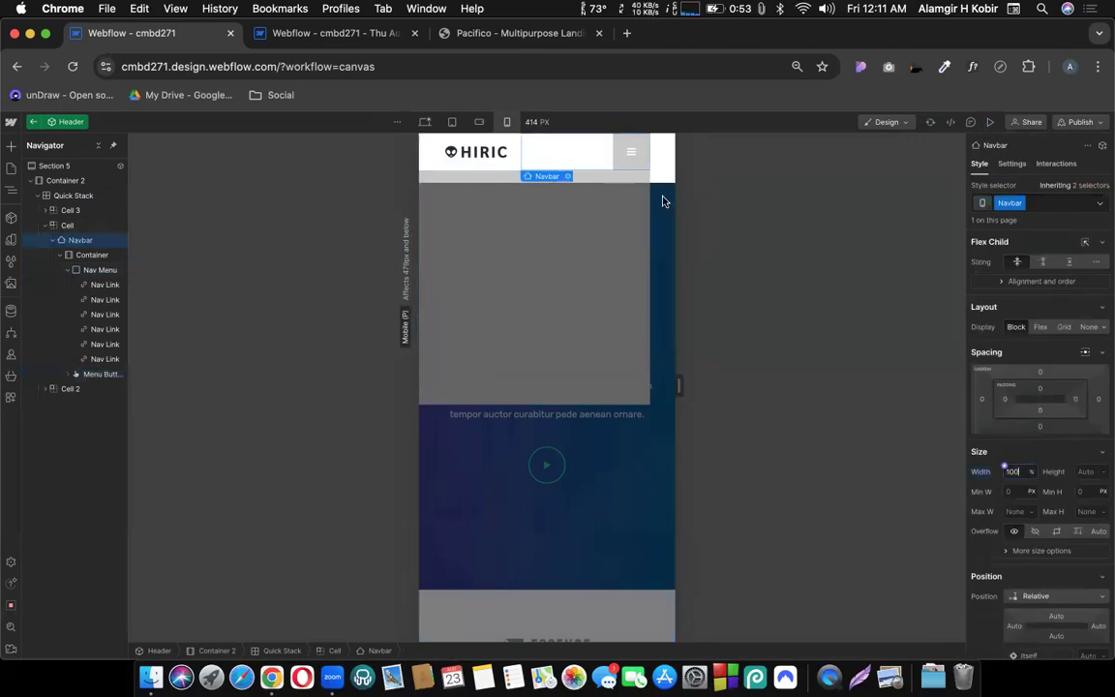
click(989, 122)
click(634, 157)
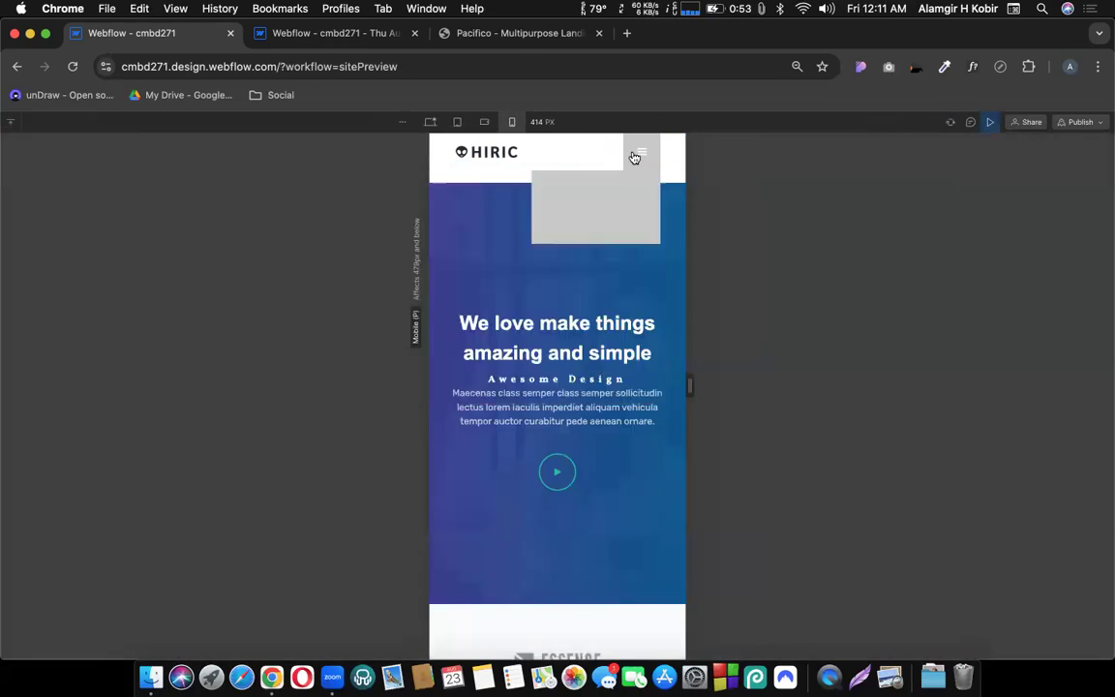
Step: Toggle the previewed hamburger menu several times to check where the dropdown opens, and return to the editing canvas
click(634, 156)
click(634, 157)
click(633, 157)
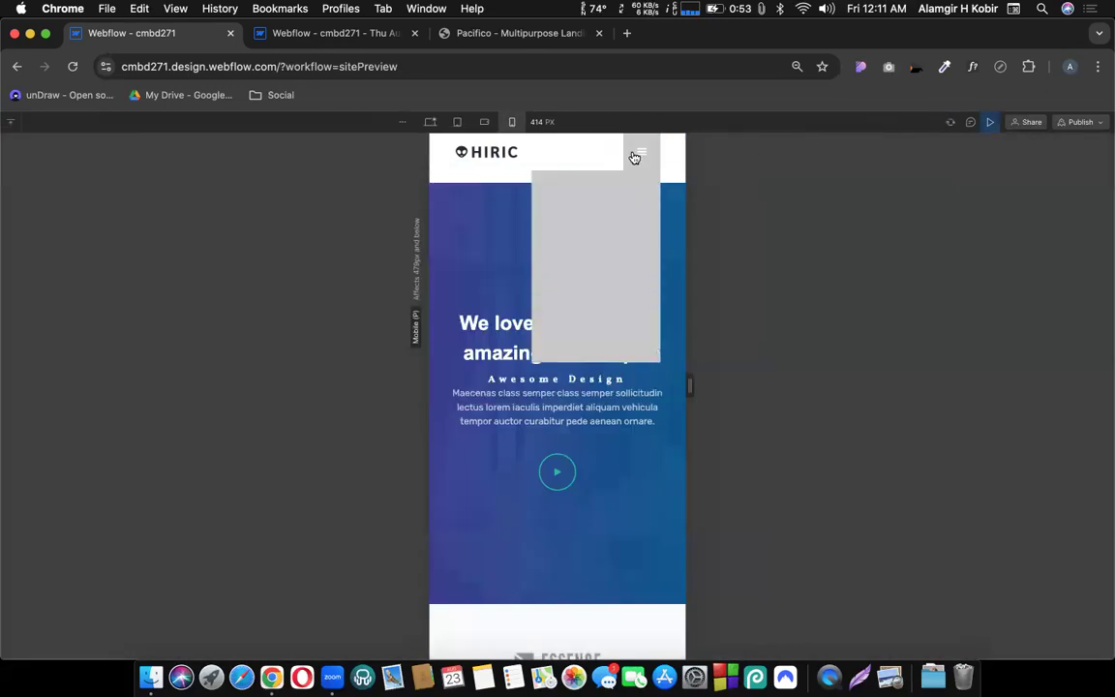
click(989, 122)
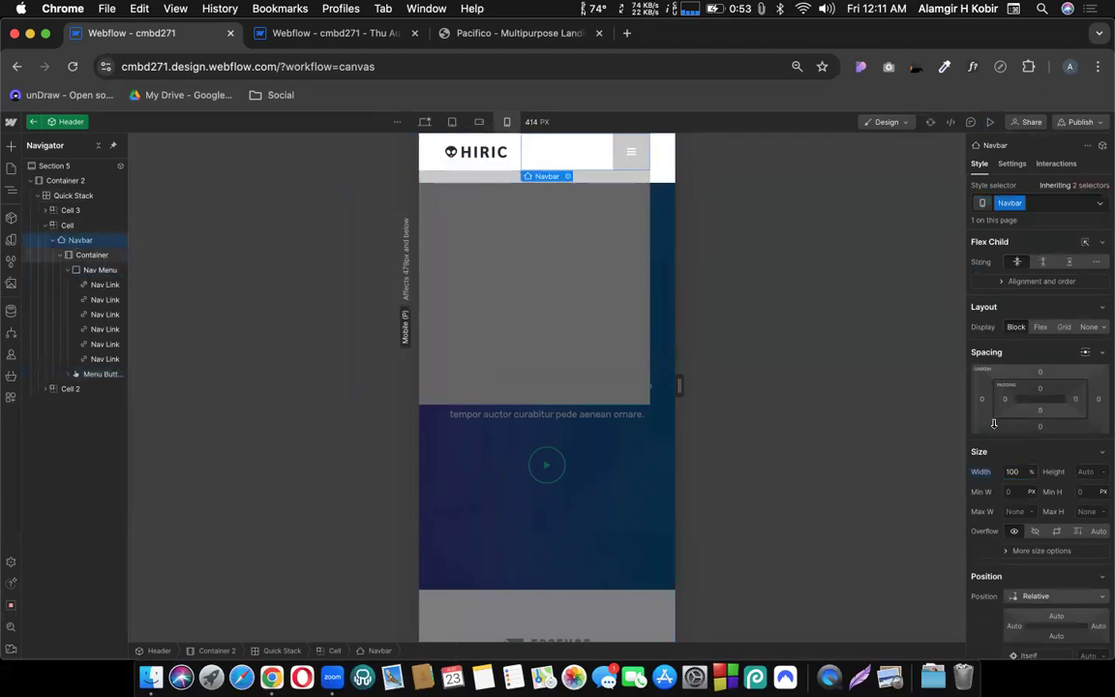
Step: Reset the Nav Menu's left position offset to its initial value at the mobile portrait breakpoint
click(98, 270)
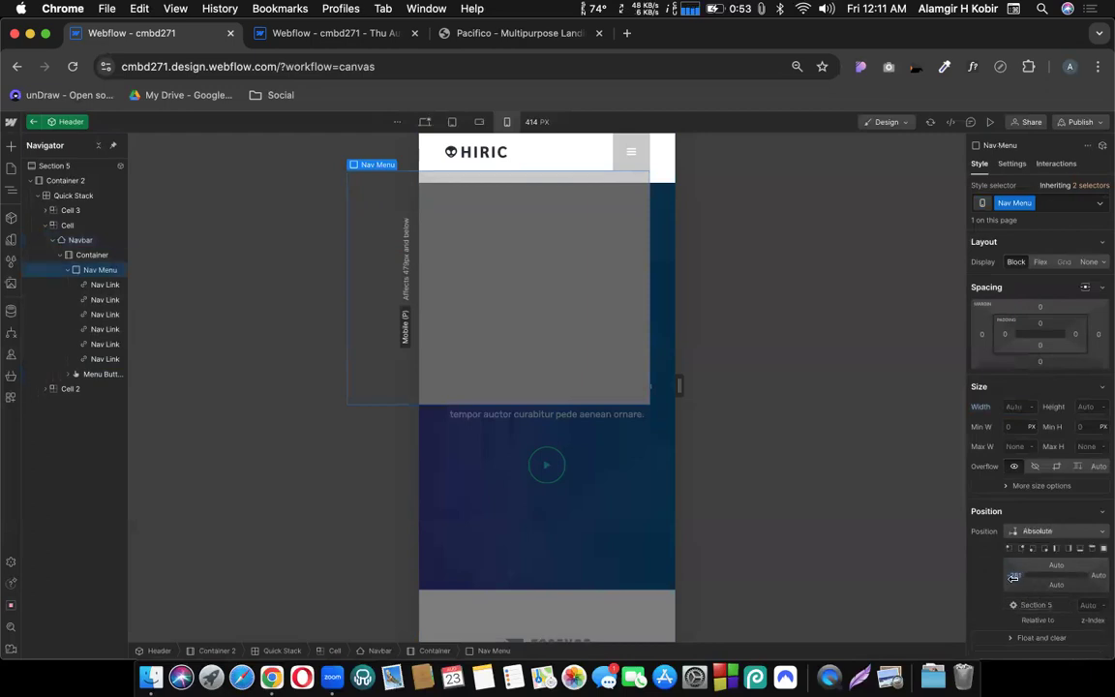
click(1013, 581)
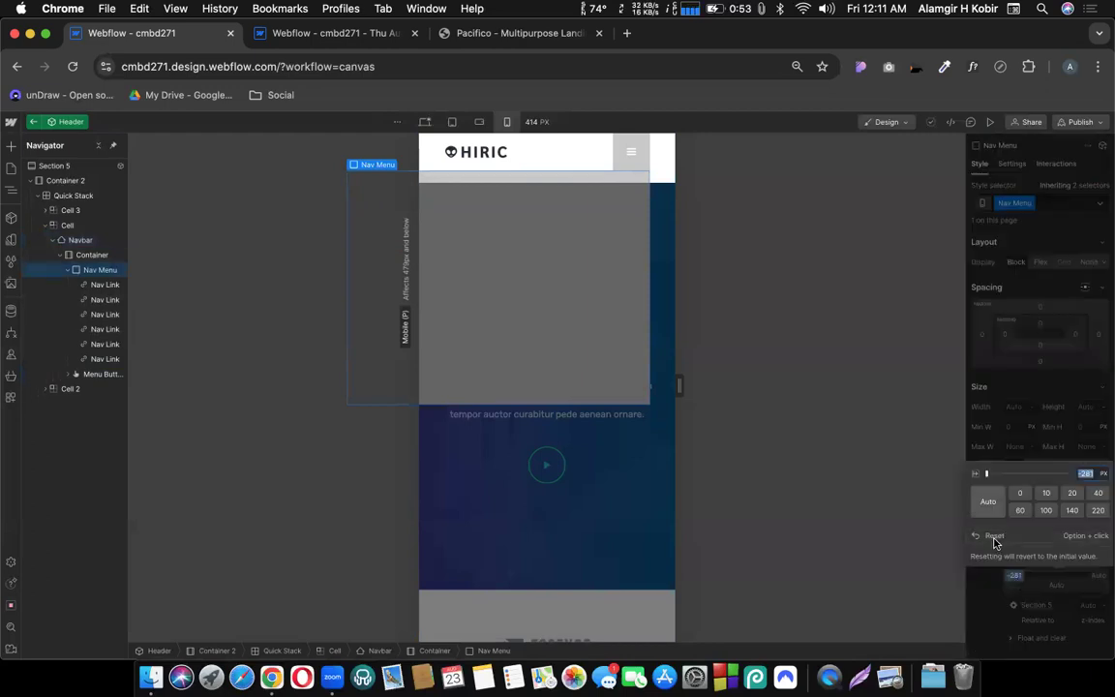
click(995, 542)
click(1026, 410)
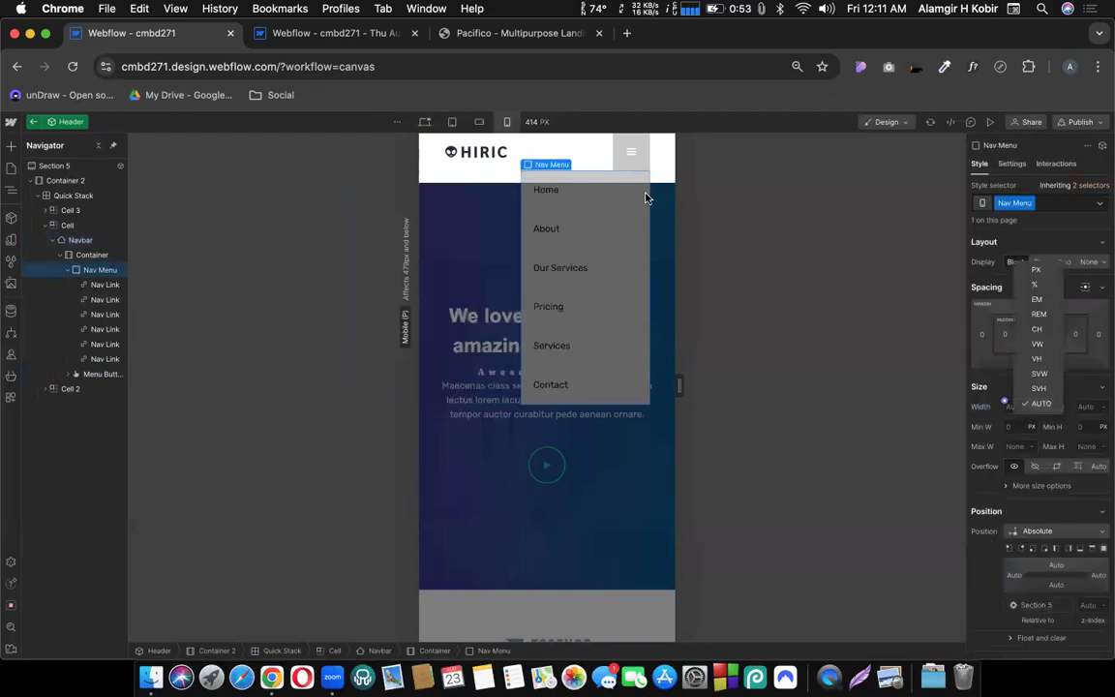
Step: Preview the header with the Nav Menu's offset reset, opening and closing the hamburger menu, and return to editing
click(989, 122)
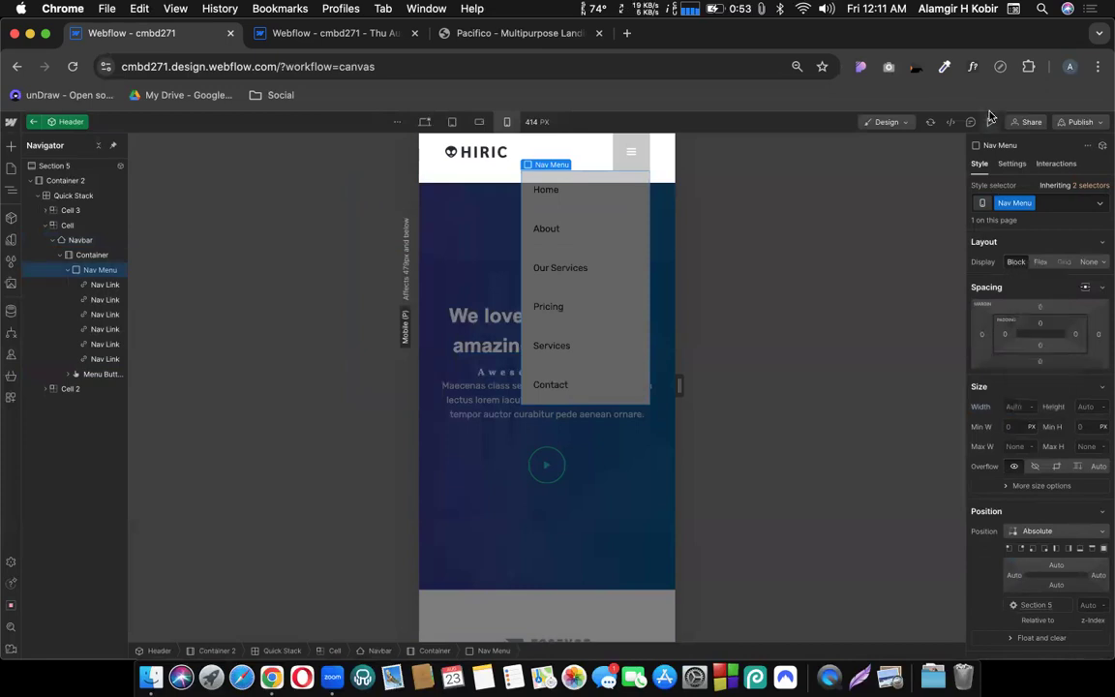
click(639, 168)
click(638, 168)
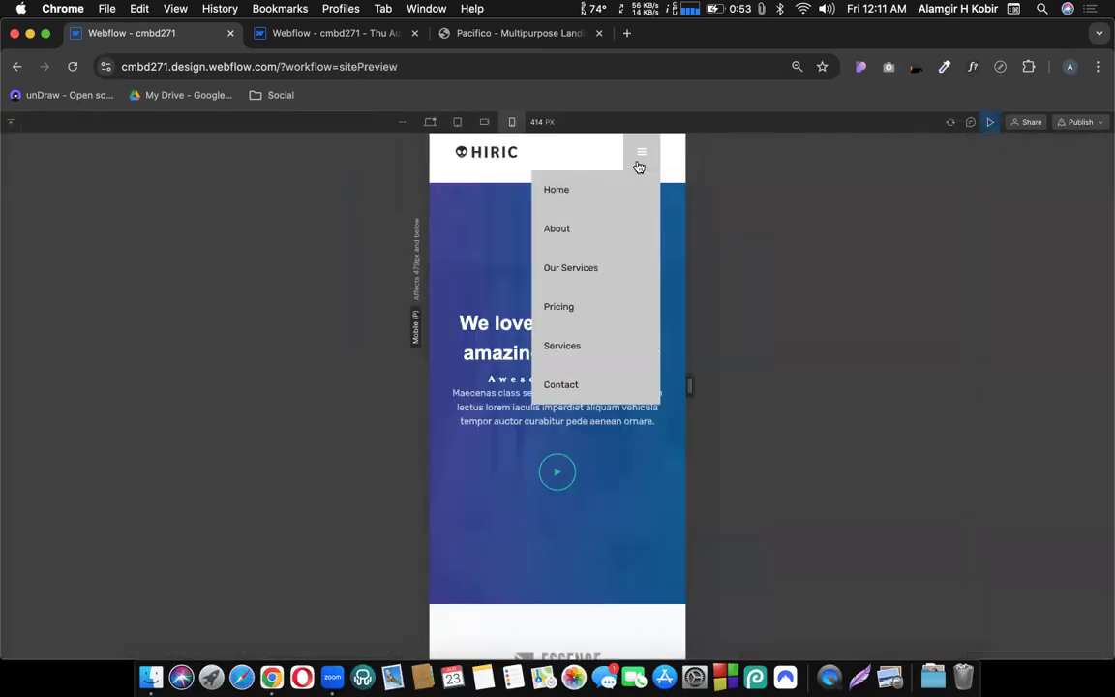
click(638, 167)
click(639, 168)
click(989, 122)
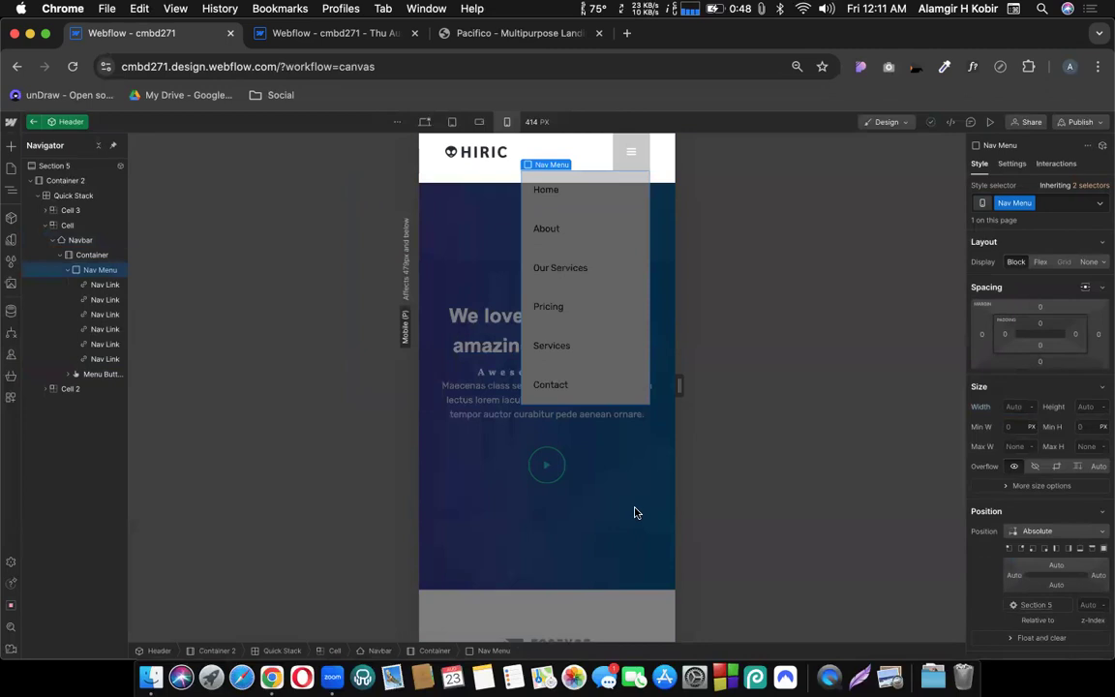
Step: Set the Navbar's position to Static at the mobile portrait breakpoint
click(93, 255)
click(82, 241)
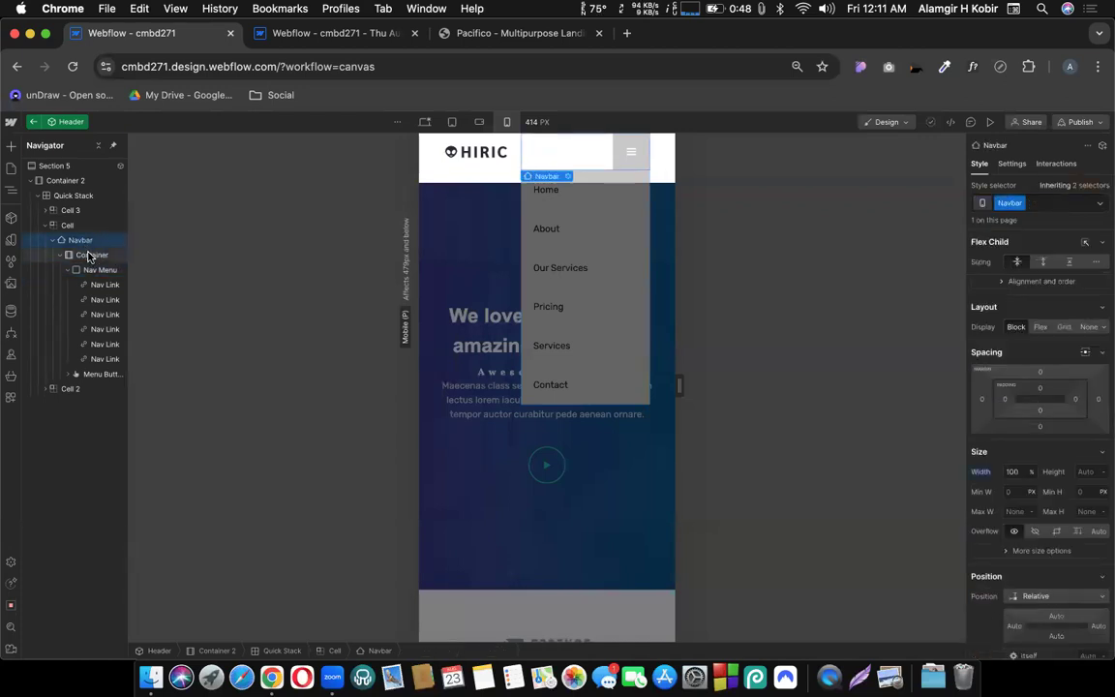
click(88, 255)
click(79, 240)
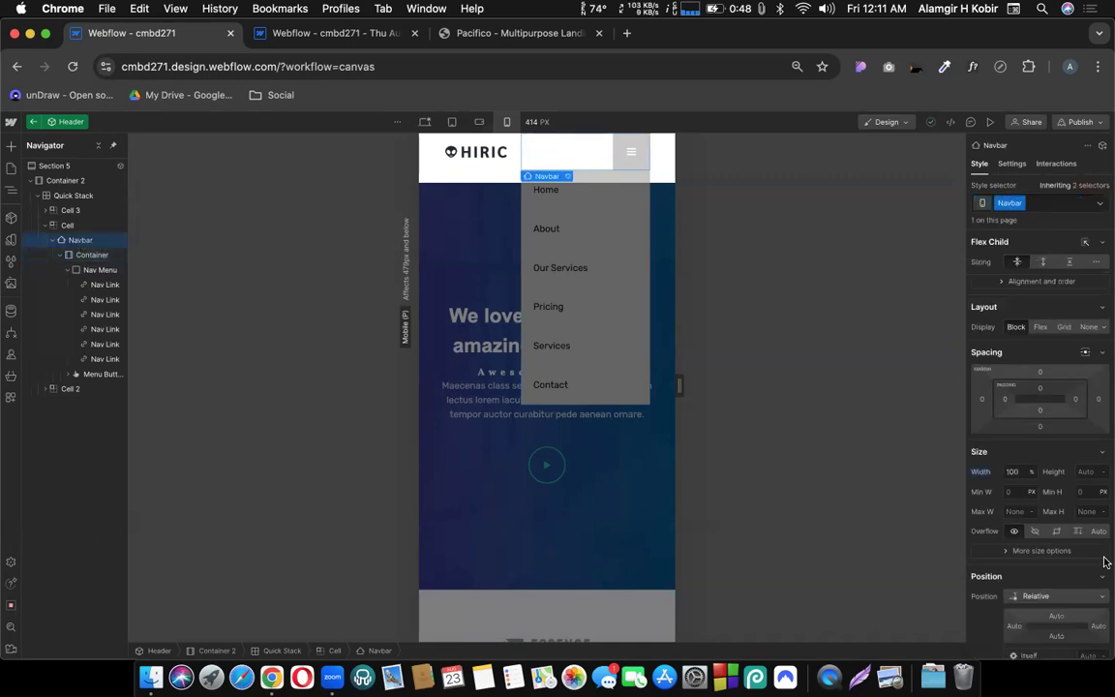
scroll(1021, 505, down, 3)
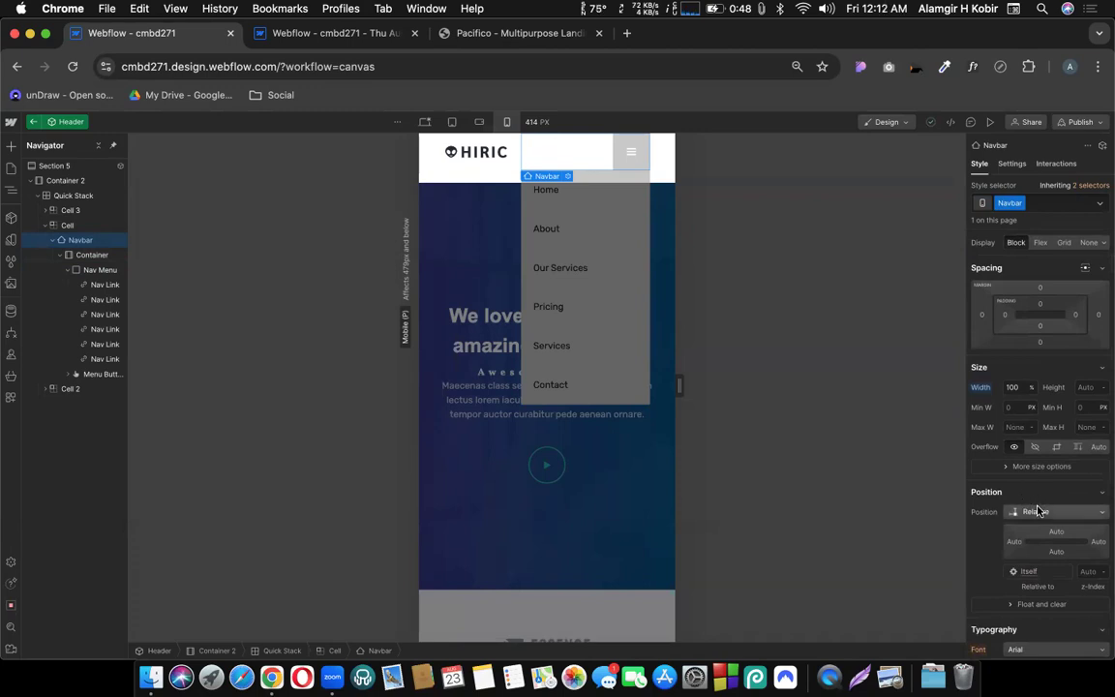
click(1037, 511)
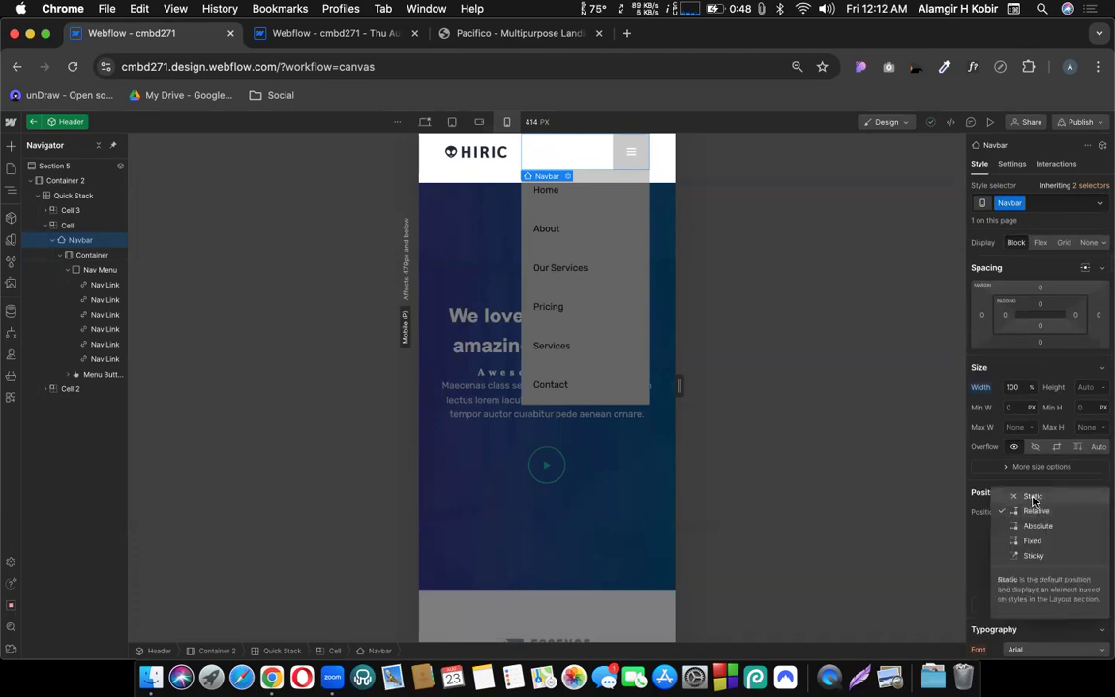
click(1032, 496)
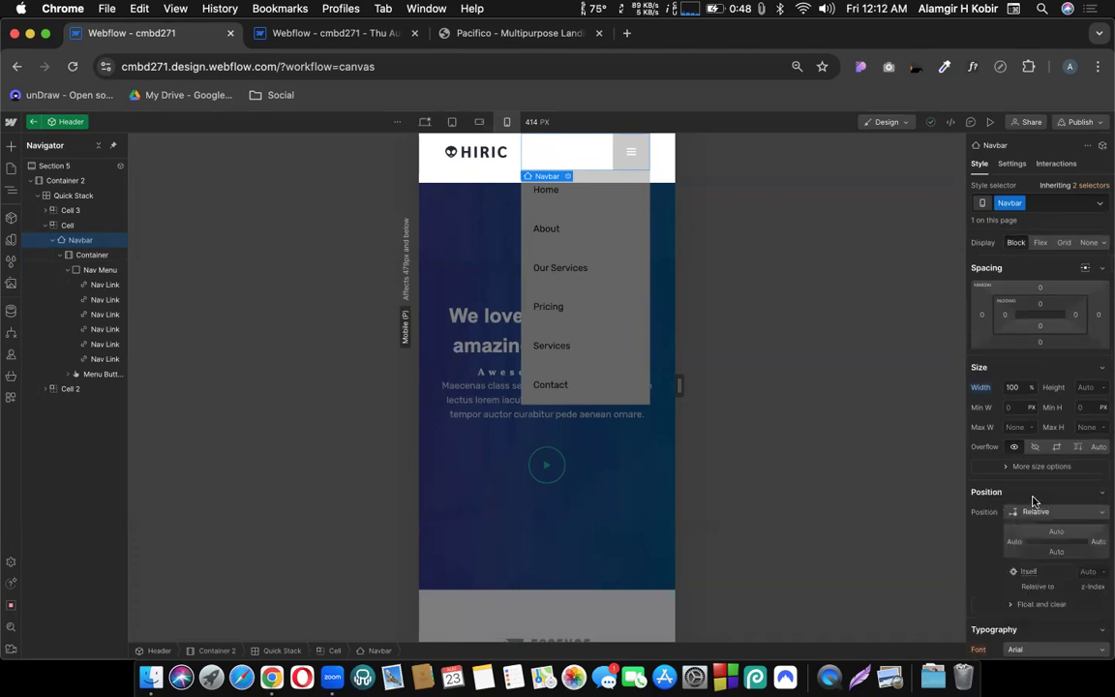
Step: Preview the hamburger menu with the statically positioned Navbar, toggling it repeatedly, and return to editing
click(989, 122)
double_click(636, 148)
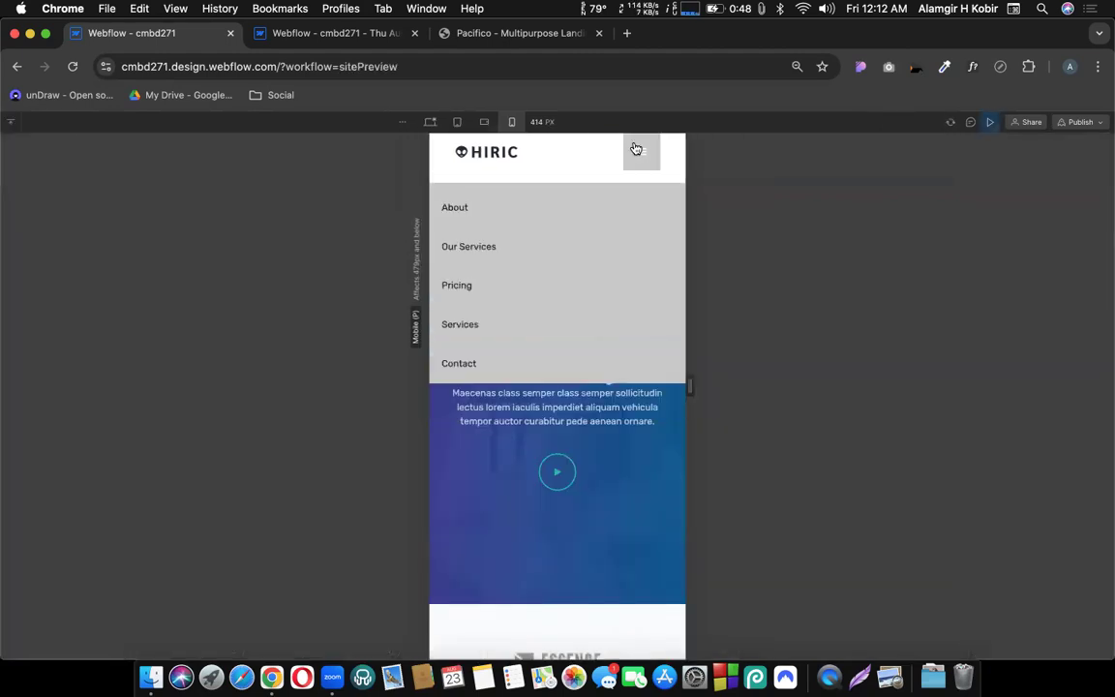
click(636, 148)
click(635, 148)
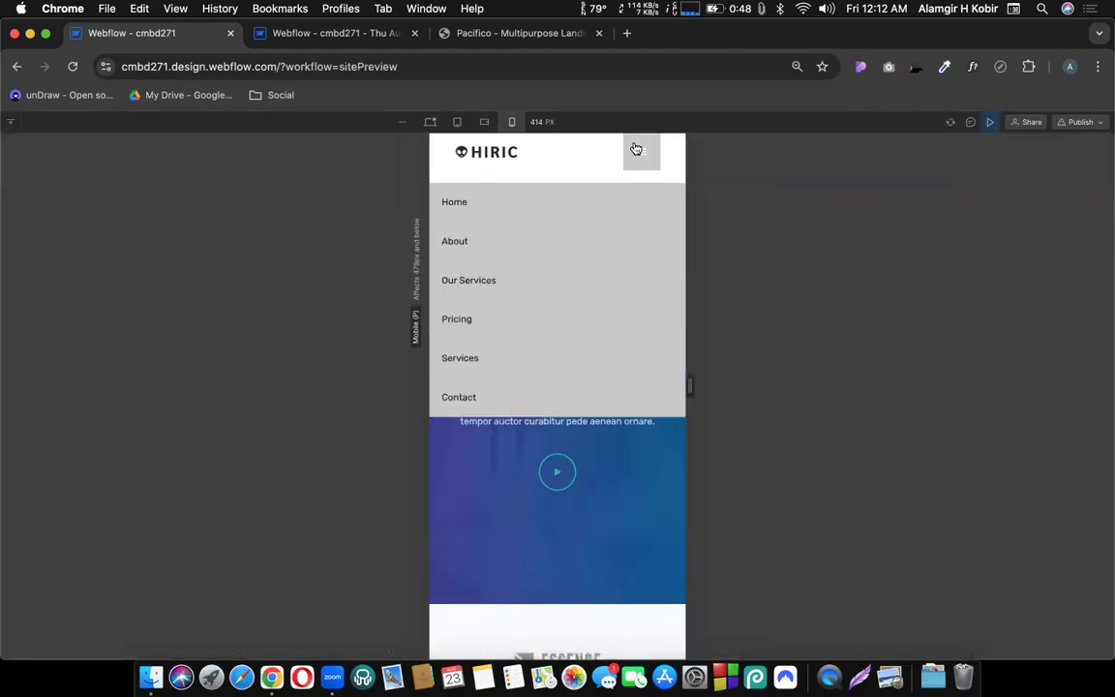
click(636, 148)
click(991, 122)
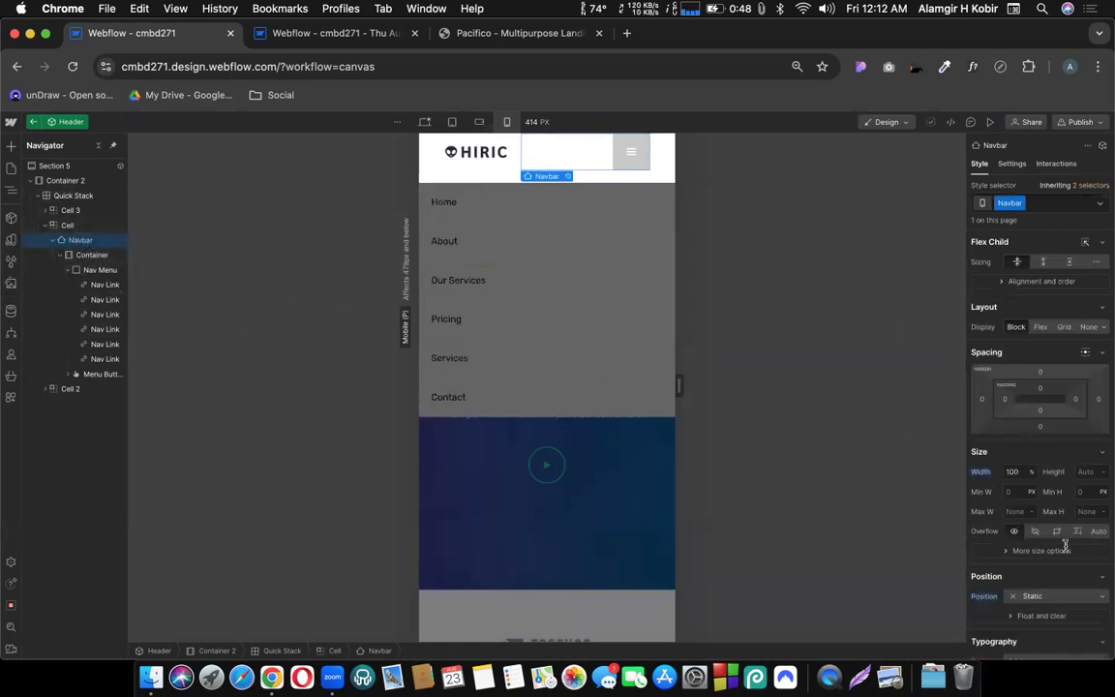
Step: Review the Navbar's position options, keeping Static, and inspect the style settings of the Nav Menu and Navbar
click(1033, 596)
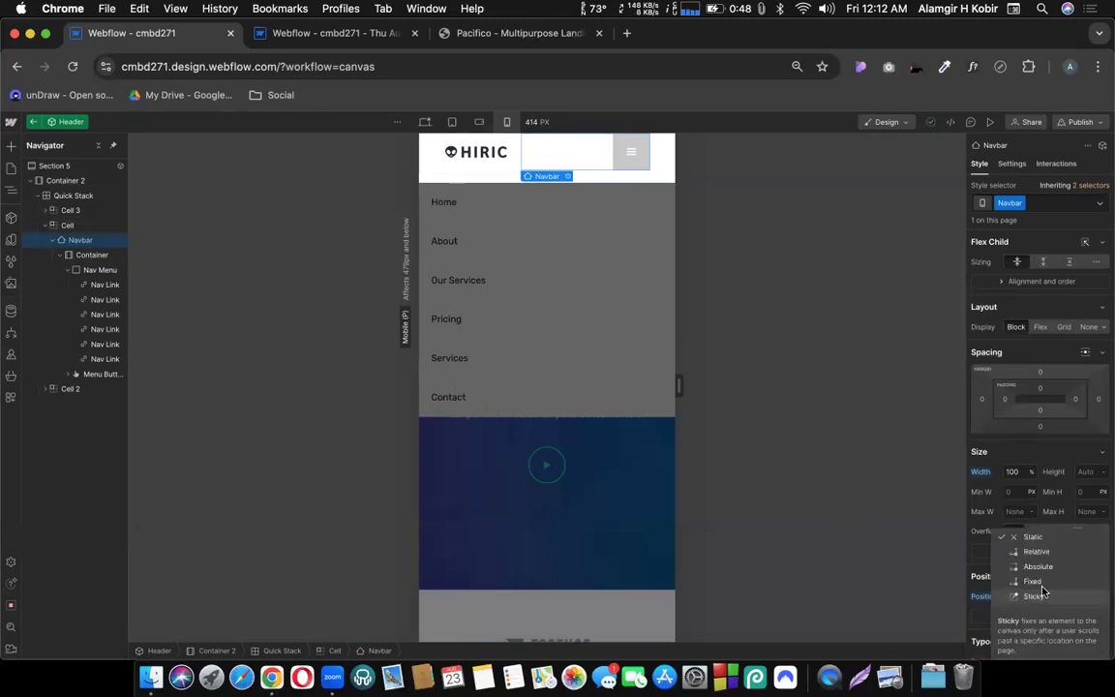
click(1039, 537)
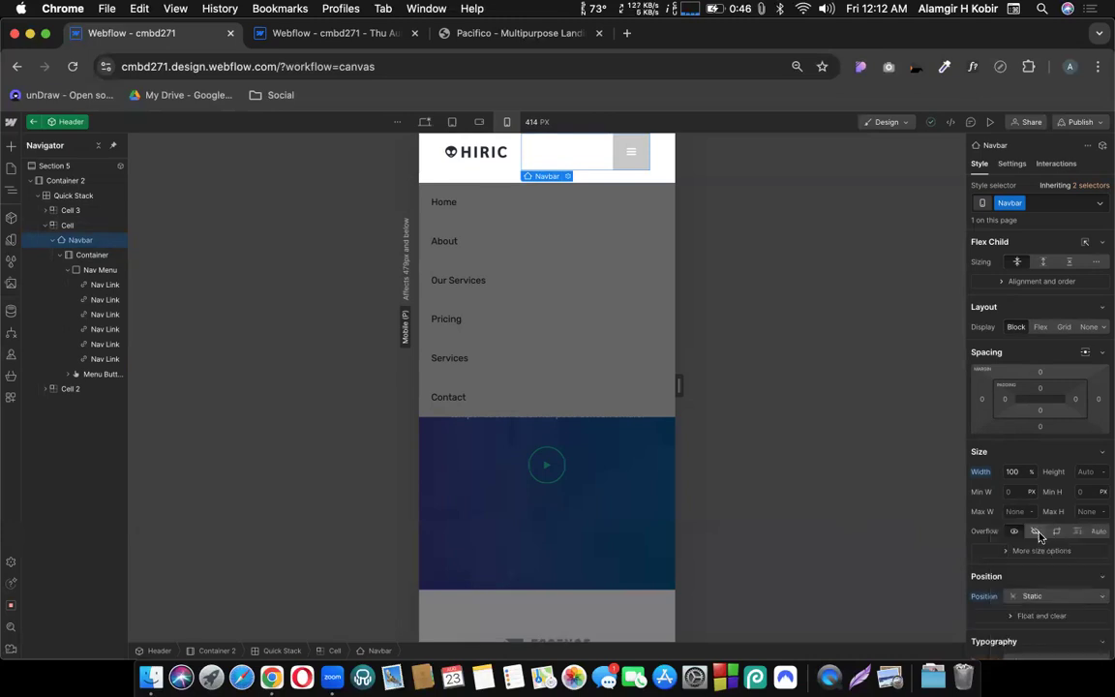
click(90, 273)
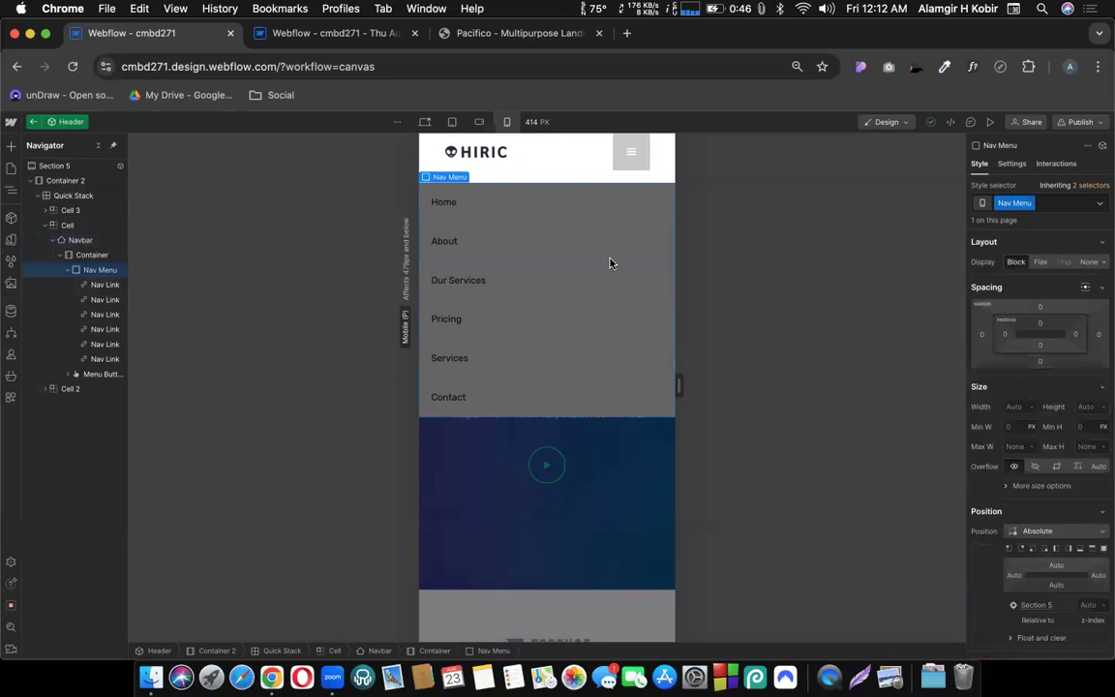
click(83, 255)
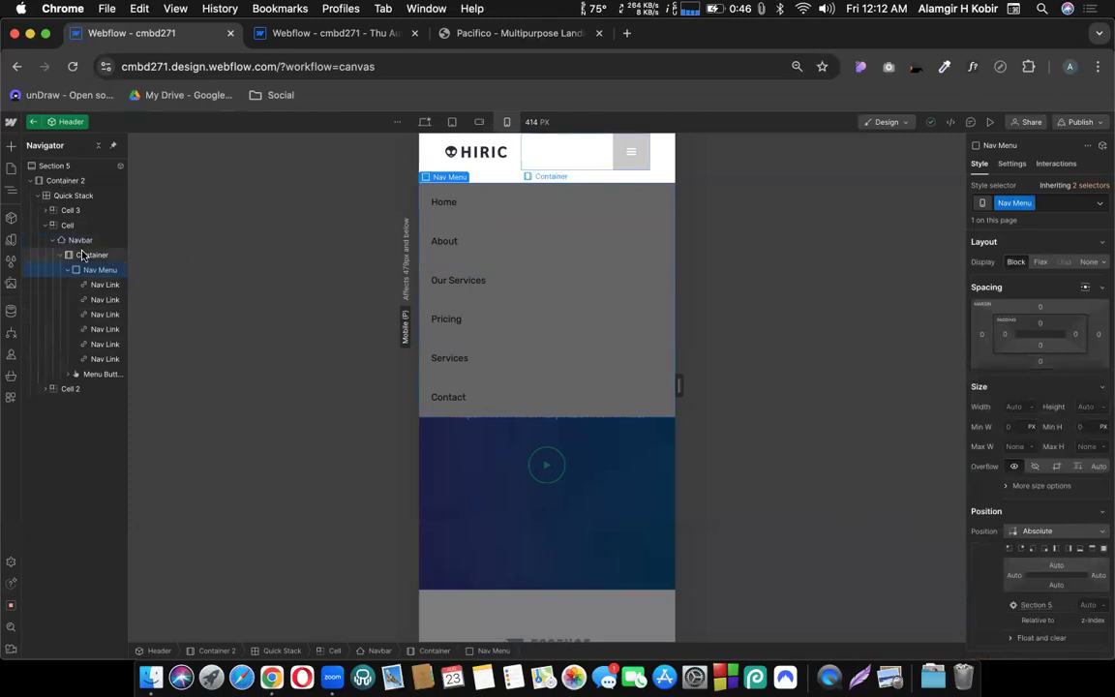
click(77, 241)
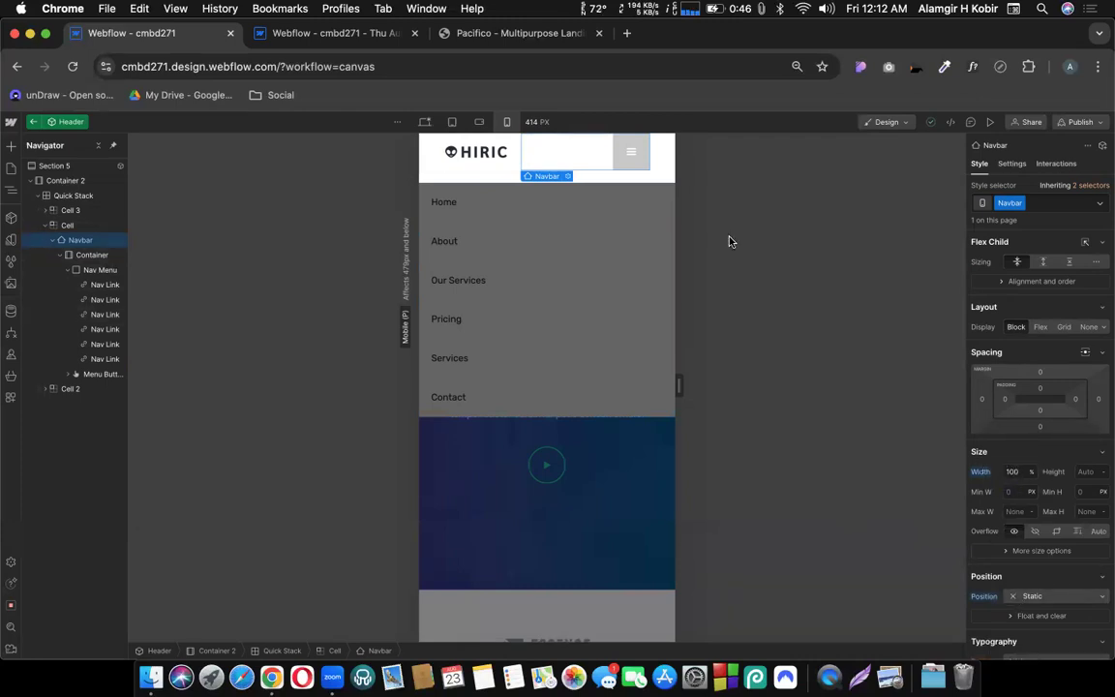
Step: Preview the mobile header again, checking that the dropdown spans the page when opened and closed, and exit the preview
click(997, 120)
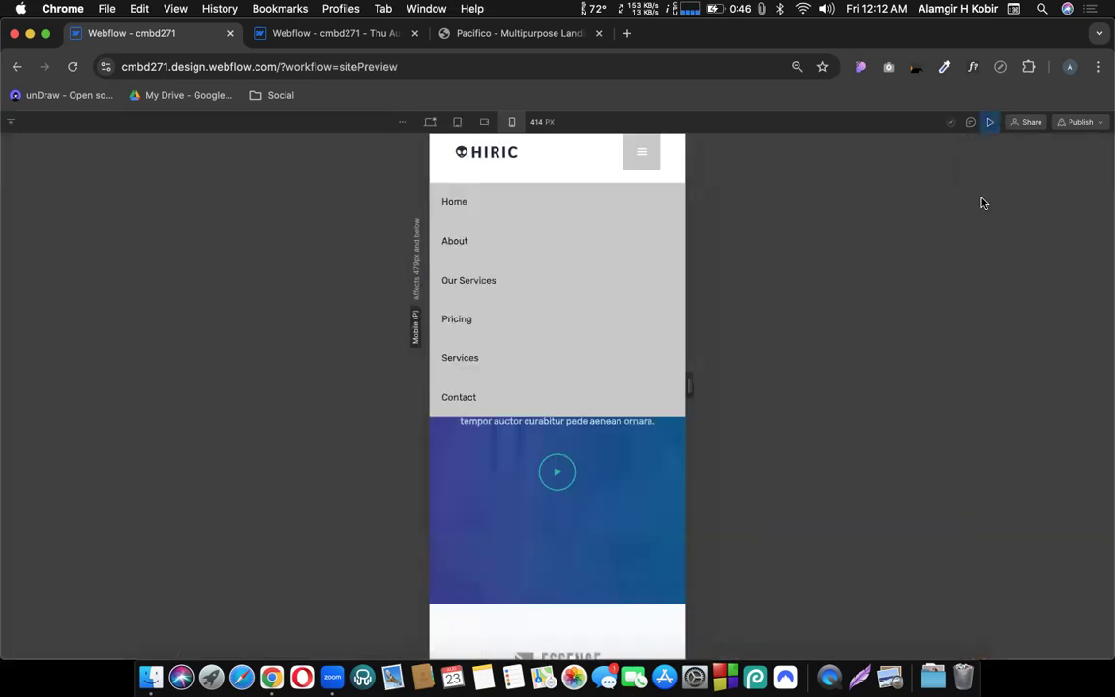
click(657, 171)
click(656, 168)
click(653, 155)
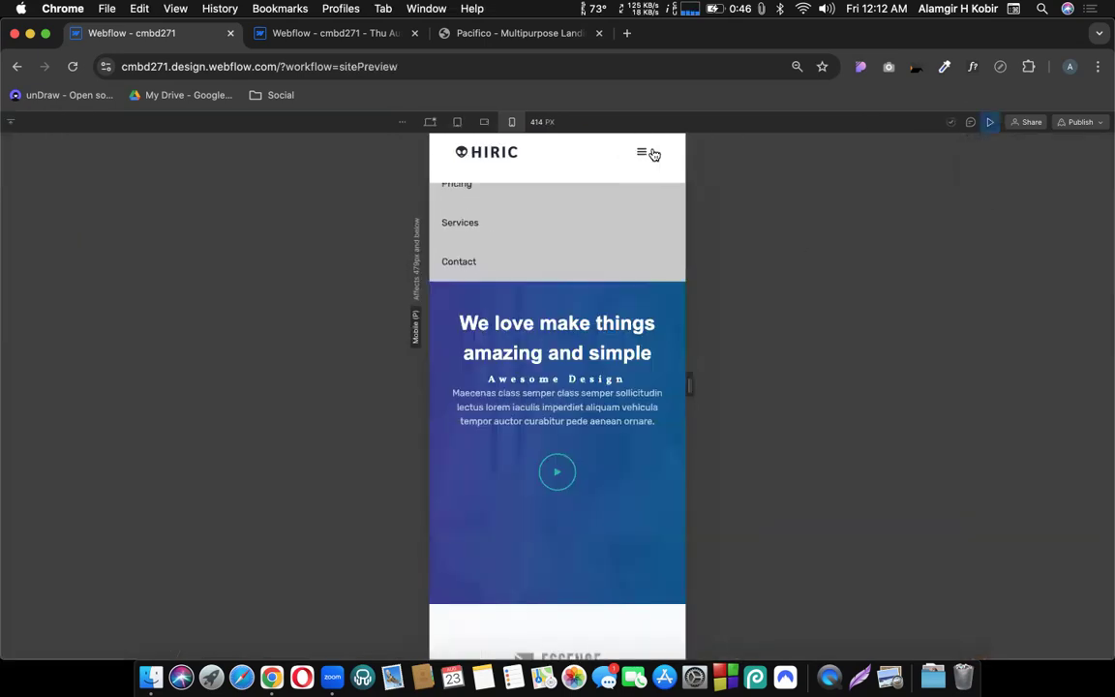
click(653, 154)
click(653, 155)
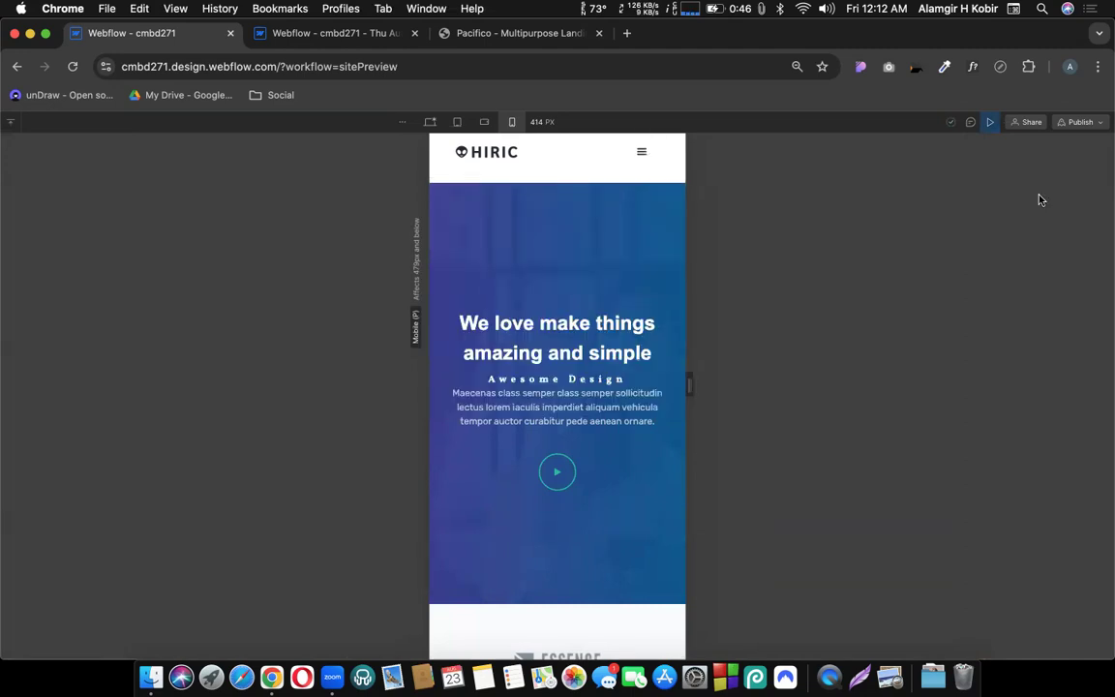
click(992, 123)
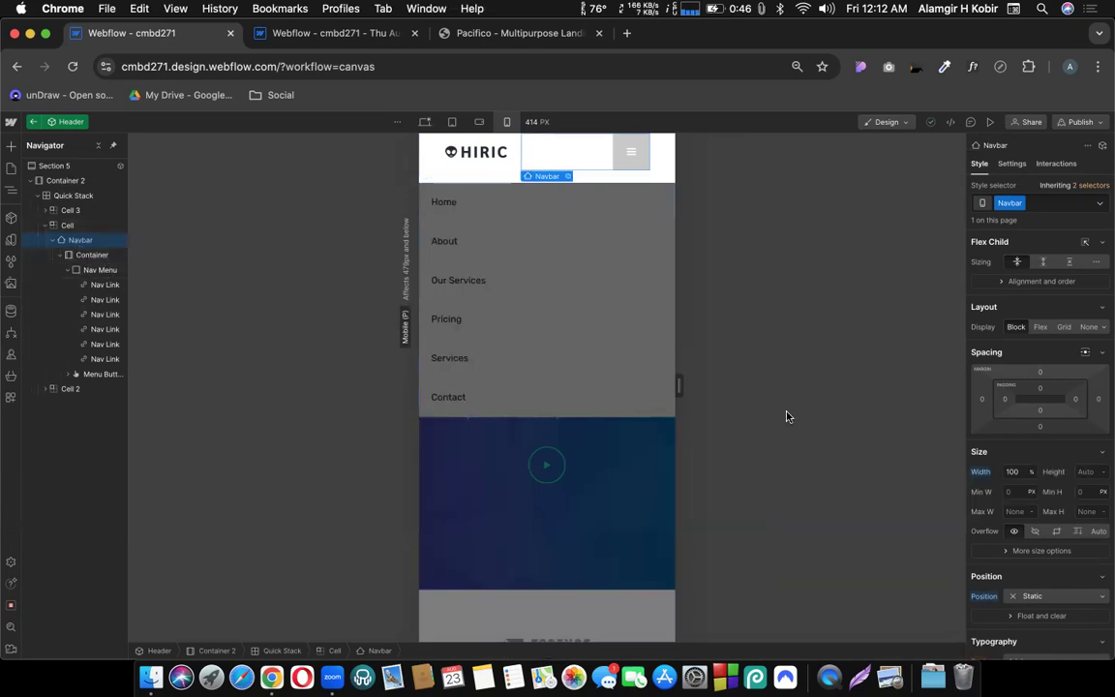
Step: Try left padding values of 20, 40 and 60 px on the Nav Menu, and undo them
click(99, 270)
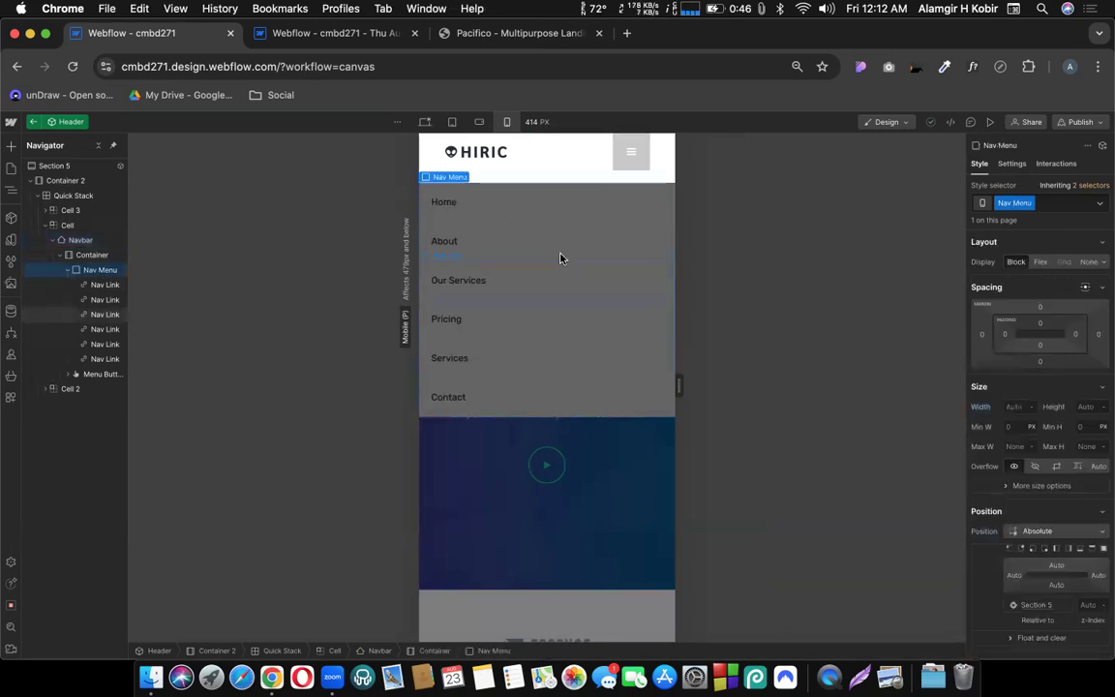
click(1004, 336)
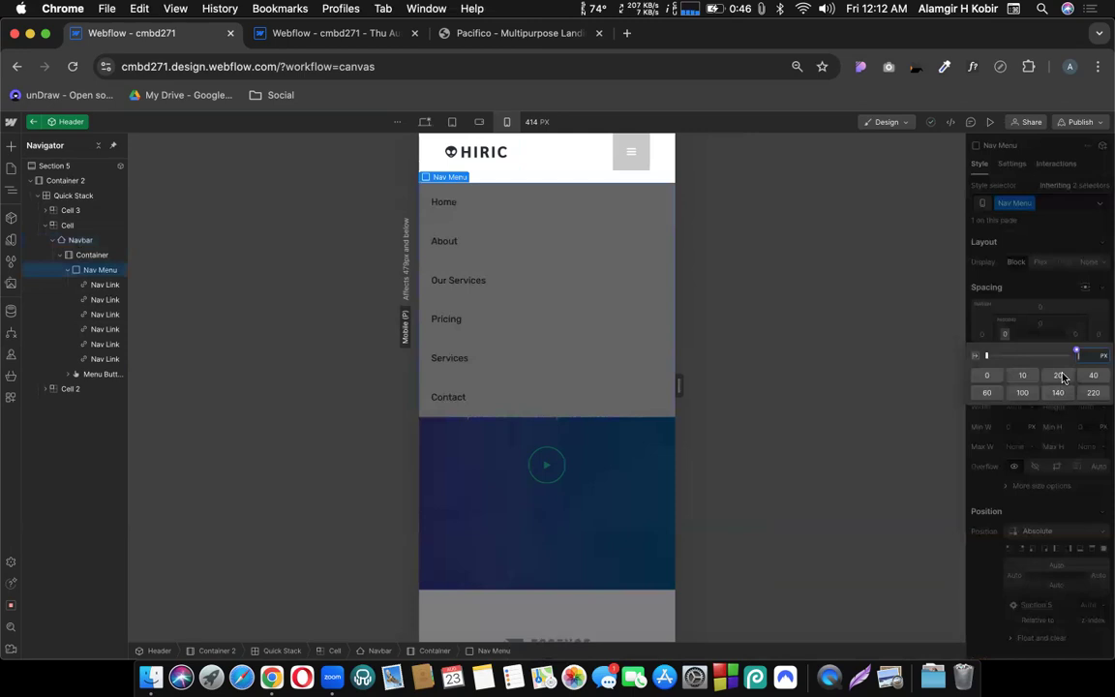
click(1059, 375)
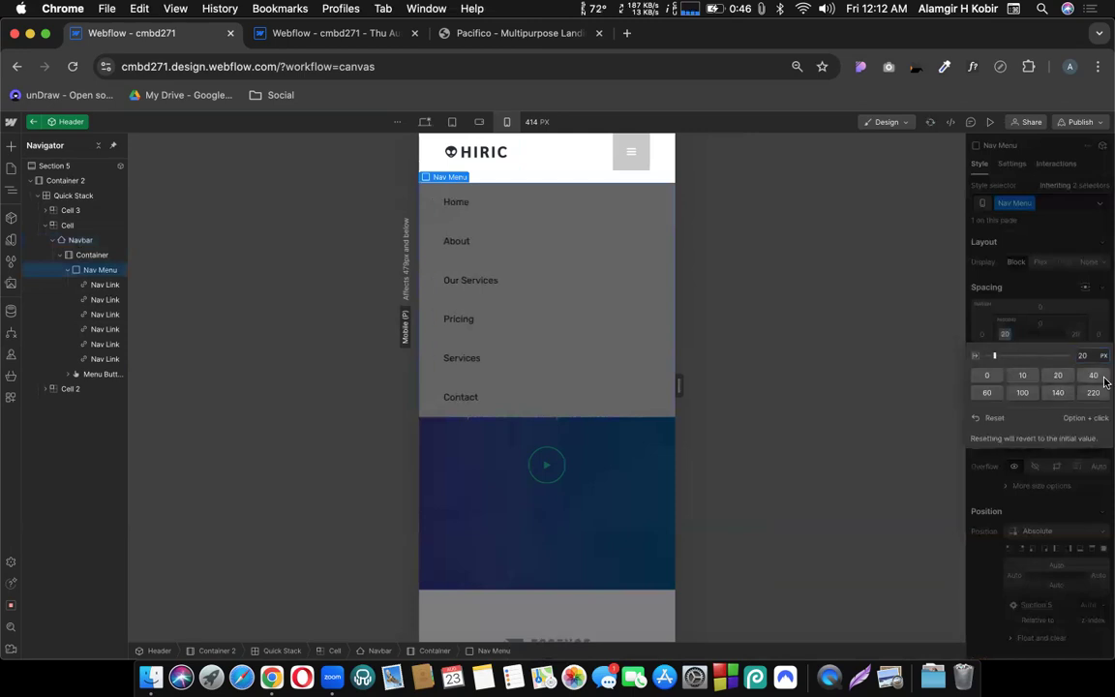
click(1099, 377)
click(988, 392)
key(super+z)
key(super+z)
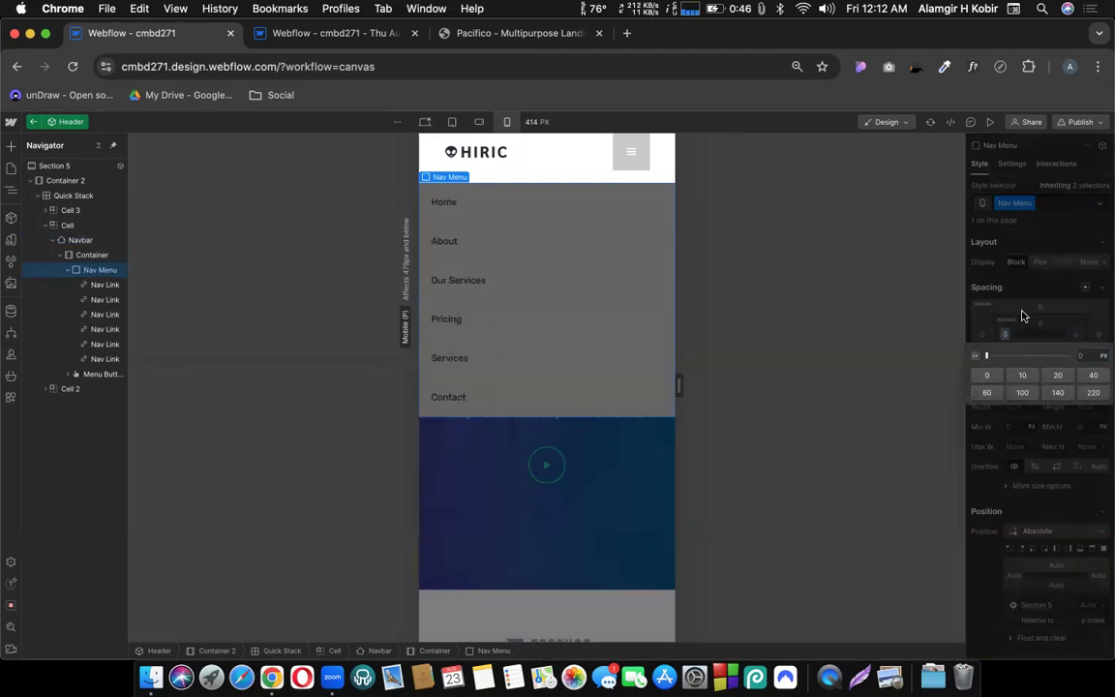
Step: Set the Nav Menu's display to Flex with a vertical direction at the mobile portrait breakpoint
click(1041, 263)
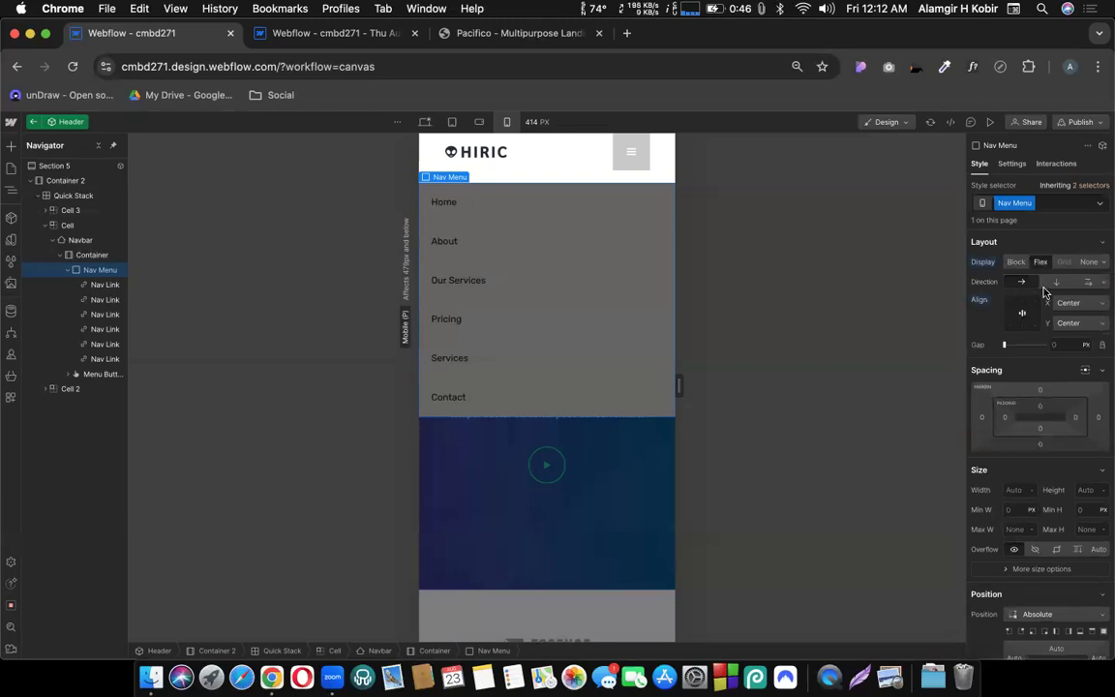
click(1055, 282)
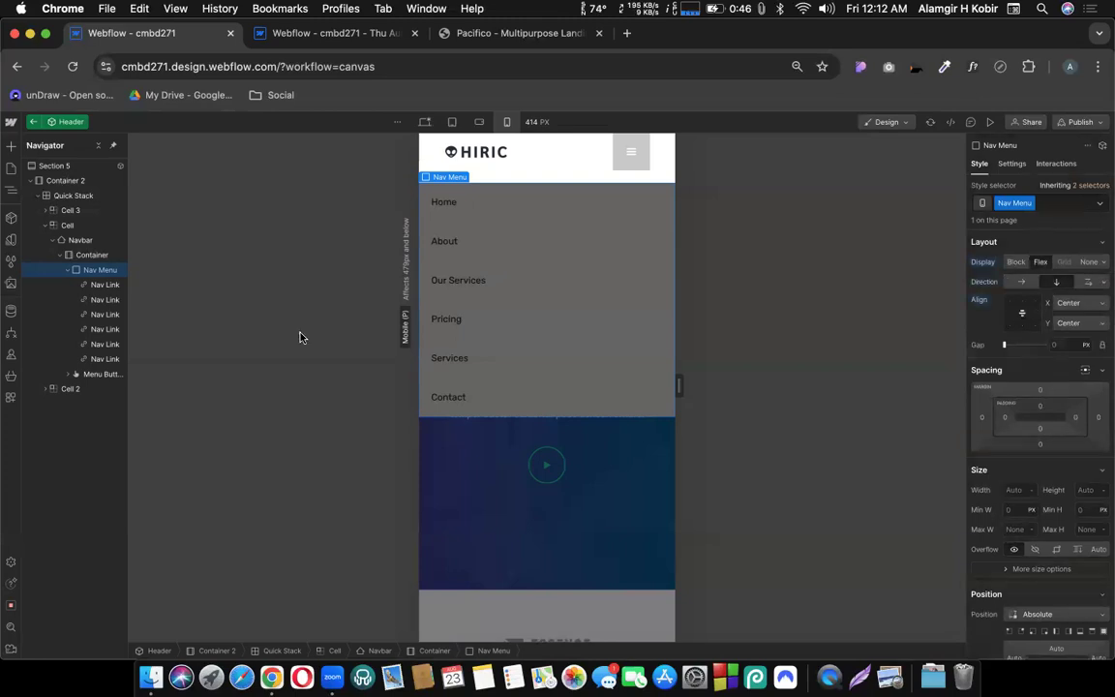
Step: Set the Home nav link's display to Flex, try aligning its content to the top center, and undo the alignment
click(109, 288)
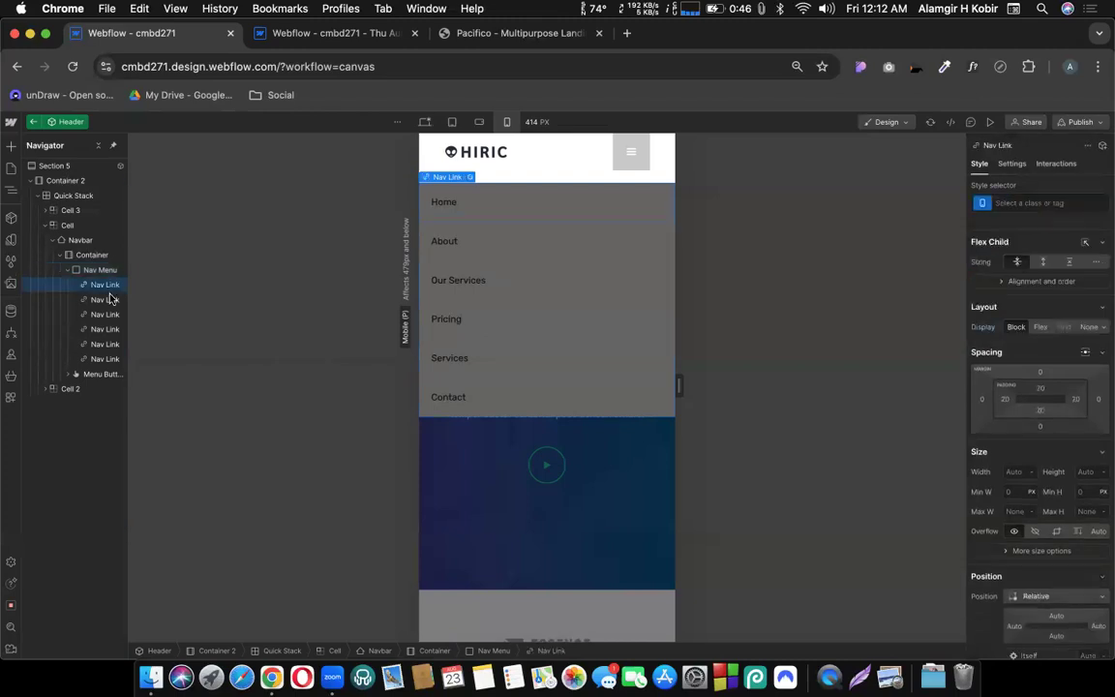
click(110, 300)
click(107, 286)
click(1041, 328)
click(1021, 366)
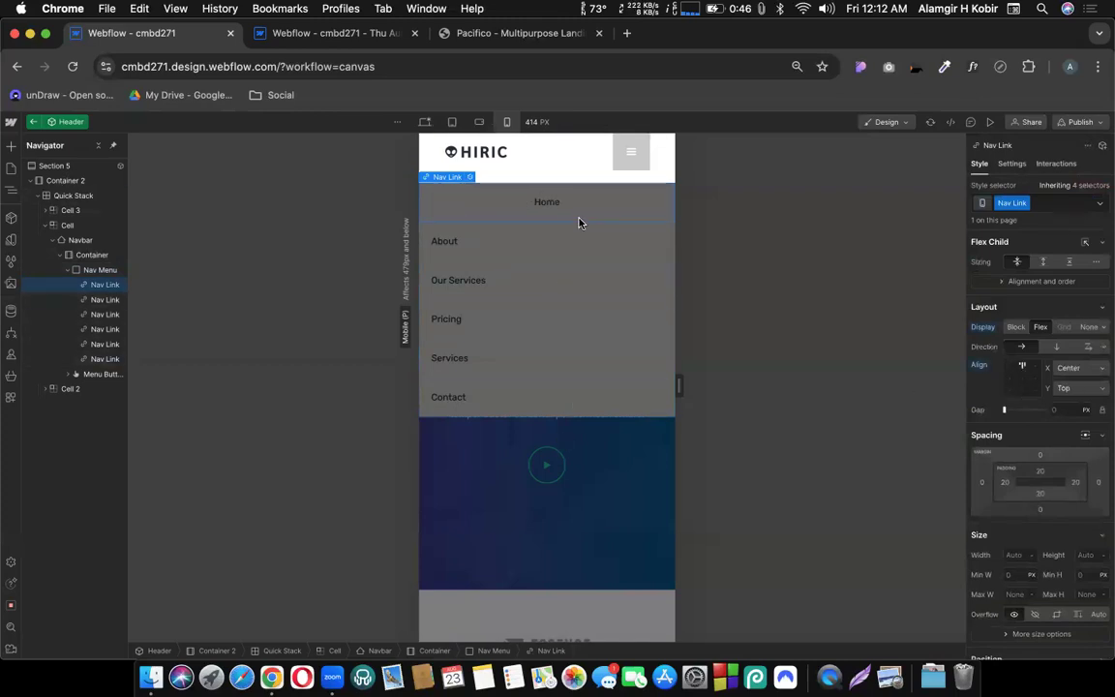
key(super+z)
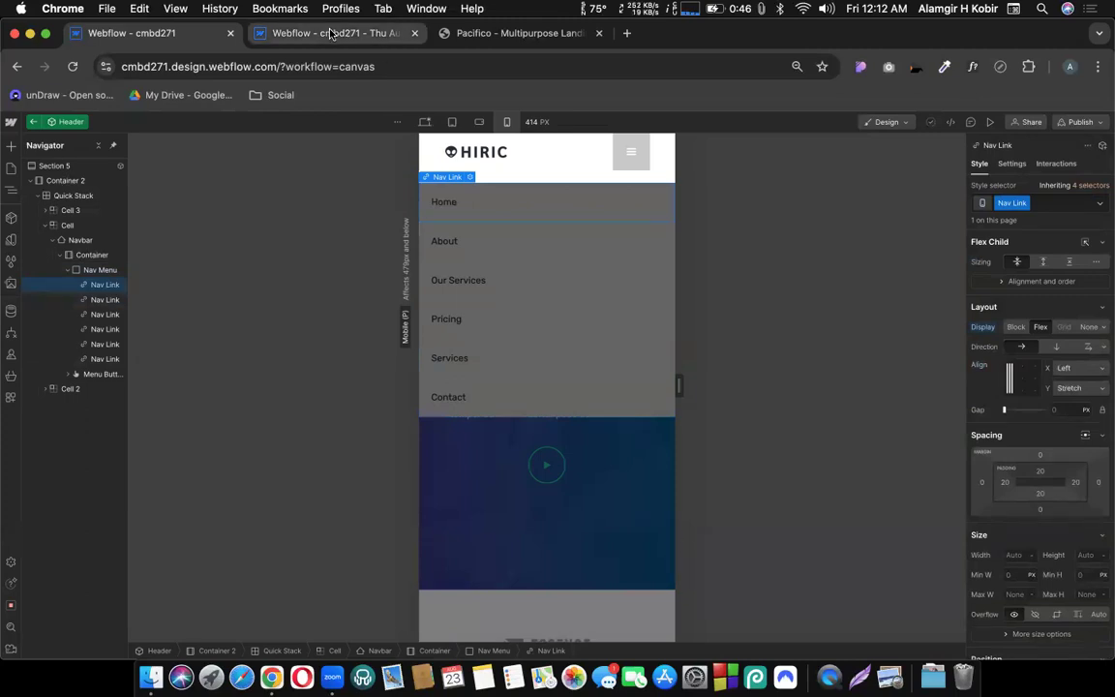
Step: Switch to the Pacifico demo page and examine the layout of its header, hero, about and gallery sections
click(464, 34)
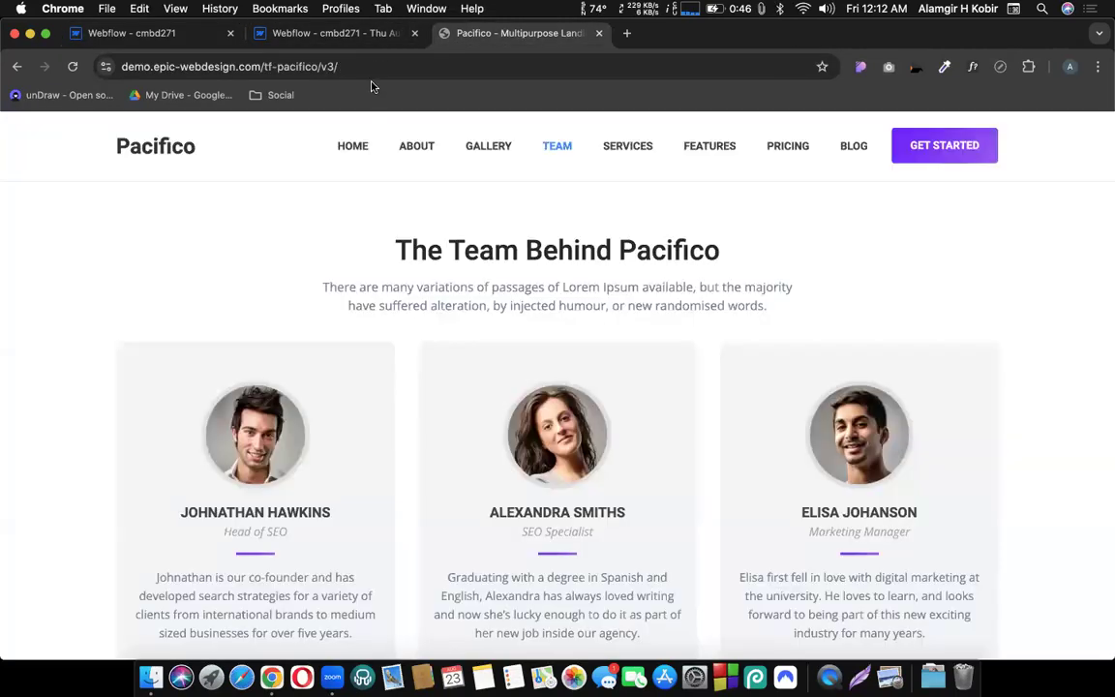
scroll(414, 289, up, 15)
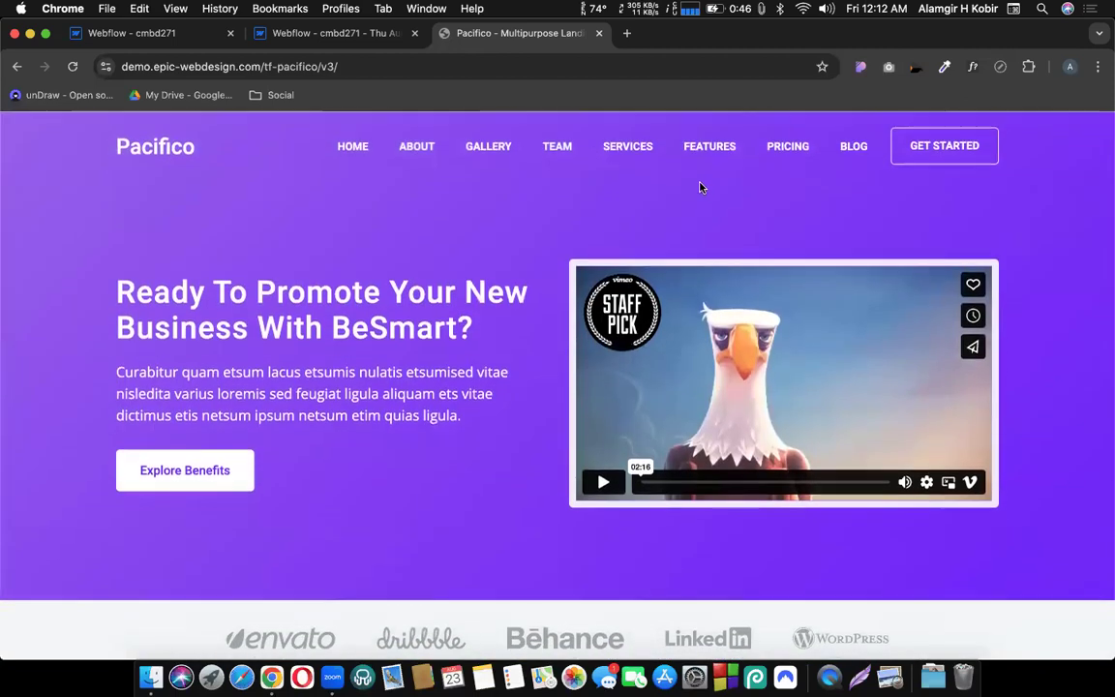
scroll(562, 312, down, 3)
scroll(562, 312, up, 3)
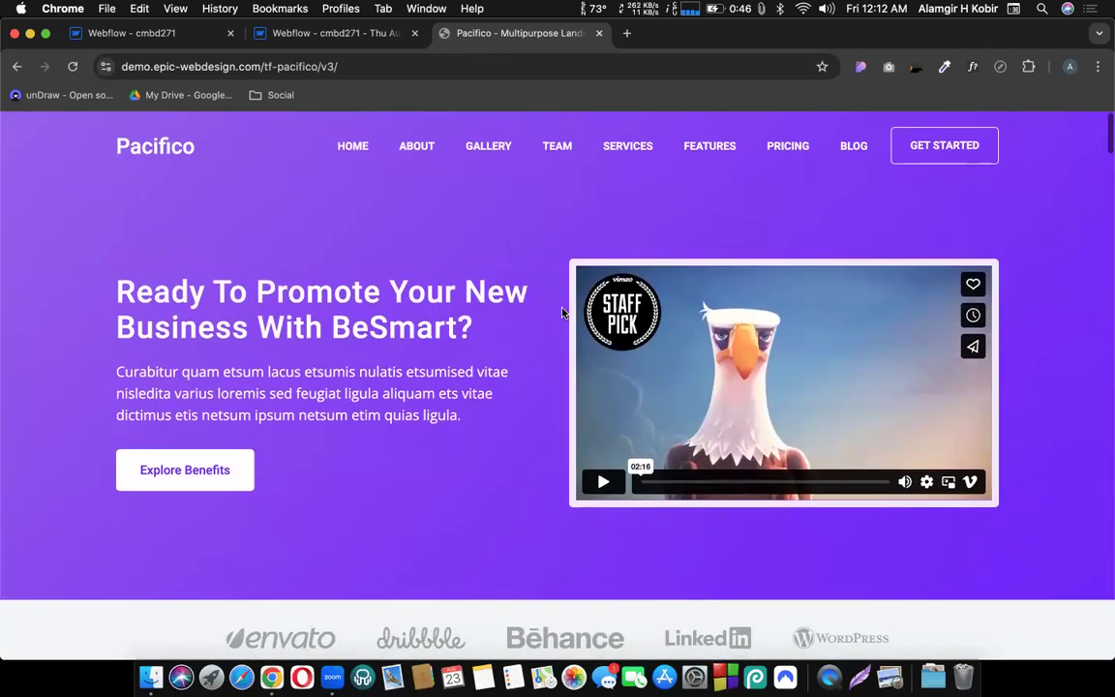
scroll(562, 312, down, 6)
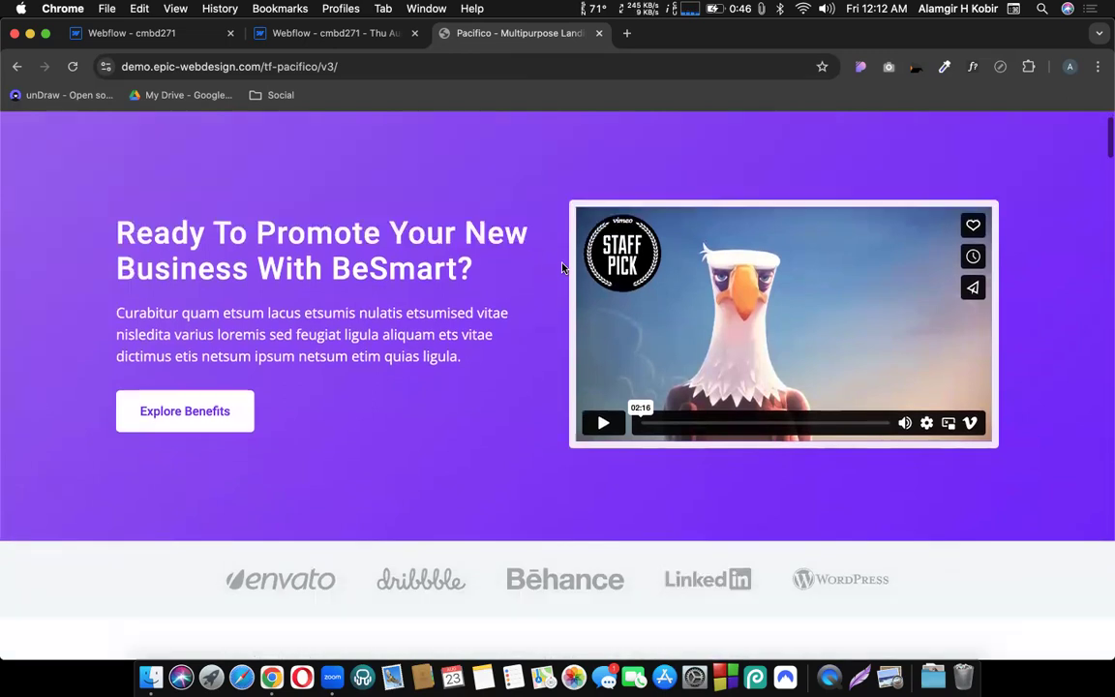
scroll(562, 268, down, 5)
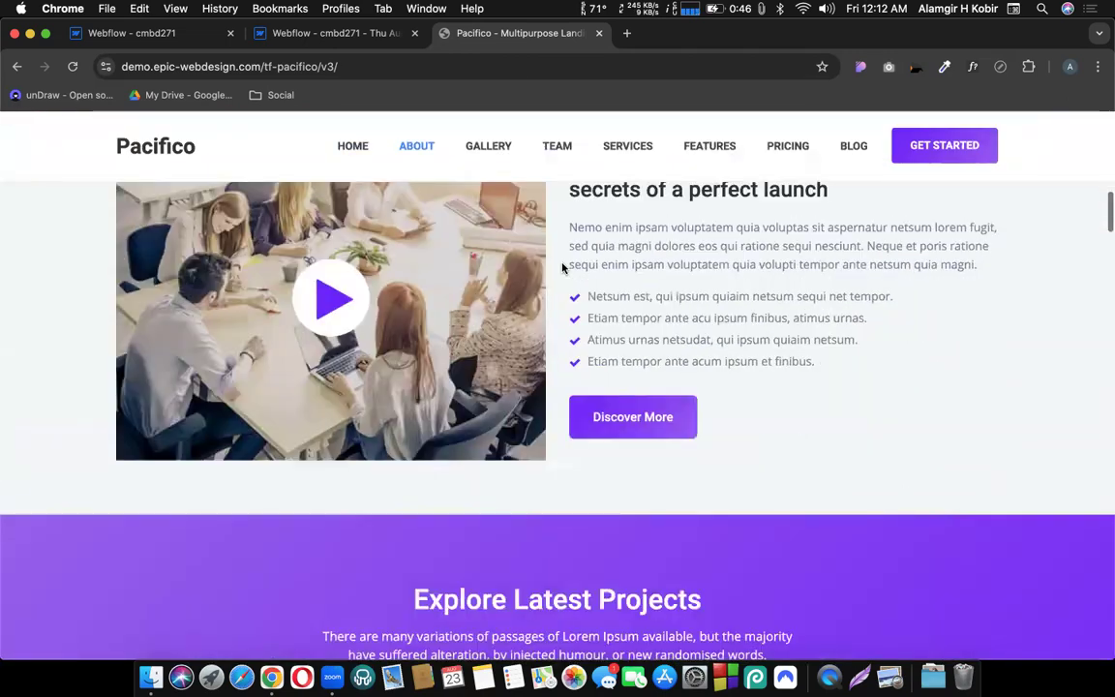
scroll(485, 447, up, 1)
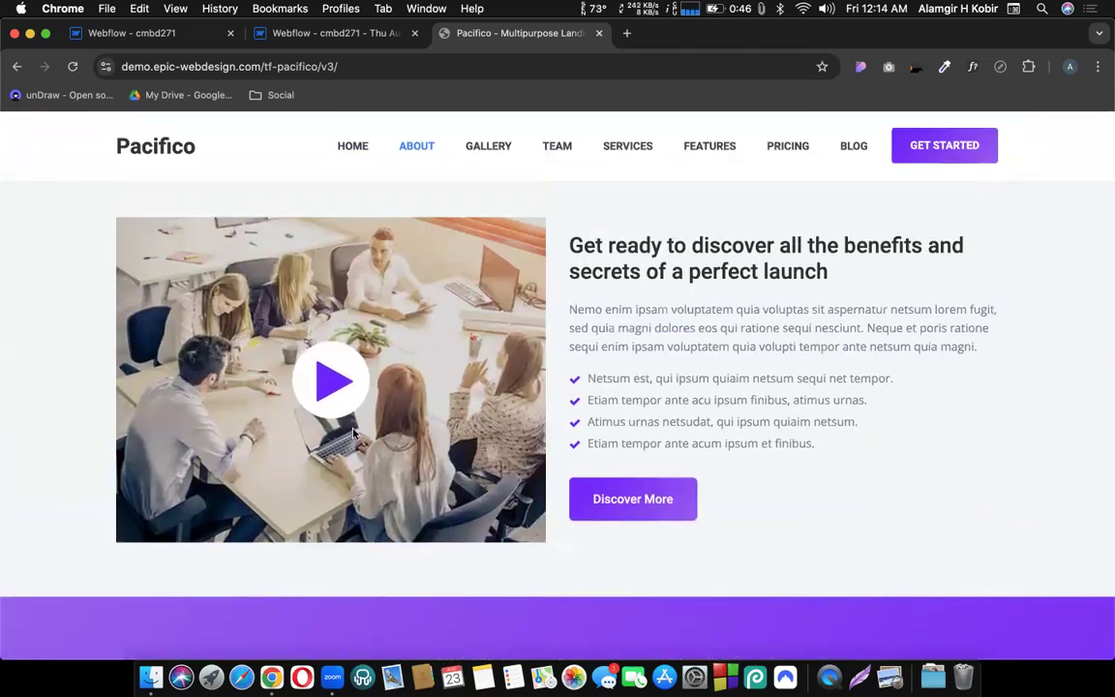
scroll(361, 347, down, 3)
scroll(400, 388, down, 3)
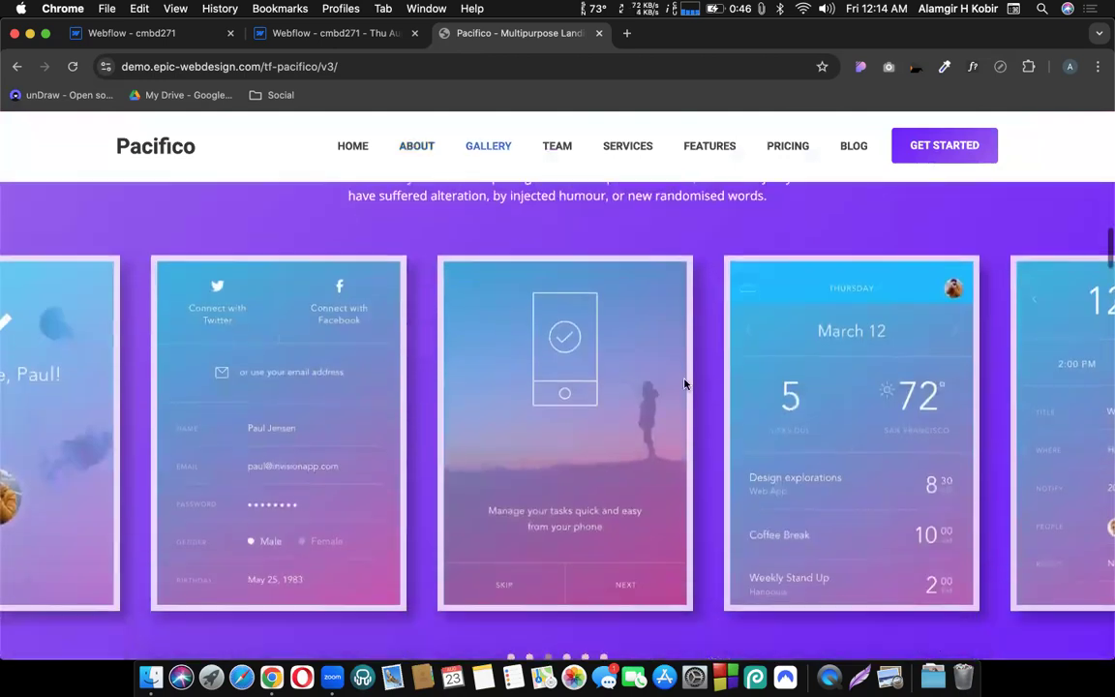
scroll(595, 308, down, 1)
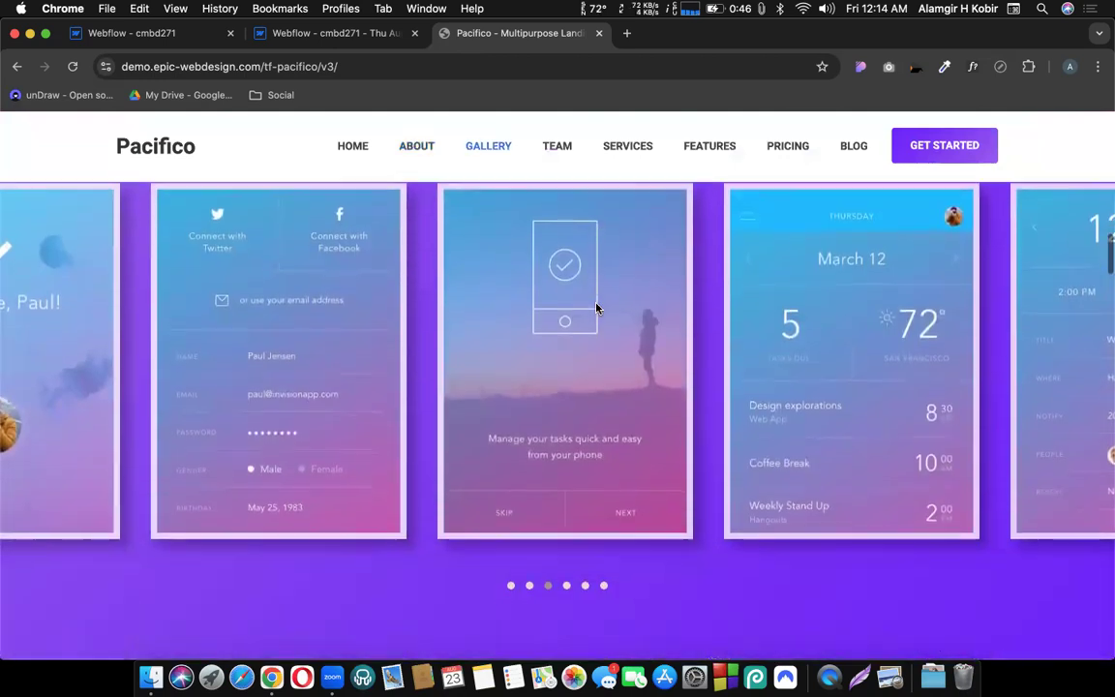
scroll(595, 308, up, 1)
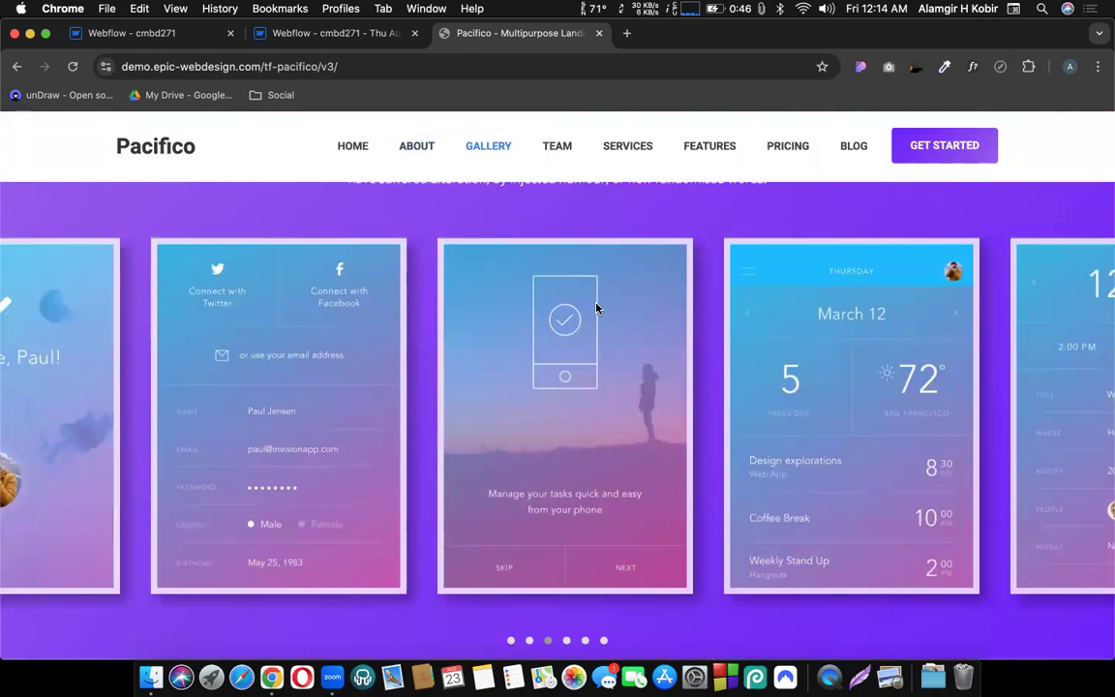
Step: Examine the Pacifico demo's team, testimonial, services, waiting-list and blog sections, and return to its hero section
scroll(596, 308, down, 5)
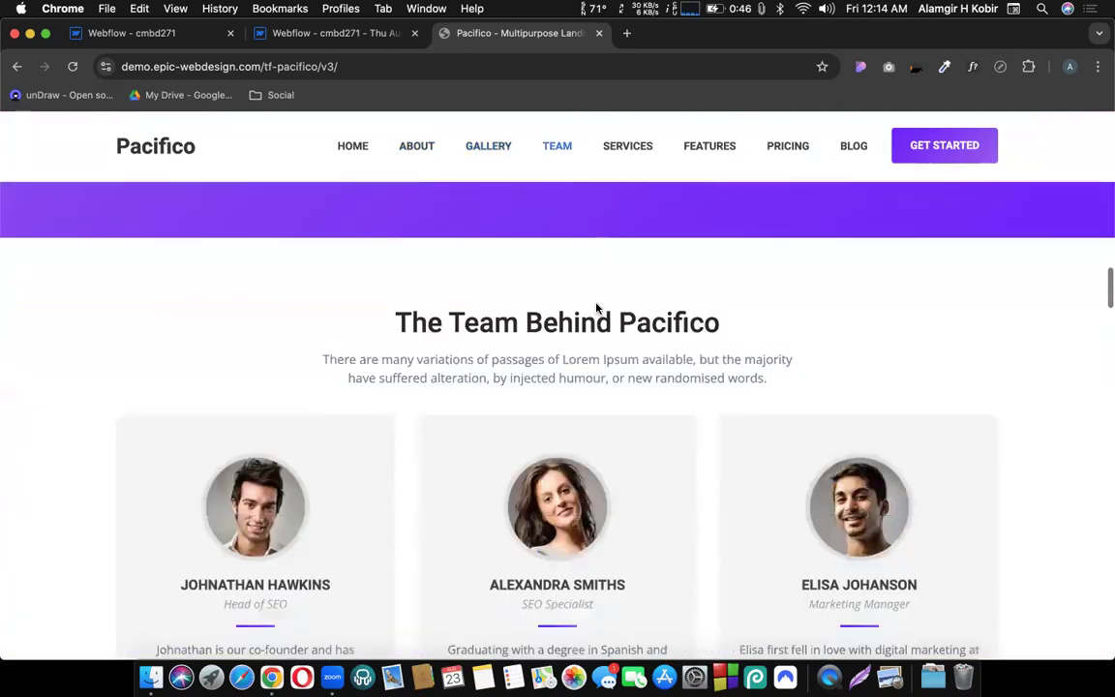
scroll(595, 307, down, 3)
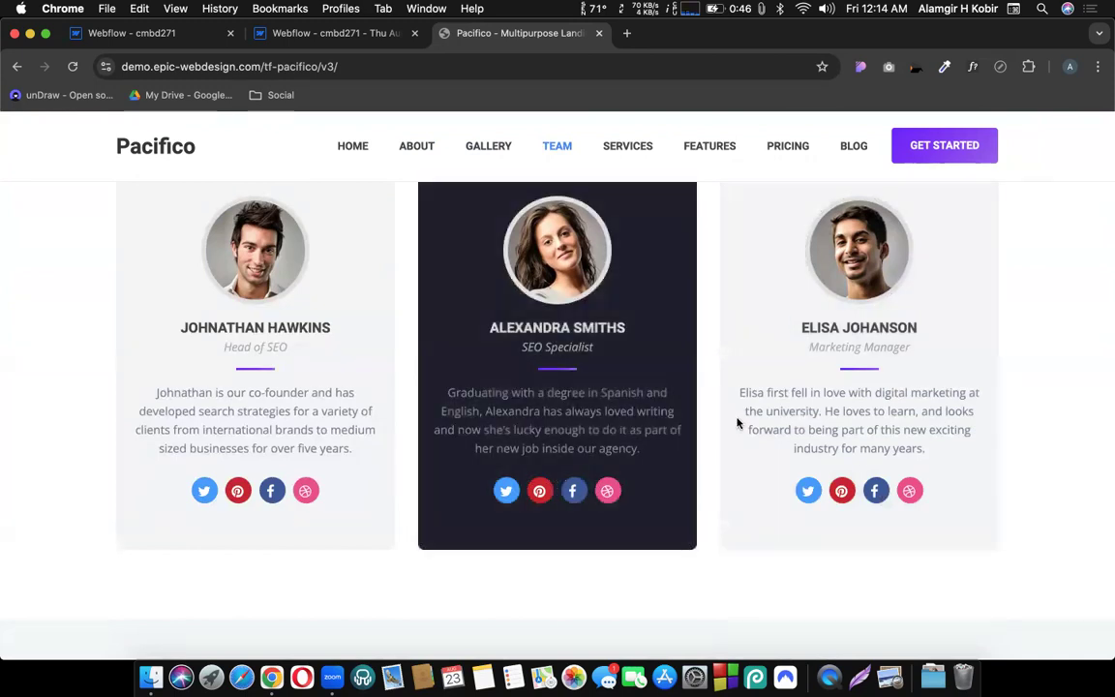
scroll(721, 474, down, 3)
scroll(717, 478, down, 5)
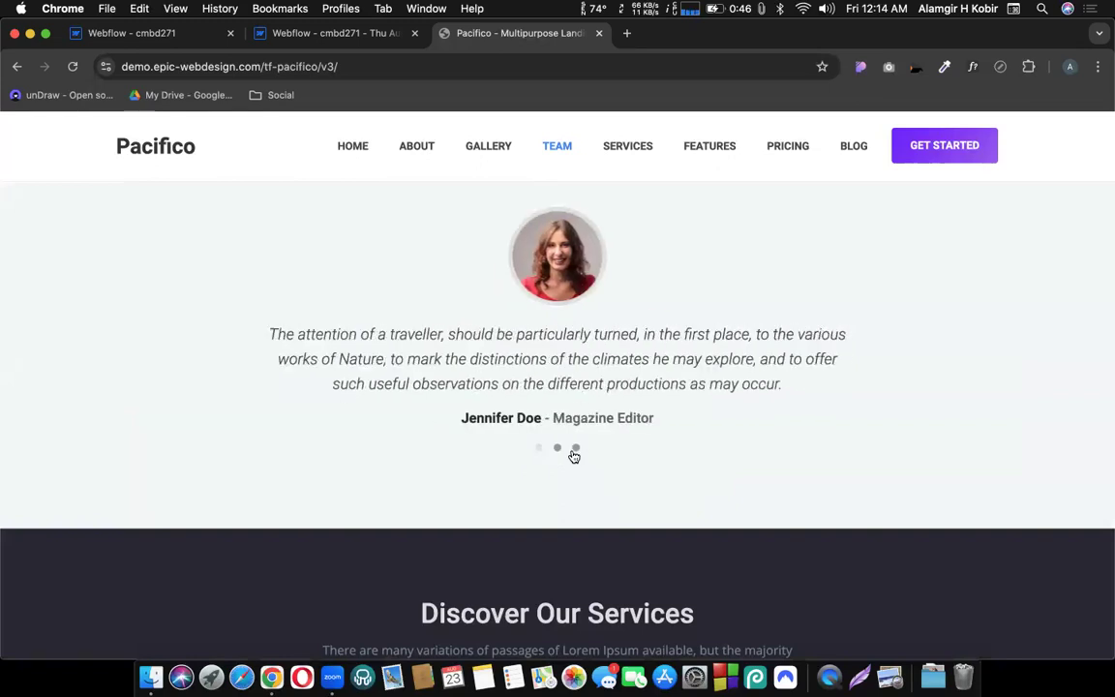
scroll(547, 457, down, 5)
scroll(547, 457, down, 10)
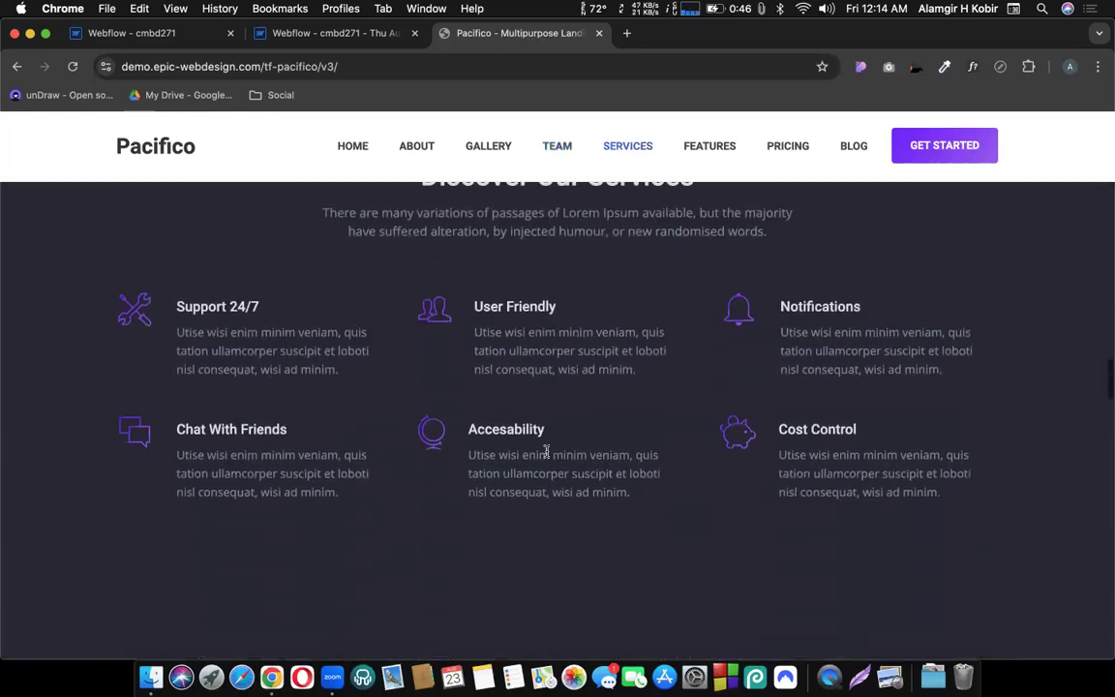
scroll(581, 445, up, 6)
scroll(617, 430, down, 20)
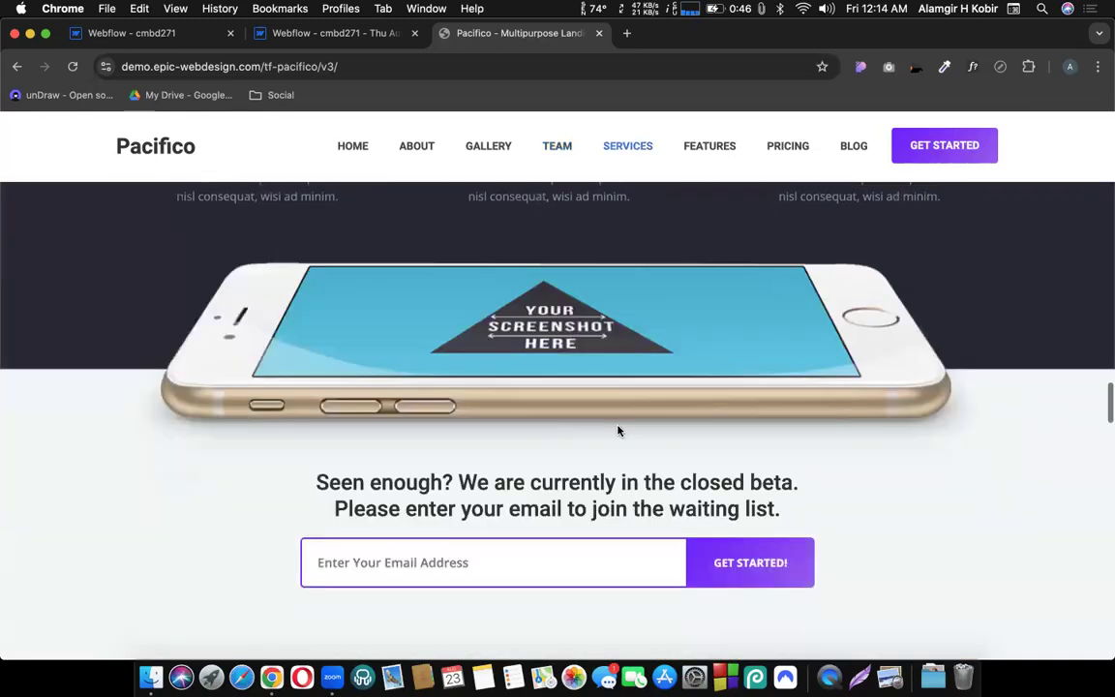
scroll(617, 426, down, 8)
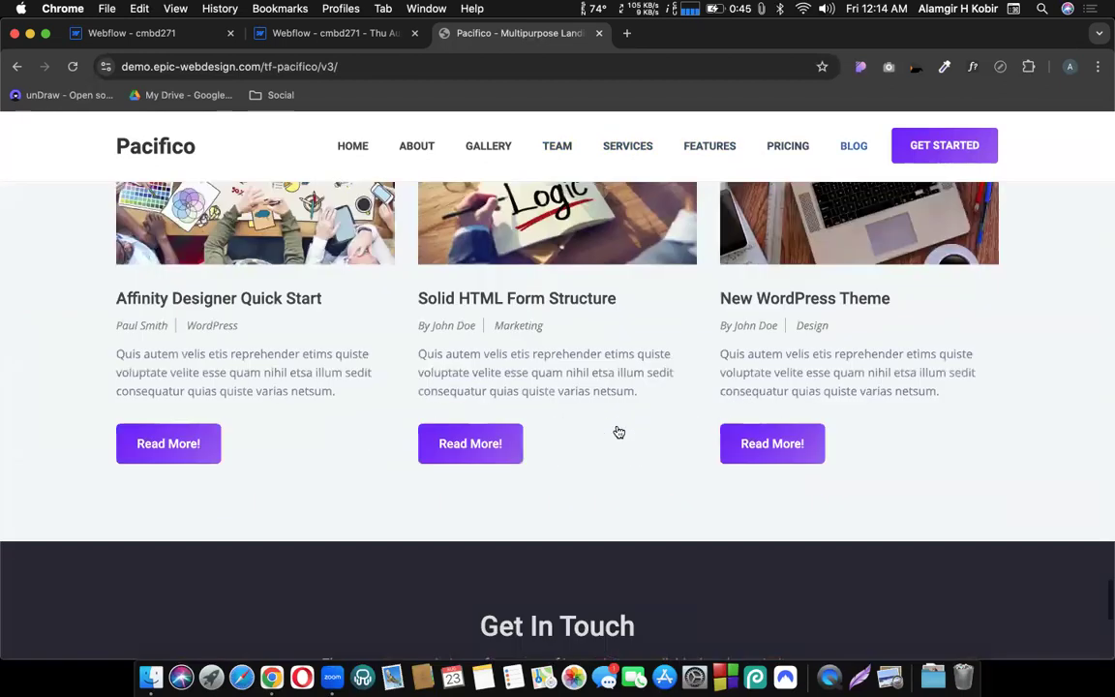
scroll(616, 426, up, 20)
scroll(616, 419, up, 15)
scroll(484, 291, down, 1)
click(336, 67)
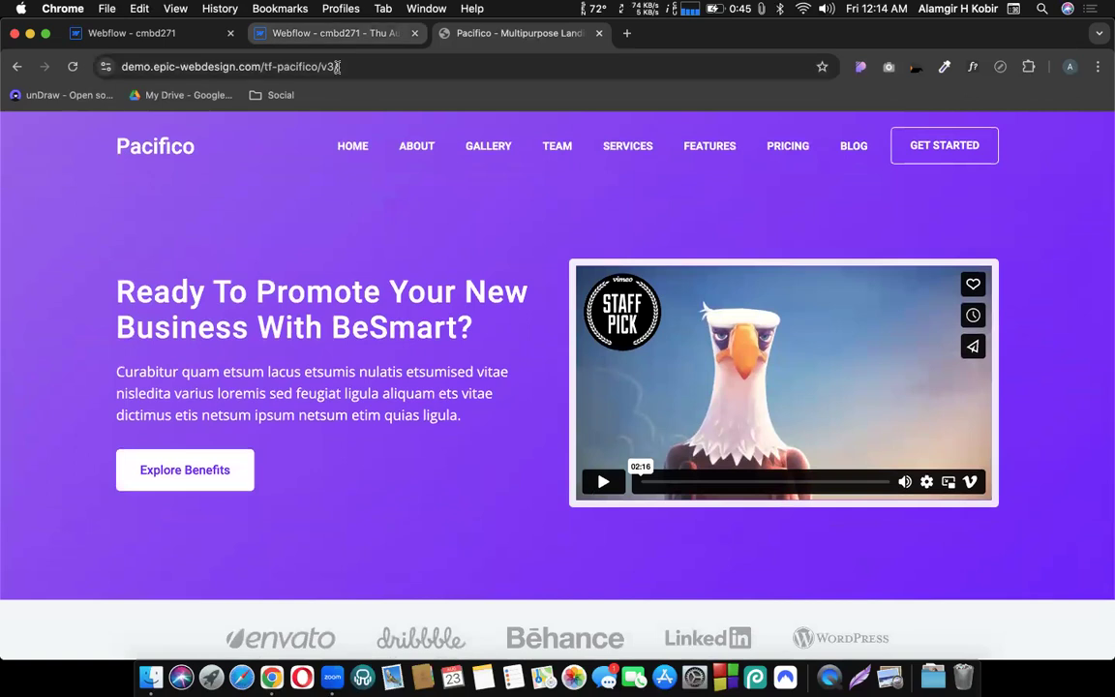